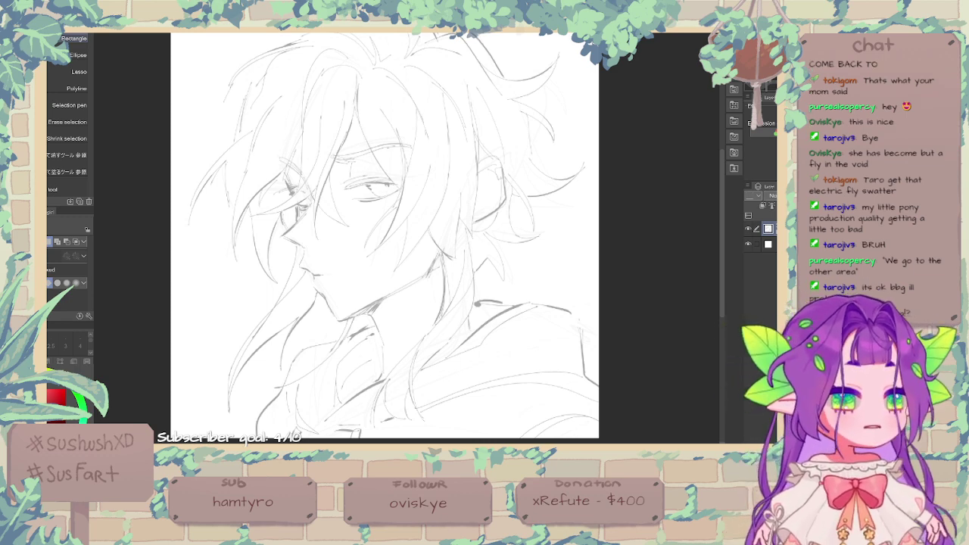
pyautogui.scroll(5, 250, 273)
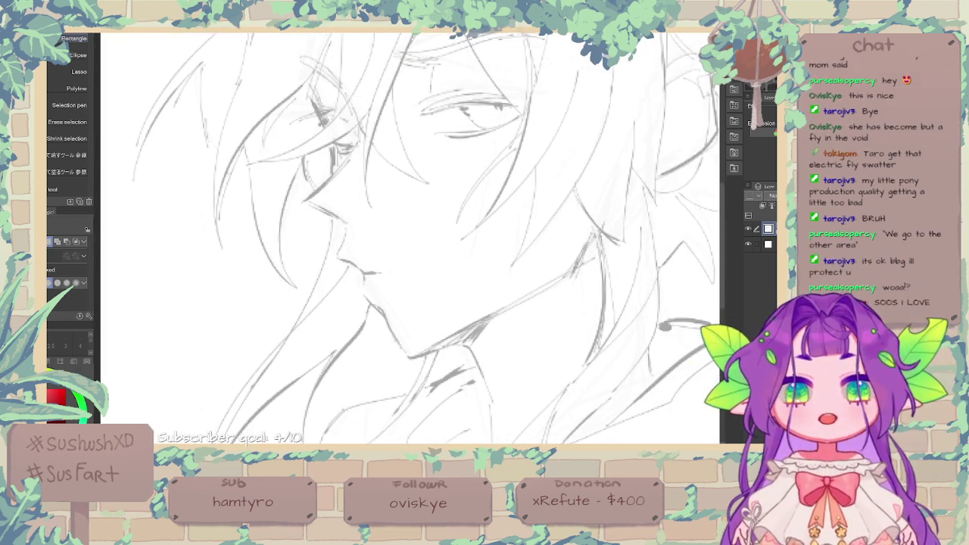
pyautogui.scroll(-5, 378, 235)
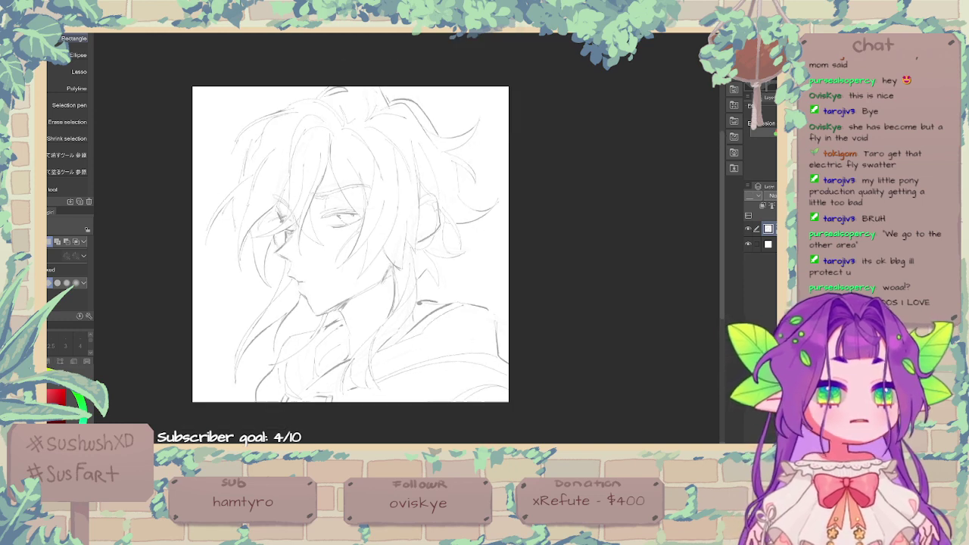
pyautogui.scroll(1, 351, 244)
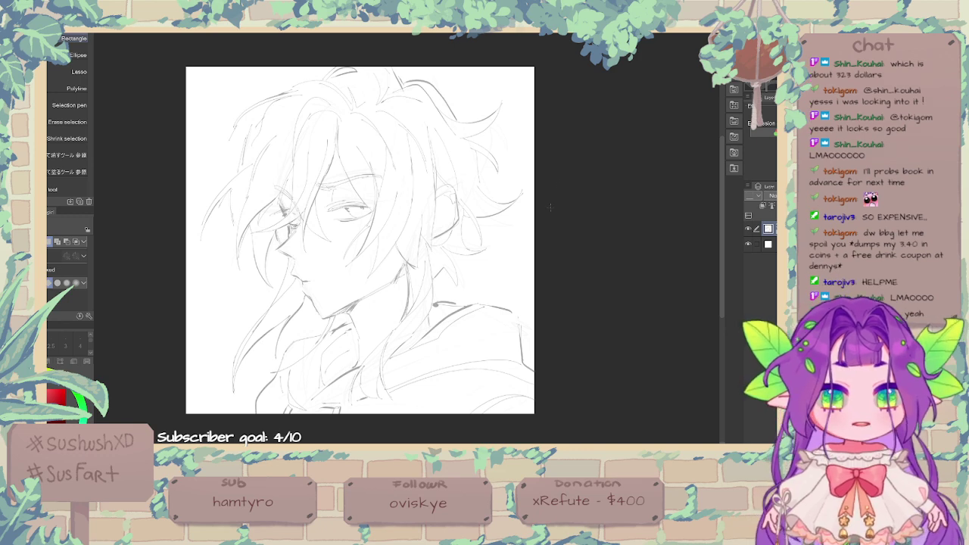
pyautogui.moveTo(551, 206)
pyautogui.mouseDown()
pyautogui.moveTo(584, 158)
pyautogui.moveTo(565, 243)
pyautogui.moveTo(599, 230)
pyautogui.moveTo(603, 212)
pyautogui.mouseUp()
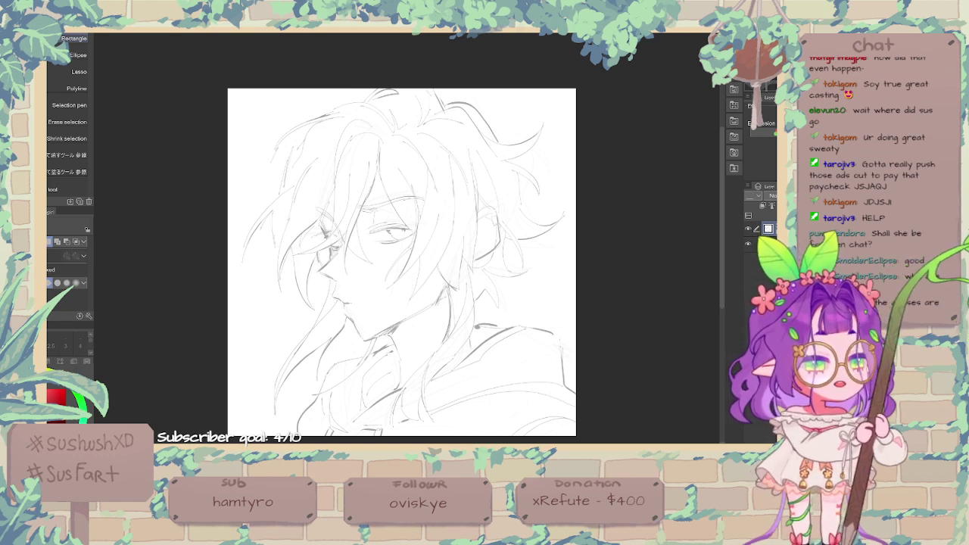
# Step: Choose the DAEPEN1 brush at size 4.7 and activate the blank layer above the faded sketch for the line art
pyautogui.hotkey('ctrl', '+')
pyautogui.hotkey('ctrl', '+')
pyautogui.moveTo(534, 255)
pyautogui.mouseDown()
pyautogui.moveTo(567, 210)
pyautogui.moveTo(615, 173)
pyautogui.moveTo(608, 190)
pyautogui.mouseUp()
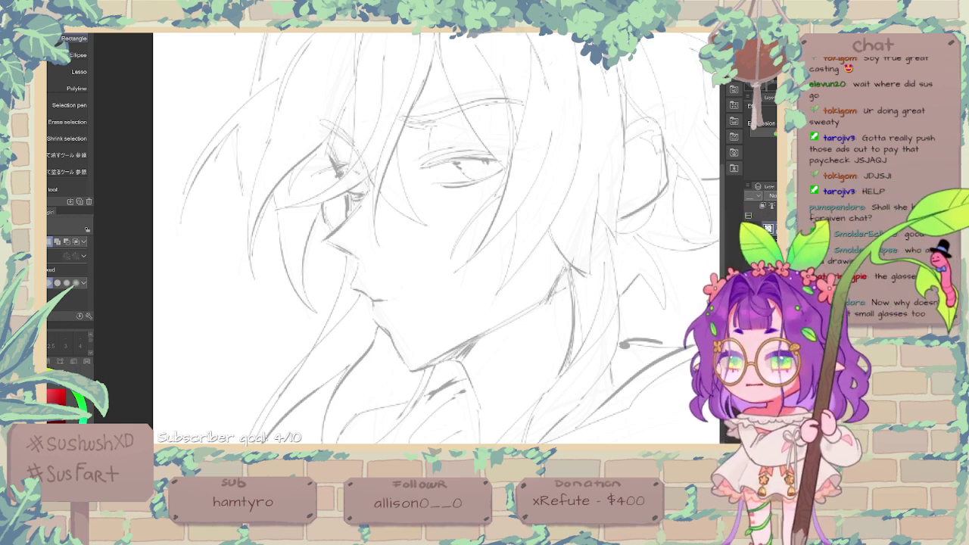
pyautogui.moveTo(508, 205)
pyautogui.mouseDown()
pyautogui.moveTo(448, 212)
pyautogui.moveTo(442, 245)
pyautogui.mouseUp()
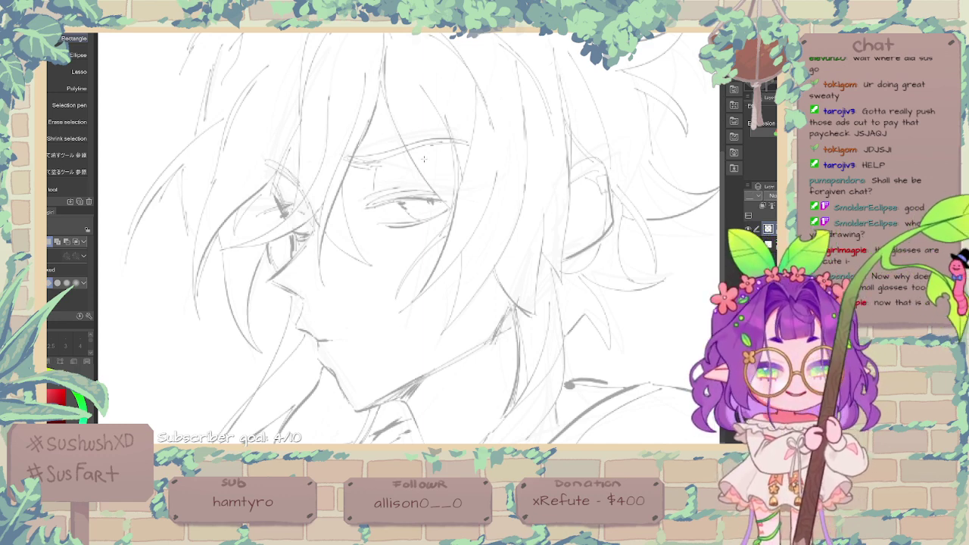
pyautogui.click(36, 107)
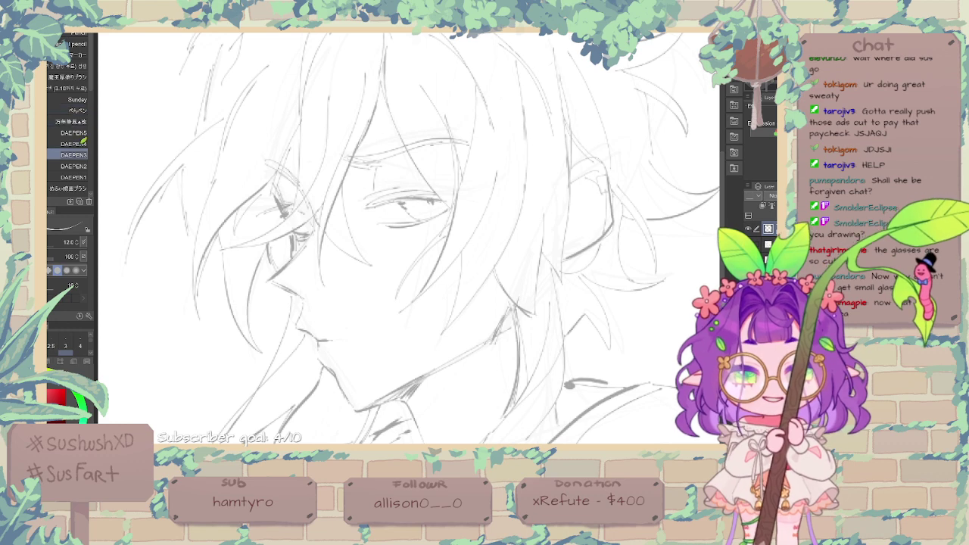
pyautogui.scroll(-1, 87, 113)
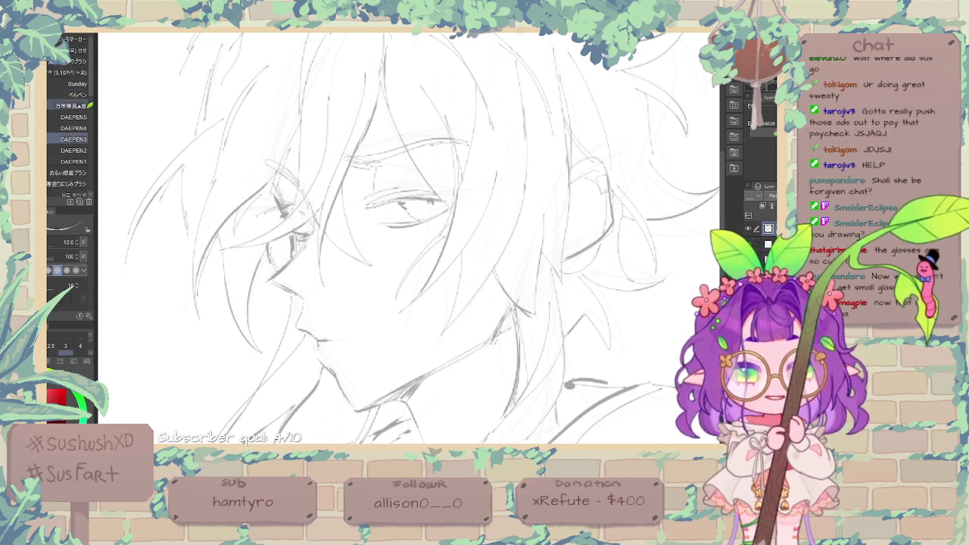
pyautogui.click(78, 162)
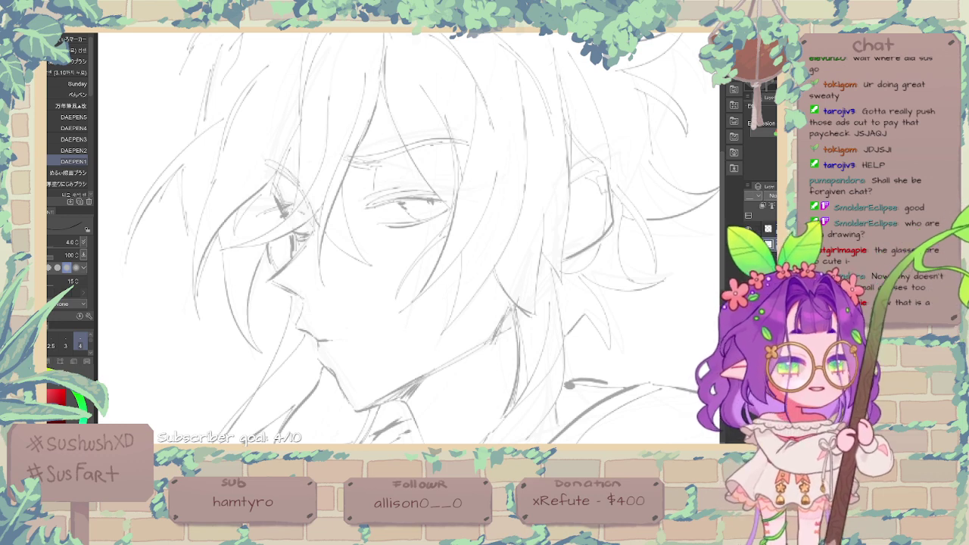
pyautogui.click(768, 229)
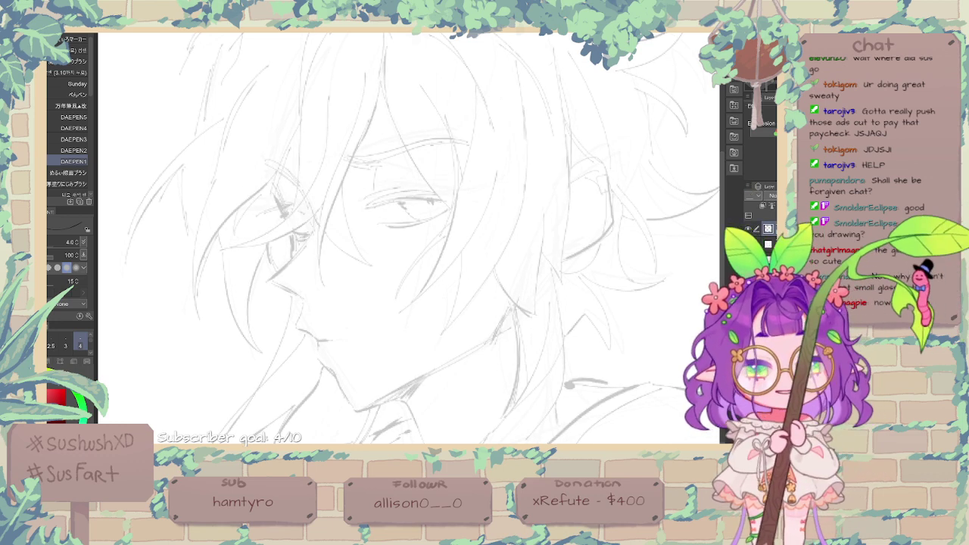
pyautogui.press(']')
pyautogui.press('[')
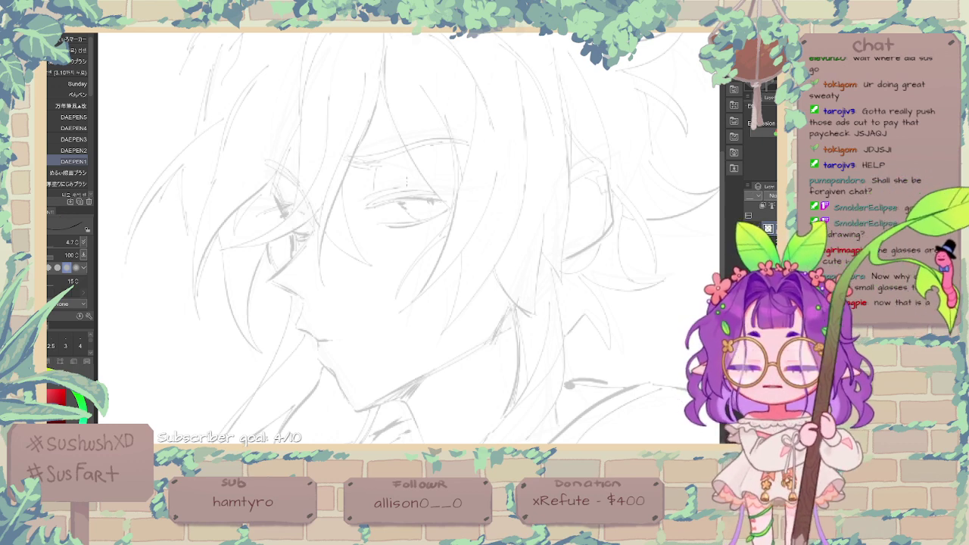
pyautogui.moveTo(382, 81); pyautogui.dragTo(361, 141)
pyautogui.hotkey('ctrl', 'z')
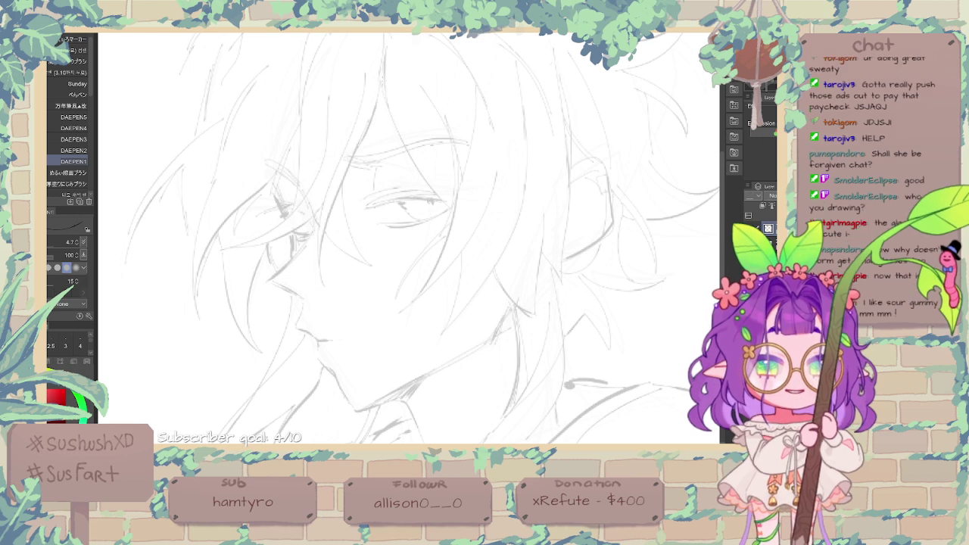
pyautogui.moveTo(383, 81); pyautogui.dragTo(360, 154)
pyautogui.moveTo(376, 114); pyautogui.dragTo(341, 185)
pyautogui.hotkey('ctrl', 'z')
pyautogui.hotkey('ctrl', 'z')
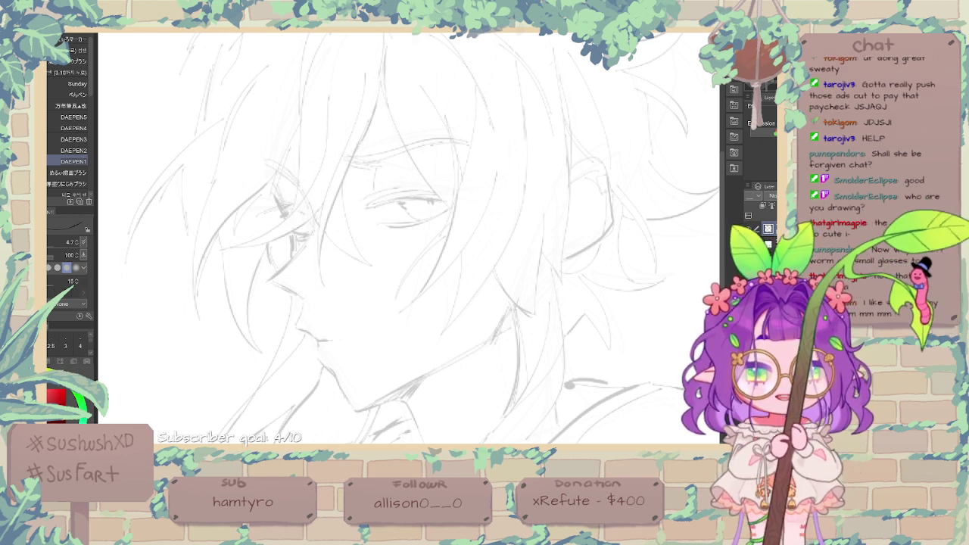
# Step: Raise the brush size to 5.6 and try inking strokes along the long central bang
pyautogui.press(']')
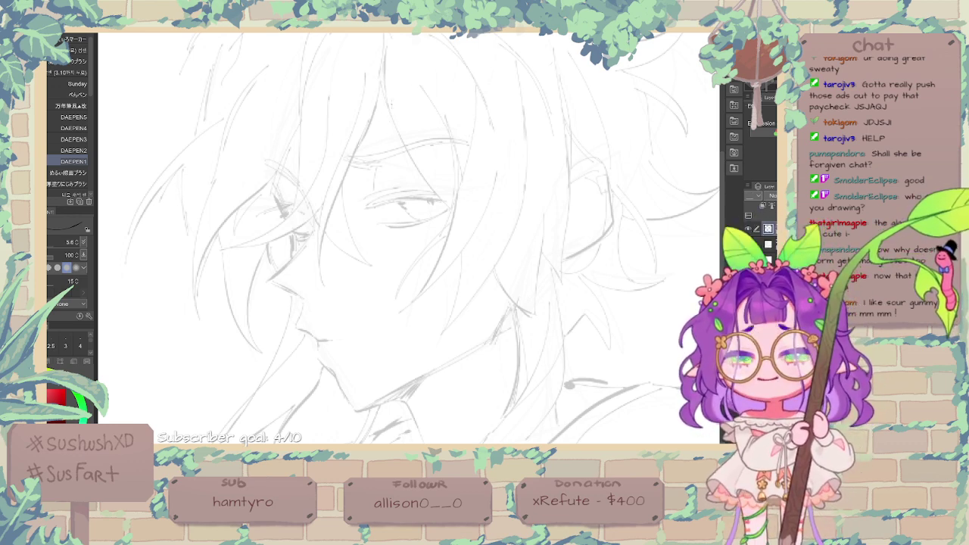
pyautogui.moveTo(383, 74); pyautogui.dragTo(353, 156)
pyautogui.hotkey('ctrl', 'z')
pyautogui.moveTo(383, 77); pyautogui.dragTo(355, 146)
pyautogui.moveTo(378, 101); pyautogui.dragTo(340, 178)
pyautogui.hotkey('ctrl', 'z')
pyautogui.hotkey('ctrl', 'z')
pyautogui.moveTo(384, 74)
pyautogui.mouseDown()
pyautogui.moveTo(337, 187)
pyautogui.moveTo(318, 274)
pyautogui.mouseUp()
pyautogui.moveTo(343, 135); pyautogui.dragTo(319, 249)
pyautogui.hotkey('ctrl', 'z')
pyautogui.moveTo(331, 187); pyautogui.dragTo(319, 281)
pyautogui.hotkey('ctrl', 'z')
pyautogui.hotkey('ctrl', 'z')
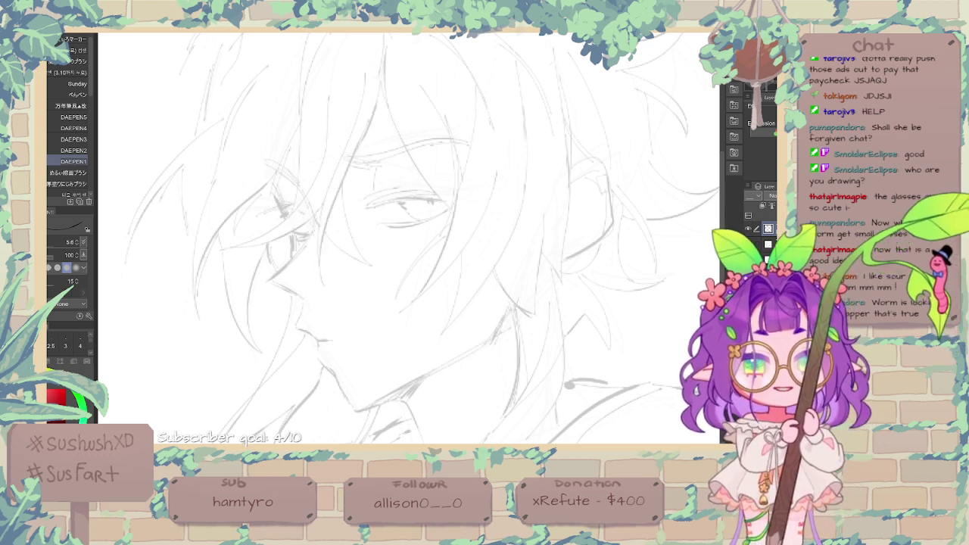
# Step: Ink the face's profile from the nose bridge over the nose and lips down to the chin
pyautogui.moveTo(359, 240)
pyautogui.mouseDown()
pyautogui.moveTo(411, 214)
pyautogui.moveTo(346, 208)
pyautogui.moveTo(352, 195)
pyautogui.mouseUp()
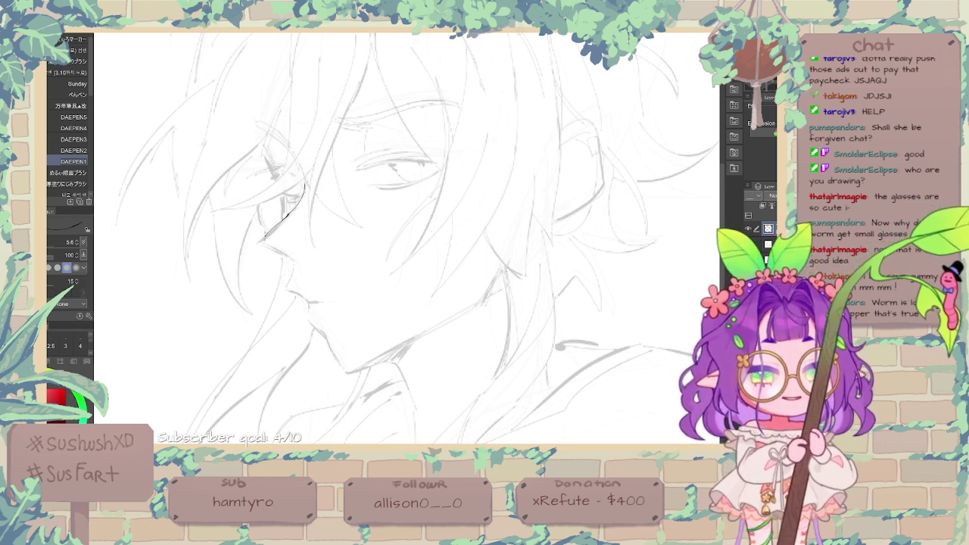
pyautogui.moveTo(262, 239)
pyautogui.mouseDown()
pyautogui.moveTo(306, 192)
pyautogui.moveTo(265, 238)
pyautogui.moveTo(294, 264)
pyautogui.moveTo(288, 291)
pyautogui.moveTo(308, 302)
pyautogui.mouseUp()
pyautogui.hotkey('ctrl', 'z')
pyautogui.hotkey('ctrl', 'z')
pyautogui.hotkey('ctrl', 'z')
pyautogui.hotkey('ctrl', 'z')
pyautogui.moveTo(293, 266)
pyautogui.mouseDown()
pyautogui.moveTo(288, 286)
pyautogui.moveTo(306, 299)
pyautogui.moveTo(342, 369)
pyautogui.moveTo(392, 361)
pyautogui.mouseUp()
pyautogui.hotkey('ctrl', 'z')
pyautogui.hotkey('ctrl', 'z')
pyautogui.moveTo(352, 372)
pyautogui.mouseDown()
pyautogui.moveTo(397, 365)
pyautogui.moveTo(416, 421)
pyautogui.mouseUp()
pyautogui.hotkey('ctrl', 'z')
pyautogui.hotkey('ctrl', 'z')
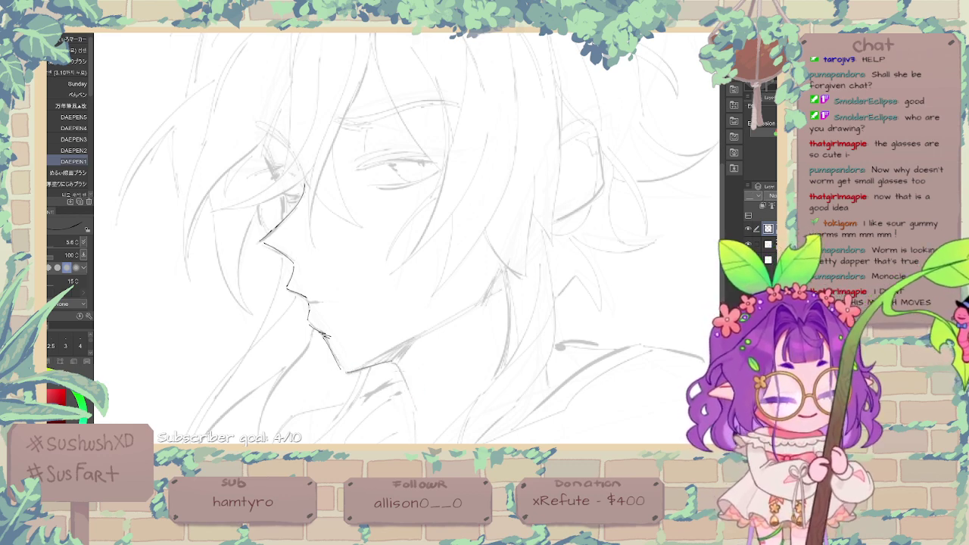
# Step: Ink the front line of the neck from under the chin down toward the collar
pyautogui.moveTo(394, 363); pyautogui.dragTo(416, 429)
pyautogui.moveTo(469, 376); pyautogui.dragTo(452, 272)
pyautogui.moveTo(399, 317); pyautogui.dragTo(400, 340)
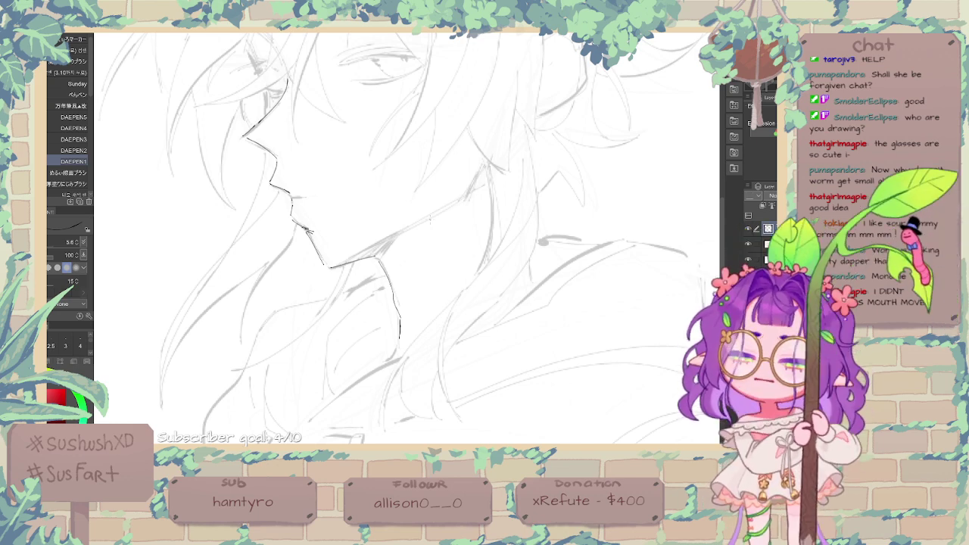
# Step: Ink the jawline from the chin up toward the ear, with a doubled line at the jaw corner
pyautogui.moveTo(385, 190); pyautogui.dragTo(378, 228)
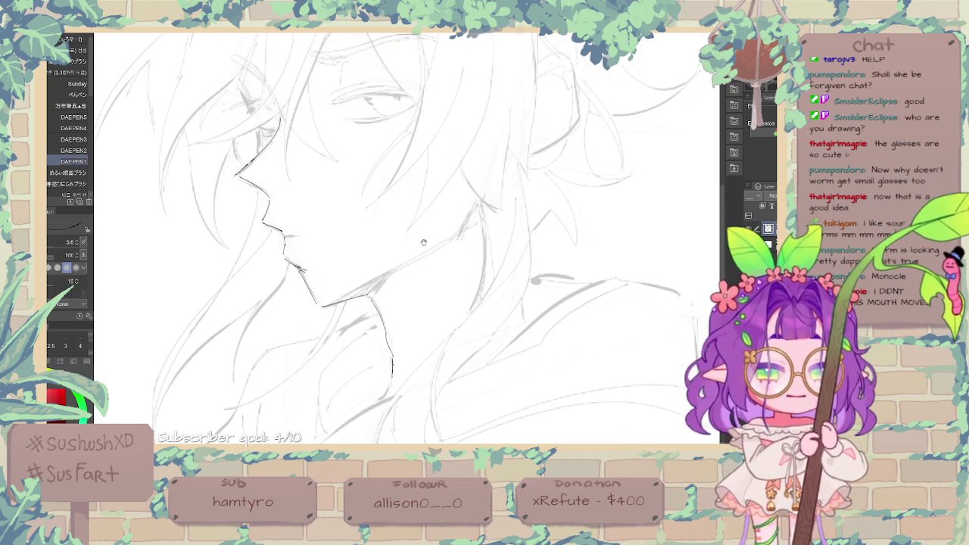
pyautogui.moveTo(334, 299)
pyautogui.mouseDown()
pyautogui.moveTo(452, 230)
pyautogui.moveTo(353, 290)
pyautogui.moveTo(458, 237)
pyautogui.moveTo(332, 299)
pyautogui.moveTo(453, 239)
pyautogui.mouseUp()
pyautogui.hotkey('ctrl', 'z')
pyautogui.hotkey('ctrl', 'z')
pyautogui.hotkey('ctrl', 'z')
pyautogui.hotkey('ctrl', 'z')
pyautogui.hotkey('ctrl', 'z')
pyautogui.moveTo(473, 204); pyautogui.dragTo(451, 238)
pyautogui.moveTo(470, 211); pyautogui.dragTo(452, 237)
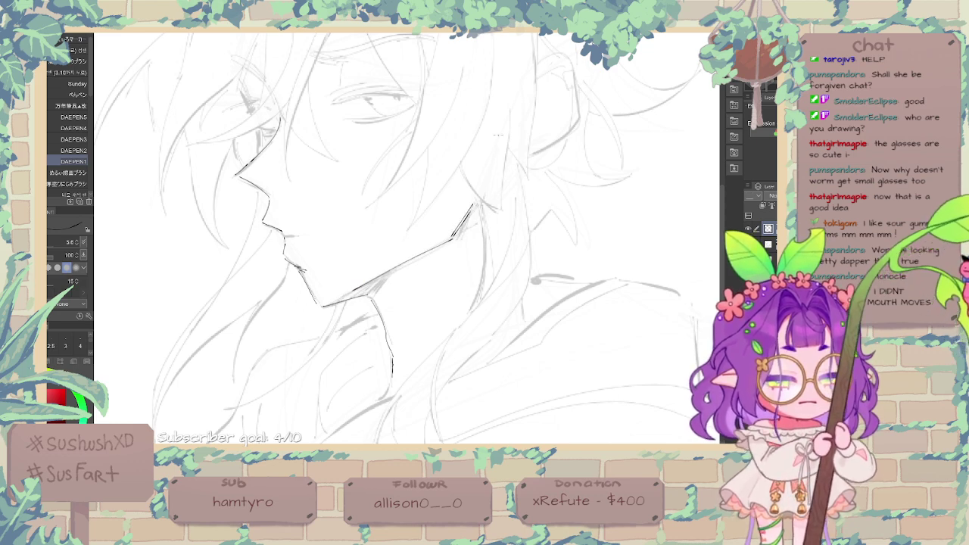
# Step: Ink the tapering tip of the central bang that falls beside the nose bridge
pyautogui.moveTo(477, 174); pyautogui.dragTo(461, 277)
pyautogui.moveTo(282, 186); pyautogui.dragTo(274, 281)
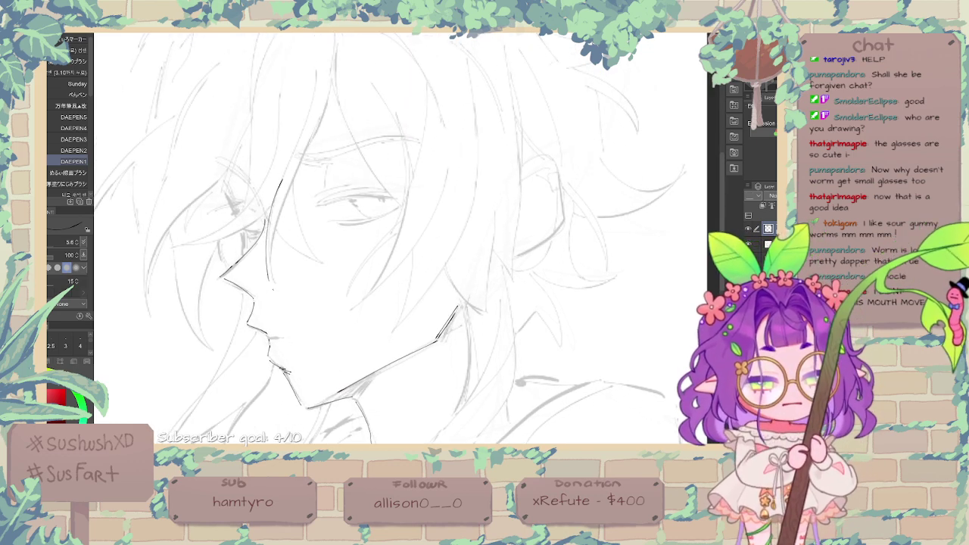
pyautogui.hotkey('ctrl', 'z')
pyautogui.moveTo(295, 151); pyautogui.dragTo(275, 281)
pyautogui.hotkey('ctrl', 'z')
pyautogui.moveTo(286, 171); pyautogui.dragTo(271, 270)
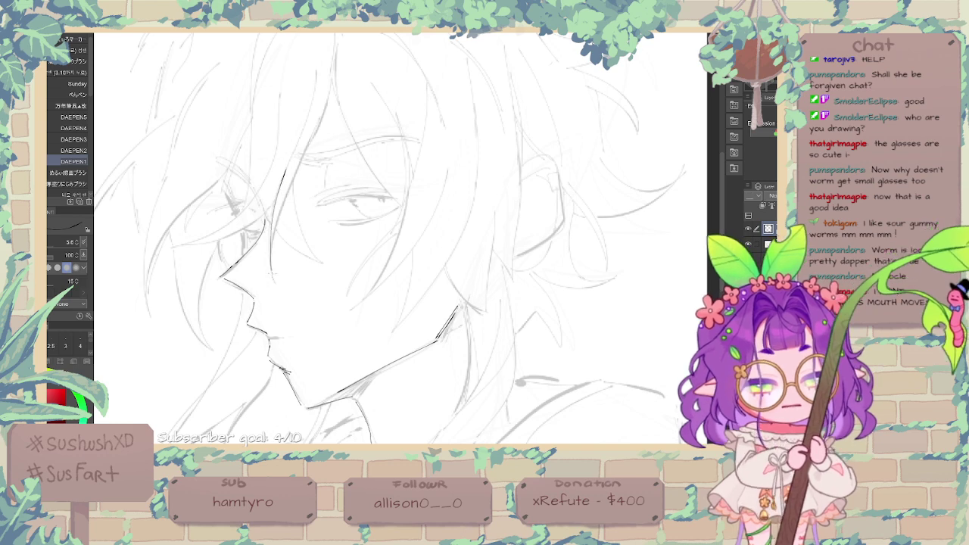
pyautogui.hotkey('ctrl', 'z')
pyautogui.moveTo(284, 177); pyautogui.dragTo(272, 286)
# Step: Extend the central bang's line upward past the eyebrow toward the hair parting
pyautogui.moveTo(294, 178)
pyautogui.mouseDown()
pyautogui.moveTo(272, 246)
pyautogui.moveTo(321, 91)
pyautogui.mouseUp()
pyautogui.hotkey('ctrl', 'z')
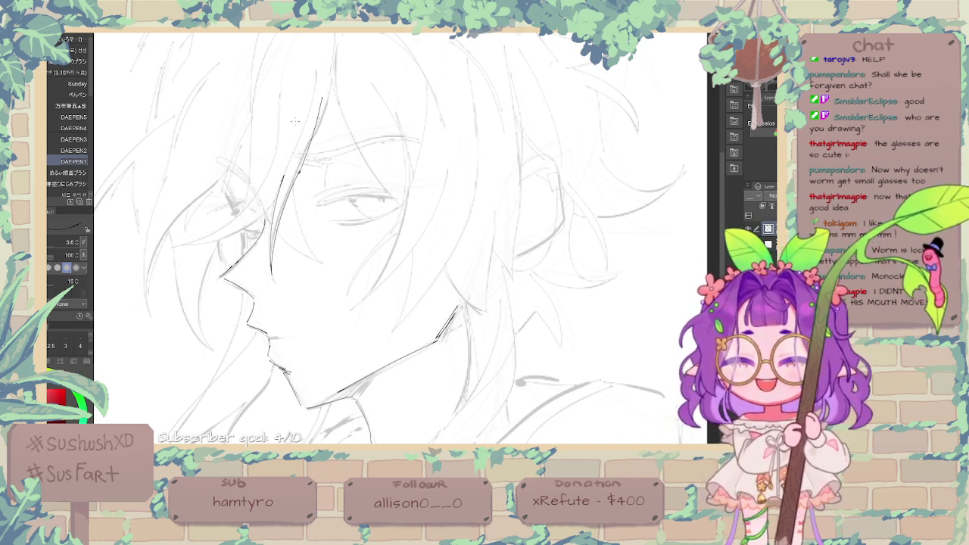
pyautogui.moveTo(348, 143); pyautogui.dragTo(348, 196)
pyautogui.hotkey('ctrl', 'z')
pyautogui.moveTo(334, 125); pyautogui.dragTo(301, 221)
pyautogui.hotkey('ctrl', 'z')
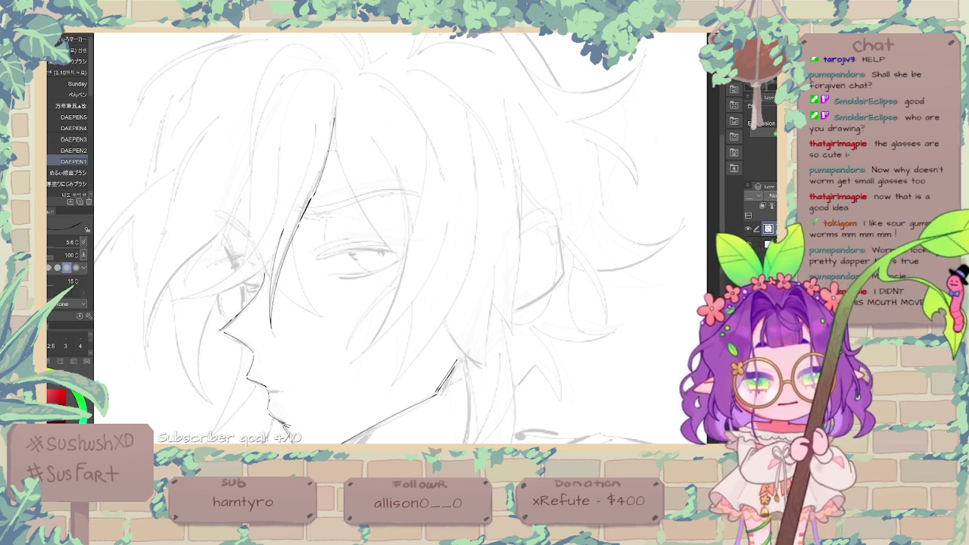
pyautogui.hotkey('ctrl', 'z')
# Step: Ink the curved hair line from the upper central bang down to the near eye's outer corner
pyautogui.moveTo(333, 129)
pyautogui.mouseDown()
pyautogui.moveTo(351, 197)
pyautogui.moveTo(373, 230)
pyautogui.mouseUp()
pyautogui.hotkey('ctrl', 'z')
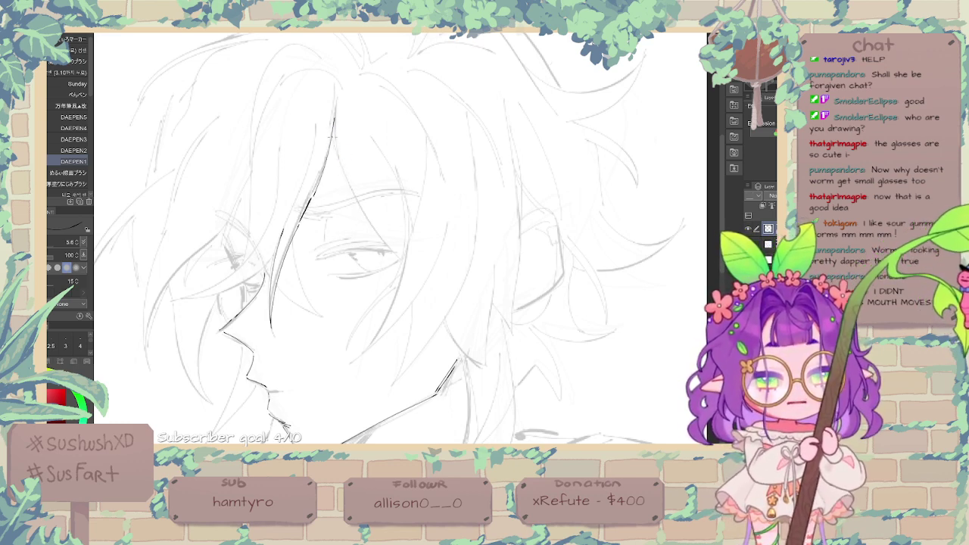
pyautogui.moveTo(333, 136)
pyautogui.mouseDown()
pyautogui.moveTo(376, 231)
pyautogui.moveTo(403, 266)
pyautogui.mouseUp()
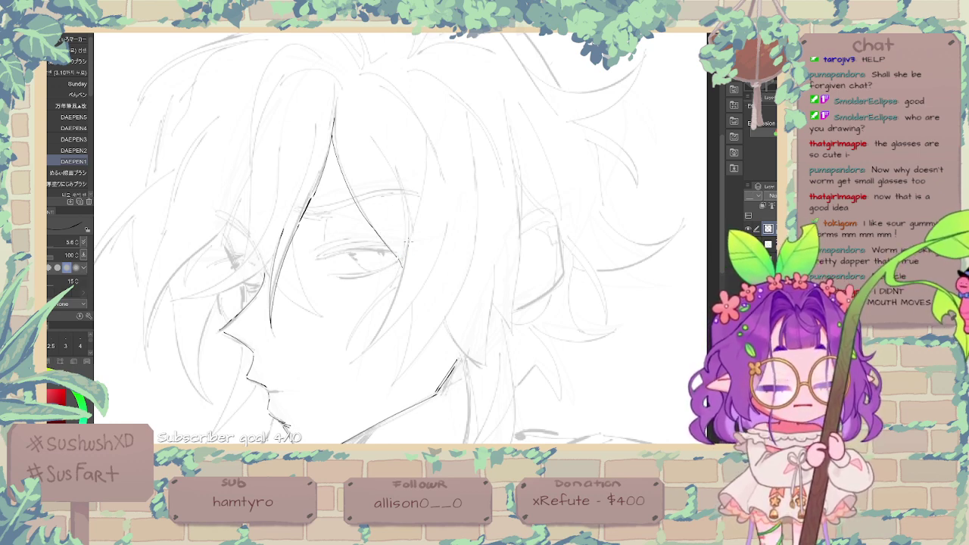
# Step: Ink the lock's pointed tip over the cheek below the near eye, and its outer edge up toward the temple
pyautogui.moveTo(410, 225); pyautogui.dragTo(387, 306)
pyautogui.hotkey('ctrl', 'z')
pyautogui.moveTo(407, 247)
pyautogui.mouseDown()
pyautogui.moveTo(346, 339)
pyautogui.moveTo(399, 268)
pyautogui.moveTo(350, 338)
pyautogui.moveTo(399, 280)
pyautogui.moveTo(352, 368)
pyautogui.mouseUp()
pyautogui.hotkey('ctrl', 'z')
pyautogui.hotkey('ctrl', 'z')
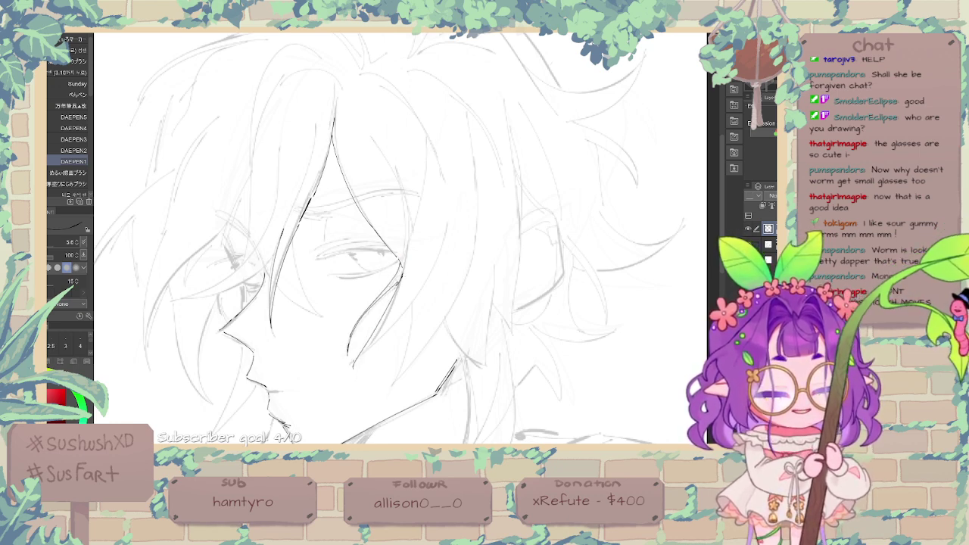
pyautogui.hotkey('ctrl', 'z')
pyautogui.moveTo(402, 279)
pyautogui.mouseDown()
pyautogui.moveTo(352, 366)
pyautogui.moveTo(432, 274)
pyautogui.mouseUp()
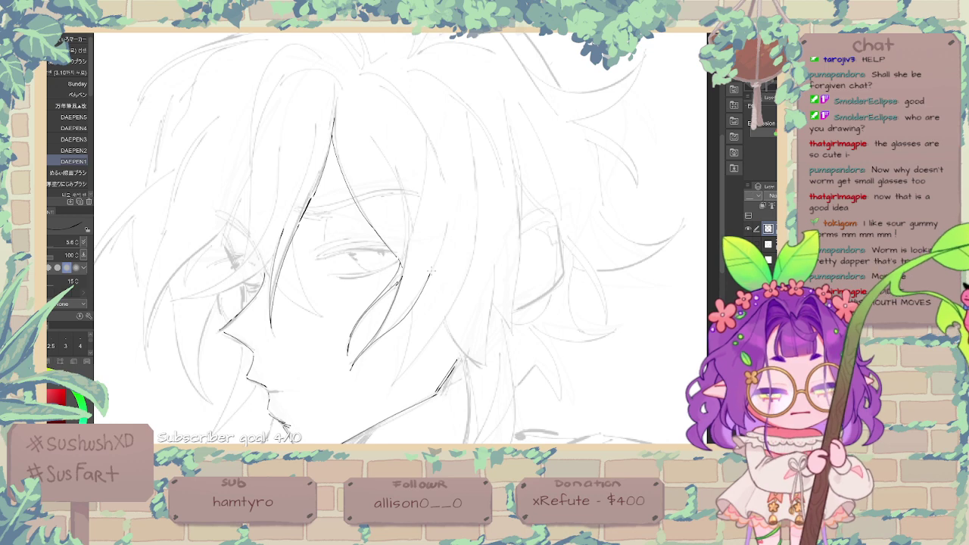
pyautogui.moveTo(450, 206); pyautogui.dragTo(439, 258)
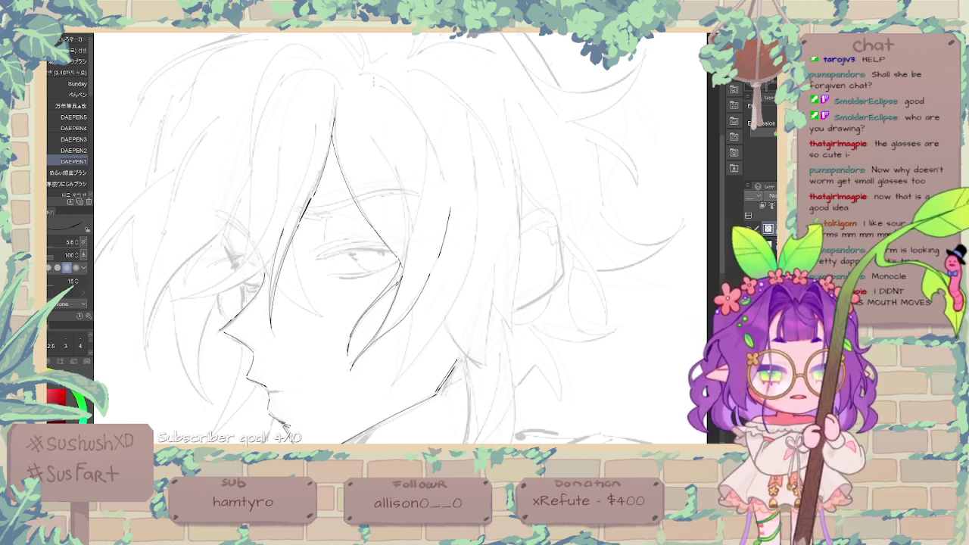
# Step: Ink the outer curve of the side bang from the parting to the temple, plus the inner strand line over the forehead
pyautogui.moveTo(367, 81)
pyautogui.mouseDown()
pyautogui.moveTo(419, 131)
pyautogui.moveTo(402, 106)
pyautogui.moveTo(421, 145)
pyautogui.mouseUp()
pyautogui.hotkey('ctrl', 'z')
pyautogui.hotkey('ctrl', 'z')
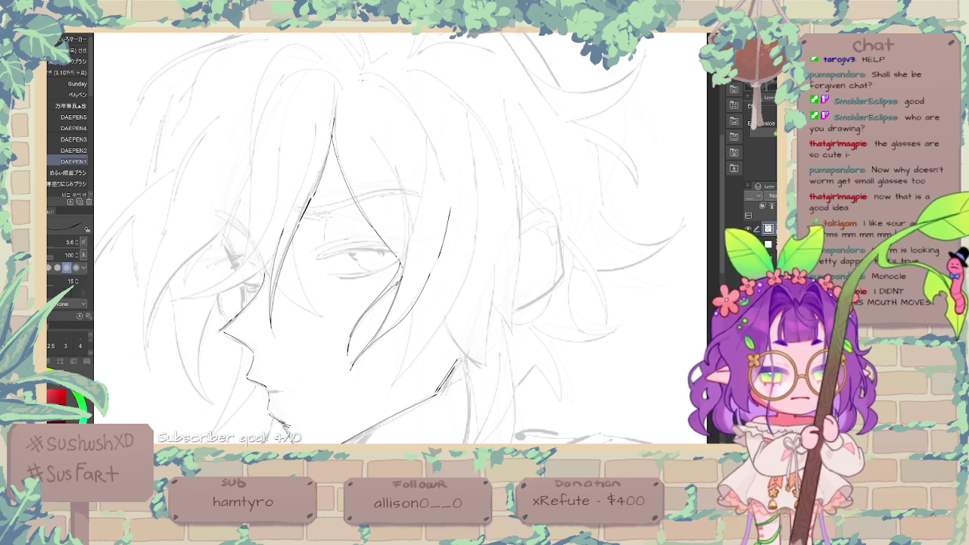
pyautogui.moveTo(363, 78); pyautogui.dragTo(421, 129)
pyautogui.hotkey('ctrl', 'z')
pyautogui.moveTo(368, 72)
pyautogui.mouseDown()
pyautogui.moveTo(428, 136)
pyautogui.moveTo(445, 180)
pyautogui.mouseUp()
pyautogui.hotkey('ctrl', 'z')
pyautogui.moveTo(426, 134); pyautogui.dragTo(446, 197)
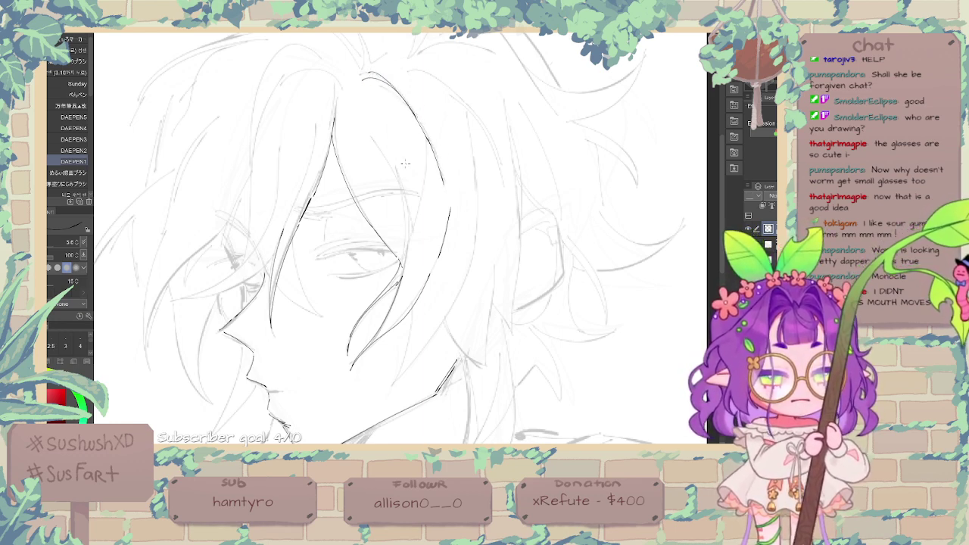
pyautogui.moveTo(368, 124); pyautogui.dragTo(411, 235)
# Step: Ink a short hair line beside the inner strand, running past the eyebrow toward the near eye's outer corner
pyautogui.moveTo(427, 164); pyautogui.dragTo(403, 271)
pyautogui.hotkey('ctrl', 'z')
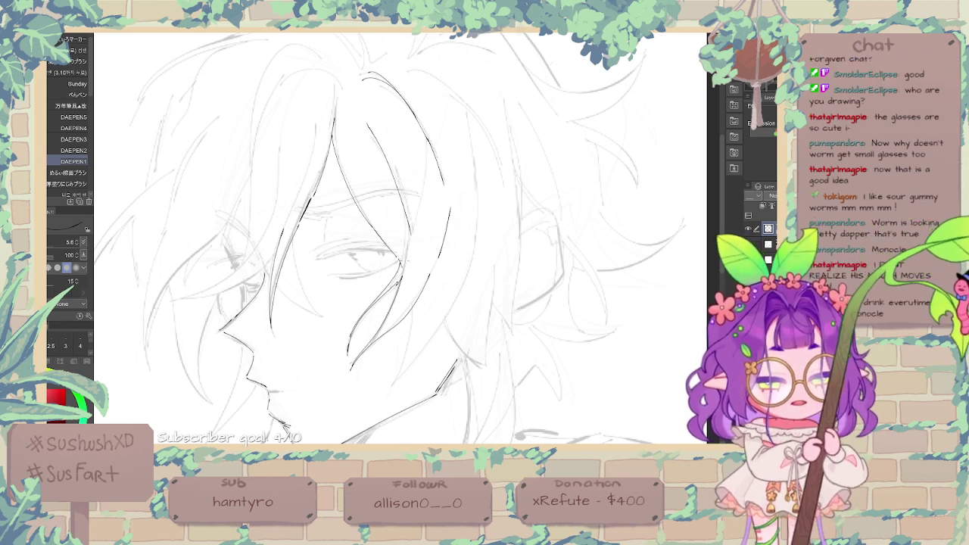
pyautogui.moveTo(415, 152); pyautogui.dragTo(405, 257)
pyautogui.hotkey('ctrl', 'z')
pyautogui.moveTo(410, 140); pyautogui.dragTo(401, 273)
pyautogui.hotkey('ctrl', 'z')
pyautogui.moveTo(411, 171); pyautogui.dragTo(404, 256)
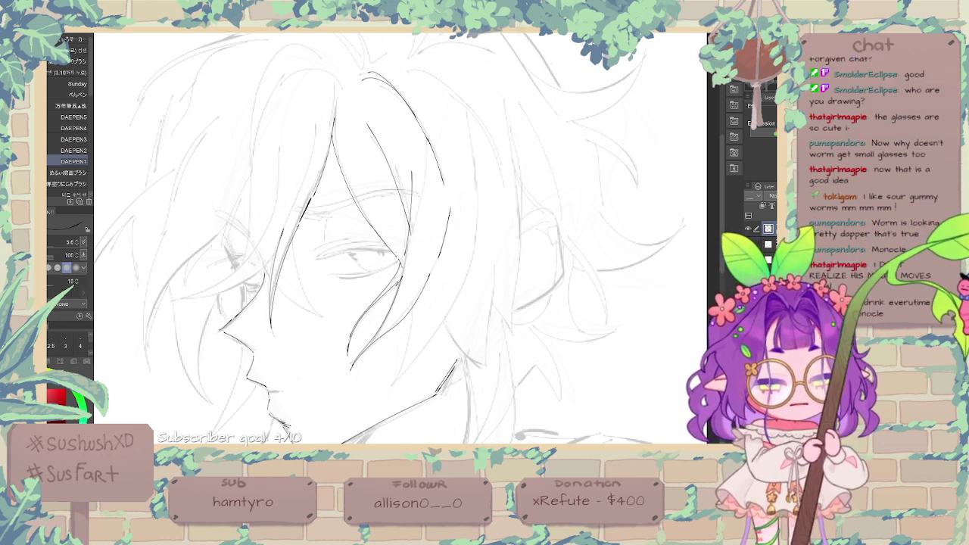
pyautogui.hotkey('ctrl', 'z')
pyautogui.moveTo(411, 178); pyautogui.dragTo(406, 257)
pyautogui.hotkey('ctrl', 'z')
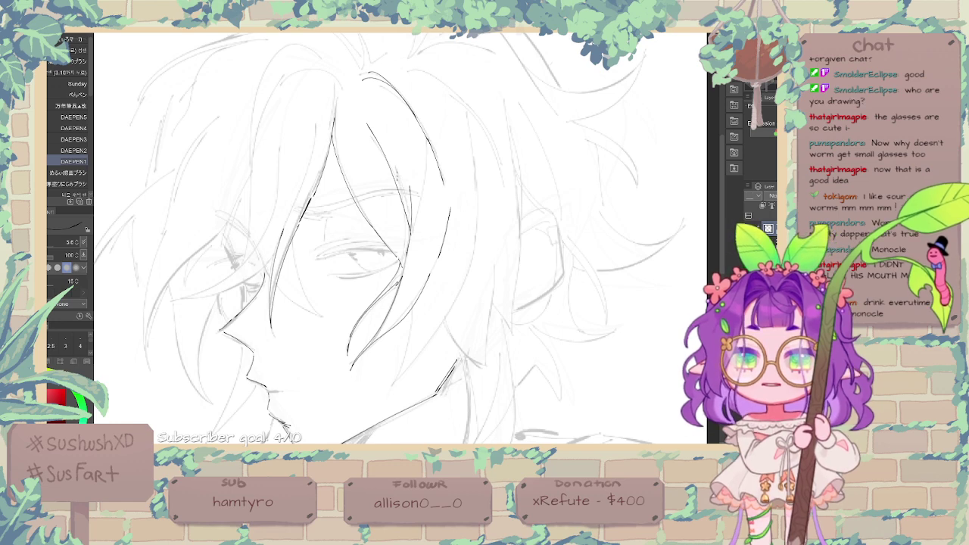
pyautogui.moveTo(355, 160); pyautogui.dragTo(371, 190)
pyautogui.moveTo(375, 91); pyautogui.dragTo(413, 64)
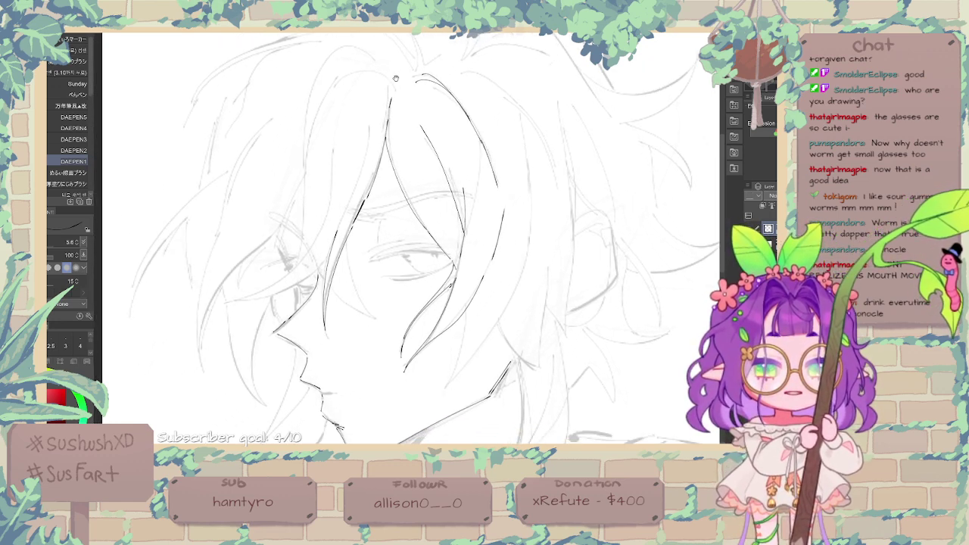
# Step: Ink the pointed lock sweeping across the far eye, plus the long strand line running down the forehead into it
pyautogui.moveTo(330, 210)
pyautogui.mouseDown()
pyautogui.moveTo(278, 281)
pyautogui.moveTo(232, 304)
pyautogui.mouseUp()
pyautogui.hotkey('ctrl', 'z')
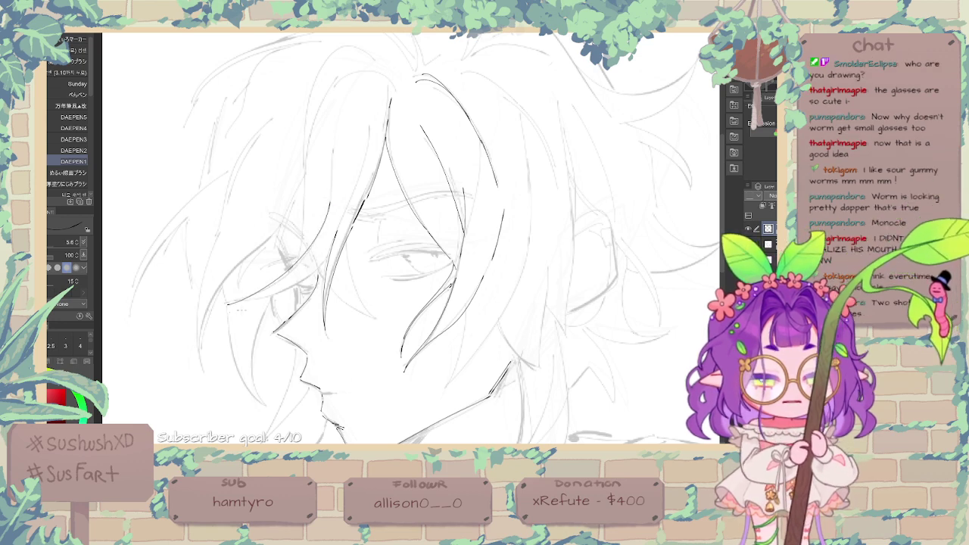
pyautogui.moveTo(325, 264); pyautogui.dragTo(227, 305)
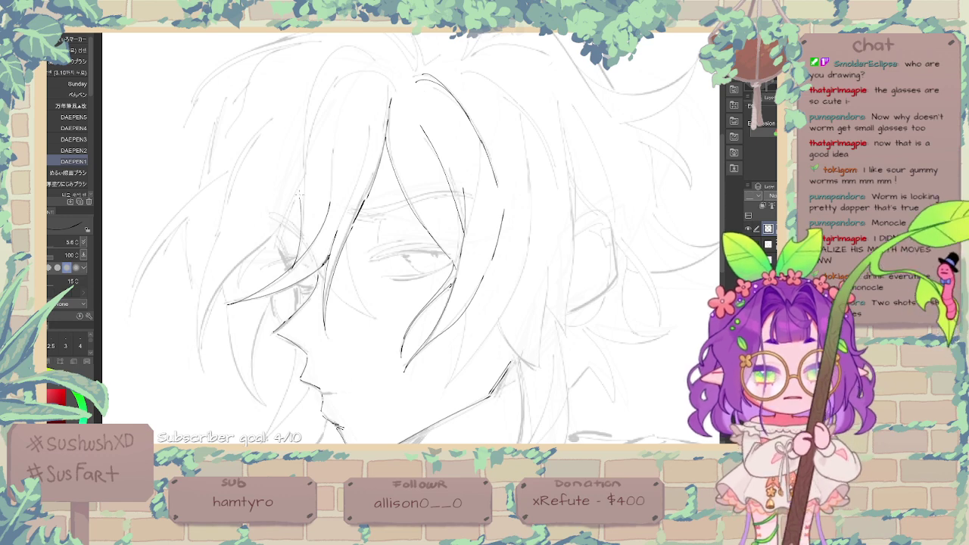
pyautogui.moveTo(303, 137); pyautogui.dragTo(289, 271)
pyautogui.hotkey('ctrl', 'z')
pyautogui.moveTo(303, 227); pyautogui.dragTo(294, 261)
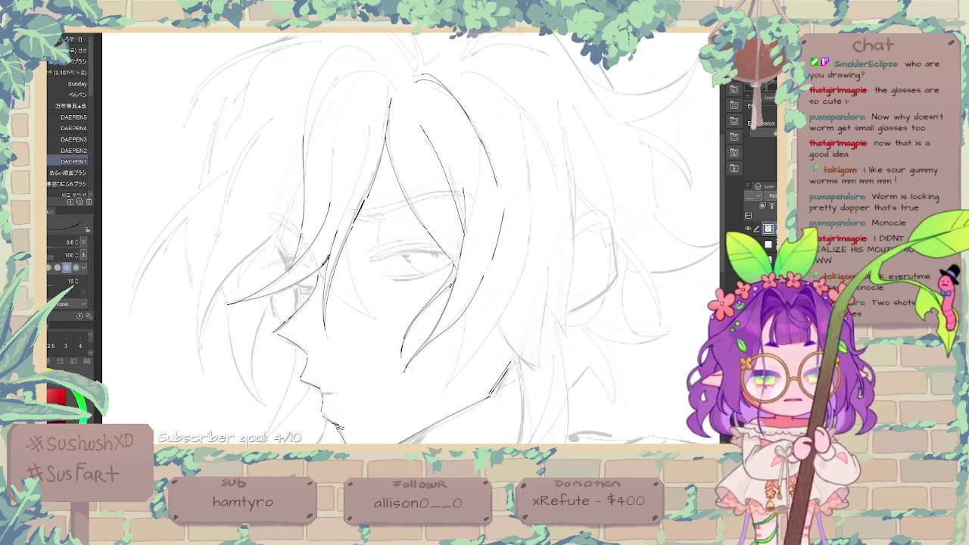
# Step: Ink the arched top of the far-side bang up to the parting, with a second shorter arc beneath it
pyautogui.moveTo(321, 85); pyautogui.dragTo(377, 65)
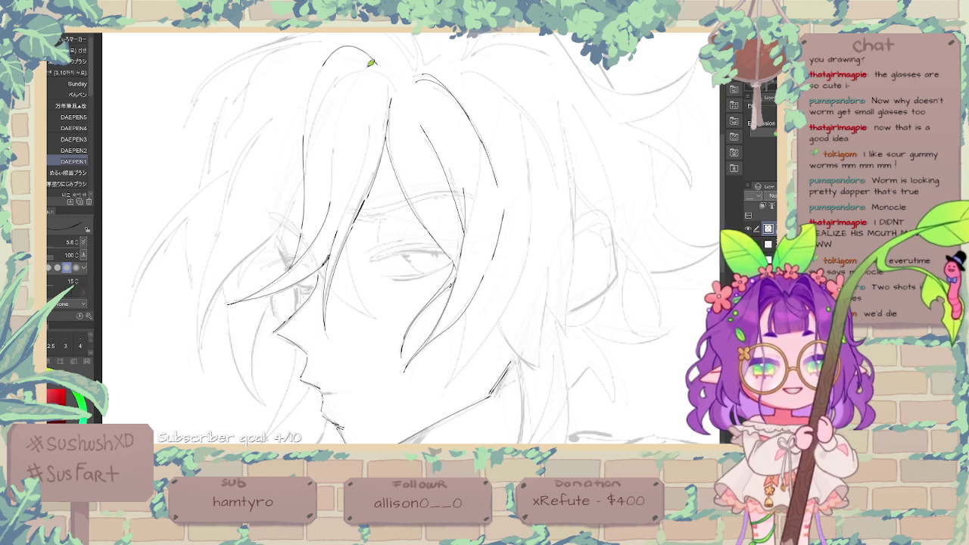
pyautogui.moveTo(307, 122); pyautogui.dragTo(376, 67)
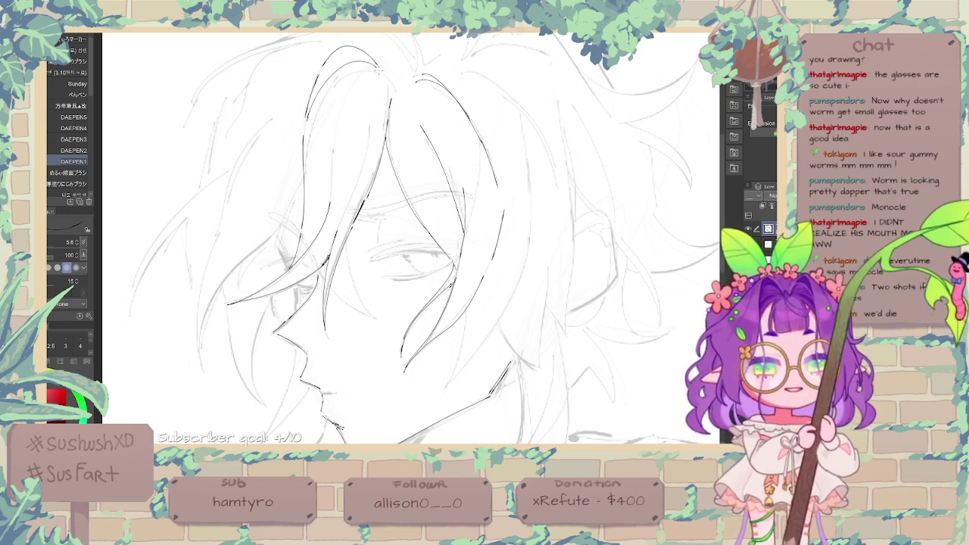
pyautogui.moveTo(384, 74); pyautogui.dragTo(337, 126)
pyautogui.hotkey('ctrl', 'z')
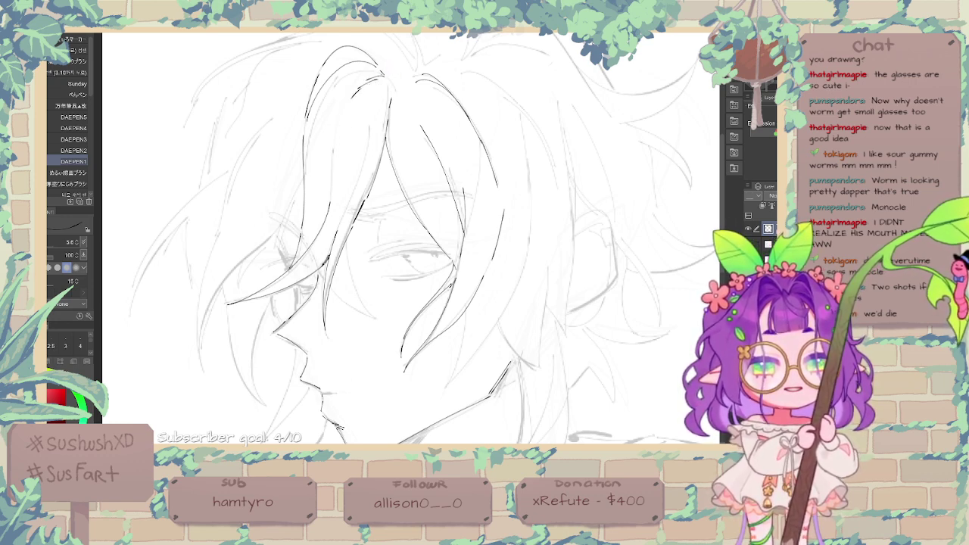
# Step: Ink the short face contour beside the far eye and the line between the lips
pyautogui.moveTo(361, 150); pyautogui.dragTo(377, 113)
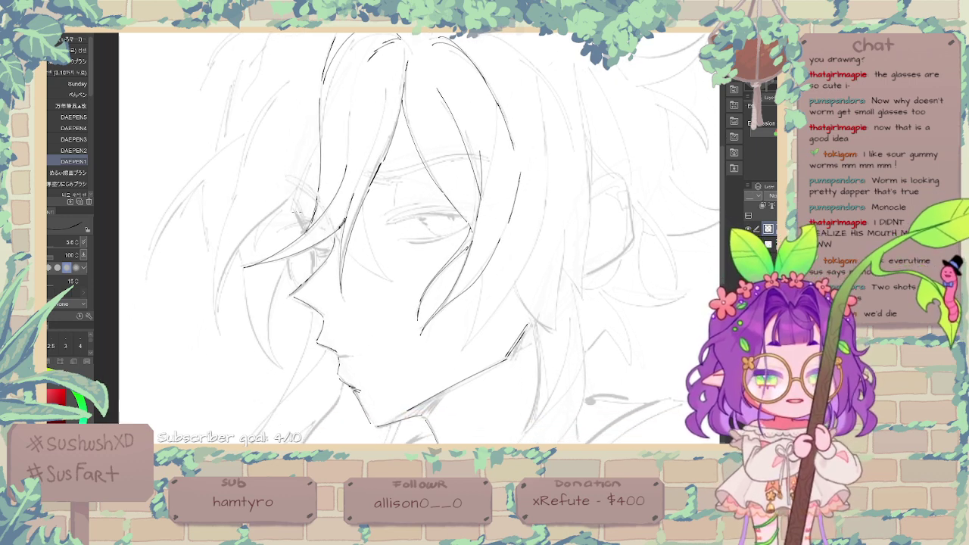
pyautogui.moveTo(292, 205); pyautogui.dragTo(312, 277)
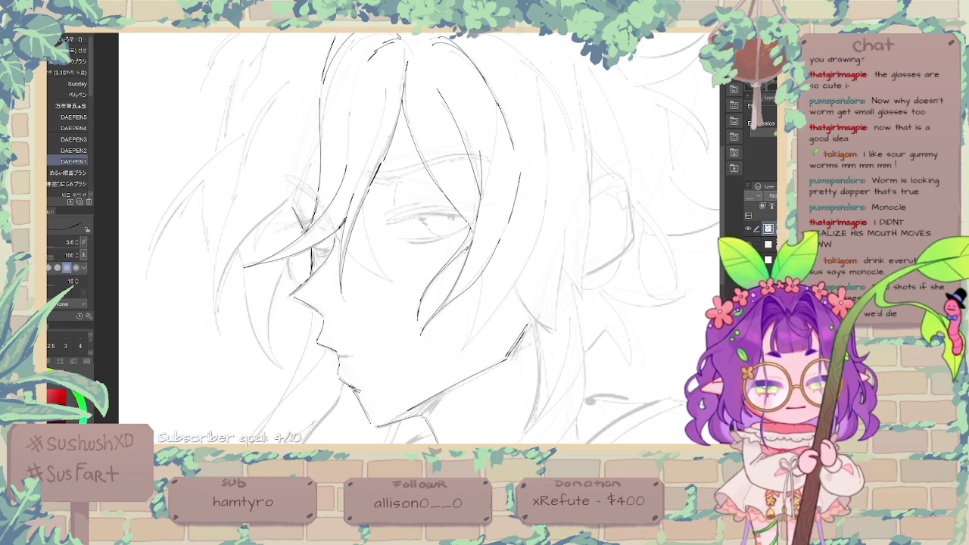
pyautogui.moveTo(338, 354); pyautogui.dragTo(352, 358)
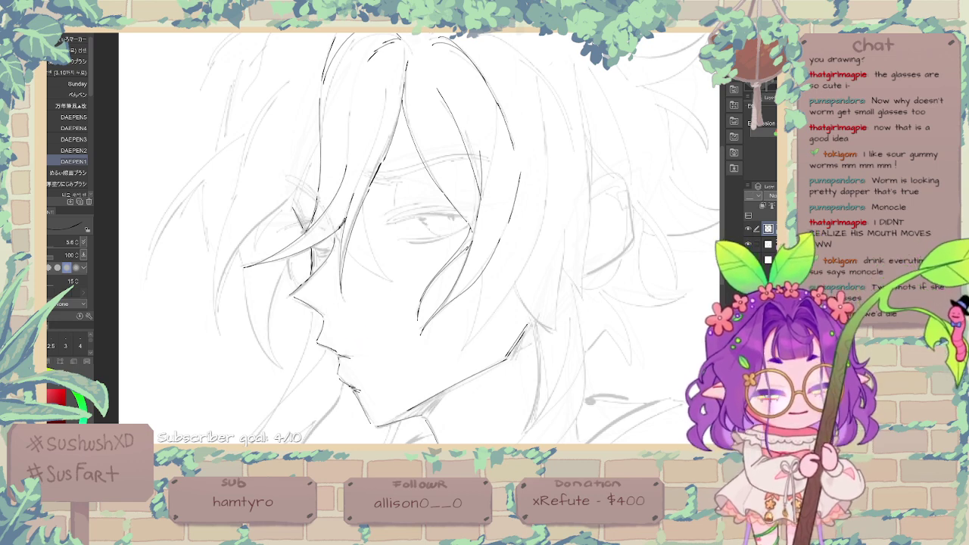
# Step: Ink the thin pointed strand curving between the eyes, and the long outer line of the side lock past the far eye
pyautogui.moveTo(337, 227)
pyautogui.mouseDown()
pyautogui.moveTo(344, 246)
pyautogui.moveTo(395, 285)
pyautogui.mouseUp()
pyautogui.moveTo(393, 284)
pyautogui.mouseDown()
pyautogui.moveTo(374, 255)
pyautogui.moveTo(366, 211)
pyautogui.mouseUp()
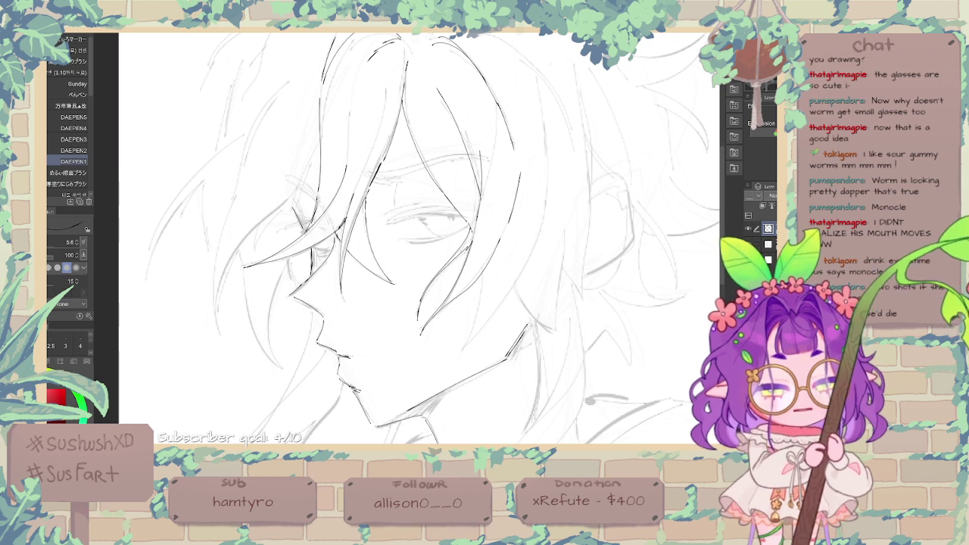
pyautogui.moveTo(467, 221); pyautogui.dragTo(442, 298)
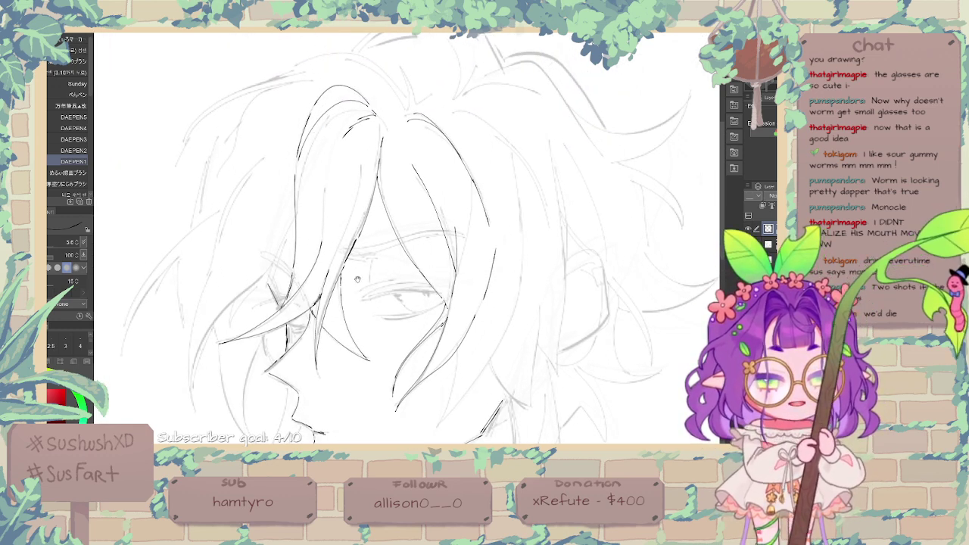
pyautogui.moveTo(357, 279); pyautogui.dragTo(430, 209)
pyautogui.moveTo(368, 145)
pyautogui.mouseDown()
pyautogui.moveTo(343, 196)
pyautogui.moveTo(277, 262)
pyautogui.moveTo(261, 312)
pyautogui.mouseUp()
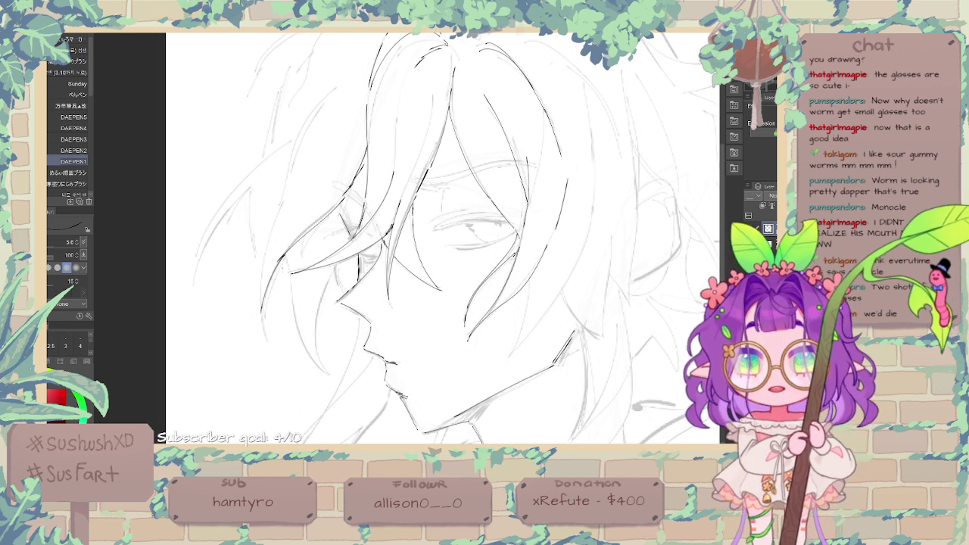
# Step: Ink both edges of the outermost pointed side lock and the line from its inner corner down to the neighbouring lock's tip
pyautogui.moveTo(371, 203); pyautogui.dragTo(383, 250)
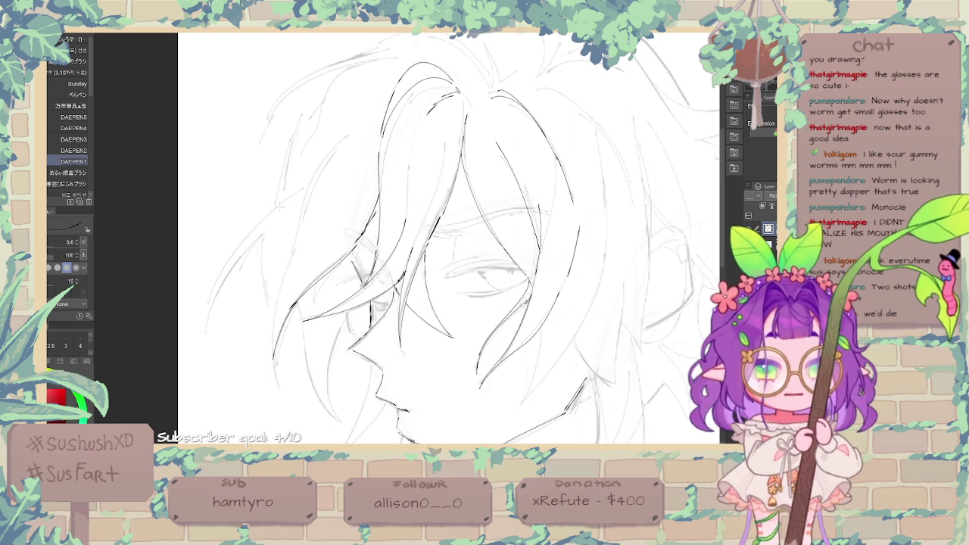
pyautogui.moveTo(296, 195); pyautogui.dragTo(202, 327)
pyautogui.moveTo(232, 266); pyautogui.dragTo(200, 330)
pyautogui.moveTo(268, 234)
pyautogui.mouseDown()
pyautogui.moveTo(231, 269)
pyautogui.moveTo(202, 326)
pyautogui.mouseUp()
pyautogui.hotkey('ctrl', 'z')
pyautogui.hotkey('ctrl', 'z')
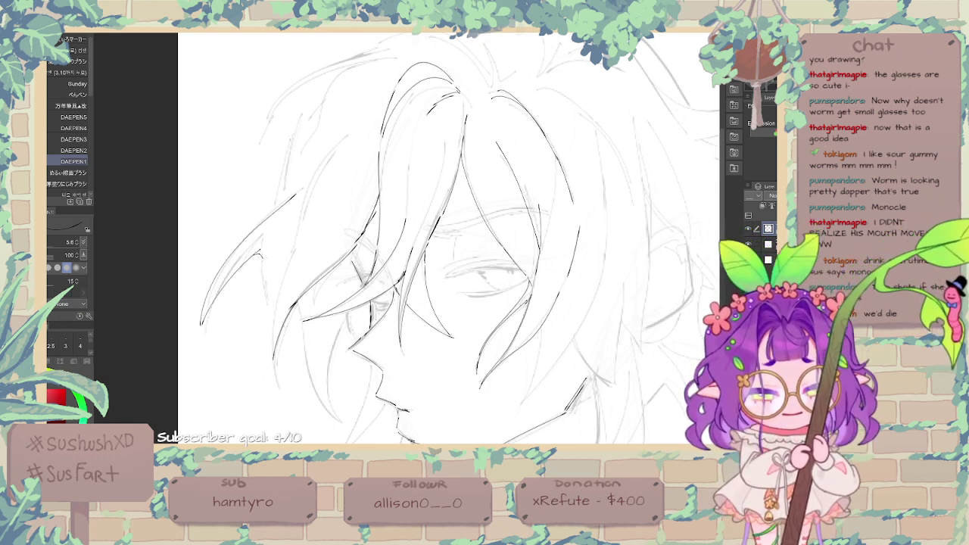
pyautogui.moveTo(261, 259); pyautogui.dragTo(270, 373)
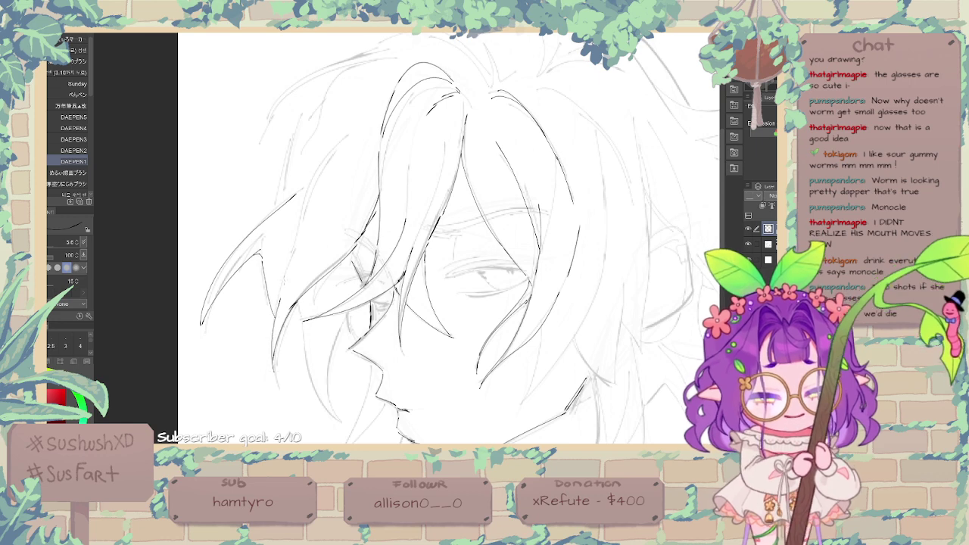
# Step: Ink the short curved strands rising from the hair parting at the crown
pyautogui.moveTo(486, 232)
pyautogui.mouseDown()
pyautogui.moveTo(461, 188)
pyautogui.moveTo(466, 268)
pyautogui.mouseUp()
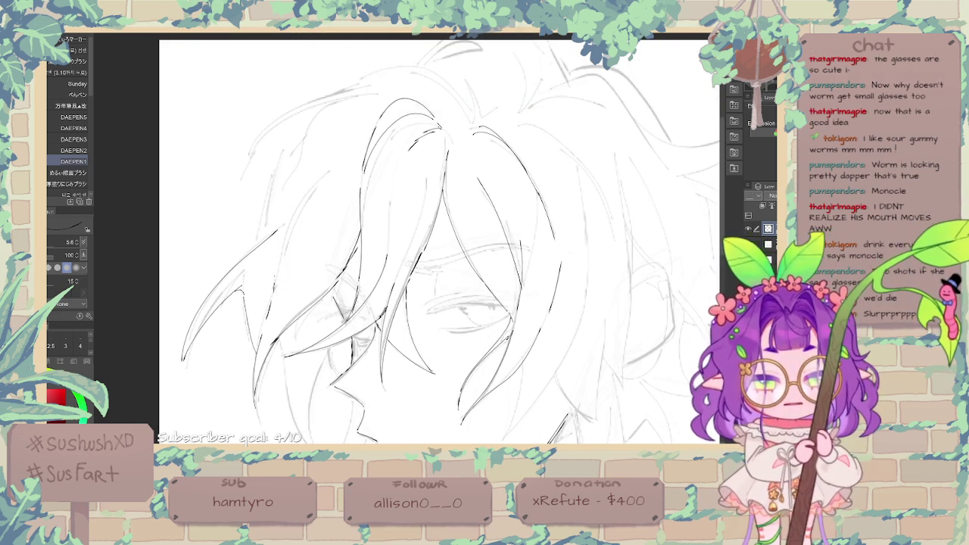
pyautogui.moveTo(377, 198); pyautogui.dragTo(373, 227)
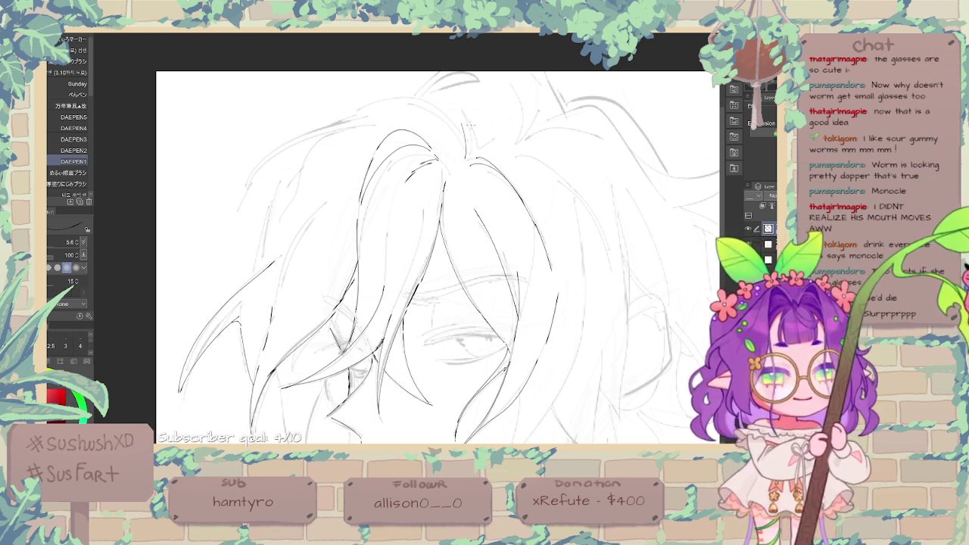
pyautogui.moveTo(472, 125); pyautogui.dragTo(470, 156)
pyautogui.hotkey('ctrl', 'z')
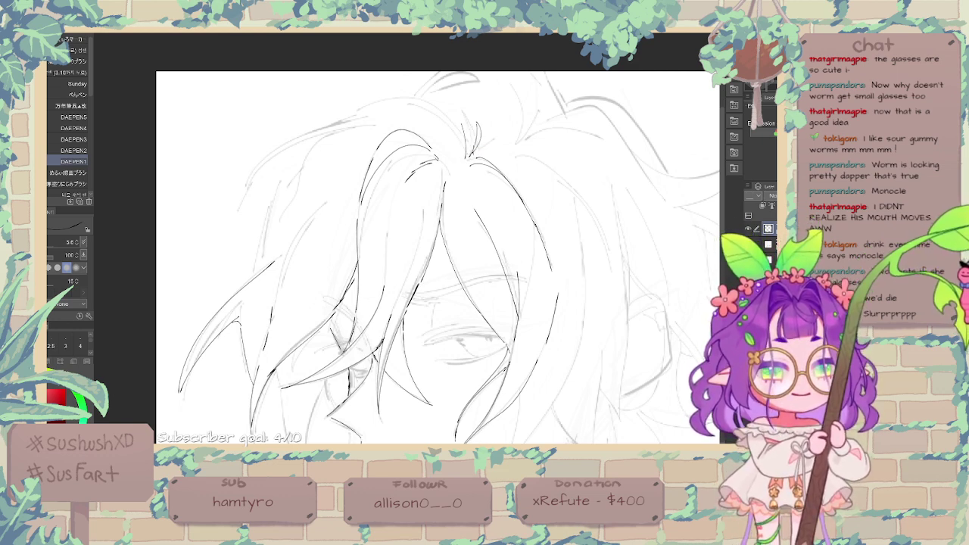
# Step: Ink the crown's long arc from the parting over toward the far side of the head
pyautogui.moveTo(435, 100)
pyautogui.mouseDown()
pyautogui.moveTo(322, 125)
pyautogui.moveTo(212, 201)
pyautogui.mouseUp()
pyautogui.hotkey('ctrl', 'z')
pyautogui.moveTo(353, 117)
pyautogui.mouseDown()
pyautogui.moveTo(318, 130)
pyautogui.moveTo(242, 206)
pyautogui.moveTo(302, 135)
pyautogui.moveTo(238, 209)
pyautogui.moveTo(271, 167)
pyautogui.mouseUp()
pyautogui.hotkey('ctrl', 'z')
pyautogui.hotkey('ctrl', 'z')
pyautogui.hotkey('ctrl', 'z')
pyautogui.hotkey('ctrl', 'z')
pyautogui.hotkey('ctrl', 'z')
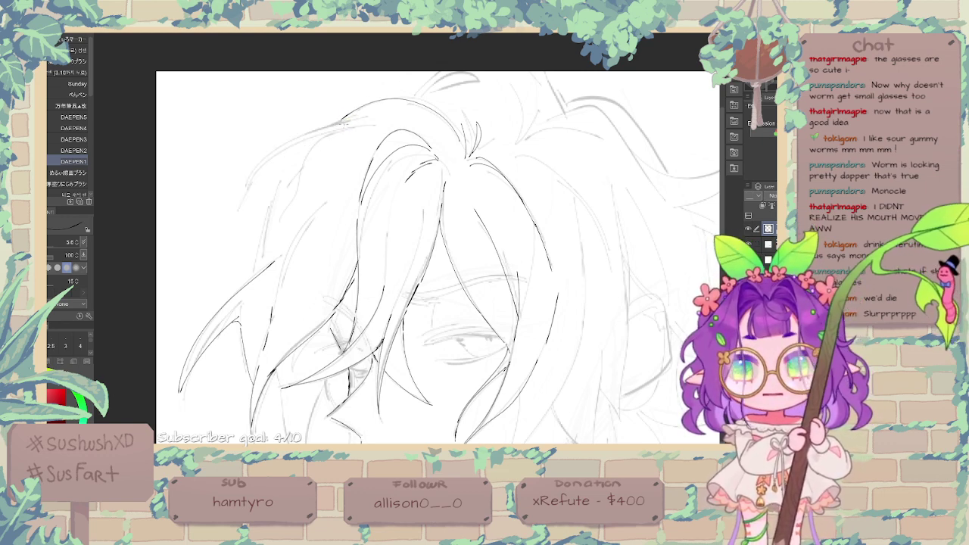
# Step: Ink the tapered lock flicking outward from the end of the crown arc, along with its inner edge
pyautogui.moveTo(347, 120)
pyautogui.mouseDown()
pyautogui.moveTo(243, 184)
pyautogui.moveTo(231, 210)
pyautogui.mouseUp()
pyautogui.moveTo(237, 202)
pyautogui.mouseDown()
pyautogui.moveTo(335, 131)
pyautogui.moveTo(314, 131)
pyautogui.moveTo(237, 219)
pyautogui.mouseUp()
pyautogui.hotkey('ctrl', 'z')
pyautogui.hotkey('ctrl', 'z')
pyautogui.hotkey('ctrl', 'z')
pyautogui.hotkey('ctrl', 'z')
pyautogui.moveTo(343, 125)
pyautogui.mouseDown()
pyautogui.moveTo(240, 190)
pyautogui.moveTo(331, 134)
pyautogui.moveTo(291, 194)
pyautogui.mouseUp()
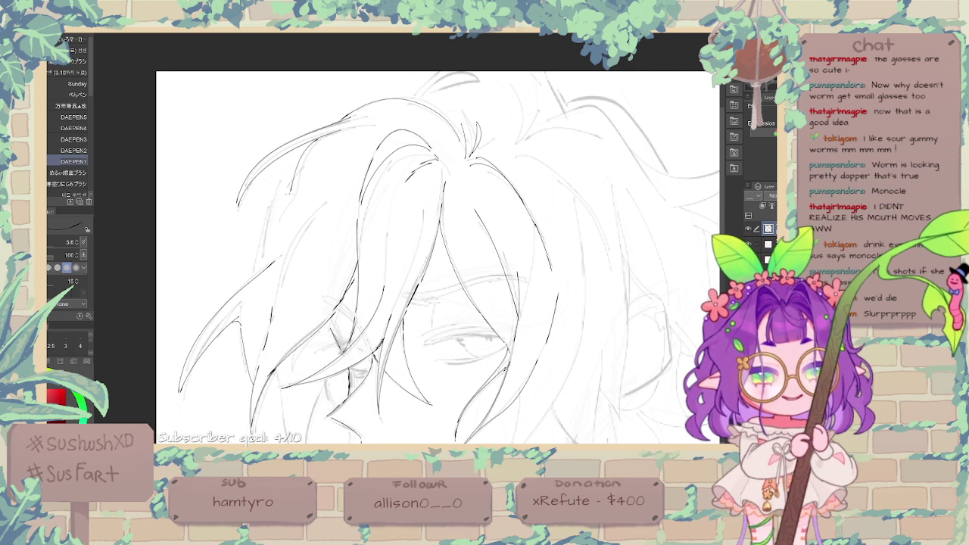
pyautogui.moveTo(320, 137); pyautogui.dragTo(315, 144)
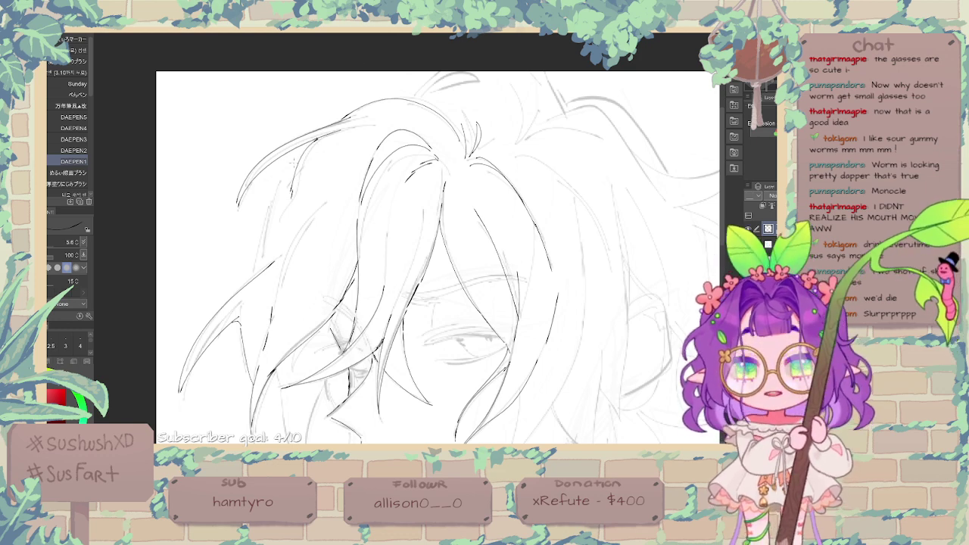
# Step: Ink the far-side strand falling below the upper lock, and the diagonal line above the outermost side lock
pyautogui.moveTo(291, 200); pyautogui.dragTo(246, 278)
pyautogui.hotkey('ctrl', 'z')
pyautogui.moveTo(469, 103); pyautogui.dragTo(464, 68)
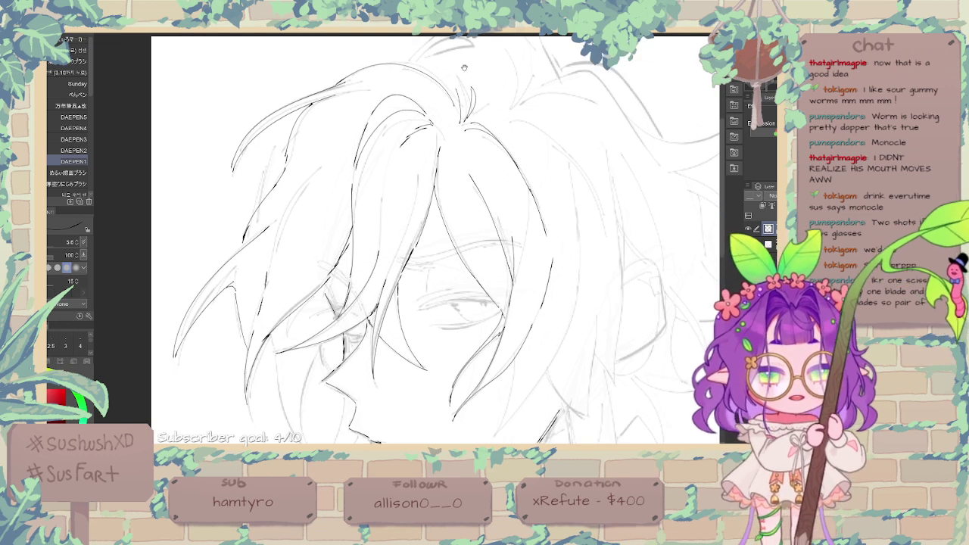
pyautogui.moveTo(282, 219); pyautogui.dragTo(331, 168)
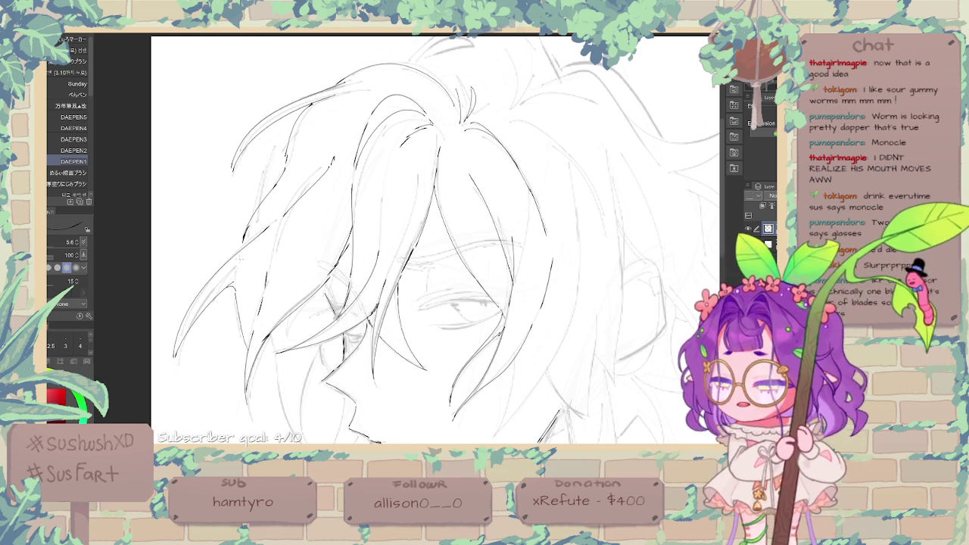
# Step: Erase the stray ink at the outermost lock's inner corner and lightly airbrush the hair beside the far eye
pyautogui.press('e')
pyautogui.moveTo(233, 284); pyautogui.dragTo(224, 290)
pyautogui.press('p')
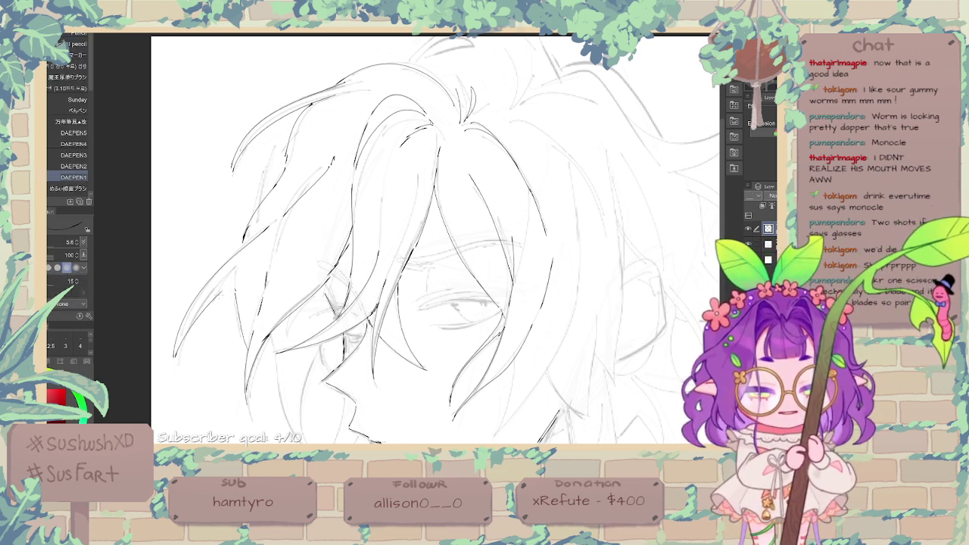
pyautogui.press('e')
pyautogui.moveTo(332, 301); pyautogui.dragTo(325, 285)
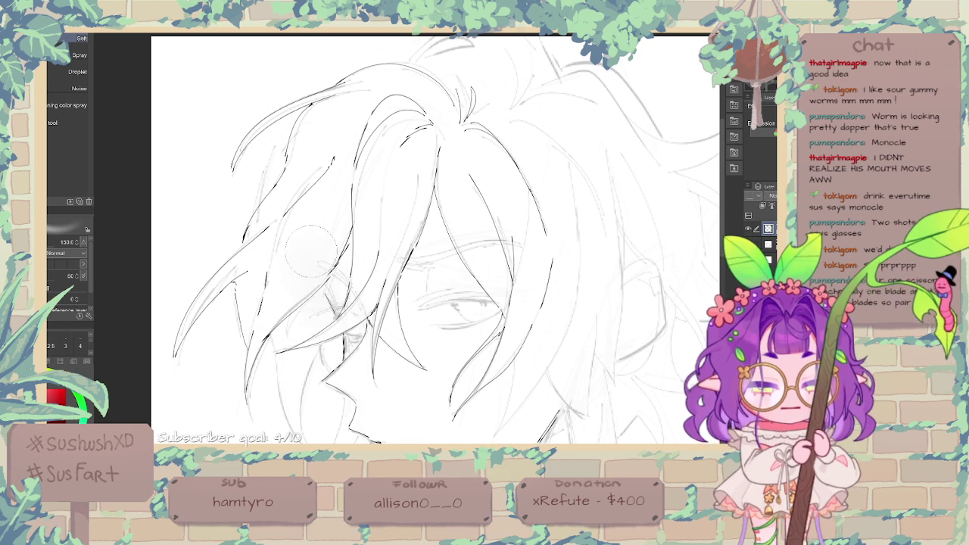
pyautogui.press('p')
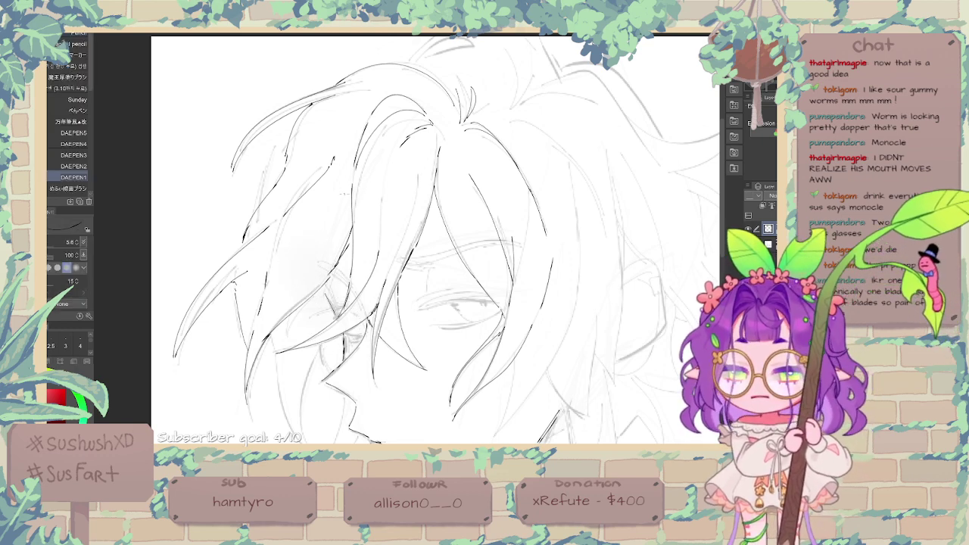
# Step: Handwrite "Pants" in the blank space in front of the face and add an arrow pointing up at its last letter
pyautogui.moveTo(318, 273); pyautogui.dragTo(309, 224)
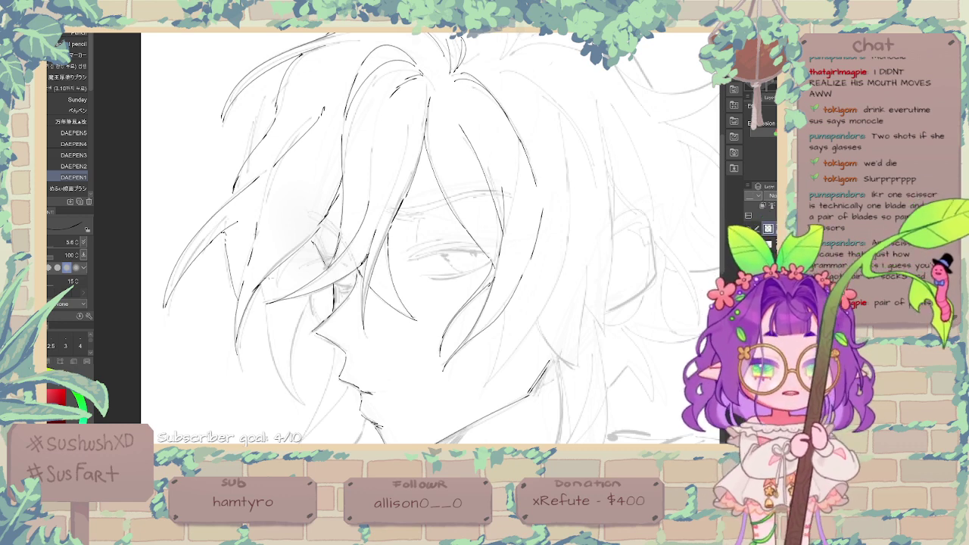
pyautogui.moveTo(256, 292); pyautogui.dragTo(317, 206)
pyautogui.hotkey('ctrl', 'z')
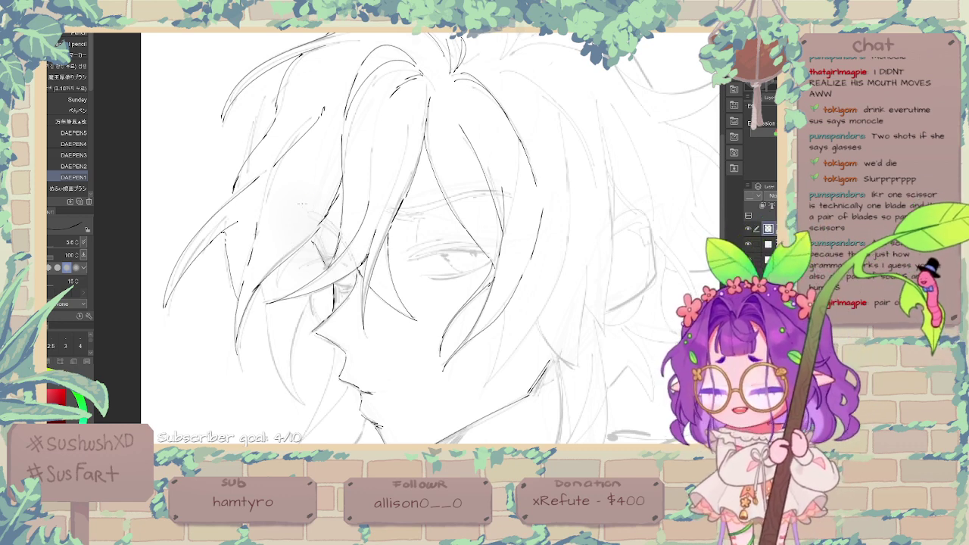
pyautogui.moveTo(223, 345); pyautogui.dragTo(268, 225)
pyautogui.moveTo(218, 284)
pyautogui.mouseDown()
pyautogui.moveTo(217, 328)
pyautogui.moveTo(221, 306)
pyautogui.moveTo(241, 322)
pyautogui.moveTo(253, 318)
pyautogui.mouseUp()
pyautogui.moveTo(259, 283); pyautogui.dragTo(261, 321)
pyautogui.moveTo(253, 301)
pyautogui.mouseDown()
pyautogui.moveTo(282, 299)
pyautogui.moveTo(273, 317)
pyautogui.mouseUp()
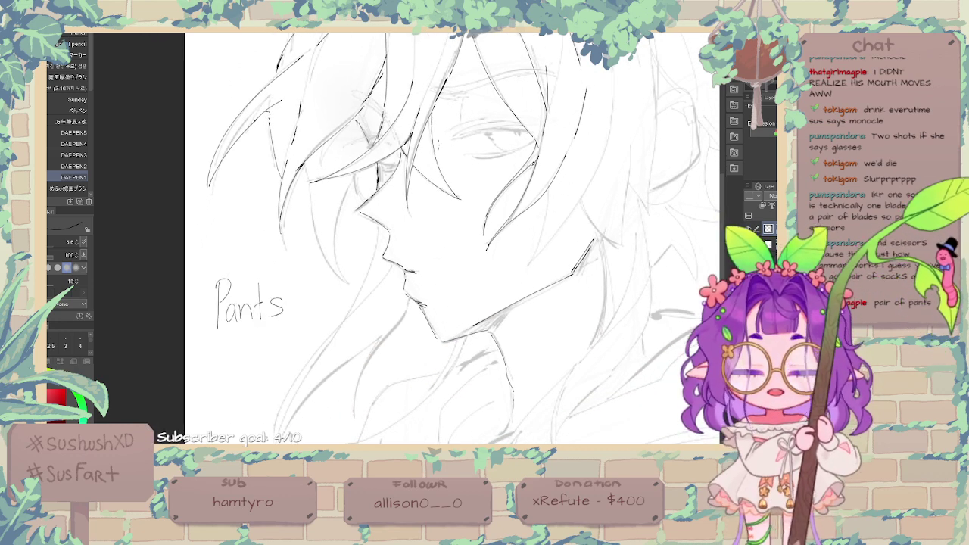
pyautogui.moveTo(332, 252); pyautogui.dragTo(367, 190)
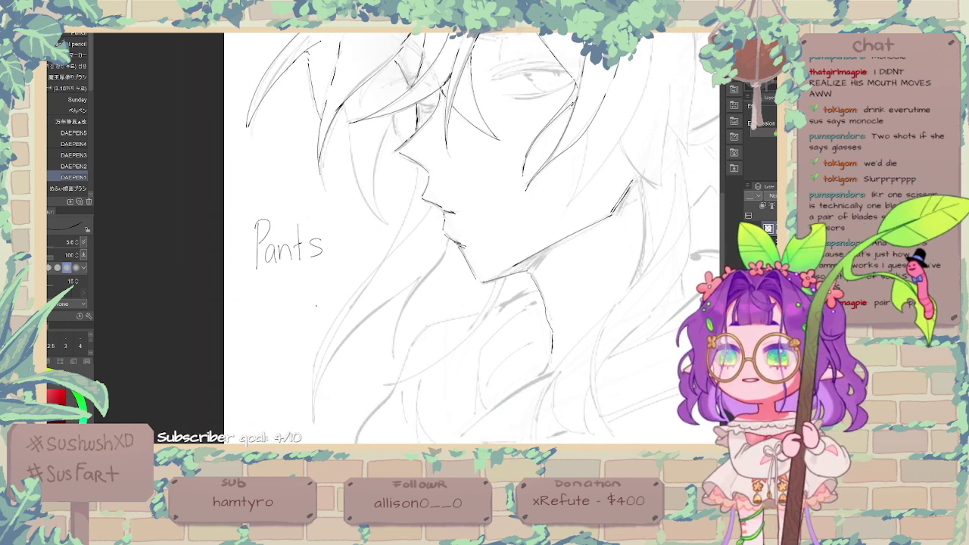
pyautogui.moveTo(316, 306); pyautogui.dragTo(315, 280)
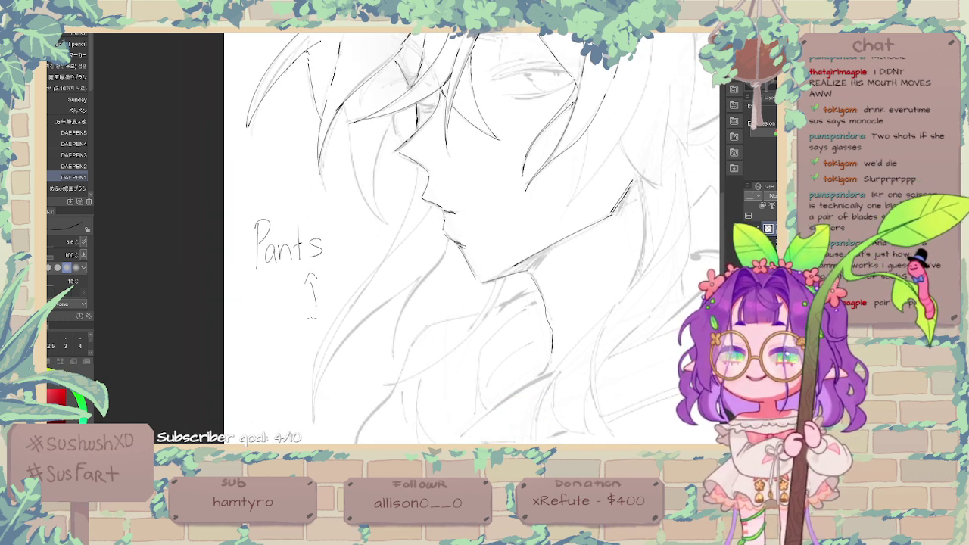
# Step: Undo the arrow and final letters, and rewrite the word as an underlined "Pant"
pyautogui.hotkey('ctrl', 'z')
pyautogui.hotkey('ctrl', 'z')
pyautogui.hotkey('ctrl', 'z')
pyautogui.hotkey('ctrl', 'z')
pyautogui.hotkey('ctrl', 'z')
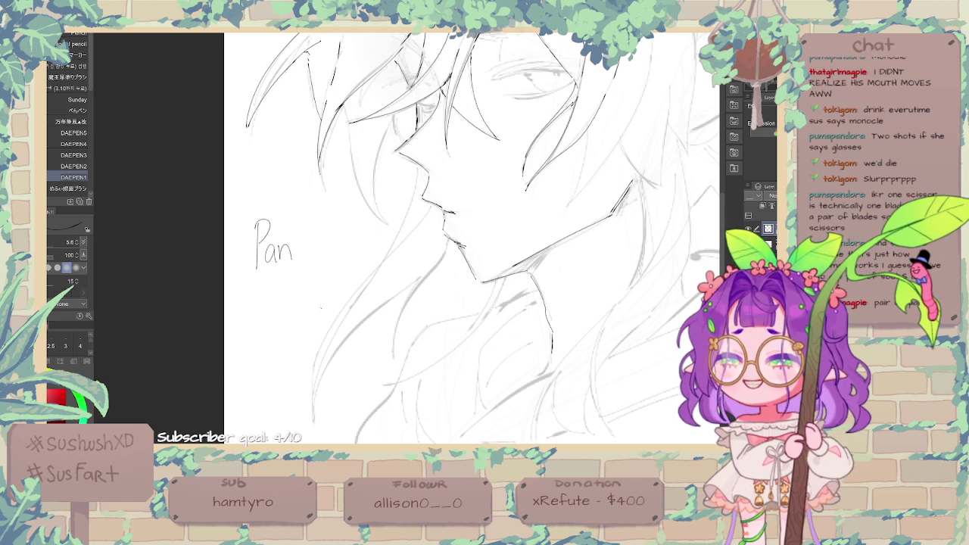
pyautogui.moveTo(301, 229)
pyautogui.mouseDown()
pyautogui.moveTo(299, 261)
pyautogui.moveTo(314, 246)
pyautogui.mouseUp()
pyautogui.moveTo(241, 281); pyautogui.dragTo(321, 265)
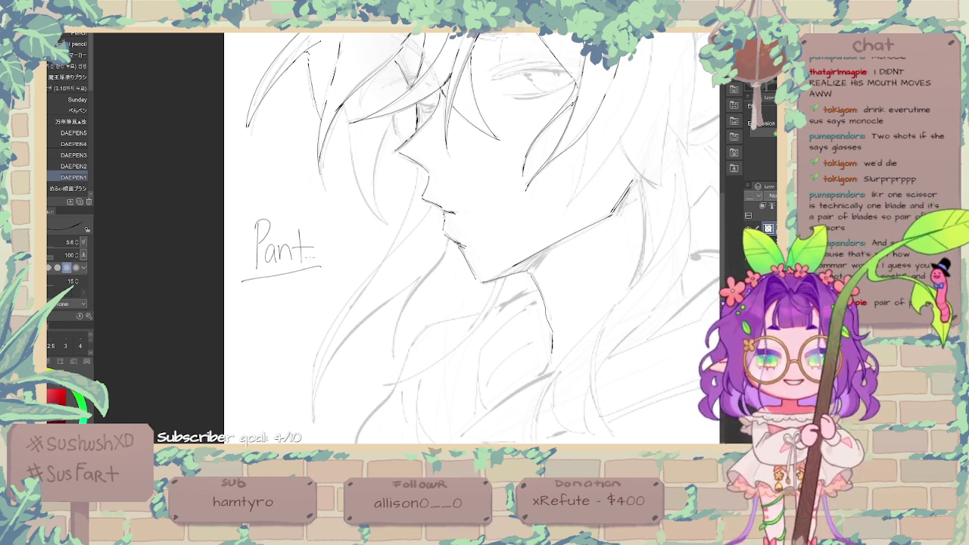
# Step: Undo all the handwritten lettering in front of the face
pyautogui.moveTo(327, 239)
pyautogui.mouseDown()
pyautogui.moveTo(317, 261)
pyautogui.moveTo(299, 262)
pyautogui.moveTo(321, 238)
pyautogui.moveTo(323, 259)
pyautogui.mouseUp()
pyautogui.hotkey('ctrl', 'z')
pyautogui.hotkey('ctrl', 'z')
pyautogui.hotkey('ctrl', 'z')
pyautogui.hotkey('ctrl', 'z')
pyautogui.hotkey('ctrl', 'z')
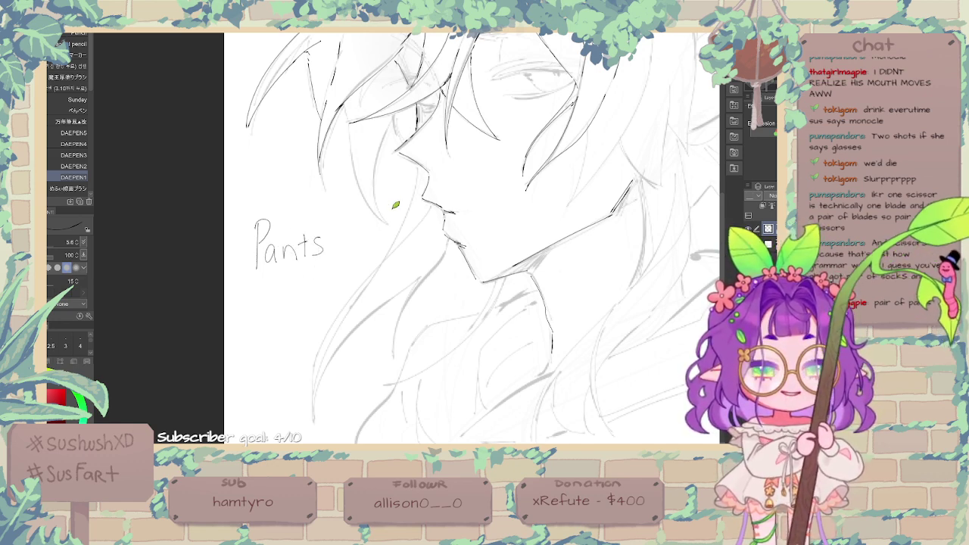
pyautogui.hotkey('ctrl', 'z')
pyautogui.hotkey('ctrl', 'z')
pyautogui.hotkey('ctrl', 'z')
pyautogui.hotkey('ctrl', 'z')
pyautogui.hotkey('ctrl', 'z')
pyautogui.hotkey('ctrl', 'z')
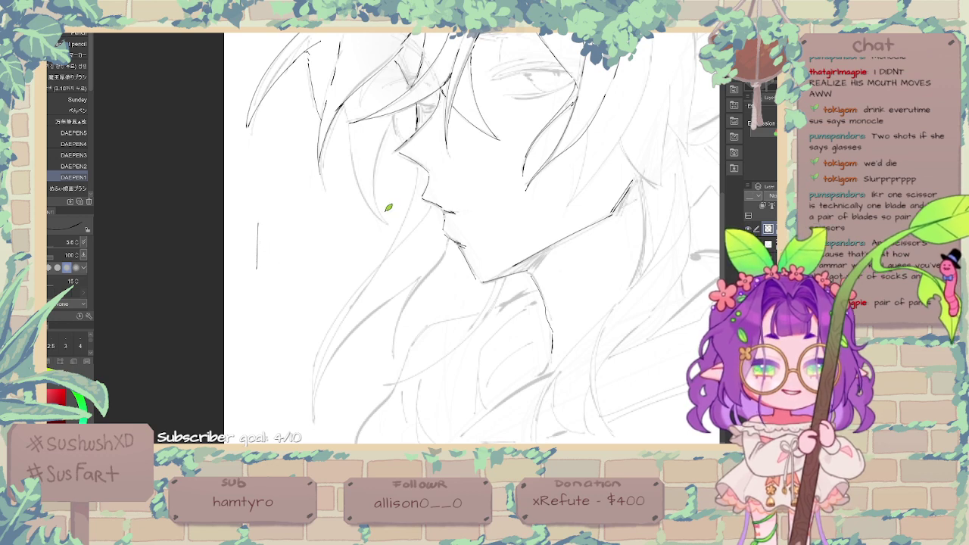
pyautogui.hotkey('ctrl', 'z')
pyautogui.moveTo(383, 189); pyautogui.dragTo(347, 259)
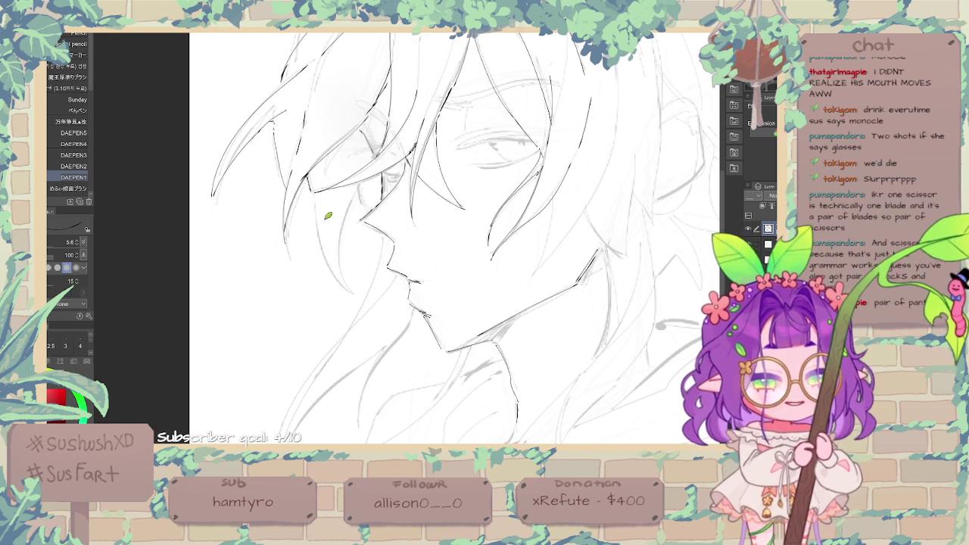
pyautogui.moveTo(213, 310); pyautogui.dragTo(214, 349)
pyautogui.moveTo(210, 310)
pyautogui.mouseDown()
pyautogui.moveTo(239, 341)
pyautogui.moveTo(255, 327)
pyautogui.moveTo(266, 347)
pyautogui.mouseUp()
pyautogui.moveTo(274, 304); pyautogui.dragTo(279, 347)
pyautogui.moveTo(267, 324); pyautogui.dragTo(286, 324)
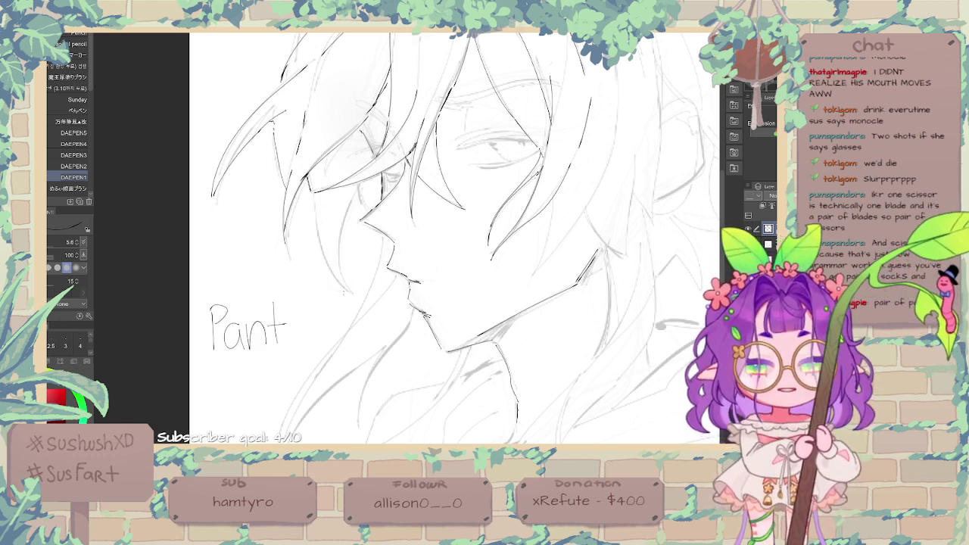
pyautogui.moveTo(316, 295); pyautogui.dragTo(309, 264)
pyautogui.hotkey('ctrl', 'z')
pyautogui.hotkey('ctrl', 'z')
pyautogui.hotkey('ctrl', 'z')
pyautogui.hotkey('ctrl', 'z')
pyautogui.hotkey('ctrl', 'z')
pyautogui.hotkey('ctrl', 'z')
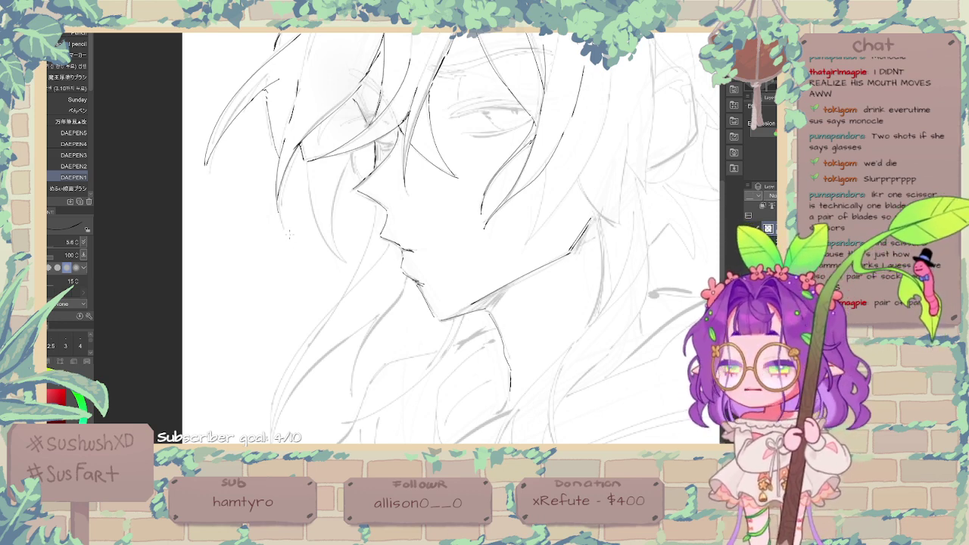
# Step: Ink both edges of the curved, pointed hair strand hanging below the fringe on the far side of the face
pyautogui.moveTo(316, 150)
pyautogui.mouseDown()
pyautogui.moveTo(321, 125)
pyautogui.moveTo(352, 100)
pyautogui.mouseUp()
pyautogui.moveTo(309, 162)
pyautogui.mouseDown()
pyautogui.moveTo(345, 263)
pyautogui.moveTo(354, 163)
pyautogui.moveTo(330, 211)
pyautogui.moveTo(341, 250)
pyautogui.mouseUp()
pyautogui.hotkey('ctrl', 'z')
pyautogui.hotkey('ctrl', 'z')
pyautogui.hotkey('ctrl', 'z')
pyautogui.moveTo(352, 156)
pyautogui.mouseDown()
pyautogui.moveTo(331, 219)
pyautogui.moveTo(338, 259)
pyautogui.mouseUp()
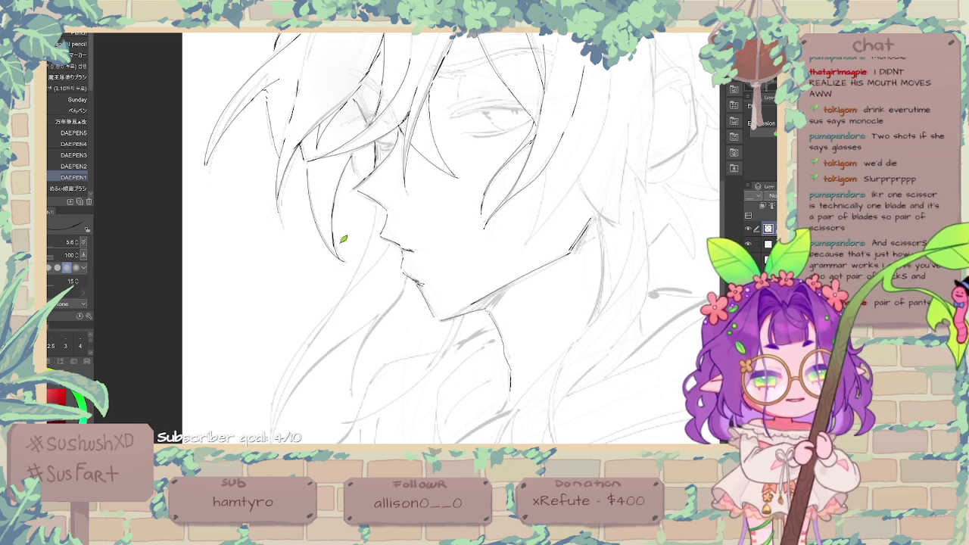
# Step: Ink the short far-side face contour between the hanging strand and the bridge of the nose
pyautogui.hotkey('ctrl', 'z')
pyautogui.moveTo(352, 159); pyautogui.dragTo(355, 183)
pyautogui.moveTo(357, 115); pyautogui.dragTo(371, 171)
pyautogui.hotkey('ctrl', 'z')
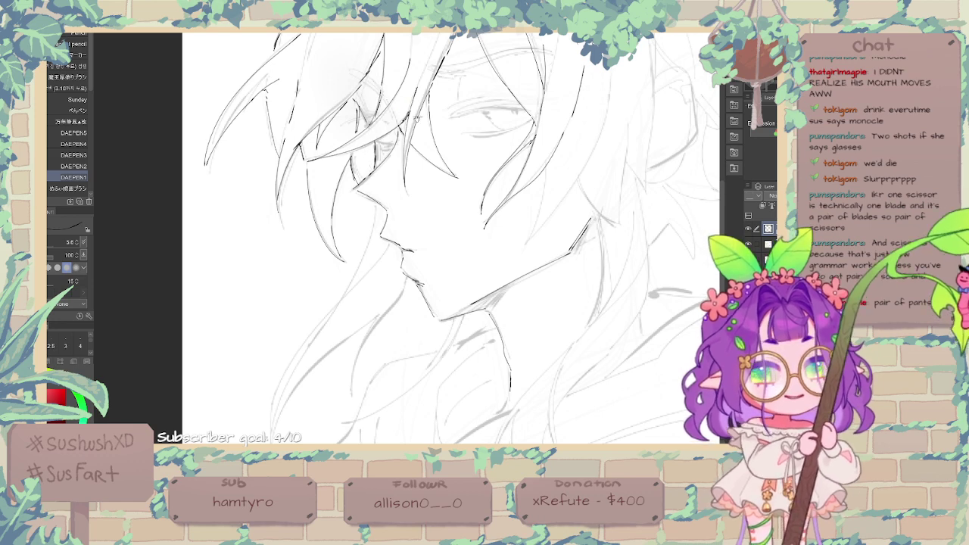
# Step: Ink the far eye's lash line and visible eye details between the bangs
pyautogui.moveTo(412, 131)
pyautogui.mouseDown()
pyautogui.moveTo(371, 149)
pyautogui.moveTo(322, 149)
pyautogui.mouseUp()
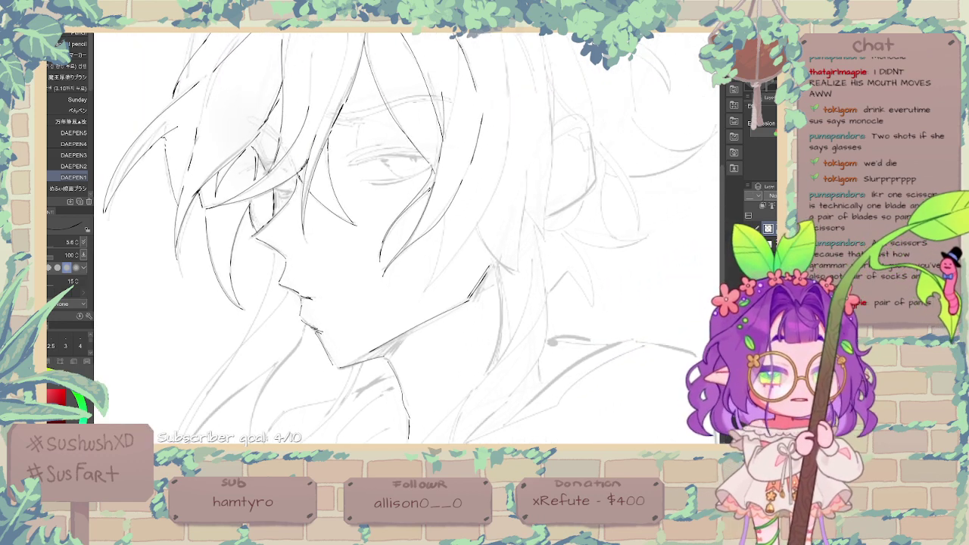
pyautogui.press('e')
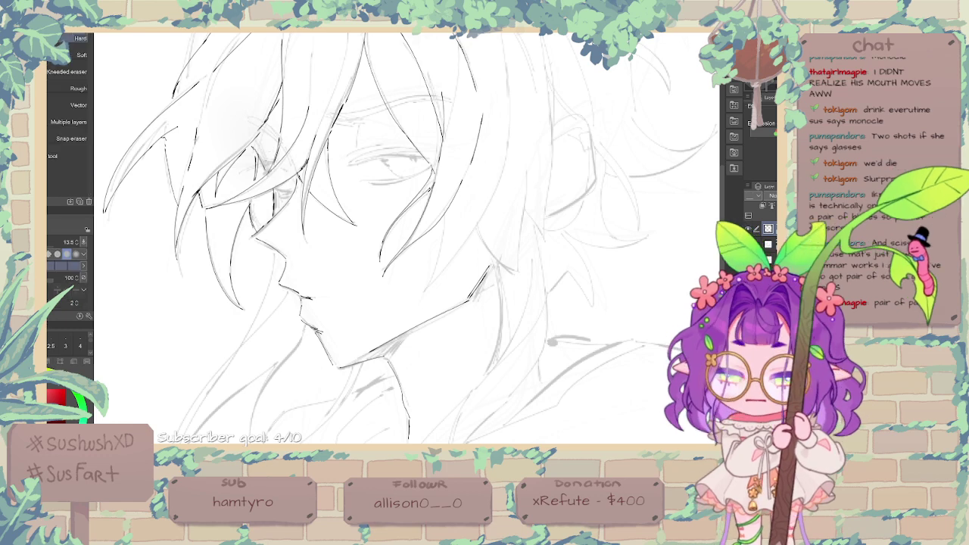
pyautogui.press('p')
pyautogui.moveTo(251, 168)
pyautogui.mouseDown()
pyautogui.moveTo(281, 167)
pyautogui.moveTo(261, 171)
pyautogui.mouseUp()
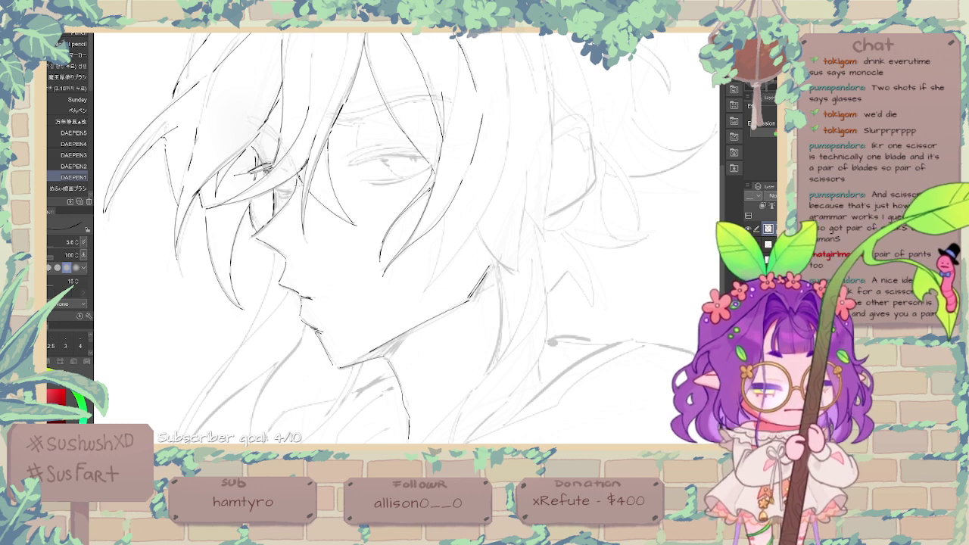
pyautogui.hotkey('ctrl', 'z')
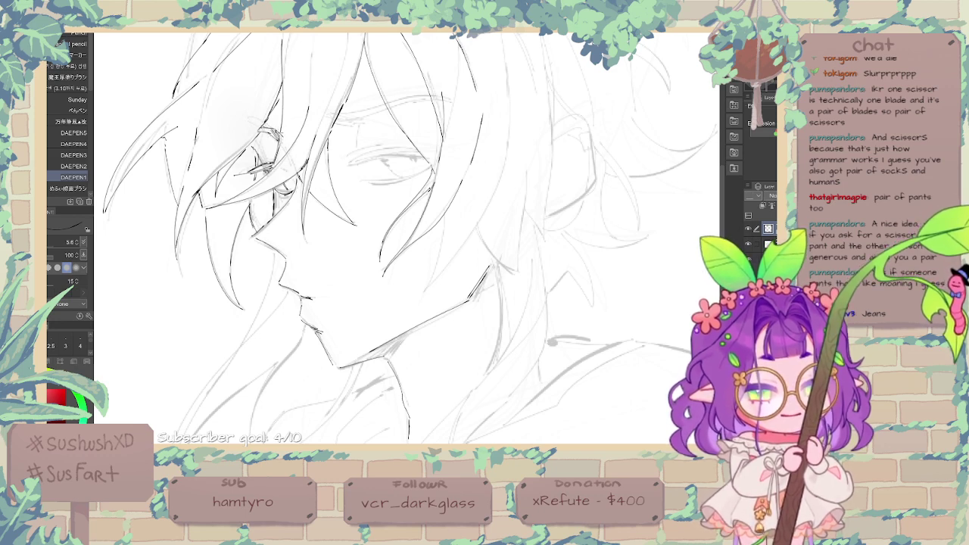
# Step: Ink the far eyebrow above the far eye with short strokes, cleaning up its edges
pyautogui.moveTo(279, 129)
pyautogui.mouseDown()
pyautogui.moveTo(283, 141)
pyautogui.moveTo(259, 136)
pyautogui.moveTo(263, 123)
pyautogui.moveTo(259, 133)
pyautogui.mouseUp()
pyautogui.press('e')
pyautogui.press('p')
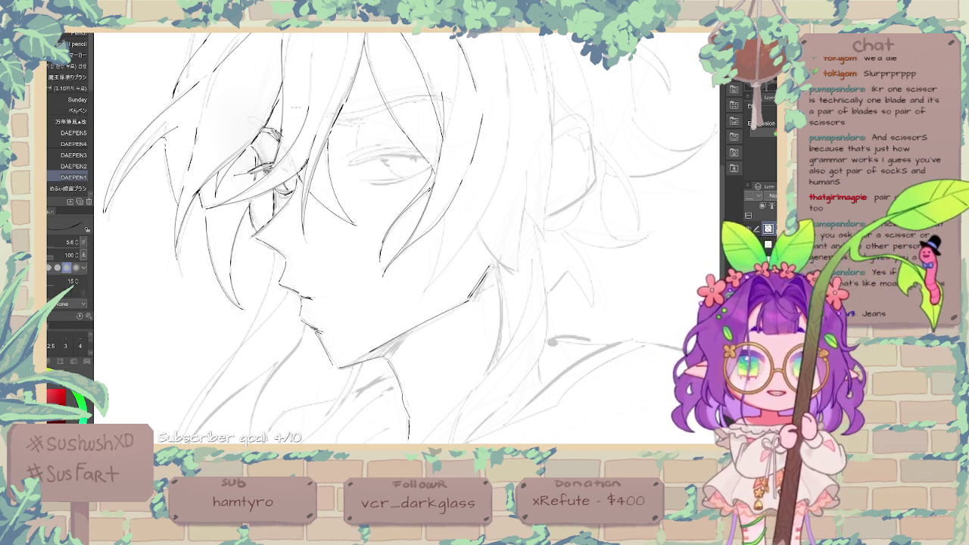
pyautogui.moveTo(259, 139)
pyautogui.mouseDown()
pyautogui.moveTo(255, 147)
pyautogui.moveTo(274, 129)
pyautogui.moveTo(256, 142)
pyautogui.moveTo(276, 143)
pyautogui.mouseUp()
pyautogui.press('e')
pyautogui.press('p')
pyautogui.hotkey('ctrl', 'z')
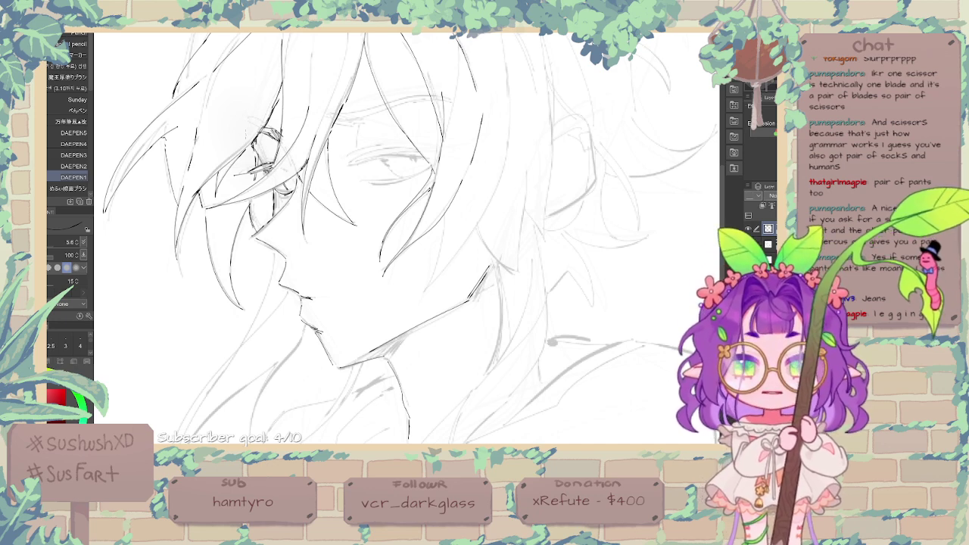
# Step: Ink the upper and lower outlines of the near eyebrow between the bangs
pyautogui.moveTo(336, 126); pyautogui.dragTo(386, 103)
pyautogui.hotkey('ctrl', 'z')
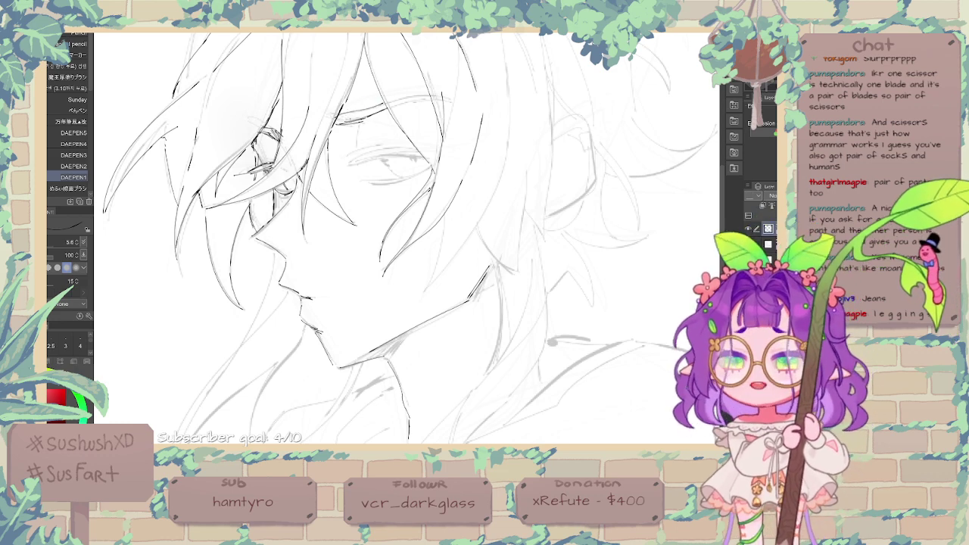
pyautogui.hotkey('ctrl', 'z')
pyautogui.moveTo(339, 115); pyautogui.dragTo(383, 100)
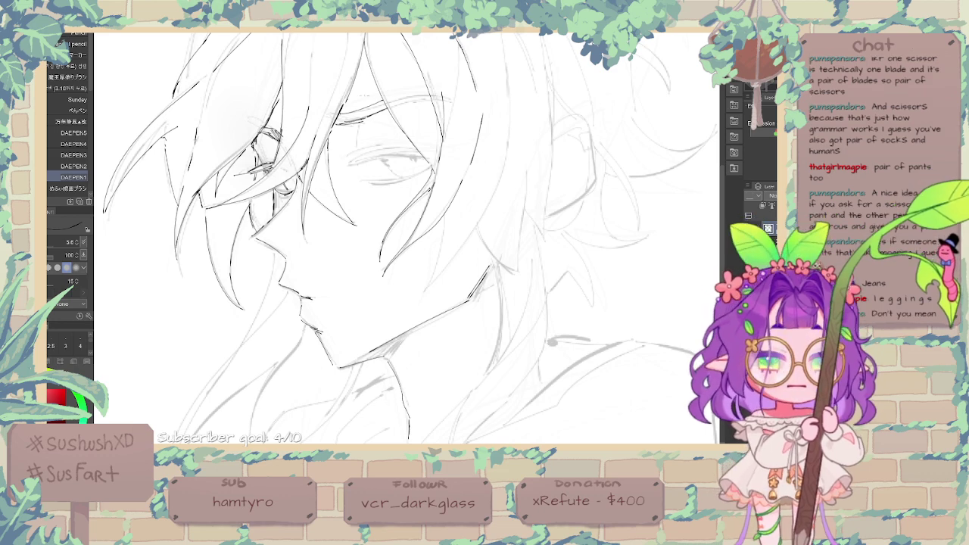
pyautogui.hotkey('ctrl', 'z')
pyautogui.moveTo(339, 115); pyautogui.dragTo(385, 101)
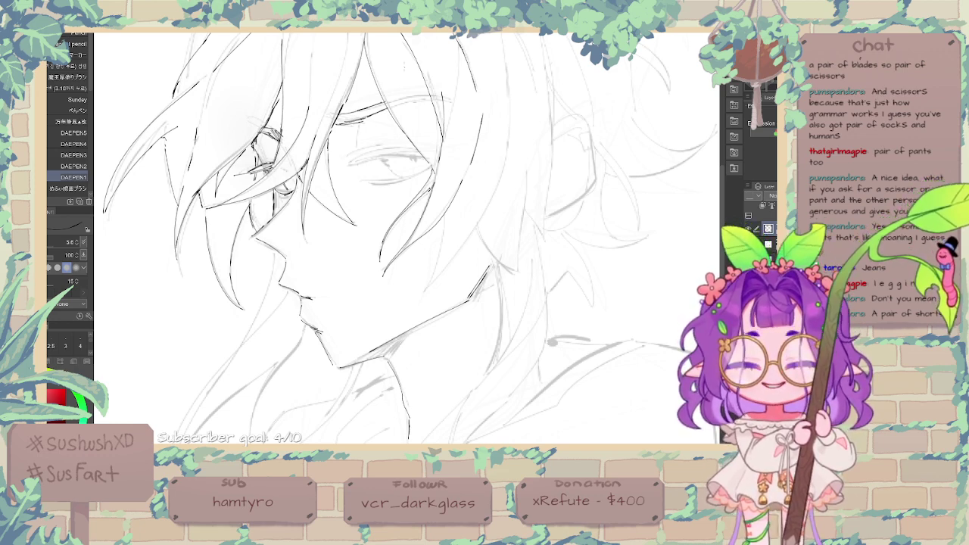
pyautogui.moveTo(336, 123); pyautogui.dragTo(354, 117)
pyautogui.moveTo(334, 121); pyautogui.dragTo(361, 117)
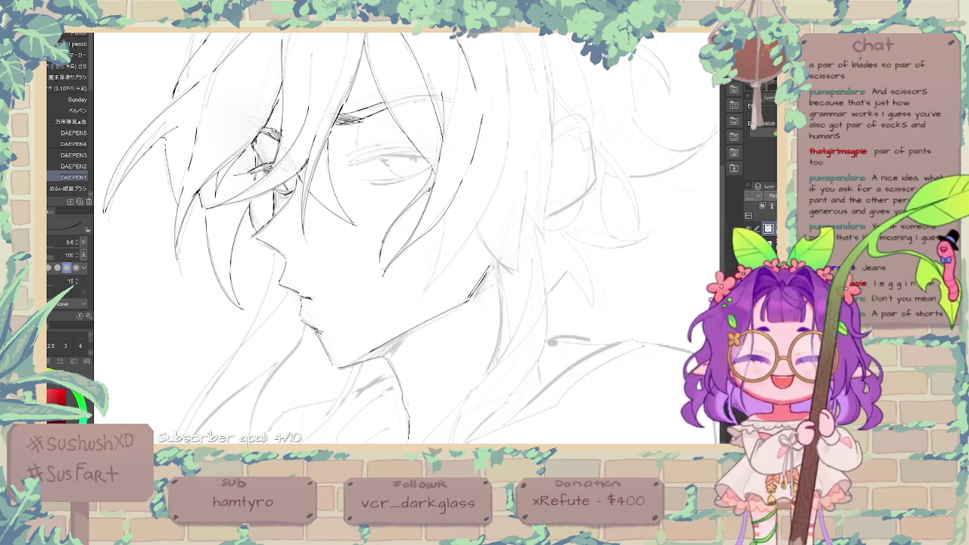
pyautogui.hotkey('ctrl', 'z')
pyautogui.hotkey('ctrl', 'z')
pyautogui.hotkey('ctrl', 'z')
pyautogui.hotkey('ctrl', 'z')
pyautogui.hotkey('ctrl', 'z')
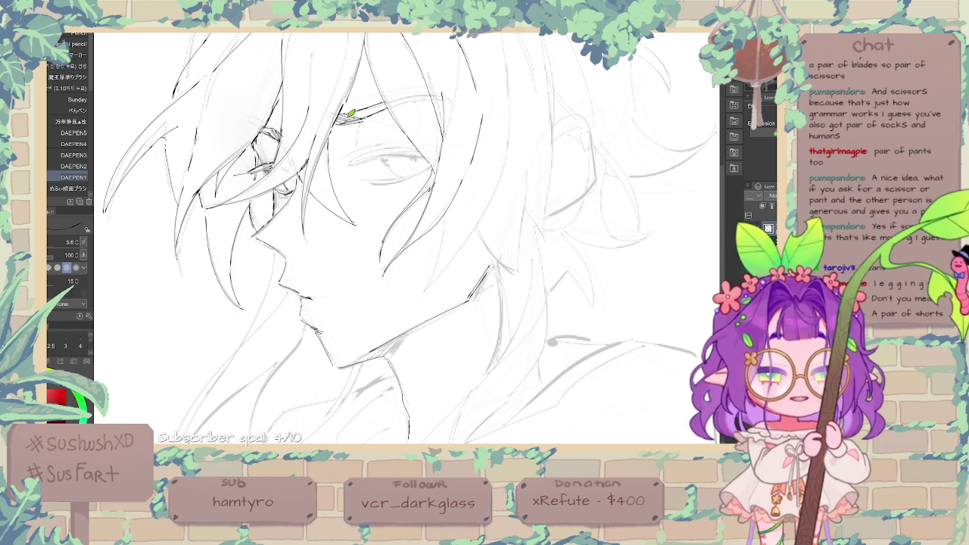
# Step: Fill the inner end of the near eyebrow with short diagonal hatch strokes
pyautogui.moveTo(337, 121); pyautogui.dragTo(353, 113)
pyautogui.moveTo(345, 122); pyautogui.dragTo(358, 113)
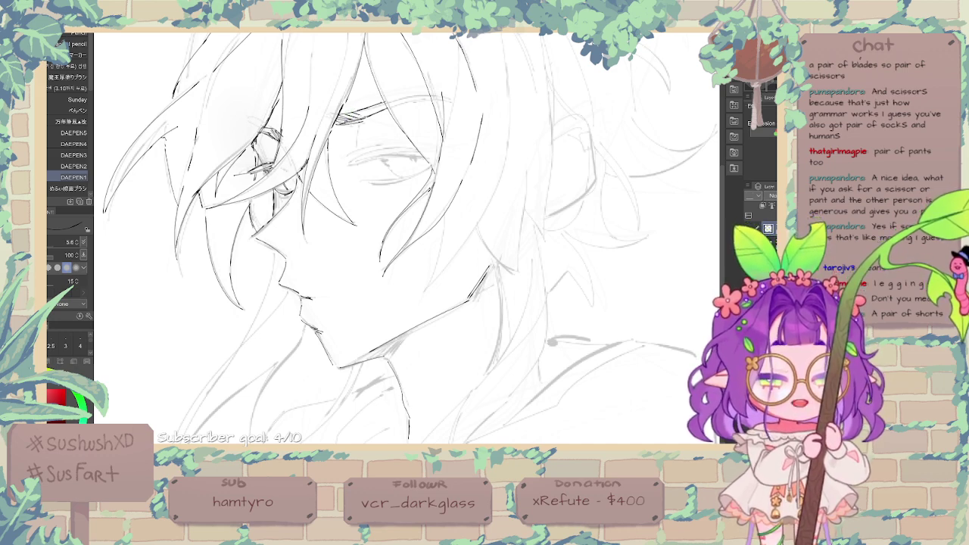
pyautogui.press('e')
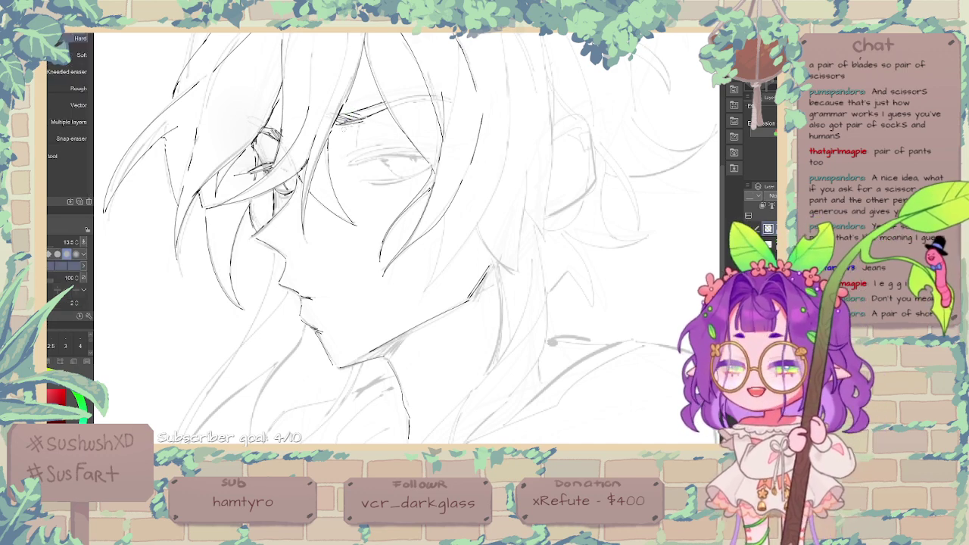
pyautogui.press('p')
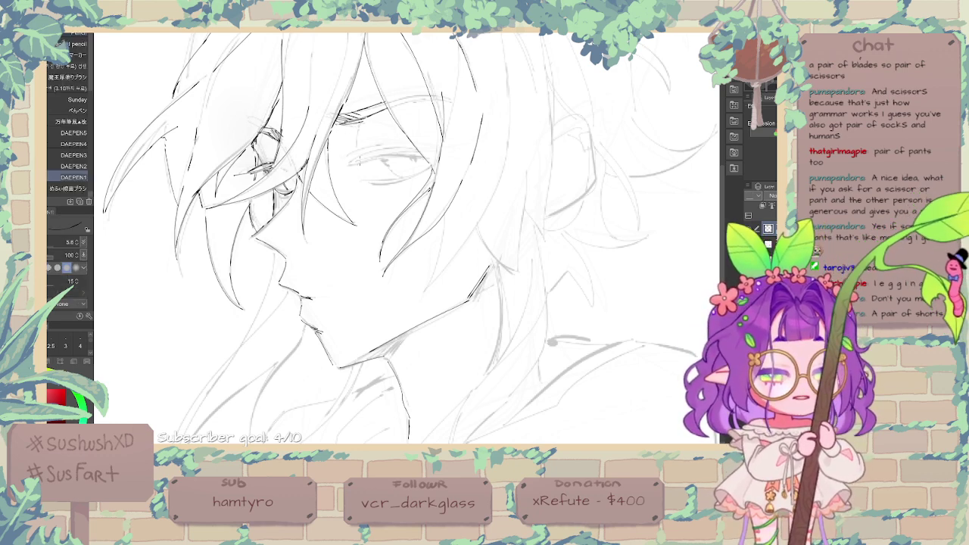
# Step: Ink the near eye's upper lash line with its inner lashes and a short flick beyond the outer corner
pyautogui.moveTo(343, 173)
pyautogui.mouseDown()
pyautogui.moveTo(364, 158)
pyautogui.moveTo(415, 157)
pyautogui.mouseUp()
pyautogui.hotkey('ctrl', 'z')
pyautogui.moveTo(356, 155)
pyautogui.mouseDown()
pyautogui.moveTo(420, 154)
pyautogui.moveTo(338, 156)
pyautogui.mouseUp()
pyautogui.hotkey('ctrl', 'z')
pyautogui.hotkey('ctrl', 'z')
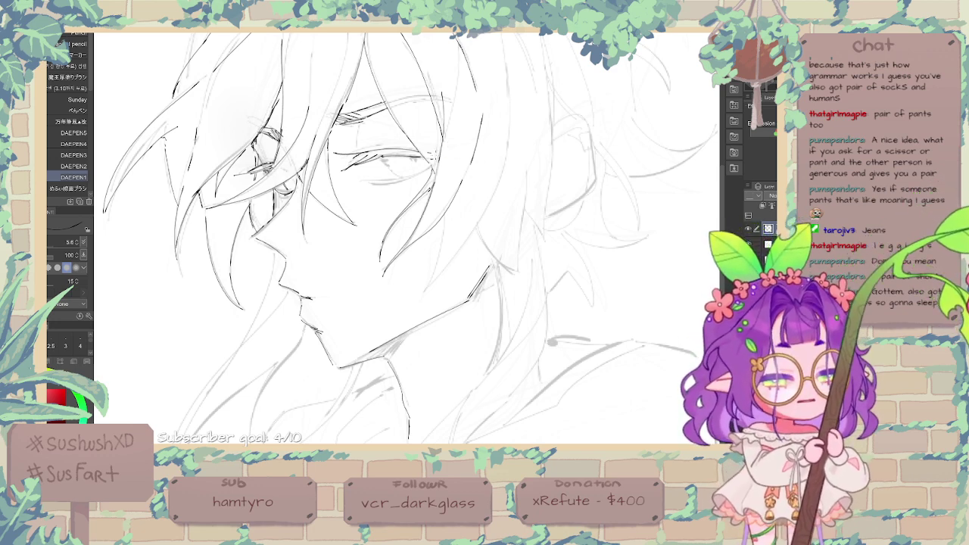
pyautogui.moveTo(444, 158); pyautogui.dragTo(454, 151)
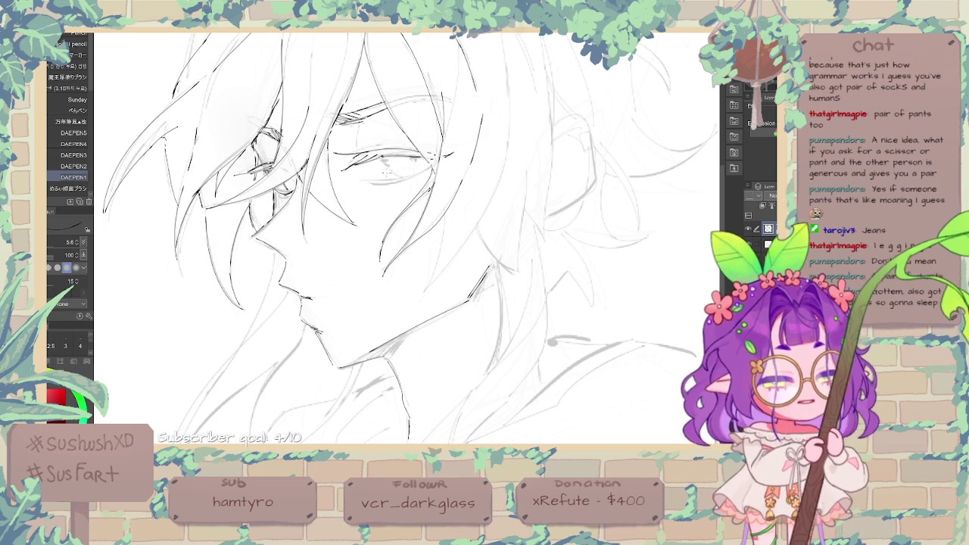
# Step: Ink the near eye's curved lower lid line and three short lashes beneath it
pyautogui.moveTo(372, 184)
pyautogui.mouseDown()
pyautogui.moveTo(418, 177)
pyautogui.moveTo(439, 158)
pyautogui.mouseUp()
pyautogui.hotkey('ctrl', 'z')
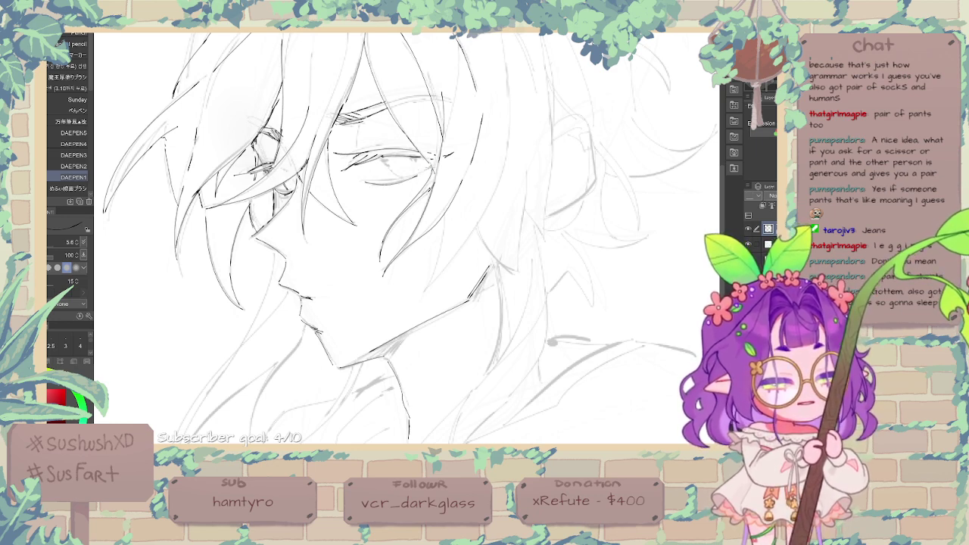
pyautogui.hotkey('ctrl', 'z')
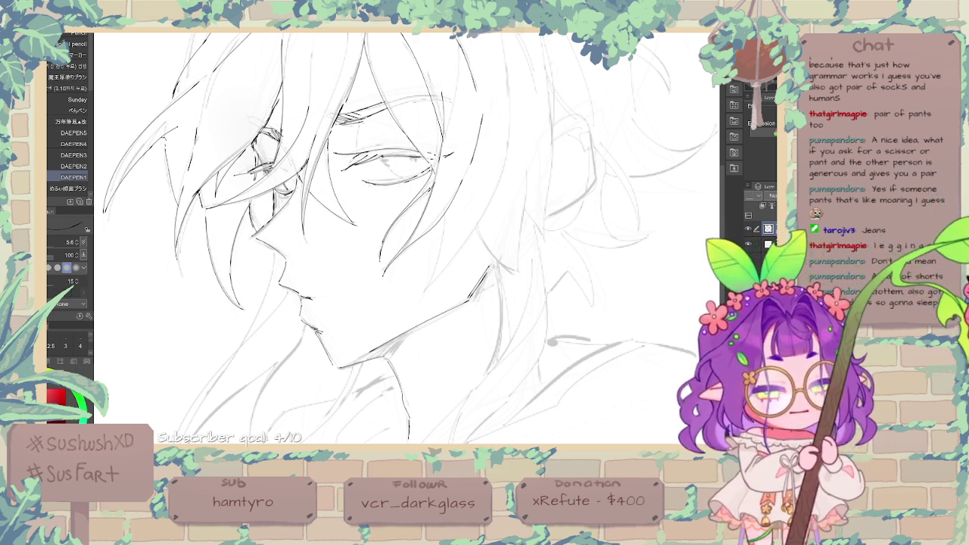
pyautogui.moveTo(379, 187); pyautogui.dragTo(377, 193)
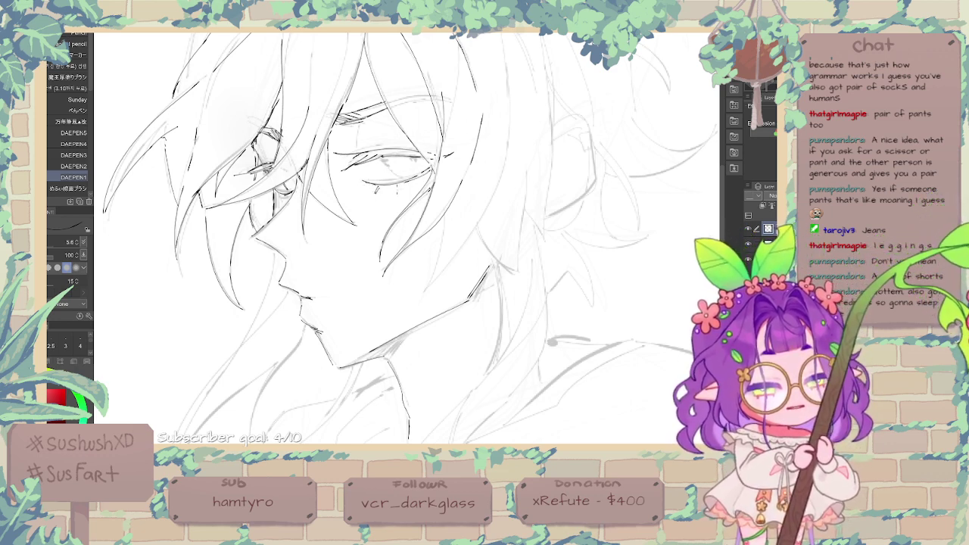
pyautogui.hotkey('ctrl', 'z')
pyautogui.hotkey('ctrl', 'z')
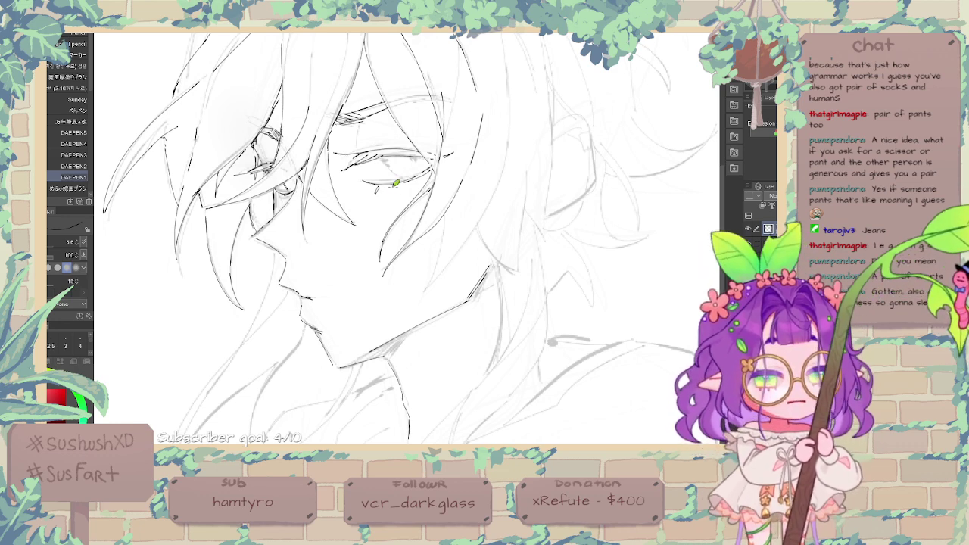
pyautogui.hotkey('ctrl', 'z')
pyautogui.moveTo(377, 190)
pyautogui.mouseDown()
pyautogui.moveTo(390, 181)
pyautogui.moveTo(401, 193)
pyautogui.mouseUp()
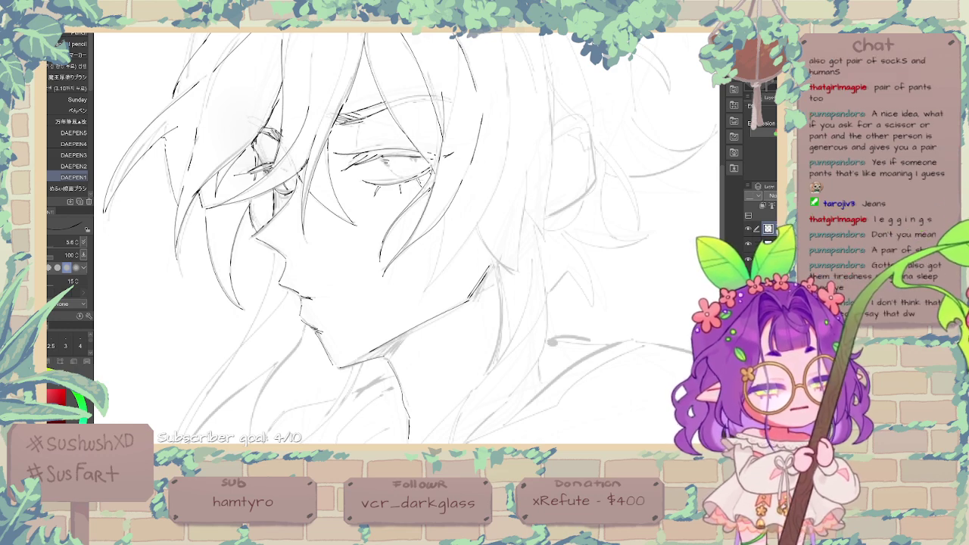
# Step: Ink the near eye's iris edge and the small highlight mark beneath the upper lid
pyautogui.hotkey('ctrl', '+')
pyautogui.hotkey('ctrl', '+')
pyautogui.hotkey('ctrl', '+')
pyautogui.moveTo(440, 75); pyautogui.dragTo(447, 162)
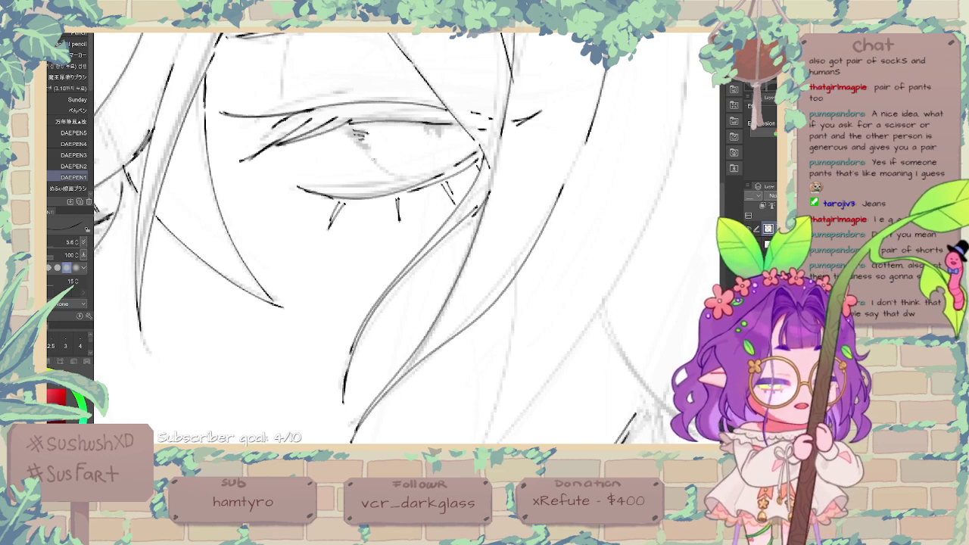
pyautogui.moveTo(368, 155)
pyautogui.mouseDown()
pyautogui.moveTo(416, 180)
pyautogui.moveTo(439, 170)
pyautogui.mouseUp()
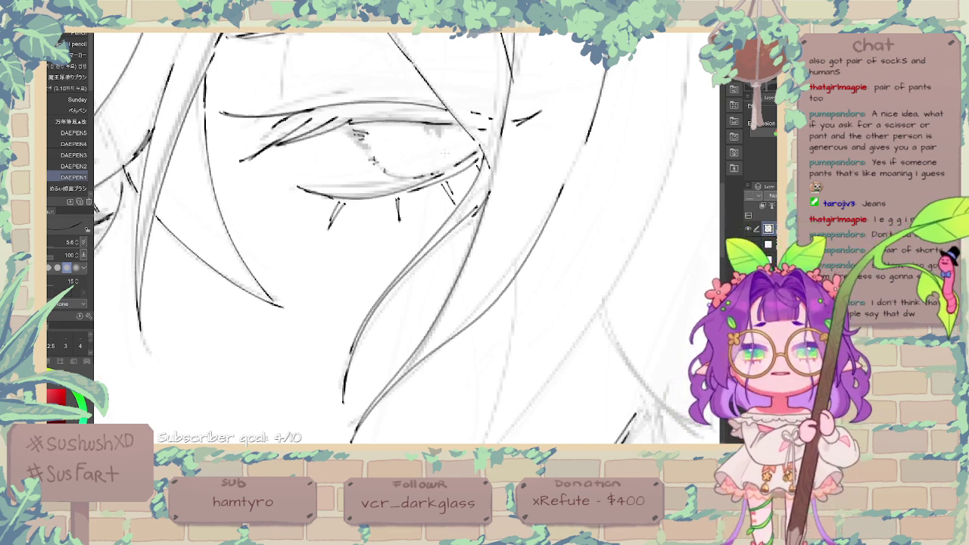
pyautogui.hotkey('ctrl', 'z')
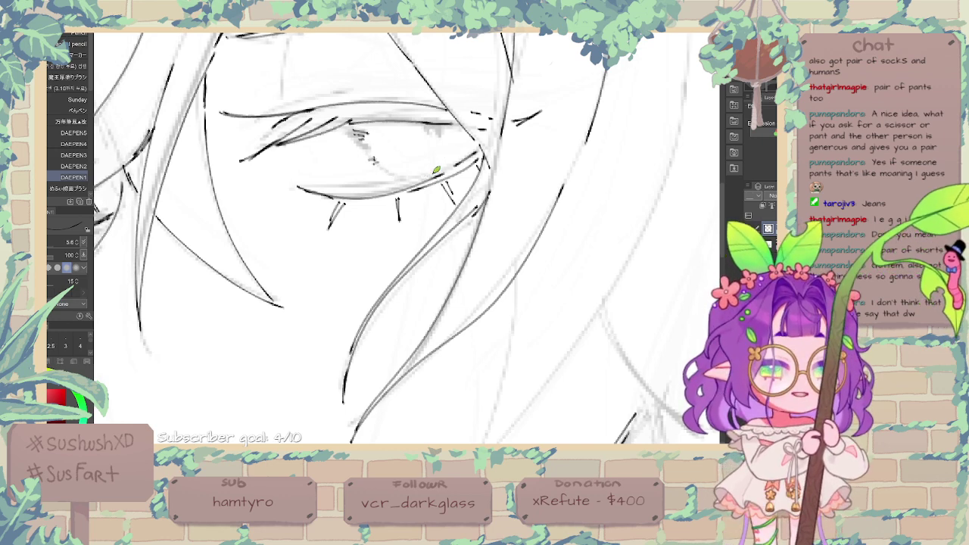
pyautogui.moveTo(381, 171); pyautogui.dragTo(410, 183)
pyautogui.hotkey('ctrl', 'z')
pyautogui.moveTo(421, 121)
pyautogui.mouseDown()
pyautogui.moveTo(430, 140)
pyautogui.moveTo(442, 136)
pyautogui.mouseUp()
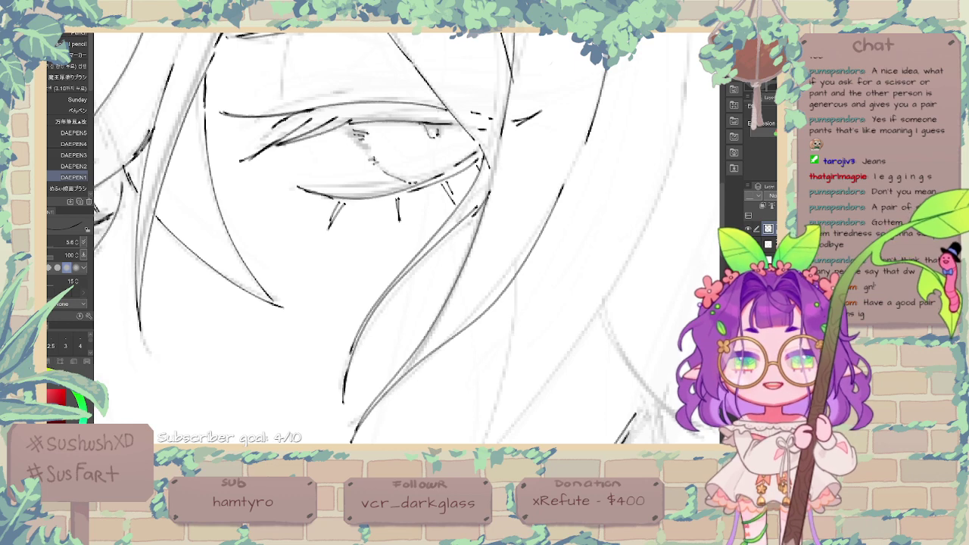
# Step: Ink the eyelid crease above the near eye and a short upright line rising from its inner end
pyautogui.hotkey('ctrl', '-')
pyautogui.hotkey('ctrl', '-')
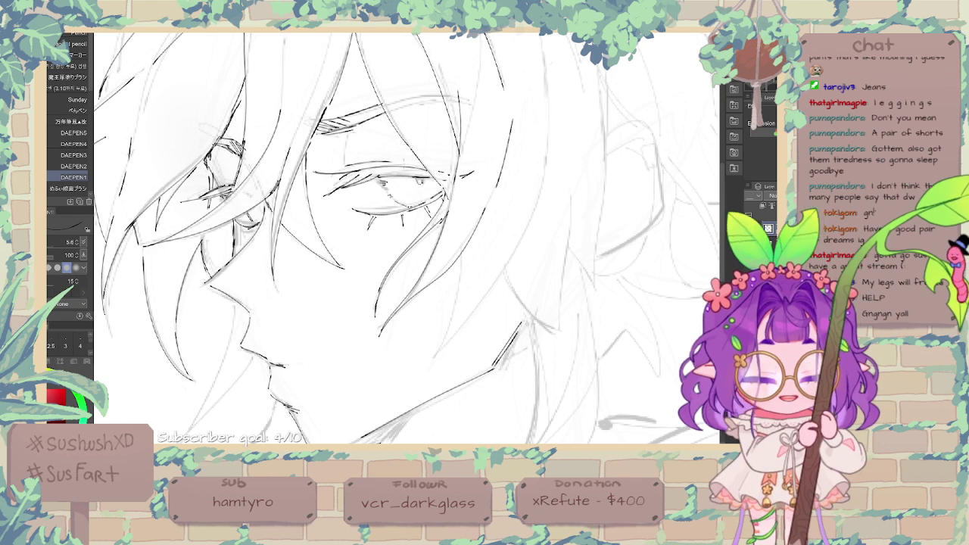
pyautogui.moveTo(347, 165); pyautogui.dragTo(414, 162)
pyautogui.hotkey('ctrl', 'z')
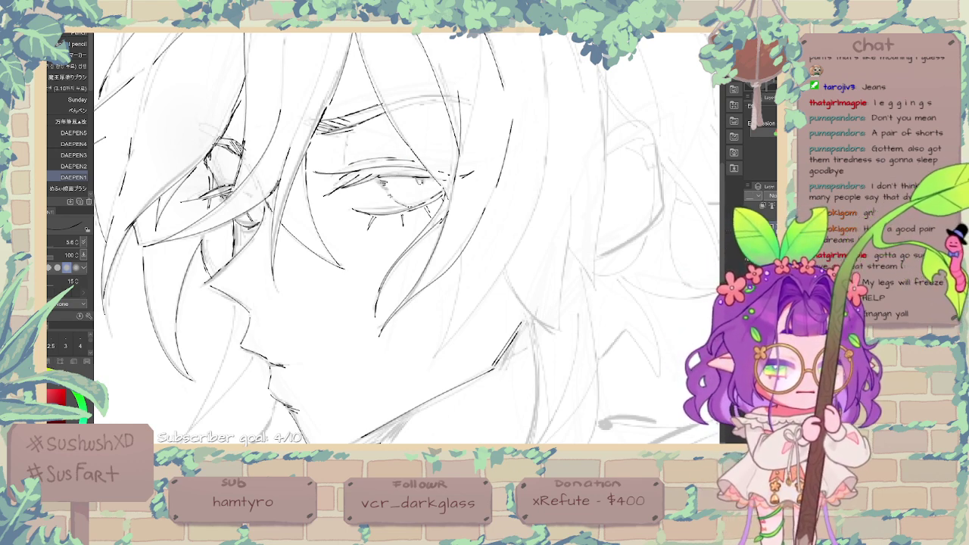
pyautogui.moveTo(346, 142); pyautogui.dragTo(348, 159)
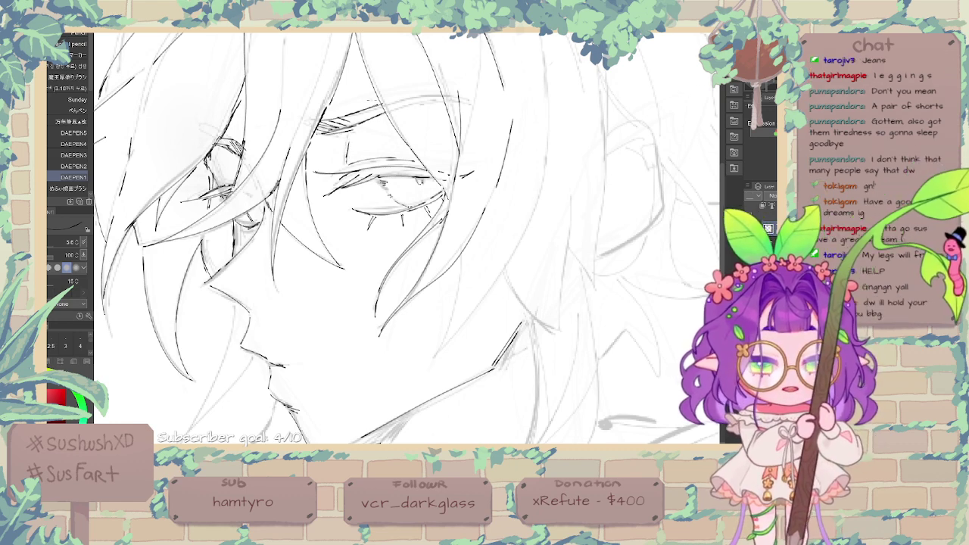
# Step: Mirror the canvas to examine the face and eyes in reverse, and restore its original orientation
pyautogui.press('space')
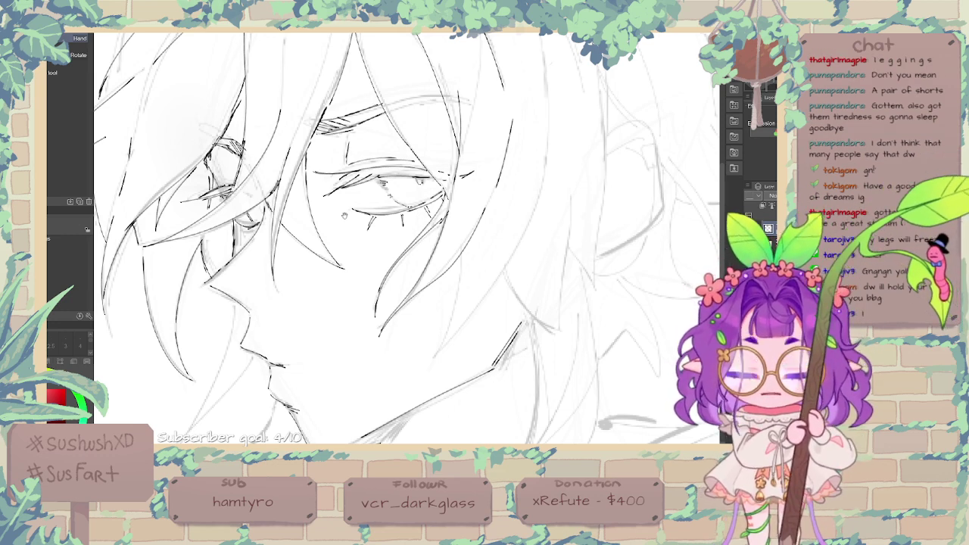
pyautogui.press('p')
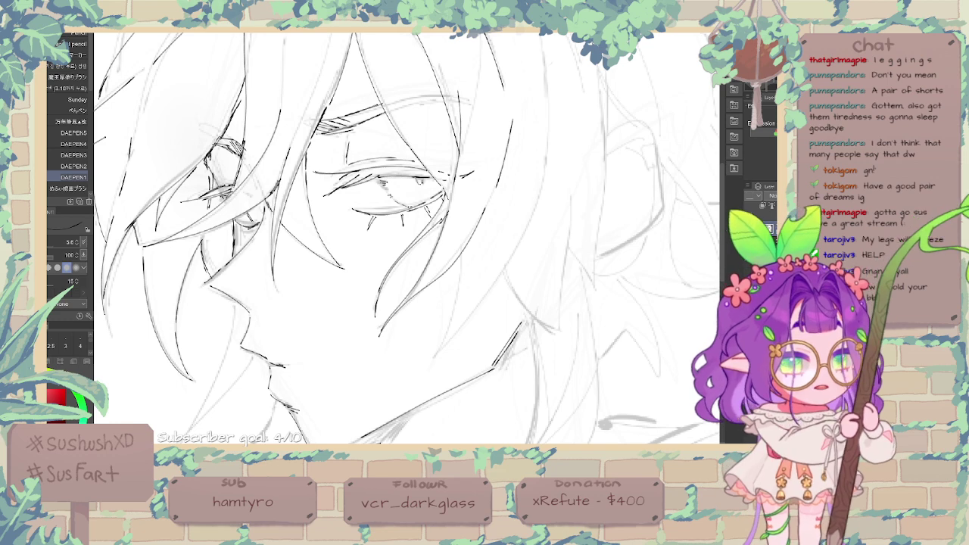
pyautogui.press('h')
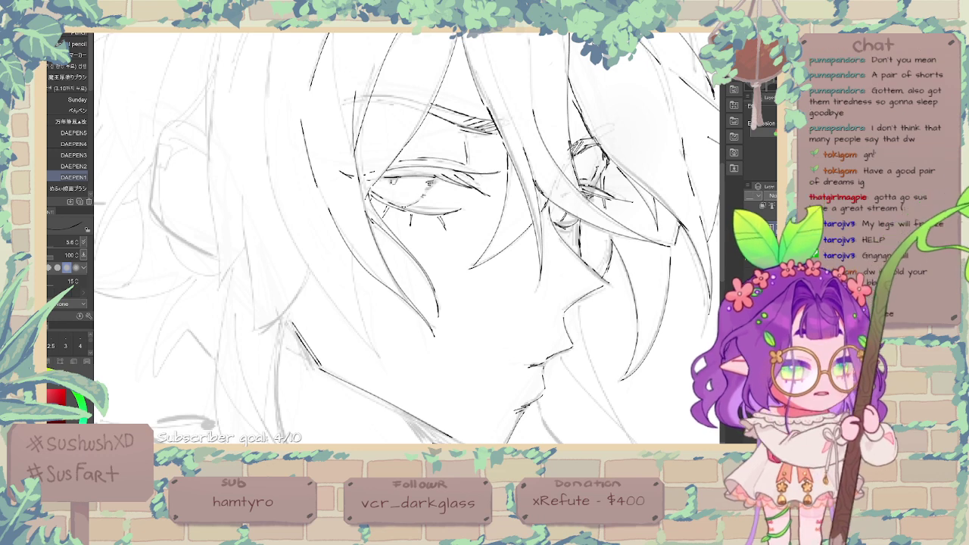
pyautogui.press('h')
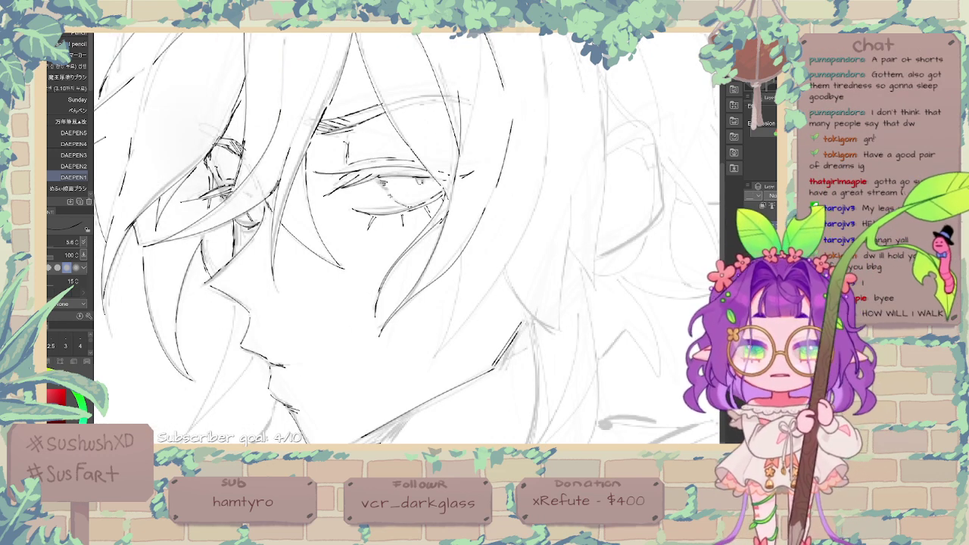
pyautogui.hotkey('ctrl', '-')
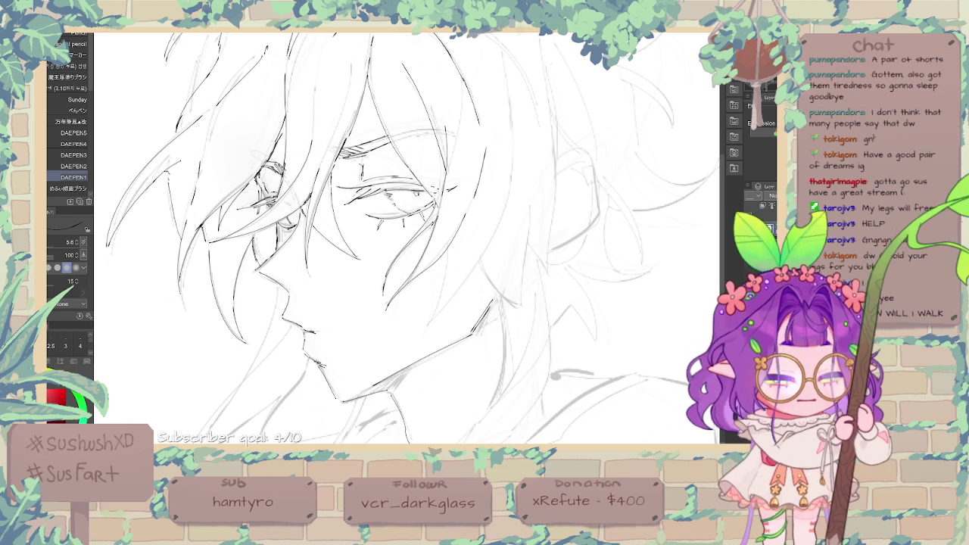
# Step: Ink the short mouth line at the parting of the lips, erasing and redrawing it to refine its shape
pyautogui.moveTo(303, 214); pyautogui.dragTo(277, 248)
pyautogui.hotkey('ctrl', 'z')
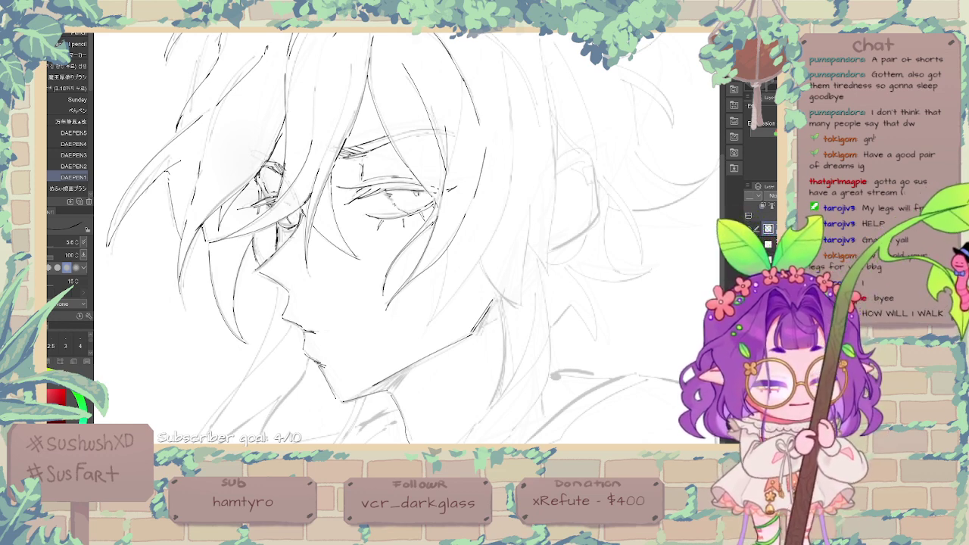
pyautogui.moveTo(468, 243); pyautogui.dragTo(475, 195)
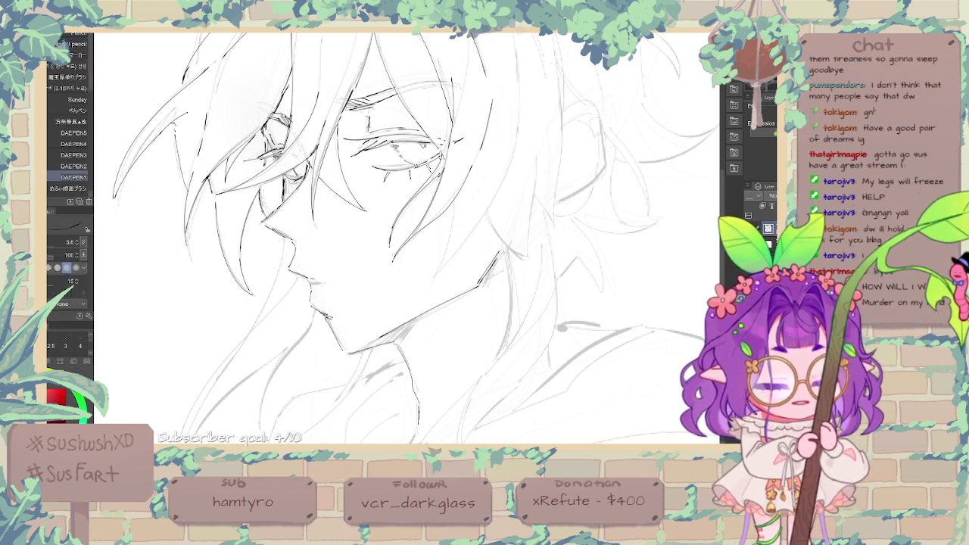
pyautogui.hotkey('ctrl', 'z')
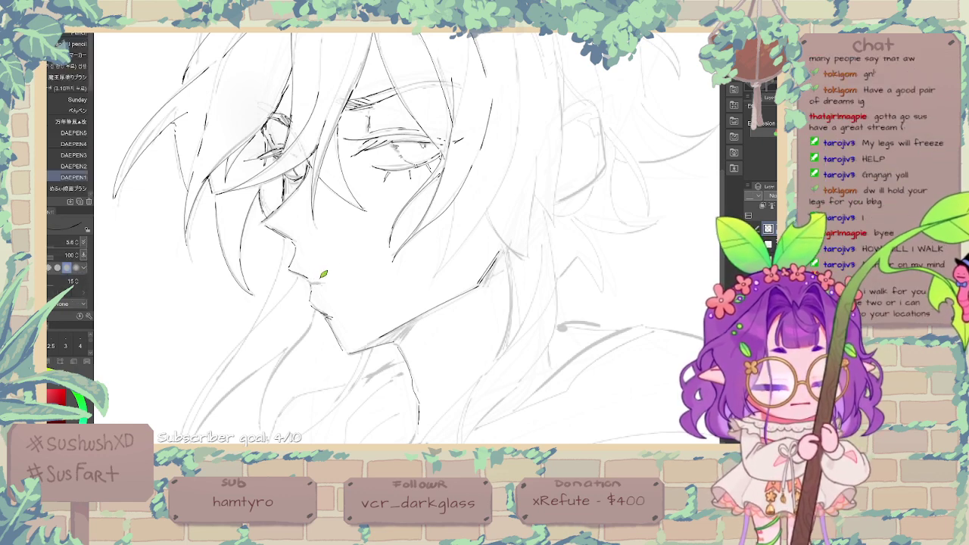
pyautogui.moveTo(309, 277); pyautogui.dragTo(325, 280)
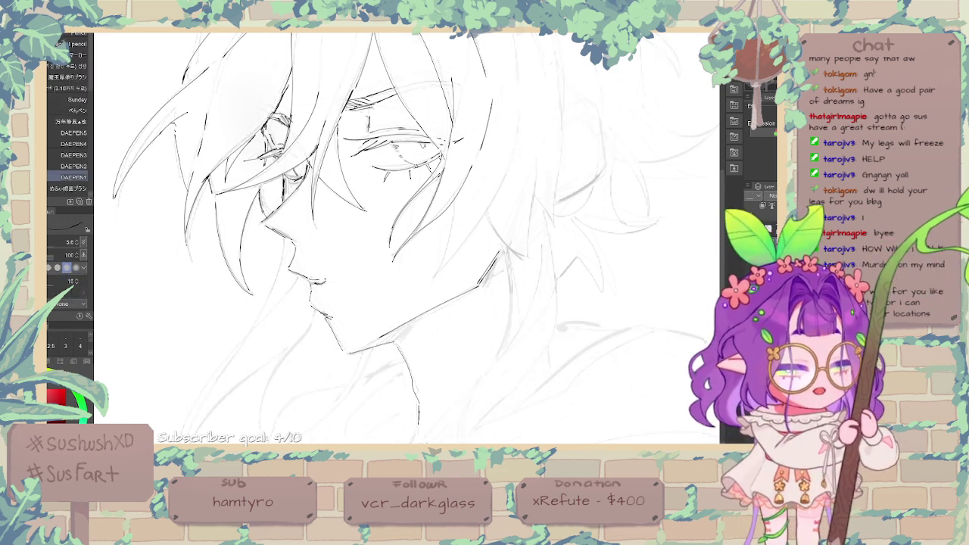
pyautogui.press('e')
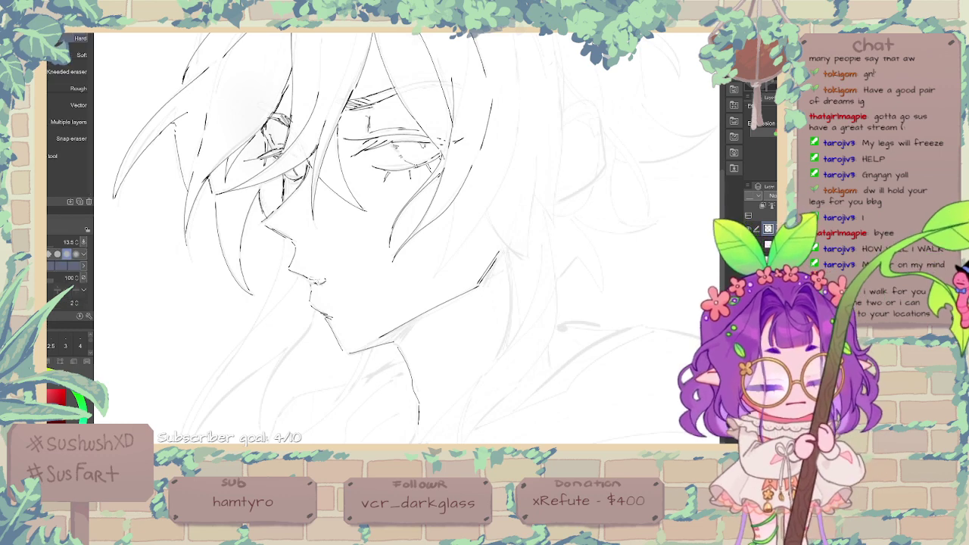
pyautogui.moveTo(313, 282); pyautogui.dragTo(326, 284)
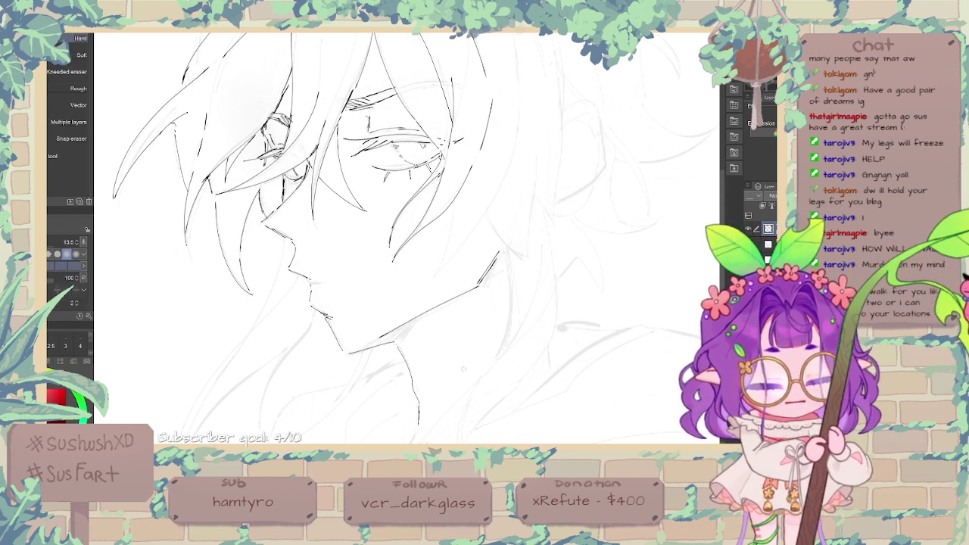
pyautogui.press('p')
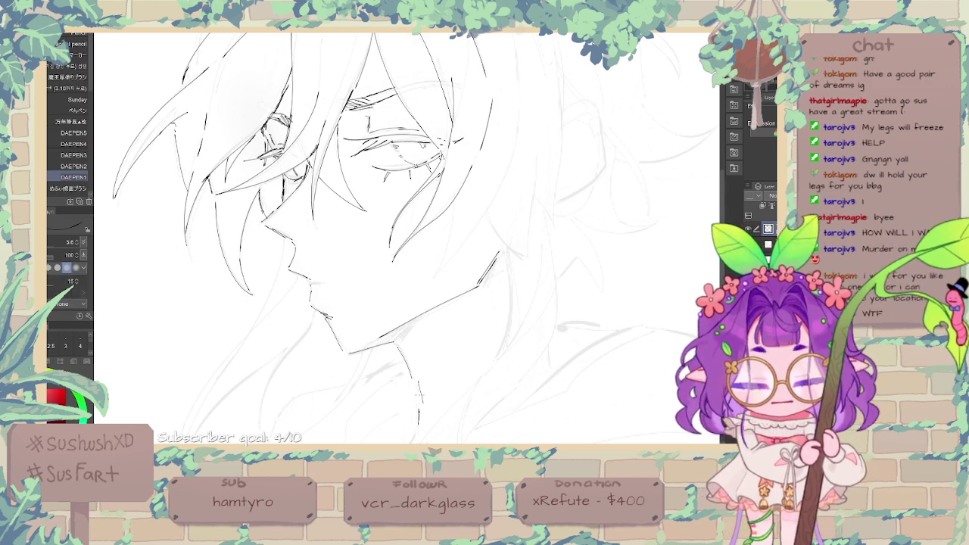
pyautogui.moveTo(316, 275)
pyautogui.mouseDown()
pyautogui.moveTo(315, 286)
pyautogui.moveTo(328, 280)
pyautogui.mouseUp()
pyautogui.hotkey('ctrl', 'z')
pyautogui.hotkey('ctrl', 'z')
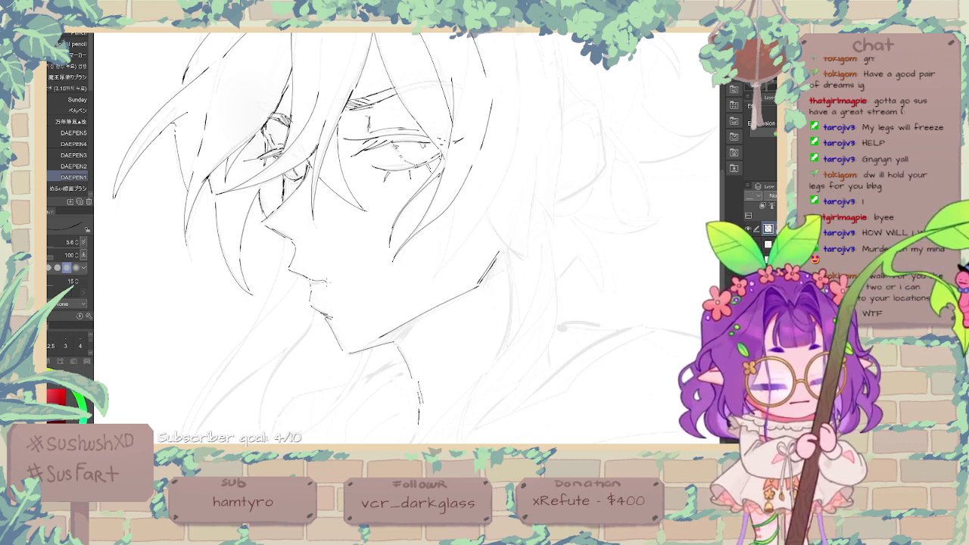
# Step: Ink the pointed hair strand tips hanging over the cheek beside the jaw corner, below the near eye's outer side
pyautogui.moveTo(435, 247); pyautogui.dragTo(425, 277)
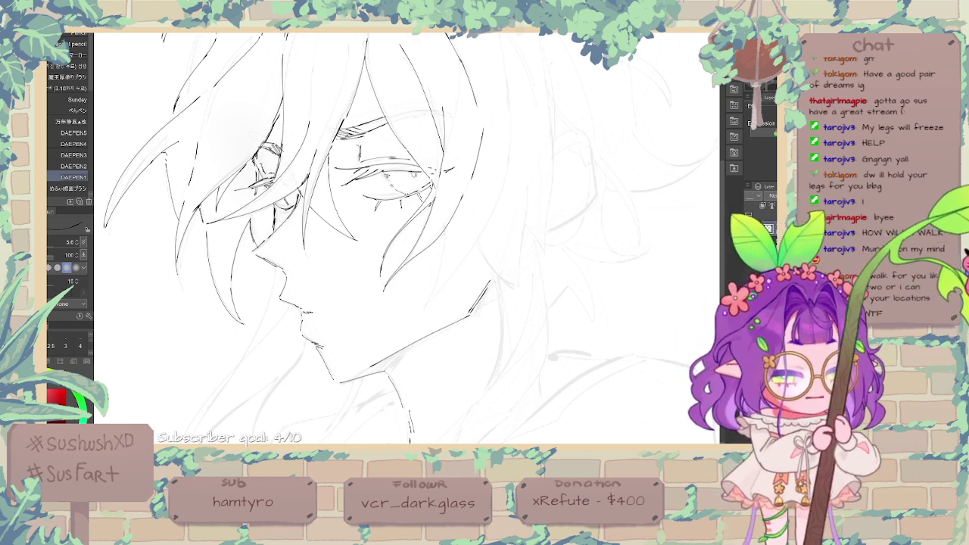
pyautogui.moveTo(445, 231); pyautogui.dragTo(428, 313)
pyautogui.moveTo(492, 220); pyautogui.dragTo(455, 274)
pyautogui.moveTo(506, 245); pyautogui.dragTo(478, 280)
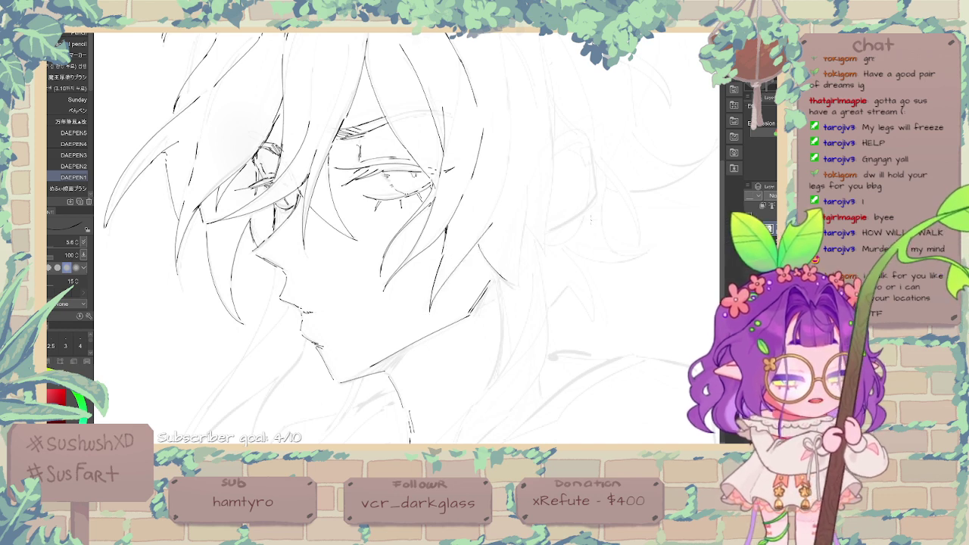
pyautogui.moveTo(504, 211)
pyautogui.mouseDown()
pyautogui.moveTo(498, 261)
pyautogui.moveTo(431, 308)
pyautogui.mouseUp()
pyautogui.hotkey('ctrl', 'z')
pyautogui.hotkey('ctrl', 'z')
pyautogui.hotkey('ctrl', 'z')
pyautogui.hotkey('ctrl', 'z')
pyautogui.moveTo(471, 245)
pyautogui.mouseDown()
pyautogui.moveTo(432, 302)
pyautogui.moveTo(486, 226)
pyautogui.moveTo(511, 132)
pyautogui.moveTo(494, 226)
pyautogui.mouseUp()
pyautogui.hotkey('ctrl', 'z')
pyautogui.hotkey('ctrl', 'z')
pyautogui.hotkey('ctrl', 'z')
# Step: Ink the side lock falling in front of the ear area, with its split tips over the jaw corner
pyautogui.moveTo(492, 159); pyautogui.dragTo(500, 301)
pyautogui.moveTo(482, 241); pyautogui.dragTo(501, 306)
pyautogui.hotkey('ctrl', 'z')
pyautogui.hotkey('ctrl', 'z')
pyautogui.moveTo(492, 273)
pyautogui.mouseDown()
pyautogui.moveTo(519, 300)
pyautogui.moveTo(539, 171)
pyautogui.moveTo(526, 182)
pyautogui.moveTo(518, 288)
pyautogui.mouseUp()
pyautogui.hotkey('ctrl', 'z')
pyautogui.moveTo(603, 171)
pyautogui.mouseDown()
pyautogui.moveTo(622, 168)
pyautogui.moveTo(619, 224)
pyautogui.mouseUp()
# Step: Erase the rough section of the long side strand next to the near eye and re-ink it as a smooth curve
pyautogui.press('e')
pyautogui.moveTo(500, 178); pyautogui.dragTo(490, 228)
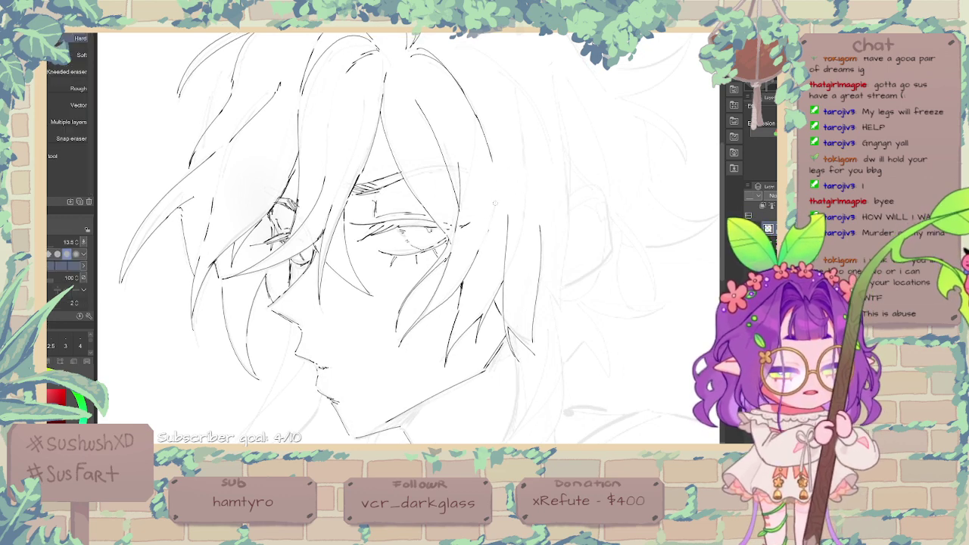
pyautogui.press('p')
pyautogui.moveTo(499, 183); pyautogui.dragTo(507, 208)
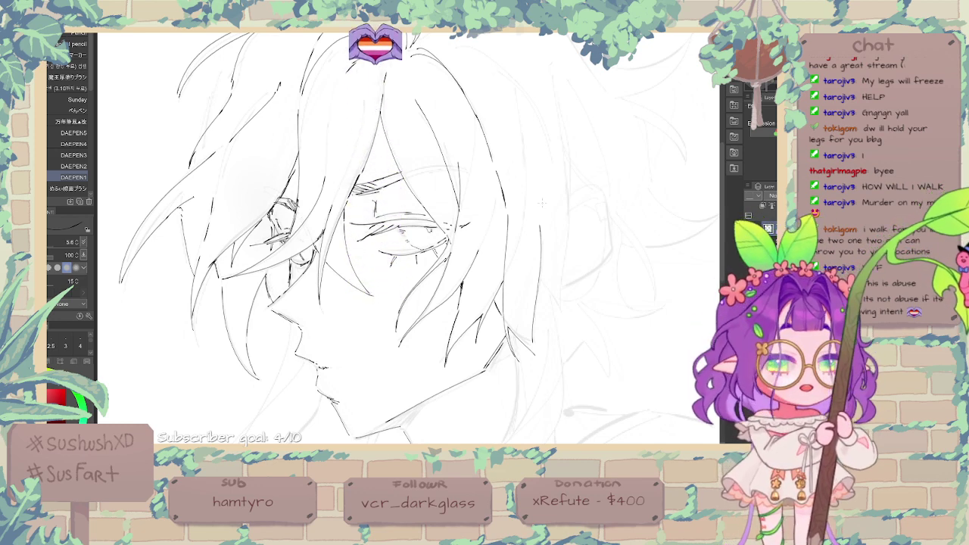
# Step: Ink the outer hair strand hanging behind the near cheek down to its pointed tip, cleaning up small bits with the eraser
pyautogui.press('e')
pyautogui.moveTo(539, 226)
pyautogui.mouseDown()
pyautogui.moveTo(542, 264)
pyautogui.moveTo(572, 212)
pyautogui.moveTo(548, 244)
pyautogui.mouseUp()
pyautogui.press('p')
pyautogui.hotkey('ctrl', 'z')
pyautogui.moveTo(542, 280); pyautogui.dragTo(558, 312)
pyautogui.hotkey('ctrl', 'z')
pyautogui.moveTo(567, 217); pyautogui.dragTo(561, 323)
pyautogui.moveTo(546, 151)
pyautogui.mouseDown()
pyautogui.moveTo(555, 129)
pyautogui.moveTo(569, 167)
pyautogui.mouseUp()
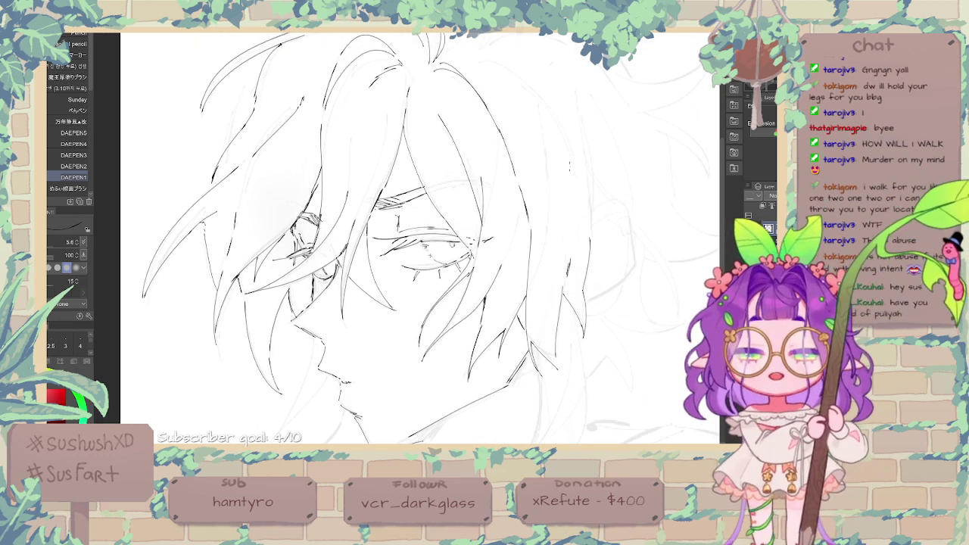
pyautogui.moveTo(318, 219); pyautogui.dragTo(337, 198)
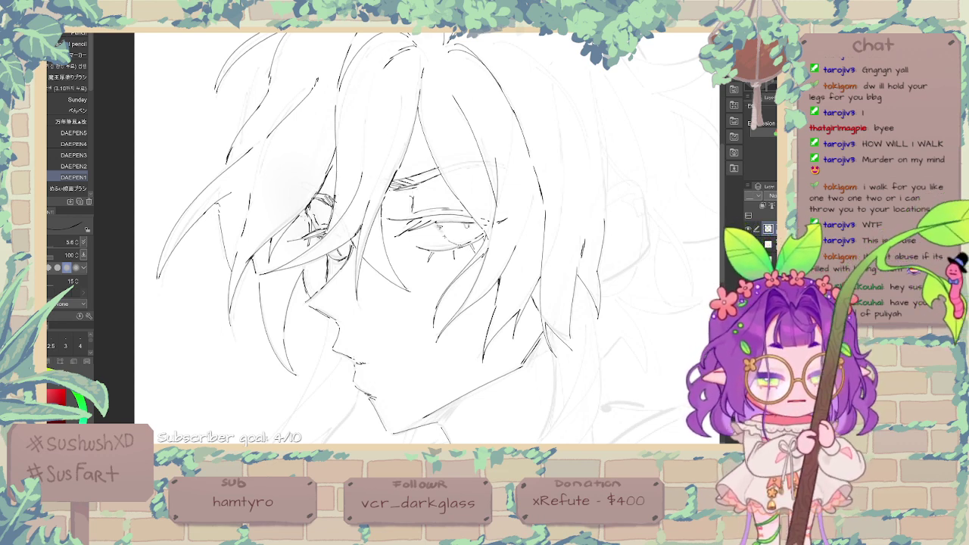
pyautogui.press('e')
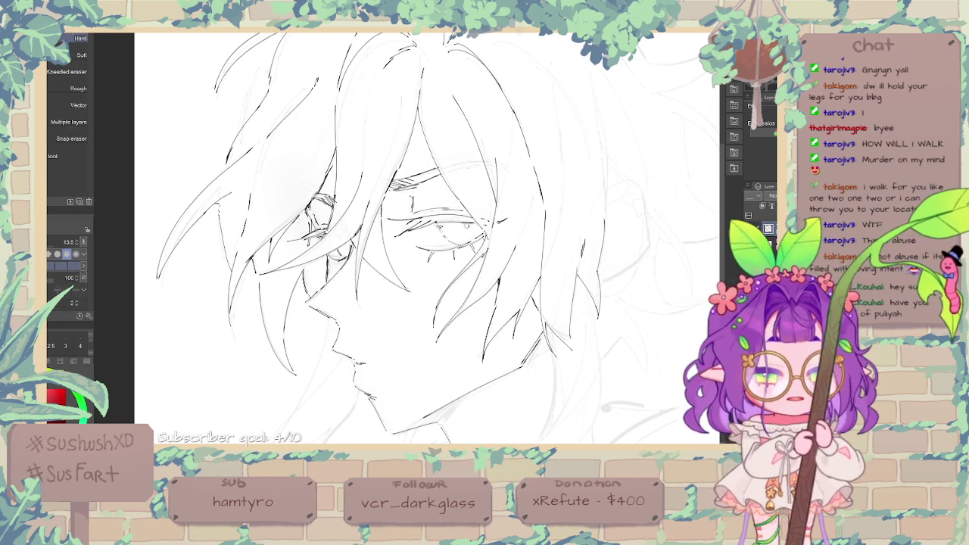
pyautogui.moveTo(298, 214); pyautogui.dragTo(301, 223)
pyautogui.press('p')
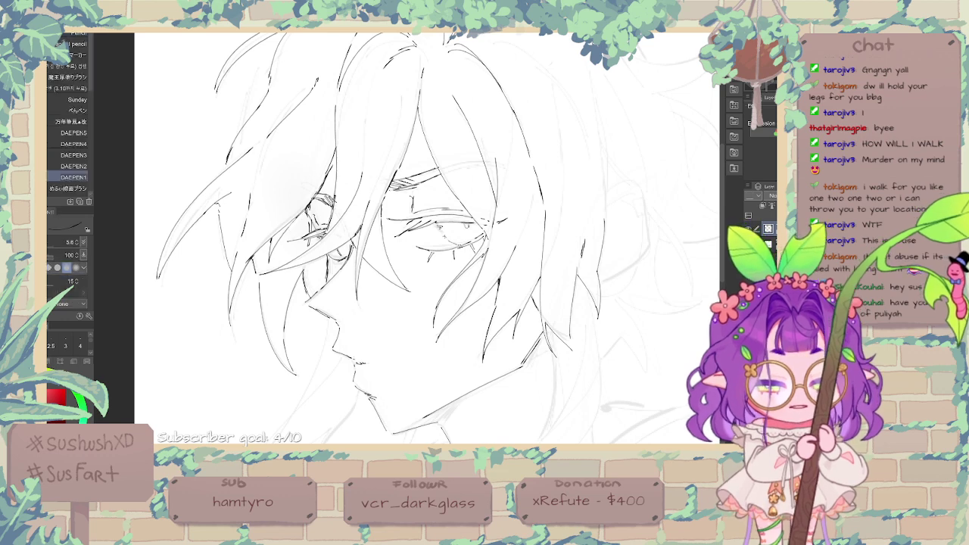
# Step: Touch up the crown hair lines and ink the curved strand arching over the top of the head behind the parting
pyautogui.moveTo(510, 65); pyautogui.dragTo(460, 135)
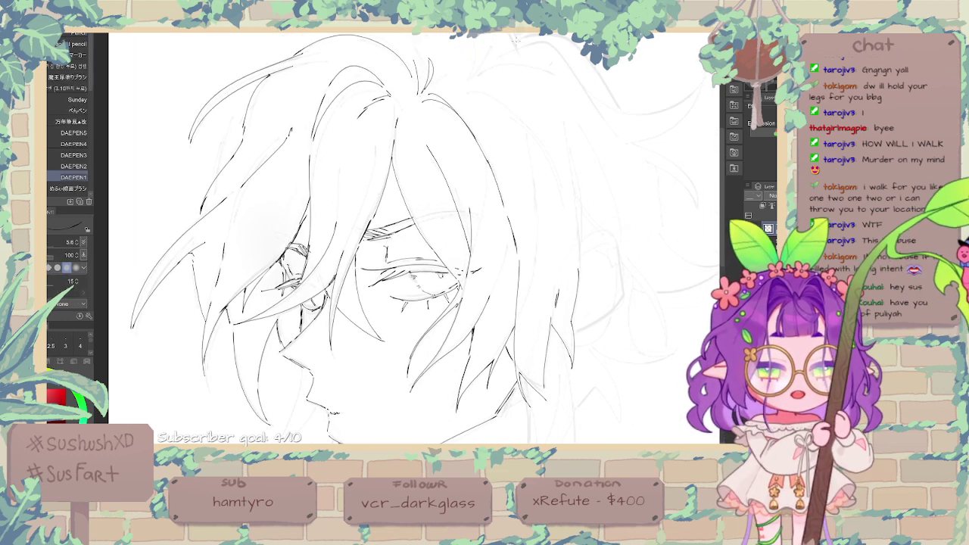
pyautogui.moveTo(479, 78); pyautogui.dragTo(451, 170)
pyautogui.moveTo(335, 120); pyautogui.dragTo(377, 135)
pyautogui.hotkey('ctrl', 'z')
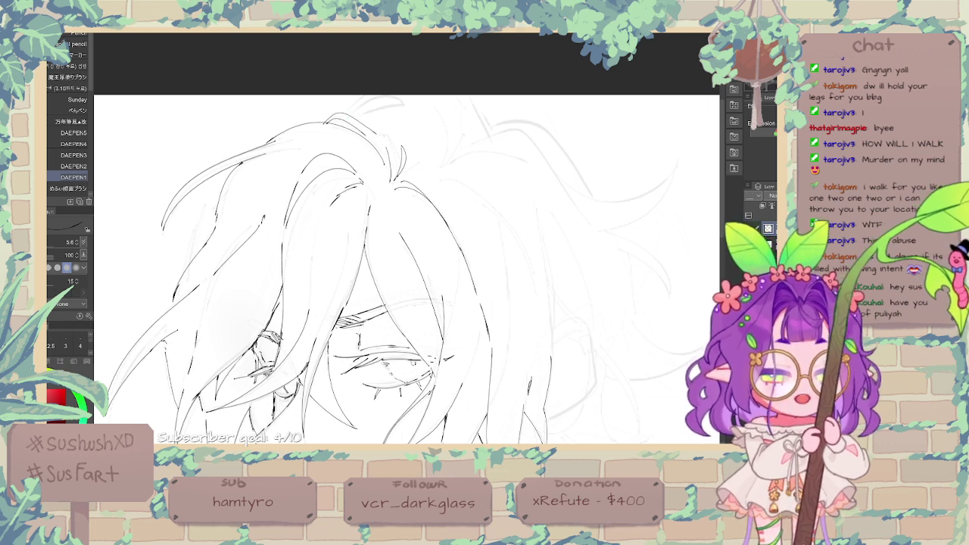
pyautogui.press('e')
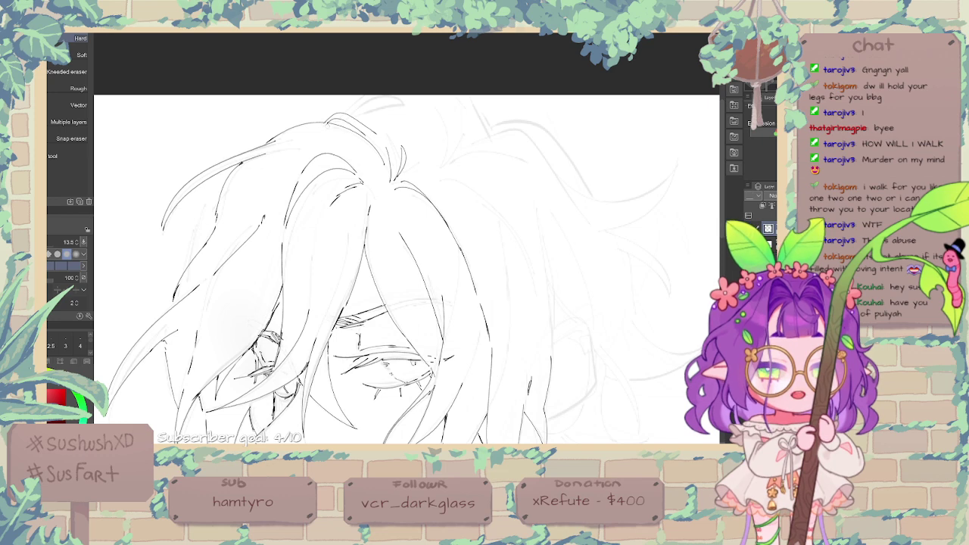
pyautogui.press('p')
pyautogui.moveTo(375, 137); pyautogui.dragTo(385, 145)
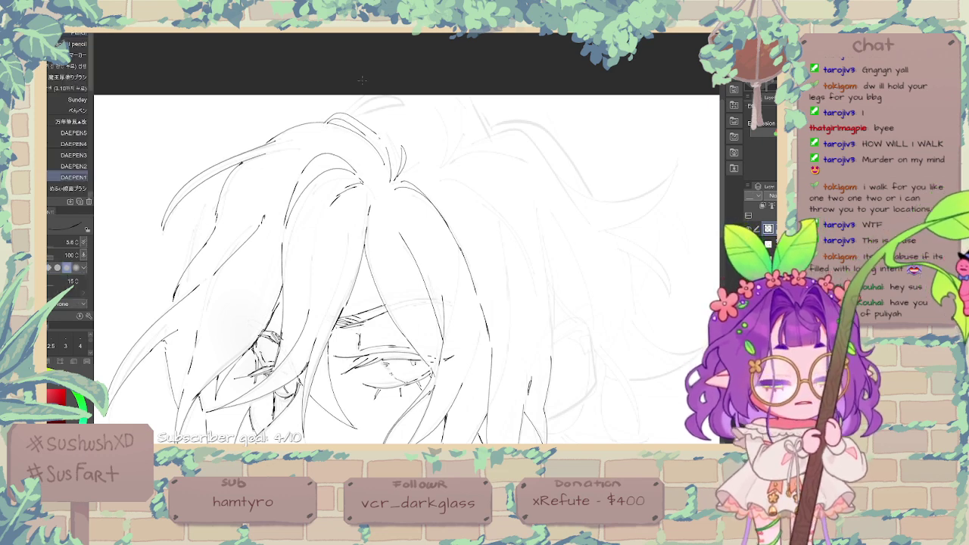
pyautogui.moveTo(351, 115)
pyautogui.mouseDown()
pyautogui.moveTo(372, 96)
pyautogui.moveTo(405, 95)
pyautogui.moveTo(455, 148)
pyautogui.mouseUp()
pyautogui.hotkey('ctrl', 'z')
# Step: Ink the back-of-head contour from the small notch behind the crown down to a pointed lock flicking outward
pyautogui.moveTo(461, 100)
pyautogui.mouseDown()
pyautogui.moveTo(448, 165)
pyautogui.moveTo(466, 99)
pyautogui.moveTo(490, 131)
pyautogui.mouseUp()
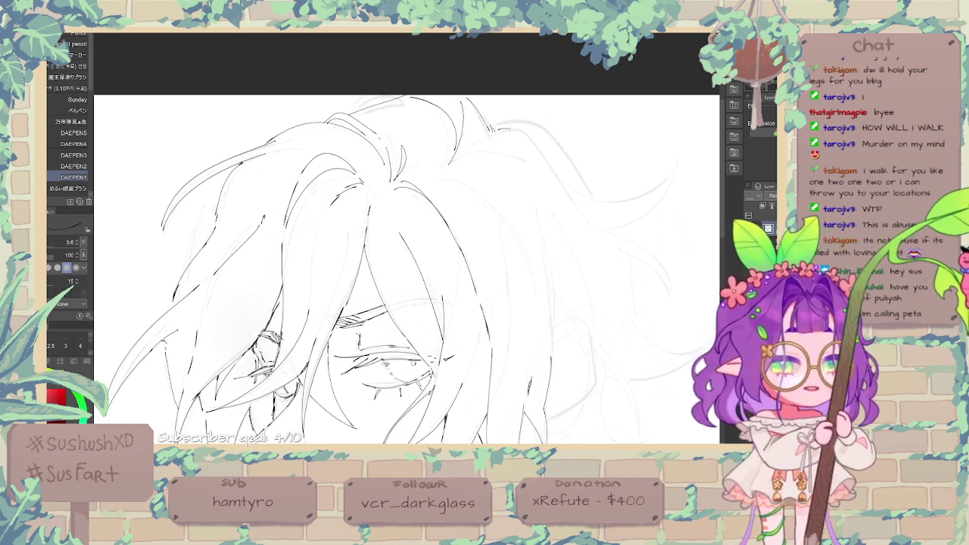
pyautogui.moveTo(497, 127)
pyautogui.mouseDown()
pyautogui.moveTo(559, 136)
pyautogui.moveTo(585, 193)
pyautogui.moveTo(590, 177)
pyautogui.moveTo(526, 119)
pyautogui.mouseUp()
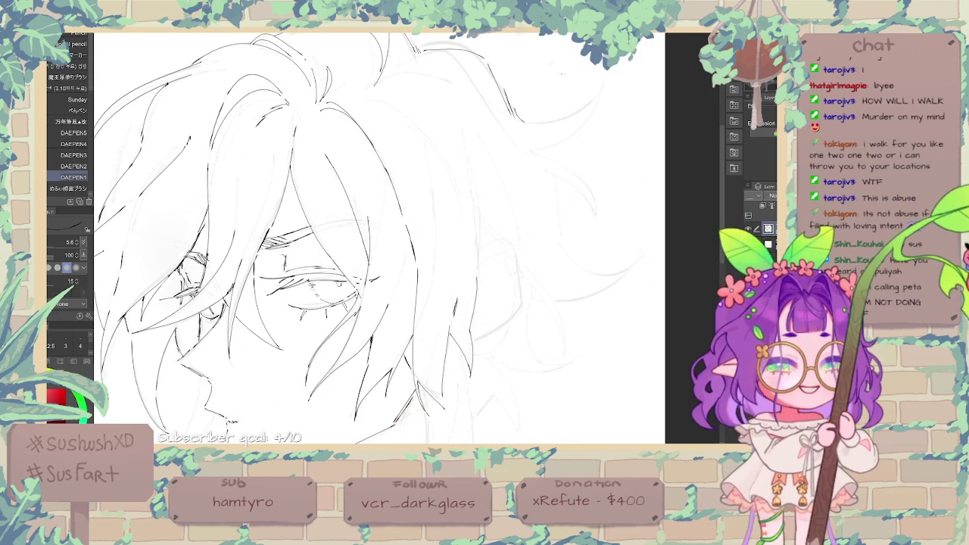
pyautogui.moveTo(529, 120)
pyautogui.mouseDown()
pyautogui.moveTo(601, 92)
pyautogui.moveTo(523, 149)
pyautogui.mouseUp()
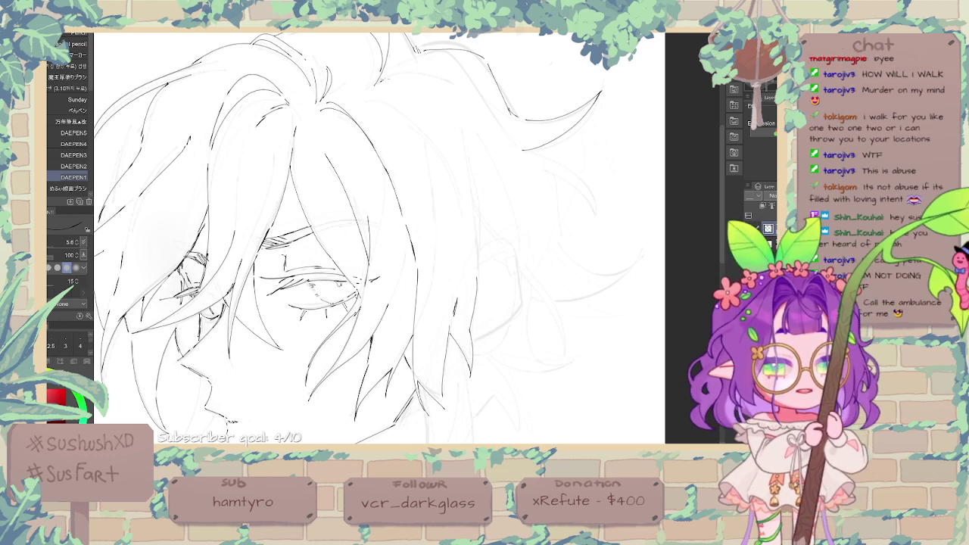
# Step: Ink the long strands sweeping from the crown parting down the near side of the head, with a short strand beside them
pyautogui.moveTo(381, 82)
pyautogui.mouseDown()
pyautogui.moveTo(428, 77)
pyautogui.moveTo(462, 140)
pyautogui.mouseUp()
pyautogui.hotkey('ctrl', 'z')
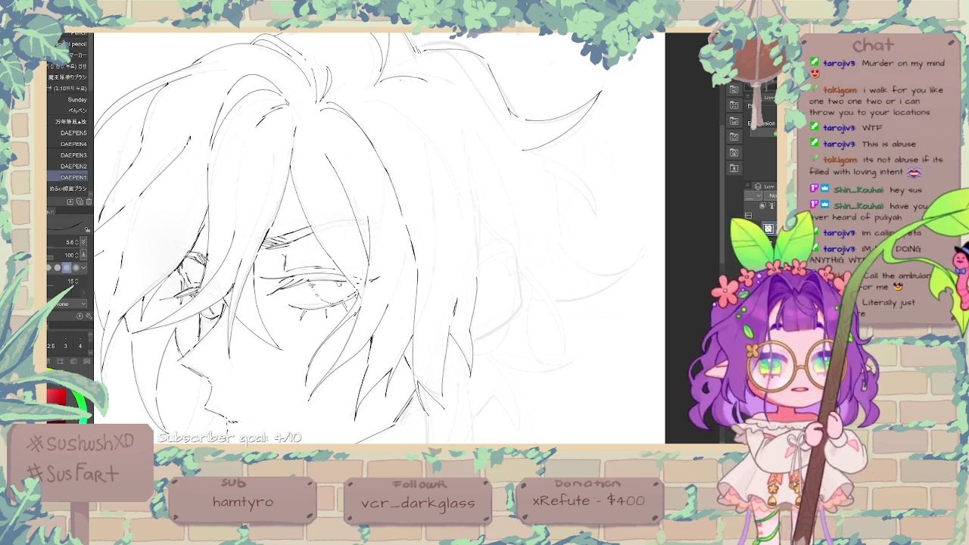
pyautogui.moveTo(387, 81)
pyautogui.mouseDown()
pyautogui.moveTo(461, 140)
pyautogui.moveTo(509, 270)
pyautogui.mouseUp()
pyautogui.moveTo(442, 185)
pyautogui.mouseDown()
pyautogui.moveTo(488, 231)
pyautogui.moveTo(510, 273)
pyautogui.mouseUp()
pyautogui.hotkey('ctrl', 'z')
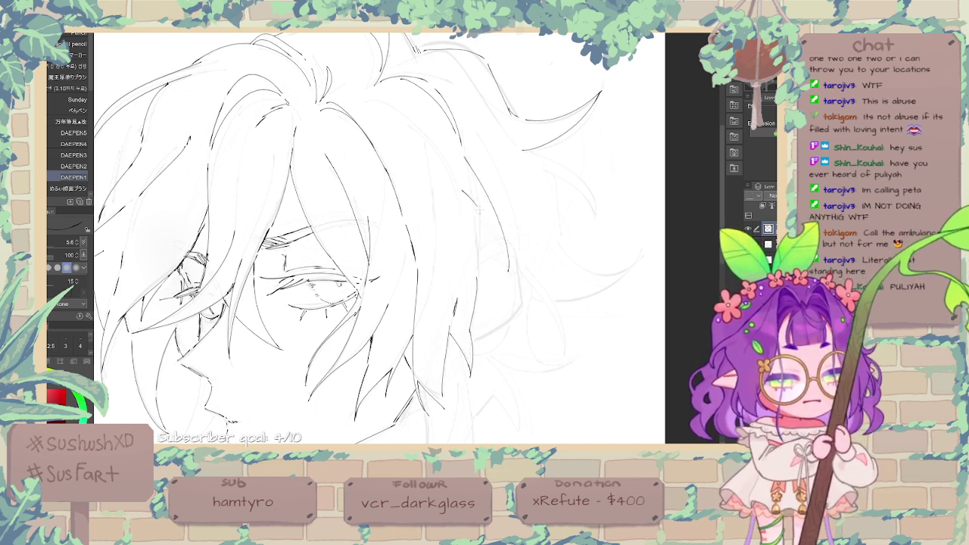
pyautogui.moveTo(479, 210)
pyautogui.mouseDown()
pyautogui.moveTo(505, 274)
pyautogui.moveTo(495, 237)
pyautogui.moveTo(503, 265)
pyautogui.moveTo(482, 260)
pyautogui.mouseUp()
pyautogui.hotkey('ctrl', 'z')
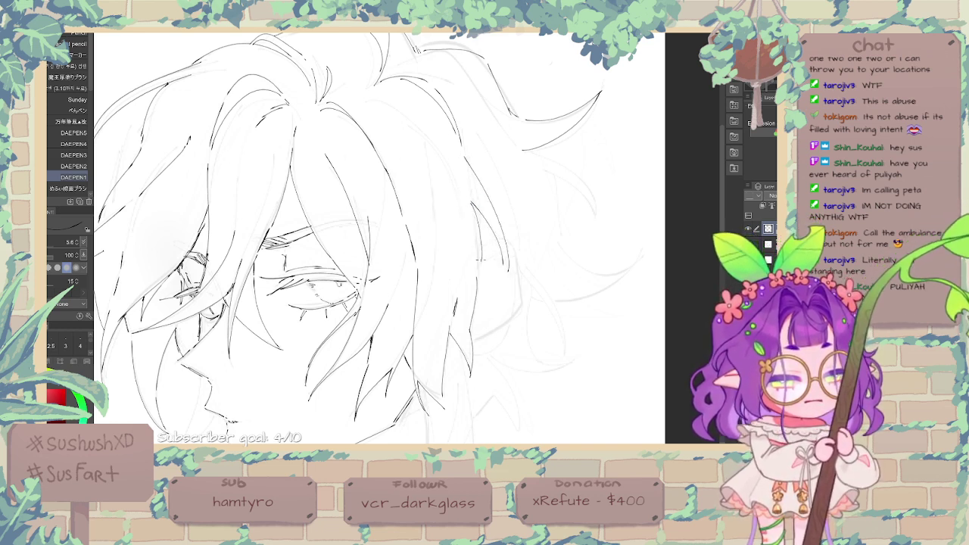
pyautogui.moveTo(330, 100)
pyautogui.mouseDown()
pyautogui.moveTo(404, 111)
pyautogui.moveTo(422, 138)
pyautogui.mouseUp()
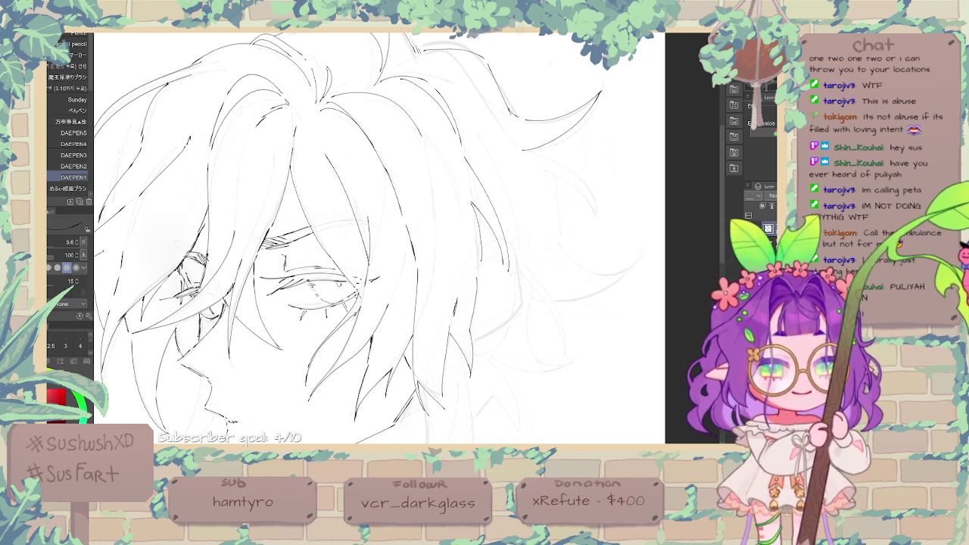
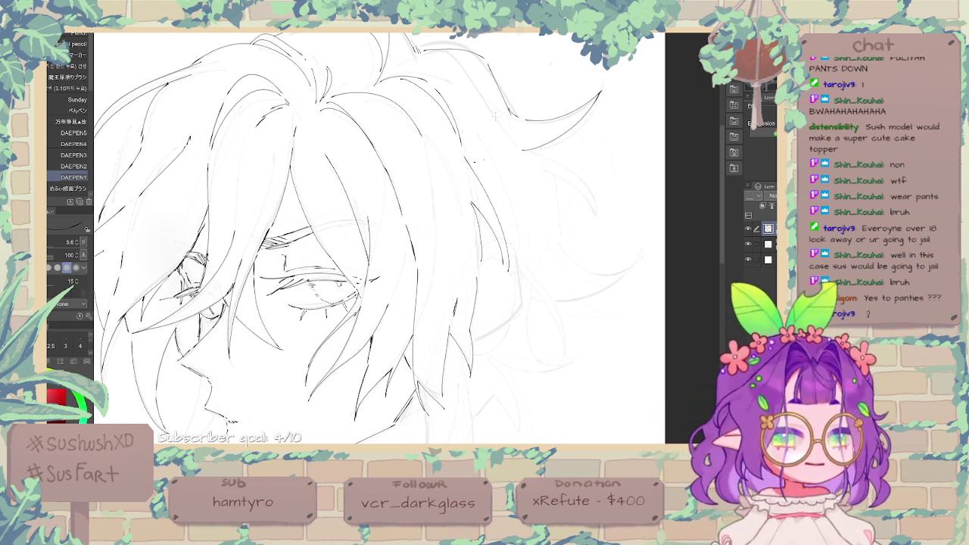
# Step: Ink the curved lock curling out from the back of the head below the flicked one, with its shorter inner strand
pyautogui.moveTo(526, 191); pyautogui.dragTo(512, 138)
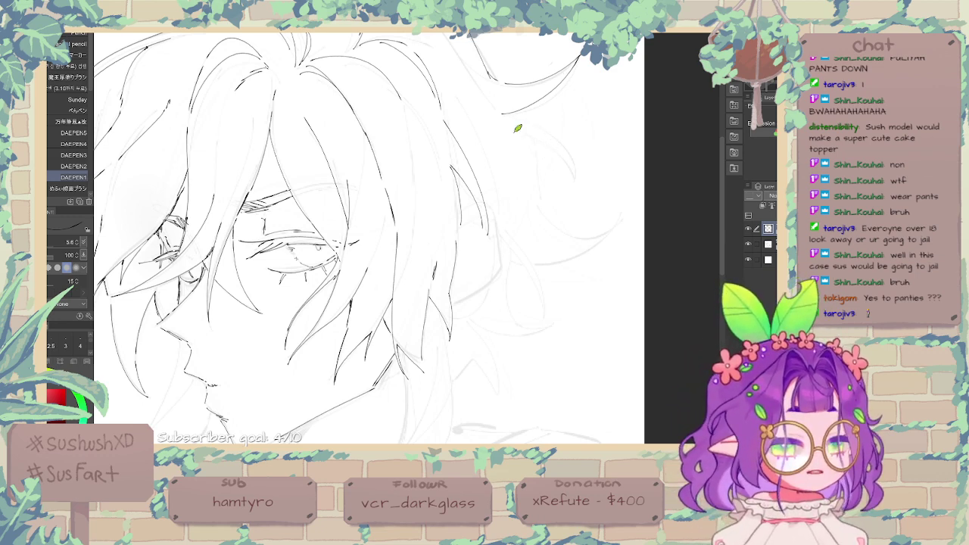
pyautogui.moveTo(506, 121)
pyautogui.mouseDown()
pyautogui.moveTo(553, 145)
pyautogui.moveTo(561, 163)
pyautogui.mouseUp()
pyautogui.hotkey('ctrl', 'z')
pyautogui.moveTo(522, 131); pyautogui.dragTo(568, 182)
pyautogui.hotkey('ctrl', 'z')
pyautogui.moveTo(553, 143); pyautogui.dragTo(568, 175)
pyautogui.hotkey('ctrl', 'z')
pyautogui.moveTo(533, 143); pyautogui.dragTo(535, 206)
pyautogui.hotkey('ctrl', 'z')
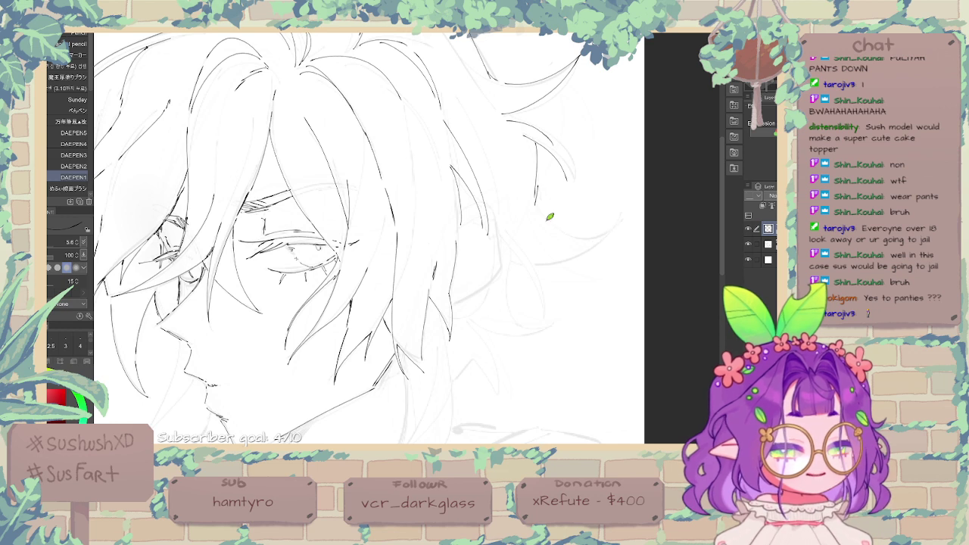
# Step: Ink the pointed lock flicking outward at the back of the head and the curved strand just beneath it
pyautogui.moveTo(541, 214)
pyautogui.mouseDown()
pyautogui.moveTo(614, 226)
pyautogui.moveTo(538, 262)
pyautogui.moveTo(537, 284)
pyautogui.mouseUp()
pyautogui.moveTo(510, 233)
pyautogui.mouseDown()
pyautogui.moveTo(555, 314)
pyautogui.moveTo(542, 294)
pyautogui.moveTo(544, 307)
pyautogui.mouseUp()
pyautogui.hotkey('ctrl', 'z')
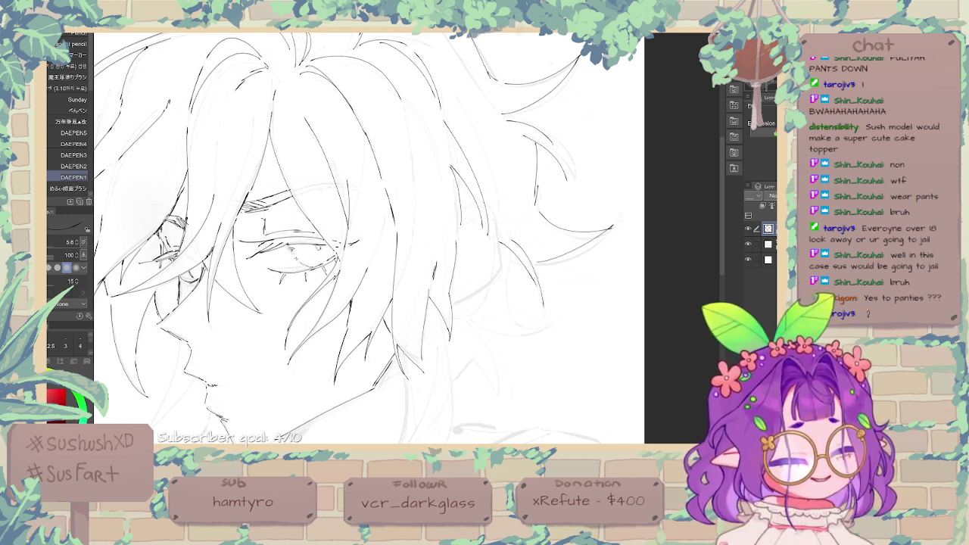
pyautogui.hotkey('ctrl', 'z')
pyautogui.hotkey('ctrl', 'z')
pyautogui.moveTo(518, 250); pyautogui.dragTo(546, 311)
pyautogui.hotkey('ctrl', 'z')
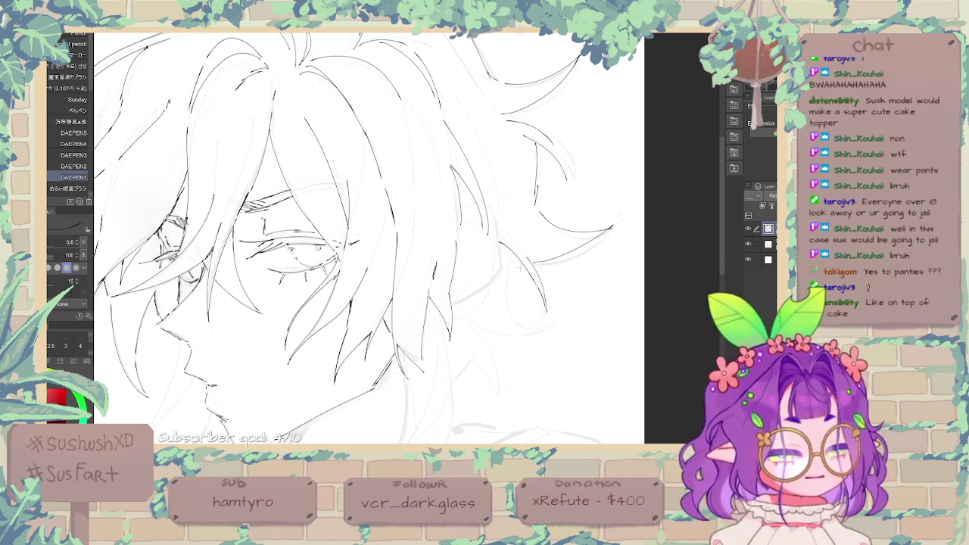
# Step: Ink the inner stroke and the upturned lower curve of the curled lock behind the ear area
pyautogui.moveTo(510, 267); pyautogui.dragTo(525, 264)
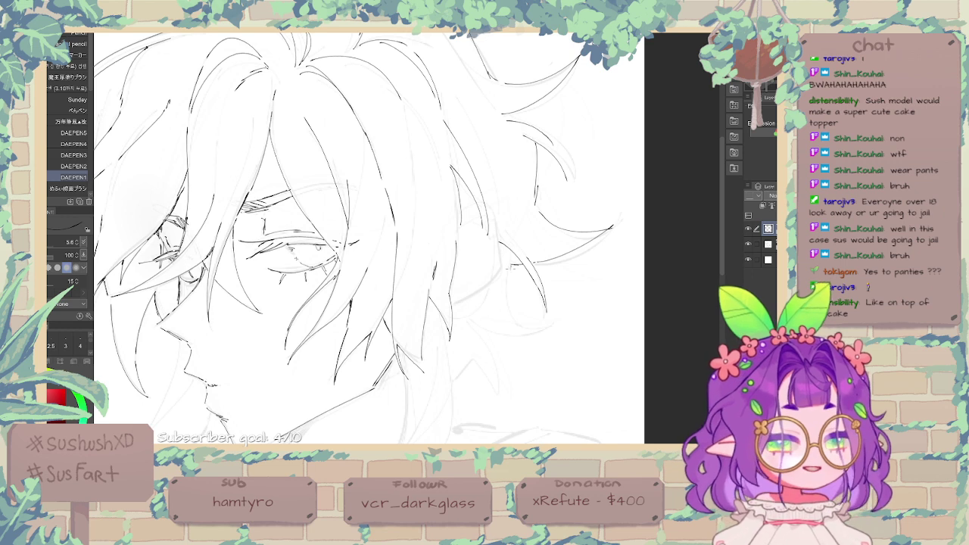
pyautogui.moveTo(511, 267)
pyautogui.mouseDown()
pyautogui.moveTo(505, 291)
pyautogui.moveTo(520, 327)
pyautogui.moveTo(543, 328)
pyautogui.mouseUp()
pyautogui.hotkey('ctrl', 'z')
pyautogui.moveTo(506, 292)
pyautogui.mouseDown()
pyautogui.moveTo(536, 331)
pyautogui.moveTo(563, 325)
pyautogui.mouseUp()
pyautogui.moveTo(481, 328)
pyautogui.mouseDown()
pyautogui.moveTo(562, 325)
pyautogui.moveTo(540, 334)
pyautogui.mouseUp()
pyautogui.hotkey('ctrl', 'z')
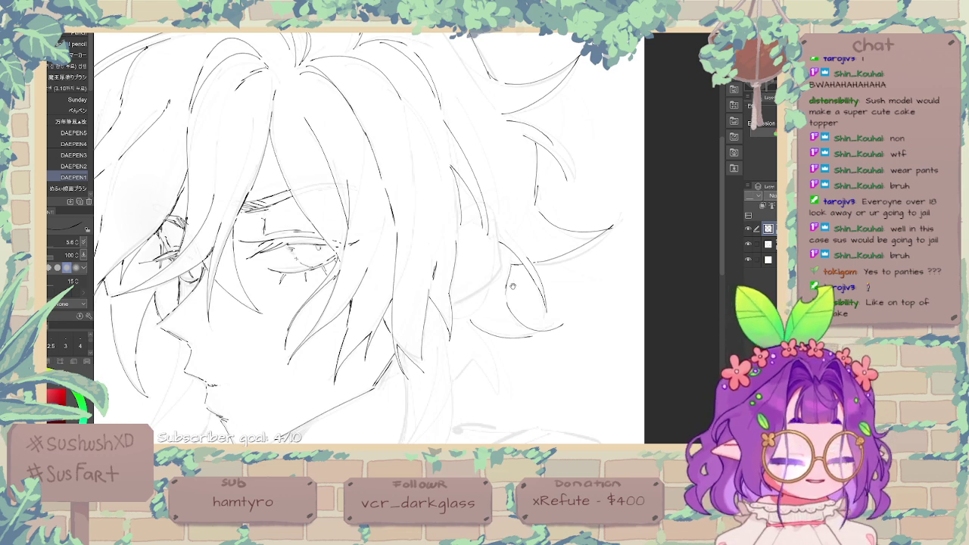
pyautogui.moveTo(513, 287); pyautogui.dragTo(502, 244)
# Step: Ink the short pointed lock at the nape below the curled lock
pyautogui.moveTo(461, 278)
pyautogui.mouseDown()
pyautogui.moveTo(483, 358)
pyautogui.moveTo(483, 317)
pyautogui.moveTo(484, 362)
pyautogui.mouseUp()
pyautogui.hotkey('ctrl', 'z')
pyautogui.hotkey('ctrl', 'z')
pyautogui.hotkey('ctrl', 'z')
pyautogui.hotkey('ctrl', 'z')
pyautogui.moveTo(464, 315); pyautogui.dragTo(484, 359)
pyautogui.moveTo(464, 288)
pyautogui.mouseDown()
pyautogui.moveTo(484, 367)
pyautogui.moveTo(485, 355)
pyautogui.mouseUp()
pyautogui.hotkey('ctrl', 'z')
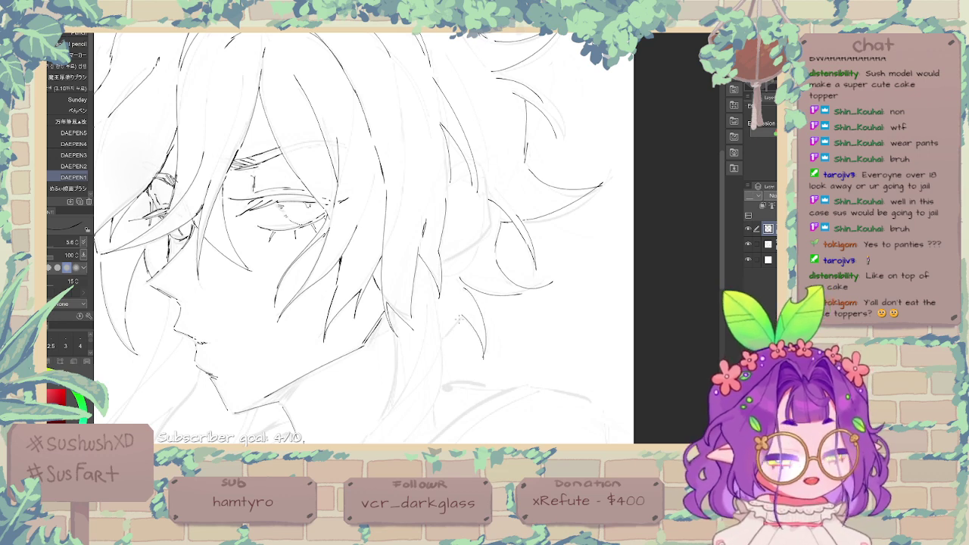
# Step: Ink the first long line of the side lock, running from below the ear area down past the neck
pyautogui.scroll(-5, 454, 324)
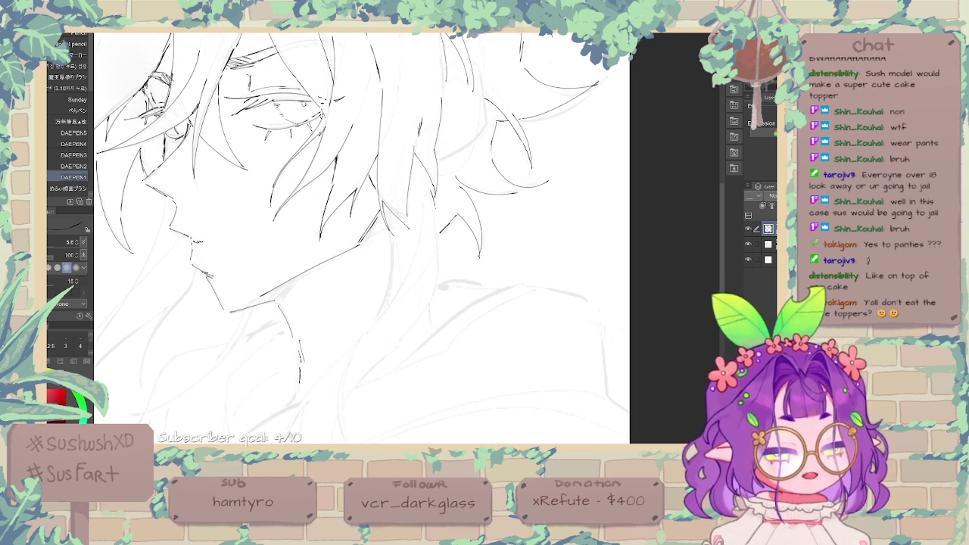
pyautogui.moveTo(436, 209); pyautogui.dragTo(436, 234)
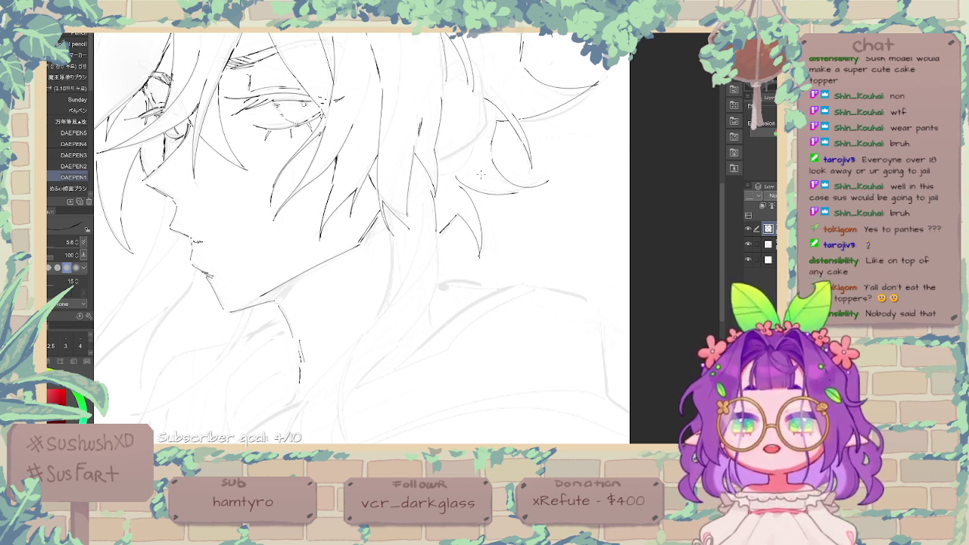
pyautogui.moveTo(425, 217); pyautogui.dragTo(408, 273)
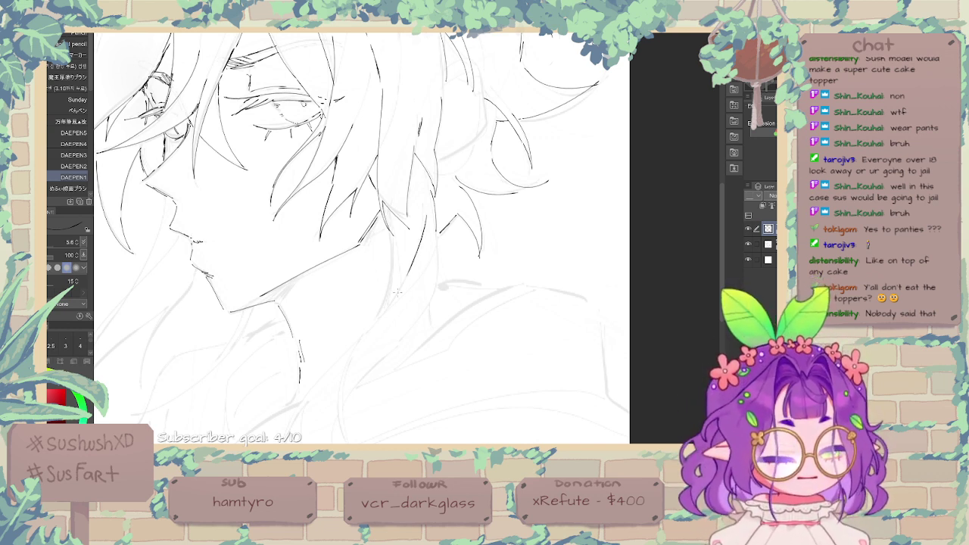
pyautogui.hotkey('ctrl', 'z')
pyautogui.moveTo(423, 216); pyautogui.dragTo(413, 259)
pyautogui.hotkey('ctrl', 'z')
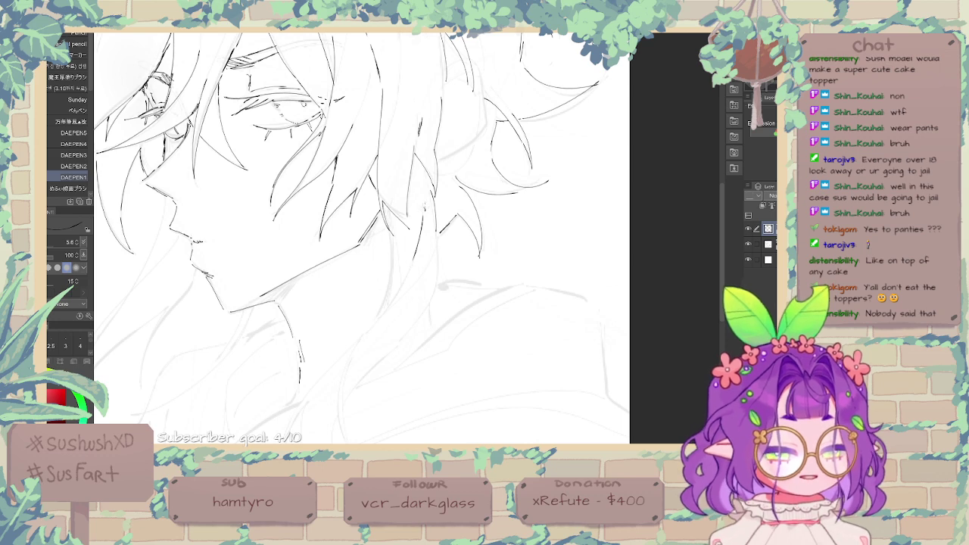
pyautogui.moveTo(426, 201); pyautogui.dragTo(428, 214)
pyautogui.moveTo(407, 274)
pyautogui.mouseDown()
pyautogui.moveTo(371, 338)
pyautogui.moveTo(398, 248)
pyautogui.mouseUp()
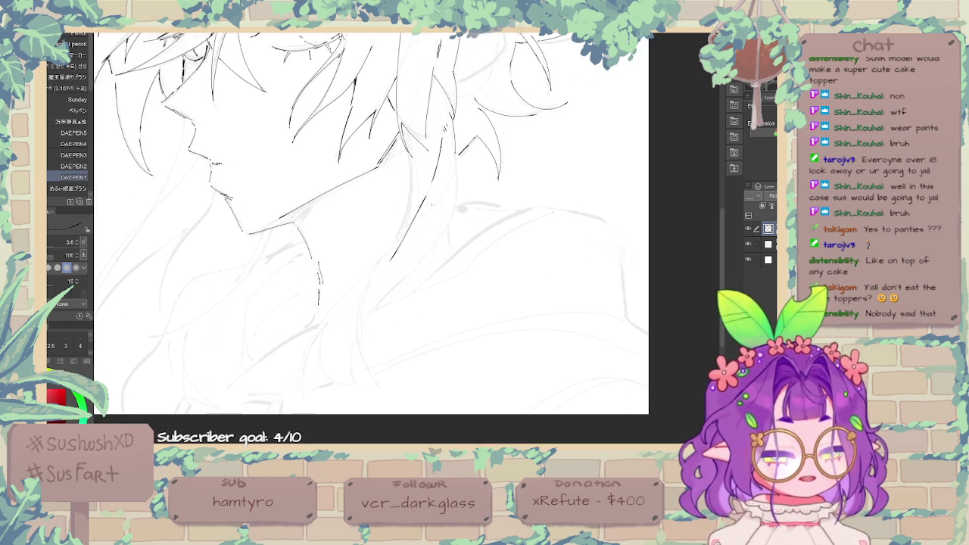
pyautogui.hotkey('ctrl', 'z')
pyautogui.moveTo(431, 188); pyautogui.dragTo(381, 250)
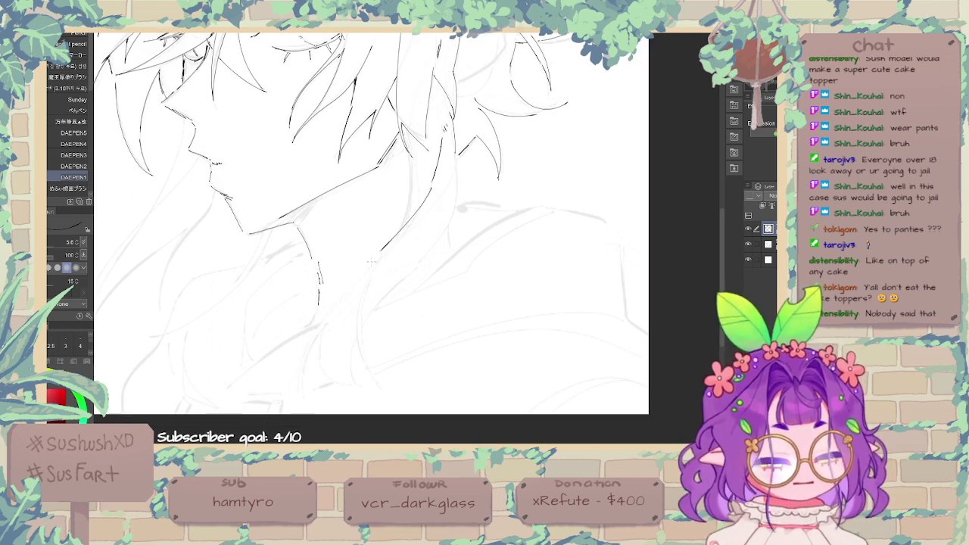
# Step: Ink the lower end of the long side lock with its split, curved tips
pyautogui.moveTo(348, 293)
pyautogui.mouseDown()
pyautogui.moveTo(304, 364)
pyautogui.moveTo(306, 407)
pyautogui.moveTo(365, 384)
pyautogui.moveTo(364, 320)
pyautogui.mouseUp()
pyautogui.hotkey('ctrl', 'z')
pyautogui.moveTo(358, 382)
pyautogui.mouseDown()
pyautogui.moveTo(365, 335)
pyautogui.moveTo(357, 335)
pyautogui.moveTo(368, 376)
pyautogui.mouseUp()
pyautogui.hotkey('ctrl', 'z')
pyautogui.moveTo(382, 259); pyautogui.dragTo(362, 372)
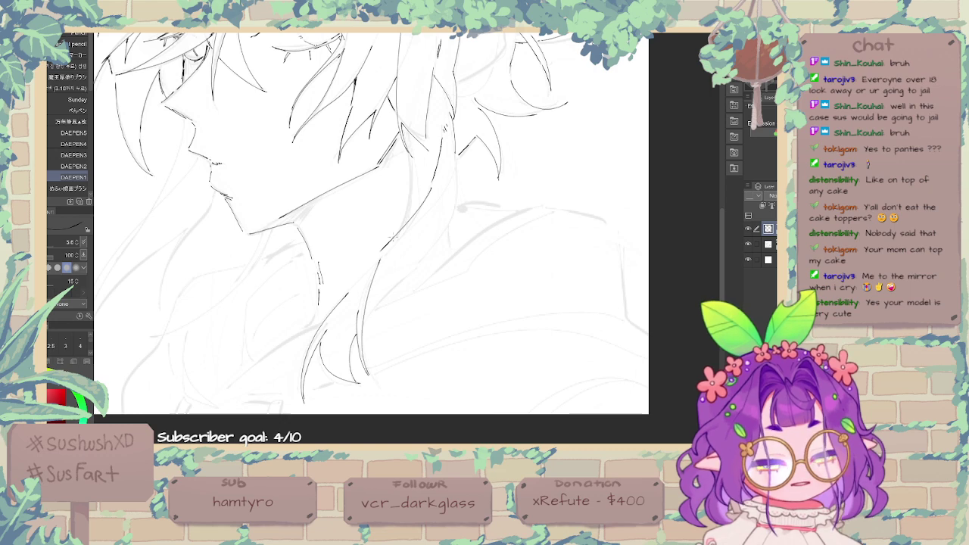
# Step: Ink the front edge of the long side lock from the jaw corner down the neck
pyautogui.moveTo(372, 261); pyautogui.dragTo(363, 273)
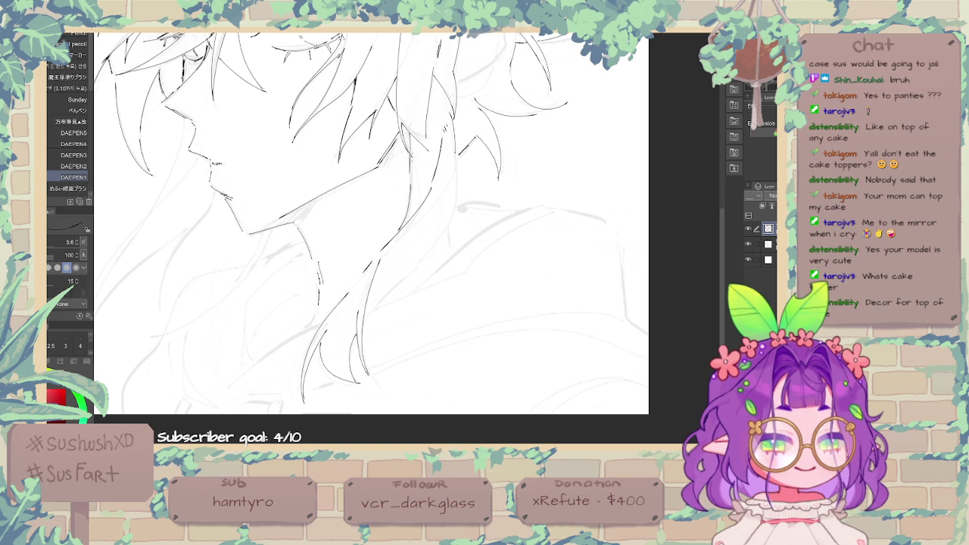
pyautogui.moveTo(410, 131); pyautogui.dragTo(415, 171)
pyautogui.hotkey('ctrl', 'z')
pyautogui.moveTo(409, 134); pyautogui.dragTo(410, 187)
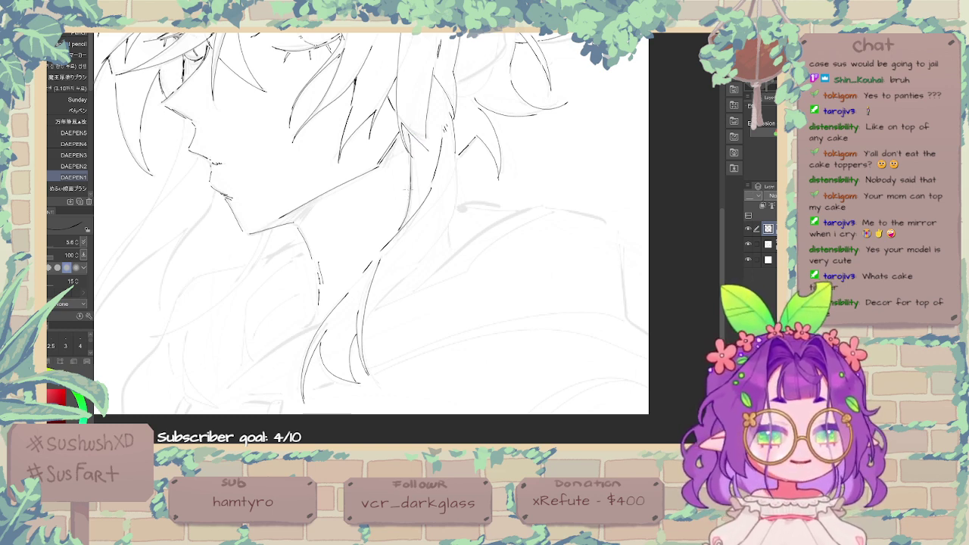
# Step: Ink the back edge of the long side lock, curving from the nape down to its tips
pyautogui.moveTo(458, 162)
pyautogui.mouseDown()
pyautogui.moveTo(457, 206)
pyautogui.moveTo(402, 243)
pyautogui.moveTo(387, 284)
pyautogui.moveTo(453, 209)
pyautogui.moveTo(370, 307)
pyautogui.mouseUp()
pyautogui.hotkey('ctrl', 'z')
pyautogui.moveTo(457, 205); pyautogui.dragTo(374, 300)
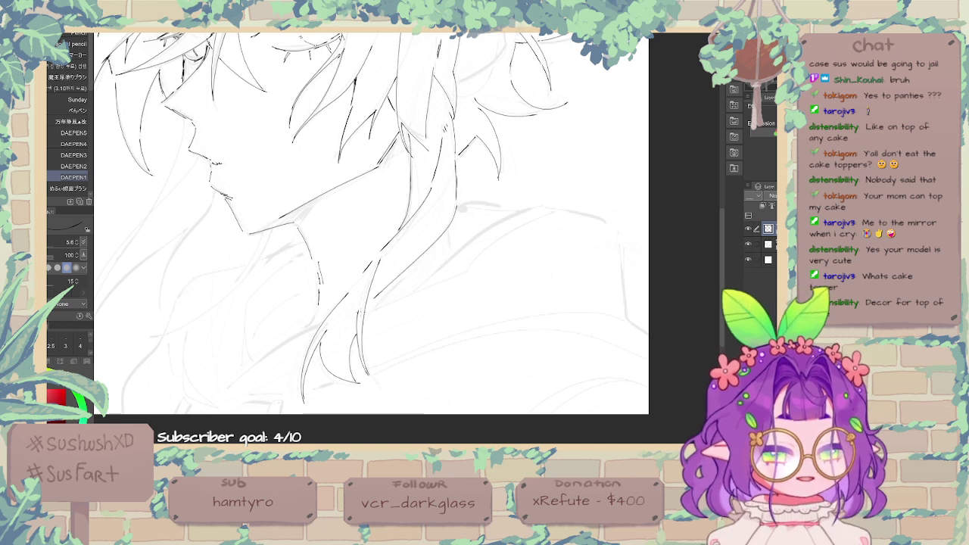
pyautogui.hotkey('ctrl', 'z')
pyautogui.moveTo(454, 210)
pyautogui.mouseDown()
pyautogui.moveTo(360, 319)
pyautogui.moveTo(453, 215)
pyautogui.moveTo(456, 194)
pyautogui.mouseUp()
pyautogui.hotkey('ctrl', 'z')
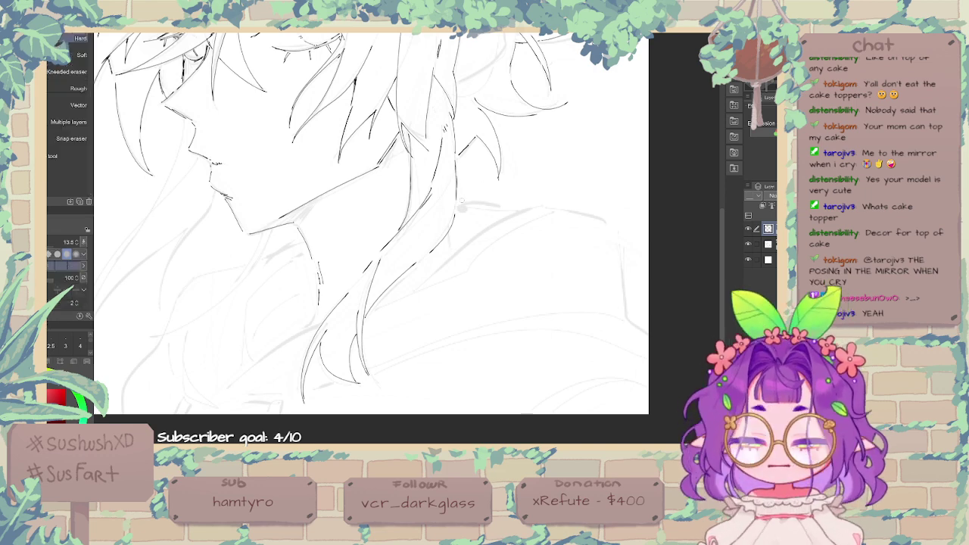
pyautogui.moveTo(449, 217); pyautogui.dragTo(418, 269)
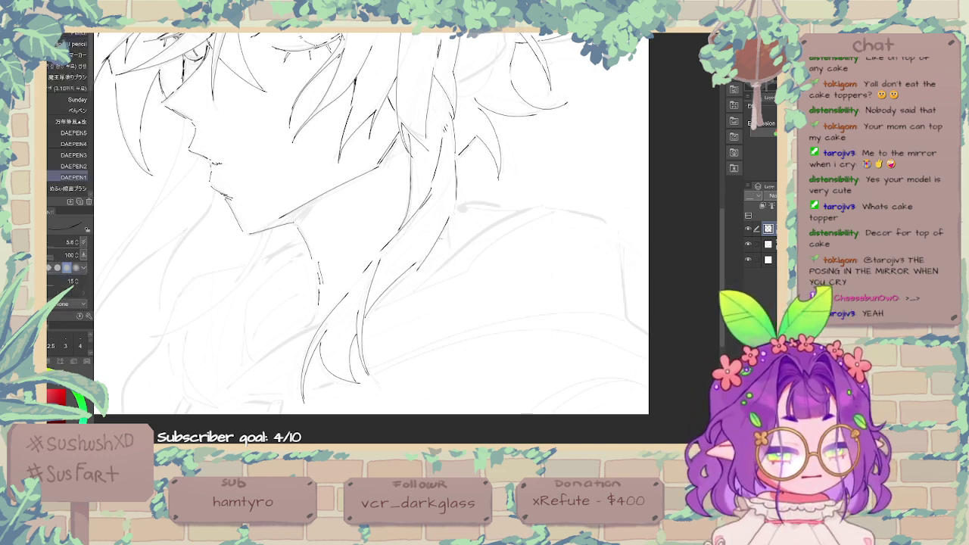
pyautogui.hotkey('ctrl', 'z')
pyautogui.moveTo(449, 215); pyautogui.dragTo(422, 259)
# Step: Erase the inner line of the long side lock, enlarging the eraser to 40.9
pyautogui.press('e')
pyautogui.moveTo(458, 177); pyautogui.dragTo(448, 225)
pyautogui.press('p')
pyautogui.moveTo(442, 179); pyautogui.dragTo(465, 193)
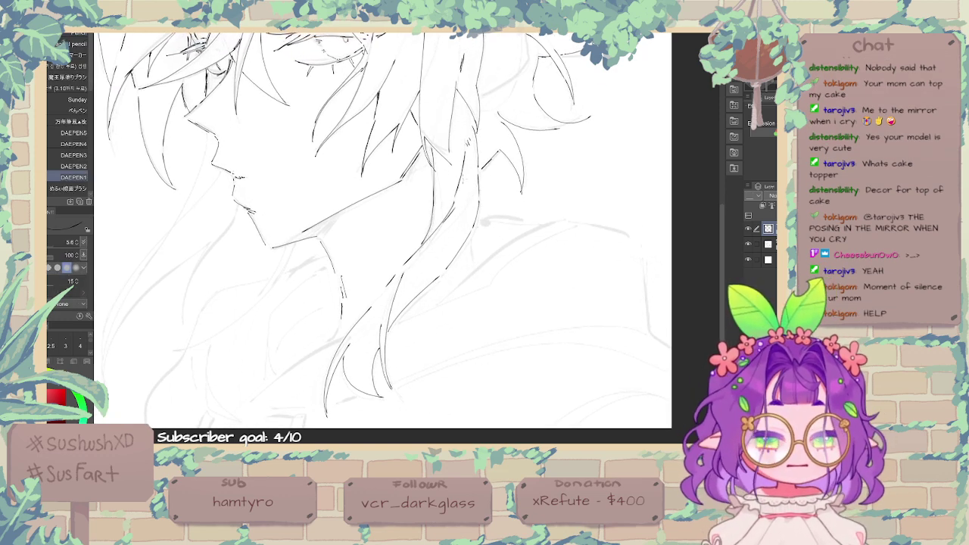
pyautogui.moveTo(537, 137)
pyautogui.mouseDown()
pyautogui.moveTo(538, 194)
pyautogui.moveTo(547, 144)
pyautogui.mouseUp()
pyautogui.press('e')
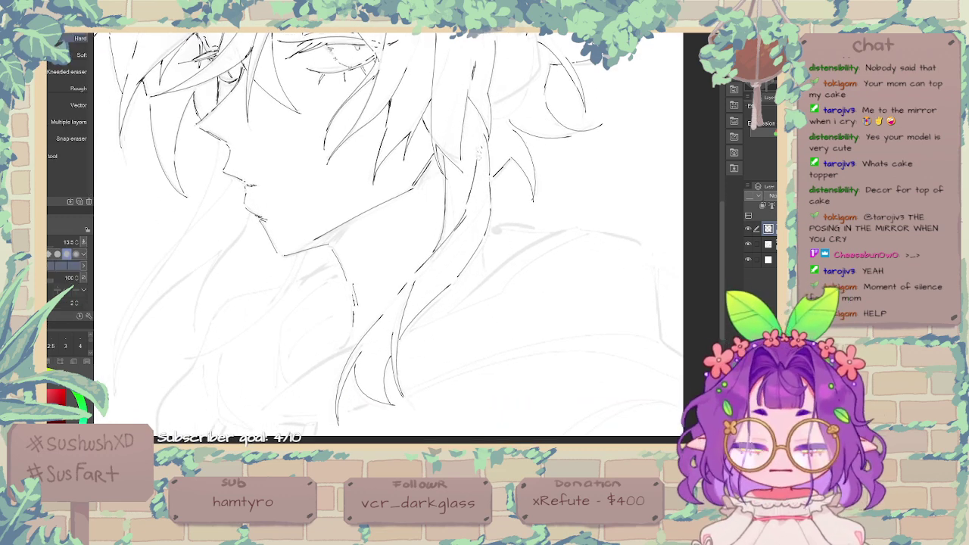
pyautogui.moveTo(482, 147)
pyautogui.mouseDown()
pyautogui.moveTo(448, 242)
pyautogui.moveTo(458, 220)
pyautogui.mouseUp()
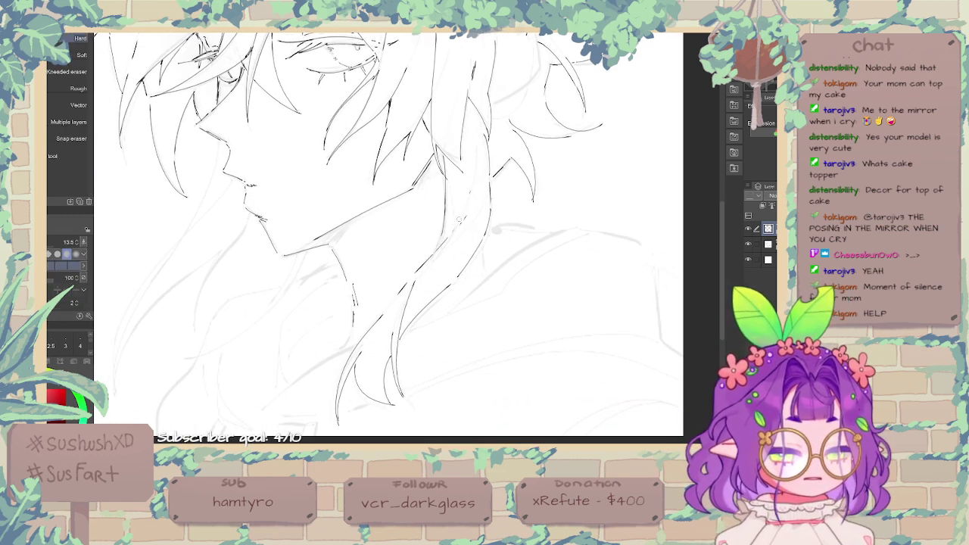
pyautogui.click(60, 242)
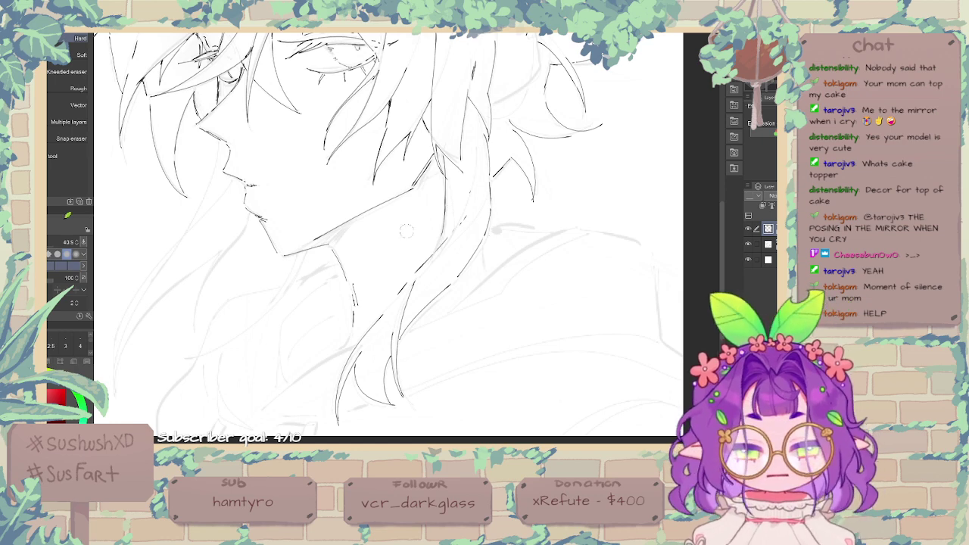
pyautogui.moveTo(469, 212)
pyautogui.mouseDown()
pyautogui.moveTo(474, 189)
pyautogui.moveTo(437, 255)
pyautogui.moveTo(463, 175)
pyautogui.mouseUp()
pyautogui.press('p')
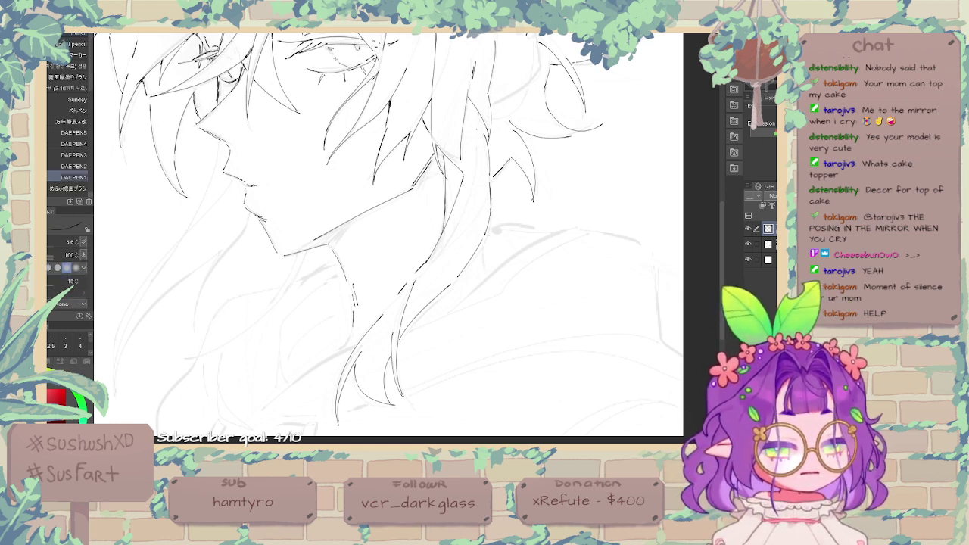
# Step: Erase the back edge of the long side lock and redraw it closer in for a slimmer strand
pyautogui.press('e')
pyautogui.moveTo(491, 205); pyautogui.dragTo(456, 272)
pyautogui.press('p')
pyautogui.moveTo(488, 179); pyautogui.dragTo(449, 271)
pyautogui.press('e')
pyautogui.moveTo(473, 233); pyautogui.dragTo(452, 269)
pyautogui.press('p')
pyautogui.press('e')
pyautogui.moveTo(489, 144)
pyautogui.mouseDown()
pyautogui.moveTo(485, 202)
pyautogui.moveTo(481, 162)
pyautogui.moveTo(442, 294)
pyautogui.mouseUp()
pyautogui.press('p')
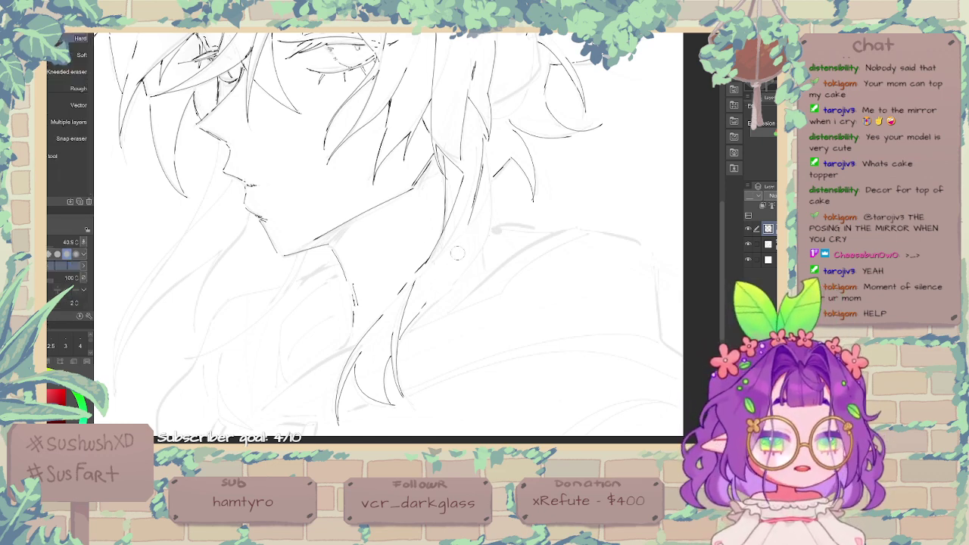
pyautogui.hotkey('ctrl', 'z')
pyautogui.moveTo(468, 231); pyautogui.dragTo(428, 300)
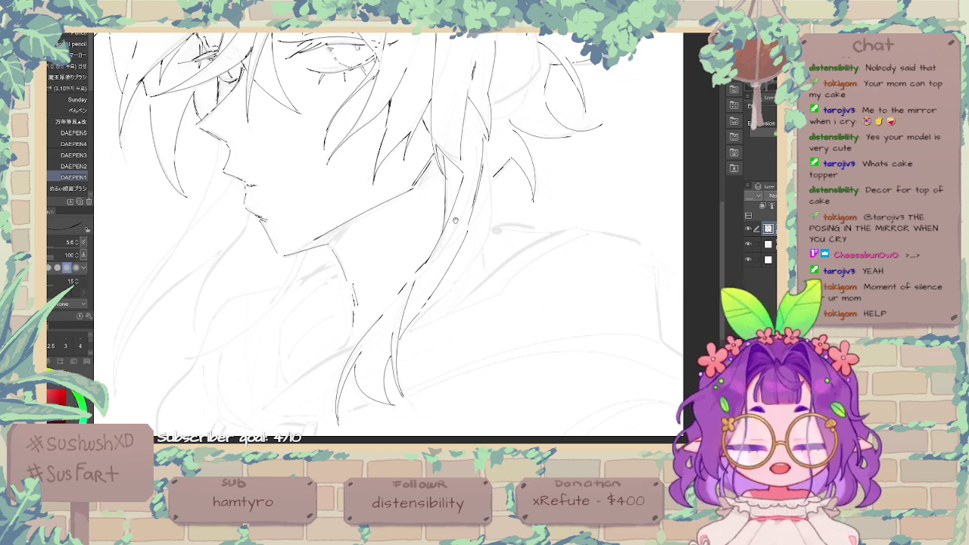
# Step: Ink the ear's outline and inner folds between the side strands and the back hair
pyautogui.moveTo(455, 221); pyautogui.dragTo(478, 256)
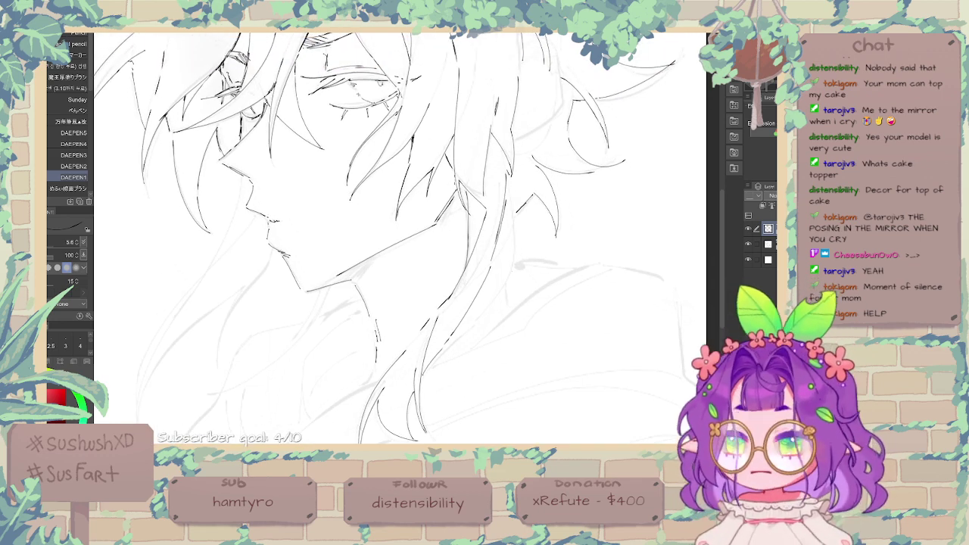
pyautogui.moveTo(528, 160); pyautogui.dragTo(506, 237)
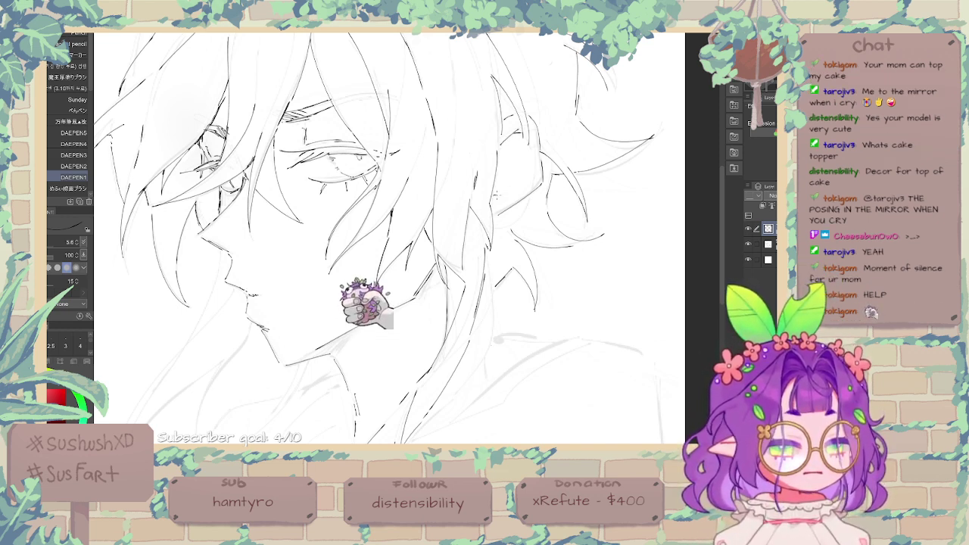
pyautogui.moveTo(496, 196)
pyautogui.mouseDown()
pyautogui.moveTo(525, 179)
pyautogui.moveTo(524, 160)
pyautogui.moveTo(496, 181)
pyautogui.moveTo(511, 147)
pyautogui.mouseUp()
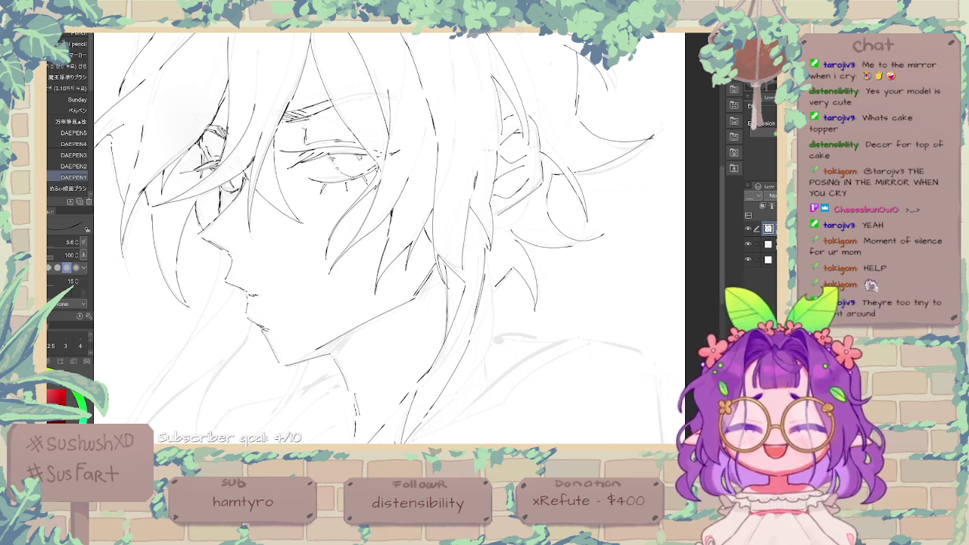
pyautogui.hotkey('ctrl', 'z')
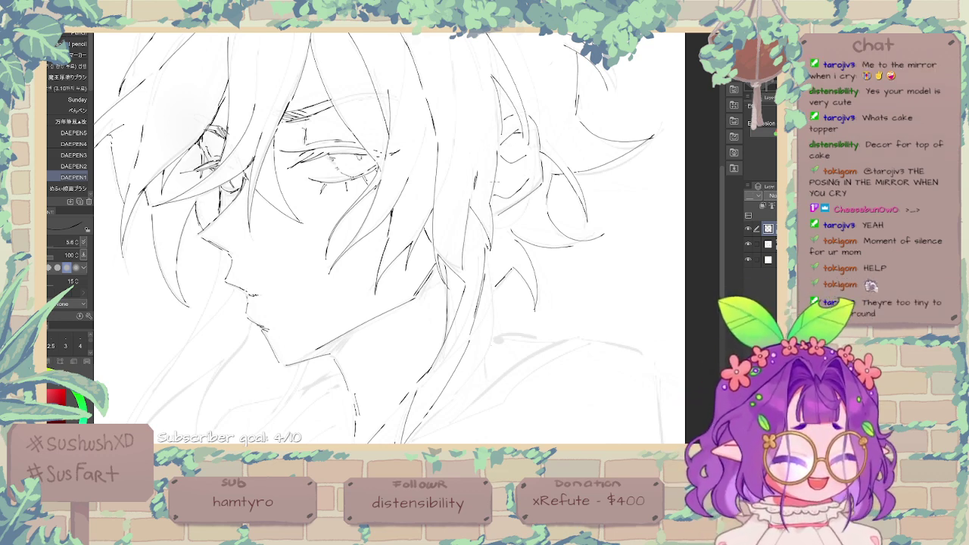
pyautogui.moveTo(505, 171)
pyautogui.mouseDown()
pyautogui.moveTo(495, 182)
pyautogui.moveTo(540, 157)
pyautogui.moveTo(529, 133)
pyautogui.mouseUp()
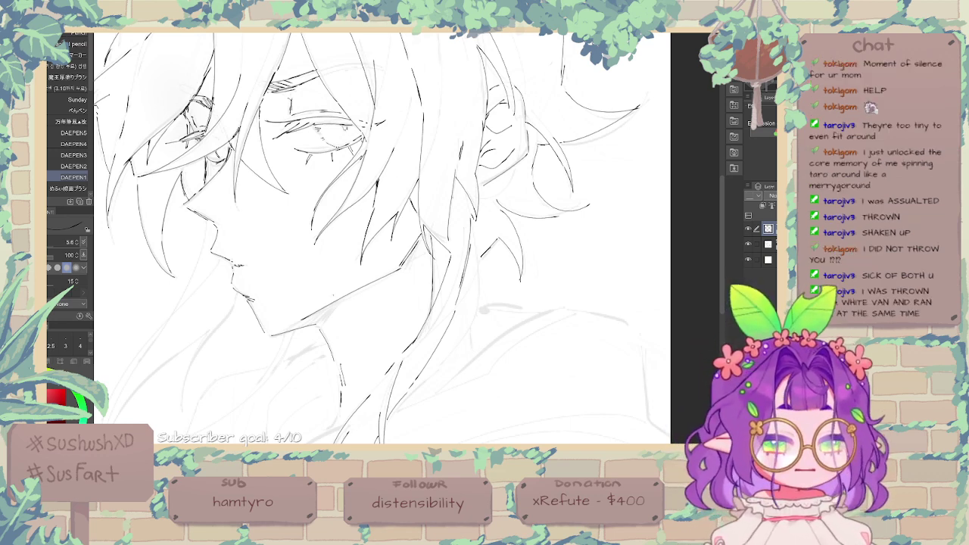
# Step: Doodle a four-legged stick figure with a double-line vertical pole on its back in the blank area beside the face
pyautogui.moveTo(347, 279)
pyautogui.mouseDown()
pyautogui.moveTo(453, 174)
pyautogui.moveTo(485, 163)
pyautogui.mouseUp()
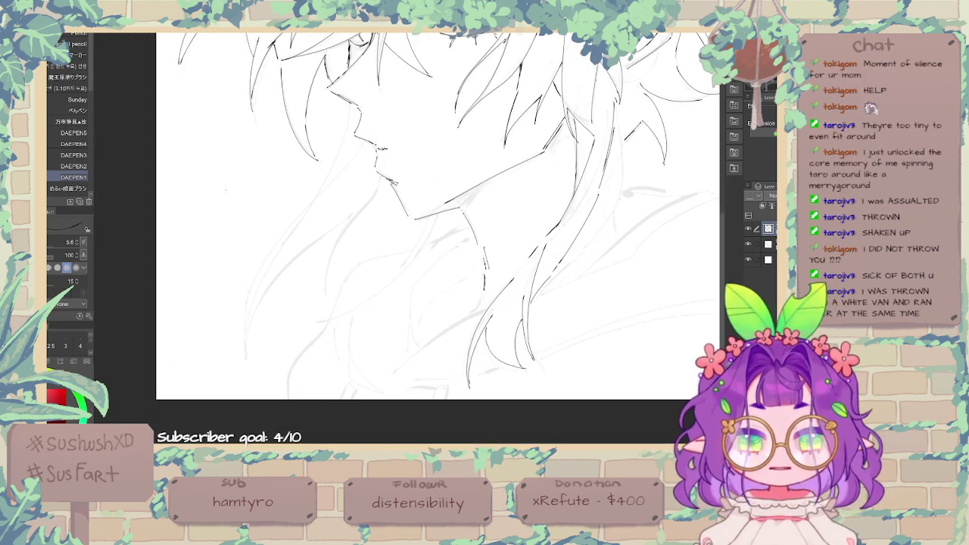
pyautogui.moveTo(217, 213)
pyautogui.mouseDown()
pyautogui.moveTo(198, 231)
pyautogui.moveTo(216, 216)
pyautogui.moveTo(250, 227)
pyautogui.moveTo(254, 254)
pyautogui.moveTo(267, 242)
pyautogui.moveTo(211, 241)
pyautogui.moveTo(207, 252)
pyautogui.mouseUp()
pyautogui.moveTo(220, 230)
pyautogui.mouseDown()
pyautogui.moveTo(221, 255)
pyautogui.moveTo(231, 145)
pyautogui.mouseUp()
pyautogui.moveTo(232, 138); pyautogui.dragTo(231, 225)
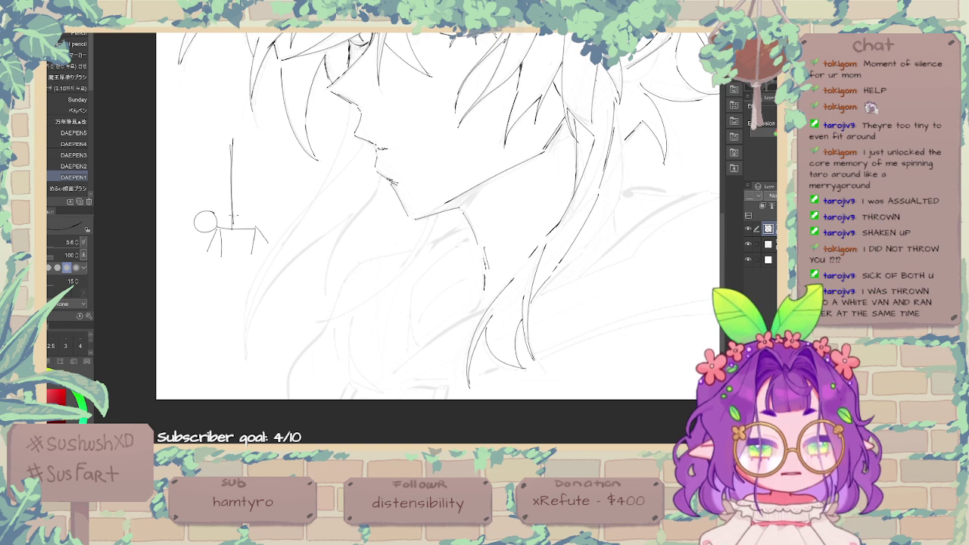
pyautogui.hotkey('ctrl', 'z')
pyautogui.moveTo(232, 144); pyautogui.dragTo(236, 224)
pyautogui.hotkey('ctrl', 'z')
pyautogui.moveTo(231, 143); pyautogui.dragTo(235, 231)
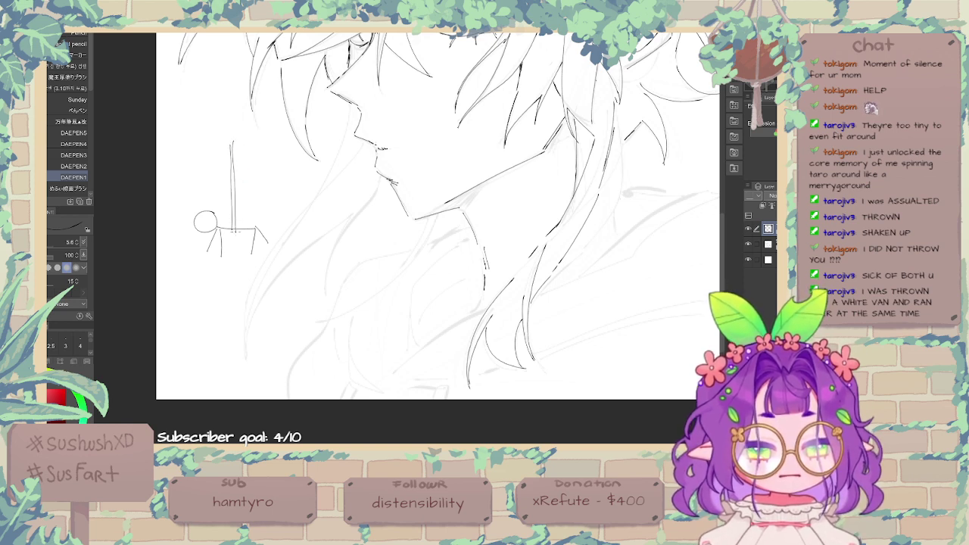
pyautogui.hotkey('ctrl', 'z')
pyautogui.moveTo(232, 142); pyautogui.dragTo(232, 223)
pyautogui.hotkey('ctrl', 'z')
pyautogui.moveTo(235, 144); pyautogui.dragTo(235, 229)
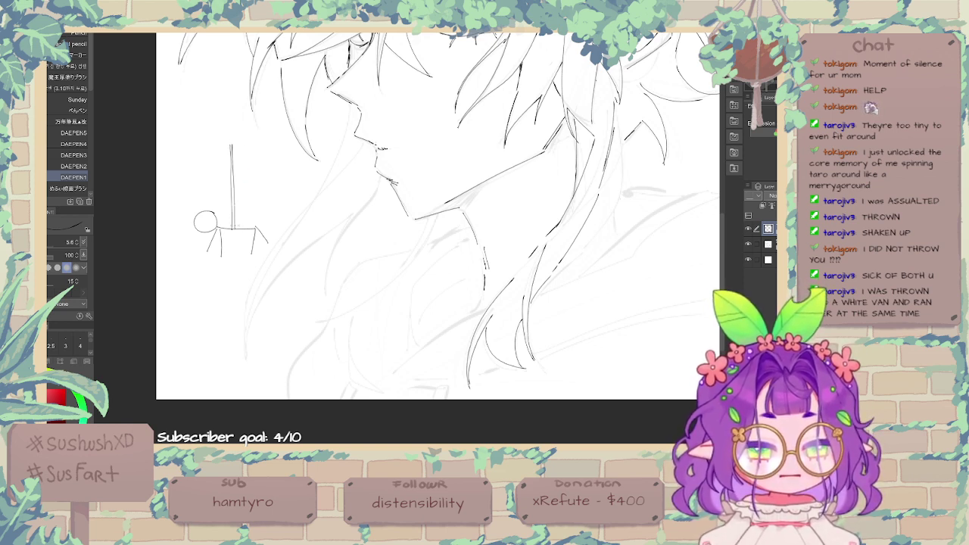
# Step: Doodle a small stick figure riding the four-legged one and holding the pole
pyautogui.moveTo(245, 178); pyautogui.dragTo(244, 176)
pyautogui.moveTo(242, 194); pyautogui.dragTo(243, 213)
pyautogui.moveTo(242, 212)
pyautogui.mouseDown()
pyautogui.moveTo(236, 224)
pyautogui.moveTo(247, 227)
pyautogui.moveTo(234, 208)
pyautogui.moveTo(356, 214)
pyautogui.mouseUp()
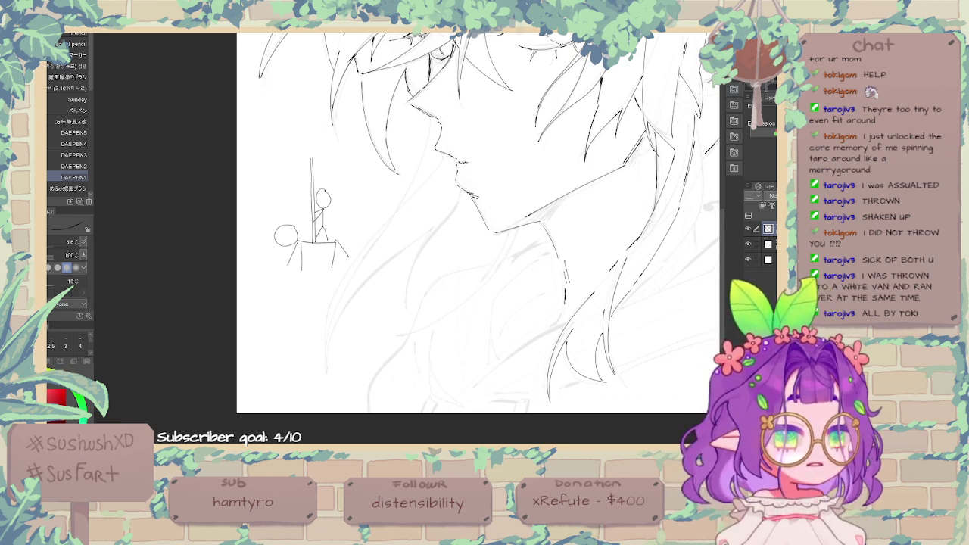
pyautogui.hotkey('ctrl', '+')
pyautogui.hotkey('ctrl', '+')
pyautogui.hotkey('ctrl', '+')
pyautogui.moveTo(444, 181); pyautogui.dragTo(662, 211)
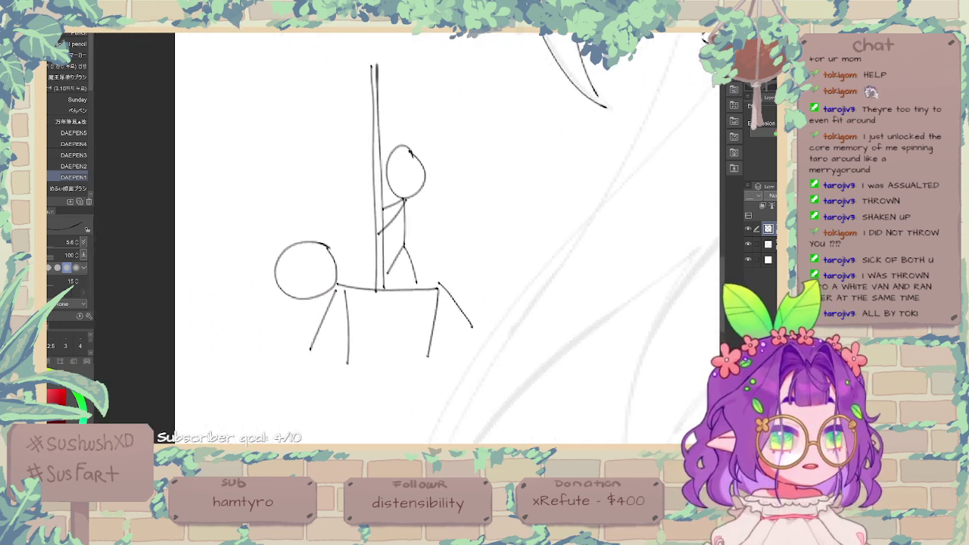
# Step: Doodle a third stick figure above the top of the pole, with a round head and bent limbs
pyautogui.moveTo(514, 91); pyautogui.dragTo(524, 176)
pyautogui.moveTo(405, 51)
pyautogui.mouseDown()
pyautogui.moveTo(379, 46)
pyautogui.moveTo(376, 102)
pyautogui.moveTo(411, 72)
pyautogui.moveTo(400, 53)
pyautogui.moveTo(375, 52)
pyautogui.moveTo(389, 106)
pyautogui.moveTo(405, 51)
pyautogui.mouseUp()
pyautogui.hotkey('ctrl', 'z')
pyautogui.moveTo(390, 104)
pyautogui.mouseDown()
pyautogui.moveTo(374, 146)
pyautogui.moveTo(404, 121)
pyautogui.moveTo(385, 146)
pyautogui.moveTo(427, 182)
pyautogui.mouseUp()
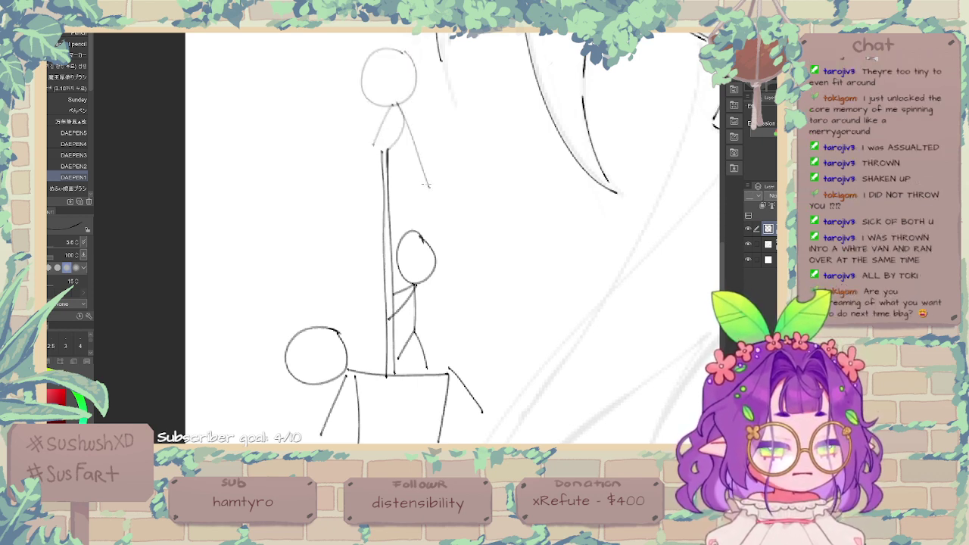
pyautogui.hotkey('ctrl', 'z')
pyautogui.moveTo(395, 103)
pyautogui.mouseDown()
pyautogui.moveTo(468, 138)
pyautogui.moveTo(438, 161)
pyautogui.moveTo(480, 165)
pyautogui.mouseUp()
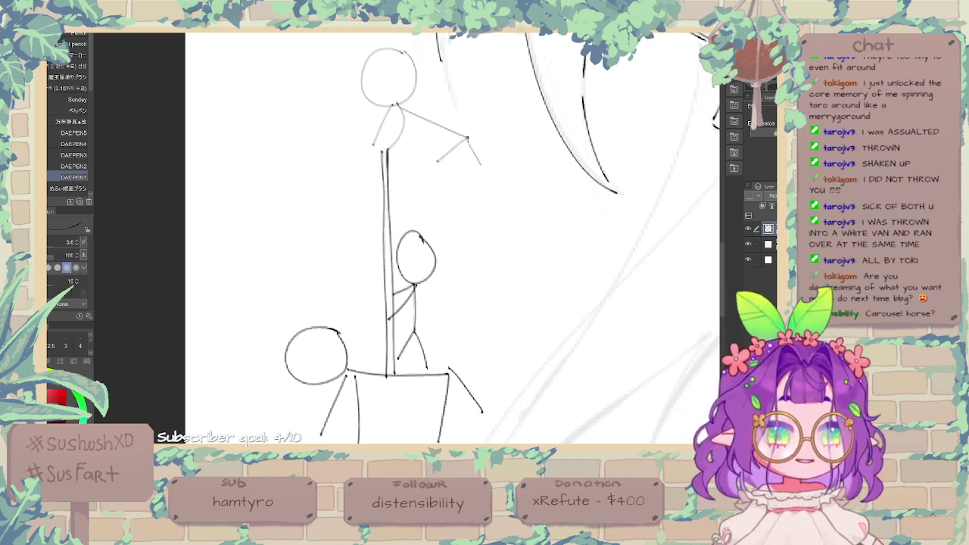
# Step: Add two pointed ears and a feathery tail to the four-legged stick figure
pyautogui.hotkey('ctrl', '-')
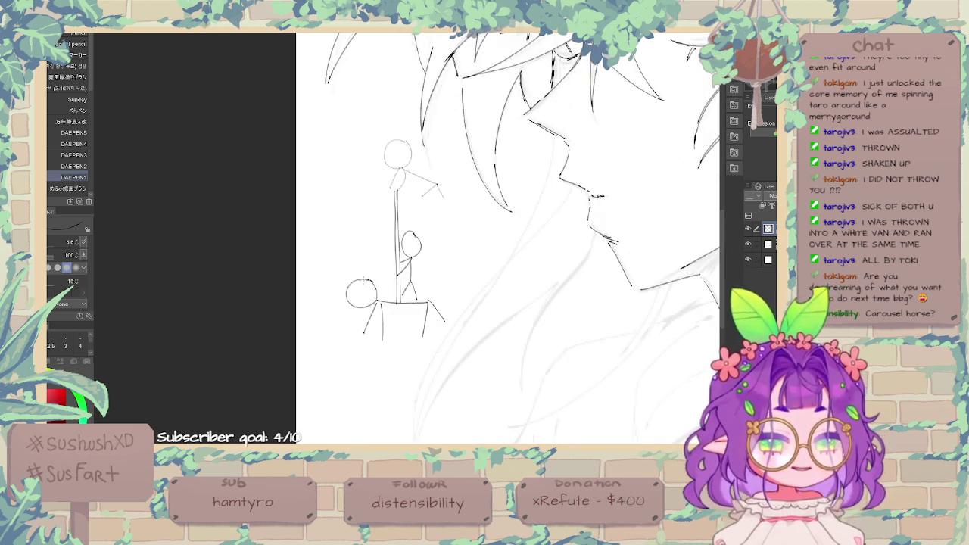
pyautogui.moveTo(364, 281)
pyautogui.mouseDown()
pyautogui.moveTo(365, 267)
pyautogui.moveTo(365, 281)
pyautogui.moveTo(355, 280)
pyautogui.mouseUp()
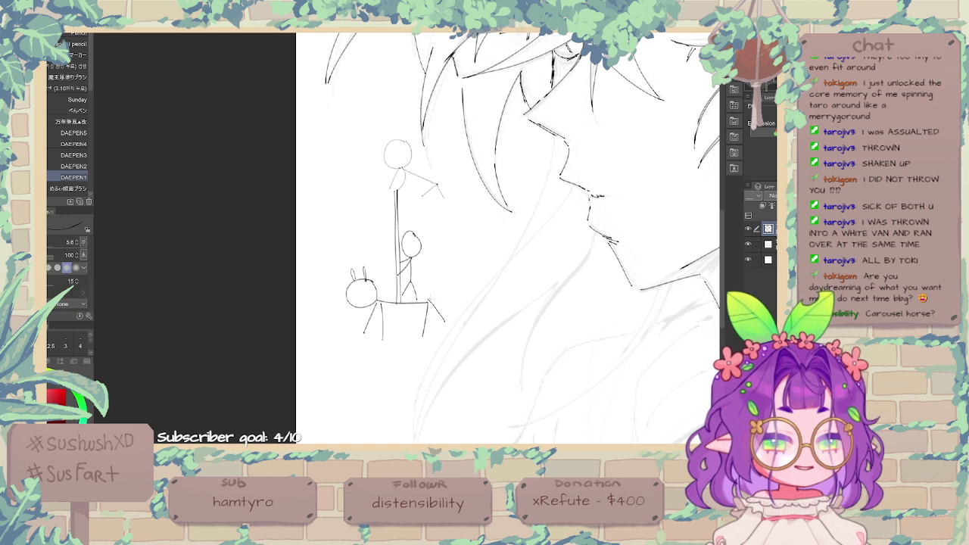
pyautogui.moveTo(437, 297)
pyautogui.mouseDown()
pyautogui.moveTo(450, 274)
pyautogui.moveTo(445, 288)
pyautogui.mouseUp()
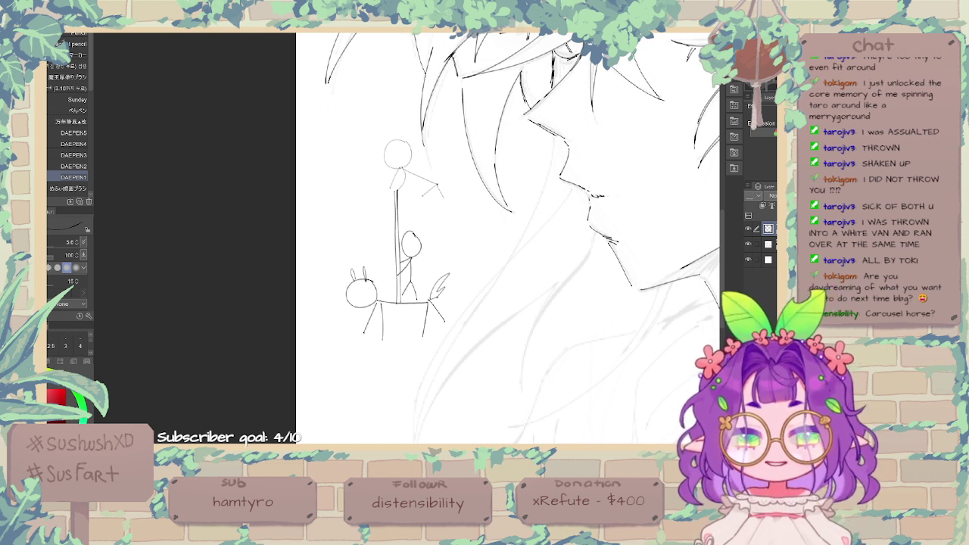
# Step: Lasso the whole stick-figure doodle without catching the hair lines, delete it, and clear the selection
pyautogui.press('m')
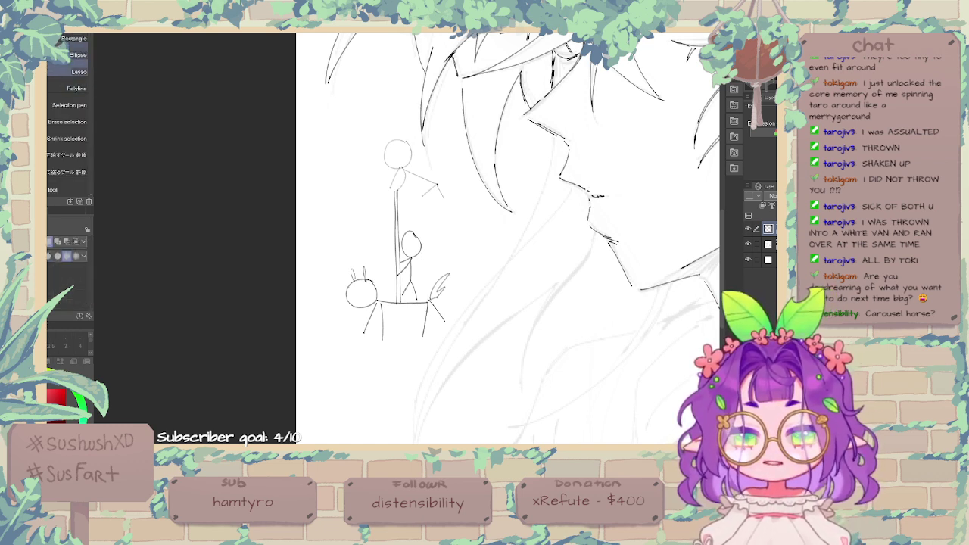
pyautogui.moveTo(463, 174)
pyautogui.mouseDown()
pyautogui.moveTo(432, 329)
pyautogui.moveTo(462, 301)
pyautogui.mouseUp()
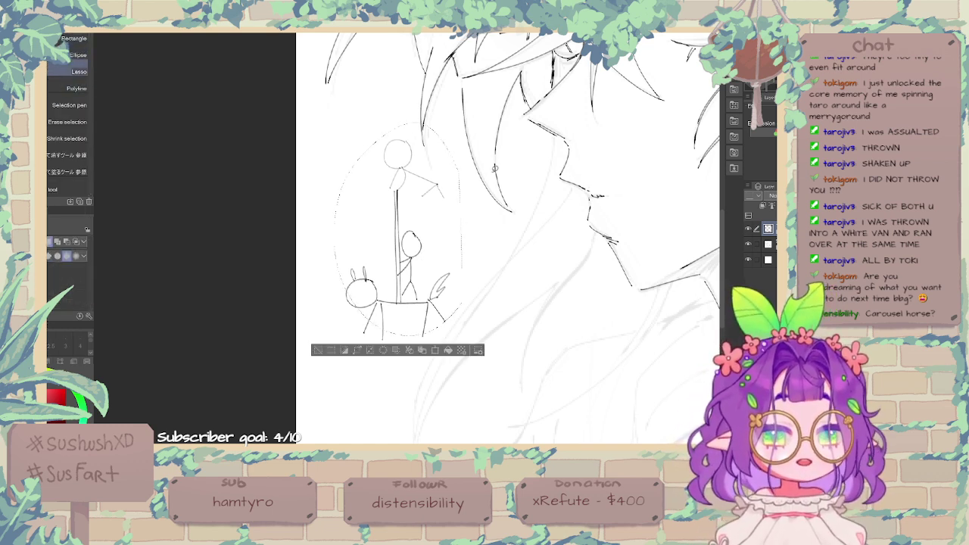
pyautogui.moveTo(445, 160)
pyautogui.mouseDown()
pyautogui.moveTo(382, 128)
pyautogui.moveTo(469, 337)
pyautogui.moveTo(442, 179)
pyautogui.mouseUp()
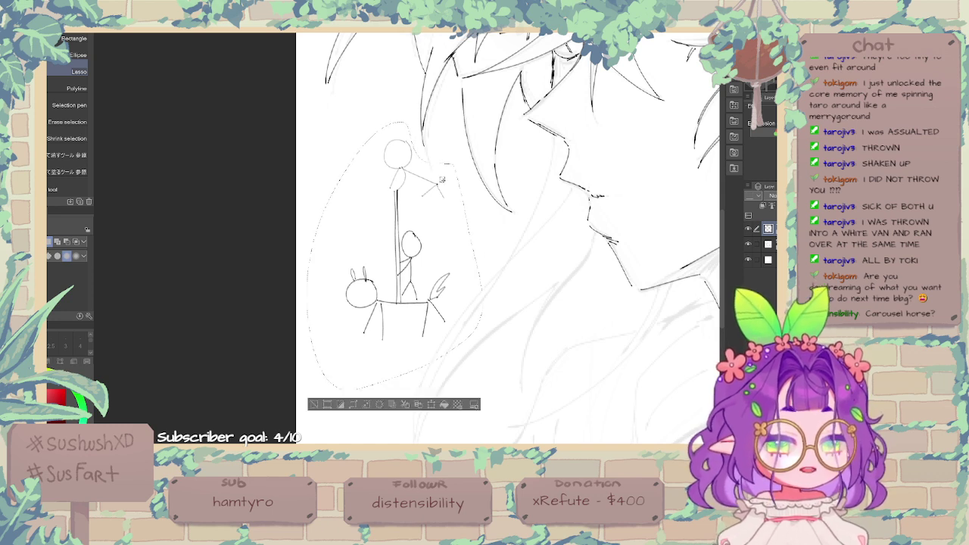
pyautogui.click(382, 404)
pyautogui.hotkey('ctrl', 'd')
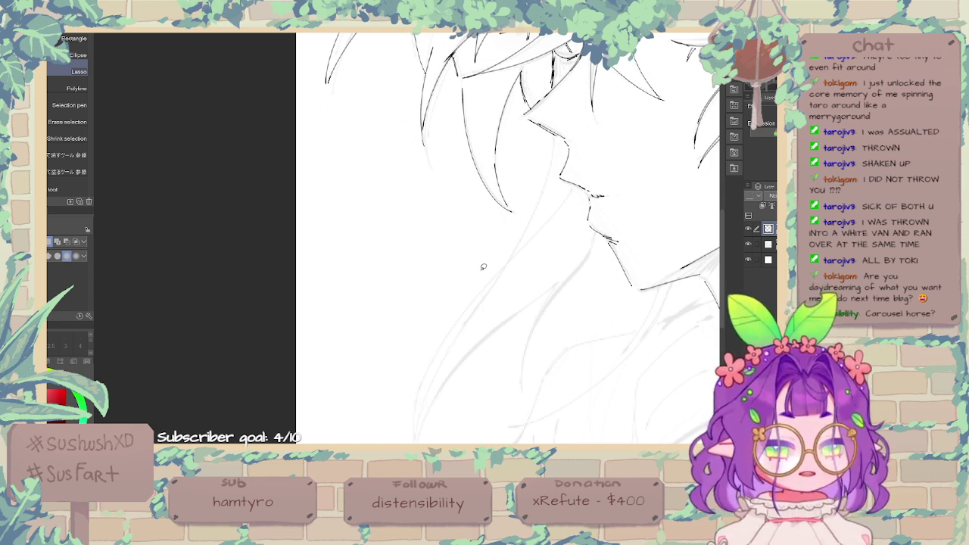
# Step: Ink both edges of the long tapering hair lock hanging in front of the lips and chin, following the sketch
pyautogui.press('p')
pyautogui.scroll(-1, 455, 242)
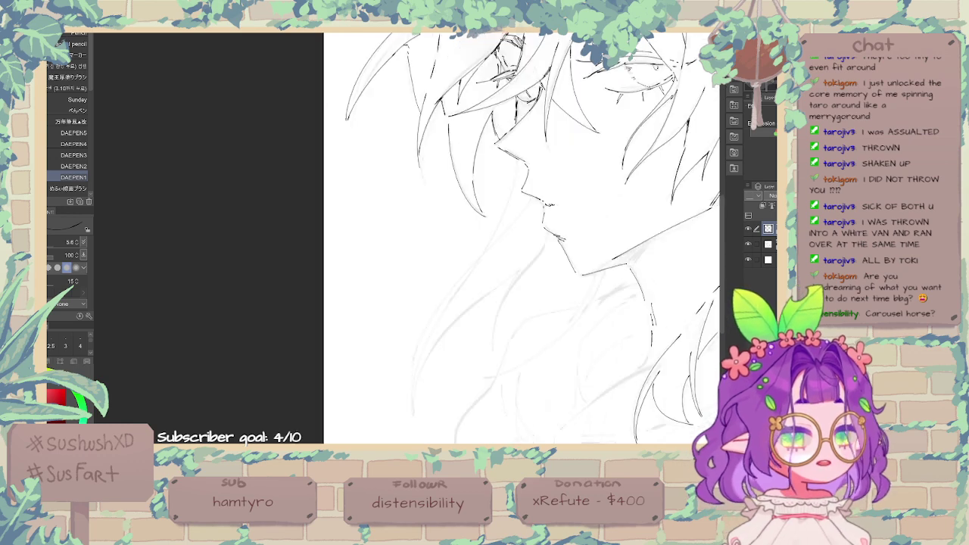
pyautogui.moveTo(517, 216); pyautogui.dragTo(342, 160)
pyautogui.moveTo(369, 206)
pyautogui.mouseDown()
pyautogui.moveTo(298, 259)
pyautogui.moveTo(257, 316)
pyautogui.moveTo(245, 365)
pyautogui.mouseUp()
pyautogui.hotkey('ctrl', 'z')
pyautogui.moveTo(258, 316)
pyautogui.mouseDown()
pyautogui.moveTo(251, 372)
pyautogui.moveTo(288, 246)
pyautogui.mouseUp()
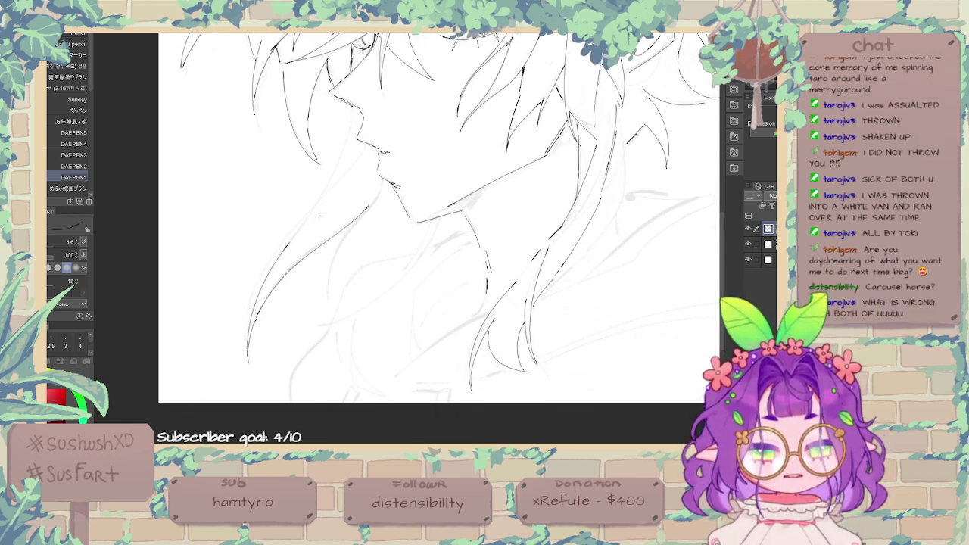
pyautogui.moveTo(252, 312); pyautogui.dragTo(363, 152)
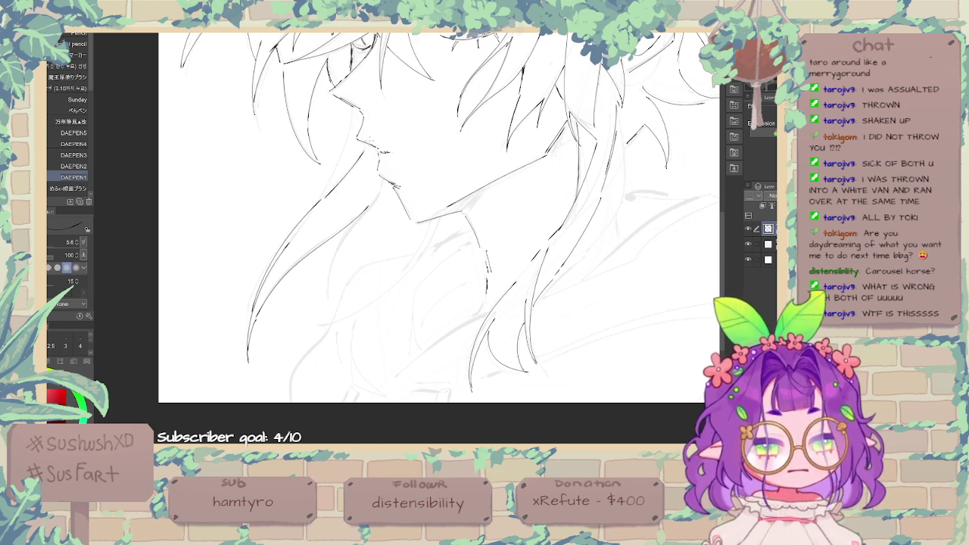
pyautogui.hotkey('ctrl', 'z')
# Step: Ink the small pointed strand and connecting hair edge between the nose and the top of the front lock
pyautogui.moveTo(338, 186); pyautogui.dragTo(357, 142)
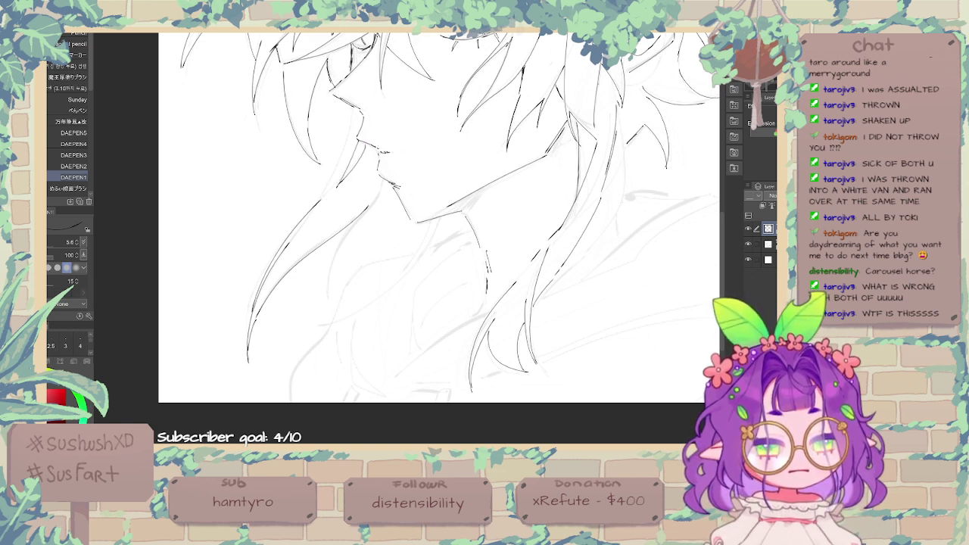
pyautogui.moveTo(354, 107); pyautogui.dragTo(334, 179)
pyautogui.hotkey('ctrl', 'z')
pyautogui.hotkey('ctrl', 'z')
pyautogui.moveTo(357, 143); pyautogui.dragTo(339, 183)
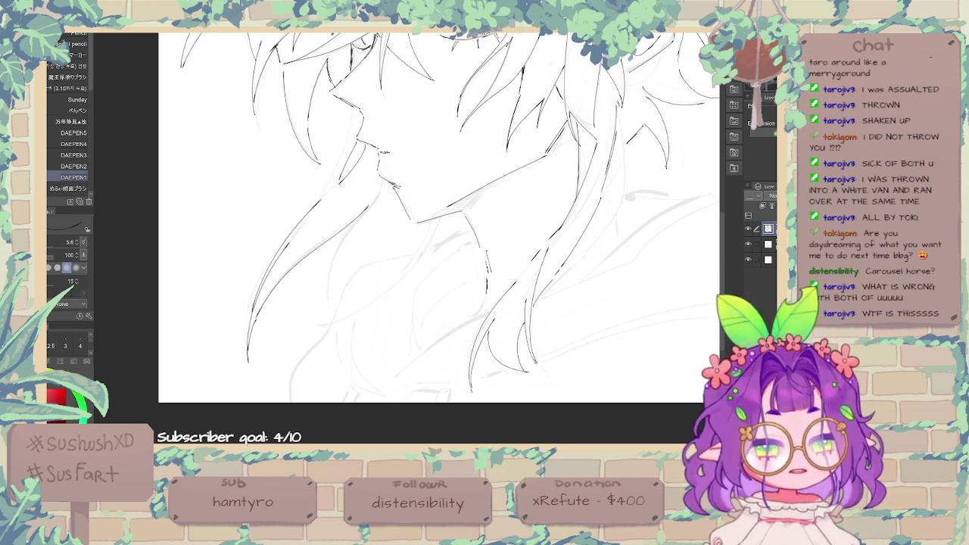
pyautogui.moveTo(354, 111); pyautogui.dragTo(324, 189)
pyautogui.hotkey('ctrl', 'z')
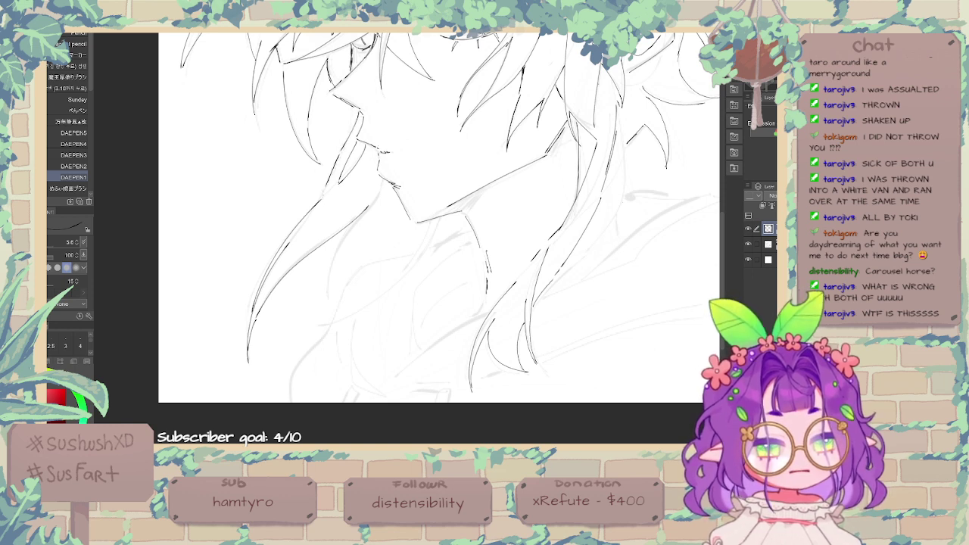
# Step: Ink the shorter curved hair strand falling from the lips beside the long front lock
pyautogui.moveTo(383, 183); pyautogui.dragTo(327, 293)
pyautogui.hotkey('ctrl', 'z')
pyautogui.moveTo(355, 219); pyautogui.dragTo(327, 294)
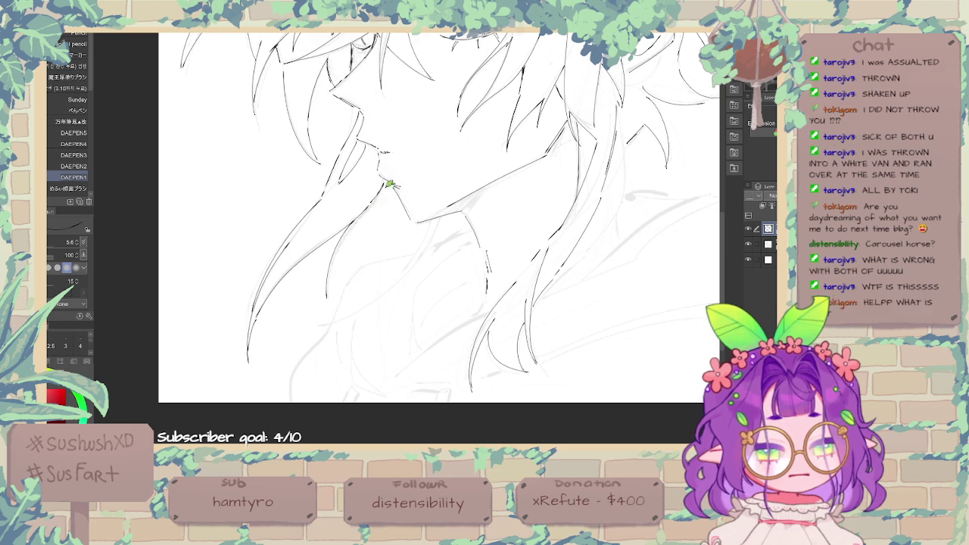
pyautogui.moveTo(387, 185); pyautogui.dragTo(358, 223)
pyautogui.hotkey('ctrl', 'z')
pyautogui.moveTo(384, 182); pyautogui.dragTo(332, 267)
pyautogui.hotkey('ctrl', 'z')
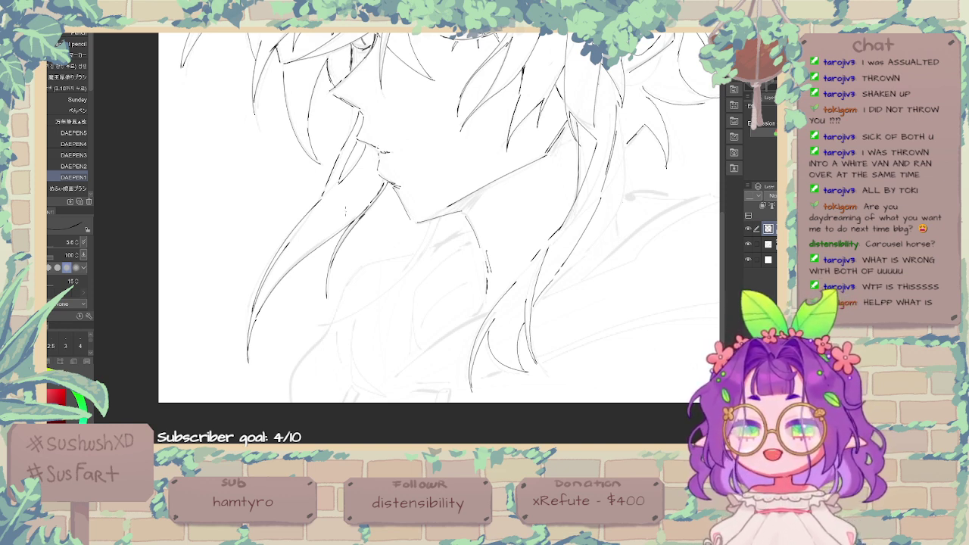
# Step: Ink a thin pointed strand hanging from the side lock behind the jaw down to the shoulder
pyautogui.moveTo(477, 142); pyautogui.dragTo(373, 185)
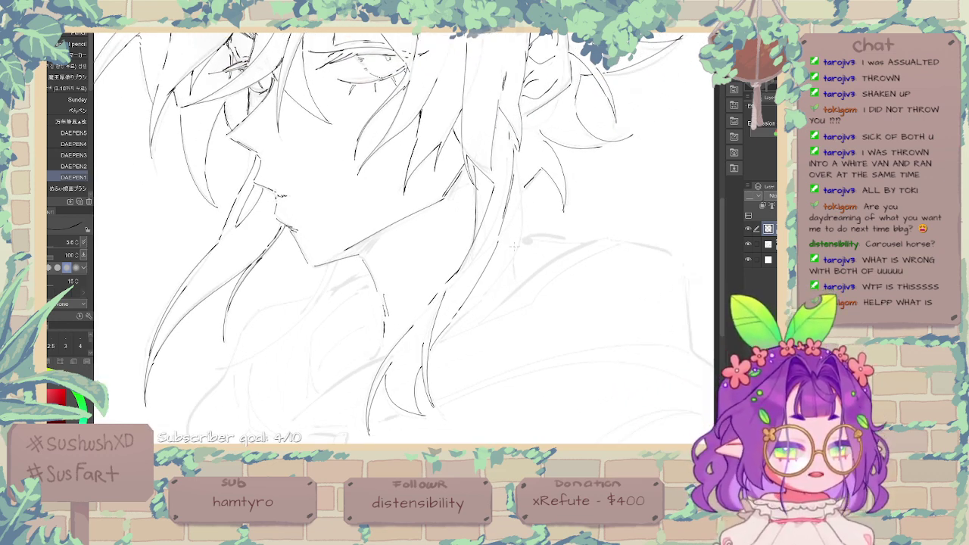
pyautogui.moveTo(505, 214); pyautogui.dragTo(510, 258)
pyautogui.hotkey('ctrl', 'z')
pyautogui.moveTo(505, 219); pyautogui.dragTo(520, 278)
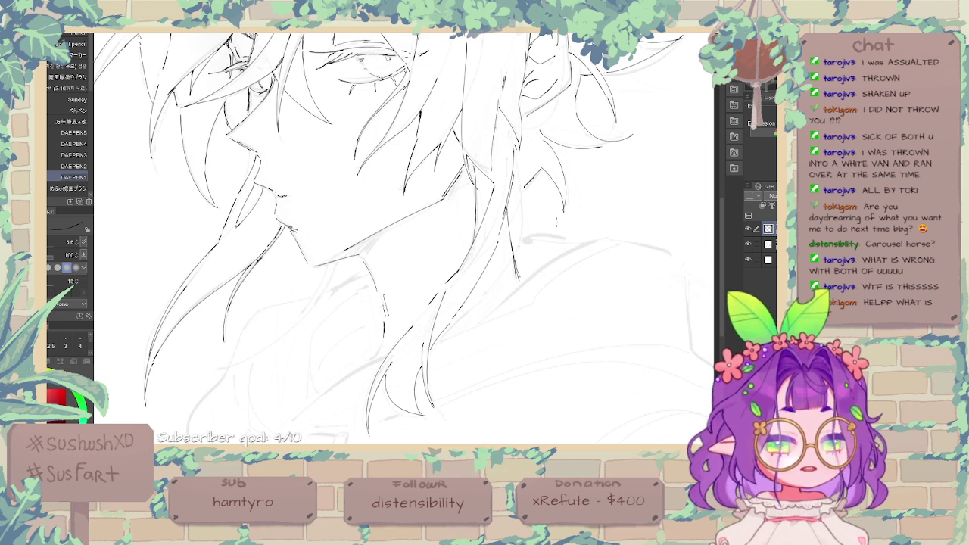
pyautogui.moveTo(548, 241)
pyautogui.mouseDown()
pyautogui.moveTo(509, 220)
pyautogui.moveTo(552, 222)
pyautogui.mouseUp()
pyautogui.hotkey('ctrl', 'z')
# Step: Ink the top edge of the back shoulder and the diagonal garment edge running from it towards the side lock
pyautogui.moveTo(480, 220); pyautogui.dragTo(534, 213)
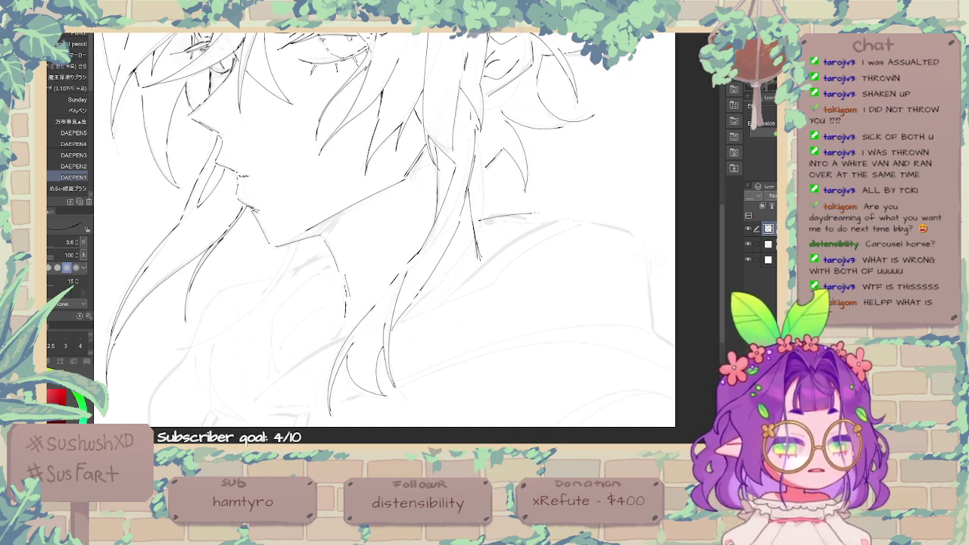
pyautogui.hotkey('ctrl', 'z')
pyautogui.moveTo(475, 222); pyautogui.dragTo(534, 223)
pyautogui.moveTo(458, 289)
pyautogui.mouseDown()
pyautogui.moveTo(568, 218)
pyautogui.moveTo(648, 258)
pyautogui.mouseUp()
pyautogui.hotkey('ctrl', 'z')
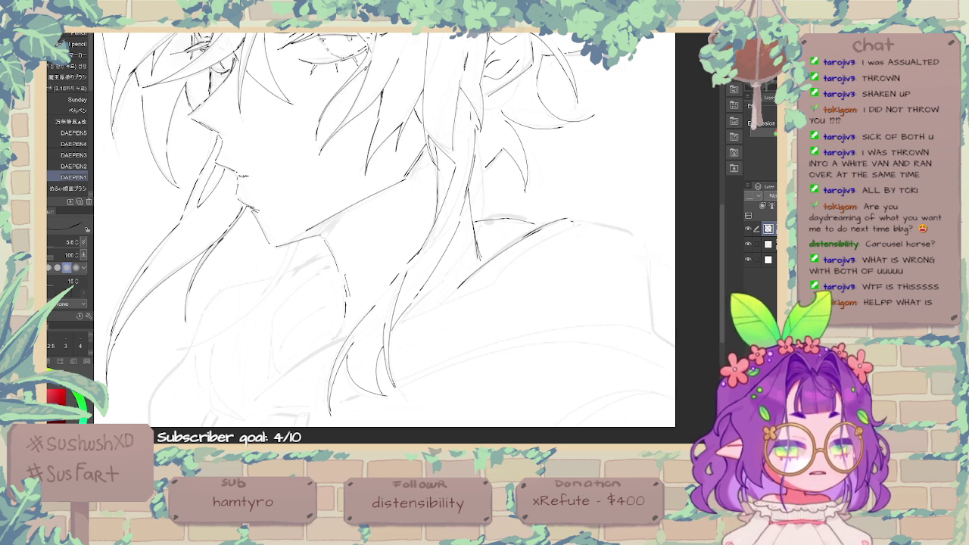
# Step: Ink the back shoulder's outer contour, the fold beneath it and the long curved garment seam across the upper arm
pyautogui.moveTo(573, 222)
pyautogui.mouseDown()
pyautogui.moveTo(659, 282)
pyautogui.moveTo(651, 338)
pyautogui.moveTo(664, 352)
pyautogui.moveTo(674, 312)
pyautogui.moveTo(596, 281)
pyautogui.moveTo(518, 301)
pyautogui.mouseUp()
pyautogui.hotkey('ctrl', 'z')
pyautogui.moveTo(430, 328)
pyautogui.mouseDown()
pyautogui.moveTo(454, 312)
pyautogui.moveTo(661, 270)
pyautogui.moveTo(475, 307)
pyautogui.mouseUp()
pyautogui.hotkey('ctrl', 'z')
pyautogui.moveTo(480, 238)
pyautogui.mouseDown()
pyautogui.moveTo(448, 262)
pyautogui.moveTo(552, 221)
pyautogui.mouseUp()
pyautogui.hotkey('ctrl', 'z')
pyautogui.hotkey('ctrl', 'z')
pyautogui.hotkey('ctrl', 'z')
pyautogui.hotkey('ctrl', 'z')
pyautogui.hotkey('ctrl', 'z')
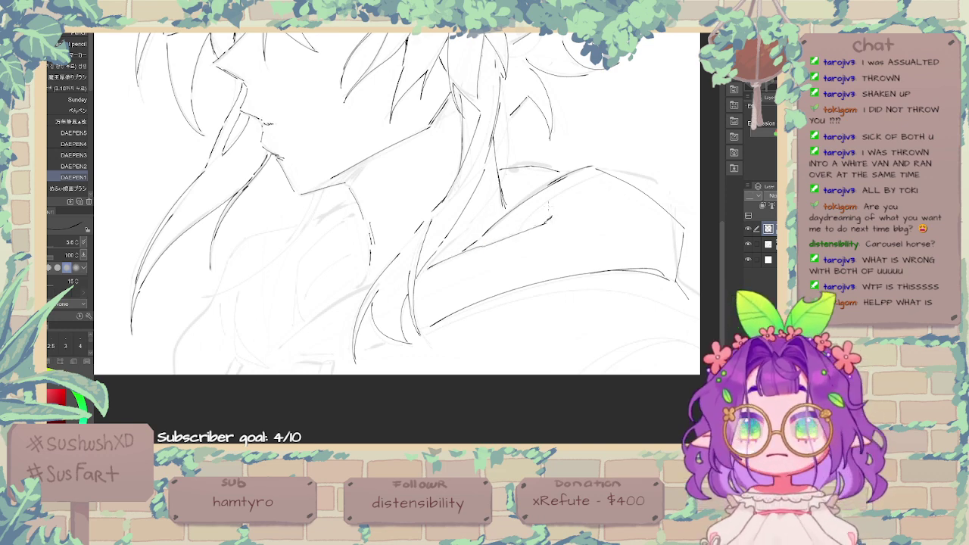
# Step: Ink the angular collar folds in front of the neck, redrawing the strokes until they fit the sketch
pyautogui.moveTo(410, 300)
pyautogui.mouseDown()
pyautogui.moveTo(469, 265)
pyautogui.moveTo(390, 268)
pyautogui.mouseUp()
pyautogui.moveTo(418, 256)
pyautogui.mouseDown()
pyautogui.moveTo(338, 303)
pyautogui.moveTo(388, 195)
pyautogui.mouseUp()
pyautogui.hotkey('ctrl', 'z')
pyautogui.hotkey('ctrl', 'z')
pyautogui.hotkey('ctrl', 'z')
pyautogui.hotkey('ctrl', 'z')
pyautogui.moveTo(357, 274); pyautogui.dragTo(365, 223)
pyautogui.moveTo(367, 224)
pyautogui.mouseDown()
pyautogui.moveTo(401, 194)
pyautogui.moveTo(393, 199)
pyautogui.mouseUp()
pyautogui.moveTo(358, 273)
pyautogui.mouseDown()
pyautogui.moveTo(406, 226)
pyautogui.moveTo(422, 225)
pyautogui.moveTo(380, 241)
pyautogui.moveTo(358, 274)
pyautogui.mouseUp()
pyautogui.hotkey('ctrl', 'z')
pyautogui.moveTo(371, 253); pyautogui.dragTo(361, 275)
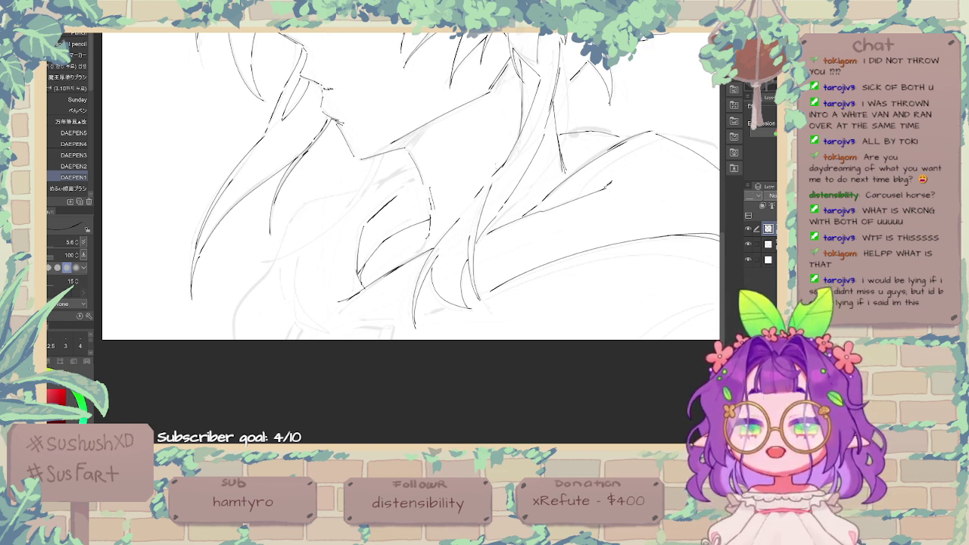
# Step: Ink the collar's front edge from under the chin down to the chest, with short fold lines near the jaw
pyautogui.moveTo(422, 211); pyautogui.dragTo(443, 218)
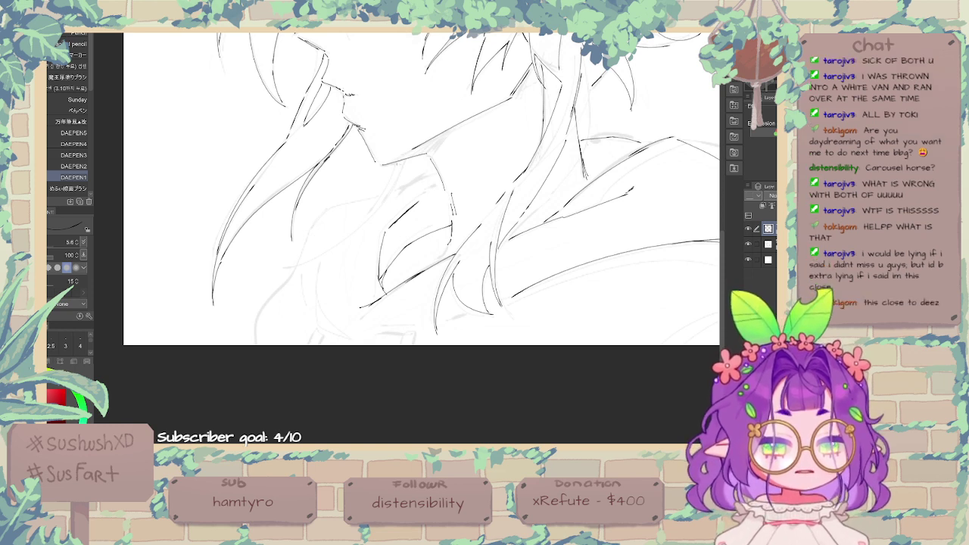
pyautogui.moveTo(397, 162); pyautogui.dragTo(305, 266)
pyautogui.moveTo(370, 221); pyautogui.dragTo(297, 276)
pyautogui.moveTo(390, 202); pyautogui.dragTo(369, 220)
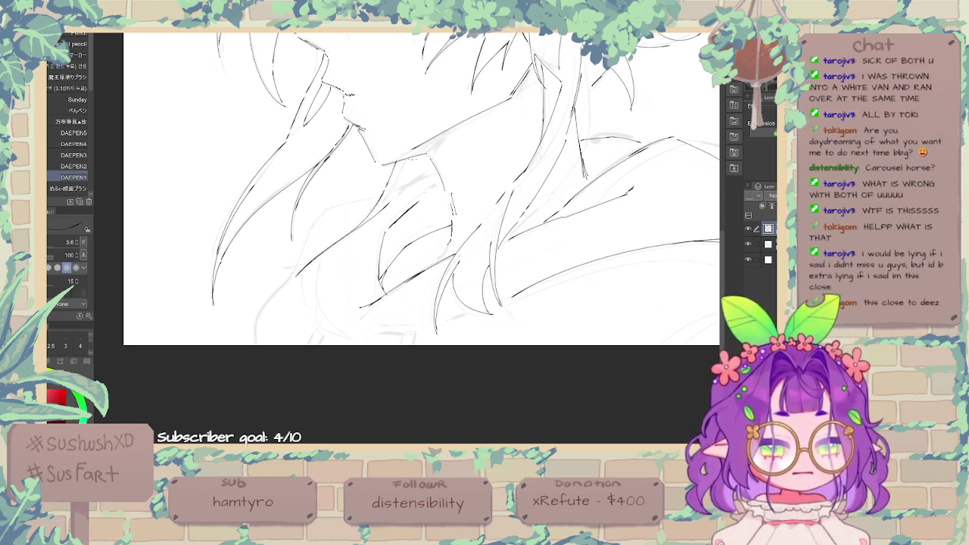
pyautogui.moveTo(413, 159); pyautogui.dragTo(397, 192)
pyautogui.moveTo(414, 163)
pyautogui.mouseDown()
pyautogui.moveTo(394, 194)
pyautogui.moveTo(405, 175)
pyautogui.mouseUp()
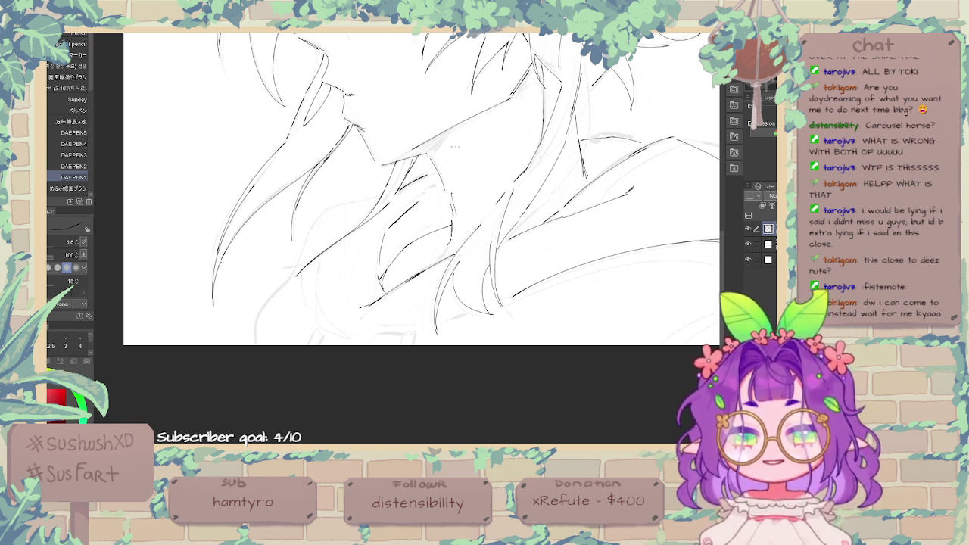
# Step: Ink the front shoulder's contour down to the canvas edge and the short clothing folds inside it
pyautogui.moveTo(340, 208)
pyautogui.mouseDown()
pyautogui.moveTo(374, 199)
pyautogui.moveTo(294, 260)
pyautogui.moveTo(251, 318)
pyautogui.moveTo(255, 346)
pyautogui.mouseUp()
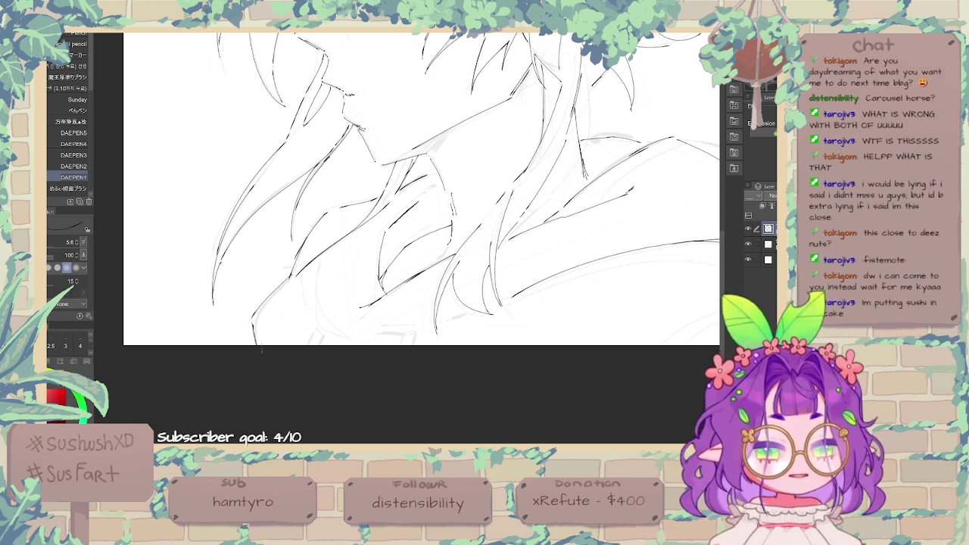
pyautogui.moveTo(314, 284)
pyautogui.mouseDown()
pyautogui.moveTo(311, 330)
pyautogui.moveTo(344, 345)
pyautogui.mouseUp()
pyautogui.hotkey('ctrl', 'z')
pyautogui.hotkey('ctrl', 'z')
pyautogui.moveTo(305, 277)
pyautogui.mouseDown()
pyautogui.moveTo(309, 317)
pyautogui.moveTo(326, 333)
pyautogui.moveTo(312, 312)
pyautogui.mouseUp()
pyautogui.hotkey('ctrl', 'z')
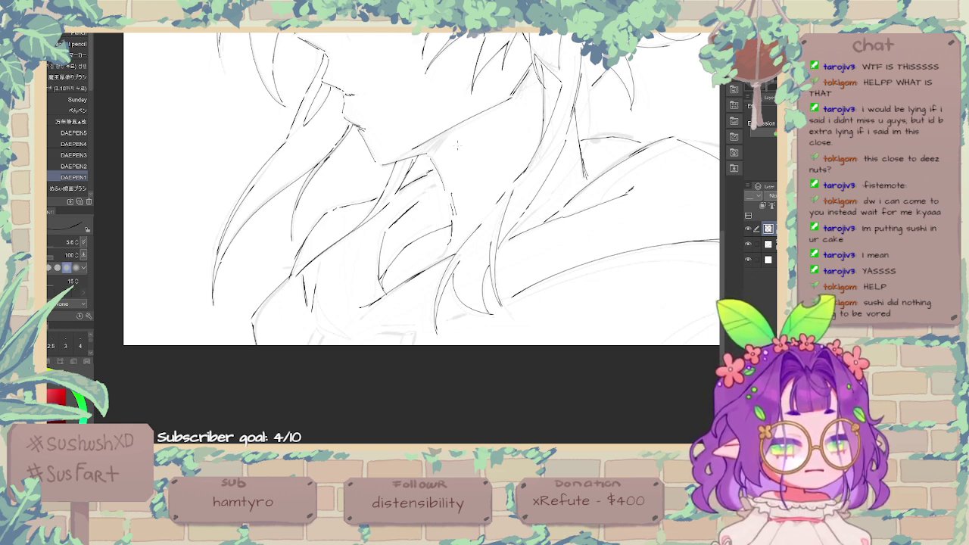
# Step: Ink the small paired strap details along the canvas's lower edge below the collar
pyautogui.moveTo(317, 332)
pyautogui.mouseDown()
pyautogui.moveTo(310, 344)
pyautogui.moveTo(330, 334)
pyautogui.moveTo(323, 345)
pyautogui.mouseUp()
pyautogui.hotkey('ctrl', 'z')
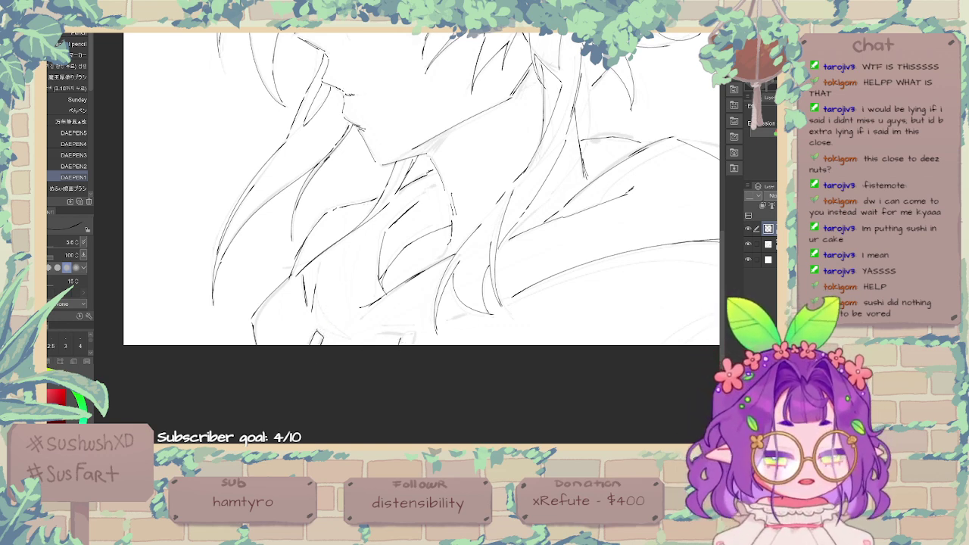
pyautogui.moveTo(398, 345)
pyautogui.mouseDown()
pyautogui.moveTo(402, 332)
pyautogui.moveTo(412, 346)
pyautogui.mouseUp()
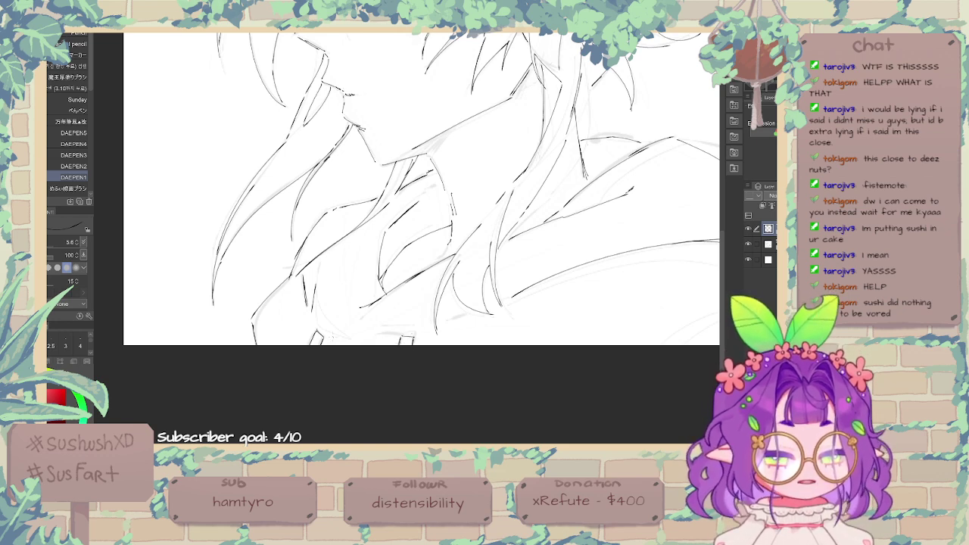
pyautogui.moveTo(331, 337); pyautogui.dragTo(341, 344)
pyautogui.moveTo(416, 337); pyautogui.dragTo(427, 334)
# Step: Ink the outer arm contour and the curved sleeve folds below the back shoulder's seam
pyautogui.moveTo(634, 237); pyautogui.dragTo(520, 229)
pyautogui.moveTo(437, 337)
pyautogui.mouseDown()
pyautogui.moveTo(539, 284)
pyautogui.moveTo(581, 338)
pyautogui.mouseUp()
pyautogui.hotkey('ctrl', 'z')
pyautogui.moveTo(552, 291); pyautogui.dragTo(608, 337)
pyautogui.moveTo(654, 262); pyautogui.dragTo(667, 336)
pyautogui.moveTo(642, 243); pyautogui.dragTo(665, 337)
pyautogui.moveTo(558, 266)
pyautogui.mouseDown()
pyautogui.moveTo(620, 291)
pyautogui.moveTo(658, 337)
pyautogui.mouseUp()
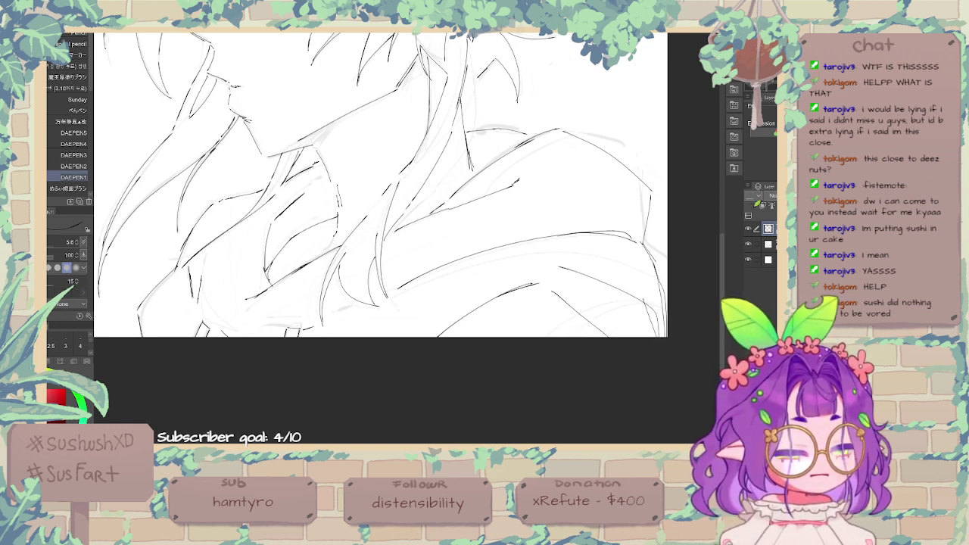
pyautogui.moveTo(576, 306); pyautogui.dragTo(604, 337)
pyautogui.moveTo(513, 301); pyautogui.dragTo(451, 337)
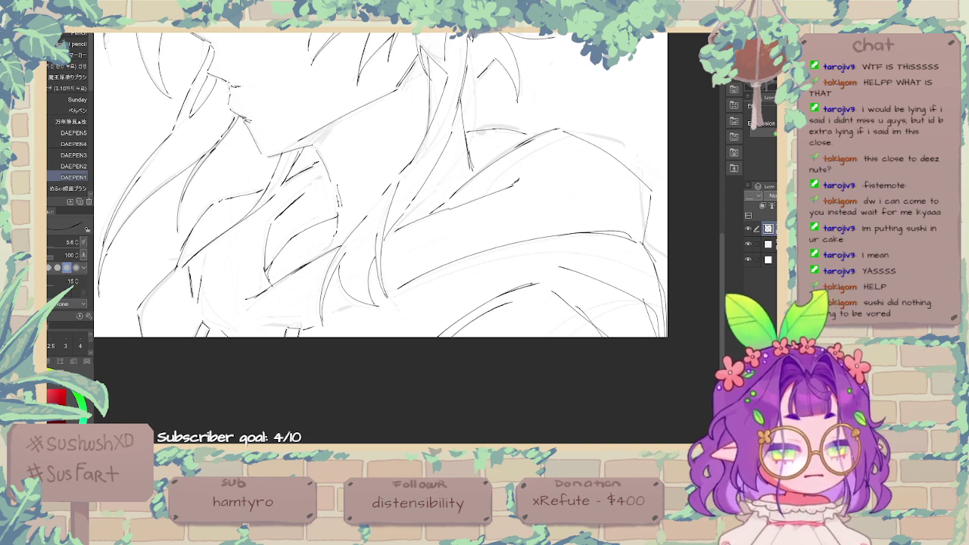
# Step: Transform the line art layer by pulling its upper-left corner slightly inward and down, and apply the change
pyautogui.hotkey('ctrl', '-')
pyautogui.moveTo(562, 184)
pyautogui.mouseDown()
pyautogui.moveTo(583, 366)
pyautogui.moveTo(578, 338)
pyautogui.mouseUp()
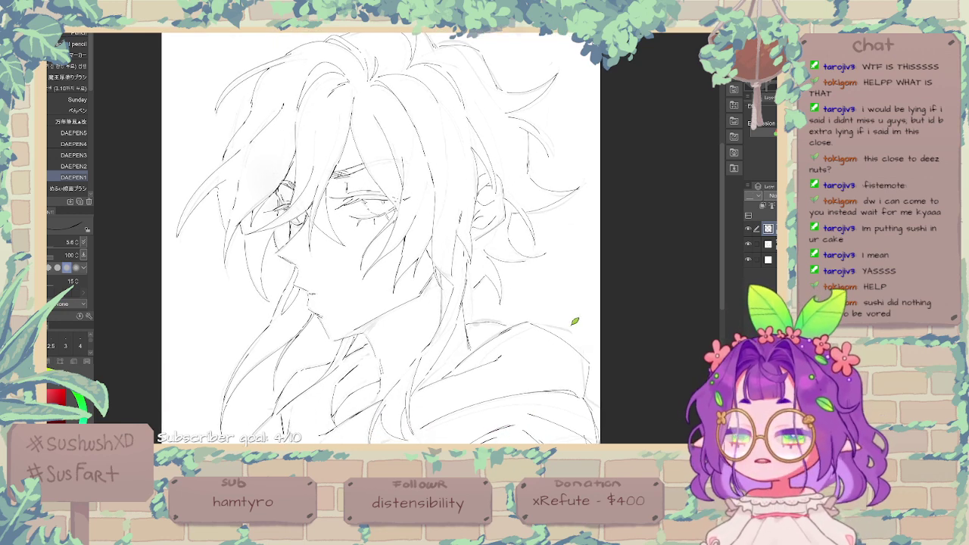
pyautogui.hotkey('ctrl', 't')
pyautogui.moveTo(175, 33); pyautogui.dragTo(180, 48)
pyautogui.moveTo(394, 248); pyautogui.dragTo(437, 212)
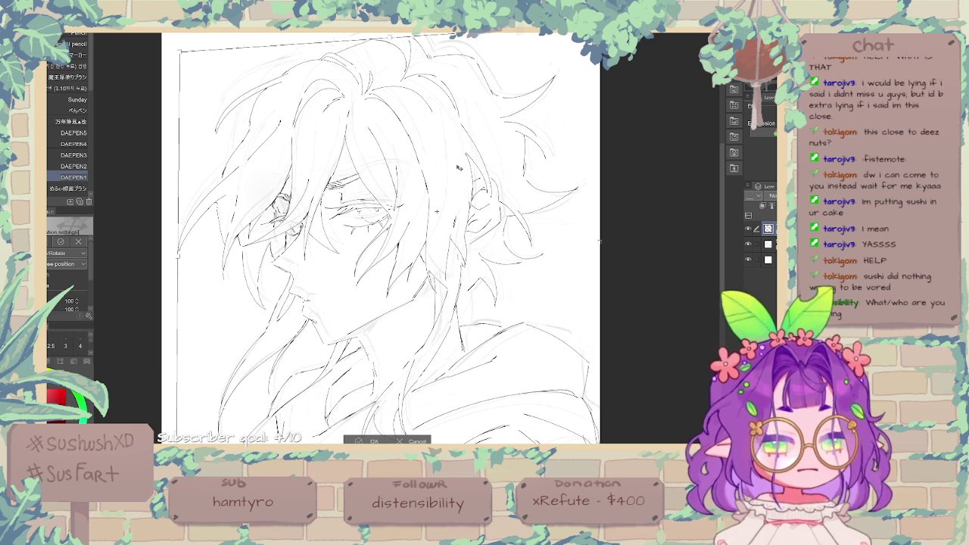
pyautogui.click(374, 440)
pyautogui.moveTo(428, 335); pyautogui.dragTo(449, 257)
pyautogui.moveTo(403, 180); pyautogui.dragTo(392, 269)
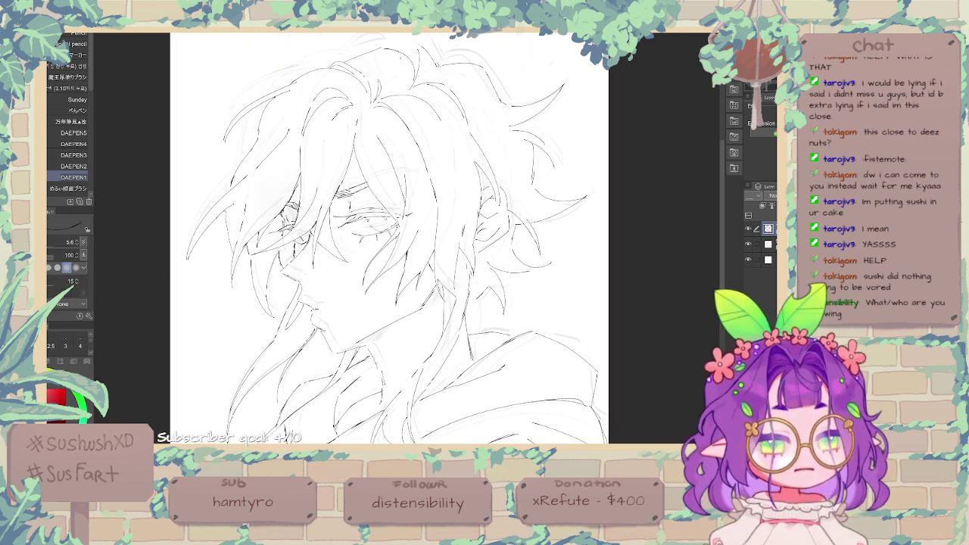
# Step: Ink the outer hair strands arching over the crown of the head
pyautogui.moveTo(391, 47)
pyautogui.mouseDown()
pyautogui.moveTo(414, 46)
pyautogui.moveTo(320, 59)
pyautogui.moveTo(368, 52)
pyautogui.mouseUp()
pyautogui.hotkey('ctrl', 'z')
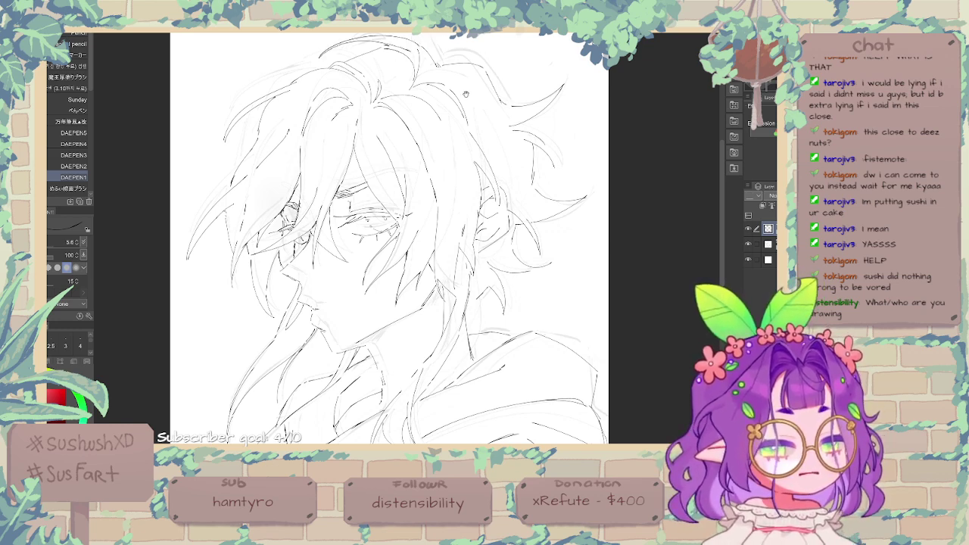
pyautogui.moveTo(466, 96); pyautogui.dragTo(486, 127)
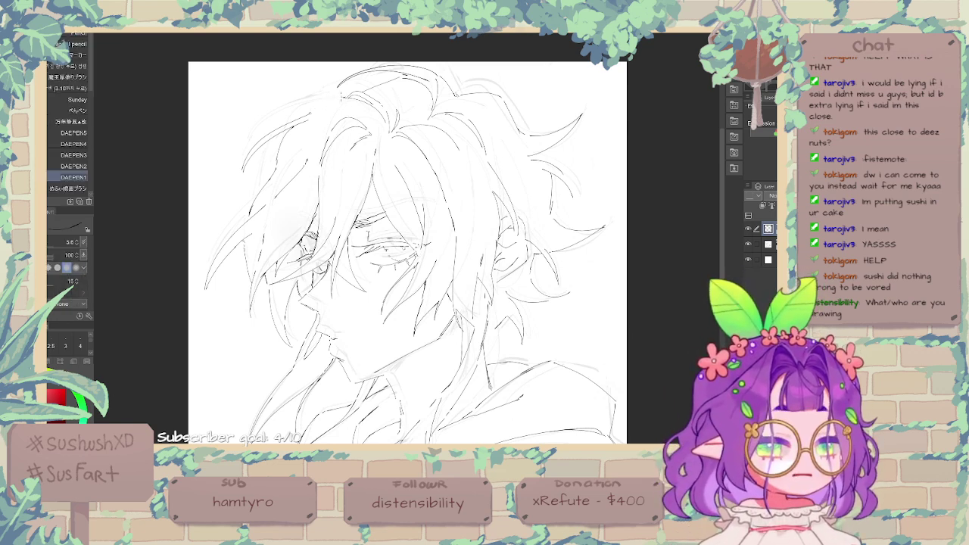
pyautogui.press('e')
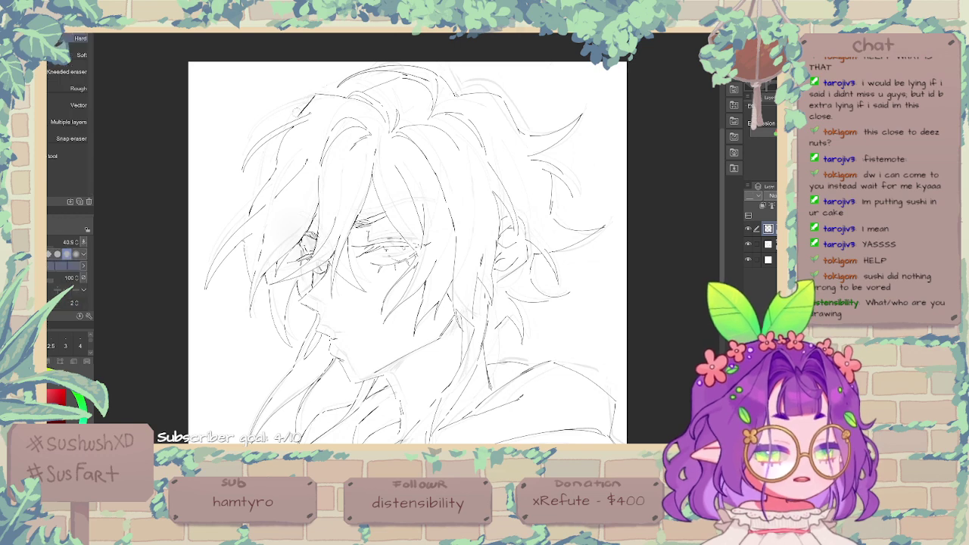
pyautogui.press('p')
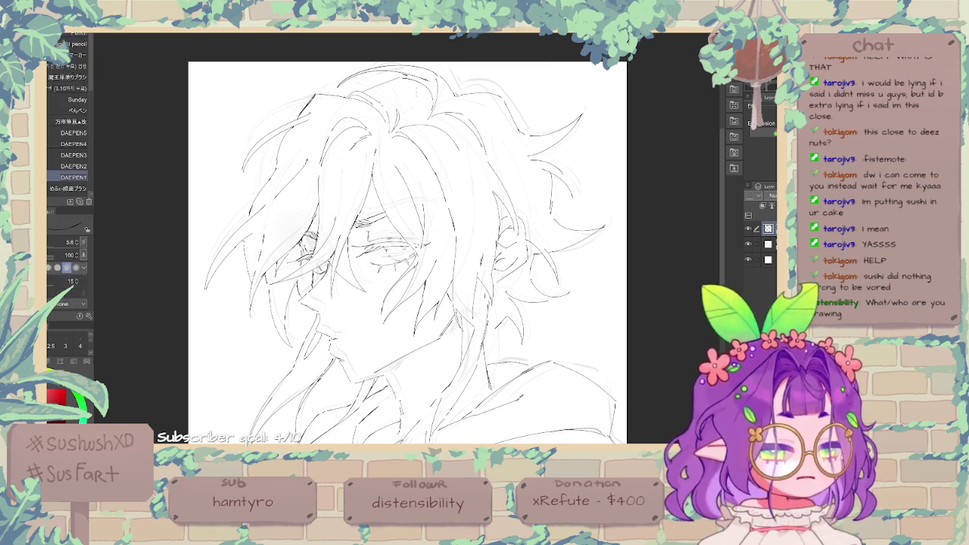
pyautogui.press('e')
pyautogui.press('p')
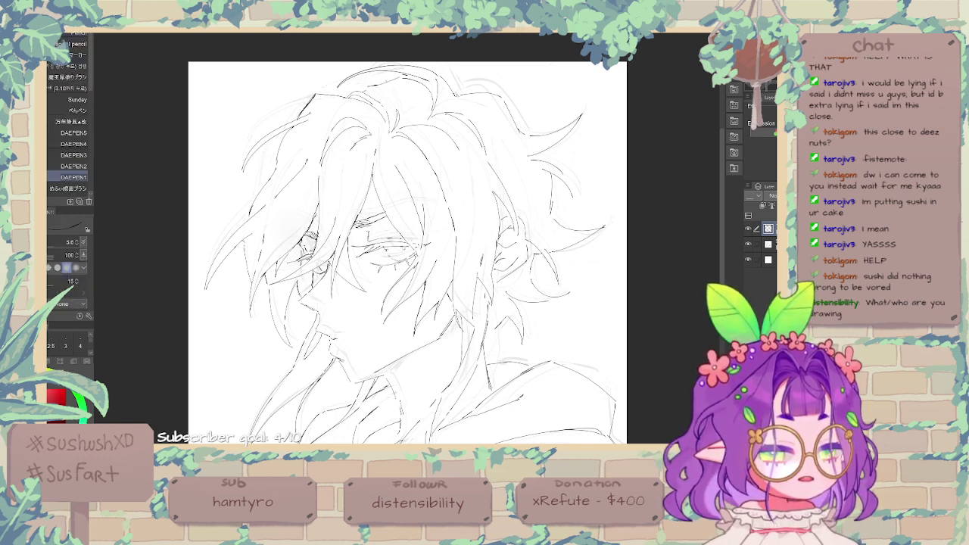
pyautogui.moveTo(523, 187); pyautogui.dragTo(514, 159)
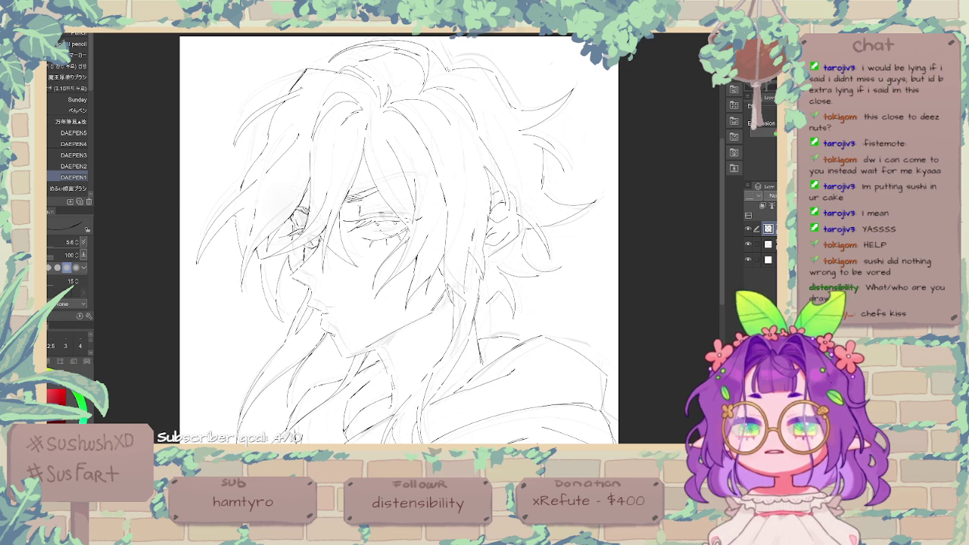
# Step: Ink the ear's cuff and the beaded chain earring running along the ear's rim down to the lobe
pyautogui.hotkey('ctrl', '+')
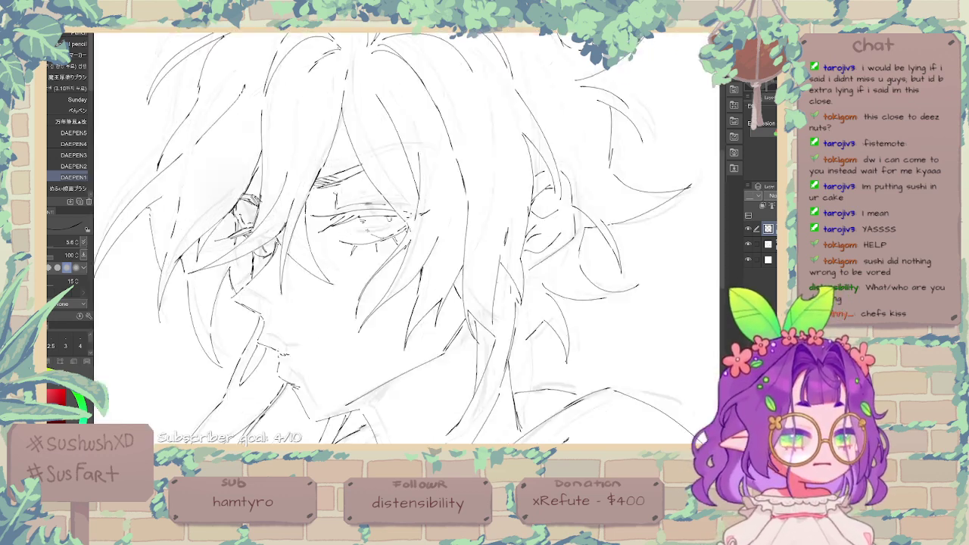
pyautogui.moveTo(612, 252)
pyautogui.mouseDown()
pyautogui.moveTo(537, 211)
pyautogui.moveTo(485, 206)
pyautogui.mouseUp()
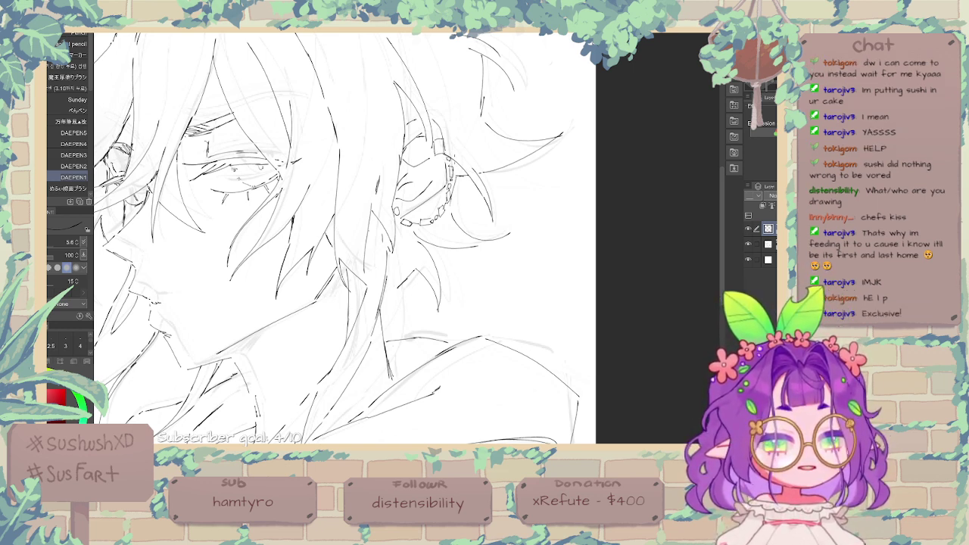
pyautogui.press('e')
pyautogui.press('p')
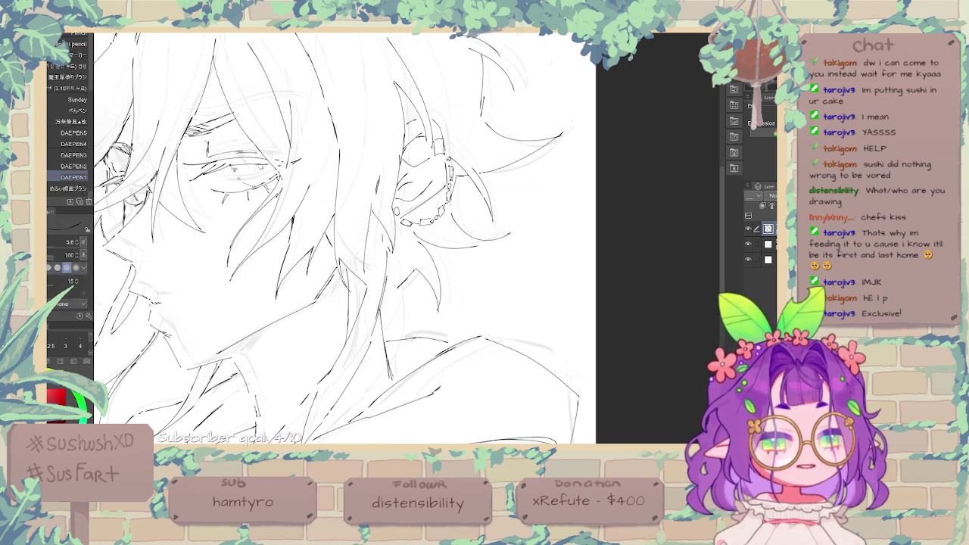
pyautogui.moveTo(447, 155); pyautogui.dragTo(450, 162)
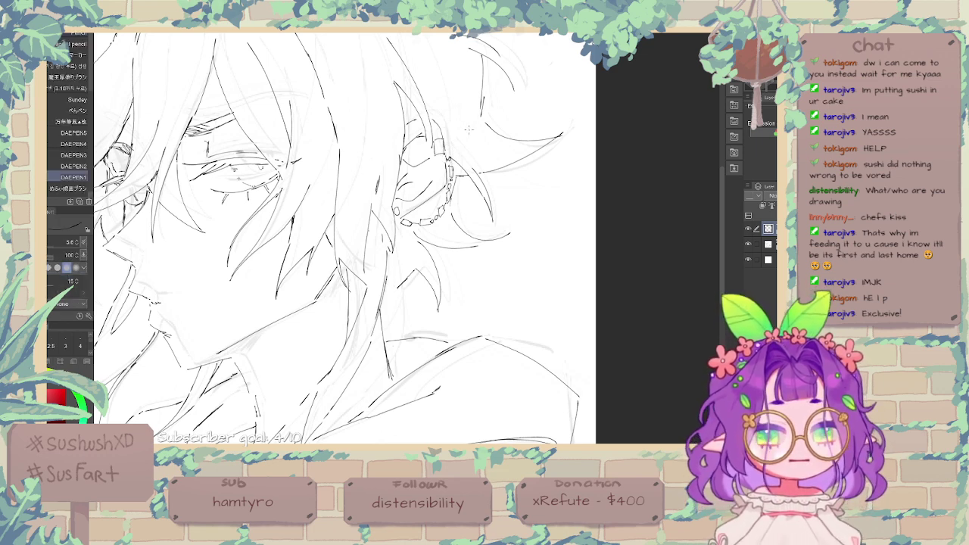
pyautogui.moveTo(501, 189); pyautogui.dragTo(561, 144)
pyautogui.moveTo(452, 243); pyautogui.dragTo(449, 251)
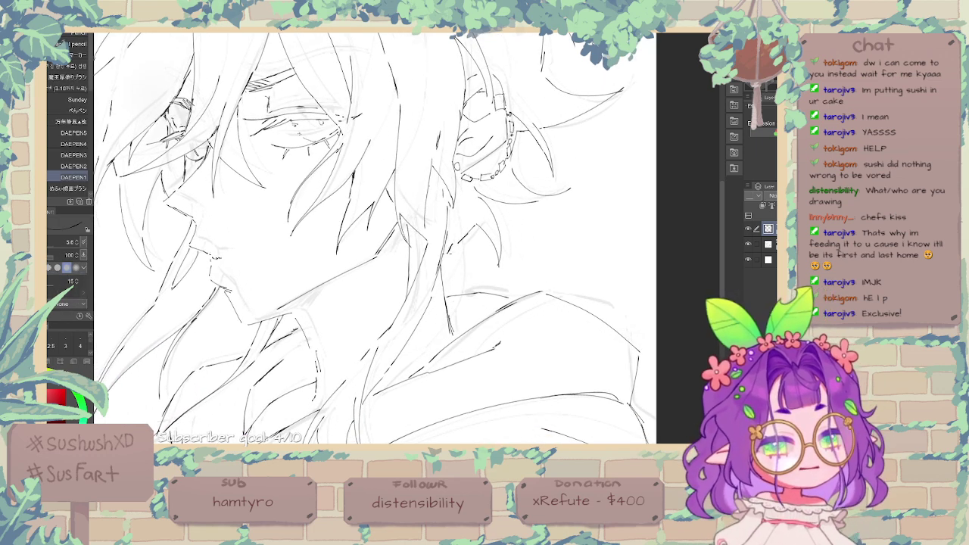
# Step: Hide the rough sketch layer so only the clean line art shows
pyautogui.scroll(-2, 354, 219)
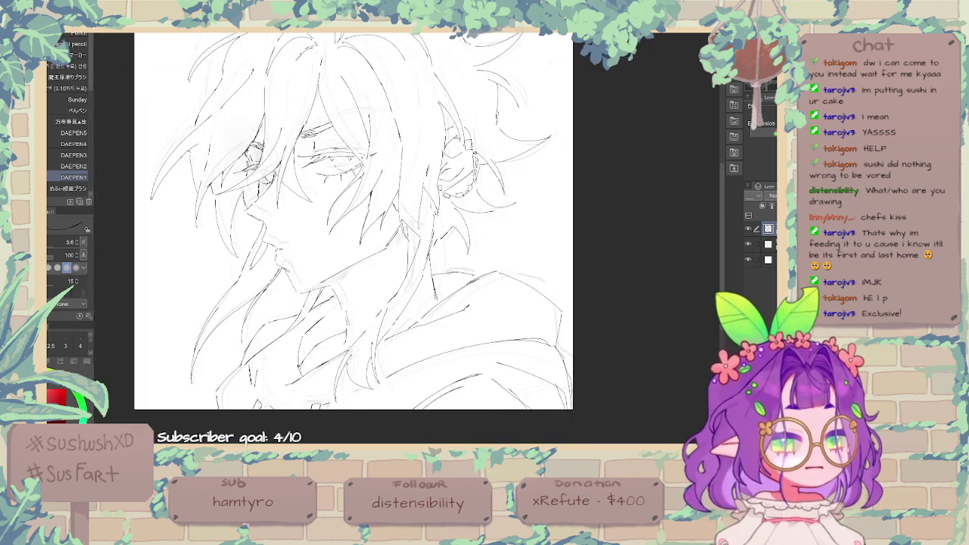
pyautogui.click(748, 244)
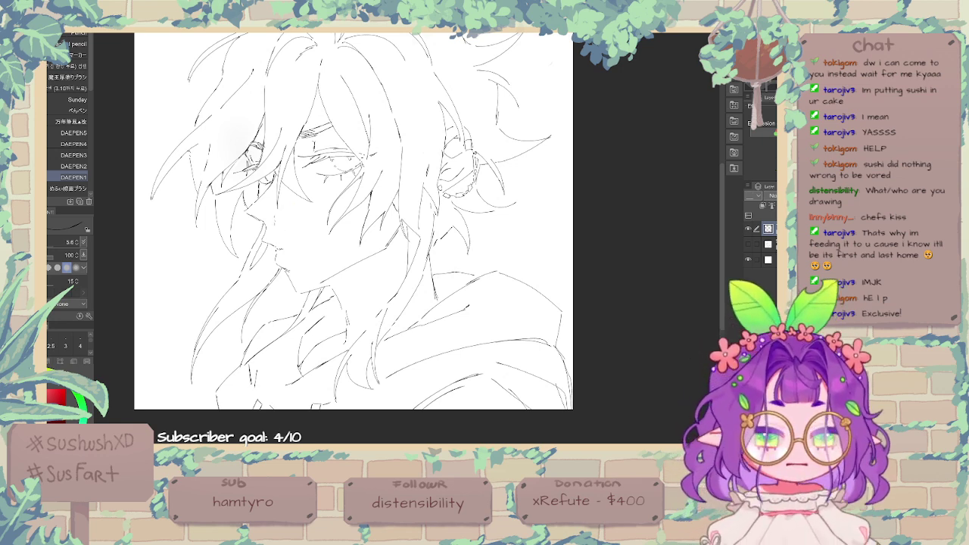
pyautogui.moveTo(501, 181); pyautogui.dragTo(487, 190)
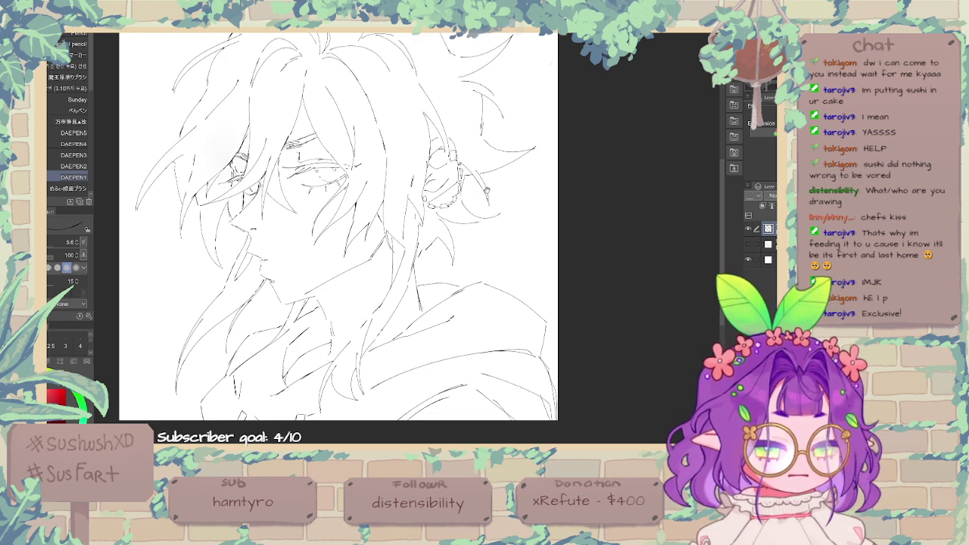
pyautogui.moveTo(530, 137); pyautogui.dragTo(591, 198)
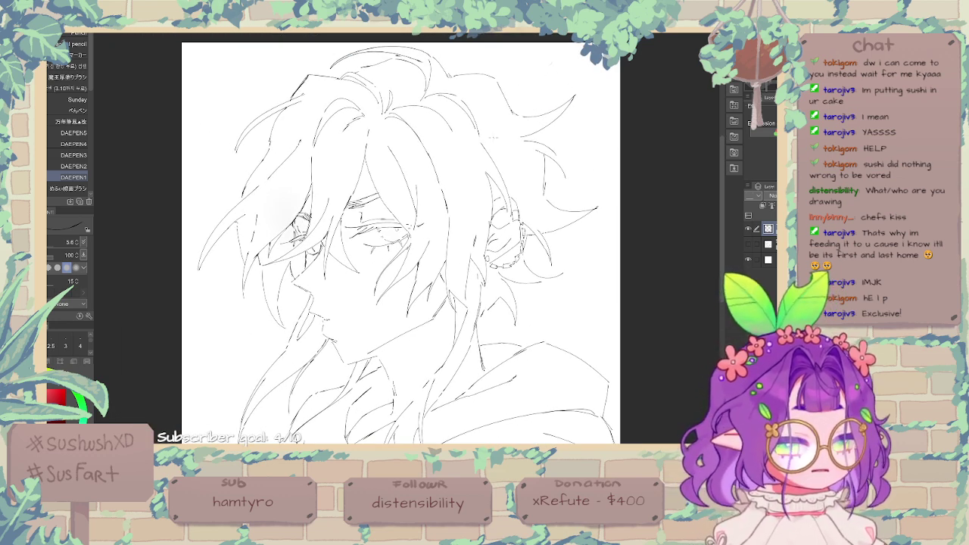
# Step: Clean up the hair between the crown and the ear and ink a long strand running down there
pyautogui.moveTo(486, 133); pyautogui.dragTo(517, 161)
pyautogui.press('e')
pyautogui.moveTo(431, 96)
pyautogui.mouseDown()
pyautogui.moveTo(455, 99)
pyautogui.moveTo(472, 117)
pyautogui.moveTo(449, 102)
pyautogui.moveTo(455, 179)
pyautogui.mouseUp()
pyautogui.press('p')
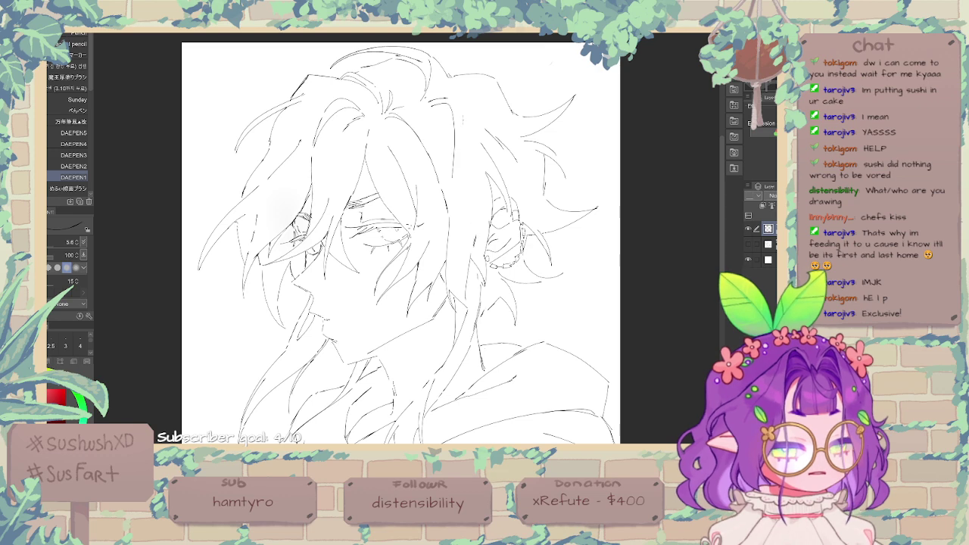
pyautogui.moveTo(454, 105); pyautogui.dragTo(453, 184)
pyautogui.moveTo(513, 277); pyautogui.dragTo(526, 236)
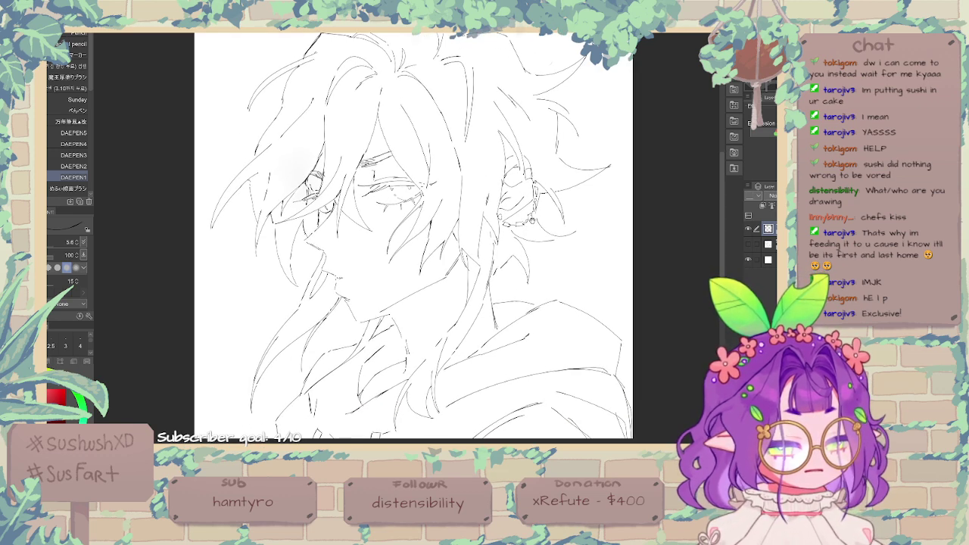
# Step: Set the line art as the reference layer, and add a new layer placed directly beneath it
pyautogui.click(773, 205)
pyautogui.hotkey('ctrl', 'shift', 'n')
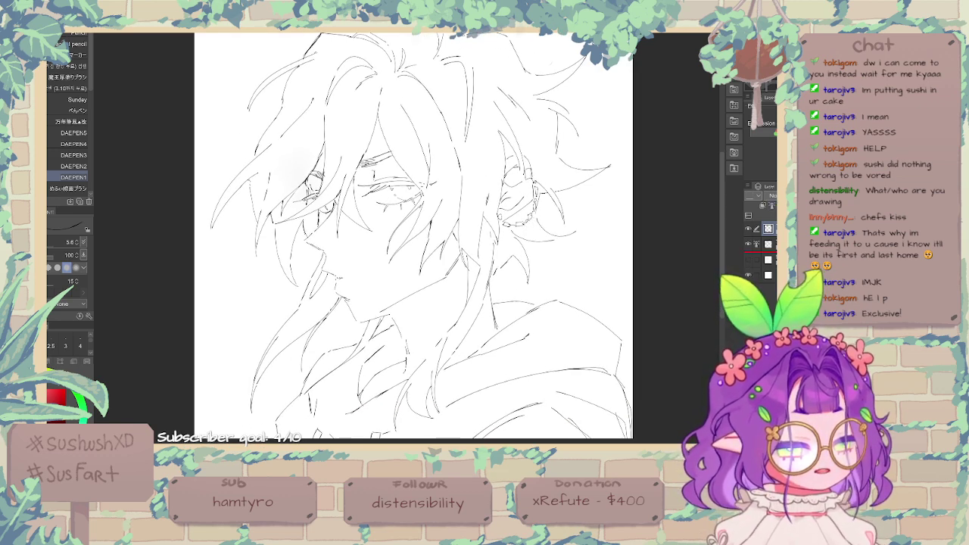
pyautogui.moveTo(769, 248); pyautogui.dragTo(769, 251)
pyautogui.moveTo(581, 203); pyautogui.dragTo(565, 140)
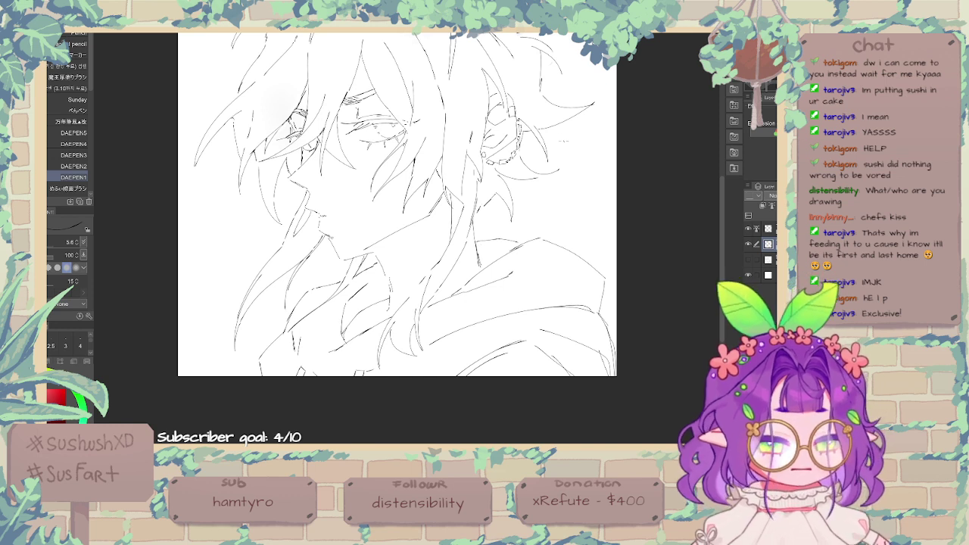
# Step: With the DAEPEN3 brush, paint a coral-red base inside the face's front profile from below the far eye past the nose
pyautogui.click(73, 154)
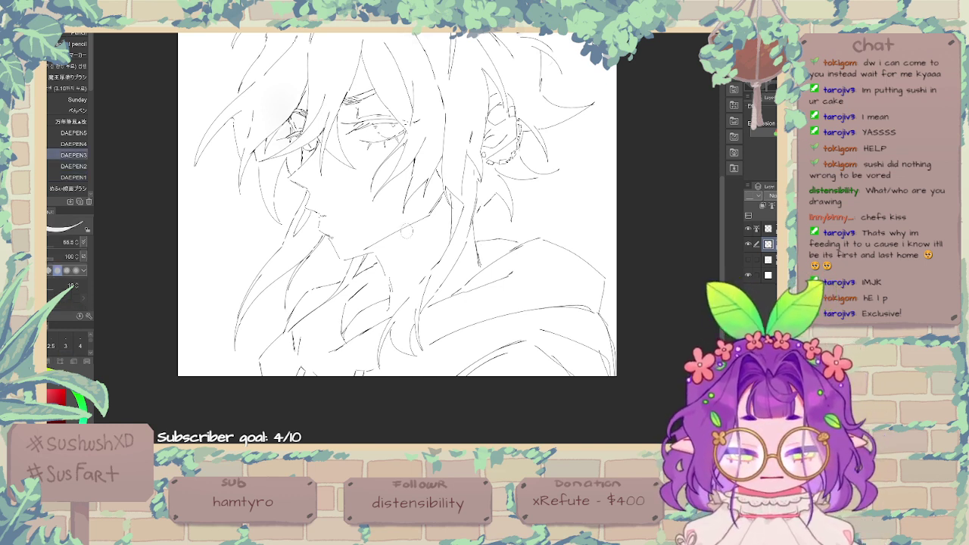
pyautogui.moveTo(289, 155)
pyautogui.mouseDown()
pyautogui.moveTo(299, 183)
pyautogui.moveTo(327, 135)
pyautogui.moveTo(303, 177)
pyautogui.moveTo(296, 167)
pyautogui.moveTo(316, 189)
pyautogui.moveTo(300, 213)
pyautogui.moveTo(313, 169)
pyautogui.mouseUp()
pyautogui.hotkey('ctrl', 'z')
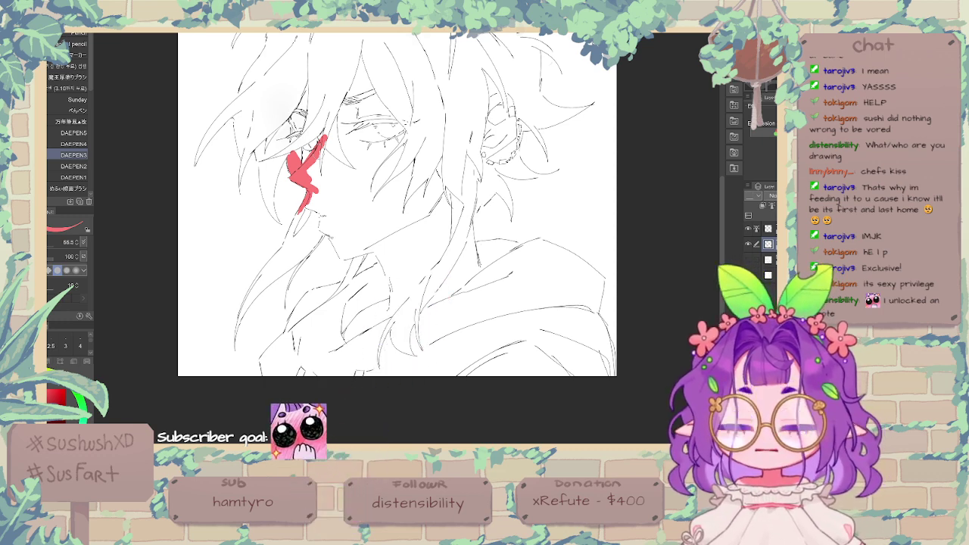
pyautogui.moveTo(304, 207)
pyautogui.mouseDown()
pyautogui.moveTo(286, 247)
pyautogui.moveTo(315, 212)
pyautogui.moveTo(293, 244)
pyautogui.mouseUp()
pyautogui.hotkey('ctrl', 'z')
pyautogui.moveTo(309, 210)
pyautogui.mouseDown()
pyautogui.moveTo(315, 199)
pyautogui.moveTo(319, 210)
pyautogui.mouseUp()
pyautogui.hotkey('ctrl', 'z')
pyautogui.hotkey('ctrl', 'z')
pyautogui.hotkey('ctrl', 'z')
# Step: Trace both edges of the long front hair lock in coral red, from beside the lips down to its tip
pyautogui.moveTo(314, 244)
pyautogui.mouseDown()
pyautogui.moveTo(355, 182)
pyautogui.moveTo(322, 194)
pyautogui.moveTo(290, 242)
pyautogui.mouseUp()
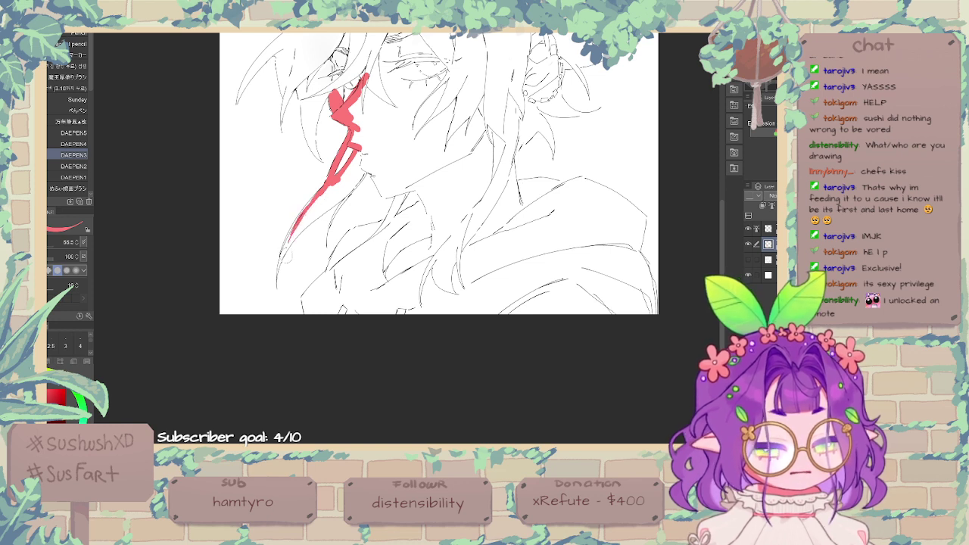
pyautogui.moveTo(311, 201); pyautogui.dragTo(277, 270)
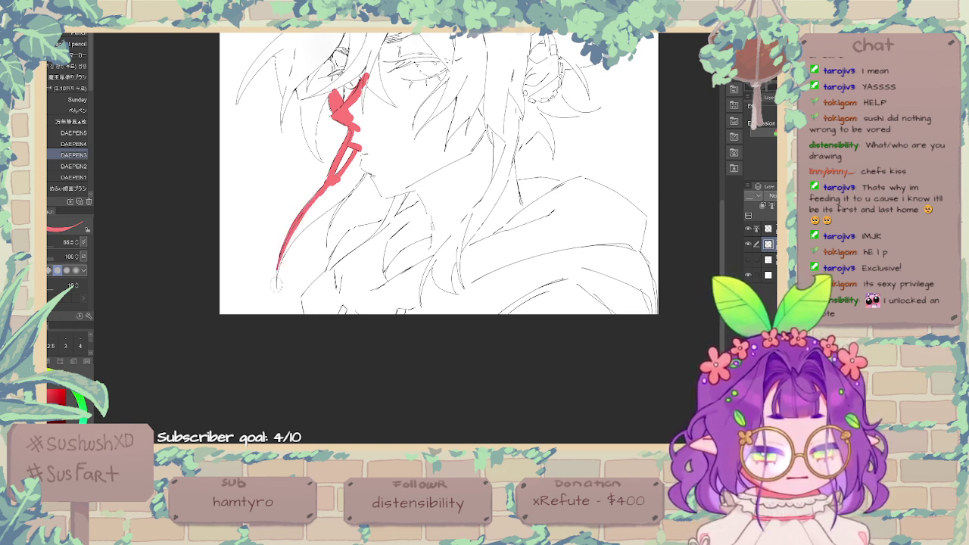
pyautogui.moveTo(309, 225)
pyautogui.mouseDown()
pyautogui.moveTo(277, 283)
pyautogui.moveTo(295, 231)
pyautogui.moveTo(373, 163)
pyautogui.mouseUp()
pyautogui.hotkey('ctrl', 'z')
pyautogui.hotkey('ctrl', 'z')
pyautogui.hotkey('ctrl', 'z')
pyautogui.hotkey('ctrl', 'z')
pyautogui.moveTo(344, 196)
pyautogui.mouseDown()
pyautogui.moveTo(370, 168)
pyautogui.moveTo(343, 195)
pyautogui.moveTo(356, 188)
pyautogui.mouseUp()
pyautogui.moveTo(359, 146); pyautogui.dragTo(365, 150)
pyautogui.hotkey('ctrl', 'z')
pyautogui.hotkey('ctrl', 'z')
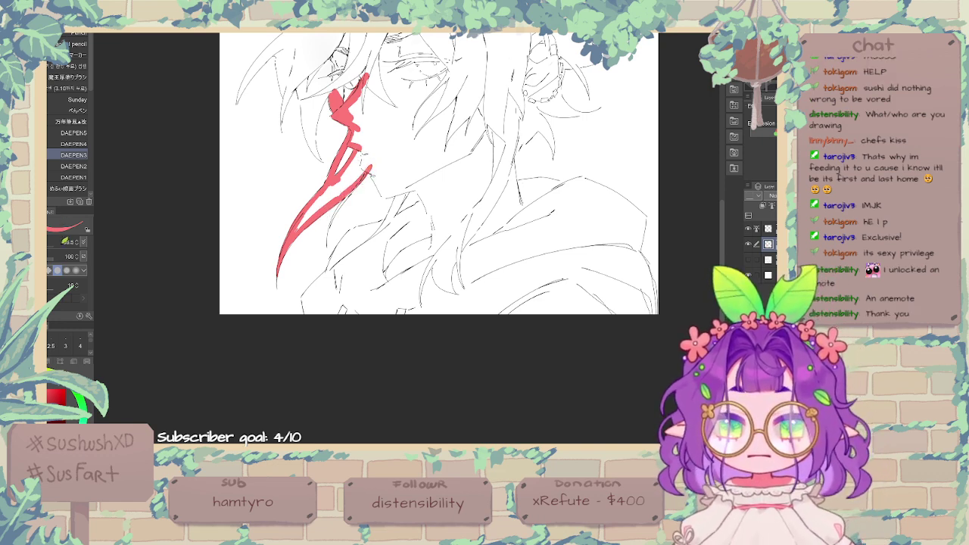
# Step: With the brush reduced to about 35, trace the thin inner strand, the chin and the front collar edge down to the canvas border in red
pyautogui.press('[')
pyautogui.press('[')
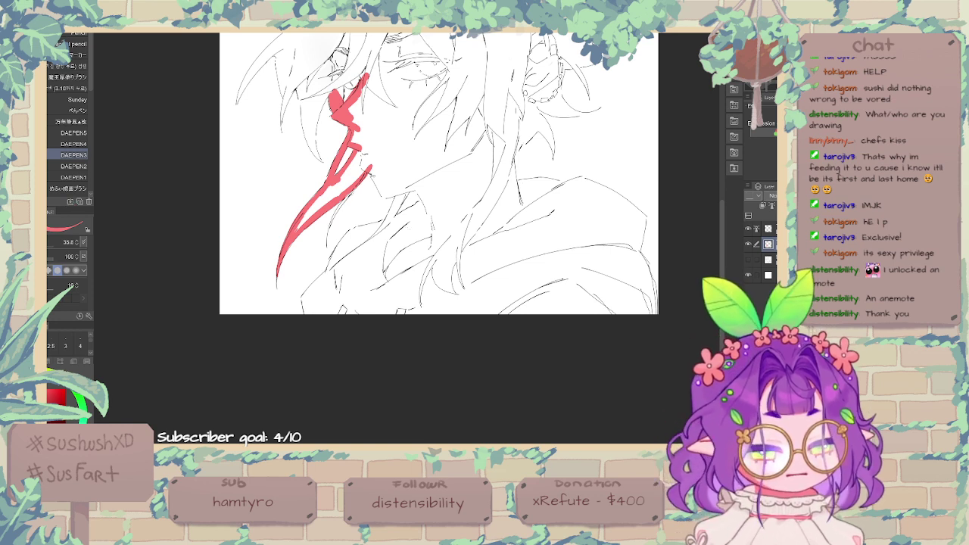
pyautogui.moveTo(347, 199); pyautogui.dragTo(331, 220)
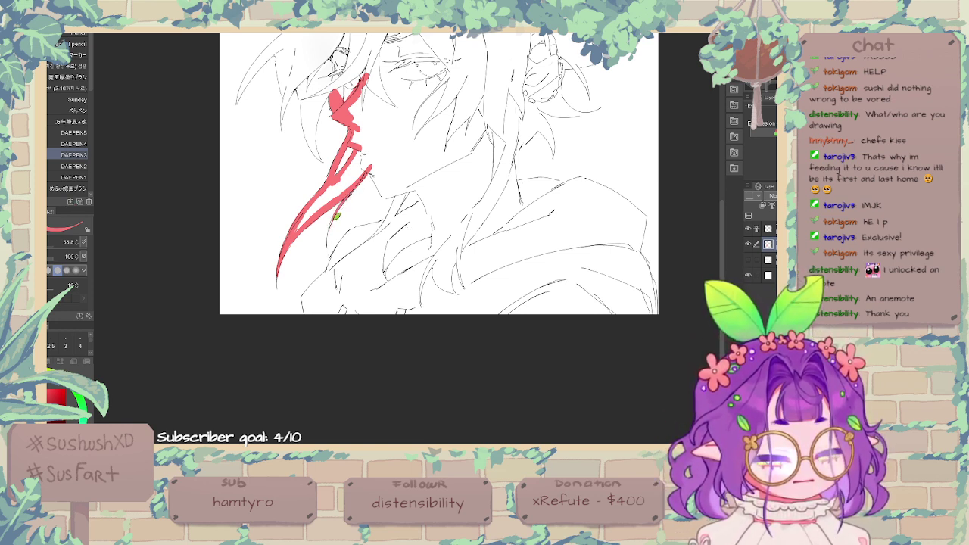
pyautogui.moveTo(333, 216); pyautogui.dragTo(327, 252)
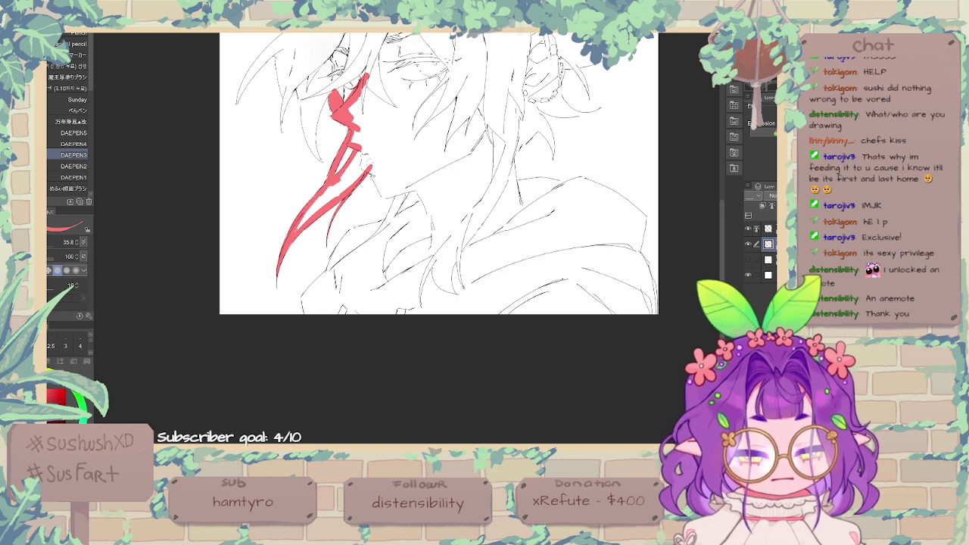
pyautogui.moveTo(370, 172)
pyautogui.mouseDown()
pyautogui.moveTo(384, 198)
pyautogui.moveTo(420, 188)
pyautogui.moveTo(378, 230)
pyautogui.mouseUp()
pyautogui.moveTo(406, 196)
pyautogui.mouseDown()
pyautogui.moveTo(377, 231)
pyautogui.moveTo(391, 212)
pyautogui.moveTo(430, 192)
pyautogui.moveTo(354, 231)
pyautogui.moveTo(334, 265)
pyautogui.mouseUp()
pyautogui.moveTo(346, 231)
pyautogui.mouseDown()
pyautogui.moveTo(322, 289)
pyautogui.moveTo(303, 301)
pyautogui.moveTo(306, 314)
pyautogui.moveTo(310, 302)
pyautogui.mouseUp()
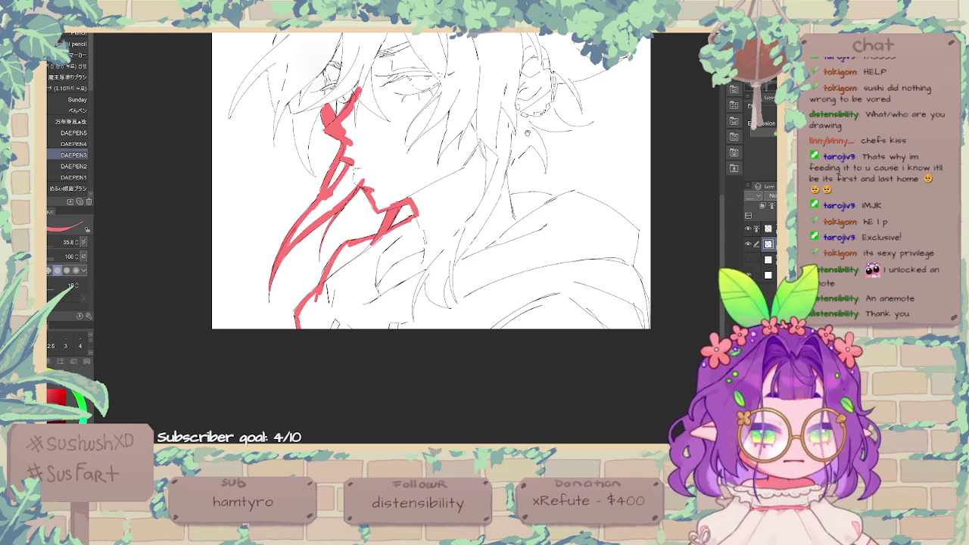
# Step: Trace the curved hair lock hanging in front of the far cheek in coral red down to its pointed tip
pyautogui.moveTo(527, 134); pyautogui.dragTo(514, 220)
pyautogui.moveTo(294, 218); pyautogui.dragTo(297, 259)
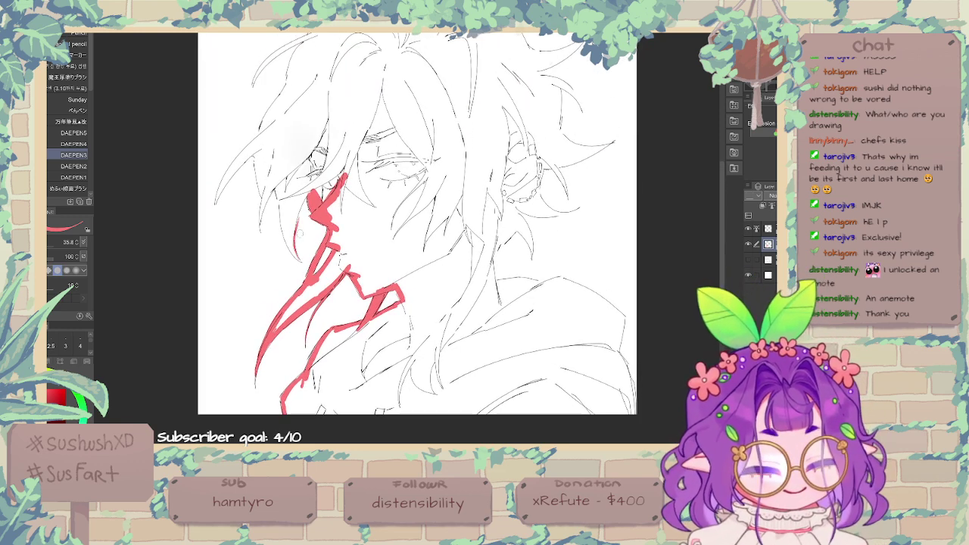
pyautogui.hotkey('ctrl', 'z')
pyautogui.moveTo(308, 194)
pyautogui.mouseDown()
pyautogui.moveTo(294, 234)
pyautogui.moveTo(302, 261)
pyautogui.mouseUp()
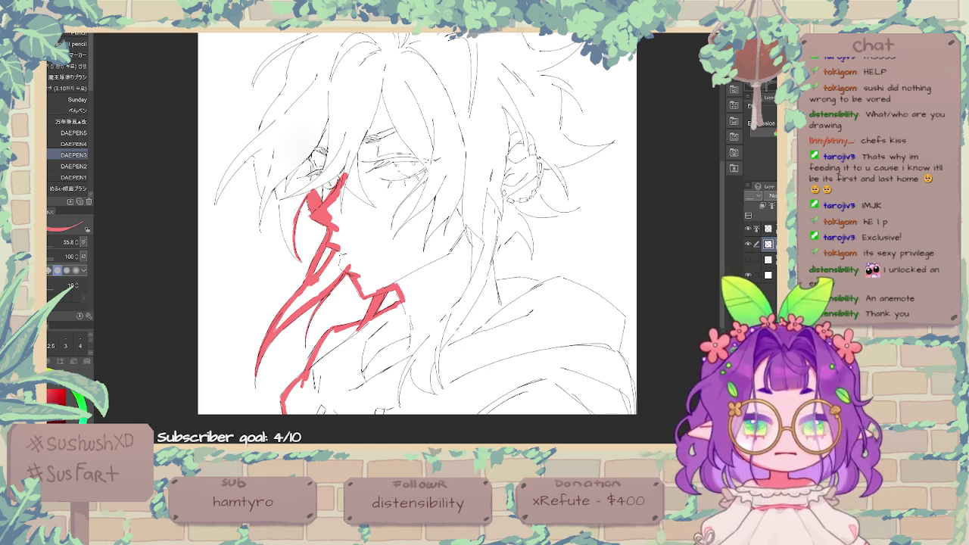
pyautogui.moveTo(274, 181); pyautogui.dragTo(290, 247)
pyautogui.moveTo(279, 211); pyautogui.dragTo(300, 263)
pyautogui.moveTo(471, 125); pyautogui.dragTo(501, 141)
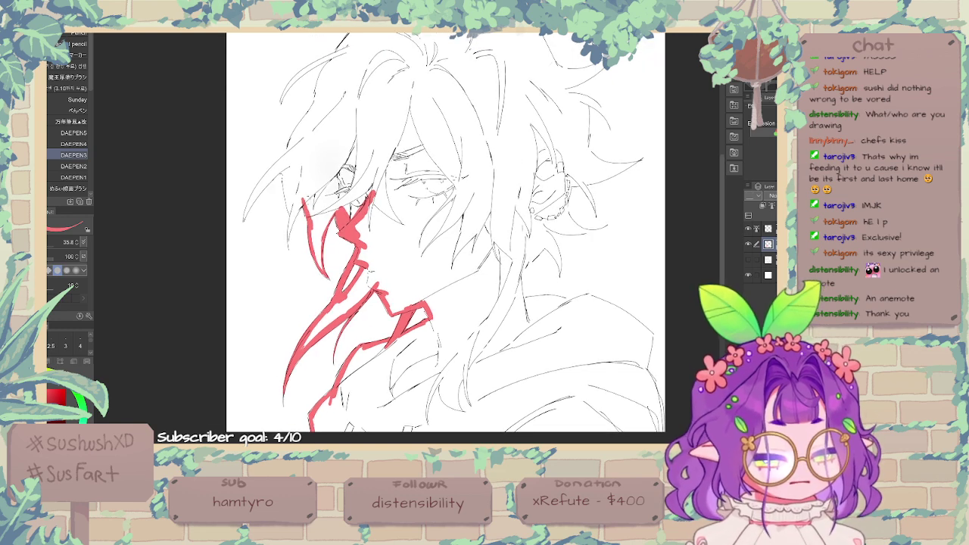
# Step: Trace the outermost front hair spikes beside the far cheek lock in coral red, from their tips up to their roots
pyautogui.moveTo(291, 238); pyautogui.dragTo(306, 199)
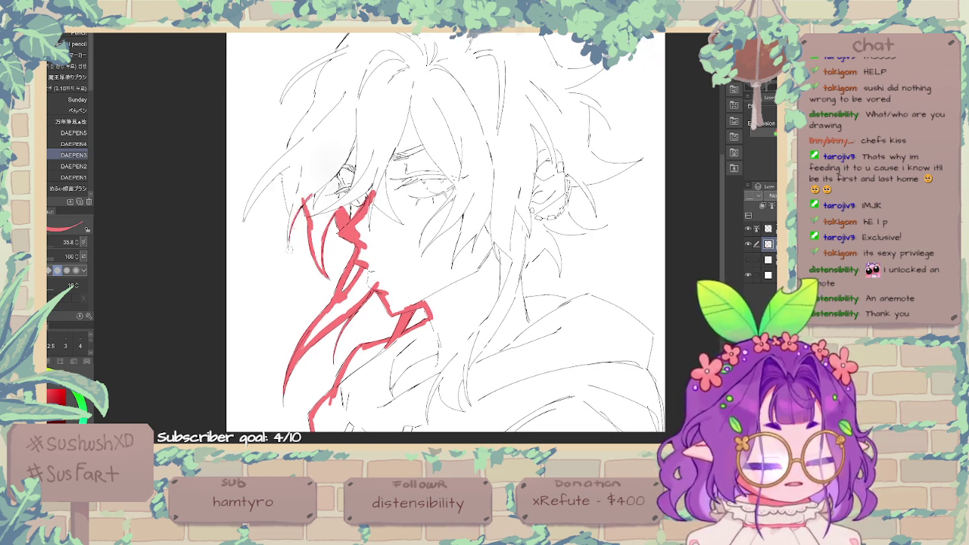
pyautogui.moveTo(289, 251); pyautogui.dragTo(304, 197)
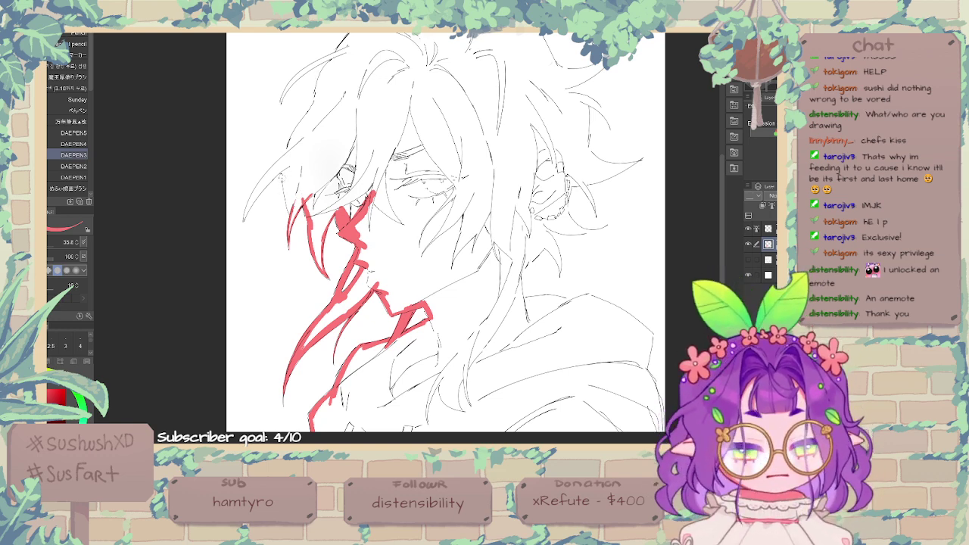
pyautogui.moveTo(284, 170)
pyautogui.mouseDown()
pyautogui.moveTo(293, 218)
pyautogui.moveTo(283, 164)
pyautogui.mouseUp()
pyautogui.hotkey('ctrl', 'z')
pyautogui.moveTo(242, 224); pyautogui.dragTo(285, 165)
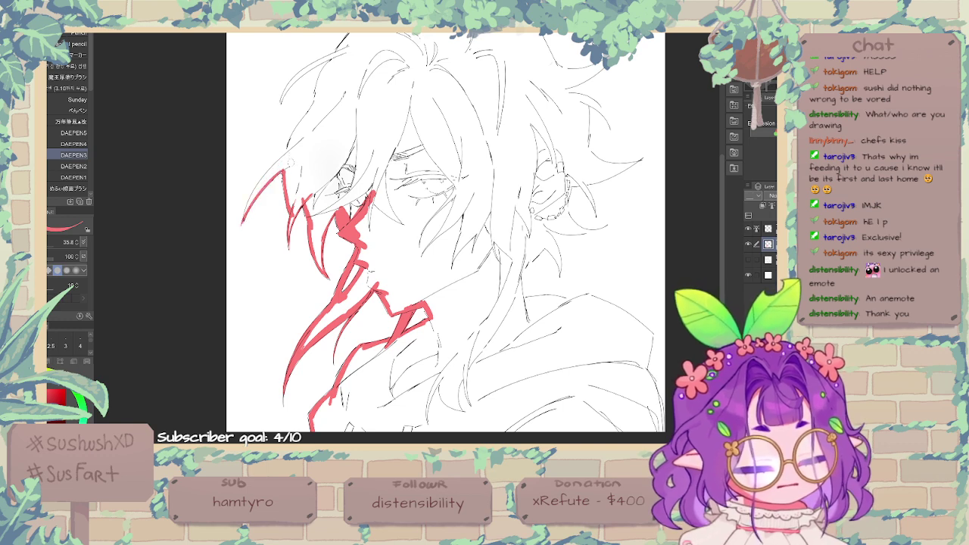
pyautogui.moveTo(242, 223); pyautogui.dragTo(280, 162)
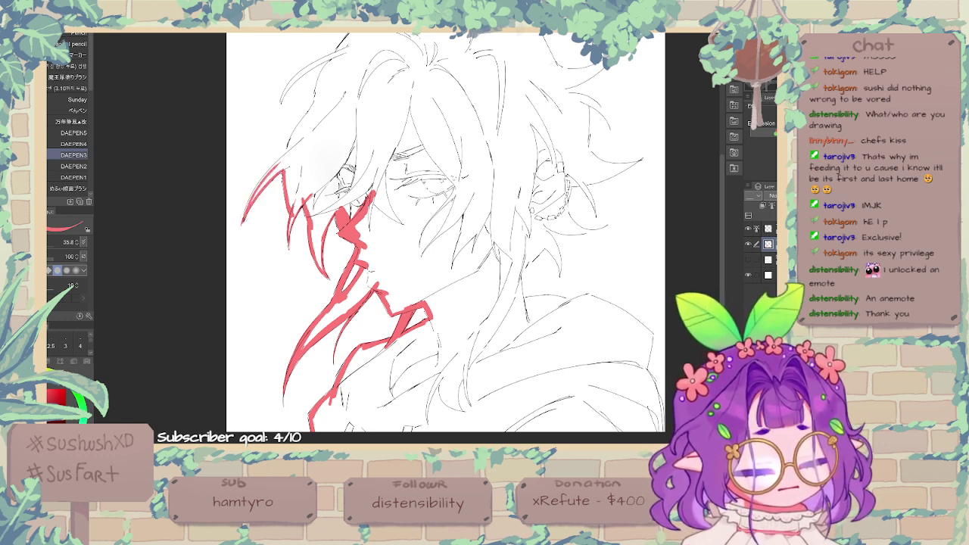
# Step: Trace the outer hair edge beside the far cheek in coral red, up past its spikes to the upper strand near the crown
pyautogui.moveTo(243, 218)
pyautogui.mouseDown()
pyautogui.moveTo(270, 173)
pyautogui.moveTo(259, 182)
pyautogui.moveTo(309, 139)
pyautogui.mouseUp()
pyautogui.moveTo(271, 169); pyautogui.dragTo(309, 139)
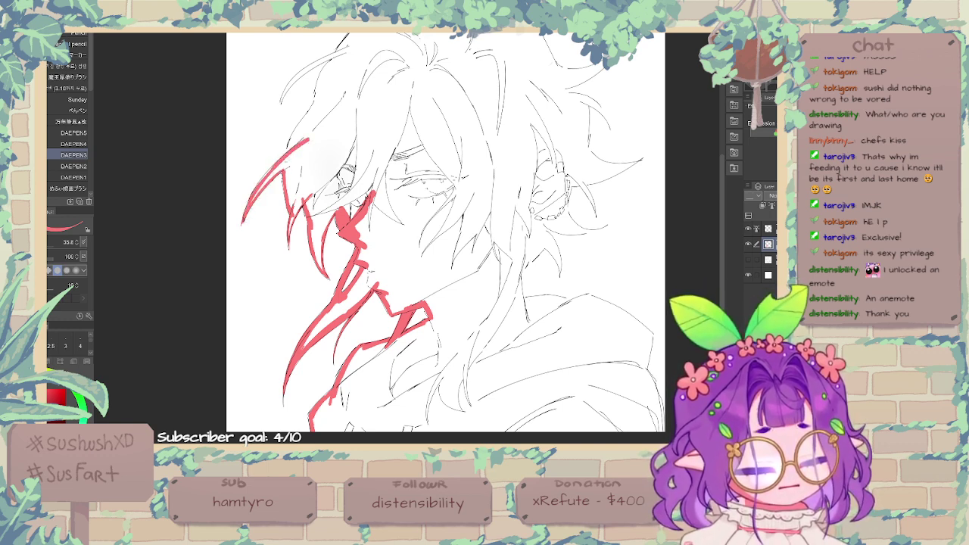
pyautogui.moveTo(258, 184)
pyautogui.mouseDown()
pyautogui.moveTo(294, 152)
pyautogui.moveTo(312, 107)
pyautogui.mouseUp()
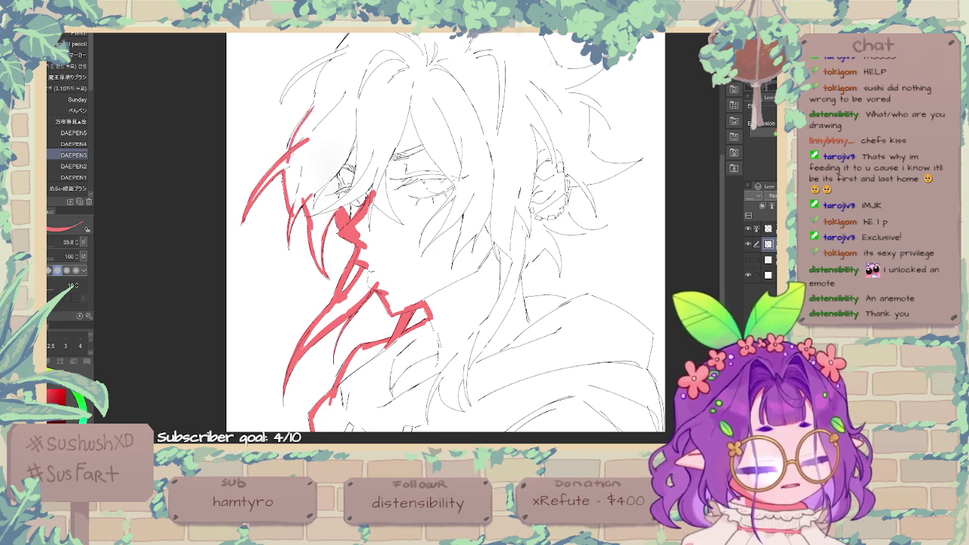
pyautogui.moveTo(288, 155); pyautogui.dragTo(320, 99)
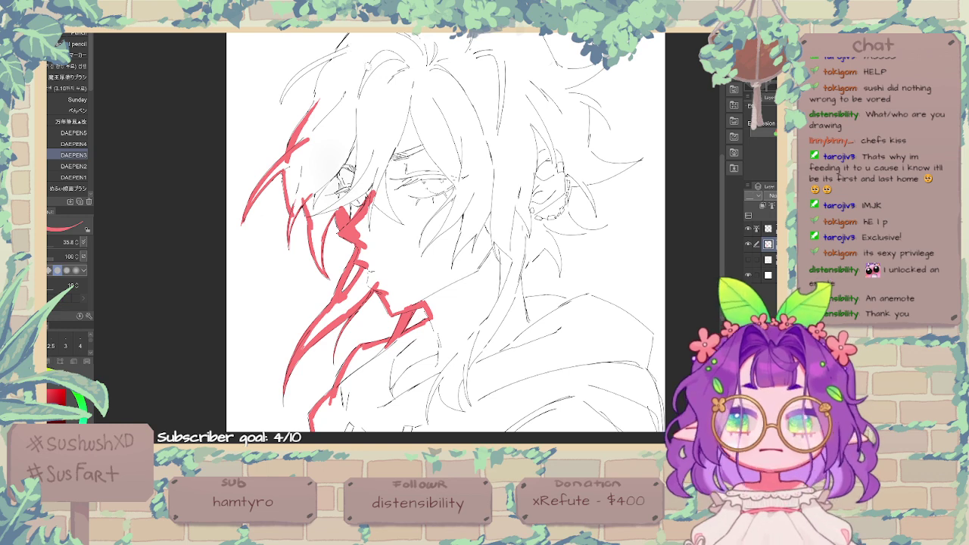
pyautogui.moveTo(452, 79); pyautogui.dragTo(461, 117)
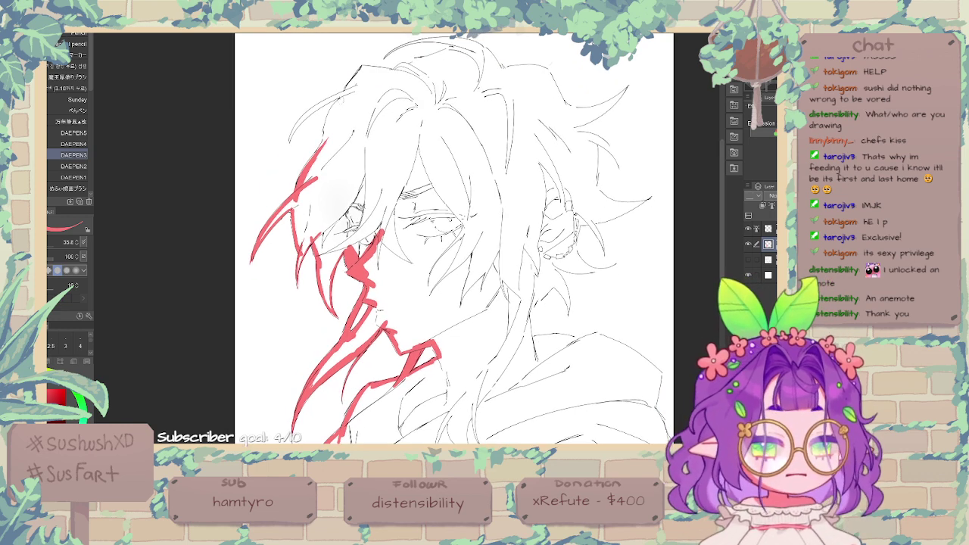
pyautogui.moveTo(344, 95)
pyautogui.mouseDown()
pyautogui.moveTo(311, 156)
pyautogui.moveTo(347, 94)
pyautogui.moveTo(290, 141)
pyautogui.moveTo(318, 112)
pyautogui.moveTo(300, 124)
pyautogui.mouseUp()
pyautogui.moveTo(362, 85); pyautogui.dragTo(325, 105)
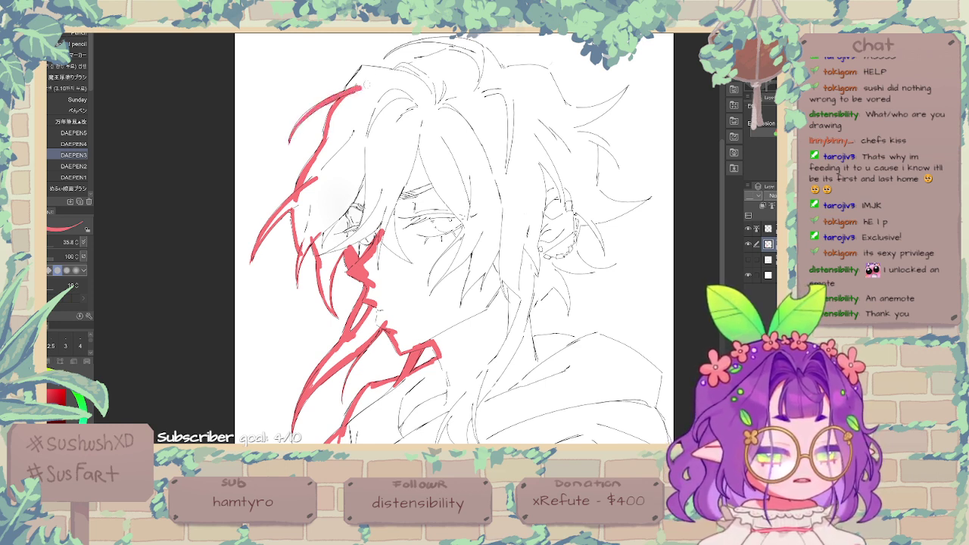
# Step: Trace the top of the head in coral red, following the arched crown locks over to the start of the back hair
pyautogui.moveTo(364, 66)
pyautogui.mouseDown()
pyautogui.moveTo(409, 74)
pyautogui.moveTo(396, 69)
pyautogui.moveTo(464, 46)
pyautogui.mouseUp()
pyautogui.moveTo(500, 92); pyautogui.dragTo(473, 127)
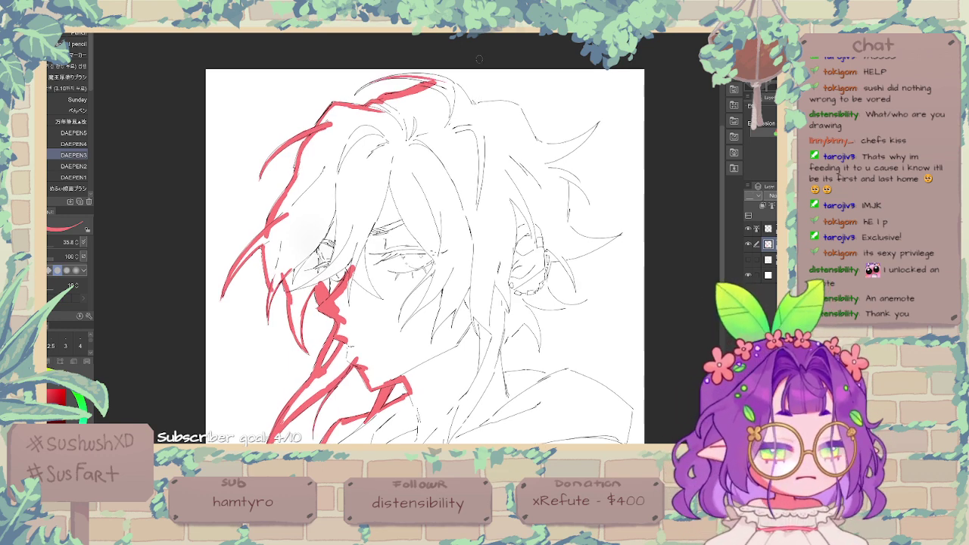
pyautogui.press('-')
pyautogui.press('-')
pyautogui.press('-')
pyautogui.press('-')
pyautogui.moveTo(534, 115); pyautogui.dragTo(562, 168)
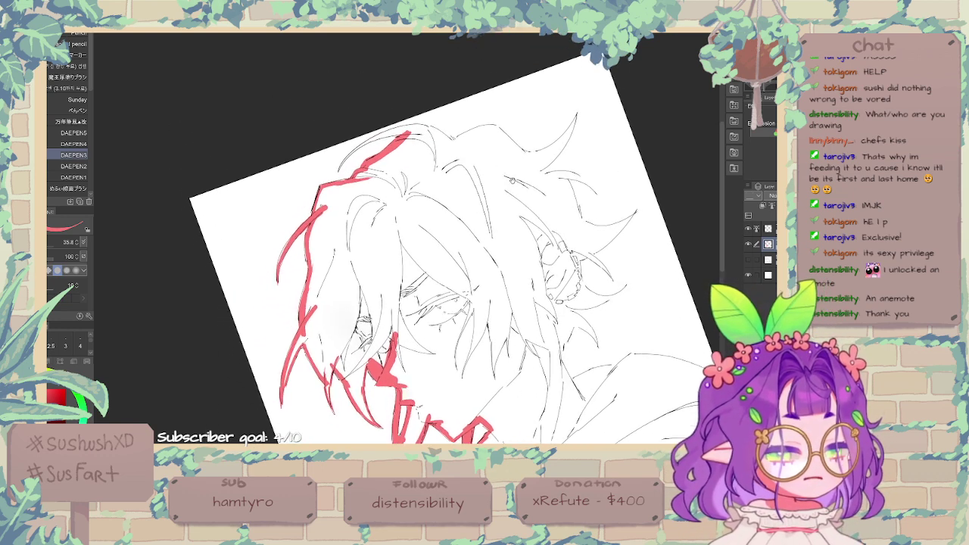
pyautogui.moveTo(339, 174); pyautogui.dragTo(384, 141)
pyautogui.hotkey('ctrl', 'z')
pyautogui.moveTo(340, 172)
pyautogui.mouseDown()
pyautogui.moveTo(420, 125)
pyautogui.moveTo(451, 145)
pyautogui.moveTo(385, 132)
pyautogui.moveTo(461, 148)
pyautogui.moveTo(496, 128)
pyautogui.mouseUp()
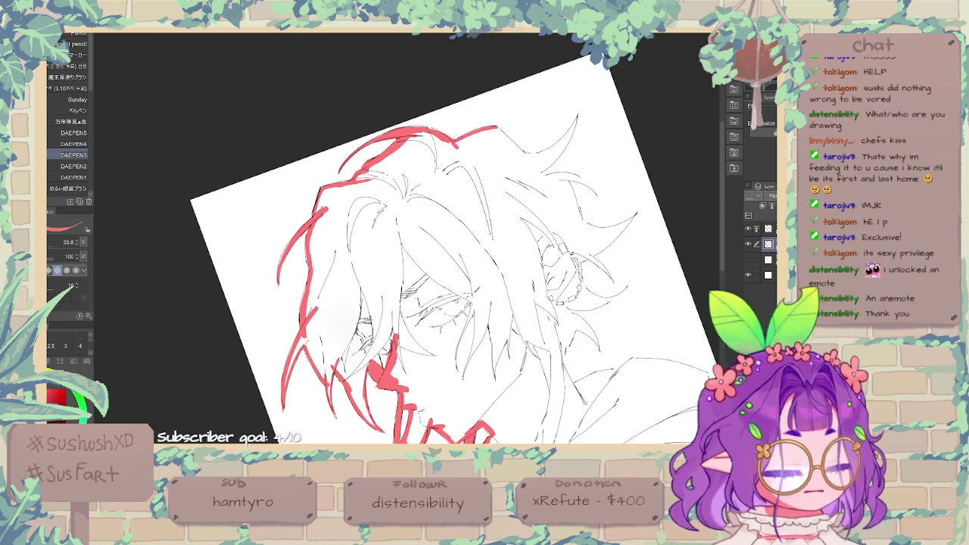
# Step: Trace the back of the hair in coral red, around its flicked-out spikes down to the strand beside the ear
pyautogui.press('h')
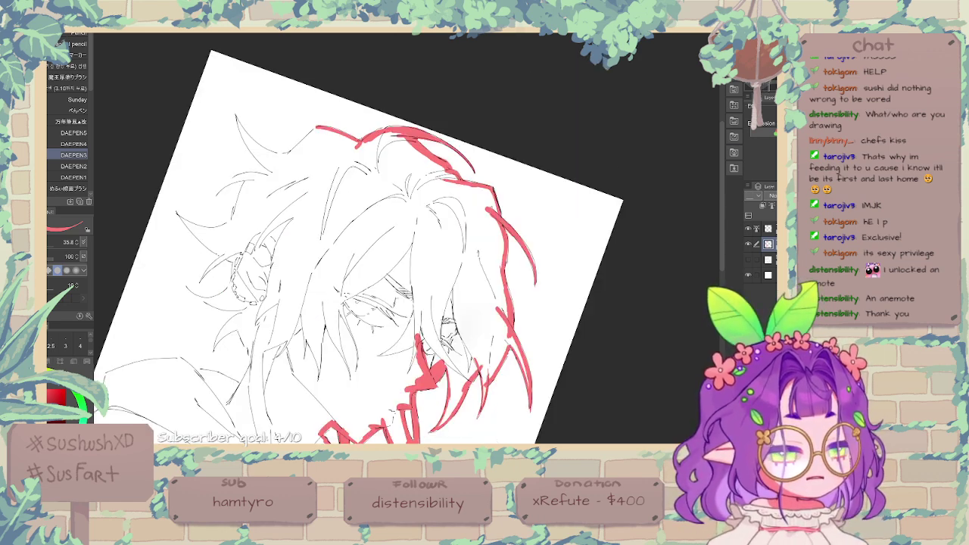
pyautogui.press('h')
pyautogui.press('v')
pyautogui.press('v')
pyautogui.hotkey('ctrl', '0')
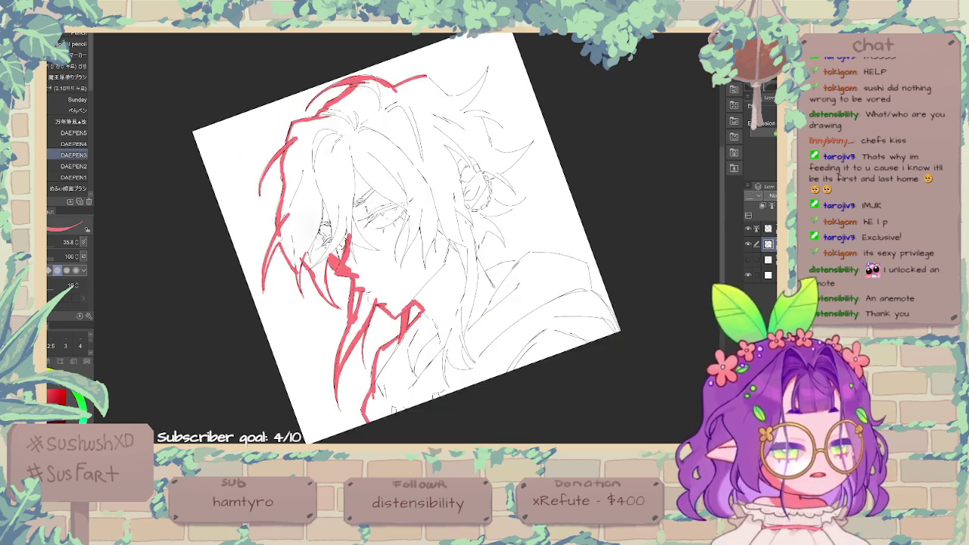
pyautogui.hotkey('ctrl', '+')
pyautogui.hotkey('ctrl', '@')
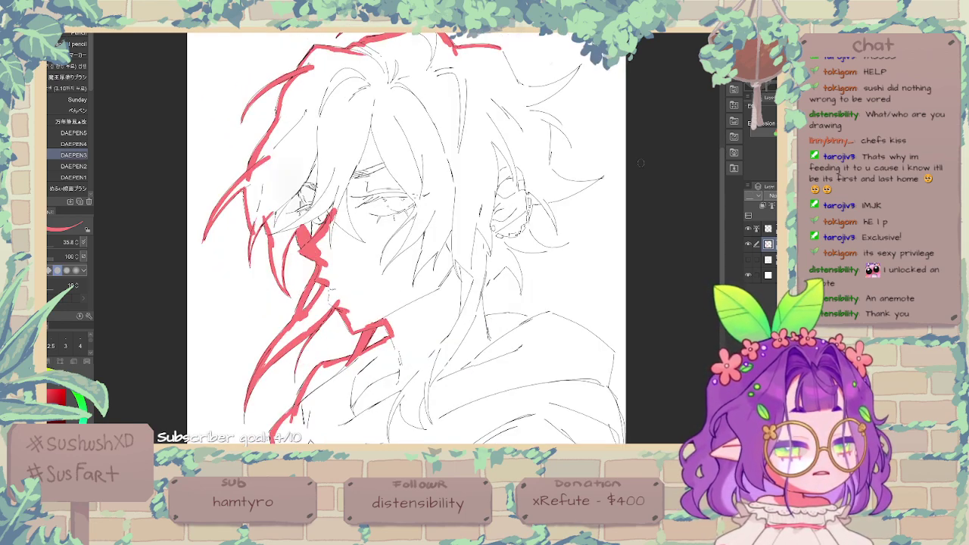
pyautogui.moveTo(532, 168); pyautogui.dragTo(424, 167)
pyautogui.moveTo(416, 82)
pyautogui.mouseDown()
pyautogui.moveTo(464, 112)
pyautogui.moveTo(505, 87)
pyautogui.moveTo(458, 134)
pyautogui.moveTo(489, 151)
pyautogui.moveTo(478, 144)
pyautogui.moveTo(496, 169)
pyautogui.moveTo(471, 191)
pyautogui.moveTo(492, 207)
pyautogui.moveTo(526, 203)
pyautogui.moveTo(446, 226)
pyautogui.moveTo(480, 256)
pyautogui.mouseUp()
pyautogui.press('e')
pyautogui.press('p')
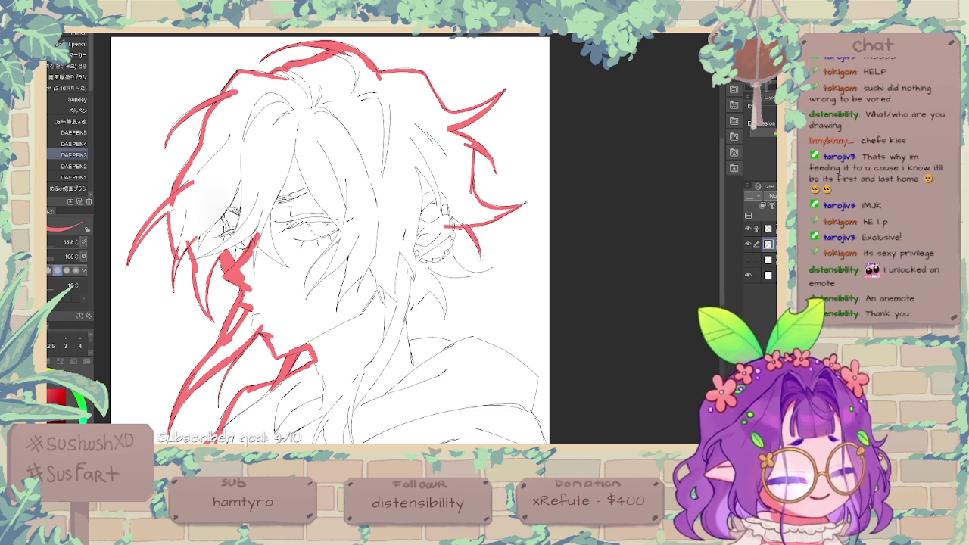
# Step: Trace the hair spikes below the ear and the nape strand in coral red, down to the hood
pyautogui.press('e')
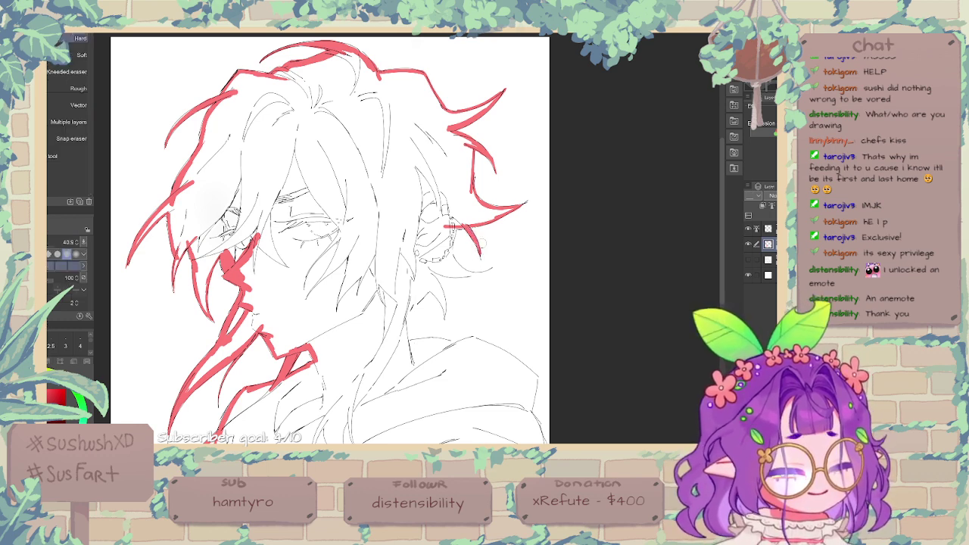
pyautogui.press('p')
pyautogui.moveTo(457, 225)
pyautogui.mouseDown()
pyautogui.moveTo(458, 264)
pyautogui.moveTo(454, 239)
pyautogui.moveTo(473, 272)
pyautogui.moveTo(496, 267)
pyautogui.moveTo(449, 274)
pyautogui.moveTo(464, 274)
pyautogui.mouseUp()
pyautogui.hotkey('ctrl', 'z')
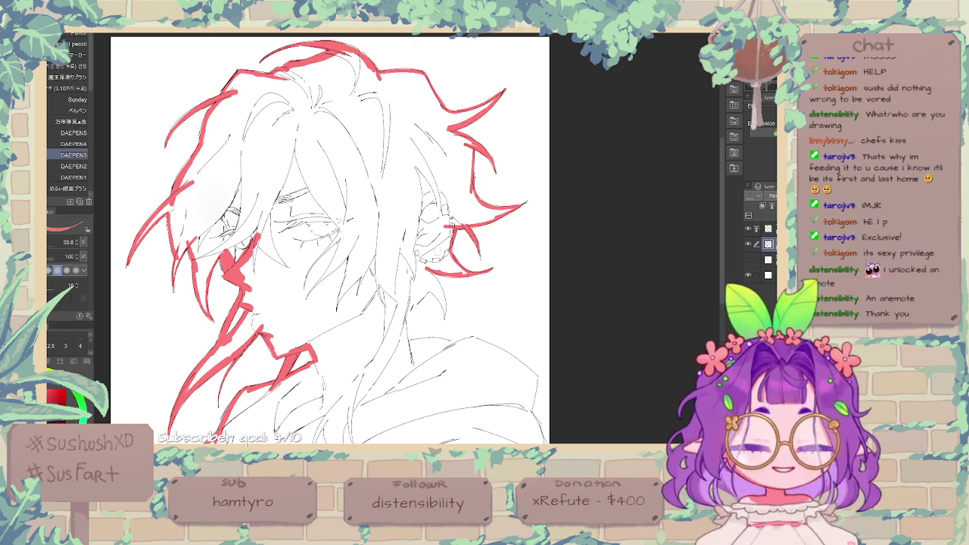
pyautogui.moveTo(430, 272)
pyautogui.mouseDown()
pyautogui.moveTo(448, 310)
pyautogui.moveTo(445, 318)
pyautogui.moveTo(426, 285)
pyautogui.moveTo(400, 324)
pyautogui.moveTo(410, 361)
pyautogui.mouseUp()
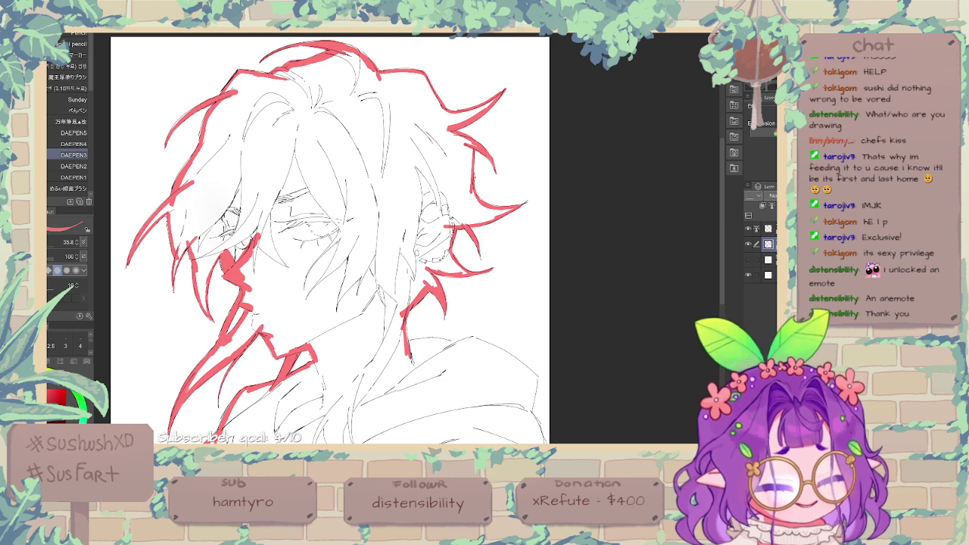
# Step: Trace the hood and outer shoulder in coral red from the nape down to the canvas's bottom corner
pyautogui.moveTo(402, 316)
pyautogui.mouseDown()
pyautogui.moveTo(409, 345)
pyautogui.moveTo(485, 341)
pyautogui.mouseUp()
pyautogui.moveTo(534, 308); pyautogui.dragTo(421, 231)
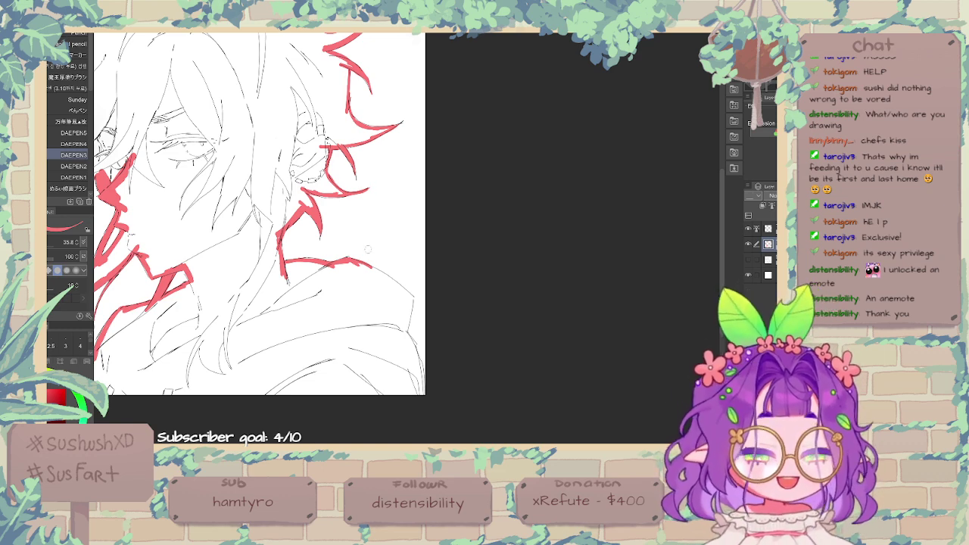
pyautogui.moveTo(368, 262)
pyautogui.mouseDown()
pyautogui.moveTo(412, 300)
pyautogui.moveTo(405, 338)
pyautogui.mouseUp()
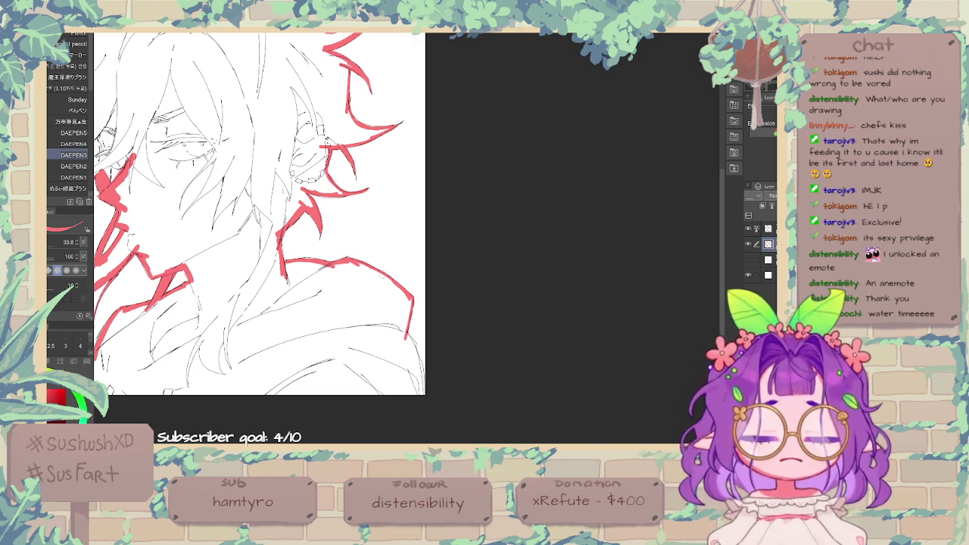
pyautogui.moveTo(409, 333); pyautogui.dragTo(423, 394)
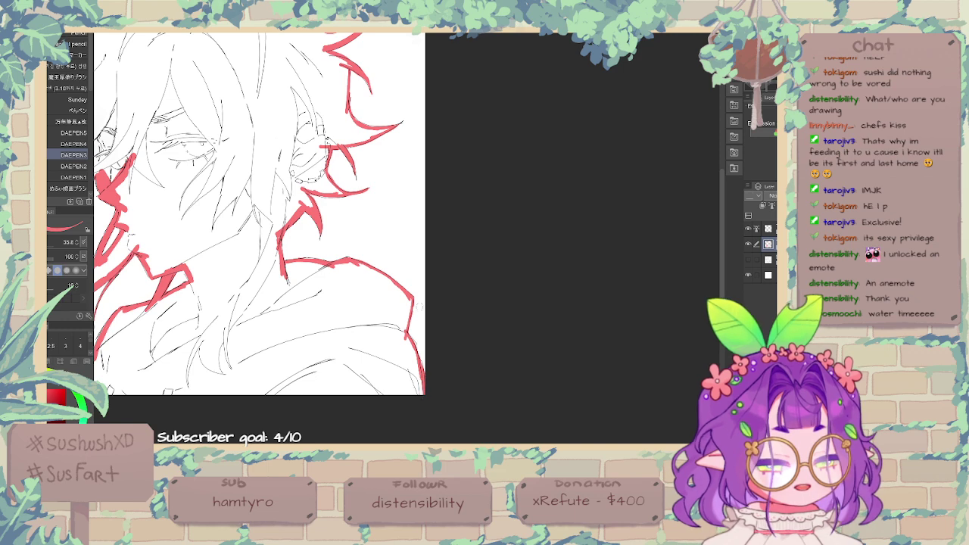
# Step: Close the outline gap along the hair strand below the far eye and fill the whole silhouette with coral red
pyautogui.moveTo(418, 250); pyautogui.dragTo(511, 270)
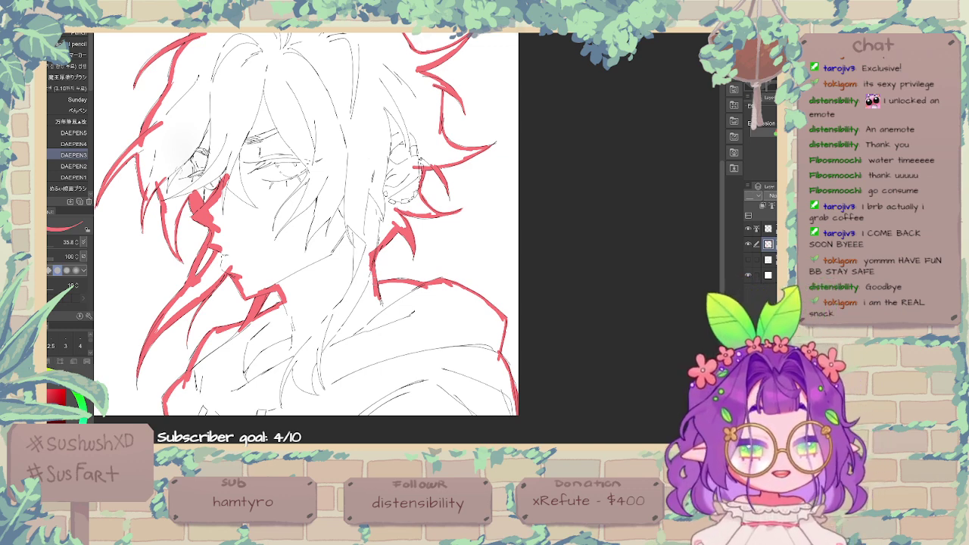
pyautogui.moveTo(165, 178)
pyautogui.mouseDown()
pyautogui.moveTo(168, 196)
pyautogui.moveTo(190, 162)
pyautogui.moveTo(169, 192)
pyautogui.moveTo(179, 166)
pyautogui.moveTo(197, 155)
pyautogui.mouseUp()
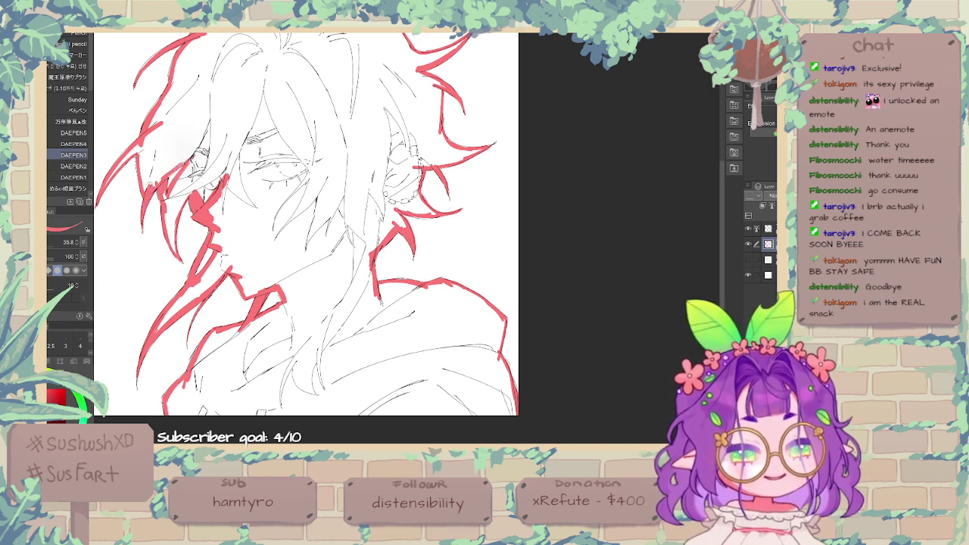
pyautogui.press('g')
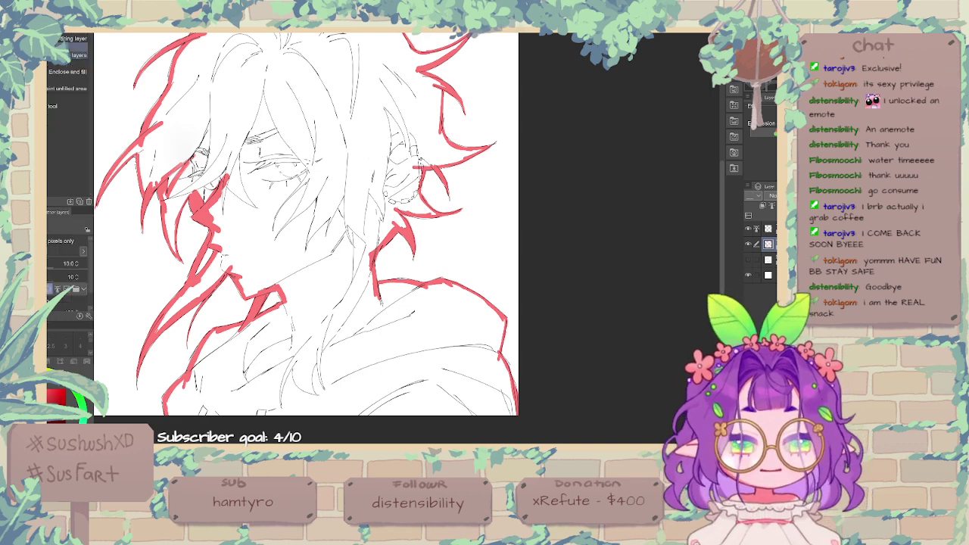
pyautogui.click(278, 129)
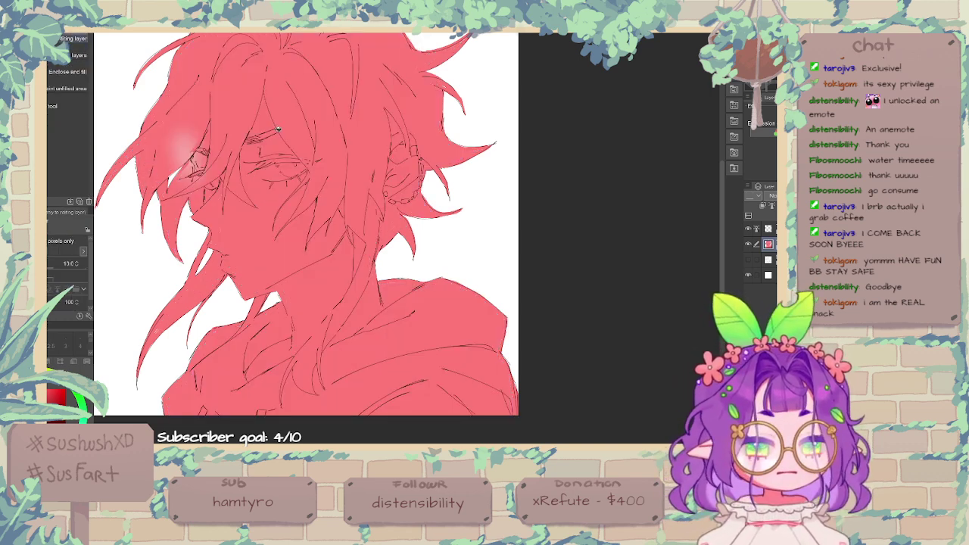
pyautogui.press('p')
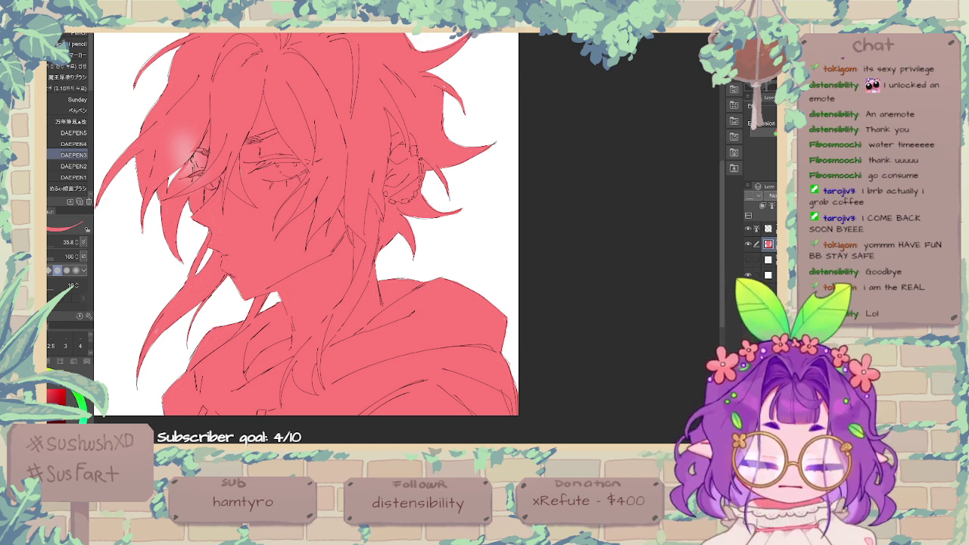
# Step: Erase the soft white smudge over the hair and far eye on the line art layer
pyautogui.moveTo(246, 174); pyautogui.dragTo(281, 197)
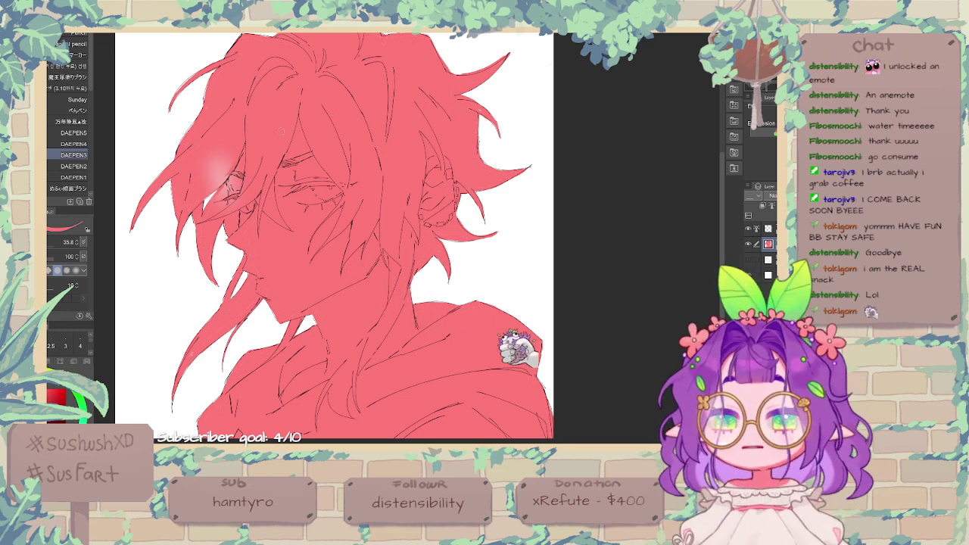
pyautogui.hotkey('ctrl', '+')
pyautogui.hotkey('ctrl', '+')
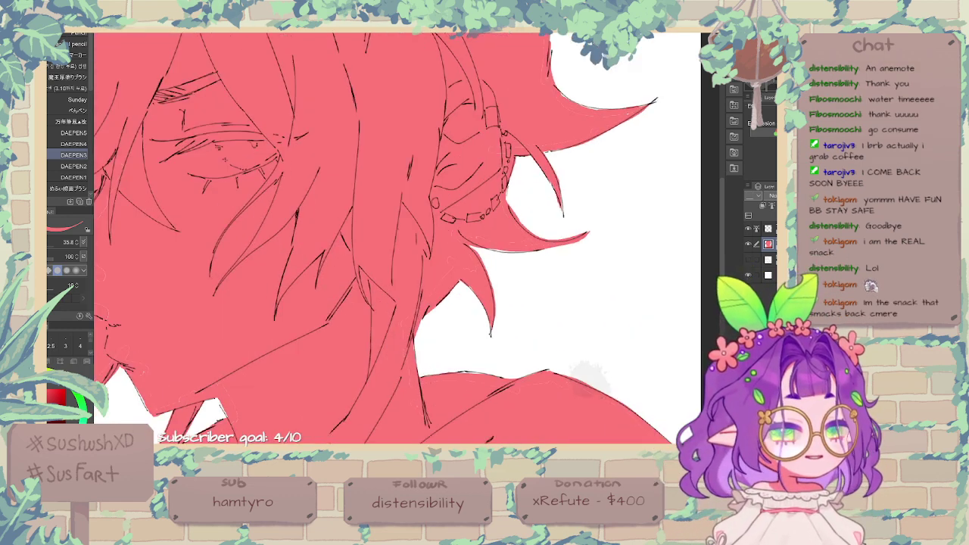
pyautogui.moveTo(175, 209); pyautogui.dragTo(444, 217)
pyautogui.moveTo(368, 211); pyautogui.dragTo(419, 216)
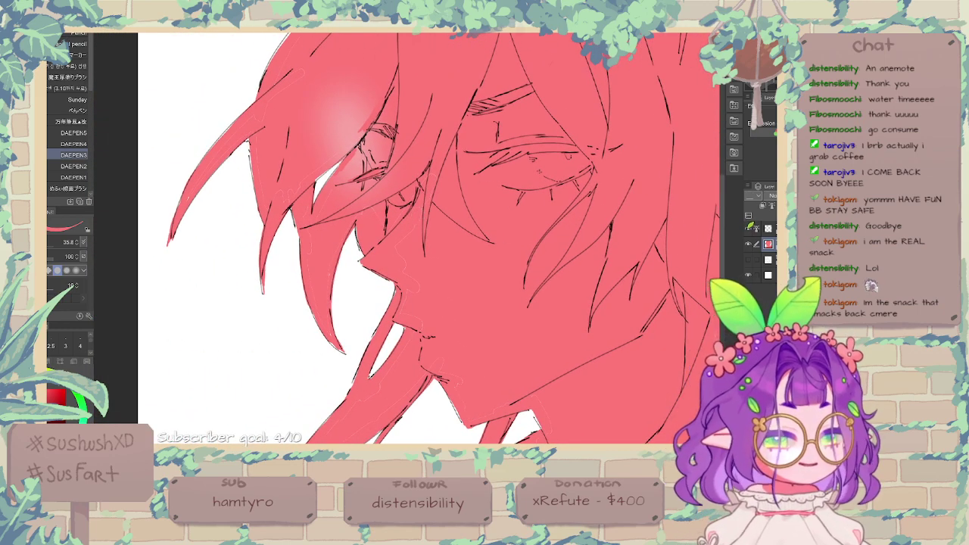
pyautogui.click(750, 227)
pyautogui.click(750, 227)
pyautogui.click(771, 229)
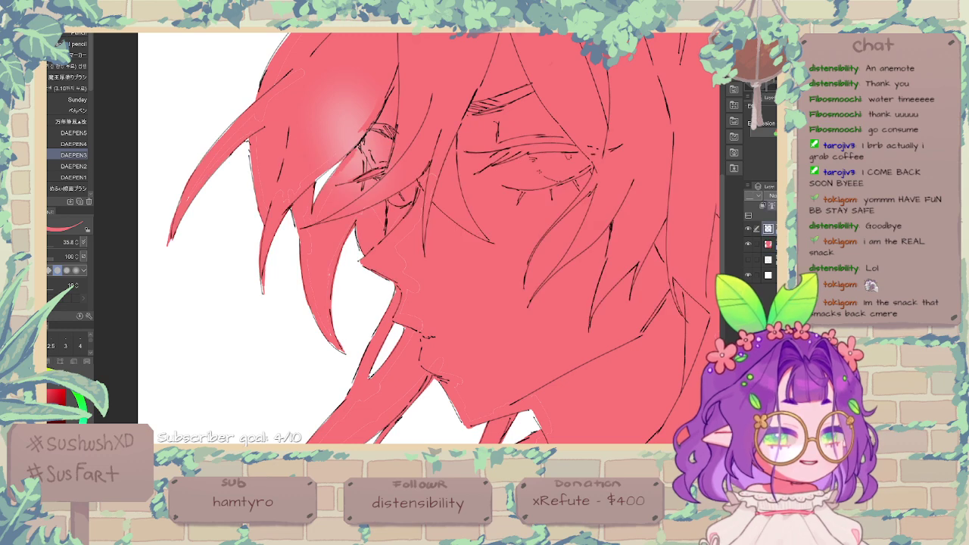
pyautogui.press('e')
pyautogui.moveTo(343, 96); pyautogui.dragTo(328, 117)
pyautogui.moveTo(348, 98); pyautogui.dragTo(324, 126)
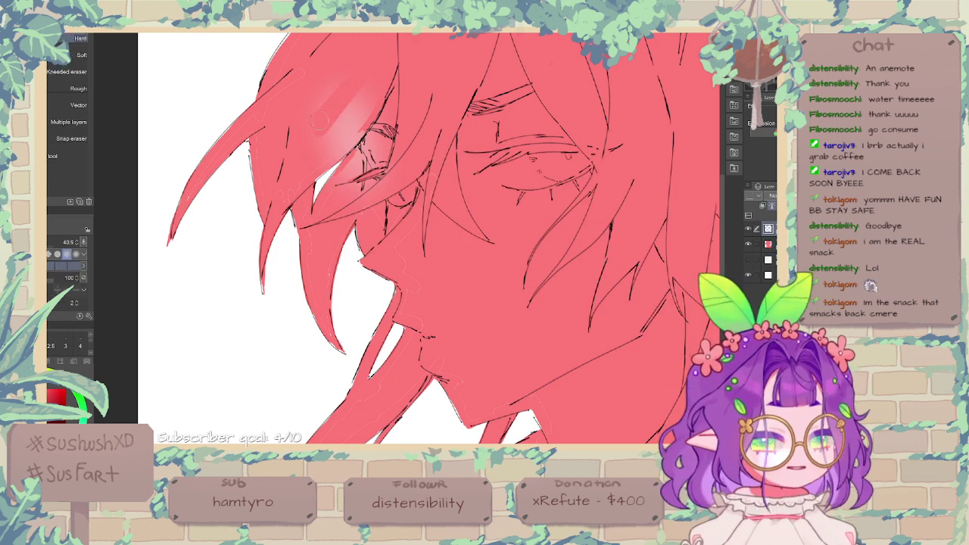
pyautogui.moveTo(341, 90)
pyautogui.mouseDown()
pyautogui.moveTo(337, 159)
pyautogui.moveTo(358, 137)
pyautogui.moveTo(335, 151)
pyautogui.moveTo(344, 176)
pyautogui.moveTo(358, 159)
pyautogui.moveTo(348, 179)
pyautogui.mouseUp()
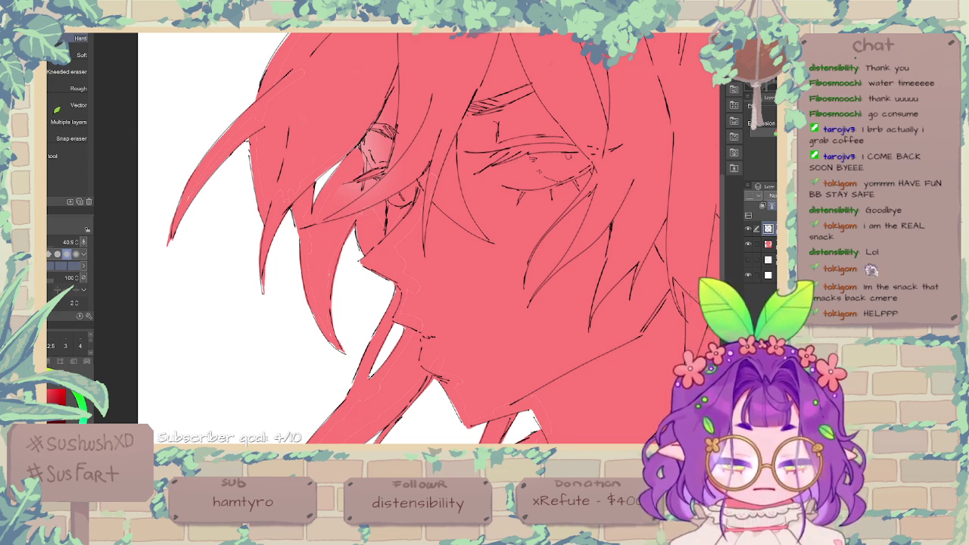
pyautogui.hotkey('ctrl', 'z')
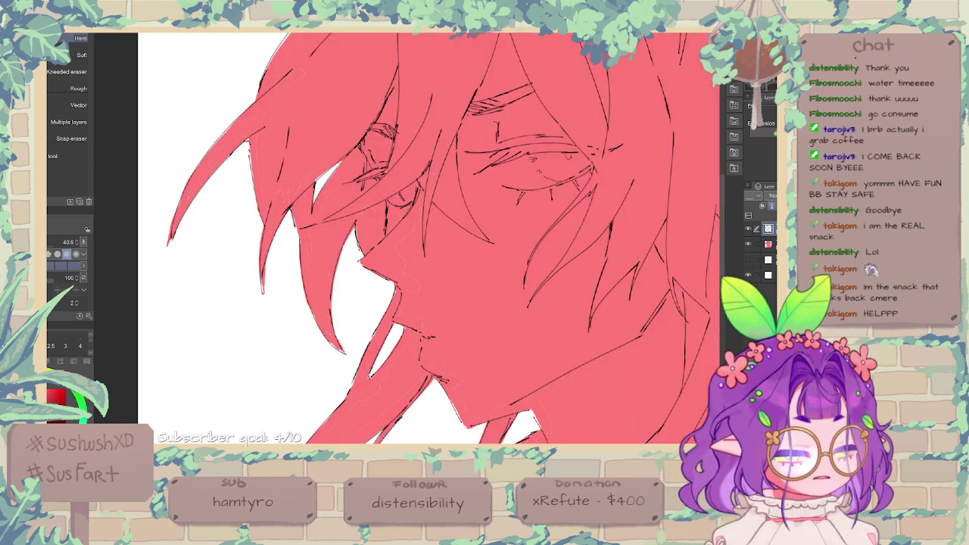
# Step: Add a new layer directly beneath the coral-red base and merge the base down into it
pyautogui.click(753, 243)
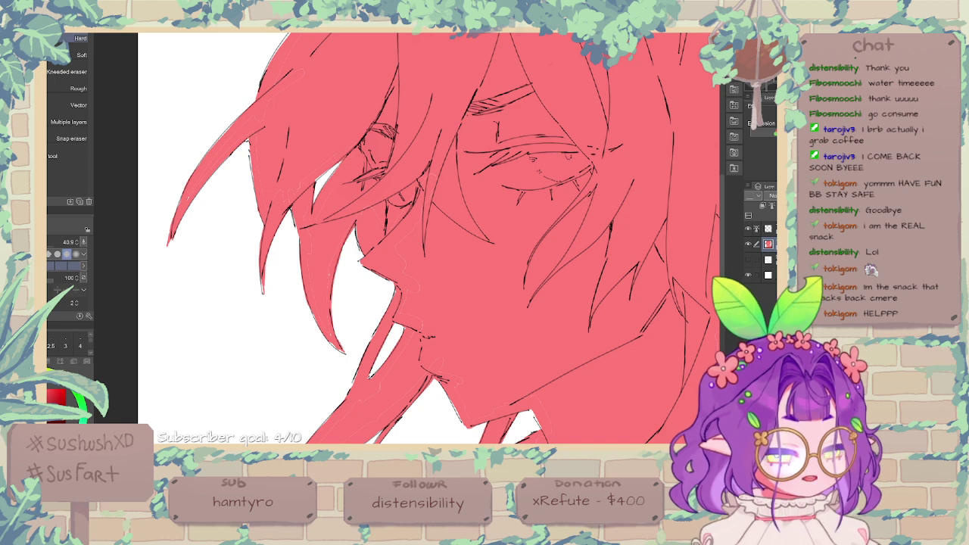
pyautogui.scroll(-2, 409, 239)
pyautogui.moveTo(409, 239); pyautogui.dragTo(381, 214)
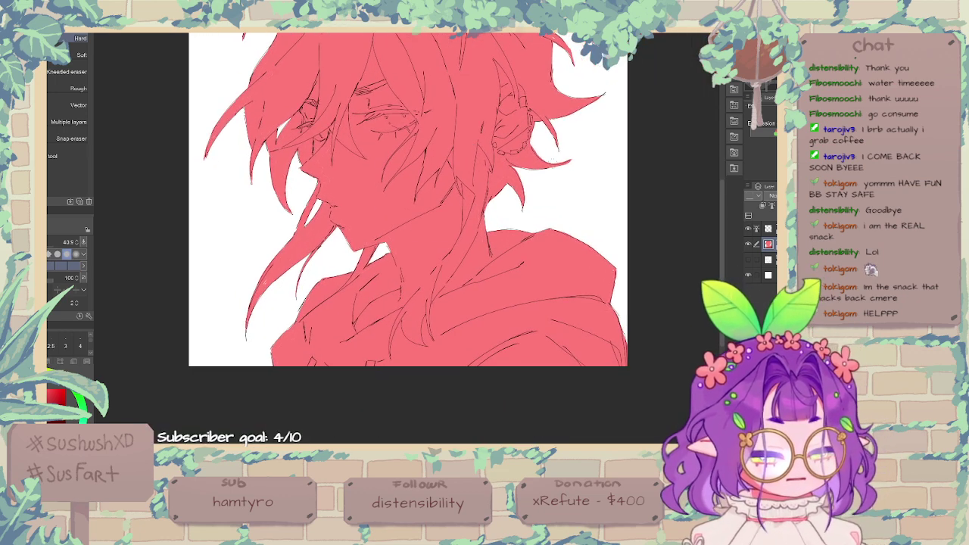
pyautogui.press('p')
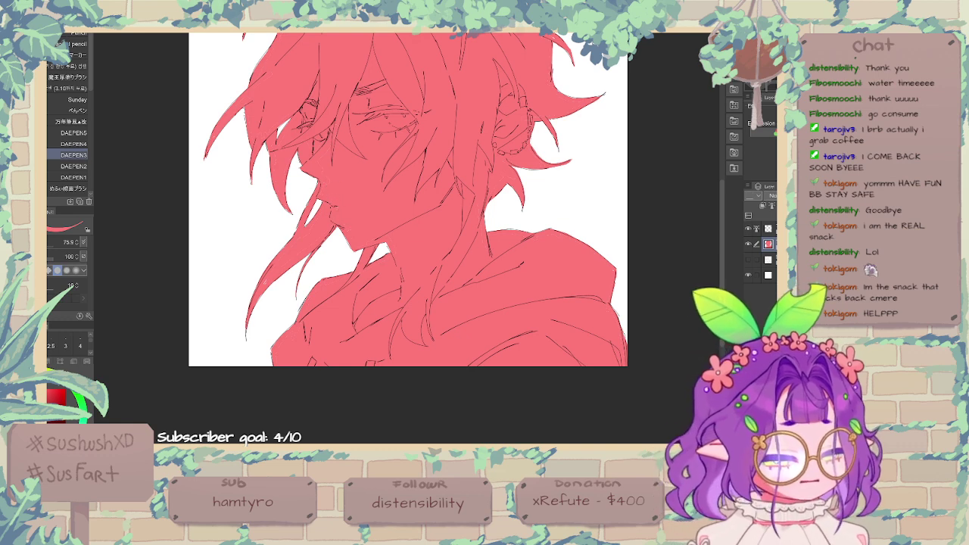
pyautogui.moveTo(770, 244); pyautogui.dragTo(769, 266)
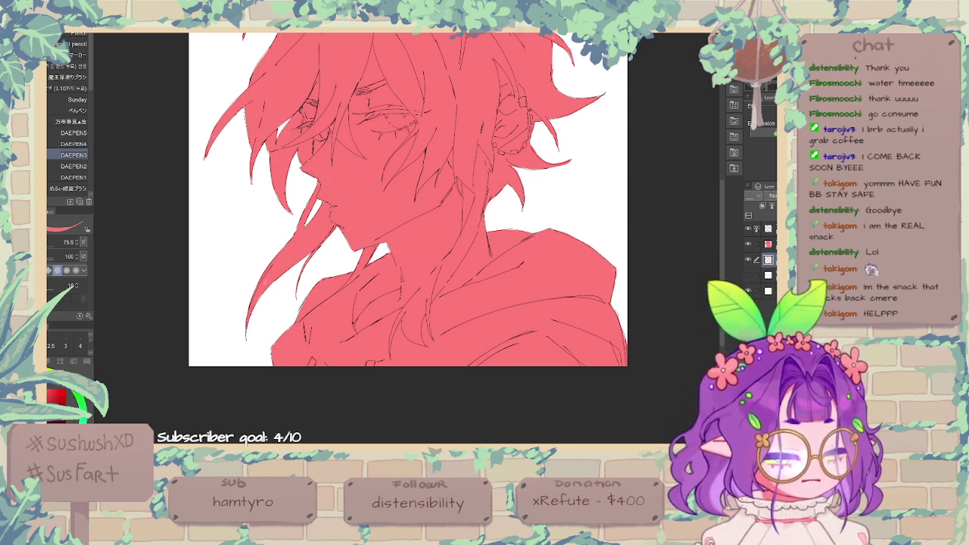
pyautogui.click(769, 244)
pyautogui.hotkey('ctrl', 'e')
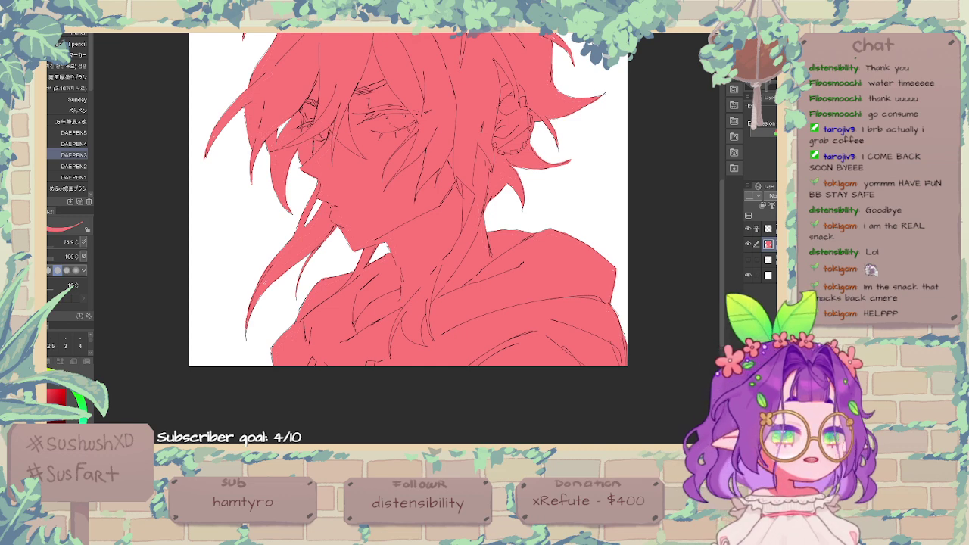
# Step: Inspect the coral-red silhouette up close along the hood, neck and hair edges for gaps or spill
pyautogui.hotkey('ctrl', '+')
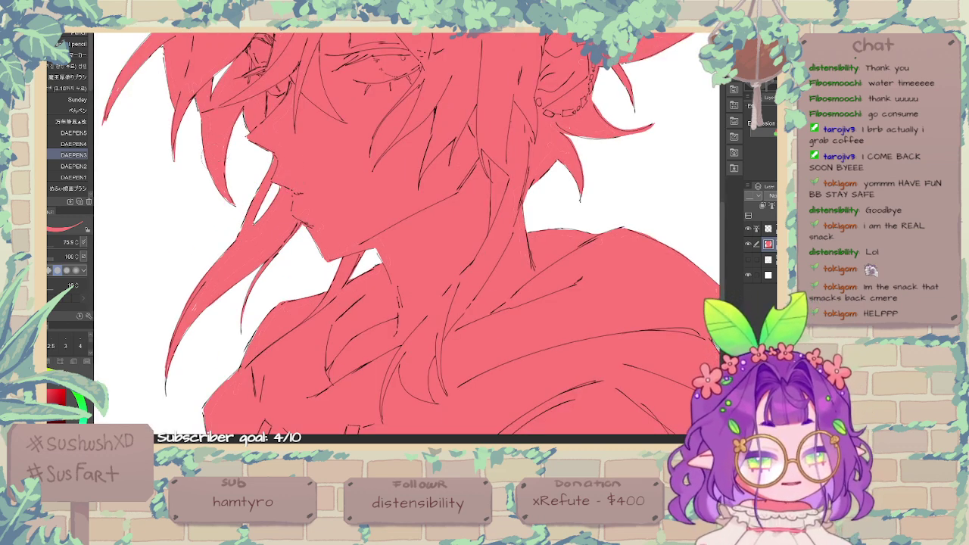
pyautogui.press('[')
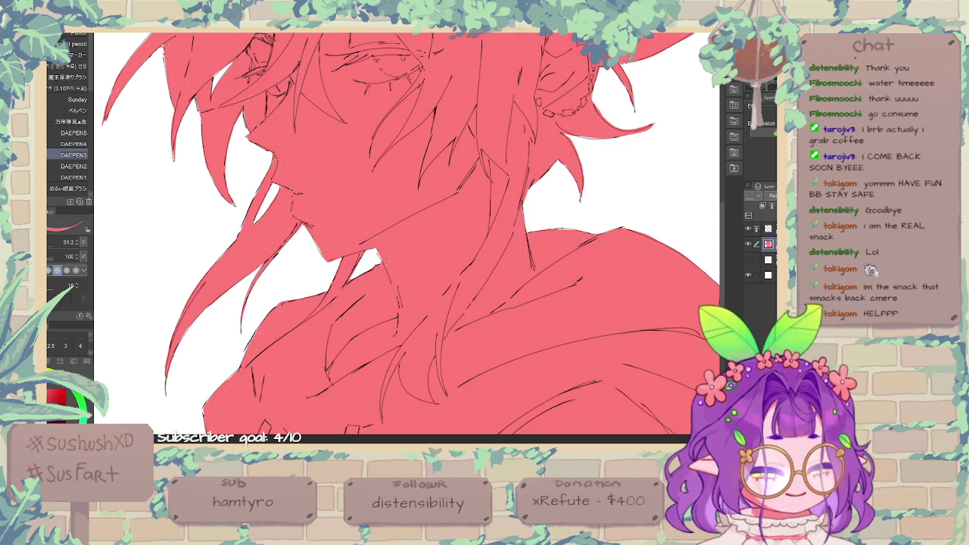
pyautogui.scroll(-3, 346, 331)
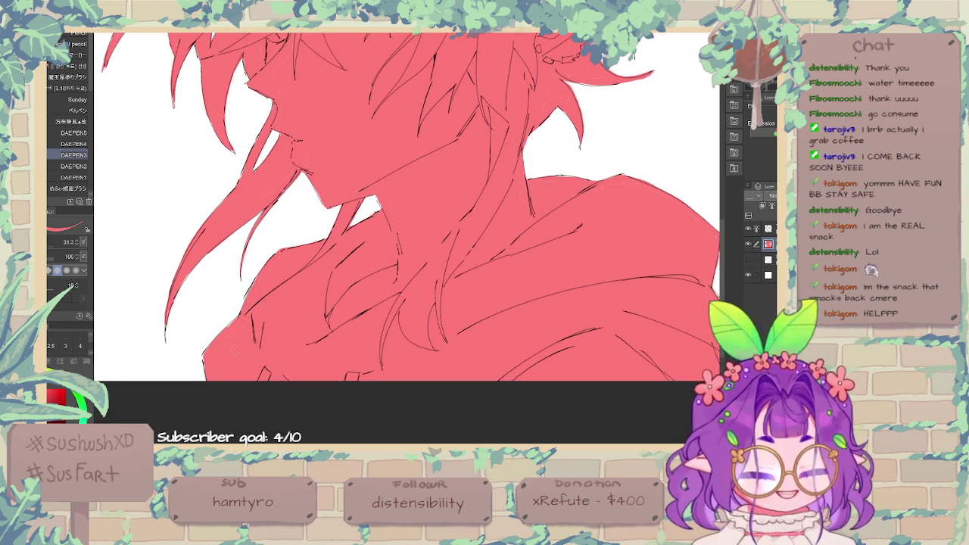
pyautogui.press(']')
pyautogui.press(']')
pyautogui.press(']')
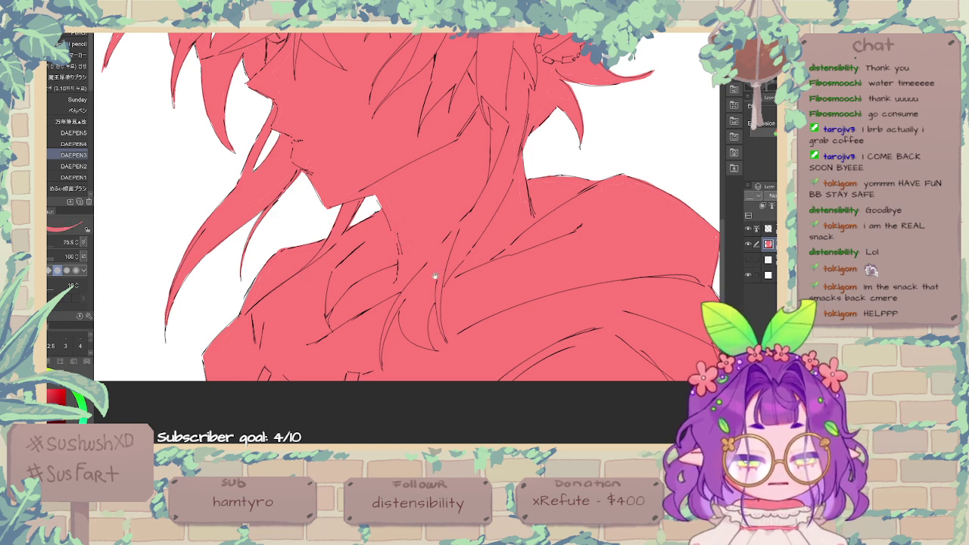
pyautogui.moveTo(409, 233); pyautogui.dragTo(281, 291)
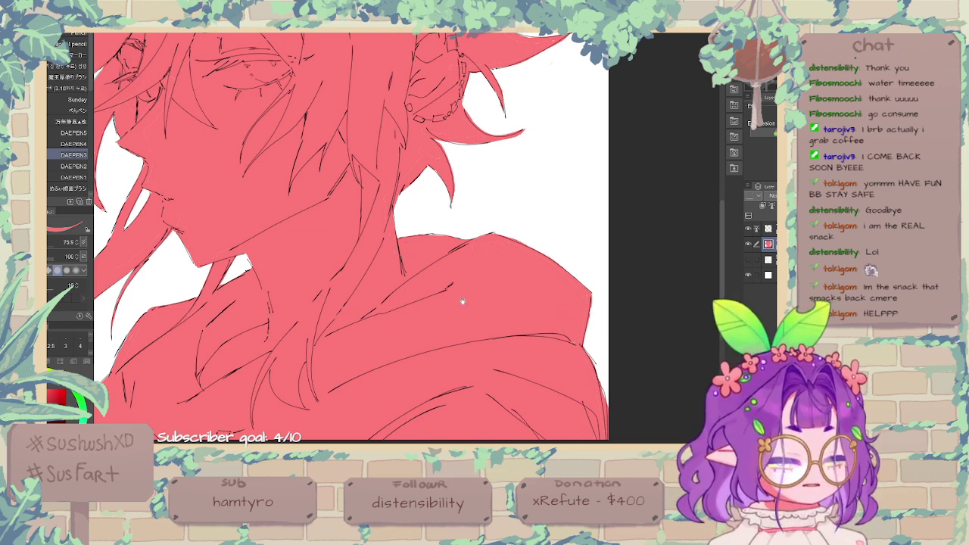
pyautogui.scroll(3, 463, 301)
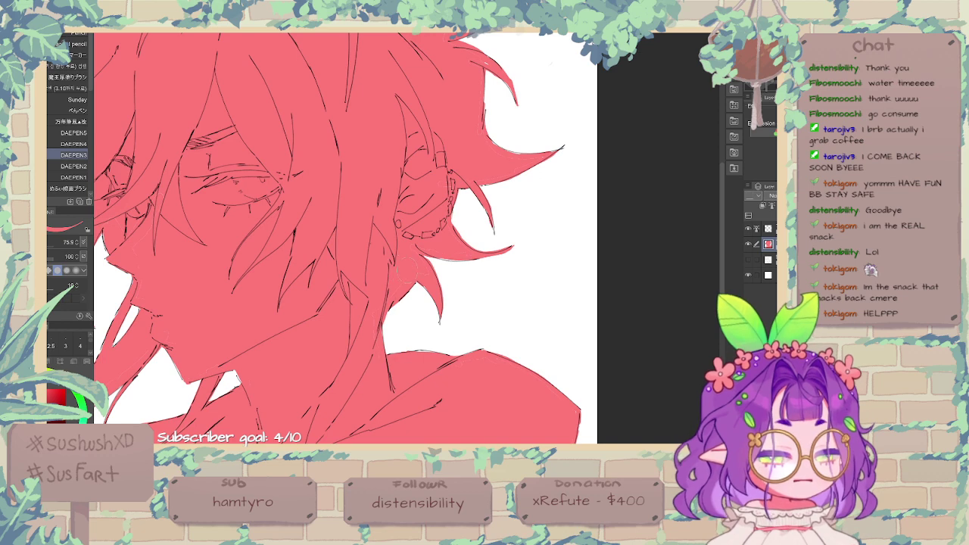
pyautogui.moveTo(460, 209); pyautogui.dragTo(430, 278)
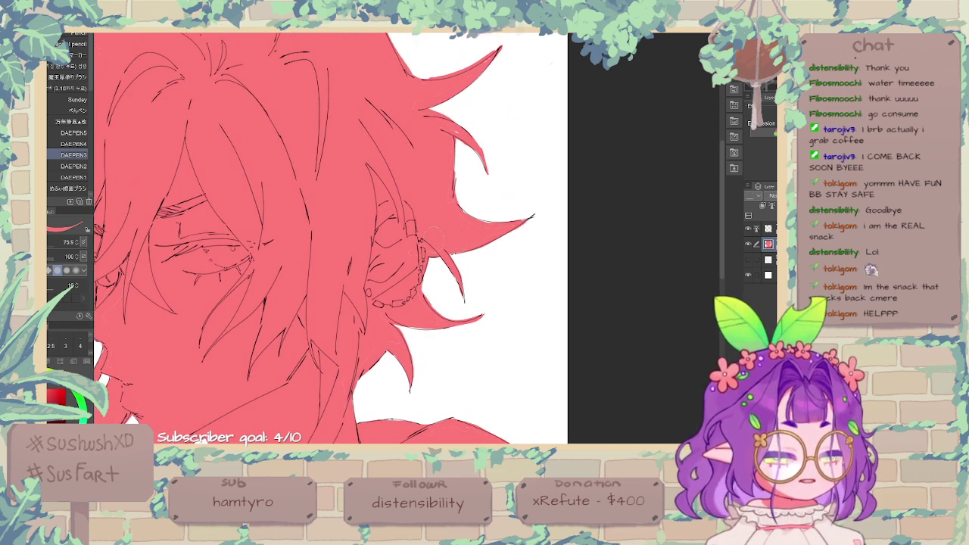
pyautogui.scroll(1, 434, 208)
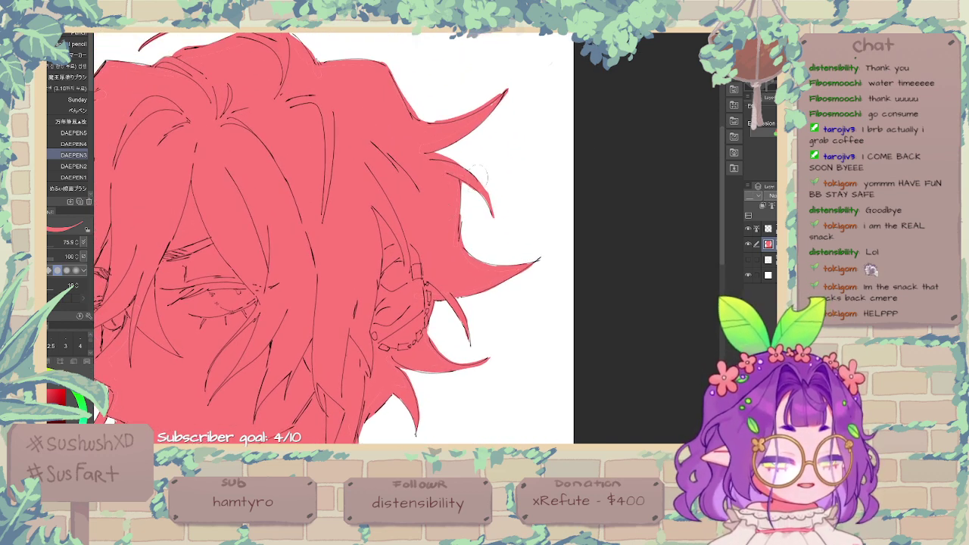
# Step: Fill the white background layer with solid grey and reselect the coral-red base layer
pyautogui.click(770, 276)
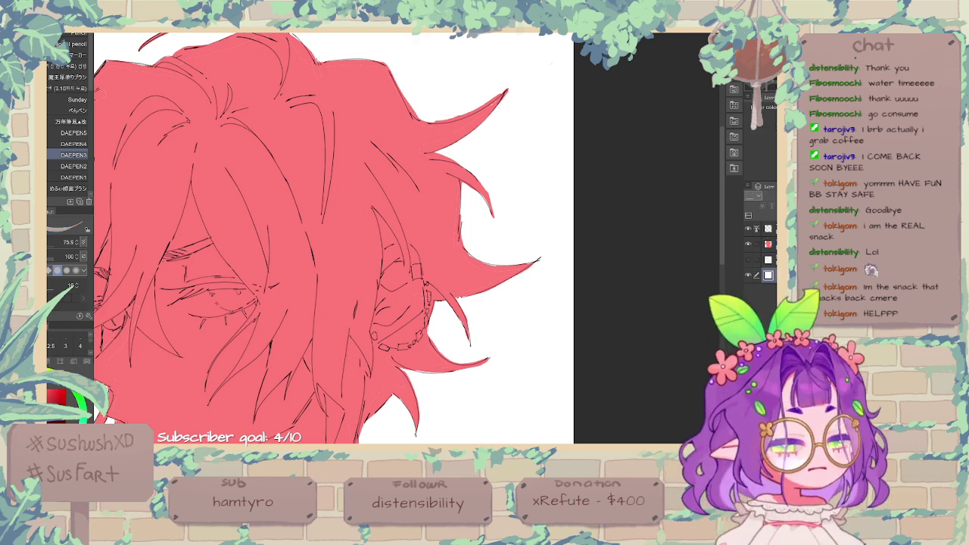
pyautogui.hotkey('alt', 'Delete')
pyautogui.click(768, 243)
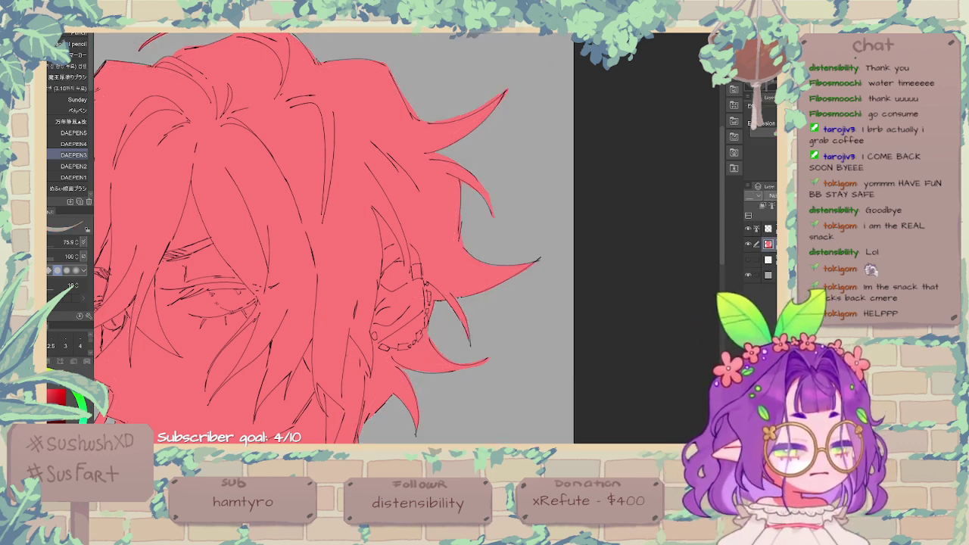
# Step: Recolour the whole coral-red silhouette on the base layer with pale cream
pyautogui.moveTo(345, 193); pyautogui.dragTo(364, 240)
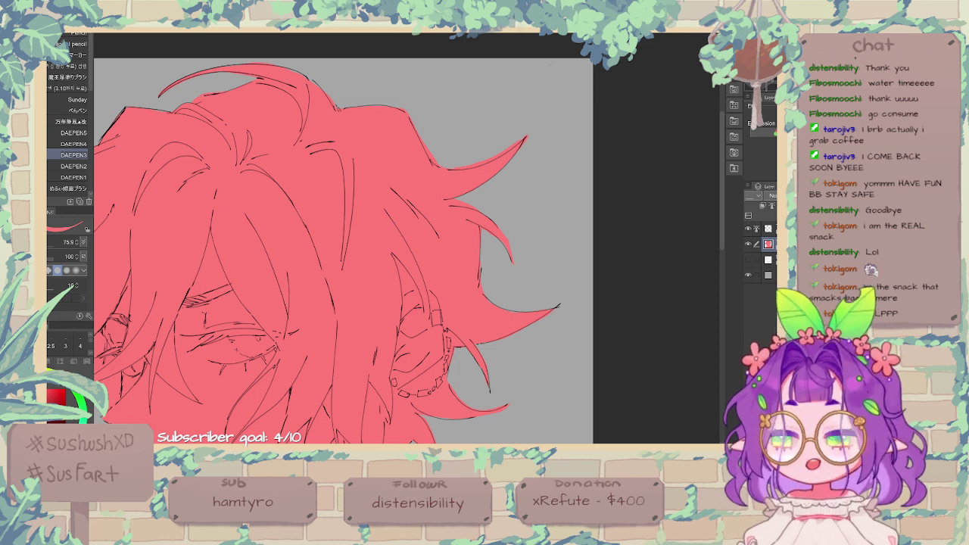
pyautogui.moveTo(407, 209); pyautogui.dragTo(504, 111)
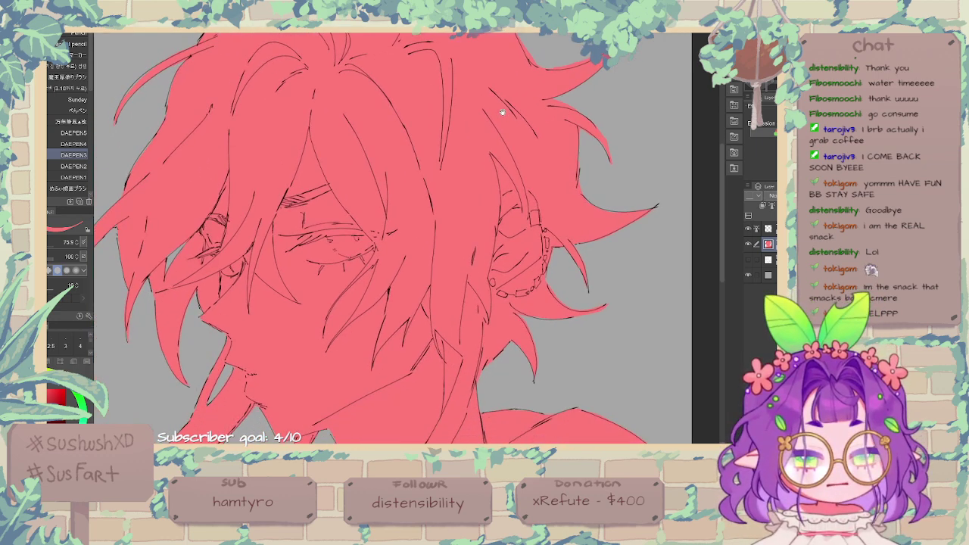
pyautogui.hotkey('ctrl', '-')
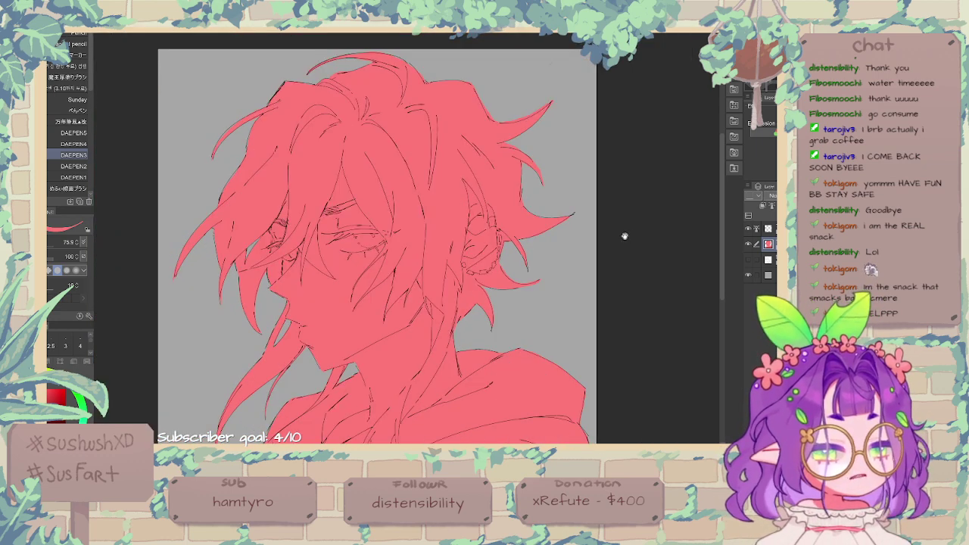
pyautogui.moveTo(625, 236); pyautogui.dragTo(612, 121)
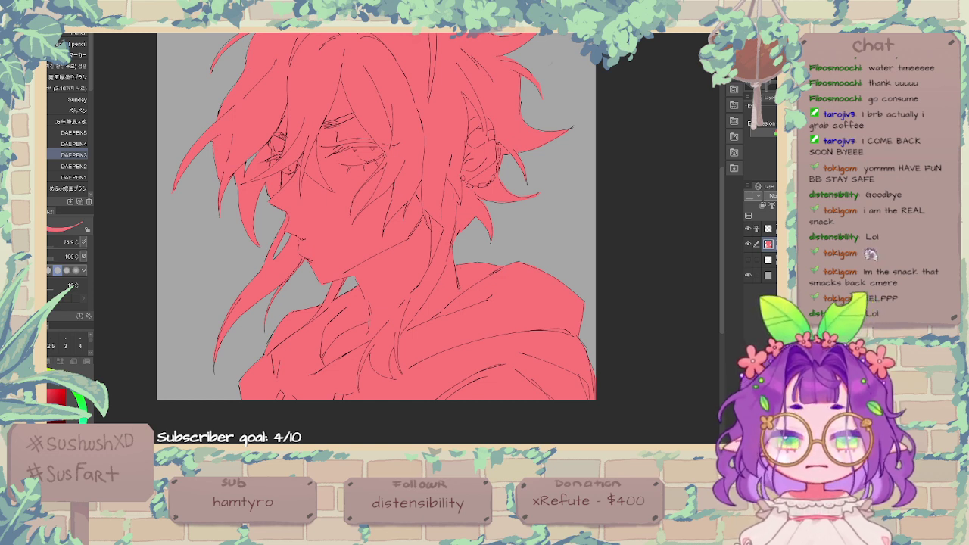
pyautogui.press('x')
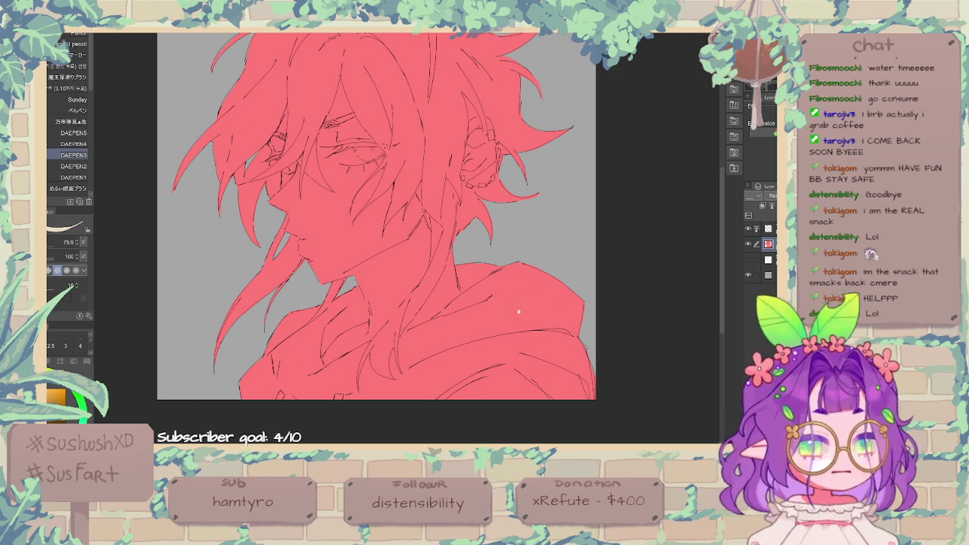
pyautogui.hotkey('alt', 'Delete')
pyautogui.moveTo(387, 149); pyautogui.dragTo(381, 163)
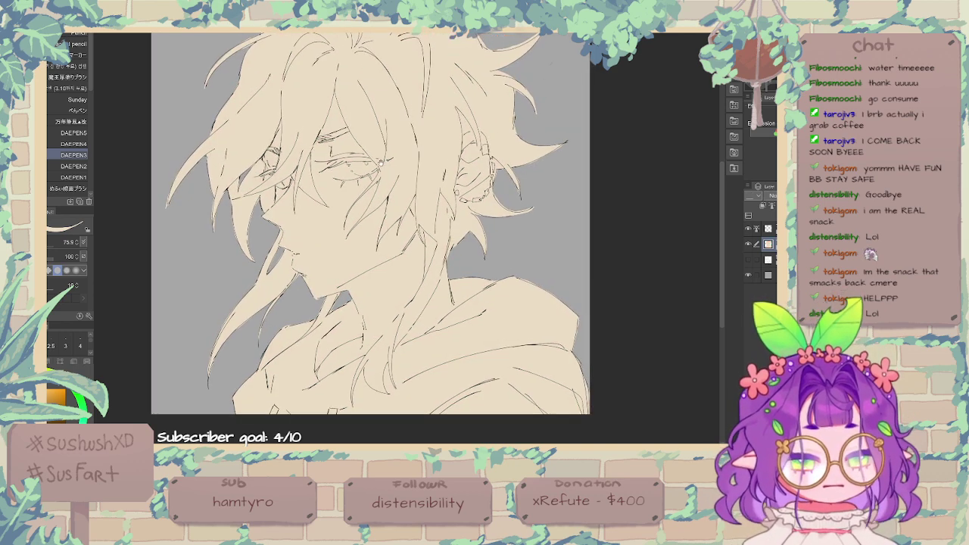
# Step: Paint orange and pink blush patches below the near eye with the Flashito brush at size 108.1
pyautogui.press(']')
pyautogui.press('x')
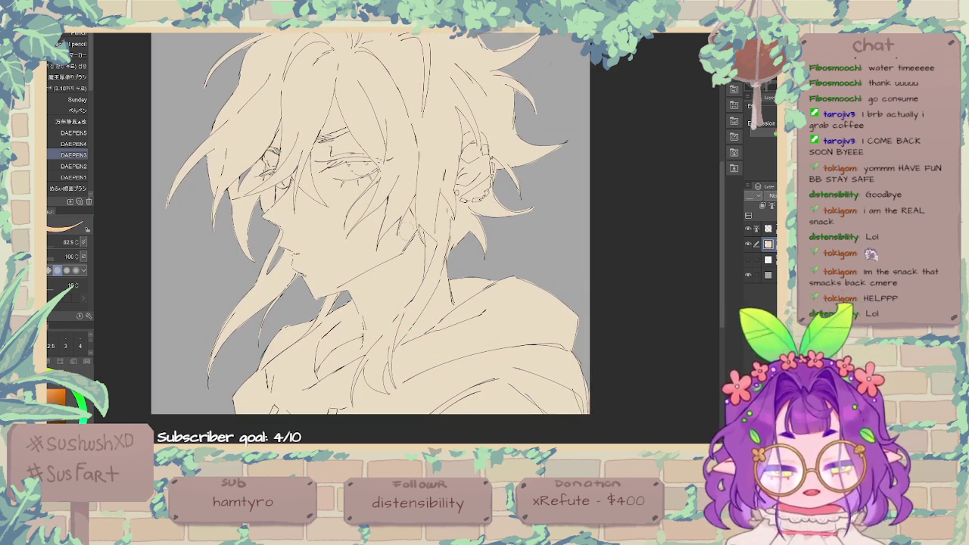
pyautogui.moveTo(16, 379); pyautogui.dragTo(9, 384)
pyautogui.moveTo(91, 81); pyautogui.dragTo(91, 103)
pyautogui.click(67, 164)
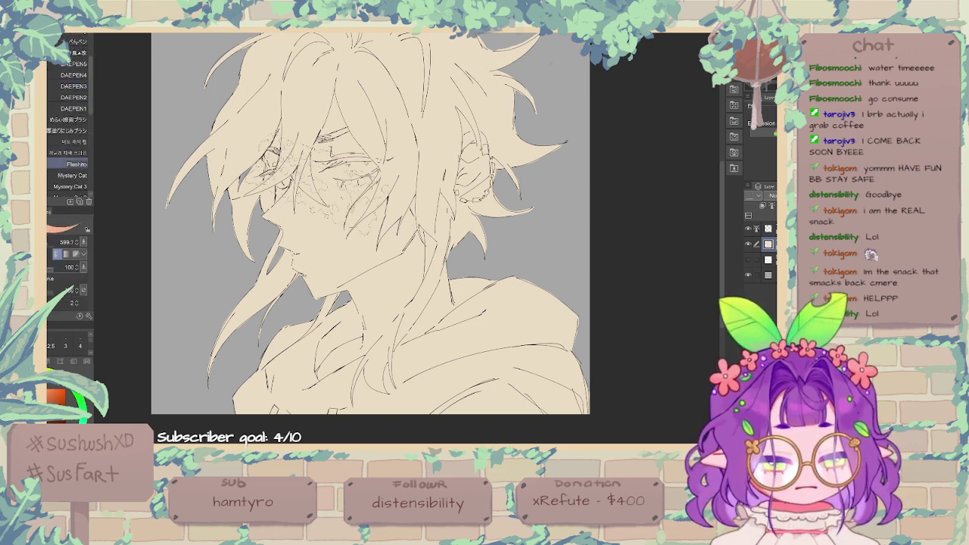
pyautogui.moveTo(330, 184)
pyautogui.mouseDown()
pyautogui.moveTo(338, 212)
pyautogui.moveTo(324, 186)
pyautogui.moveTo(337, 189)
pyautogui.moveTo(327, 216)
pyautogui.moveTo(326, 191)
pyautogui.moveTo(319, 197)
pyautogui.moveTo(372, 182)
pyautogui.moveTo(319, 217)
pyautogui.moveTo(322, 237)
pyautogui.moveTo(321, 216)
pyautogui.moveTo(317, 225)
pyautogui.moveTo(371, 200)
pyautogui.mouseUp()
pyautogui.hotkey('ctrl', 'z')
pyautogui.click(48, 243)
pyautogui.click(50, 243)
pyautogui.keyDown('alt'); pyautogui.click(321, 219); pyautogui.keyUp('alt')
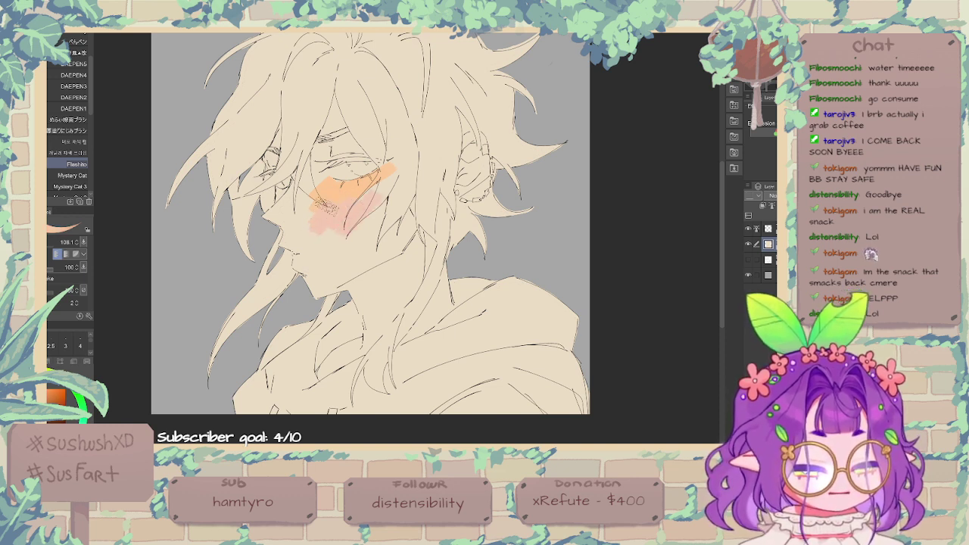
pyautogui.moveTo(310, 216)
pyautogui.mouseDown()
pyautogui.moveTo(333, 231)
pyautogui.moveTo(335, 257)
pyautogui.moveTo(368, 246)
pyautogui.mouseUp()
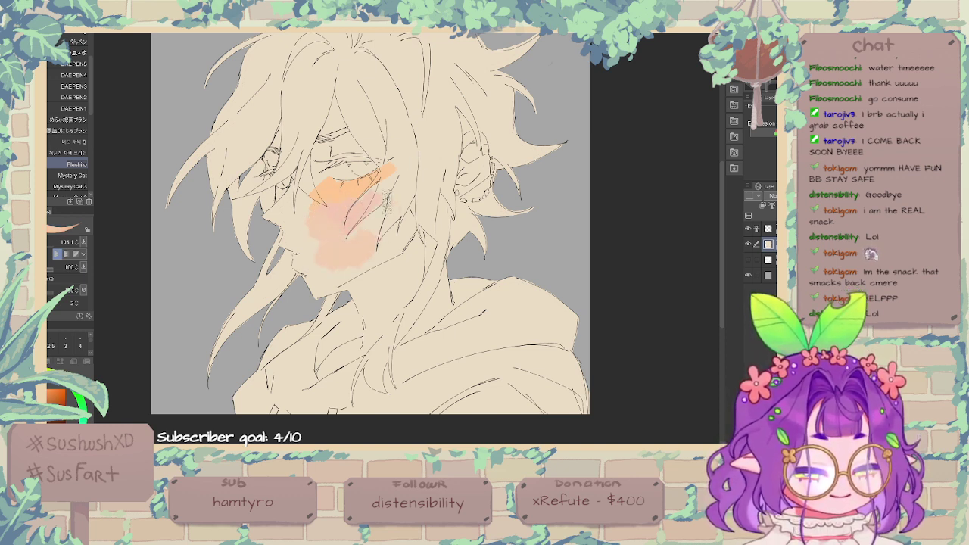
pyautogui.hotkey('ctrl', 'z')
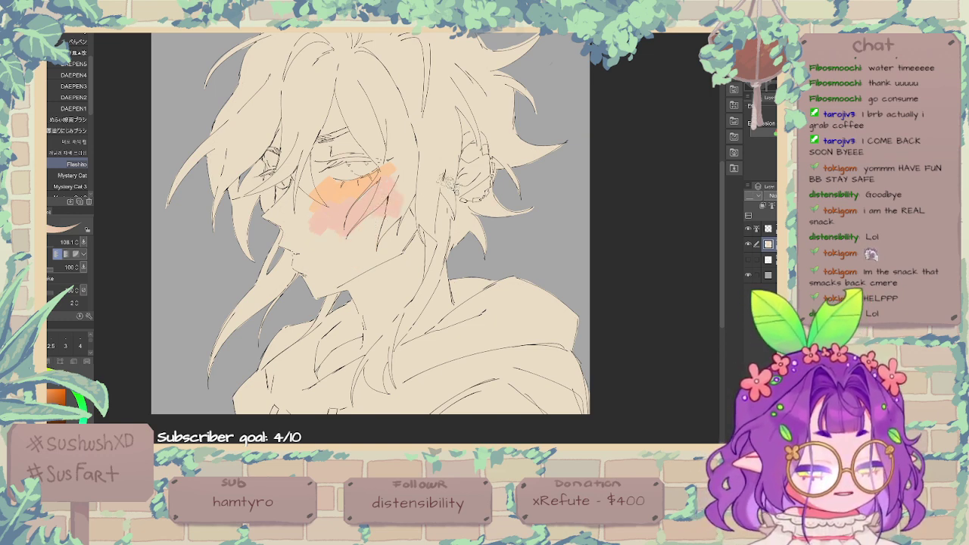
pyautogui.moveTo(333, 250)
pyautogui.mouseDown()
pyautogui.moveTo(394, 325)
pyautogui.moveTo(415, 292)
pyautogui.mouseUp()
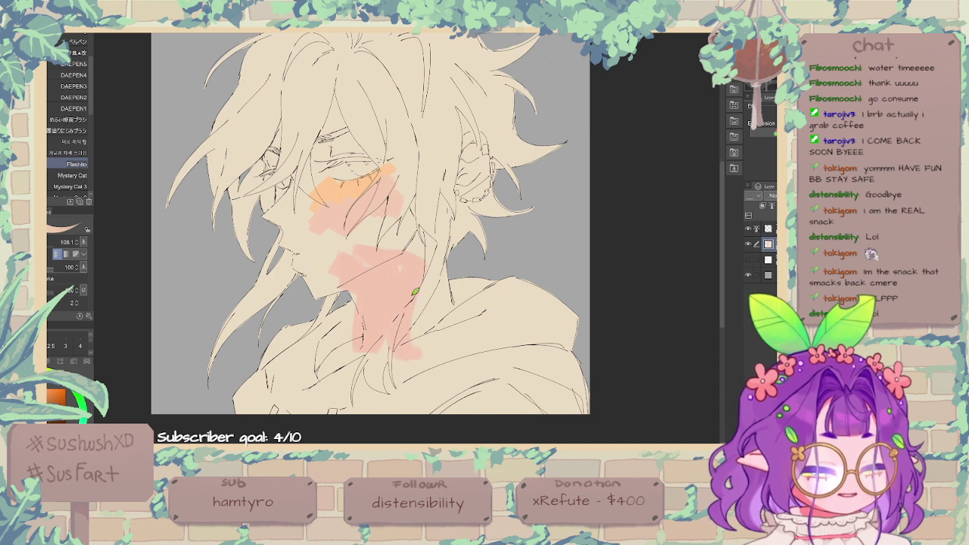
pyautogui.hotkey('ctrl', 'z')
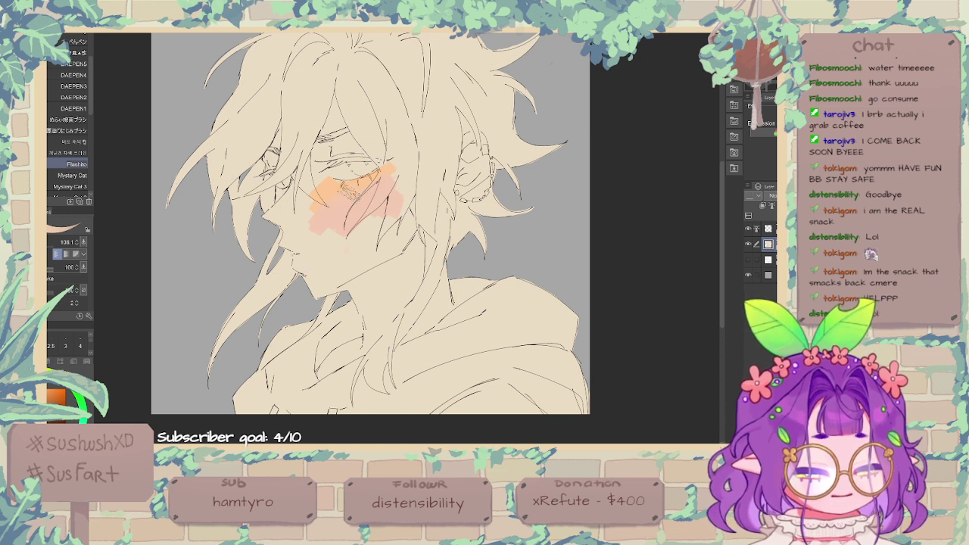
pyautogui.moveTo(334, 185)
pyautogui.mouseDown()
pyautogui.moveTo(292, 208)
pyautogui.moveTo(323, 201)
pyautogui.moveTo(340, 216)
pyautogui.moveTo(374, 201)
pyautogui.moveTo(380, 232)
pyautogui.mouseUp()
pyautogui.hotkey('ctrl', 'z')
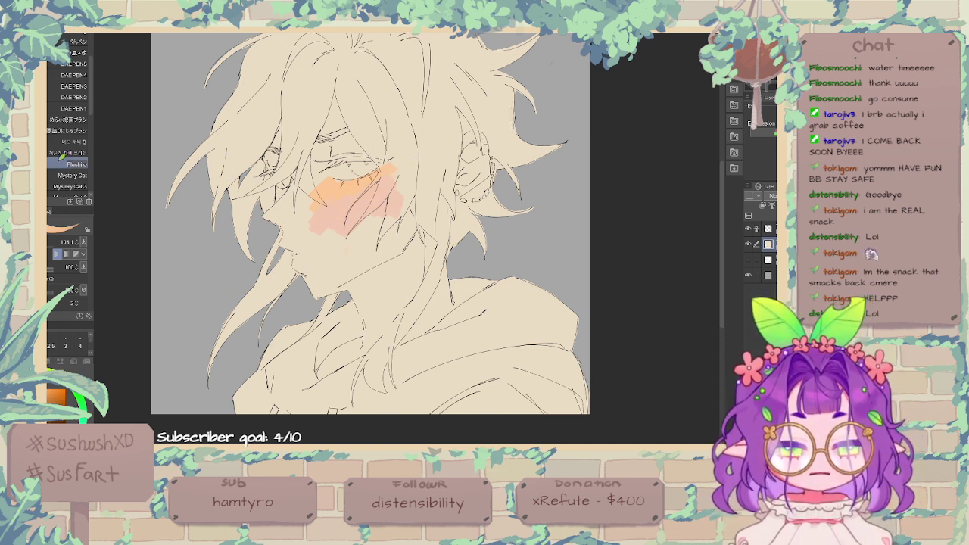
pyautogui.click(70, 186)
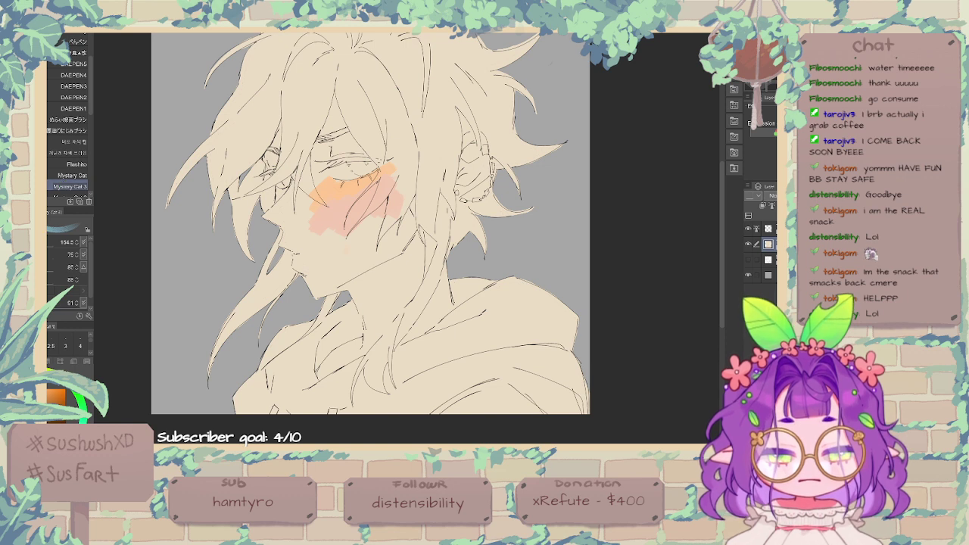
pyautogui.click(47, 243)
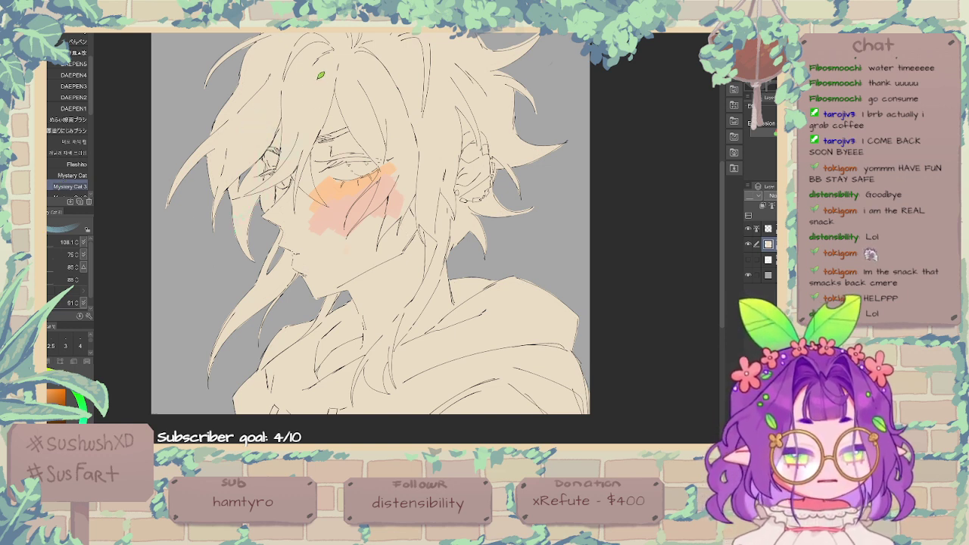
pyautogui.moveTo(331, 76)
pyautogui.mouseDown()
pyautogui.moveTo(371, 133)
pyautogui.moveTo(416, 131)
pyautogui.moveTo(462, 151)
pyautogui.moveTo(429, 113)
pyautogui.moveTo(416, 123)
pyautogui.moveTo(358, 92)
pyautogui.moveTo(378, 60)
pyautogui.mouseUp()
pyautogui.hotkey('ctrl', 'z')
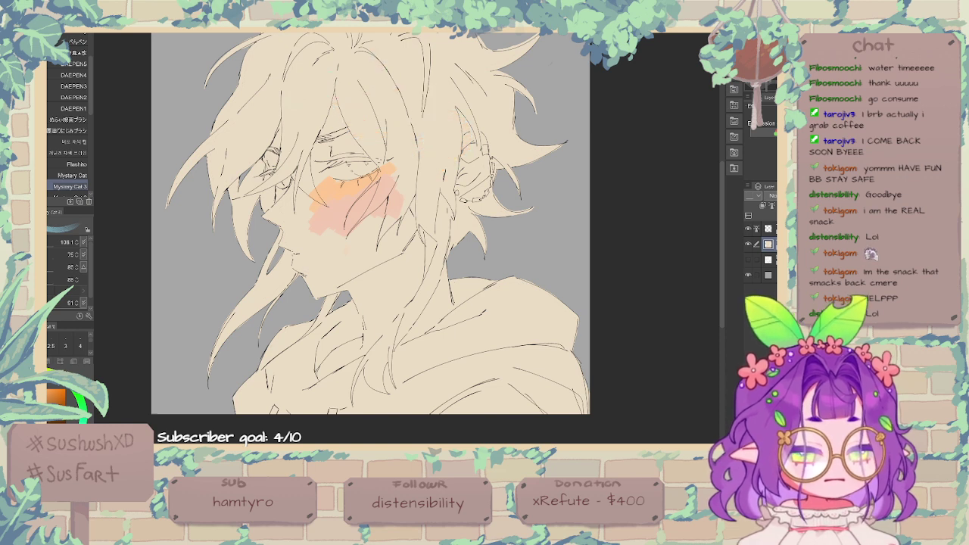
# Step: Soften the cheek's pink and orange patches into the cream skin with a blending brush at size 82.9
pyautogui.click(78, 164)
pyautogui.click(77, 153)
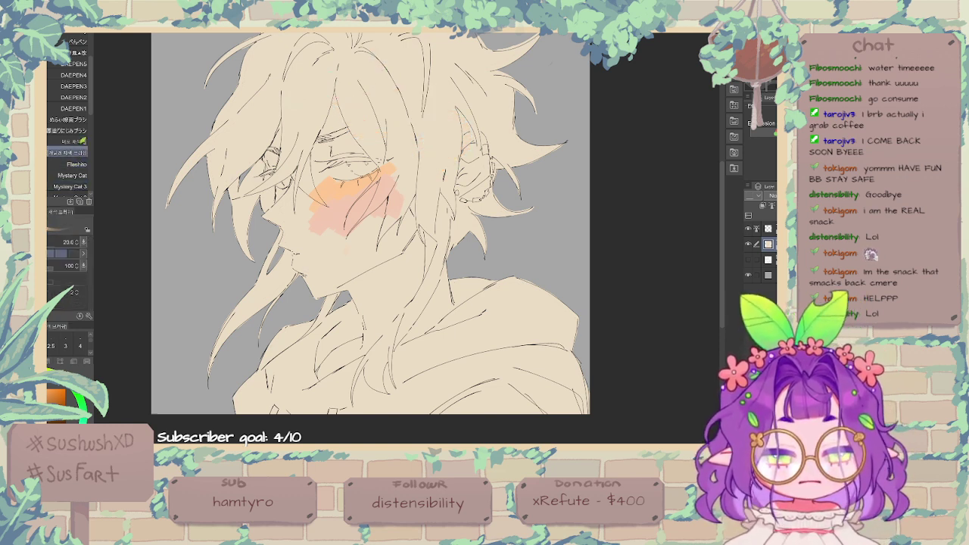
pyautogui.click(53, 241)
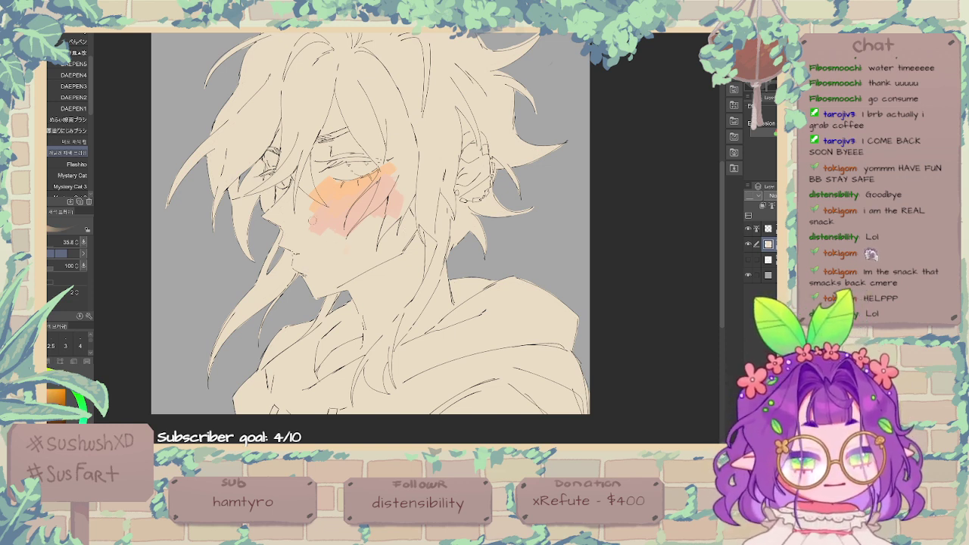
pyautogui.press(']')
pyautogui.moveTo(326, 217)
pyautogui.mouseDown()
pyautogui.moveTo(338, 211)
pyautogui.moveTo(353, 231)
pyautogui.mouseUp()
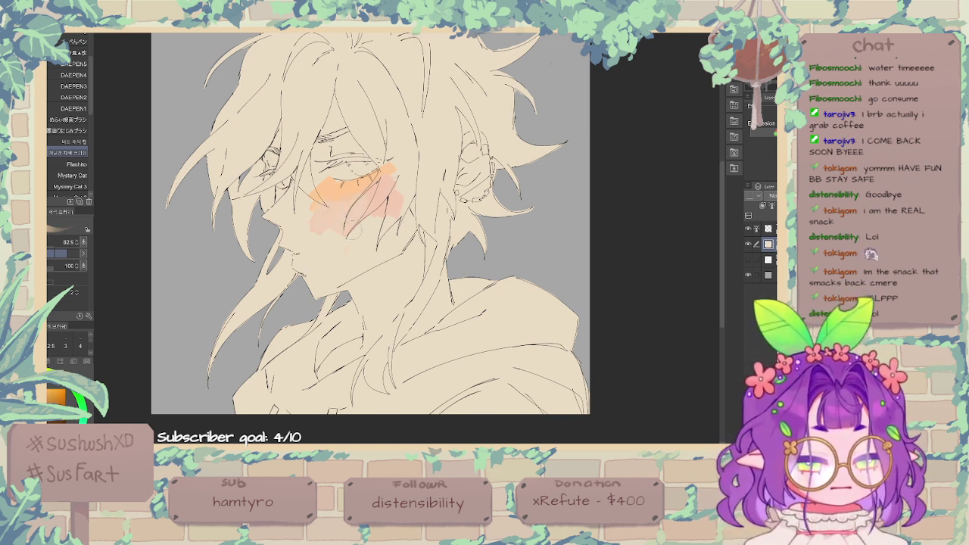
pyautogui.keyDown('alt'); pyautogui.click(332, 197); pyautogui.keyUp('alt')
pyautogui.keyDown('alt'); pyautogui.click(327, 243); pyautogui.keyUp('alt')
pyautogui.moveTo(331, 240)
pyautogui.mouseDown()
pyautogui.moveTo(337, 215)
pyautogui.moveTo(318, 208)
pyautogui.mouseUp()
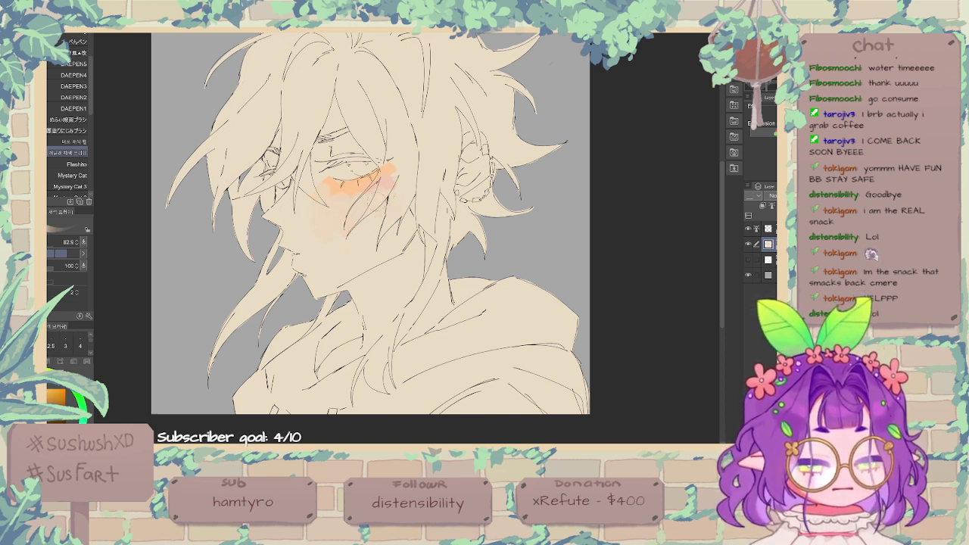
# Step: Spread the orange blush across the nose and shade the hair by the ear, the jaw's underside and the neck in soft orange
pyautogui.keyDown('alt'); pyautogui.click(343, 186); pyautogui.keyUp('alt')
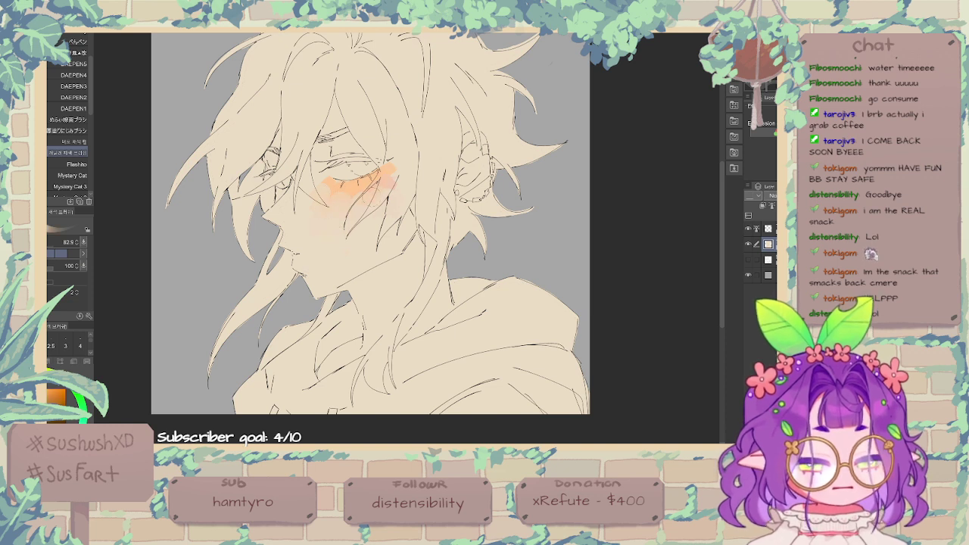
pyautogui.moveTo(309, 190); pyautogui.dragTo(294, 194)
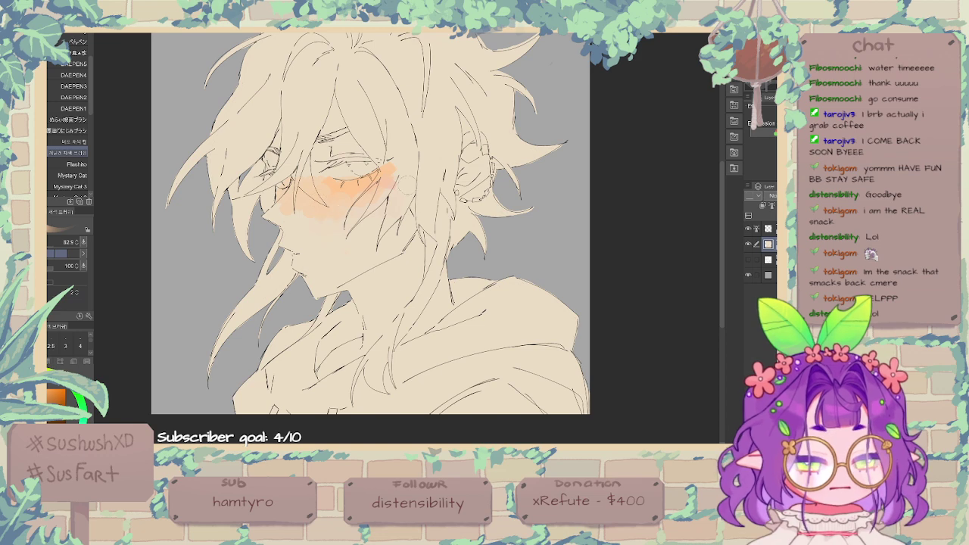
pyautogui.moveTo(429, 218); pyautogui.dragTo(401, 247)
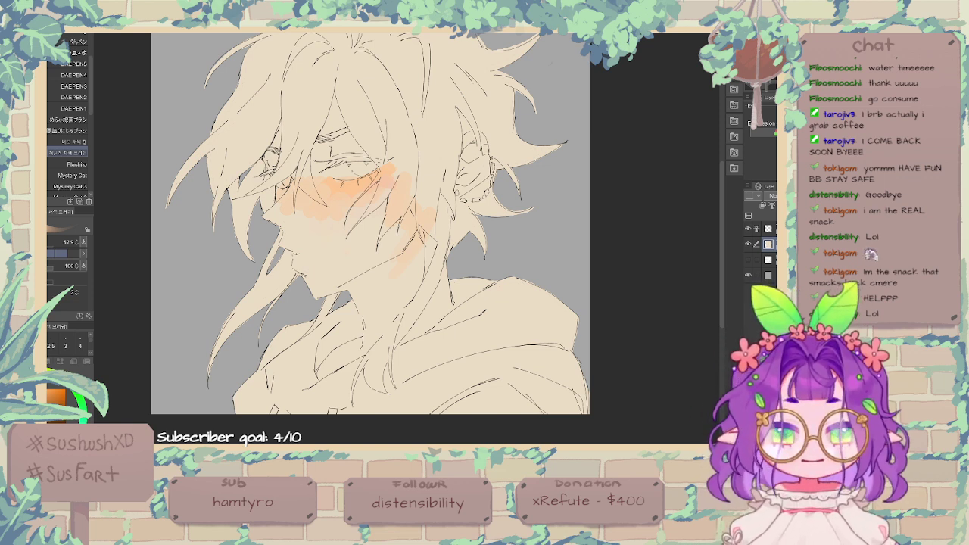
pyautogui.moveTo(395, 273)
pyautogui.mouseDown()
pyautogui.moveTo(414, 254)
pyautogui.moveTo(334, 297)
pyautogui.mouseUp()
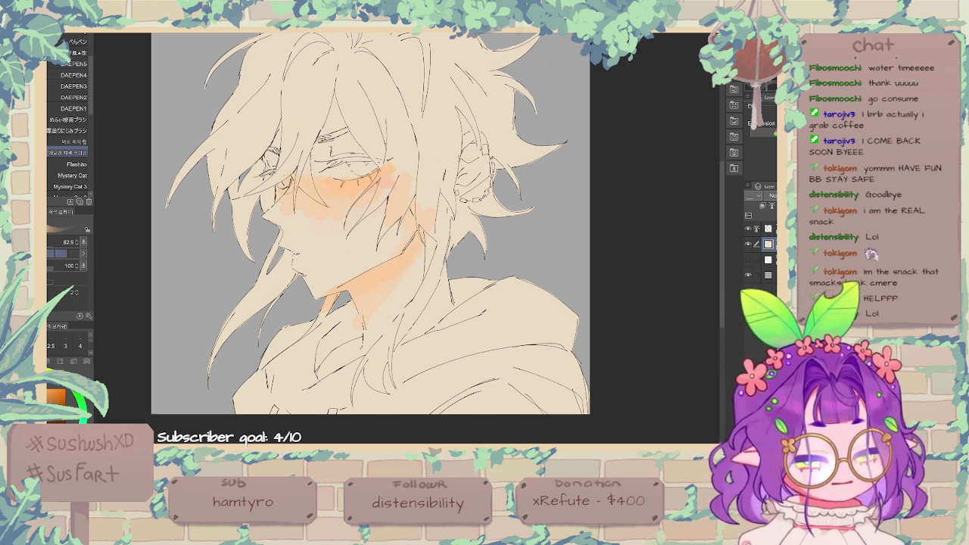
# Step: Shade the forehead, far eye, lips, ear and collar area in soft orange, using brush size 35.8 for the finer areas
pyautogui.moveTo(281, 174)
pyautogui.mouseDown()
pyautogui.moveTo(269, 129)
pyautogui.moveTo(289, 148)
pyautogui.mouseUp()
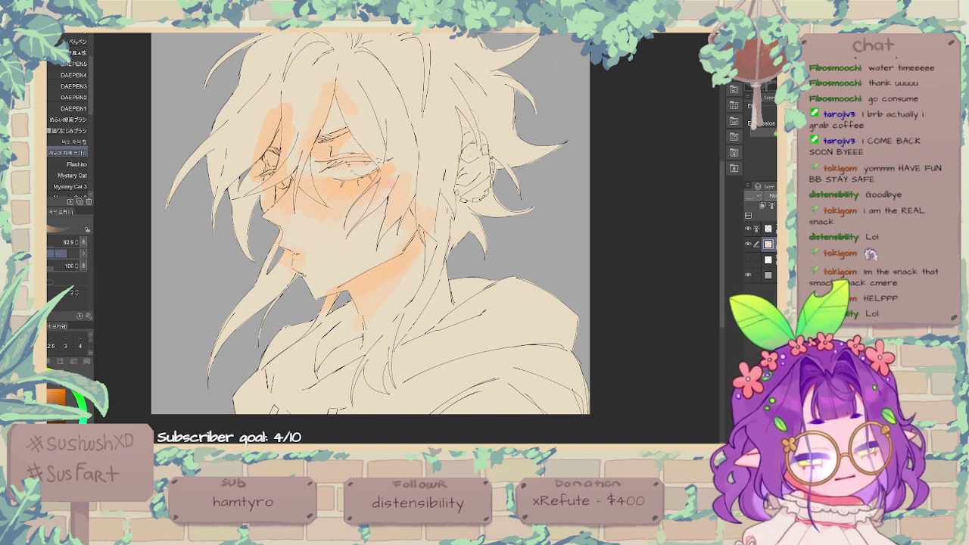
pyautogui.click(58, 245)
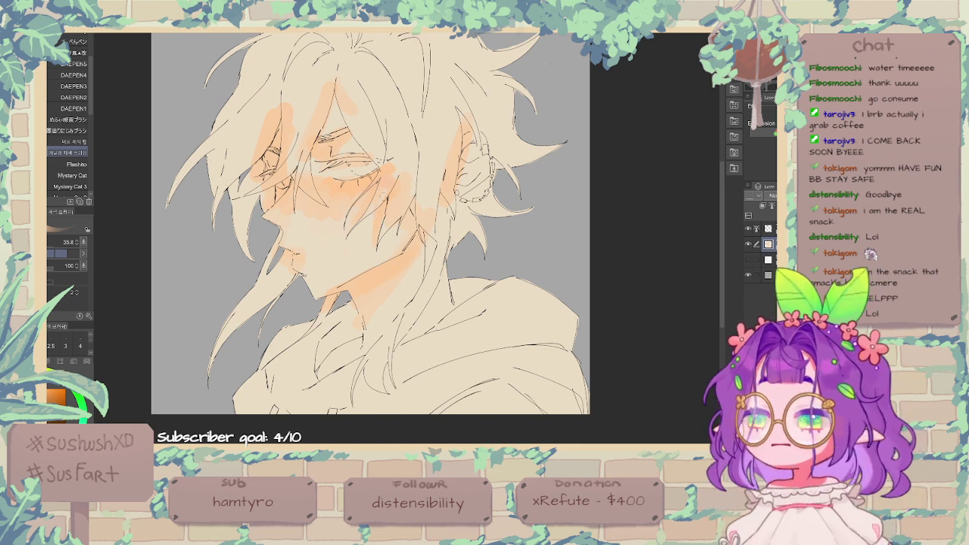
pyautogui.moveTo(420, 221); pyautogui.dragTo(445, 197)
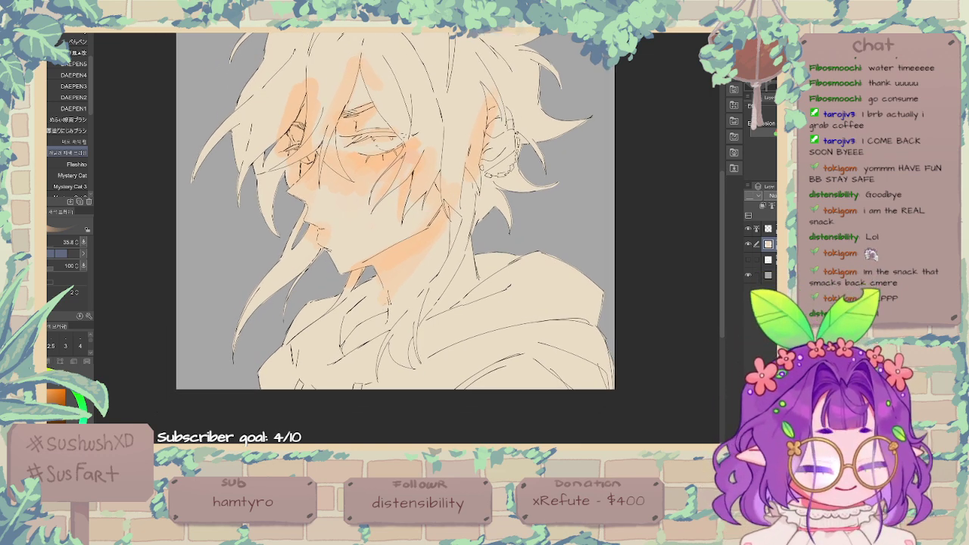
pyautogui.moveTo(386, 317)
pyautogui.mouseDown()
pyautogui.moveTo(347, 342)
pyautogui.moveTo(378, 315)
pyautogui.mouseUp()
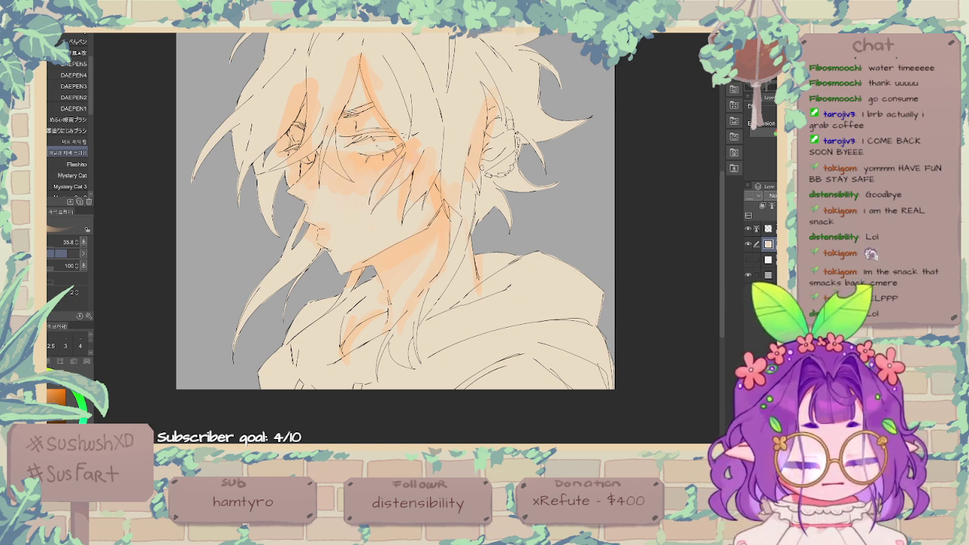
# Step: Line the near eye's upper and lower lids in a deeper red-orange
pyautogui.click(18, 381)
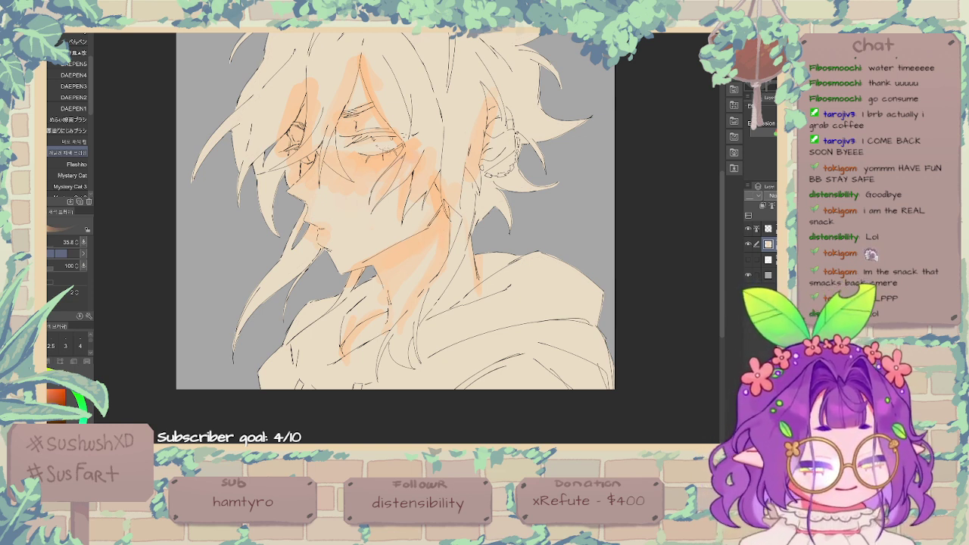
pyautogui.moveTo(363, 153); pyautogui.dragTo(397, 157)
pyautogui.moveTo(354, 133); pyautogui.dragTo(384, 127)
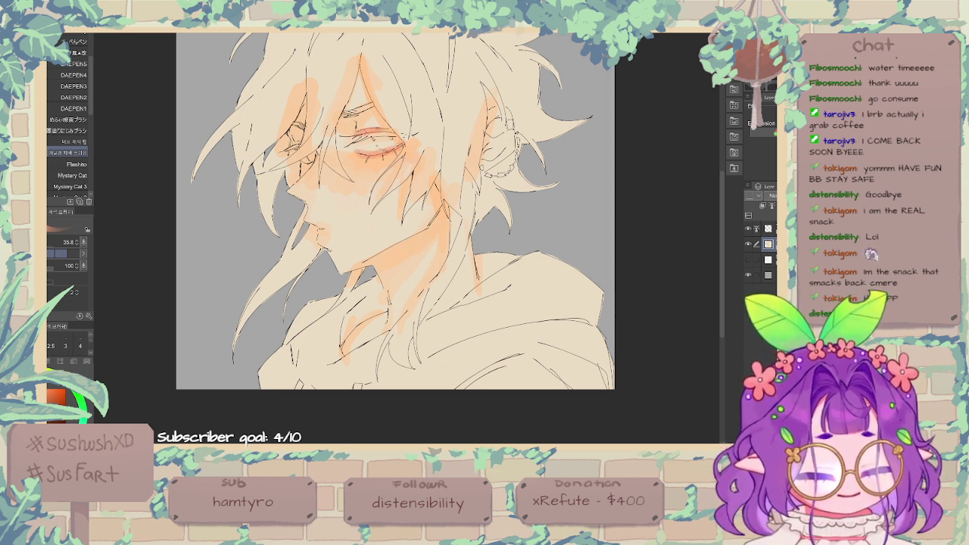
pyautogui.keyDown('alt'); pyautogui.click(382, 142); pyautogui.keyUp('alt')
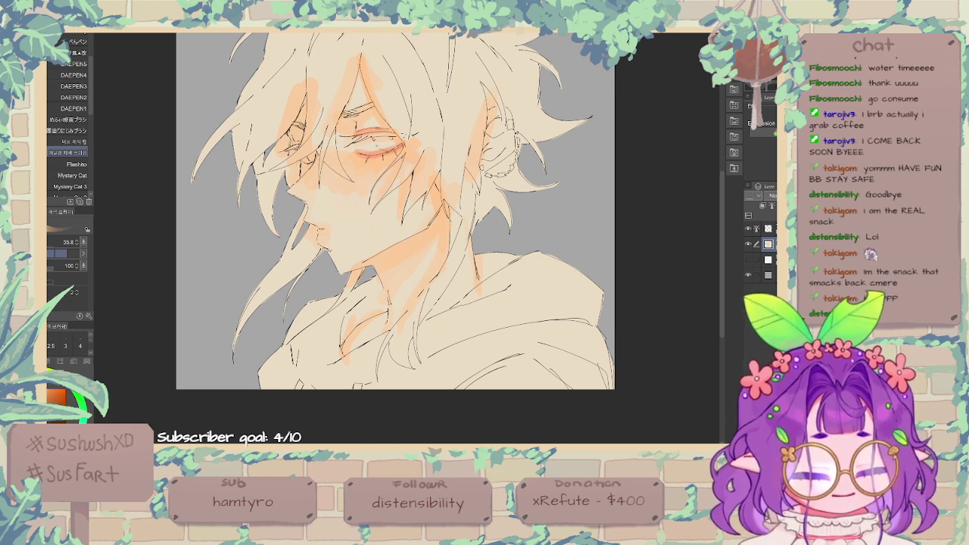
# Step: Deepen the far eye socket, the skin above it and the nose bridge with red-orange strokes
pyautogui.moveTo(300, 164)
pyautogui.mouseDown()
pyautogui.moveTo(316, 160)
pyautogui.moveTo(288, 152)
pyautogui.moveTo(294, 115)
pyautogui.moveTo(302, 143)
pyautogui.mouseUp()
pyautogui.moveTo(311, 81); pyautogui.dragTo(301, 108)
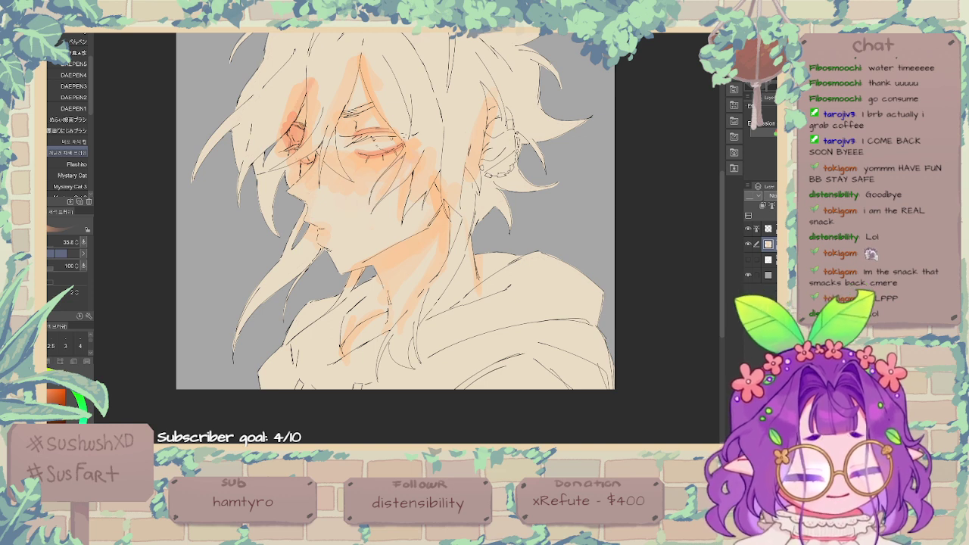
pyautogui.moveTo(298, 165)
pyautogui.mouseDown()
pyautogui.moveTo(298, 178)
pyautogui.moveTo(325, 143)
pyautogui.moveTo(314, 176)
pyautogui.moveTo(340, 175)
pyautogui.mouseUp()
pyautogui.moveTo(324, 154); pyautogui.dragTo(315, 165)
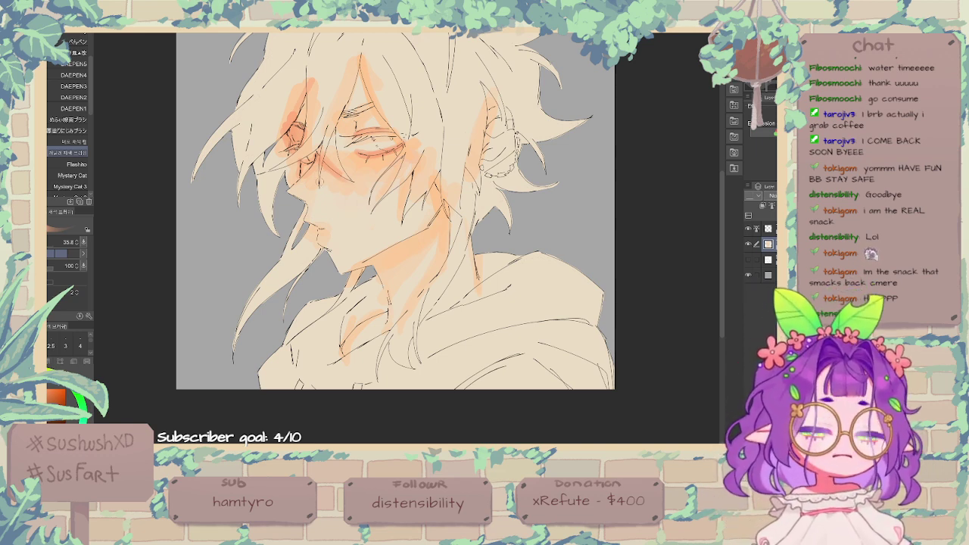
# Step: Tint the lips and the upper part of the ear with red-orange
pyautogui.moveTo(313, 228); pyautogui.dragTo(323, 235)
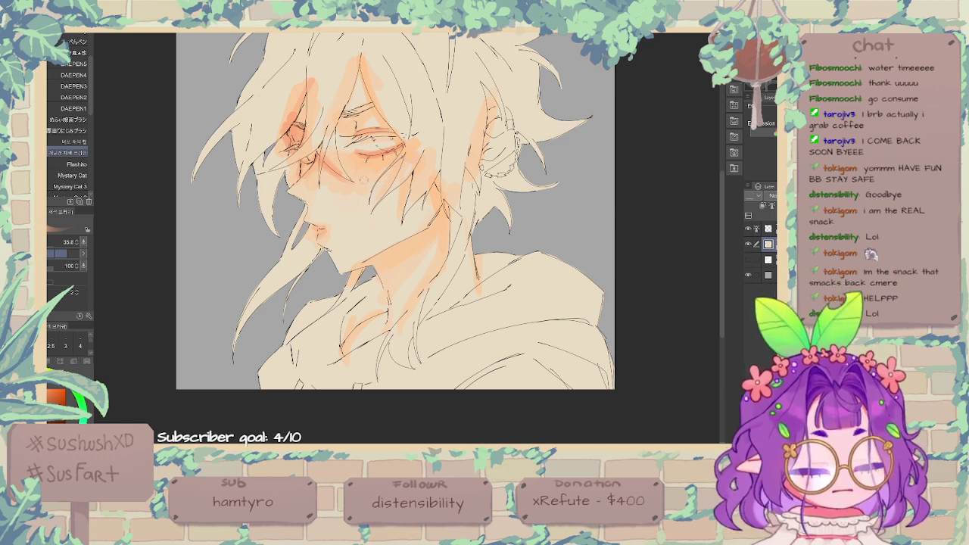
pyautogui.moveTo(520, 209); pyautogui.dragTo(516, 253)
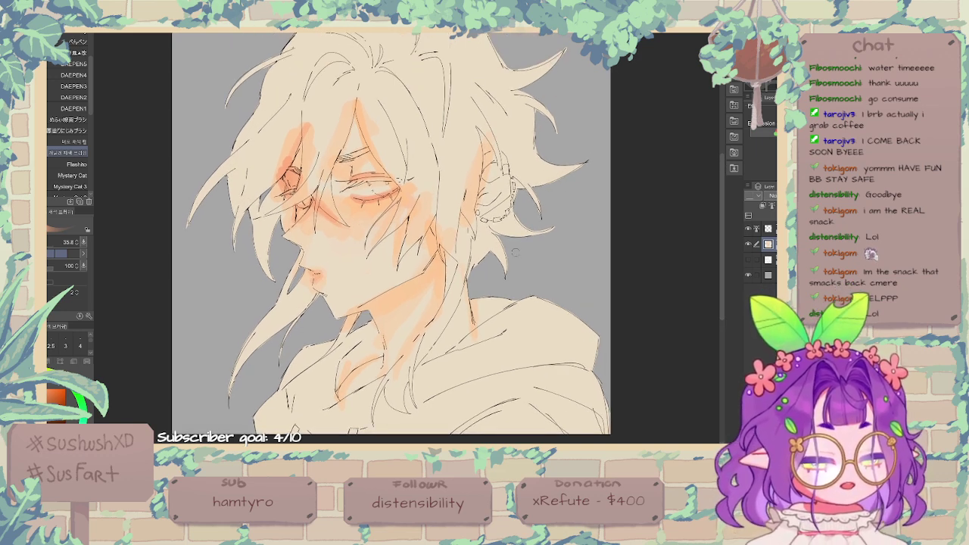
pyautogui.moveTo(480, 165)
pyautogui.mouseDown()
pyautogui.moveTo(491, 142)
pyautogui.moveTo(496, 160)
pyautogui.mouseUp()
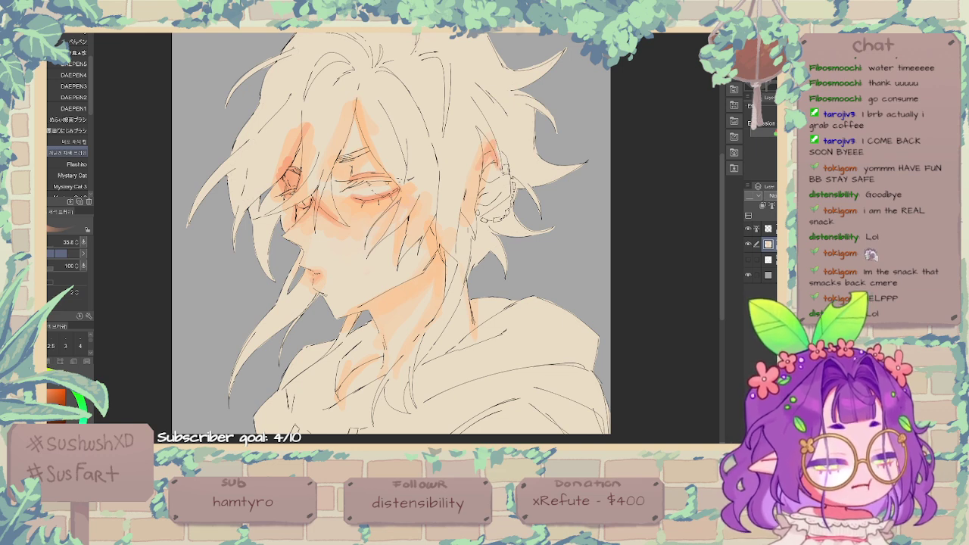
# Step: Block in the outermost front hair locks in dark brown on a new layer clipped to the base, using the DAEPEN3 brush
pyautogui.hotkey('ctrl', 'shift', 'n')
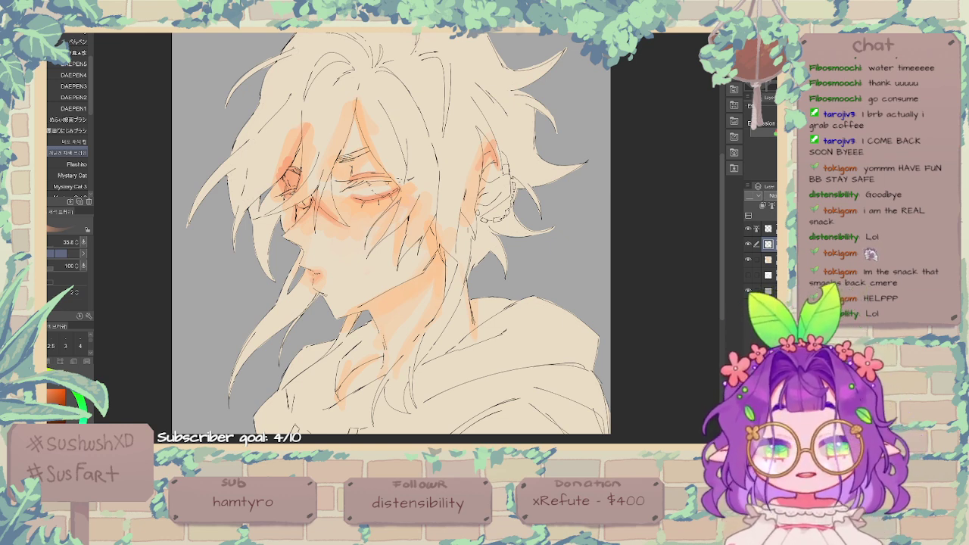
pyautogui.click(8, 388)
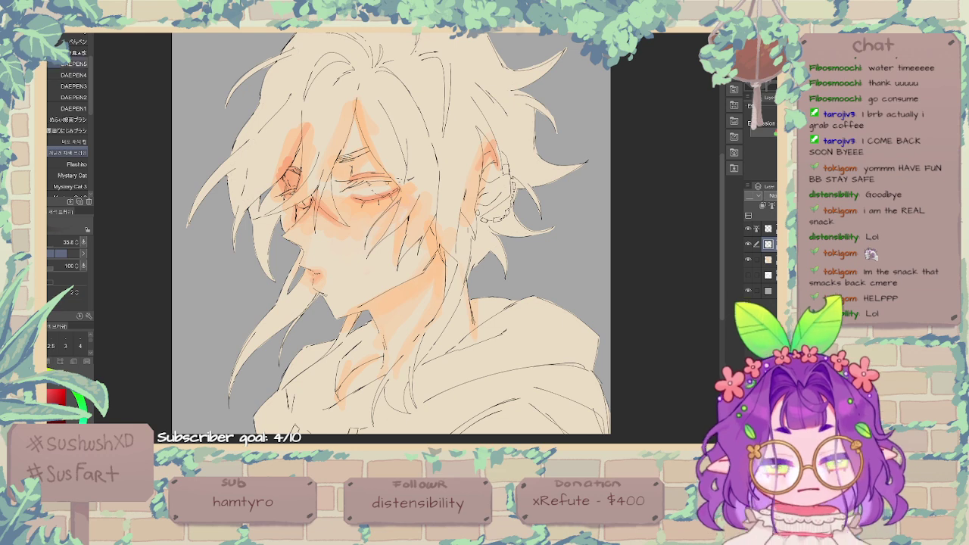
pyautogui.click(66, 36)
pyautogui.click(66, 37)
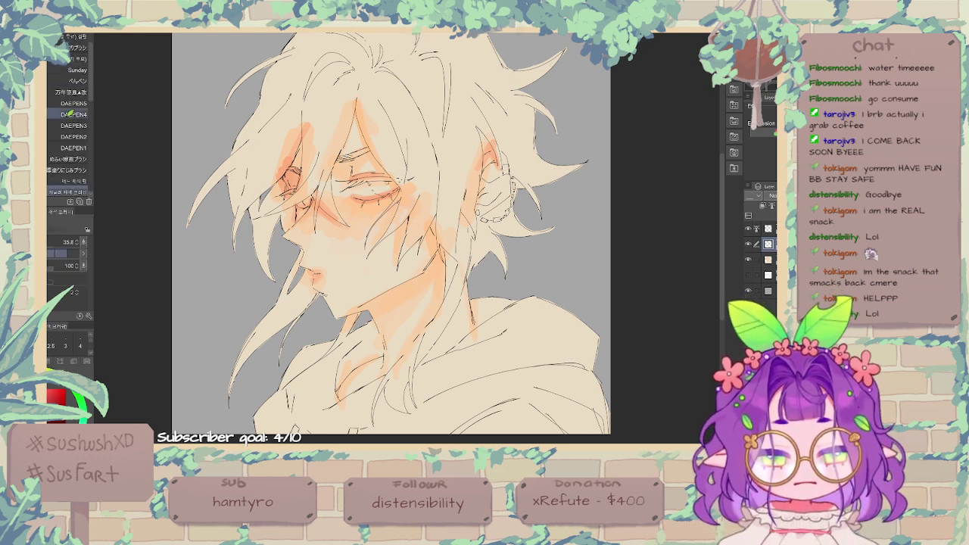
pyautogui.click(70, 124)
pyautogui.moveTo(286, 145); pyautogui.dragTo(266, 179)
pyautogui.click(51, 241)
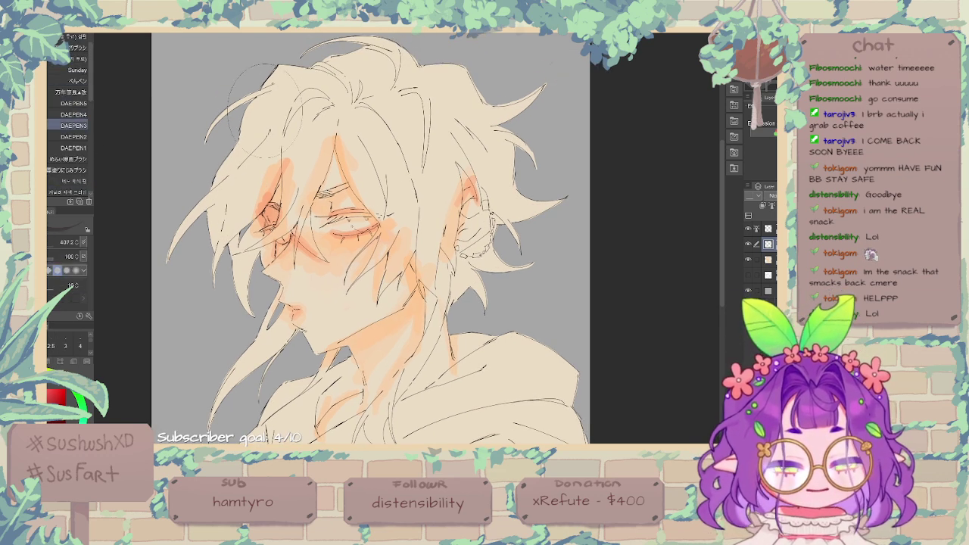
pyautogui.moveTo(260, 112)
pyautogui.mouseDown()
pyautogui.moveTo(193, 221)
pyautogui.moveTo(214, 203)
pyautogui.moveTo(215, 220)
pyautogui.moveTo(241, 173)
pyautogui.moveTo(231, 226)
pyautogui.mouseUp()
pyautogui.click(762, 205)
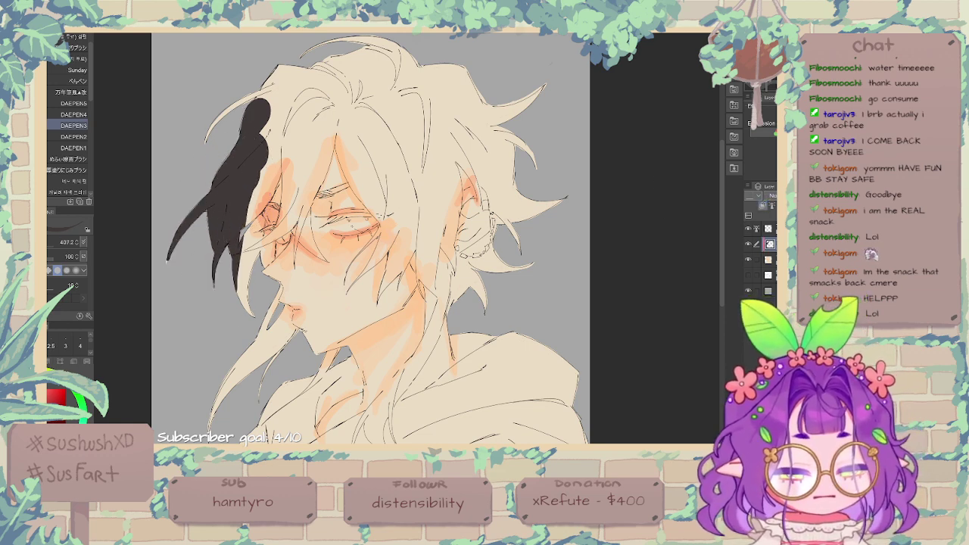
# Step: Extend the dark hair down the front lock and up across the crown with the brush at size 118.1
pyautogui.click(51, 240)
pyautogui.moveTo(262, 178)
pyautogui.mouseDown()
pyautogui.moveTo(244, 277)
pyautogui.moveTo(241, 266)
pyautogui.moveTo(247, 314)
pyautogui.mouseUp()
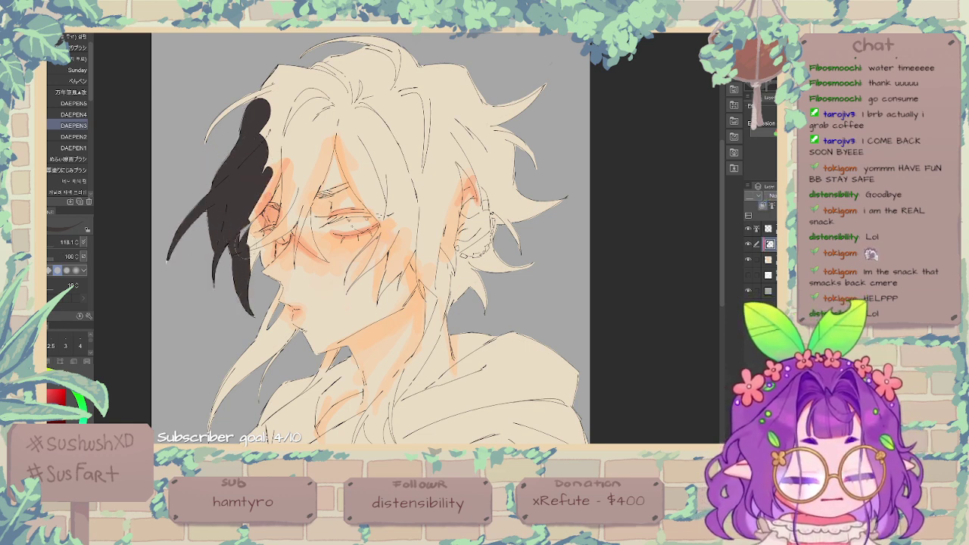
pyautogui.moveTo(249, 232); pyautogui.dragTo(245, 285)
pyautogui.moveTo(262, 105)
pyautogui.mouseDown()
pyautogui.moveTo(265, 88)
pyautogui.moveTo(294, 69)
pyautogui.moveTo(354, 56)
pyautogui.moveTo(339, 59)
pyautogui.mouseUp()
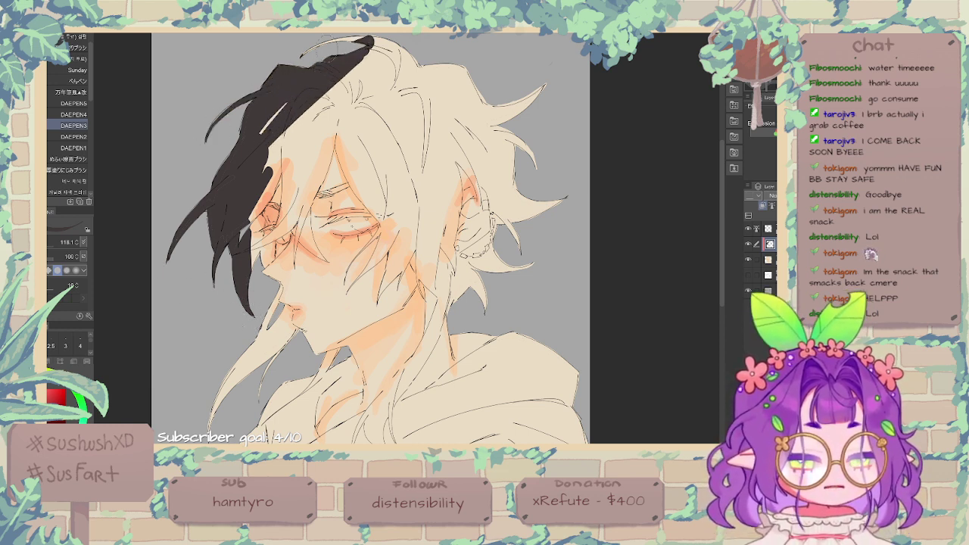
pyautogui.moveTo(403, 36)
pyautogui.mouseDown()
pyautogui.moveTo(306, 52)
pyautogui.moveTo(378, 69)
pyautogui.moveTo(310, 79)
pyautogui.moveTo(365, 61)
pyautogui.mouseUp()
pyautogui.moveTo(373, 74); pyautogui.dragTo(260, 134)
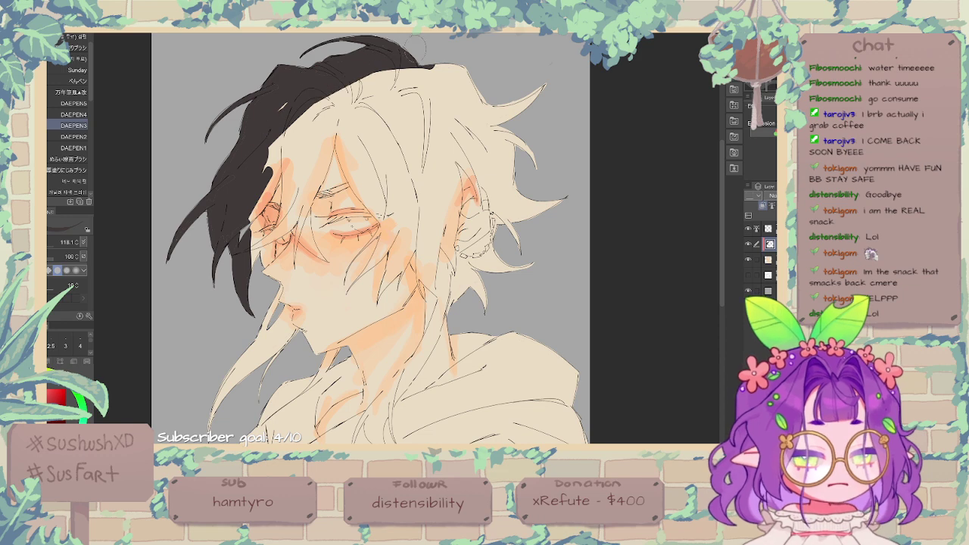
pyautogui.moveTo(350, 85)
pyautogui.mouseDown()
pyautogui.moveTo(280, 144)
pyautogui.moveTo(264, 172)
pyautogui.mouseUp()
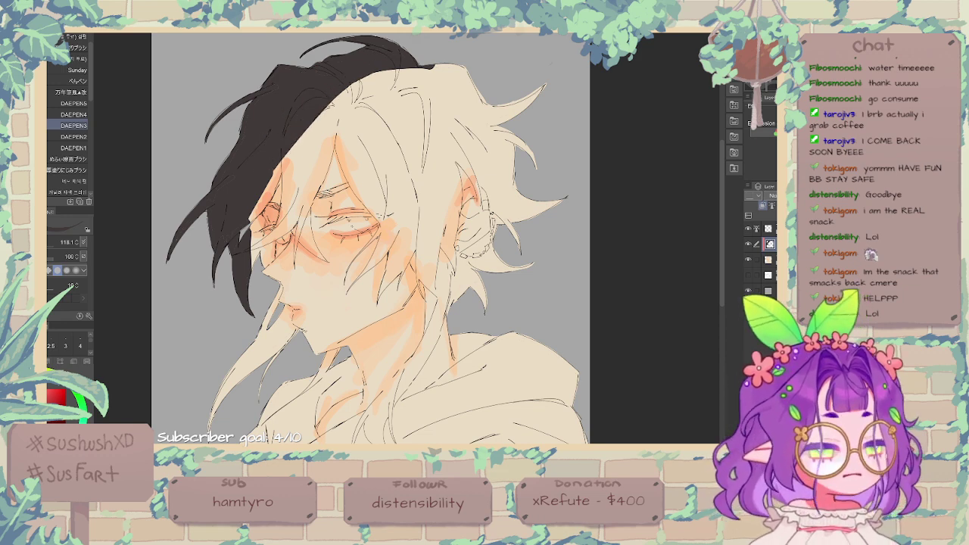
# Step: Fill the hair's inner edge above the far eye at brush size 42.7 and lower the hair layer's opacity to reveal the lines
pyautogui.hotkey('ctrl', '+')
pyautogui.click(49, 246)
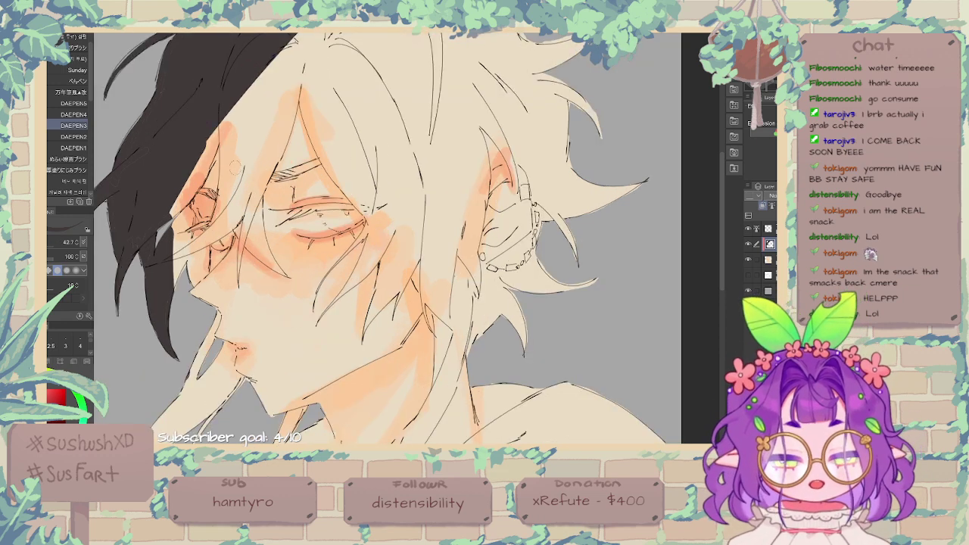
pyautogui.moveTo(194, 188)
pyautogui.mouseDown()
pyautogui.moveTo(168, 218)
pyautogui.moveTo(183, 204)
pyautogui.mouseUp()
pyautogui.moveTo(223, 121); pyautogui.dragTo(201, 185)
pyautogui.moveTo(221, 144); pyautogui.dragTo(172, 213)
pyautogui.moveTo(806, 195); pyautogui.dragTo(795, 196)
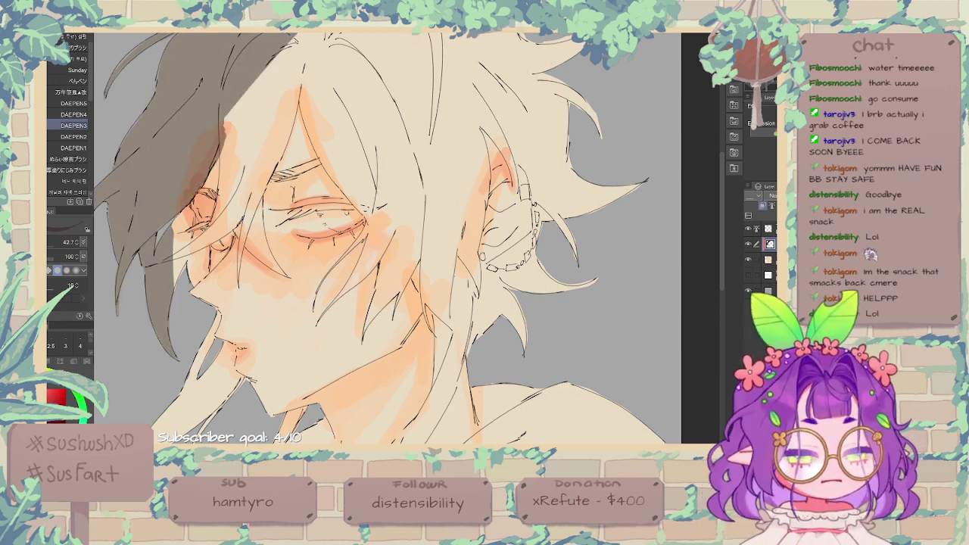
# Step: Fill the dark hair beside and below the far eye, cleaning its edge with the eraser
pyautogui.moveTo(174, 224)
pyautogui.mouseDown()
pyautogui.moveTo(176, 288)
pyautogui.moveTo(181, 279)
pyautogui.mouseUp()
pyautogui.moveTo(177, 214)
pyautogui.mouseDown()
pyautogui.moveTo(183, 278)
pyautogui.moveTo(176, 236)
pyautogui.mouseUp()
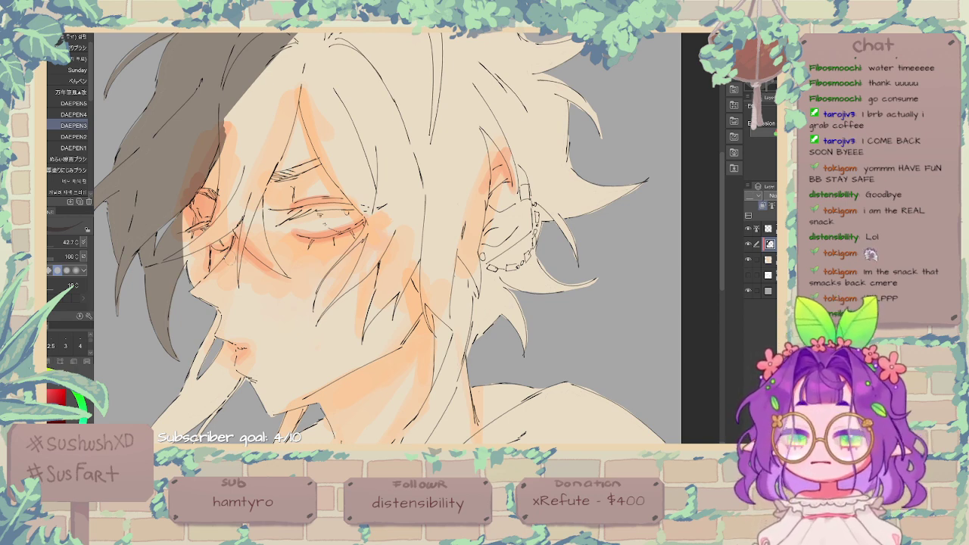
pyautogui.moveTo(185, 211)
pyautogui.mouseDown()
pyautogui.moveTo(191, 277)
pyautogui.moveTo(184, 265)
pyautogui.moveTo(196, 230)
pyautogui.moveTo(204, 242)
pyautogui.moveTo(193, 259)
pyautogui.mouseUp()
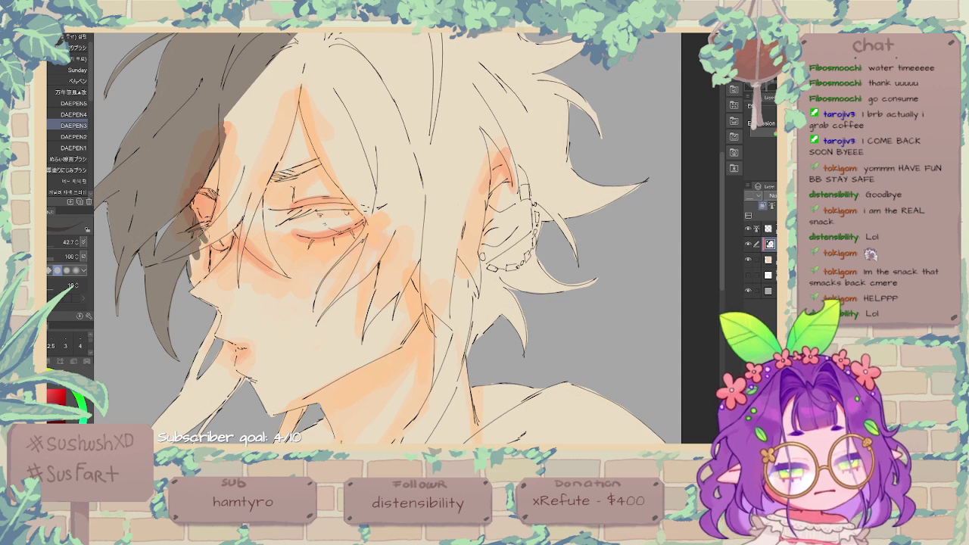
pyautogui.moveTo(208, 229)
pyautogui.mouseDown()
pyautogui.moveTo(214, 224)
pyautogui.moveTo(190, 230)
pyautogui.moveTo(191, 282)
pyautogui.moveTo(205, 265)
pyautogui.moveTo(202, 274)
pyautogui.mouseUp()
pyautogui.press('e')
pyautogui.press('p')
pyautogui.moveTo(203, 255); pyautogui.dragTo(199, 271)
# Step: Paint thin dark strands crossing the nose bridge between the eyes, undoing the stray strokes
pyautogui.moveTo(229, 229); pyautogui.dragTo(209, 247)
pyautogui.moveTo(242, 213)
pyautogui.mouseDown()
pyautogui.moveTo(226, 235)
pyautogui.moveTo(236, 220)
pyautogui.moveTo(231, 253)
pyautogui.moveTo(248, 261)
pyautogui.moveTo(237, 280)
pyautogui.mouseUp()
pyautogui.hotkey('ctrl', 'z')
pyautogui.hotkey('ctrl', 'z')
pyautogui.moveTo(249, 225); pyautogui.dragTo(238, 278)
pyautogui.moveTo(240, 243)
pyautogui.mouseDown()
pyautogui.moveTo(237, 278)
pyautogui.moveTo(240, 235)
pyautogui.mouseUp()
pyautogui.hotkey('ctrl', 'z')
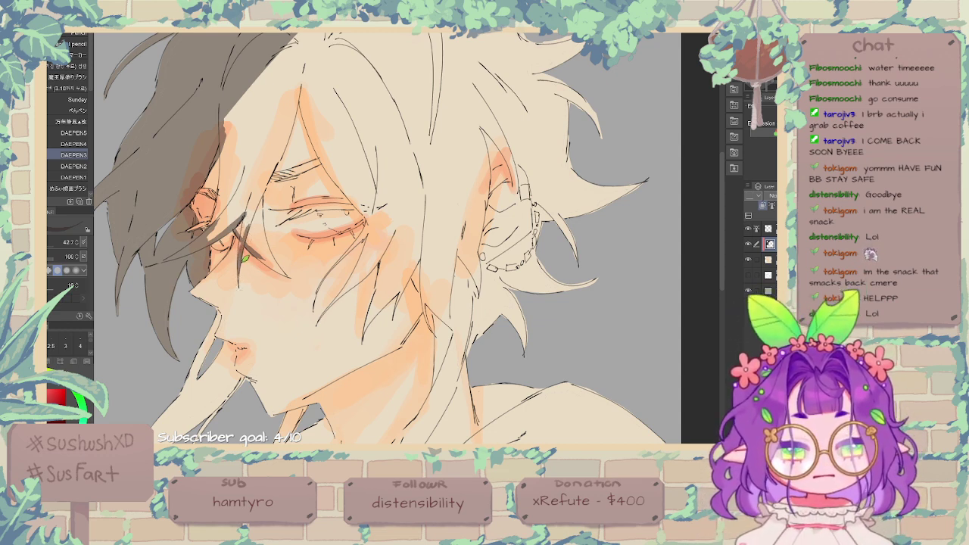
# Step: Paint the long curved strand running down beside the nose bridge and trim its edge with the Hard eraser
pyautogui.moveTo(238, 277); pyautogui.dragTo(244, 227)
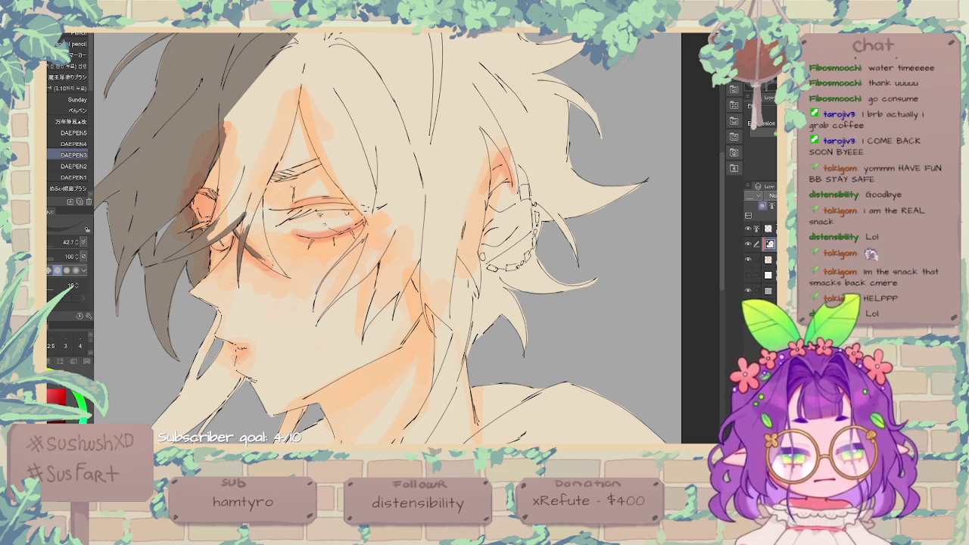
pyautogui.moveTo(259, 261)
pyautogui.mouseDown()
pyautogui.moveTo(289, 278)
pyautogui.moveTo(267, 226)
pyautogui.moveTo(281, 268)
pyautogui.mouseUp()
pyautogui.hotkey('ctrl', 'z')
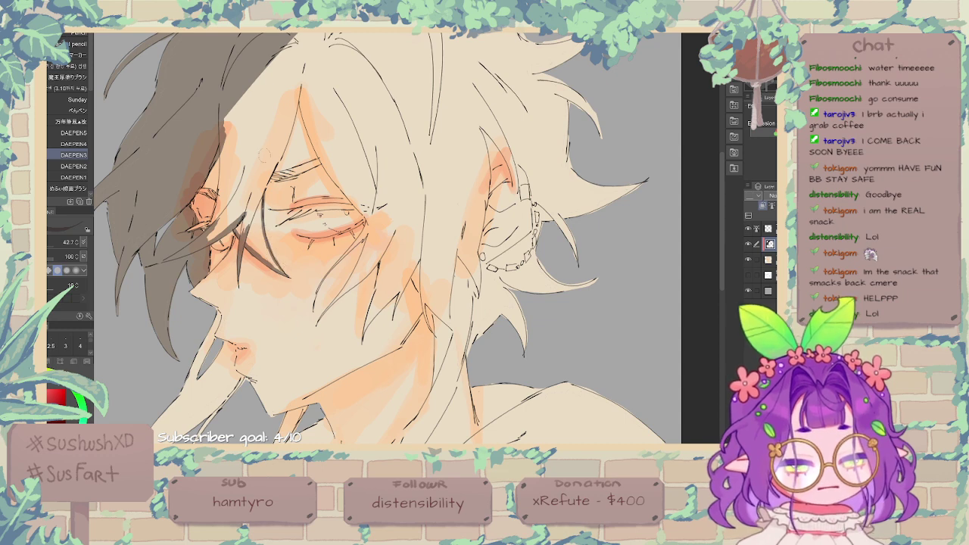
pyautogui.press('e')
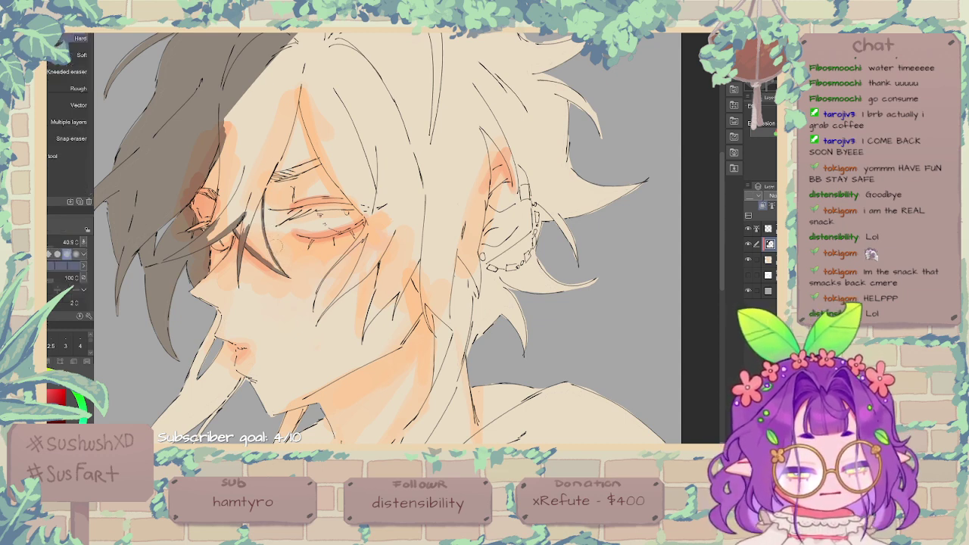
pyautogui.moveTo(277, 243); pyautogui.dragTo(281, 256)
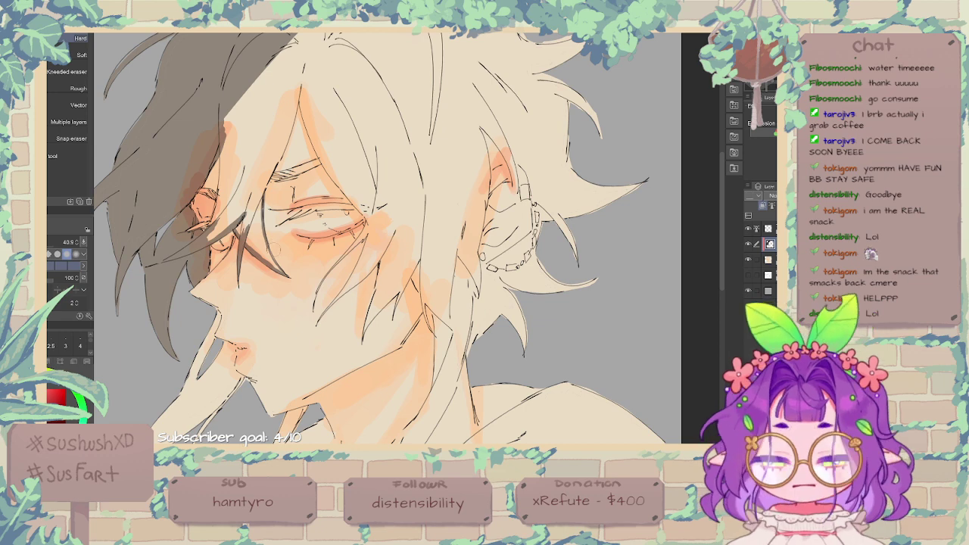
pyautogui.press('p')
pyautogui.moveTo(270, 247); pyautogui.dragTo(281, 272)
# Step: Extend the curved strand up past the brow to the forehead parting and thin its edge with the eraser
pyautogui.moveTo(264, 186); pyautogui.dragTo(299, 97)
pyautogui.moveTo(275, 163); pyautogui.dragTo(301, 91)
pyautogui.press('e')
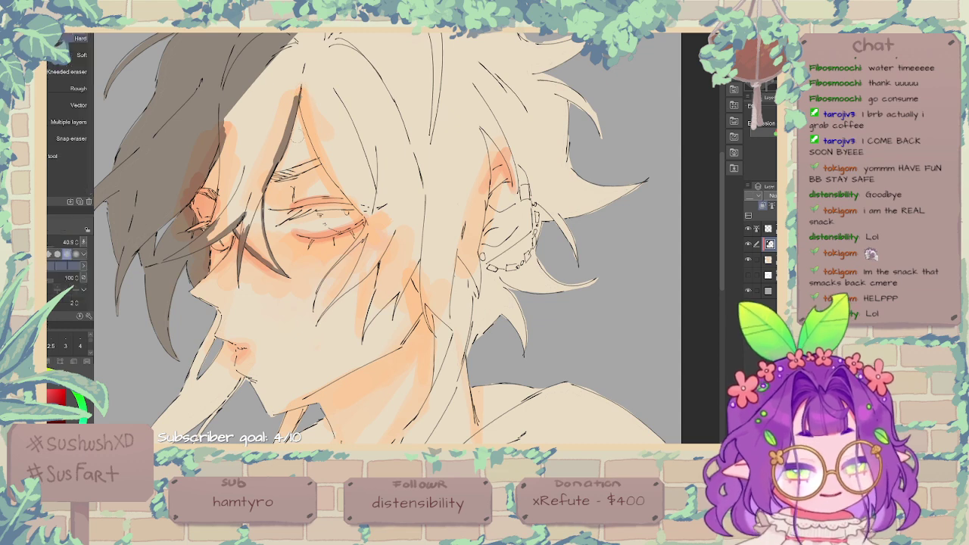
pyautogui.moveTo(283, 159); pyautogui.dragTo(294, 133)
pyautogui.press('p')
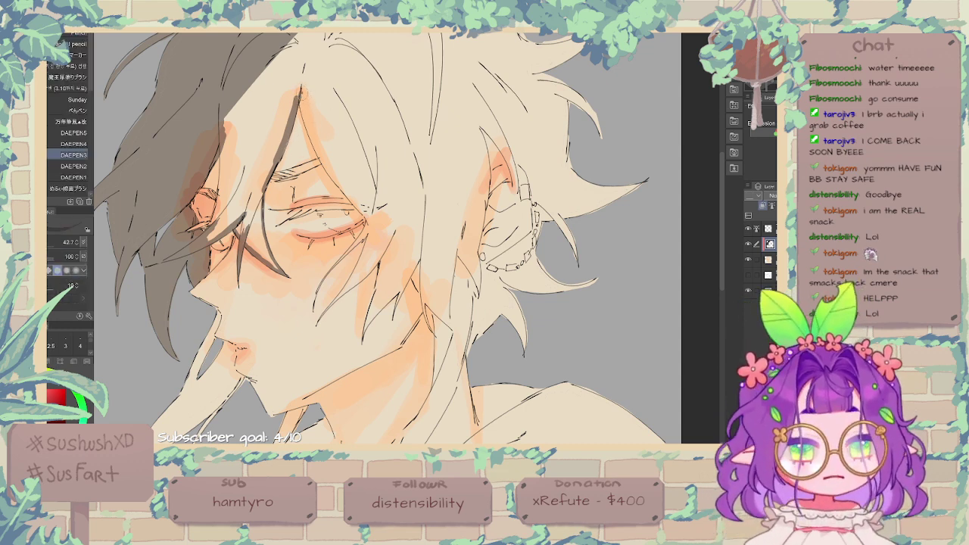
# Step: Outline the bangs in dark grey from the forehead parting past the near eye's outer corner to the first pointed tips on the cheek
pyautogui.moveTo(301, 91)
pyautogui.mouseDown()
pyautogui.moveTo(324, 165)
pyautogui.moveTo(375, 228)
pyautogui.mouseUp()
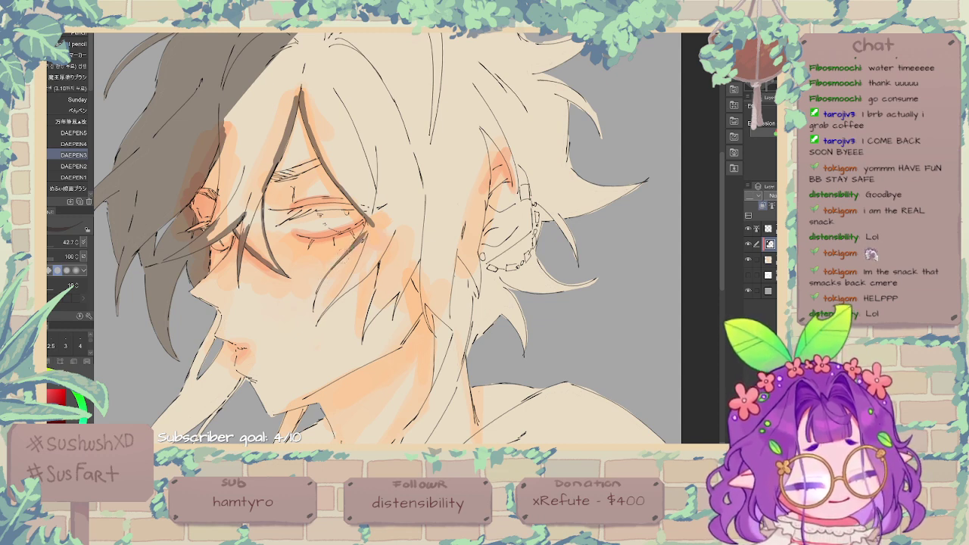
pyautogui.moveTo(373, 222); pyautogui.dragTo(322, 318)
pyautogui.hotkey('ctrl', 'z')
pyautogui.moveTo(358, 277)
pyautogui.mouseDown()
pyautogui.moveTo(321, 314)
pyautogui.moveTo(400, 225)
pyautogui.mouseUp()
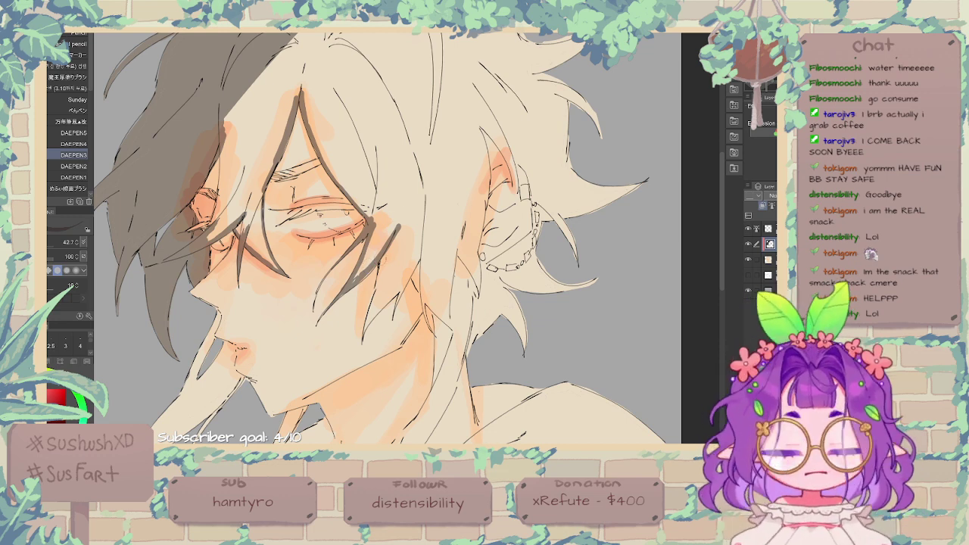
# Step: Continue the dark outline in zigzag strand tips across the lower cheek to the hair edge beside the jaw
pyautogui.moveTo(382, 256); pyautogui.dragTo(374, 297)
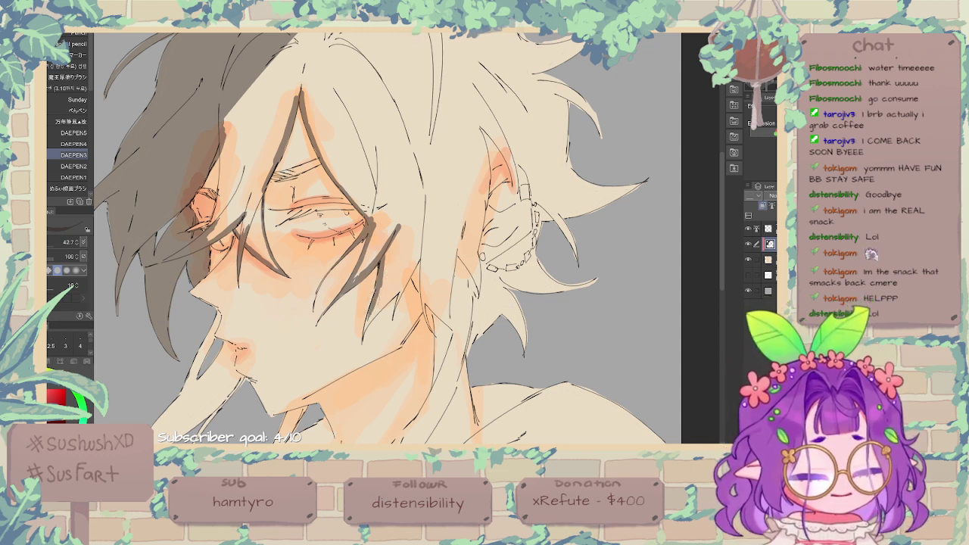
pyautogui.moveTo(369, 325)
pyautogui.mouseDown()
pyautogui.moveTo(421, 257)
pyautogui.moveTo(412, 274)
pyautogui.mouseUp()
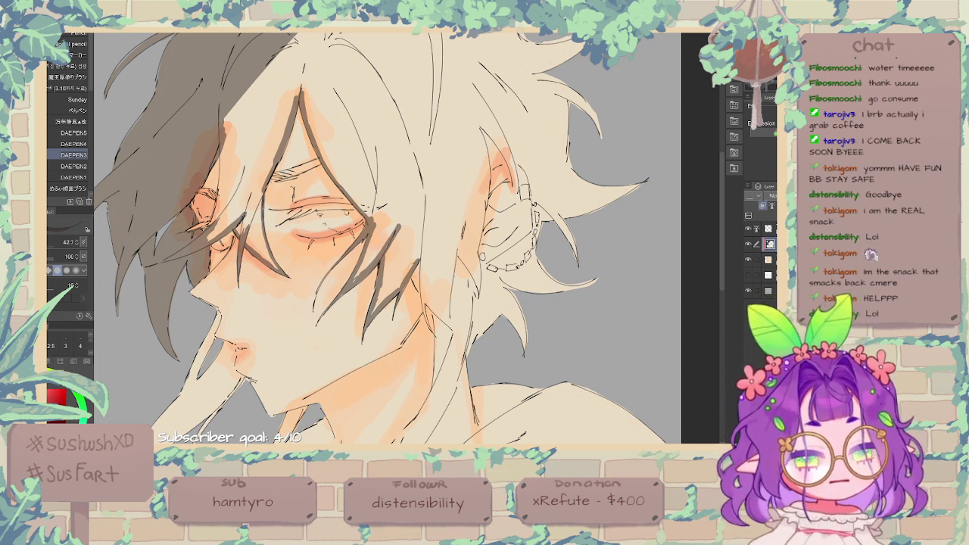
pyautogui.moveTo(414, 272); pyautogui.dragTo(424, 294)
pyautogui.moveTo(415, 275)
pyautogui.mouseDown()
pyautogui.moveTo(436, 332)
pyautogui.moveTo(427, 300)
pyautogui.mouseUp()
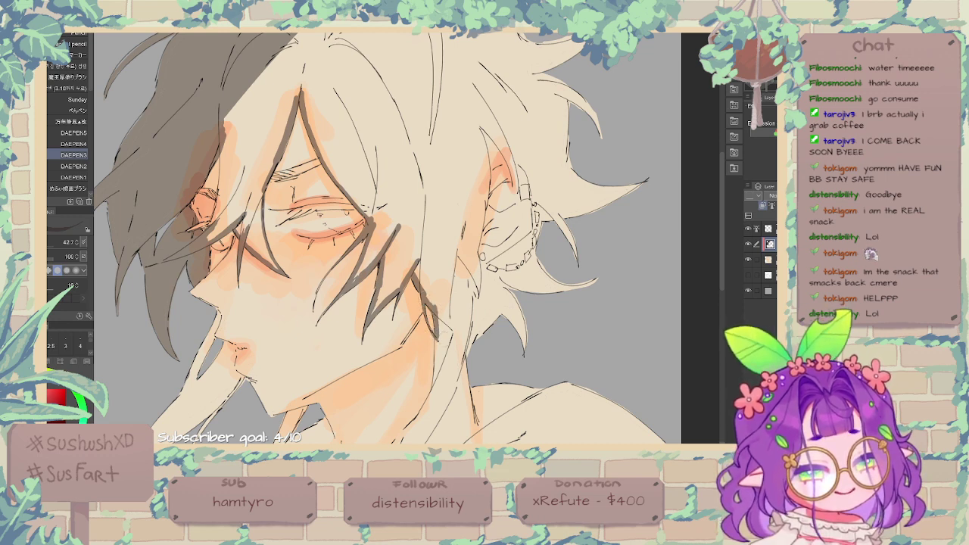
# Step: Outline the front edge of the long side lock from the jaw down along the neck, redoing the stray stroke
pyautogui.moveTo(439, 355)
pyautogui.mouseDown()
pyautogui.moveTo(444, 237)
pyautogui.moveTo(441, 255)
pyautogui.mouseUp()
pyautogui.moveTo(442, 226)
pyautogui.mouseDown()
pyautogui.moveTo(438, 276)
pyautogui.moveTo(403, 327)
pyautogui.mouseUp()
pyautogui.hotkey('ctrl', 'z')
pyautogui.moveTo(433, 279); pyautogui.dragTo(359, 378)
# Step: Outline the side lock's lower end over the collar with its pointed front tip and the curved inner split, undoing the stray strokes
pyautogui.moveTo(409, 328)
pyautogui.mouseDown()
pyautogui.moveTo(402, 337)
pyautogui.moveTo(405, 252)
pyautogui.moveTo(375, 296)
pyautogui.moveTo(393, 268)
pyautogui.mouseUp()
pyautogui.moveTo(364, 319); pyautogui.dragTo(382, 283)
pyautogui.moveTo(360, 343)
pyautogui.mouseDown()
pyautogui.moveTo(365, 313)
pyautogui.moveTo(400, 261)
pyautogui.mouseUp()
pyautogui.moveTo(385, 283); pyautogui.dragTo(386, 311)
pyautogui.moveTo(380, 295); pyautogui.dragTo(400, 331)
pyautogui.hotkey('ctrl', 'z')
pyautogui.hotkey('ctrl', 'z')
pyautogui.moveTo(389, 318); pyautogui.dragTo(404, 331)
pyautogui.press('e')
pyautogui.press('p')
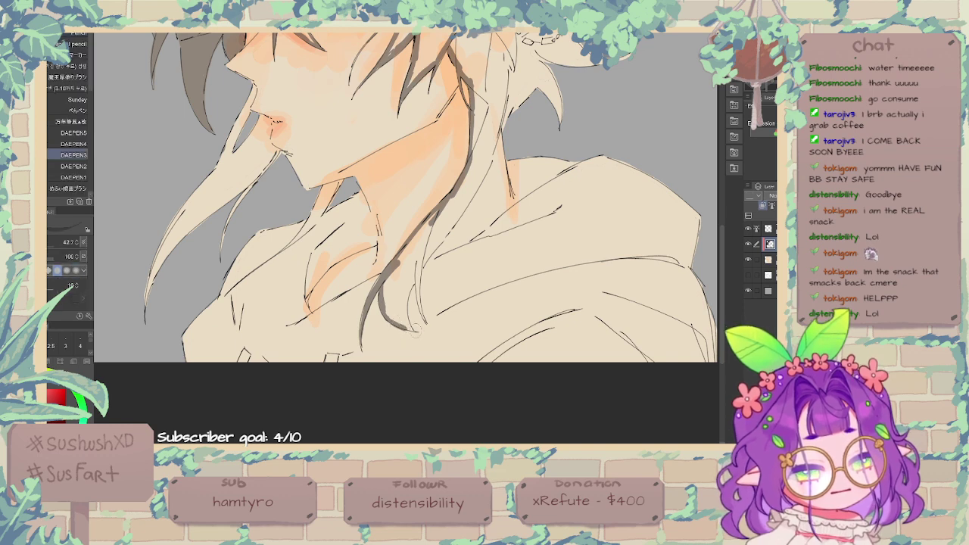
# Step: Outline the side lock's rear pointed tip over the chest, redoing the stroke that strays from the line art
pyautogui.moveTo(401, 295)
pyautogui.mouseDown()
pyautogui.moveTo(409, 337)
pyautogui.moveTo(414, 282)
pyautogui.moveTo(404, 302)
pyautogui.moveTo(417, 279)
pyautogui.mouseUp()
pyautogui.moveTo(427, 319); pyautogui.dragTo(420, 271)
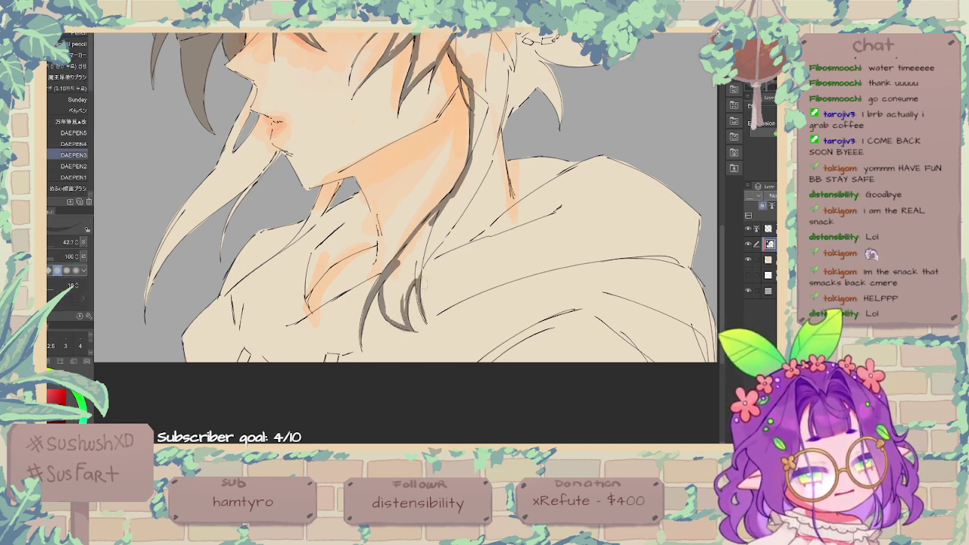
pyautogui.hotkey('ctrl', 'z')
pyautogui.moveTo(427, 325)
pyautogui.mouseDown()
pyautogui.moveTo(419, 272)
pyautogui.moveTo(417, 306)
pyautogui.mouseUp()
pyautogui.moveTo(429, 242); pyautogui.dragTo(416, 271)
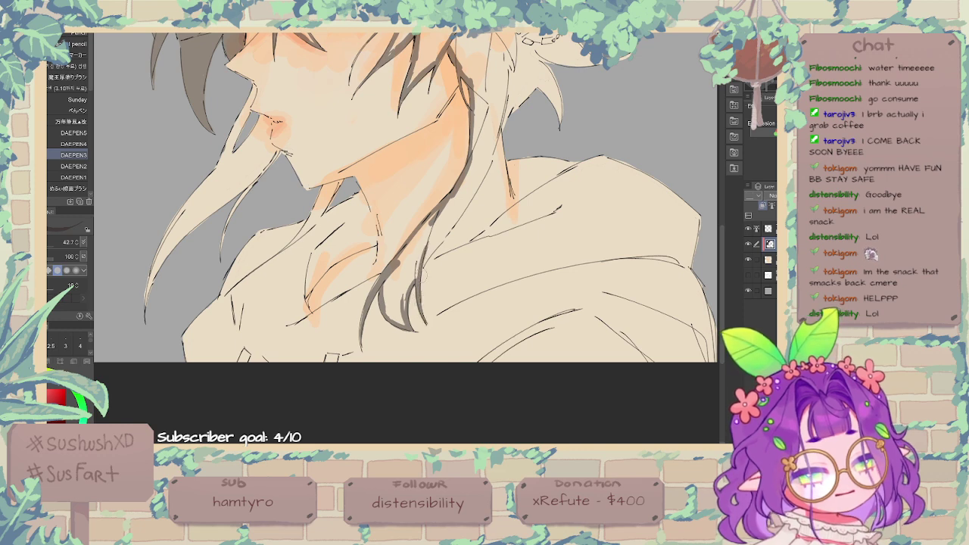
# Step: Outline the back edge of the side lock from its rear tip up to the side of the neck below the ear, undoing the stray strokes
pyautogui.moveTo(455, 208); pyautogui.dragTo(422, 274)
pyautogui.moveTo(474, 194); pyautogui.dragTo(424, 264)
pyautogui.hotkey('ctrl', 'z')
pyautogui.hotkey('ctrl', 'z')
pyautogui.moveTo(453, 223); pyautogui.dragTo(419, 283)
pyautogui.moveTo(460, 207); pyautogui.dragTo(439, 247)
pyautogui.moveTo(487, 166); pyautogui.dragTo(464, 211)
pyautogui.moveTo(502, 139); pyautogui.dragTo(450, 247)
pyautogui.moveTo(468, 192); pyautogui.dragTo(454, 231)
pyautogui.moveTo(462, 199); pyautogui.dragTo(453, 228)
pyautogui.moveTo(471, 182); pyautogui.dragTo(459, 210)
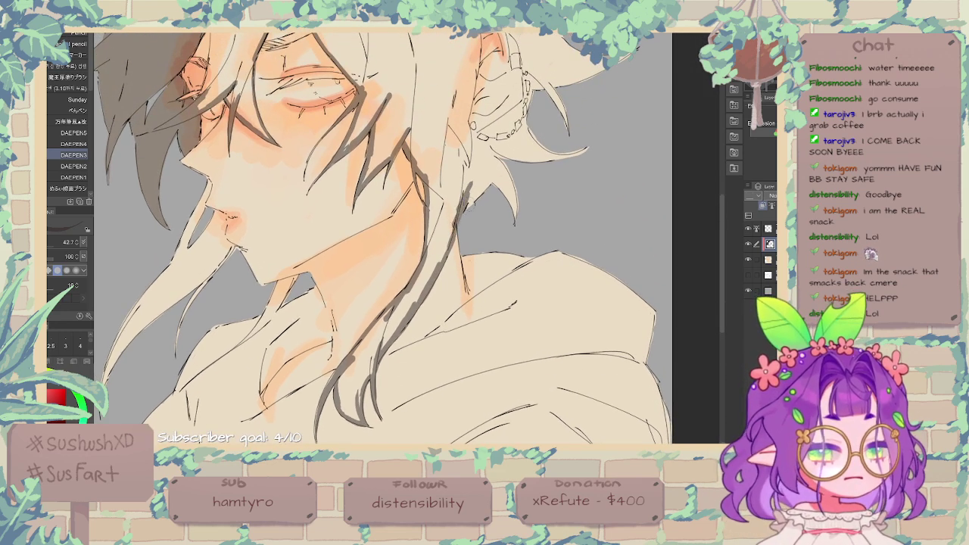
pyautogui.moveTo(517, 131); pyautogui.dragTo(506, 246)
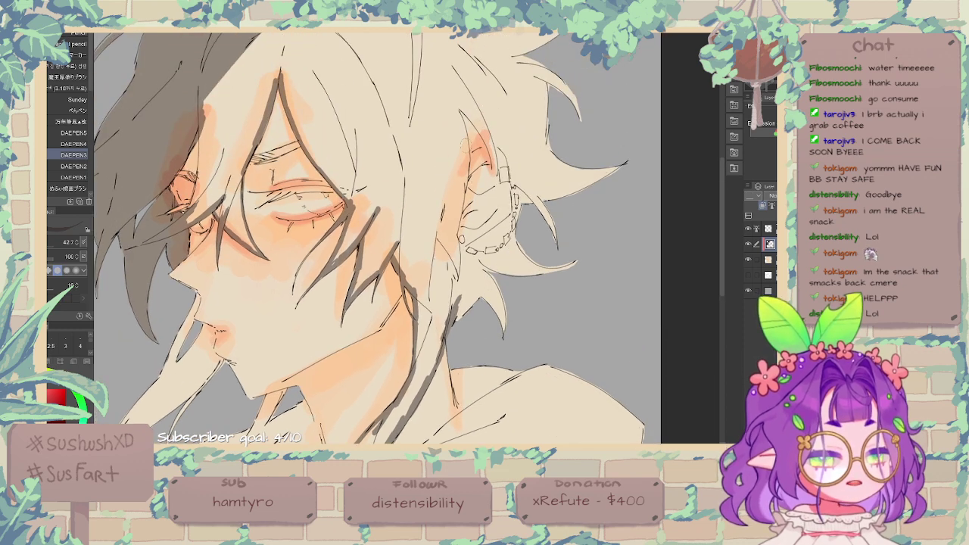
# Step: Outline the hair's edge around the ear and earring with translucent grey-brown strokes, undoing the misplaced ones
pyautogui.moveTo(468, 146)
pyautogui.mouseDown()
pyautogui.moveTo(458, 256)
pyautogui.moveTo(474, 243)
pyautogui.mouseUp()
pyautogui.moveTo(520, 208)
pyautogui.mouseDown()
pyautogui.moveTo(481, 243)
pyautogui.moveTo(506, 220)
pyautogui.mouseUp()
pyautogui.moveTo(518, 159); pyautogui.dragTo(515, 210)
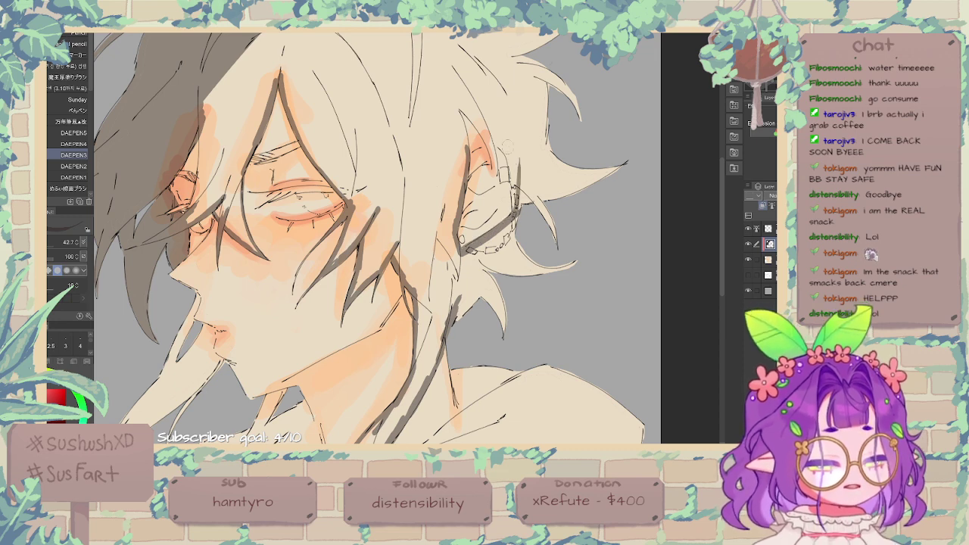
pyautogui.moveTo(506, 141); pyautogui.dragTo(517, 186)
pyautogui.moveTo(520, 186); pyautogui.dragTo(515, 202)
pyautogui.moveTo(512, 168); pyautogui.dragTo(512, 210)
pyautogui.moveTo(499, 138)
pyautogui.mouseDown()
pyautogui.moveTo(510, 181)
pyautogui.moveTo(490, 140)
pyautogui.moveTo(510, 175)
pyautogui.moveTo(463, 153)
pyautogui.moveTo(459, 163)
pyautogui.mouseUp()
pyautogui.hotkey('ctrl', 'z')
pyautogui.hotkey('ctrl', 'z')
pyautogui.hotkey('ctrl', 'z')
pyautogui.moveTo(483, 133)
pyautogui.mouseDown()
pyautogui.moveTo(501, 185)
pyautogui.moveTo(486, 121)
pyautogui.mouseUp()
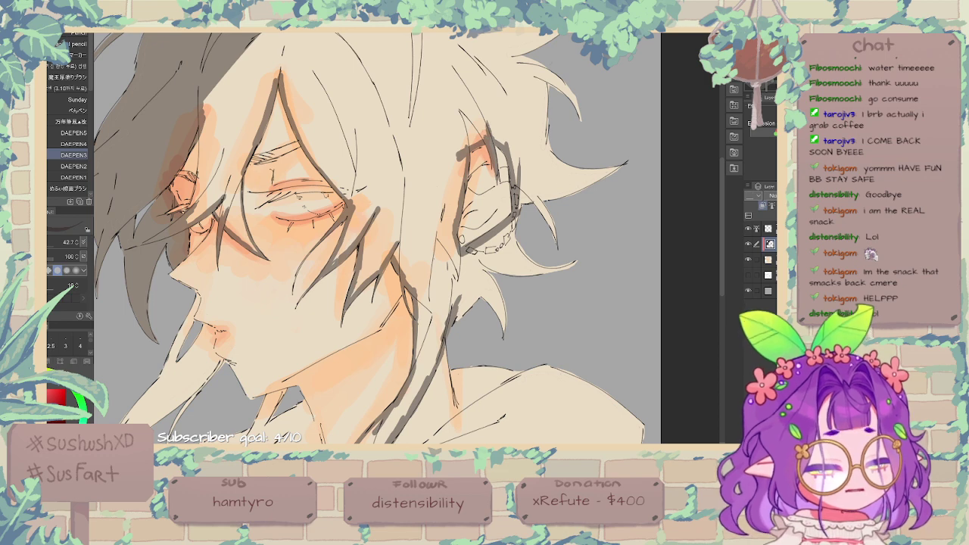
pyautogui.hotkey('ctrl', '0')
pyautogui.moveTo(418, 54); pyautogui.dragTo(455, 57)
pyautogui.moveTo(516, 88); pyautogui.dragTo(526, 79)
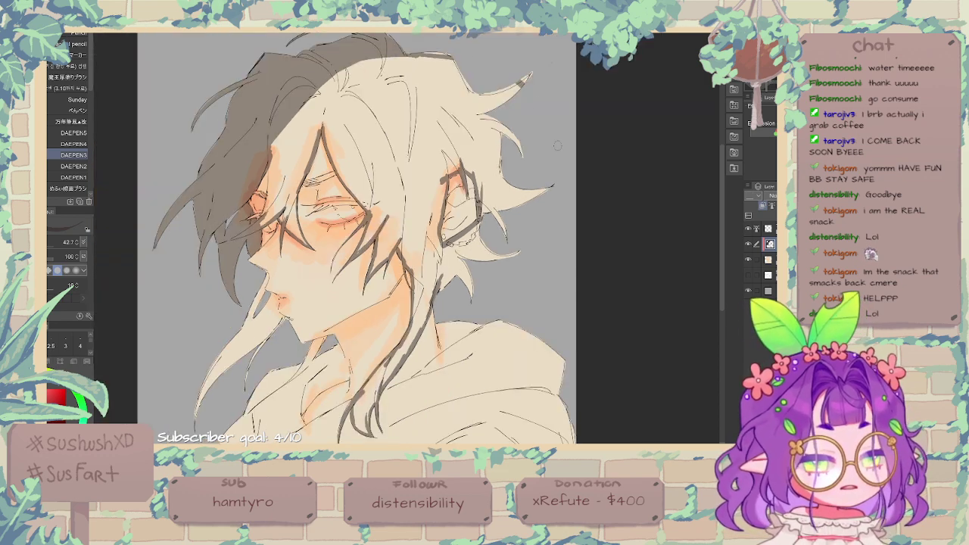
pyautogui.hotkey('ctrl', 'z')
pyautogui.hotkey('ctrl', 'z')
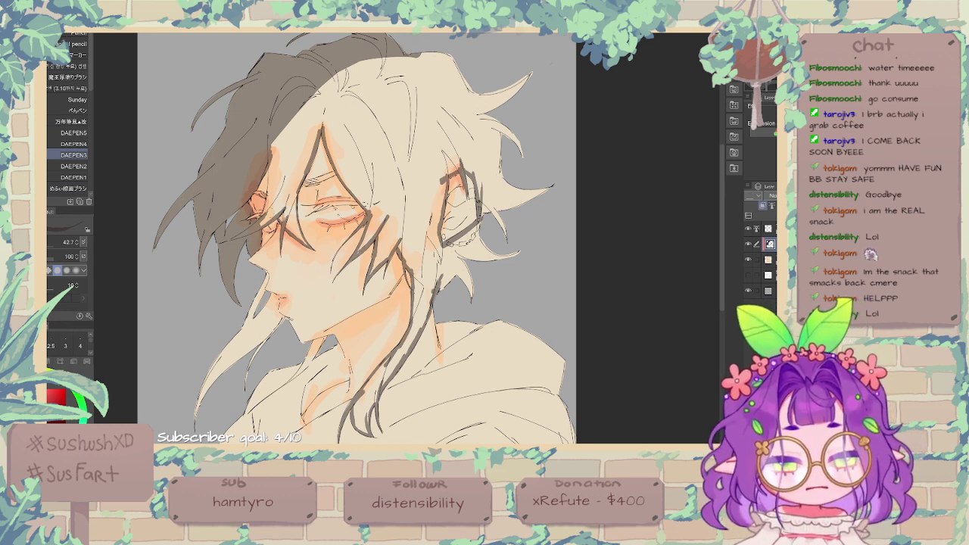
# Step: Close the hair outline beside the far eye and fill the remaining unpainted hair with the grey-brown, undoing unwanted fill attempts
pyautogui.moveTo(271, 199); pyautogui.dragTo(263, 215)
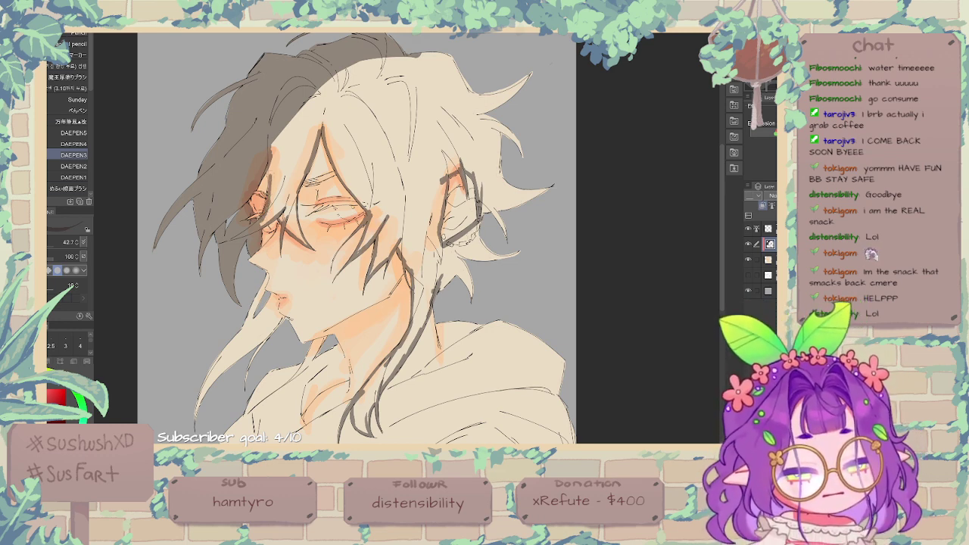
pyautogui.press('g')
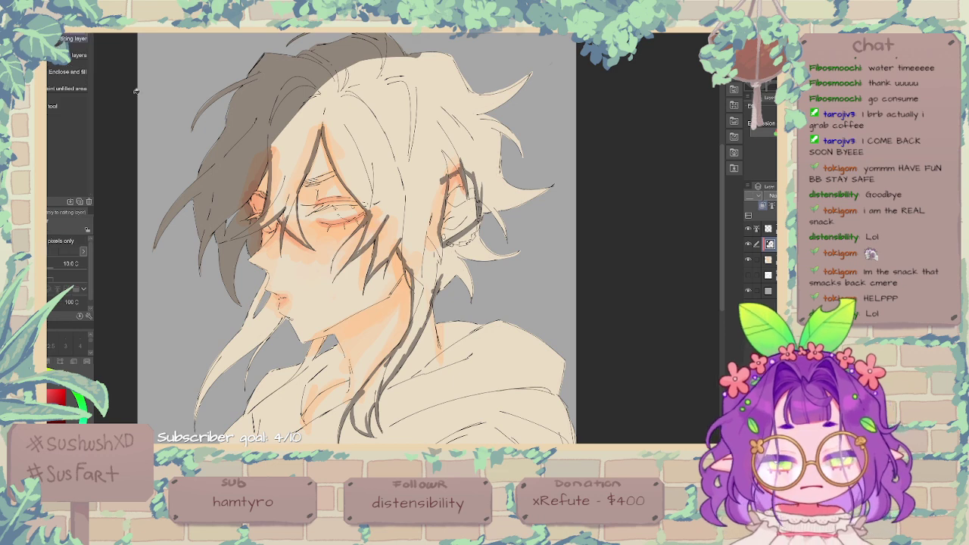
pyautogui.click(322, 111)
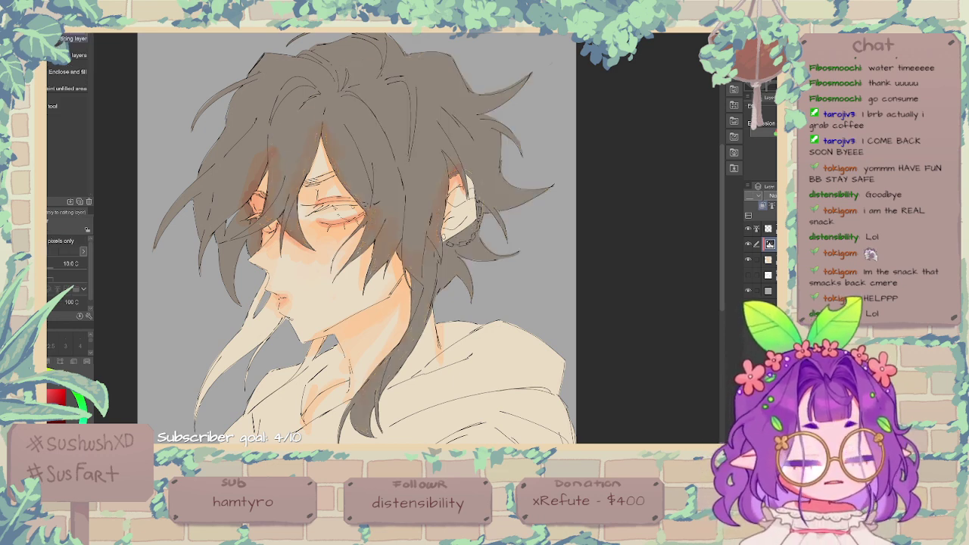
pyautogui.press('p')
pyautogui.hotkey('ctrl', 'z')
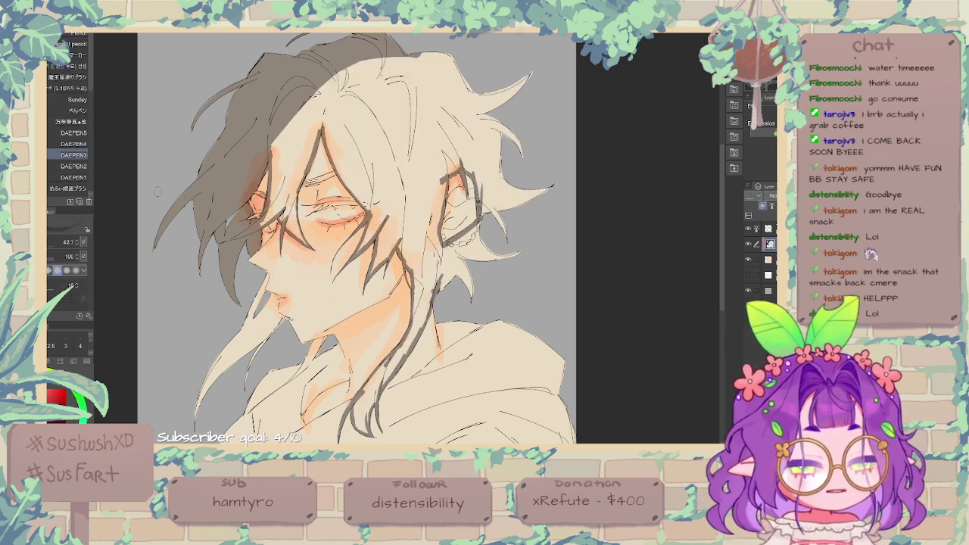
pyautogui.press('g')
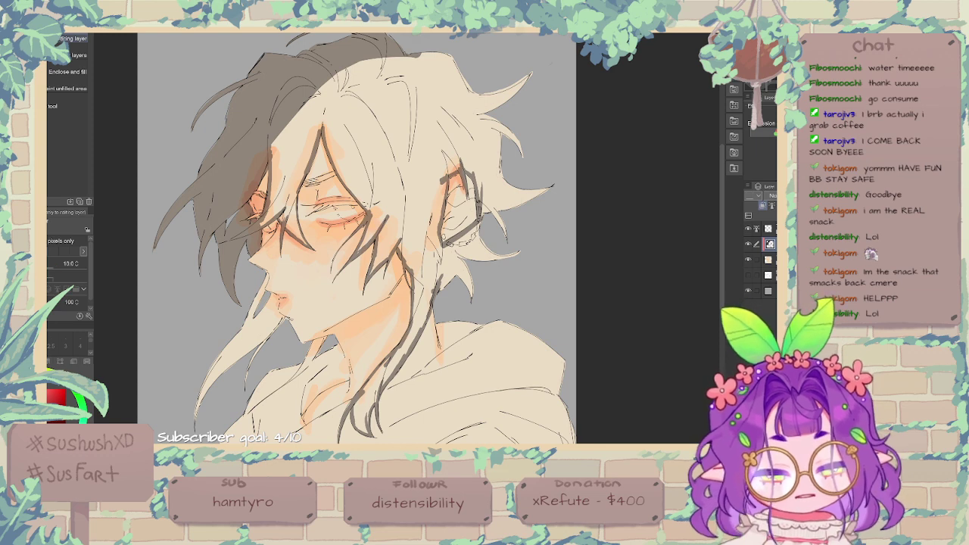
pyautogui.click(346, 80)
pyautogui.hotkey('ctrl', 'z')
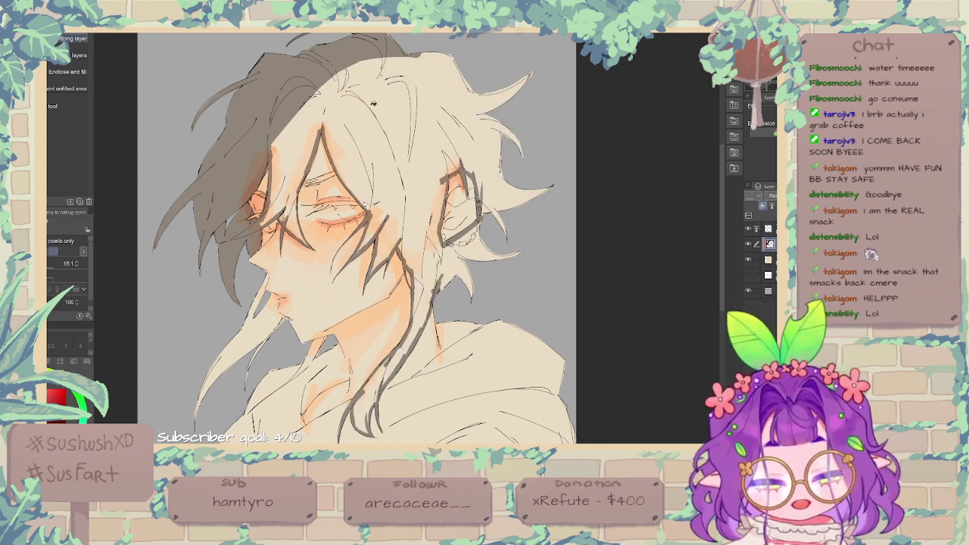
pyautogui.click(397, 80)
pyautogui.hotkey('ctrl', 'z')
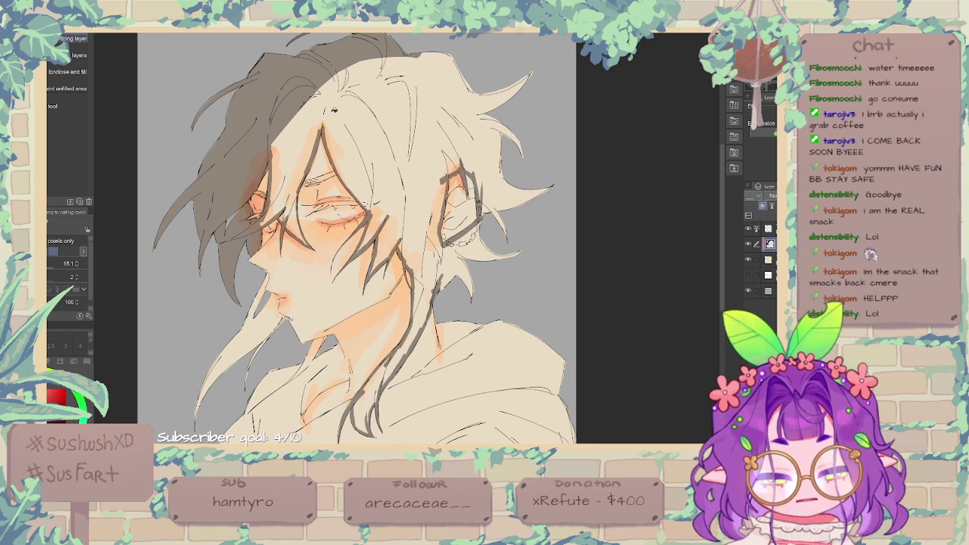
pyautogui.click(374, 88)
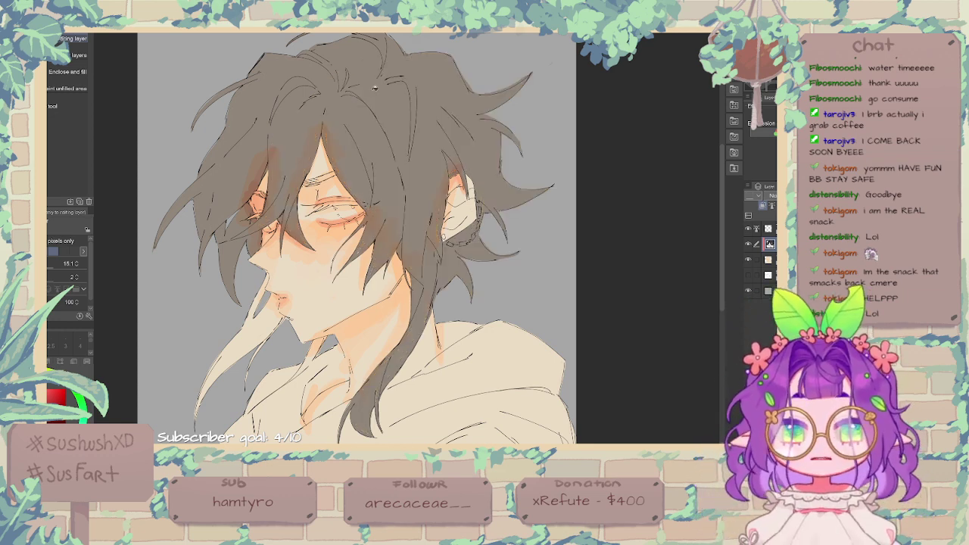
pyautogui.press('p')
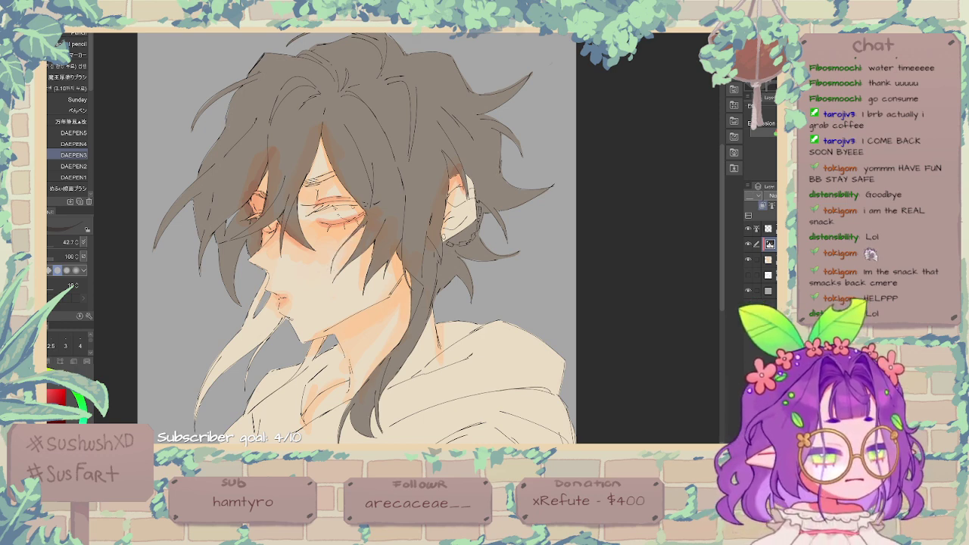
# Step: Set the brush size to 20.1 and start painting the thin hair strand beneath the chin
pyautogui.hotkey('ctrl', '+')
pyautogui.hotkey('ctrl', '+')
pyautogui.click(54, 243)
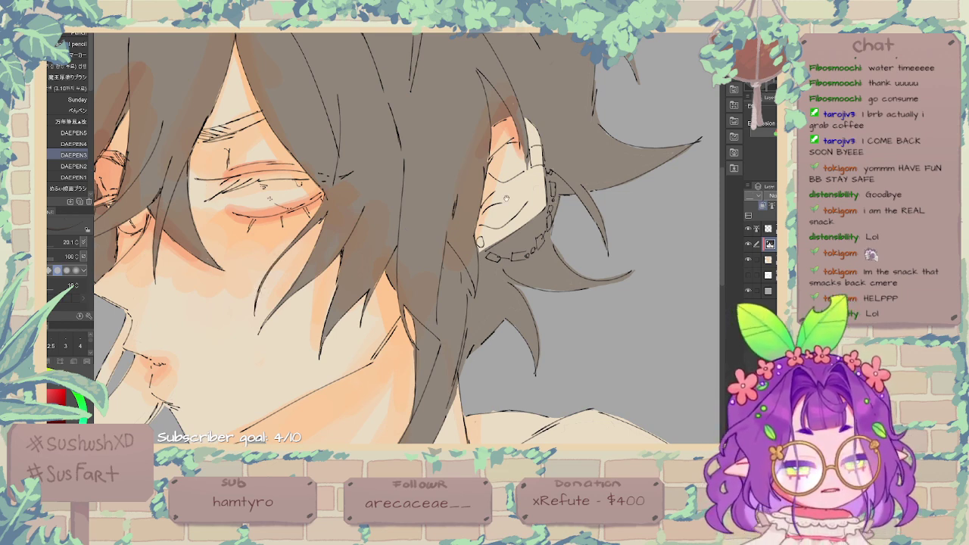
pyautogui.moveTo(585, 181); pyautogui.dragTo(650, 92)
pyautogui.hotkey('ctrl', '-')
pyautogui.hotkey('ctrl', '-')
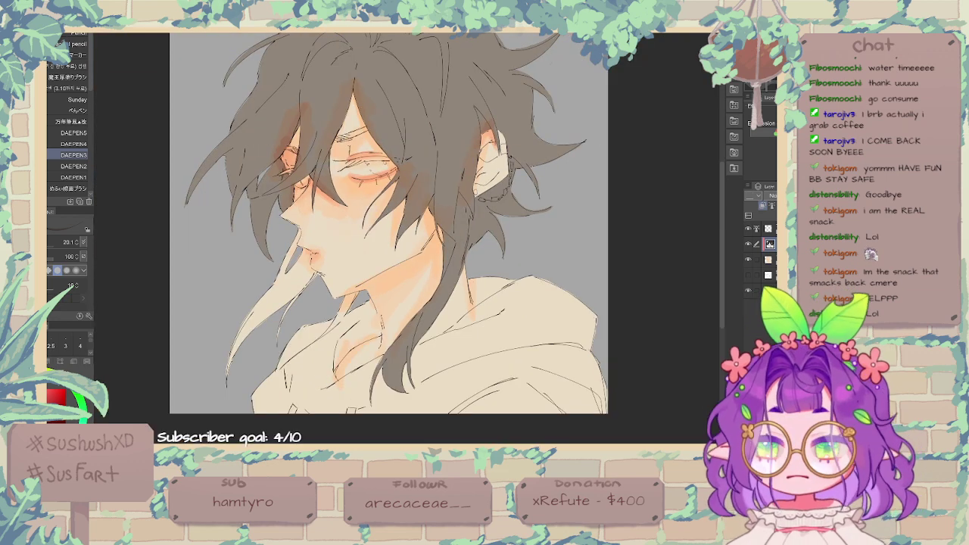
pyautogui.moveTo(426, 244); pyautogui.dragTo(465, 201)
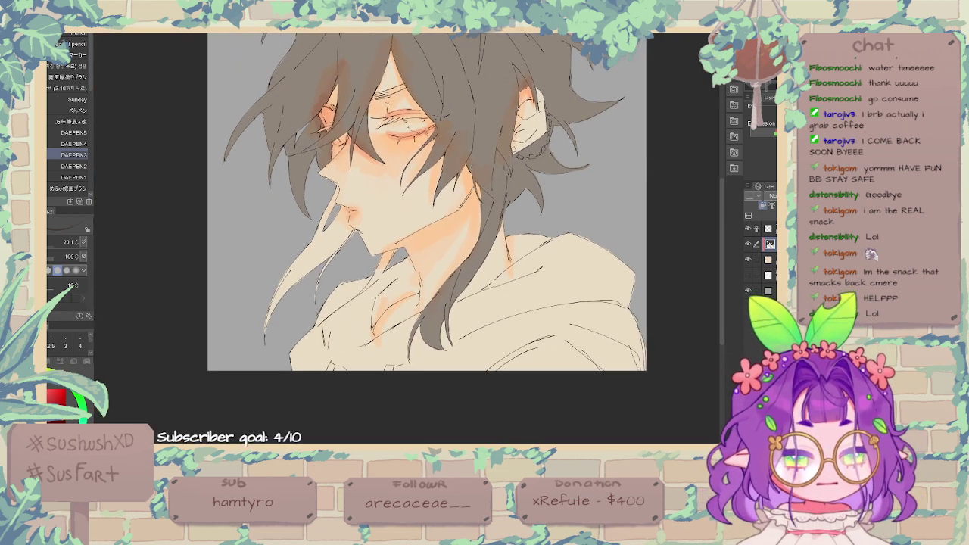
pyautogui.hotkey('ctrl', '+')
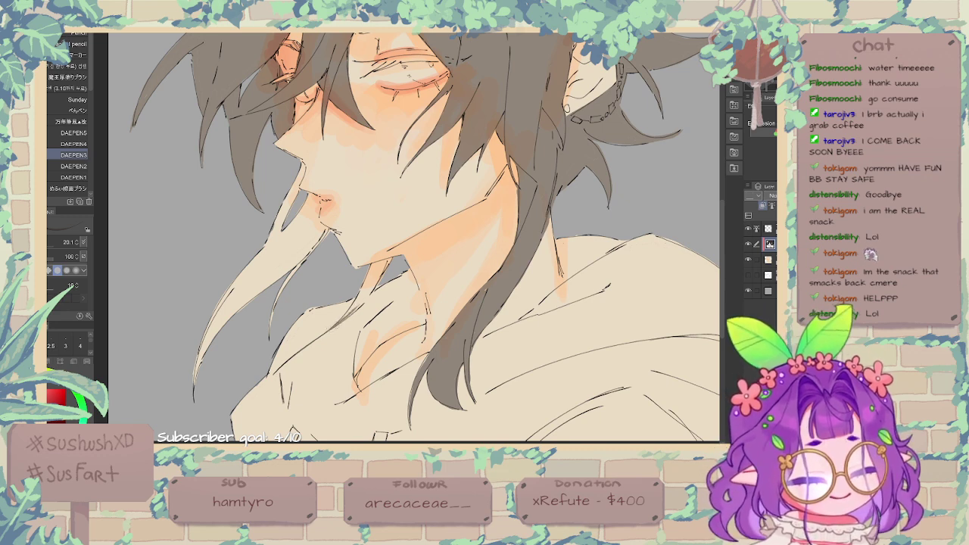
pyautogui.moveTo(344, 319); pyautogui.dragTo(387, 267)
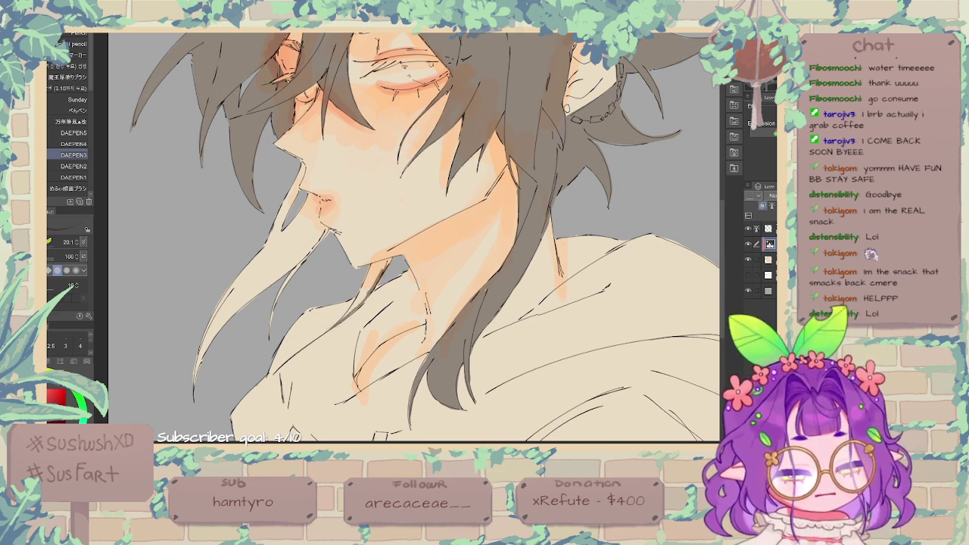
pyautogui.moveTo(295, 210); pyautogui.dragTo(310, 209)
# Step: Set the brush size to 60.8 and fill in the rest of the thin strand beneath the chin
pyautogui.press('[')
pyautogui.press('[')
pyautogui.press('[')
pyautogui.press('[')
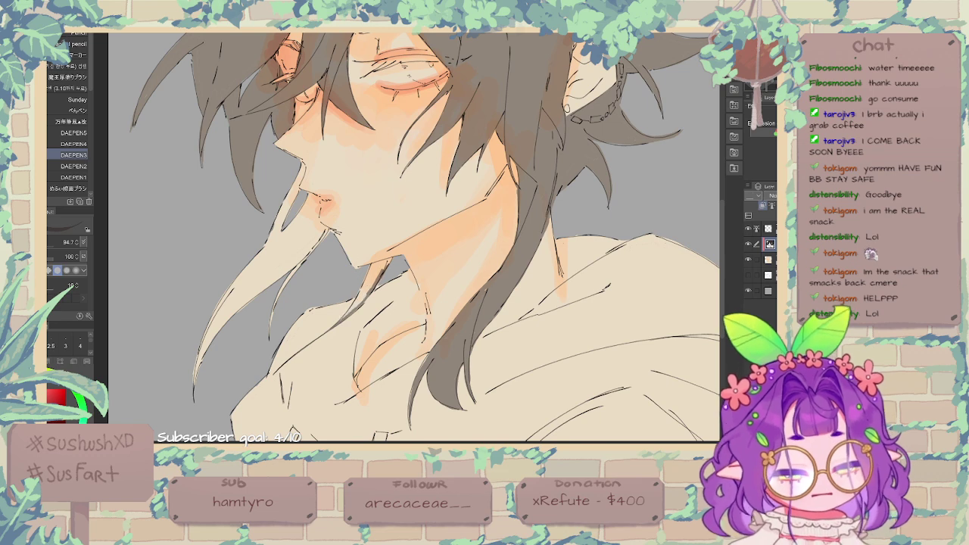
pyautogui.moveTo(344, 316)
pyautogui.mouseDown()
pyautogui.moveTo(367, 285)
pyautogui.moveTo(359, 298)
pyautogui.mouseUp()
pyautogui.moveTo(406, 229); pyautogui.dragTo(415, 230)
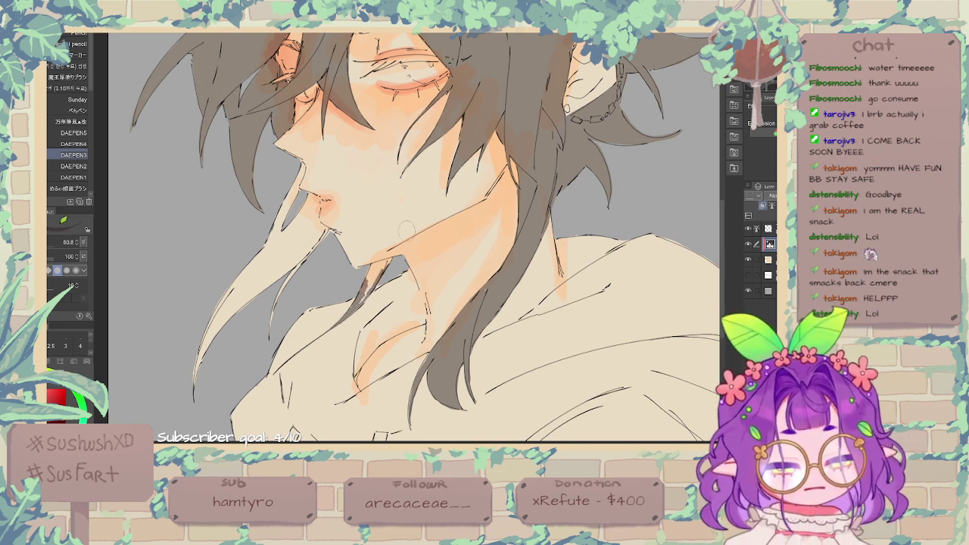
pyautogui.moveTo(363, 300)
pyautogui.mouseDown()
pyautogui.moveTo(375, 268)
pyautogui.moveTo(388, 265)
pyautogui.mouseUp()
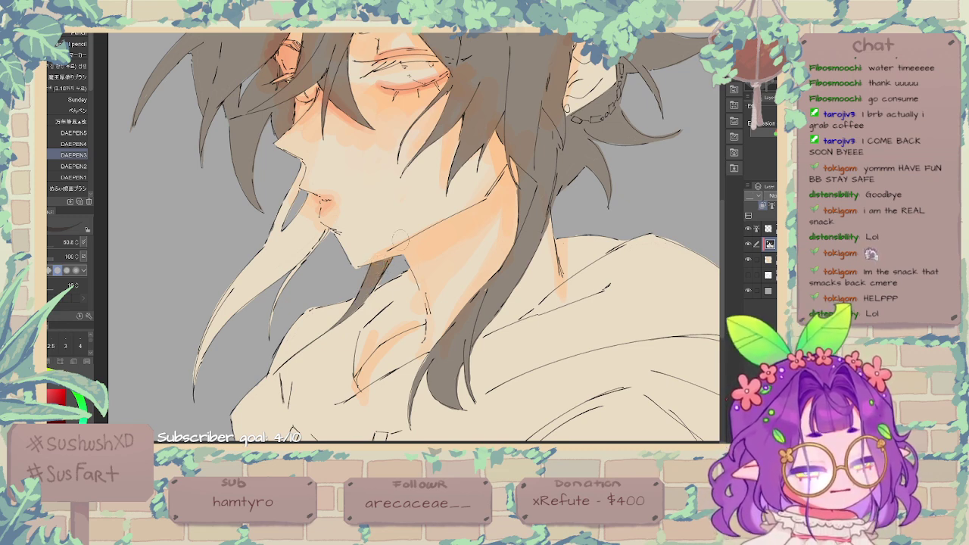
# Step: Paint the long hair strands hanging in front of the face grey-brown, from their tips towards the mouth
pyautogui.moveTo(265, 244); pyautogui.dragTo(200, 367)
pyautogui.moveTo(214, 311)
pyautogui.mouseDown()
pyautogui.moveTo(194, 382)
pyautogui.moveTo(258, 281)
pyautogui.mouseUp()
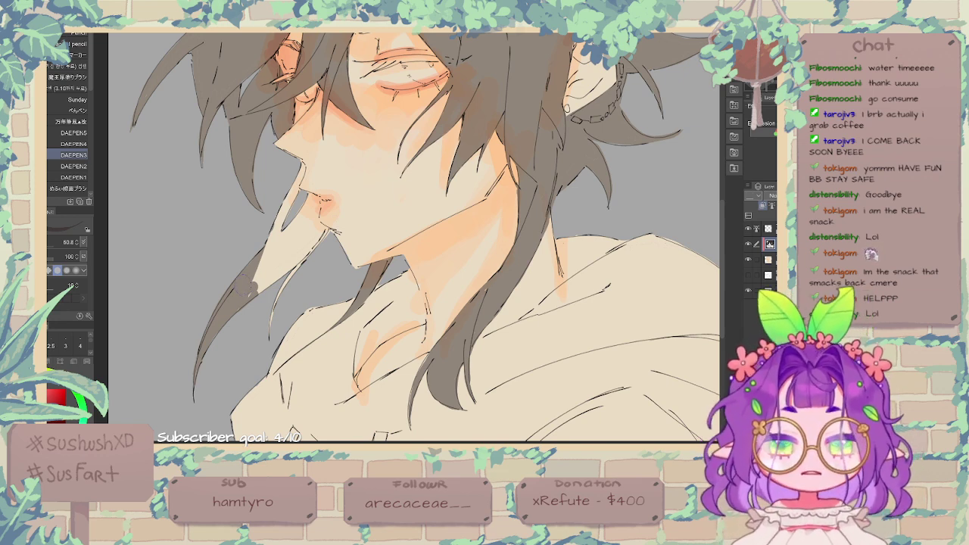
pyautogui.moveTo(254, 285)
pyautogui.mouseDown()
pyautogui.moveTo(262, 256)
pyautogui.moveTo(288, 255)
pyautogui.mouseUp()
pyautogui.moveTo(272, 331)
pyautogui.mouseDown()
pyautogui.moveTo(285, 277)
pyautogui.moveTo(315, 244)
pyautogui.mouseUp()
pyautogui.moveTo(265, 273)
pyautogui.mouseDown()
pyautogui.moveTo(287, 220)
pyautogui.moveTo(281, 199)
pyautogui.mouseUp()
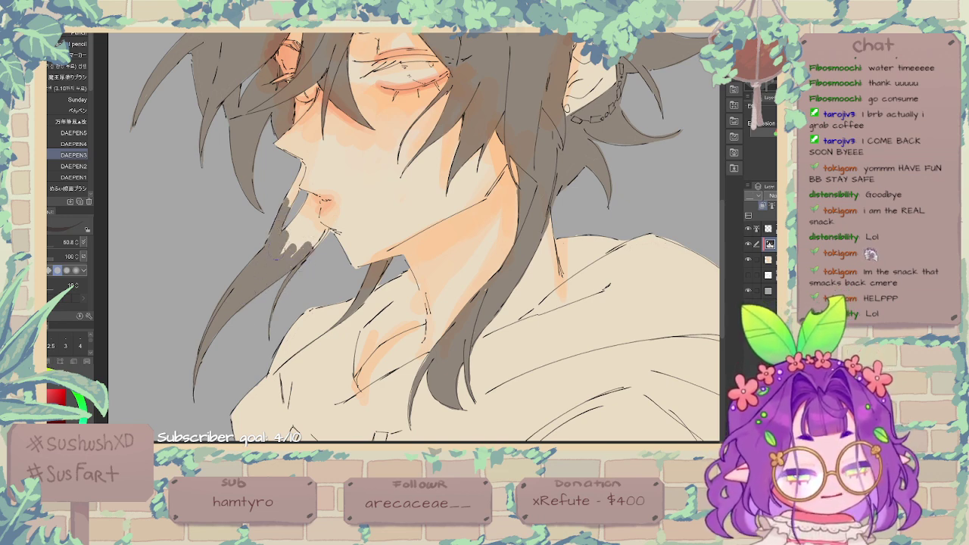
# Step: Finish painting the front hair strands up to the lips and chin, using brush size 35.8 along the face edge
pyautogui.moveTo(284, 253)
pyautogui.mouseDown()
pyautogui.moveTo(295, 214)
pyautogui.moveTo(302, 229)
pyautogui.mouseUp()
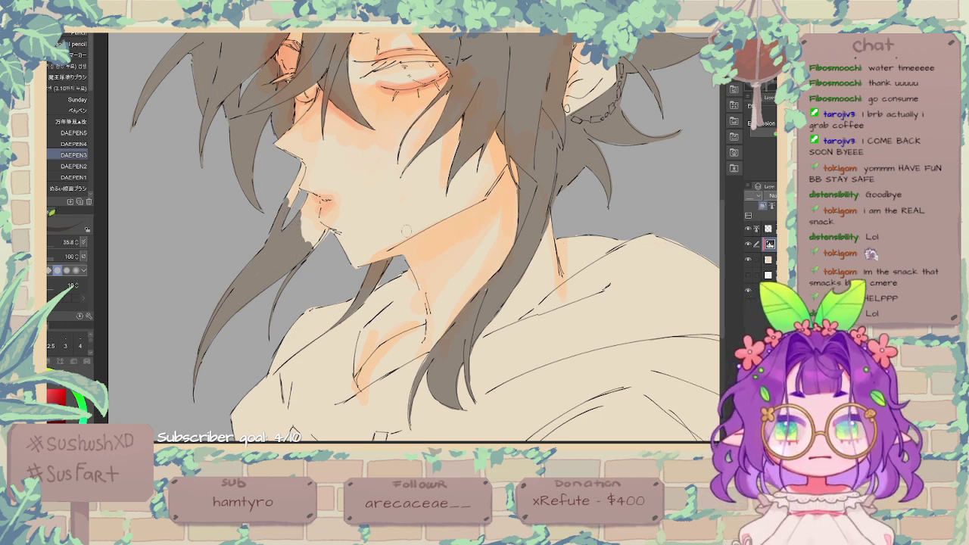
pyautogui.moveTo(287, 205)
pyautogui.mouseDown()
pyautogui.moveTo(298, 174)
pyautogui.moveTo(291, 200)
pyautogui.moveTo(318, 202)
pyautogui.moveTo(322, 191)
pyautogui.moveTo(323, 216)
pyautogui.moveTo(334, 224)
pyautogui.mouseUp()
pyautogui.moveTo(323, 240)
pyautogui.mouseDown()
pyautogui.moveTo(327, 232)
pyautogui.moveTo(309, 229)
pyautogui.moveTo(304, 201)
pyautogui.moveTo(312, 218)
pyautogui.mouseUp()
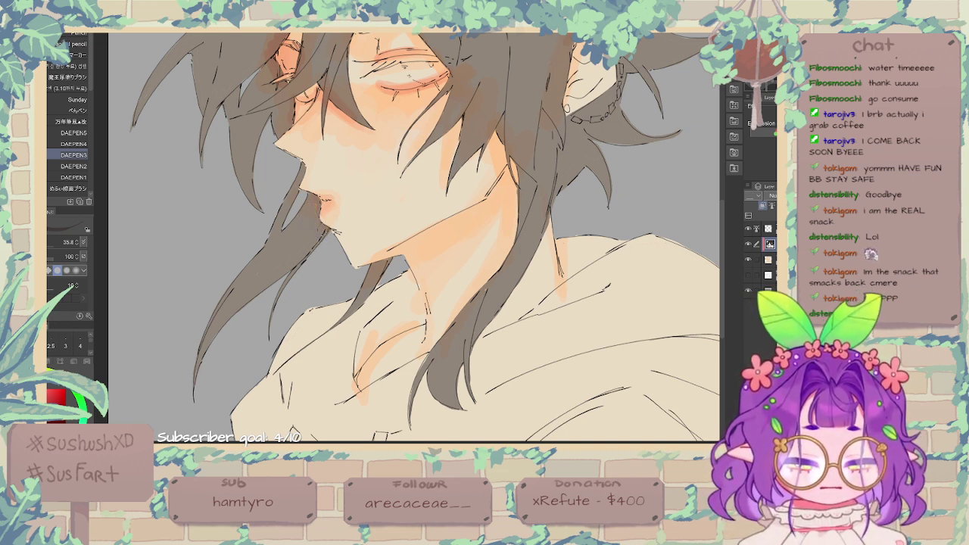
# Step: Restore the hair layer to its solid, opaque dark colour
pyautogui.hotkey('ctrl', '-')
pyautogui.moveTo(638, 154); pyautogui.dragTo(601, 227)
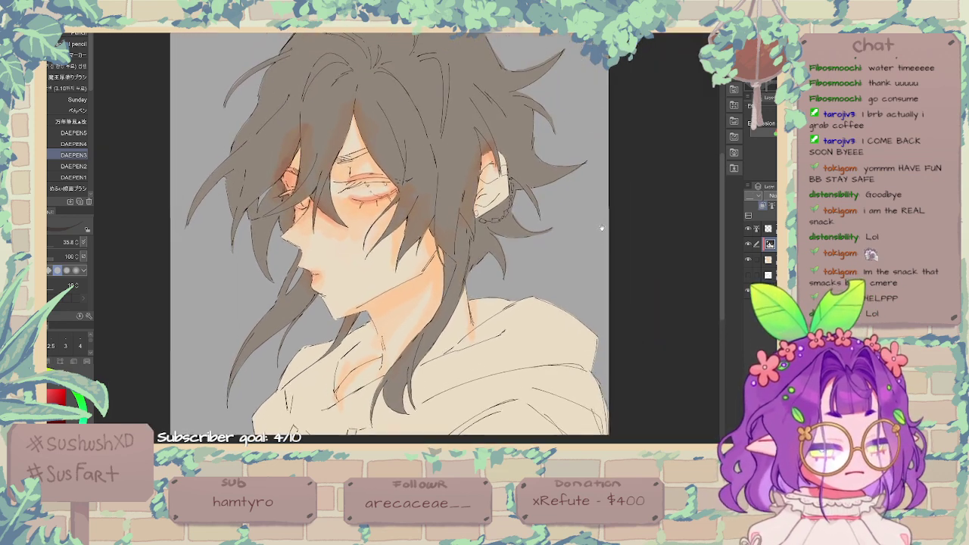
pyautogui.hotkey('ctrl', 'z')
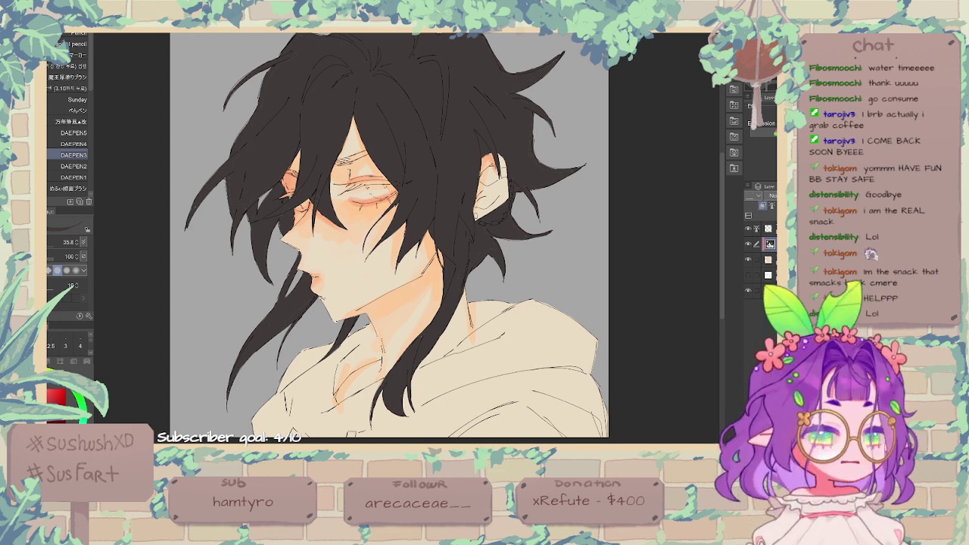
# Step: Try a red fill on the background layer, and replace it with a light grey fill
pyautogui.click(771, 291)
pyautogui.click(53, 395)
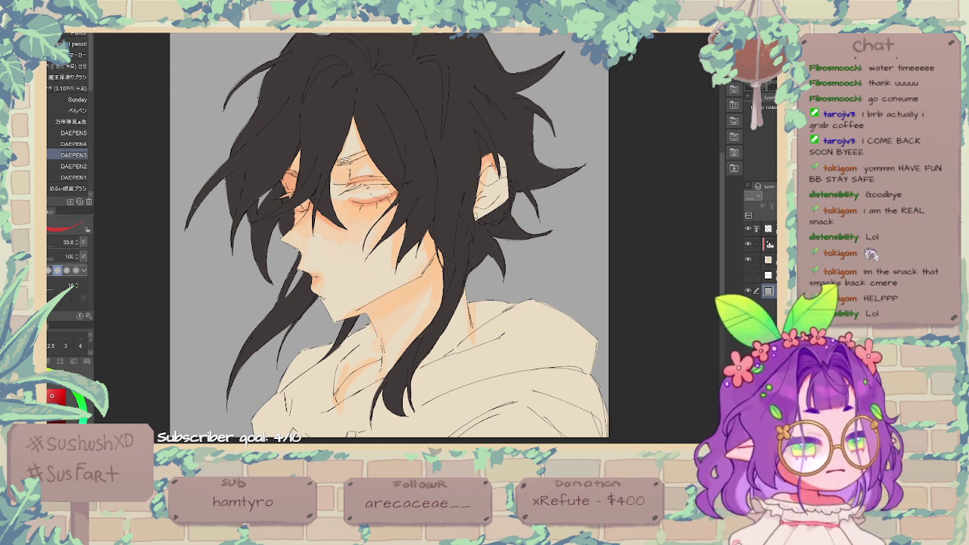
pyautogui.hotkey('alt', 'Delete')
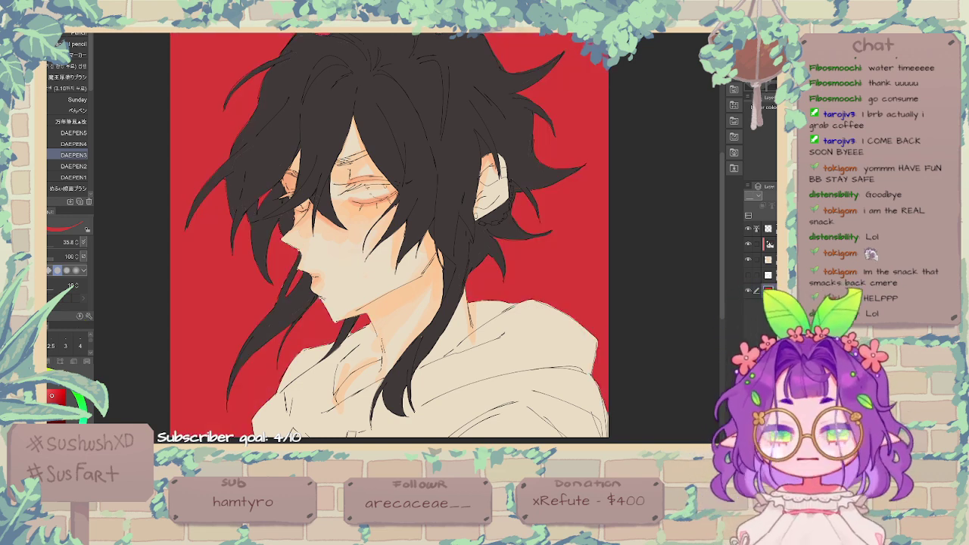
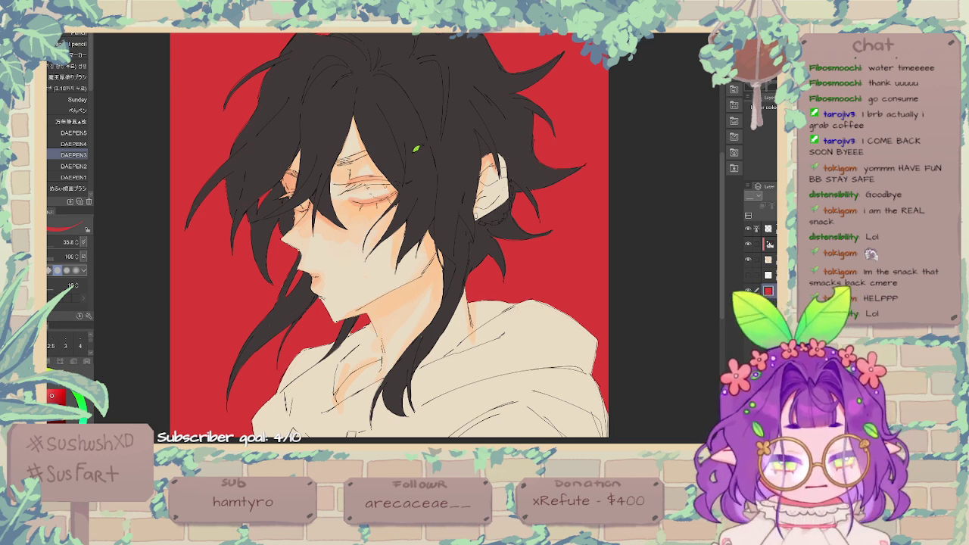
pyautogui.press('x')
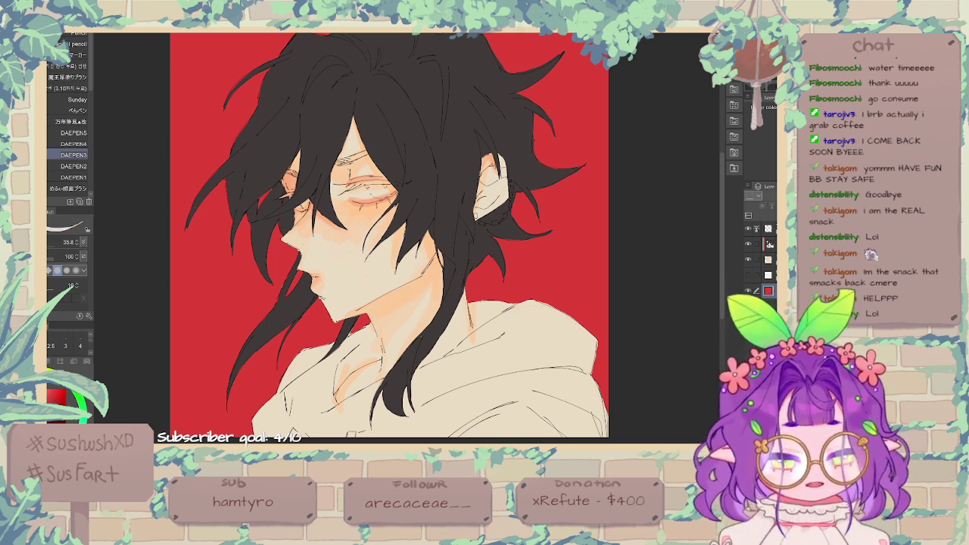
pyautogui.hotkey('alt', 'Delete')
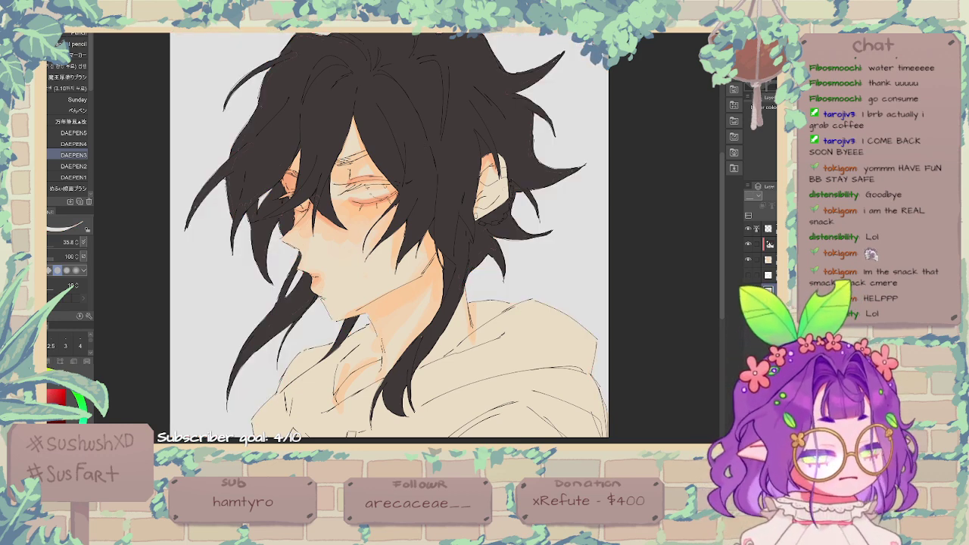
# Step: Add a new clipped layer above the hair layer and choose red as the brush colour for working around the face
pyautogui.click(770, 244)
pyautogui.hotkey('ctrl', 'shift', 'n')
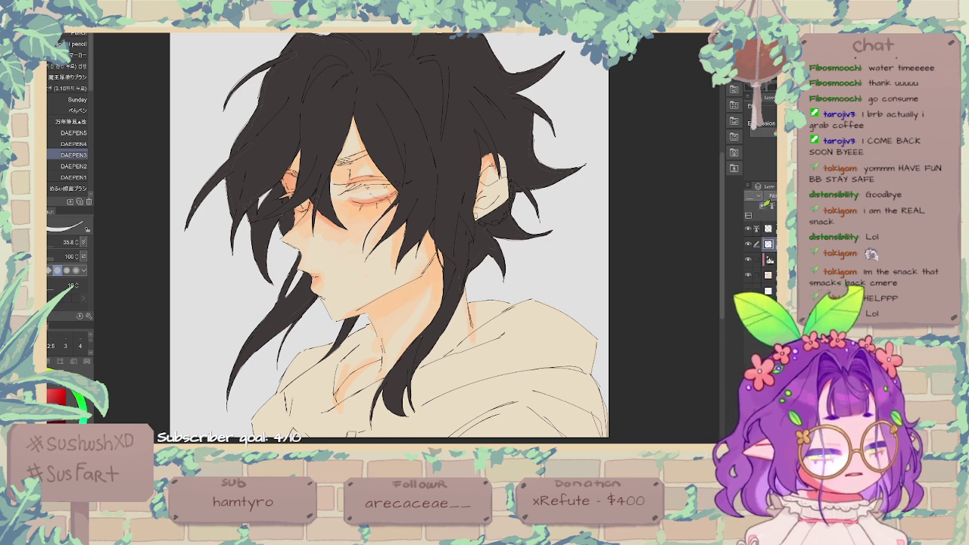
pyautogui.click(55, 394)
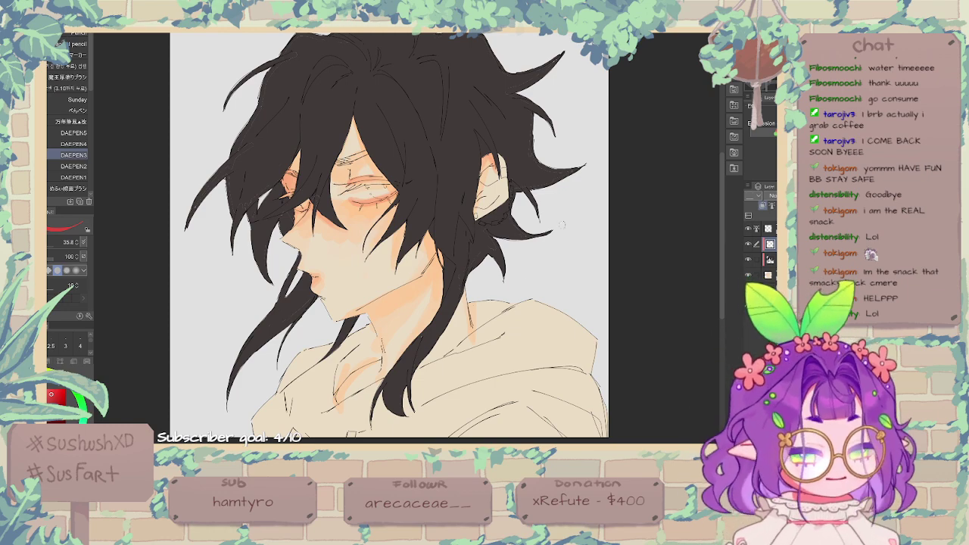
pyautogui.hotkey('ctrl', '+')
pyautogui.hotkey('ctrl', '+')
pyautogui.moveTo(414, 191); pyautogui.dragTo(578, 181)
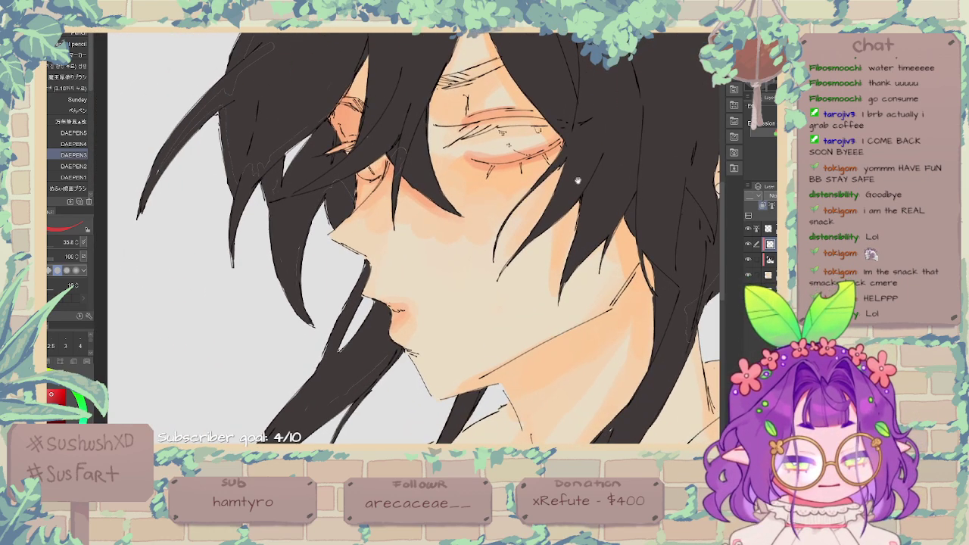
# Step: Sample the dark hair colour and, on the layer below the hair, enclose-fill the gaps along the front strands near the nose
pyautogui.scroll(2, 643, 178)
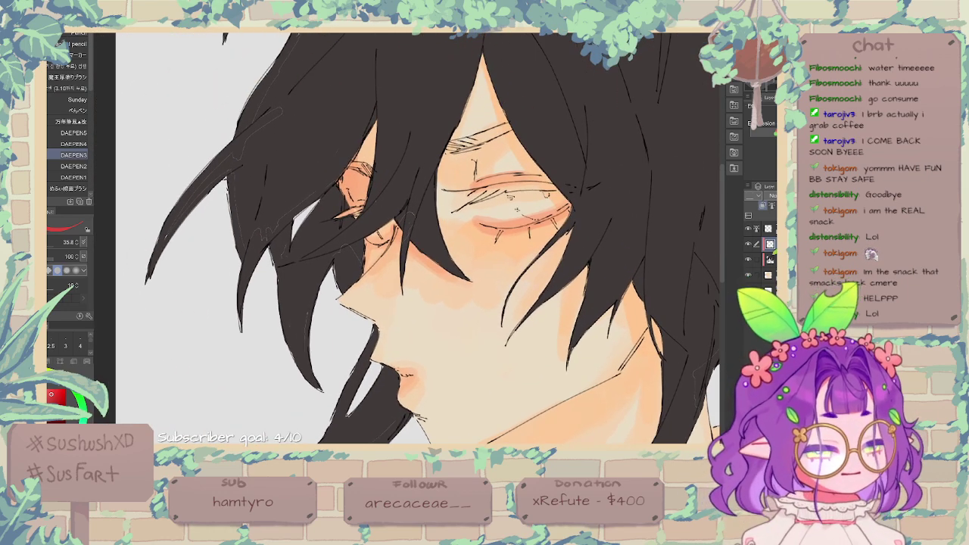
pyautogui.keyDown('alt'); pyautogui.click(304, 108); pyautogui.keyUp('alt')
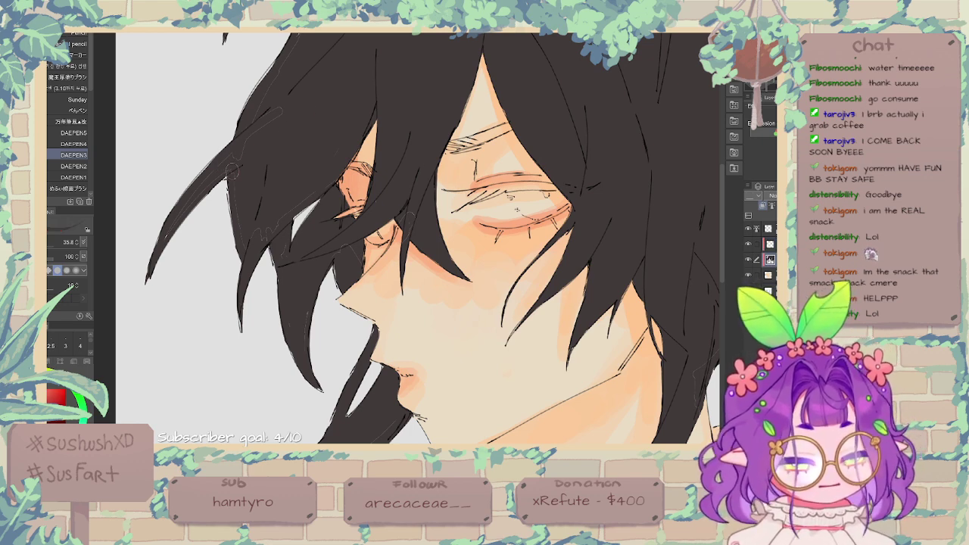
pyautogui.click(768, 275)
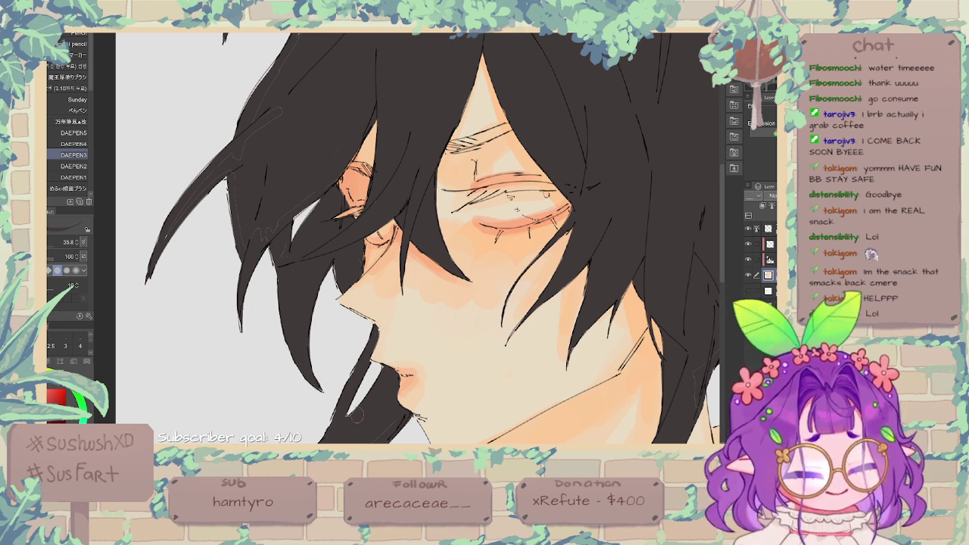
pyautogui.moveTo(397, 409); pyautogui.dragTo(445, 240)
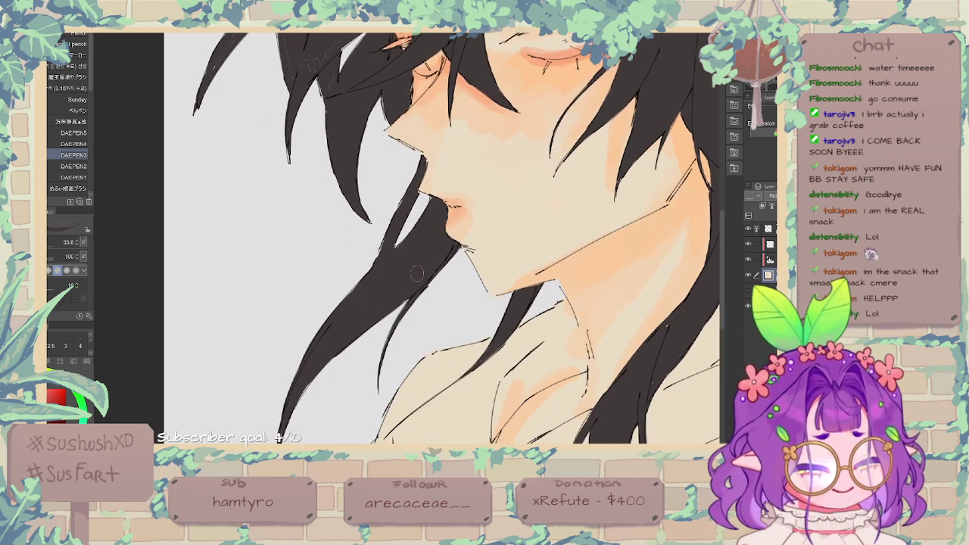
pyautogui.moveTo(505, 243); pyautogui.dragTo(478, 410)
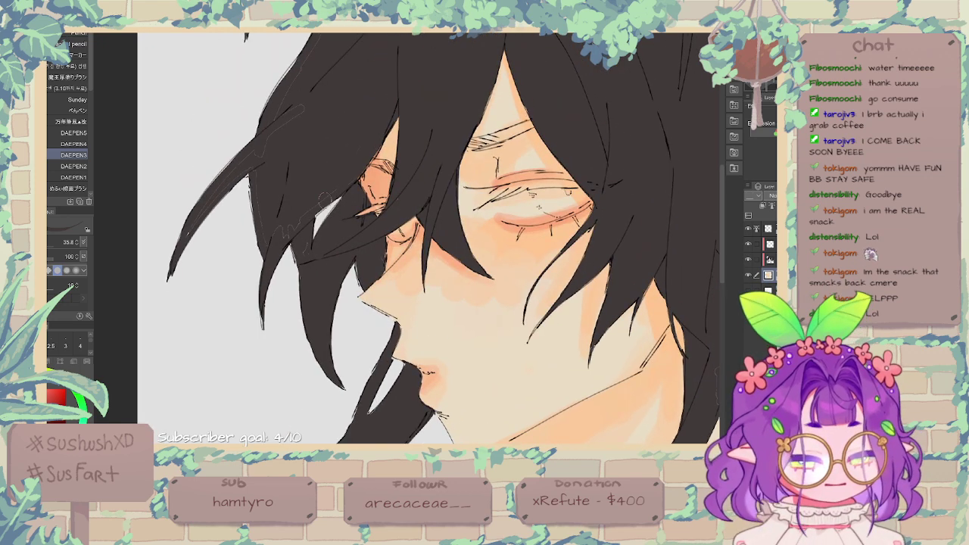
pyautogui.press('m')
pyautogui.click(60, 169)
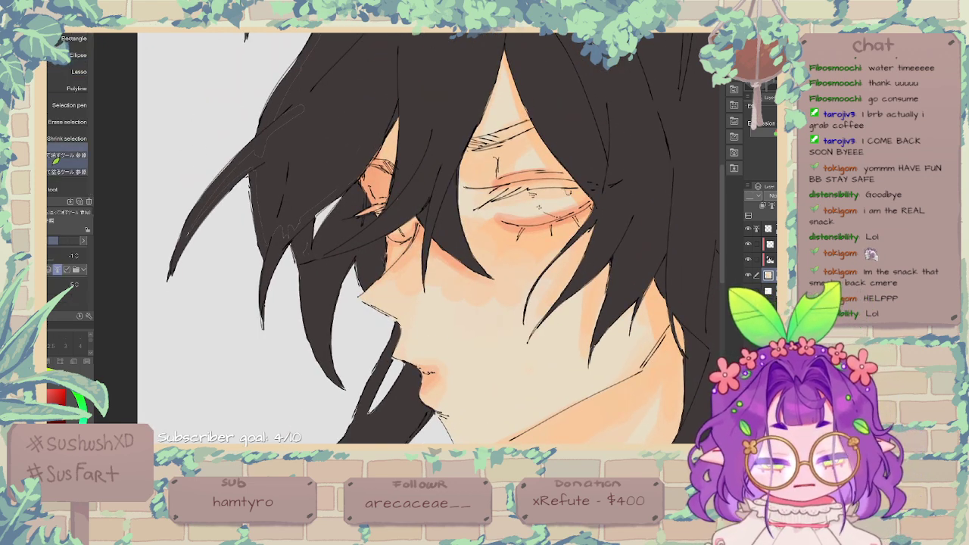
pyautogui.moveTo(337, 247)
pyautogui.mouseDown()
pyautogui.moveTo(340, 160)
pyautogui.moveTo(321, 257)
pyautogui.mouseUp()
pyautogui.moveTo(356, 225); pyautogui.dragTo(335, 260)
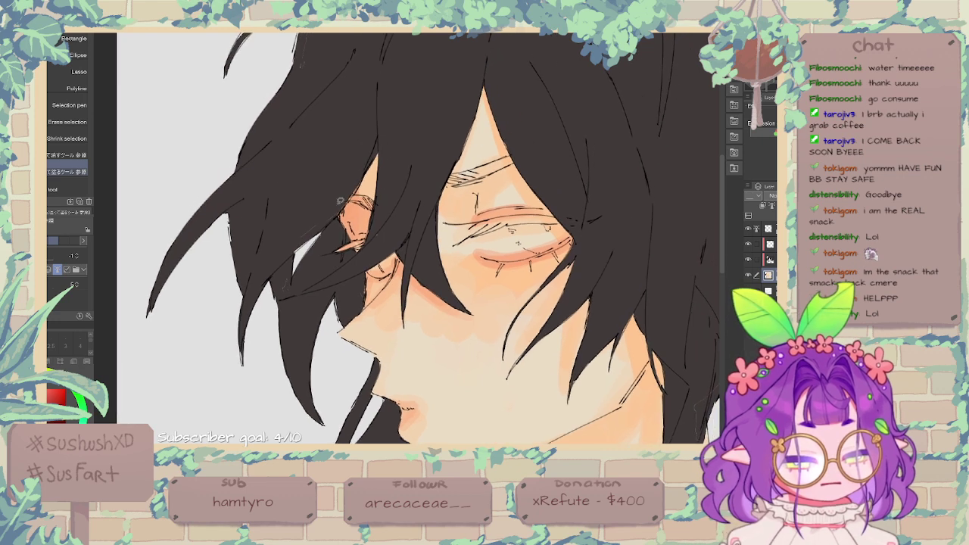
pyautogui.moveTo(341, 202); pyautogui.dragTo(342, 219)
pyautogui.hotkey('ctrl', 'z')
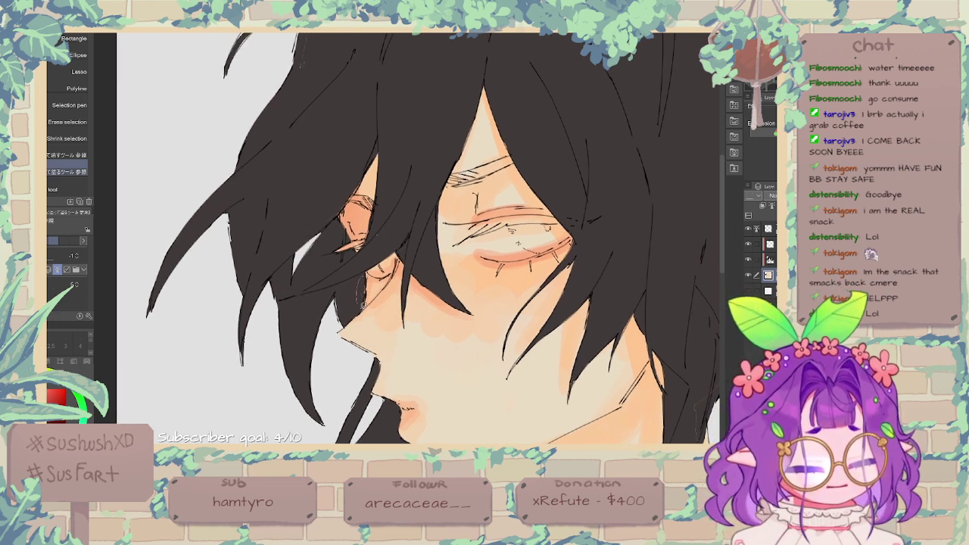
# Step: Continue filling the thin gaps between colour and line art around the crown and the hair at the back of the head
pyautogui.moveTo(378, 214); pyautogui.dragTo(353, 352)
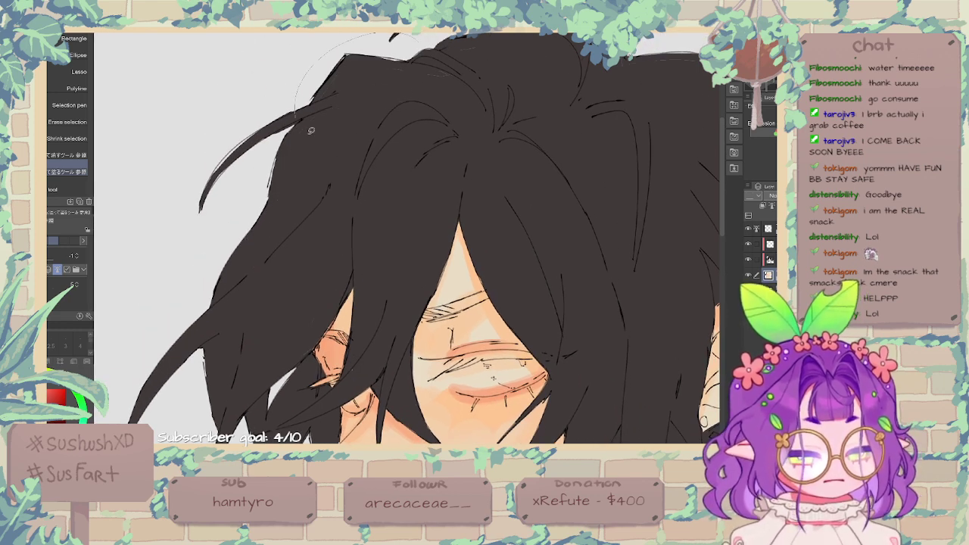
pyautogui.moveTo(597, 174)
pyautogui.mouseDown()
pyautogui.moveTo(552, 185)
pyautogui.moveTo(433, 265)
pyautogui.mouseUp()
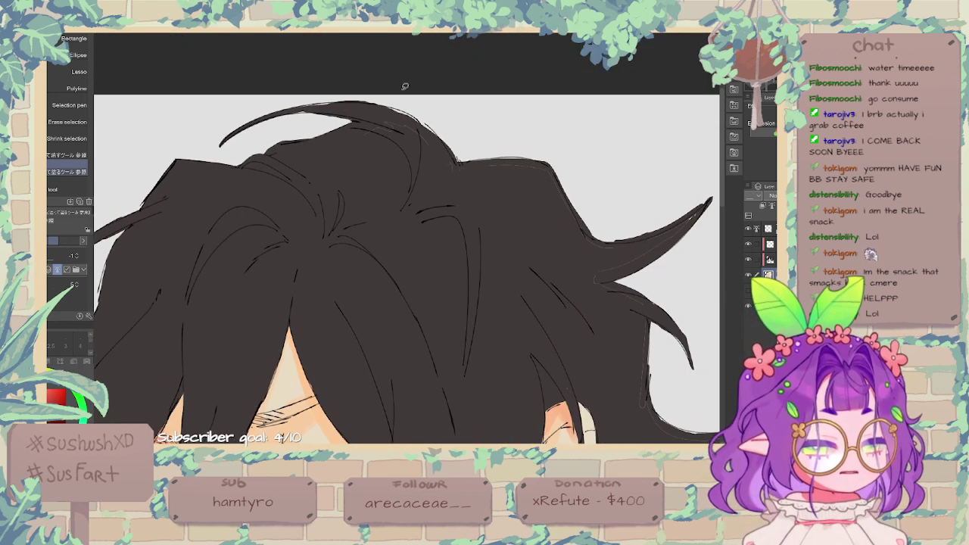
pyautogui.moveTo(595, 184)
pyautogui.mouseDown()
pyautogui.moveTo(493, 124)
pyautogui.moveTo(481, 181)
pyautogui.moveTo(467, 151)
pyautogui.mouseUp()
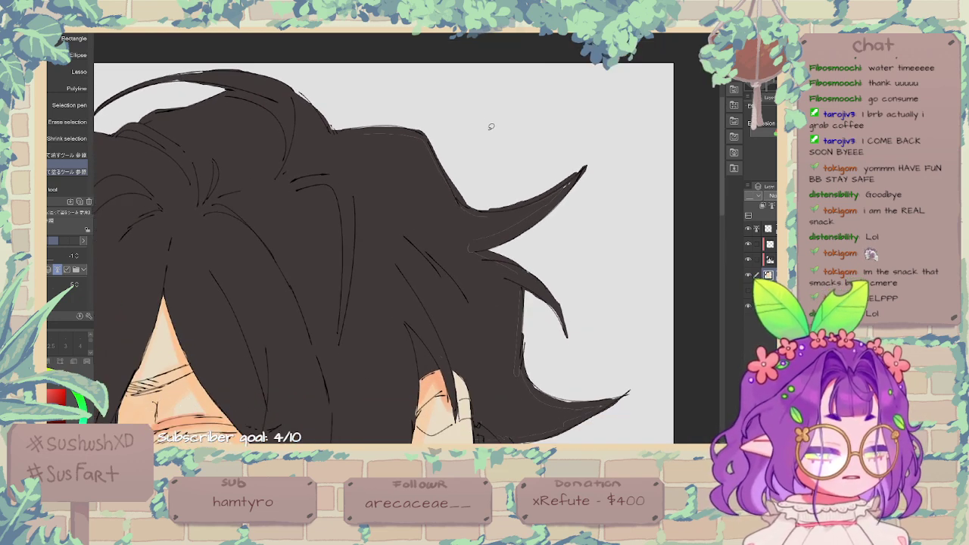
pyautogui.moveTo(488, 118)
pyautogui.mouseDown()
pyautogui.moveTo(564, 182)
pyautogui.moveTo(528, 85)
pyautogui.mouseUp()
pyautogui.moveTo(618, 165); pyautogui.dragTo(616, 218)
pyautogui.moveTo(581, 326); pyautogui.dragTo(539, 193)
pyautogui.moveTo(551, 68)
pyautogui.mouseDown()
pyautogui.moveTo(580, 308)
pyautogui.moveTo(560, 118)
pyautogui.mouseUp()
pyautogui.moveTo(508, 252); pyautogui.dragTo(506, 205)
pyautogui.moveTo(479, 240); pyautogui.dragTo(459, 301)
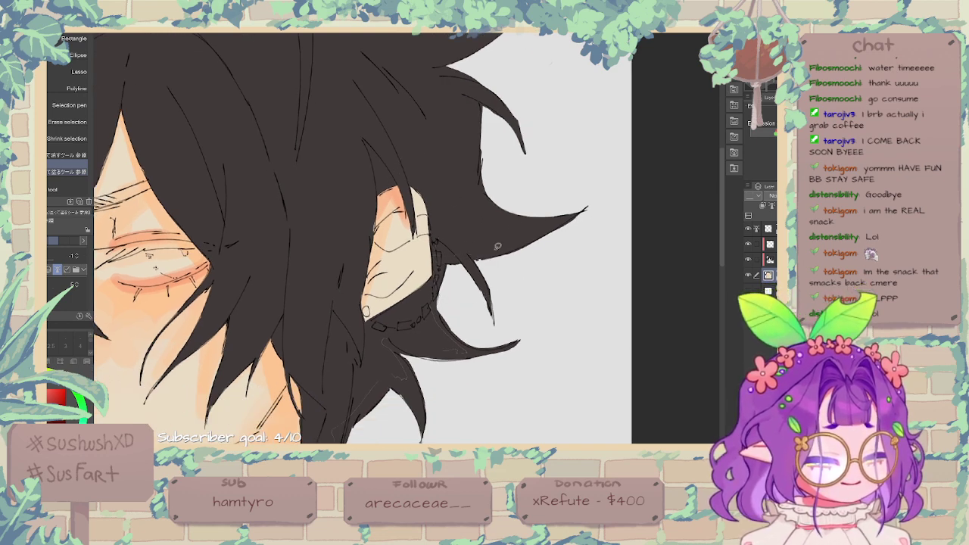
# Step: Fill the remaining gaps in the strands behind the ear, at the nape and down along the neck
pyautogui.moveTo(514, 339); pyautogui.dragTo(517, 244)
pyautogui.moveTo(455, 207)
pyautogui.mouseDown()
pyautogui.moveTo(372, 269)
pyautogui.moveTo(553, 223)
pyautogui.mouseUp()
pyautogui.moveTo(444, 283)
pyautogui.mouseDown()
pyautogui.moveTo(490, 215)
pyautogui.moveTo(471, 226)
pyautogui.mouseUp()
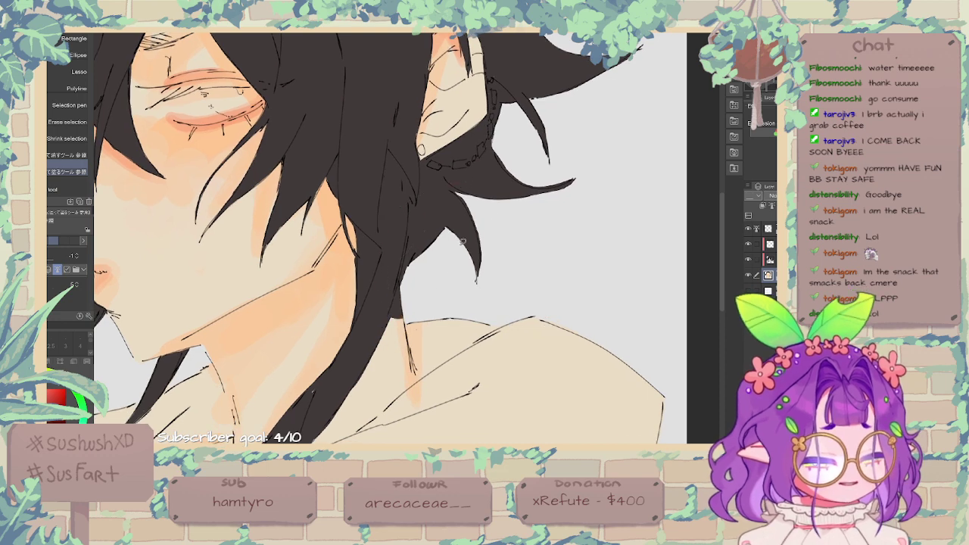
pyautogui.moveTo(372, 350); pyautogui.dragTo(419, 234)
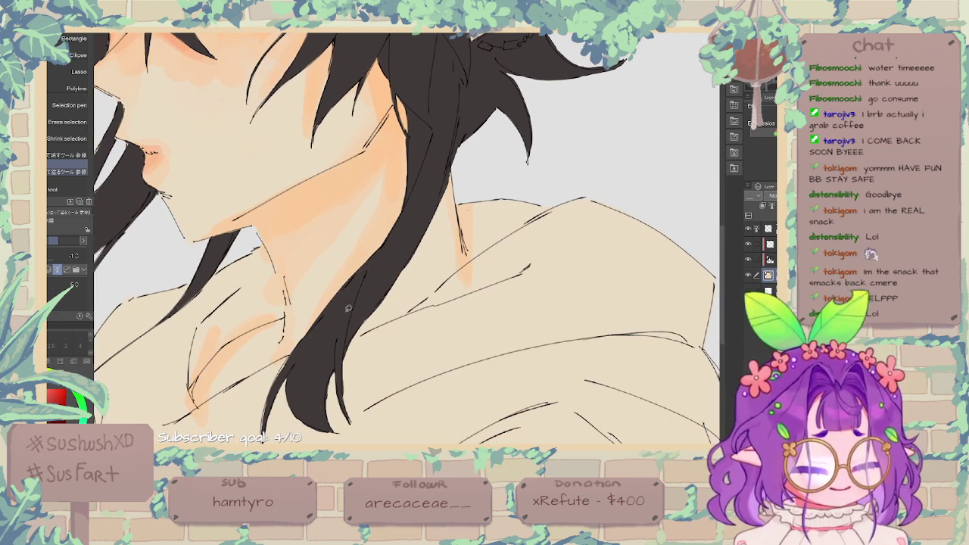
pyautogui.hotkey('ctrl', '-')
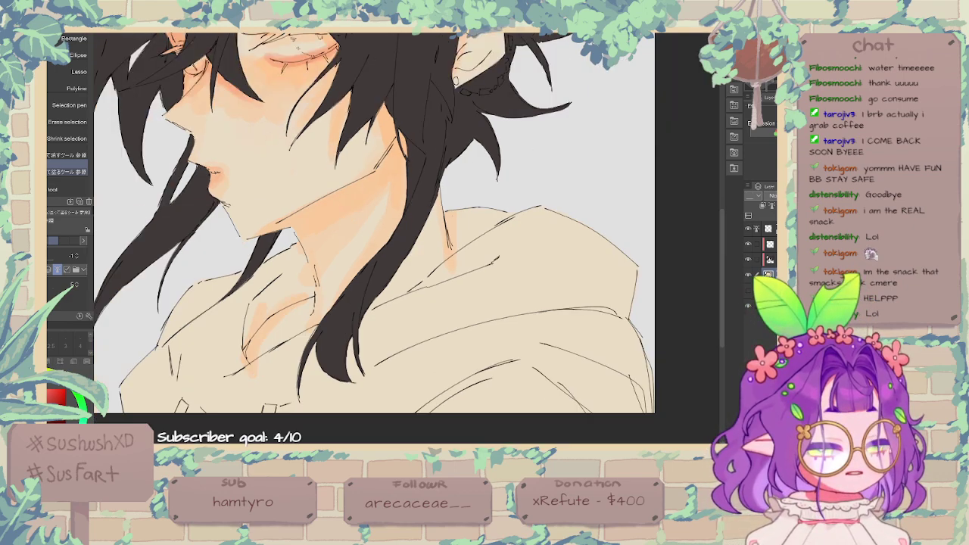
pyautogui.moveTo(562, 162); pyautogui.dragTo(645, 270)
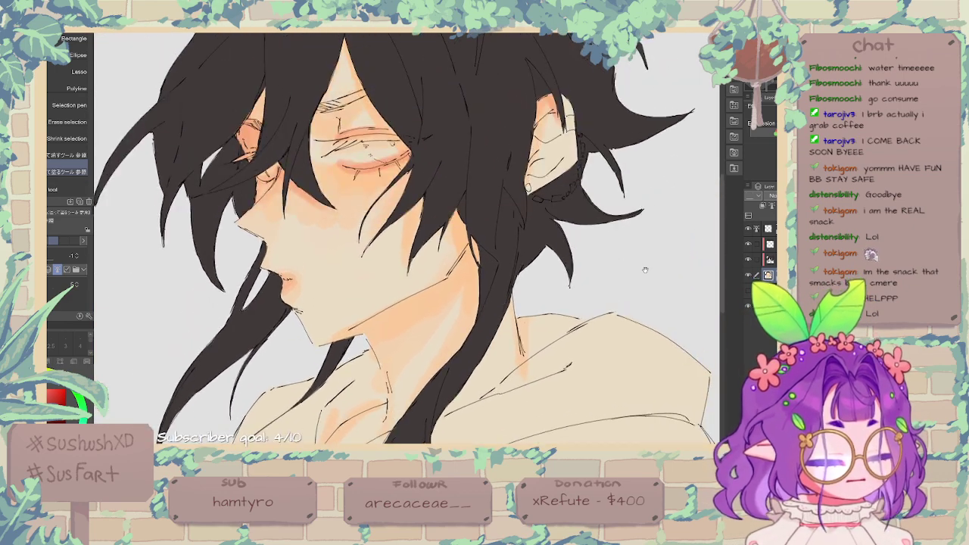
# Step: On the hair layer, paint the loose strands below the lips and chin red with the DAEPEN3 brush at size 118.1
pyautogui.click(770, 260)
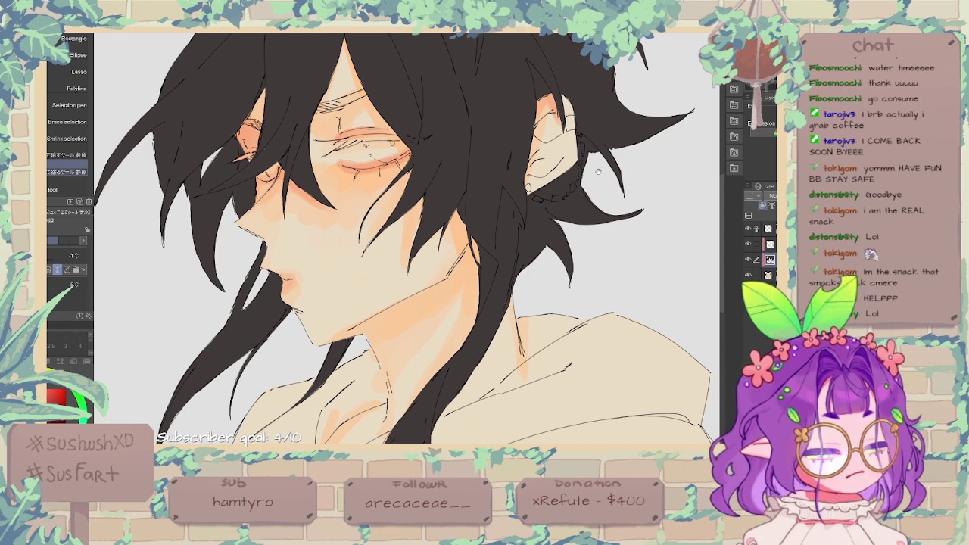
pyautogui.moveTo(598, 171); pyautogui.dragTo(663, 106)
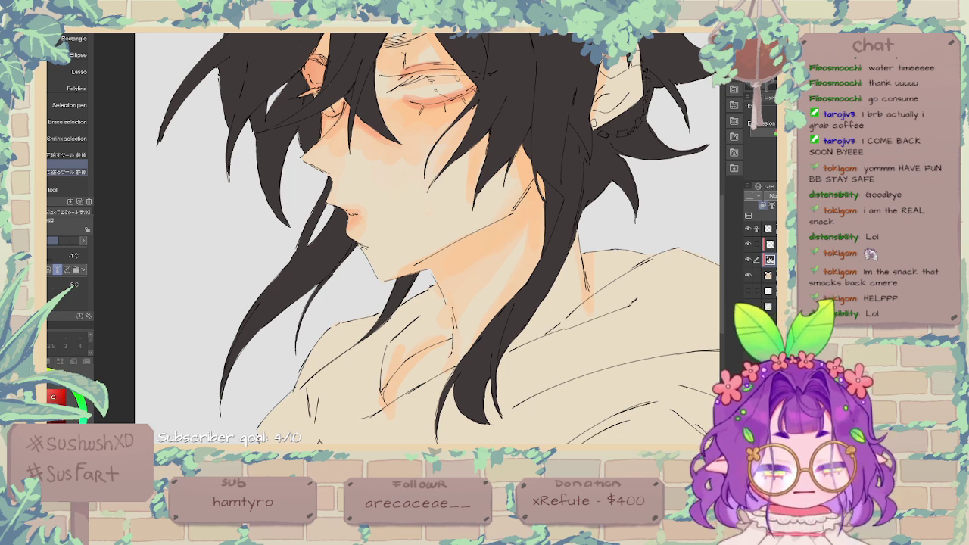
pyautogui.press('p')
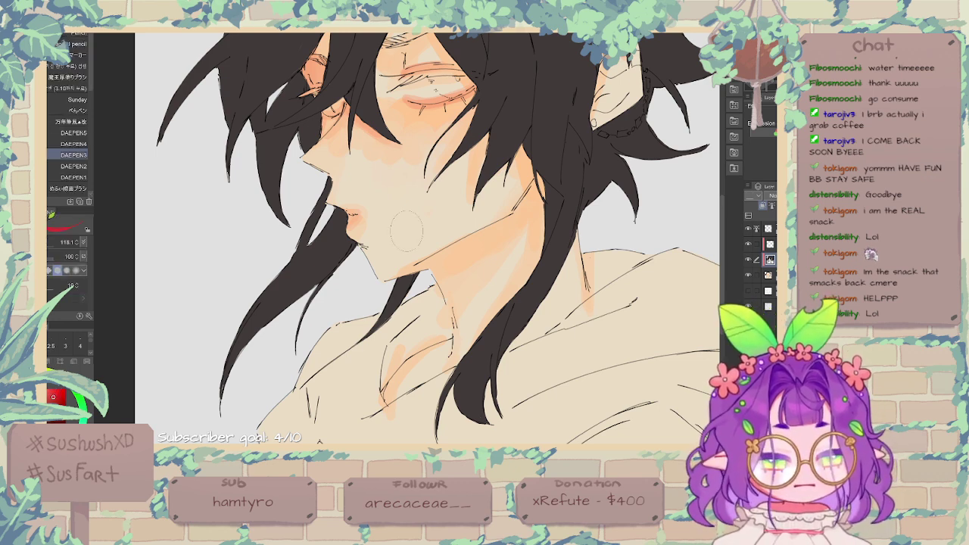
pyautogui.moveTo(356, 218)
pyautogui.mouseDown()
pyautogui.moveTo(227, 363)
pyautogui.moveTo(334, 228)
pyautogui.moveTo(325, 181)
pyautogui.moveTo(318, 262)
pyautogui.moveTo(350, 248)
pyautogui.mouseUp()
pyautogui.moveTo(350, 248)
pyautogui.mouseDown()
pyautogui.moveTo(304, 315)
pyautogui.moveTo(298, 345)
pyautogui.mouseUp()
pyautogui.moveTo(231, 363); pyautogui.dragTo(222, 394)
pyautogui.moveTo(398, 280)
pyautogui.mouseDown()
pyautogui.moveTo(358, 348)
pyautogui.moveTo(416, 279)
pyautogui.mouseUp()
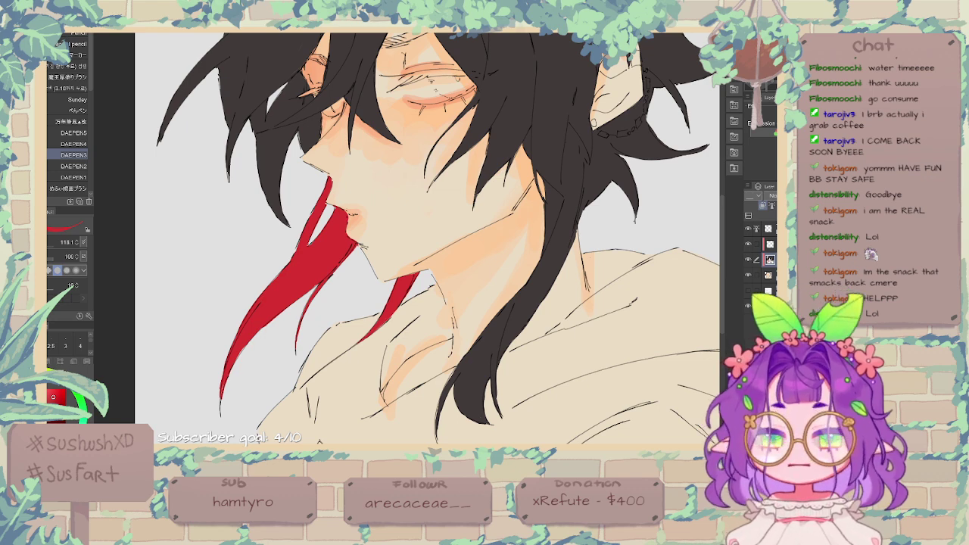
# Step: Outline the long strand beside the neck in red, starting below the ear, with the brush reduced to size 35.8
pyautogui.moveTo(597, 149); pyautogui.dragTo(482, 236)
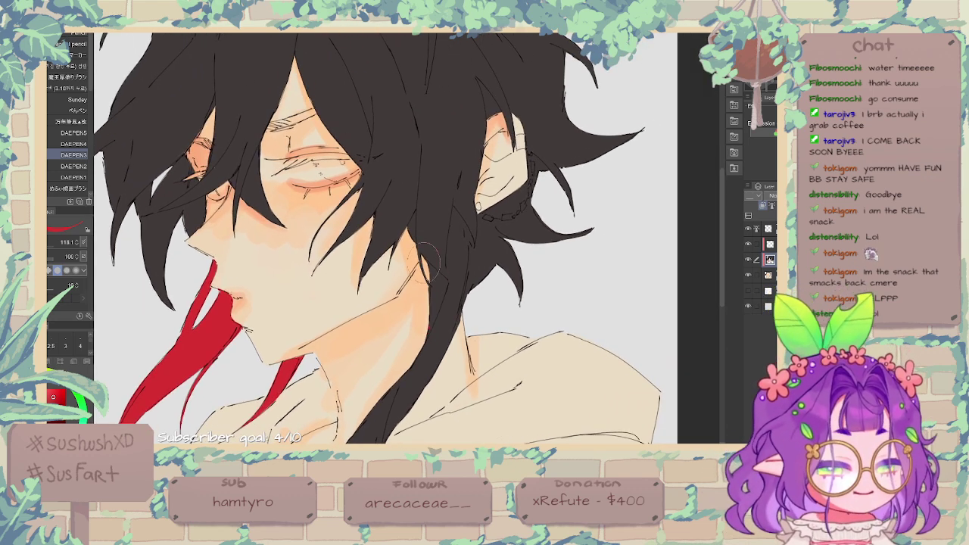
pyautogui.moveTo(428, 266)
pyautogui.mouseDown()
pyautogui.moveTo(439, 283)
pyautogui.moveTo(473, 283)
pyautogui.moveTo(447, 283)
pyautogui.mouseUp()
pyautogui.hotkey('ctrl', 'z')
pyautogui.hotkey('ctrl', 'z')
pyautogui.press('[')
pyautogui.press('[')
pyautogui.press('[')
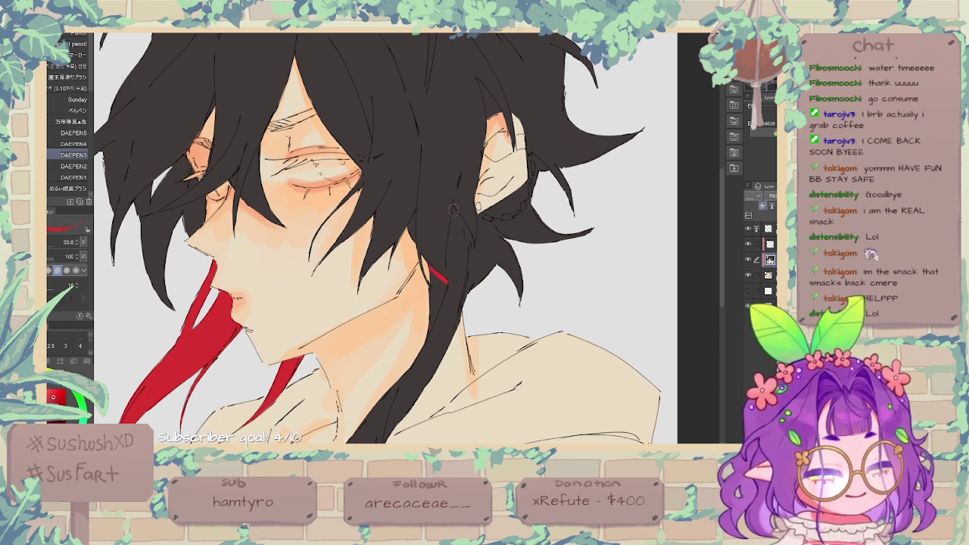
pyautogui.moveTo(454, 210); pyautogui.dragTo(447, 282)
pyautogui.moveTo(454, 210); pyautogui.dragTo(465, 249)
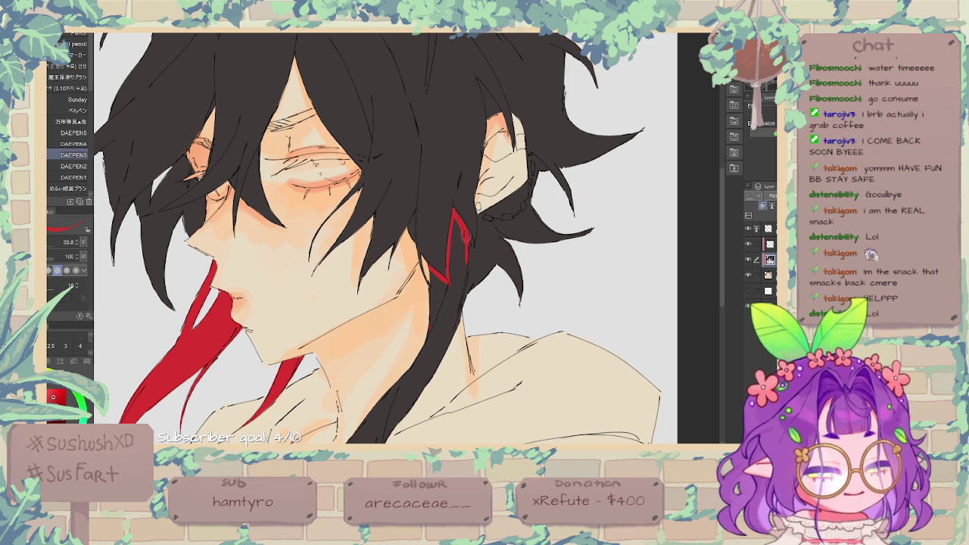
pyautogui.moveTo(467, 264); pyautogui.dragTo(454, 318)
pyautogui.moveTo(465, 285); pyautogui.dragTo(481, 187)
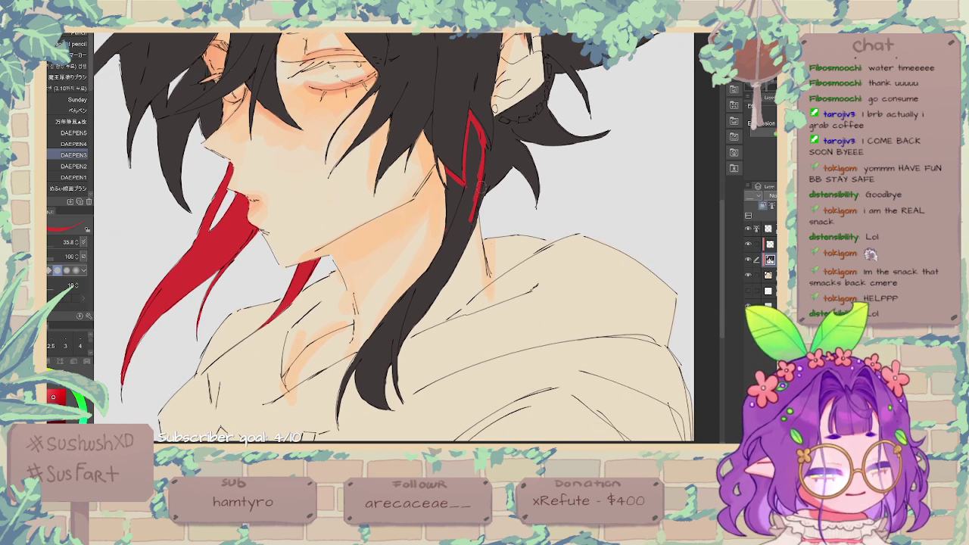
pyautogui.moveTo(470, 222); pyautogui.dragTo(414, 324)
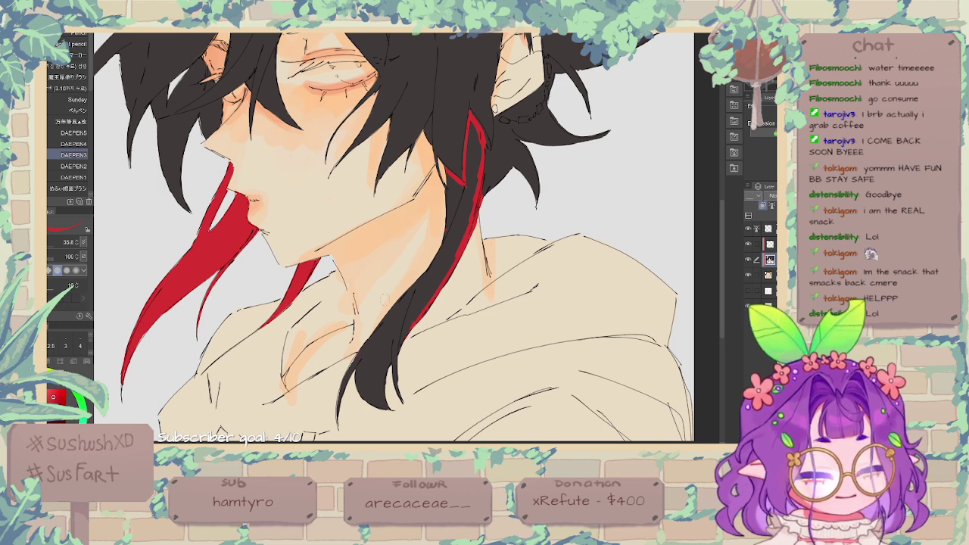
pyautogui.moveTo(447, 192); pyautogui.dragTo(449, 171)
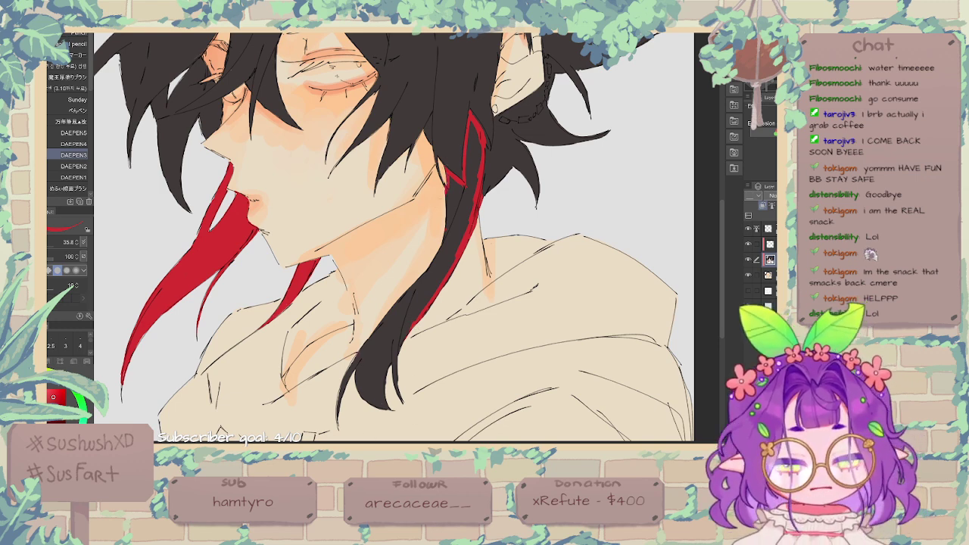
# Step: Try filling the outlined strand beside the neck with red, adjusting the fill tolerance to 14.7
pyautogui.press('g')
pyautogui.click(450, 228)
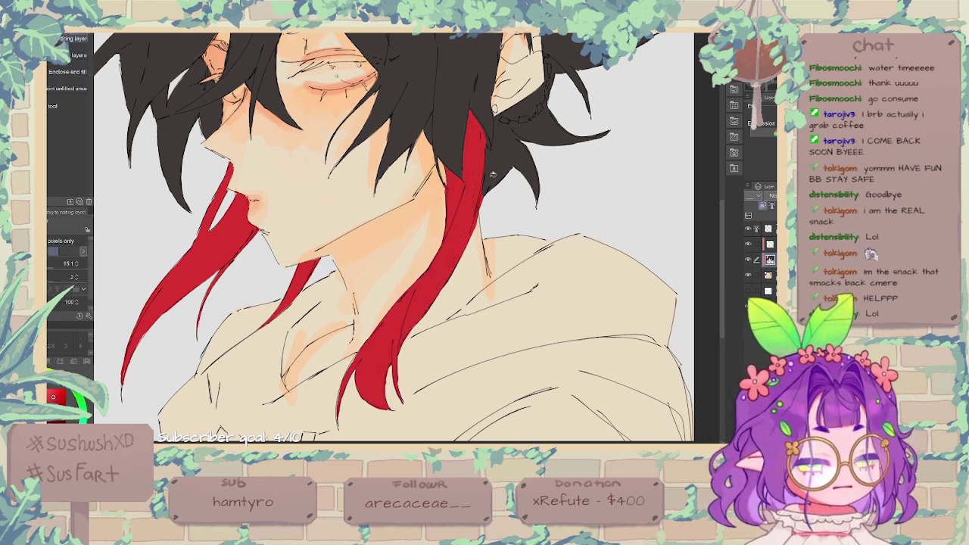
pyautogui.hotkey('ctrl', 'z')
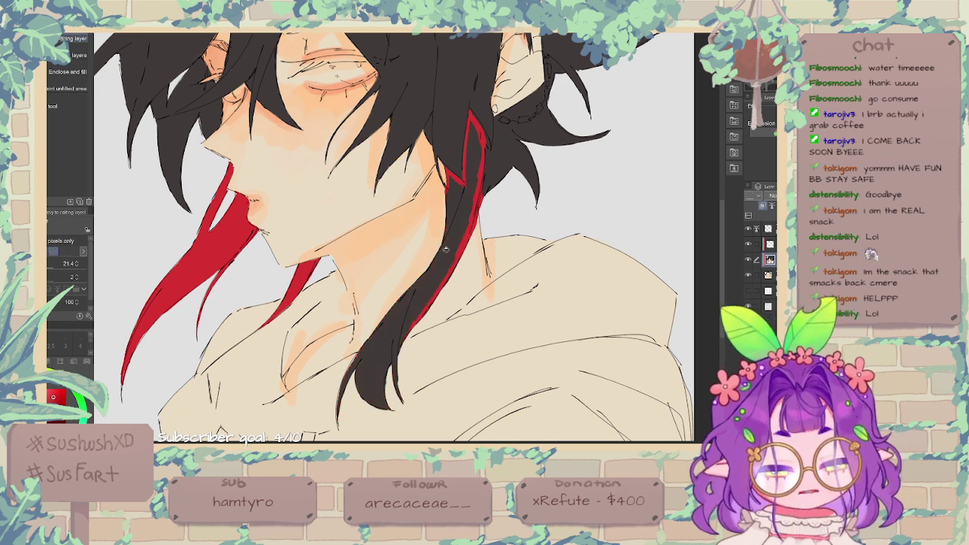
pyautogui.click(451, 244)
pyautogui.hotkey('ctrl', 'z')
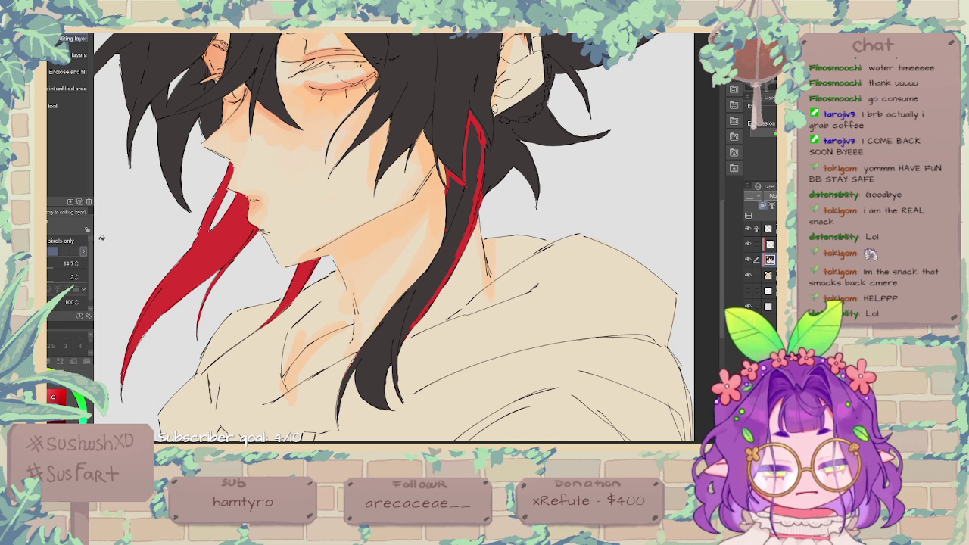
# Step: Try the red fill on the neck strand again with the fill's area scaling set to 4
pyautogui.doubleClick(77, 275)
pyautogui.click(459, 232)
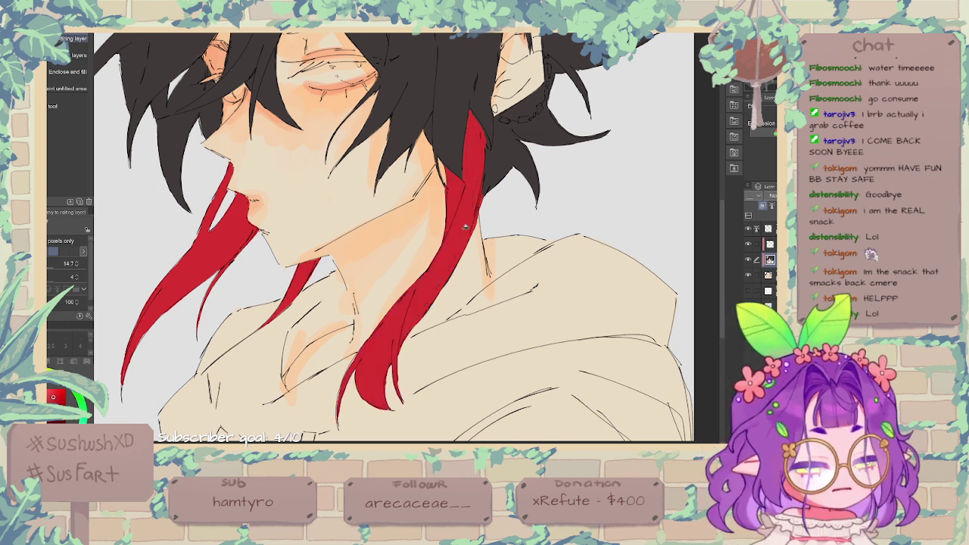
pyautogui.hotkey('ctrl', 'z')
pyautogui.scroll(-1, 90, 272)
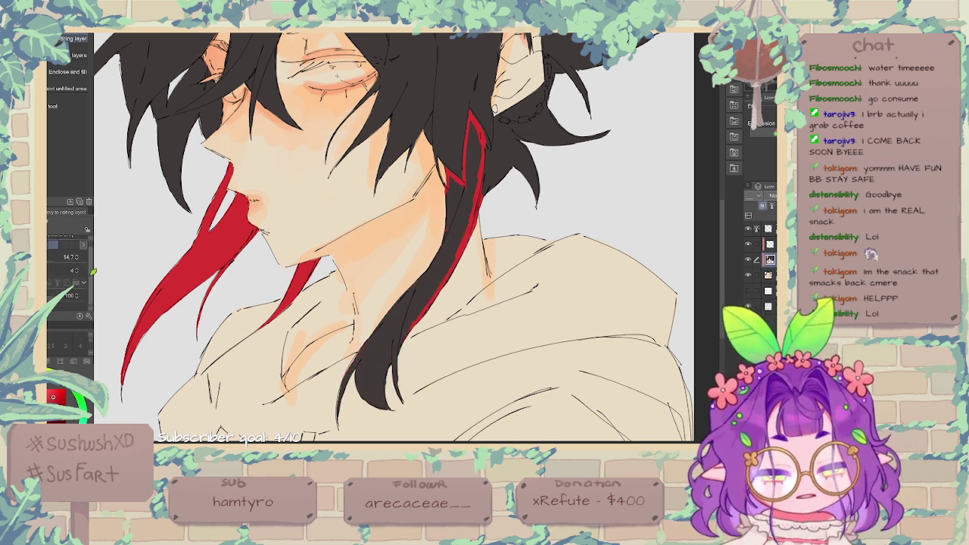
pyautogui.scroll(1, 93, 271)
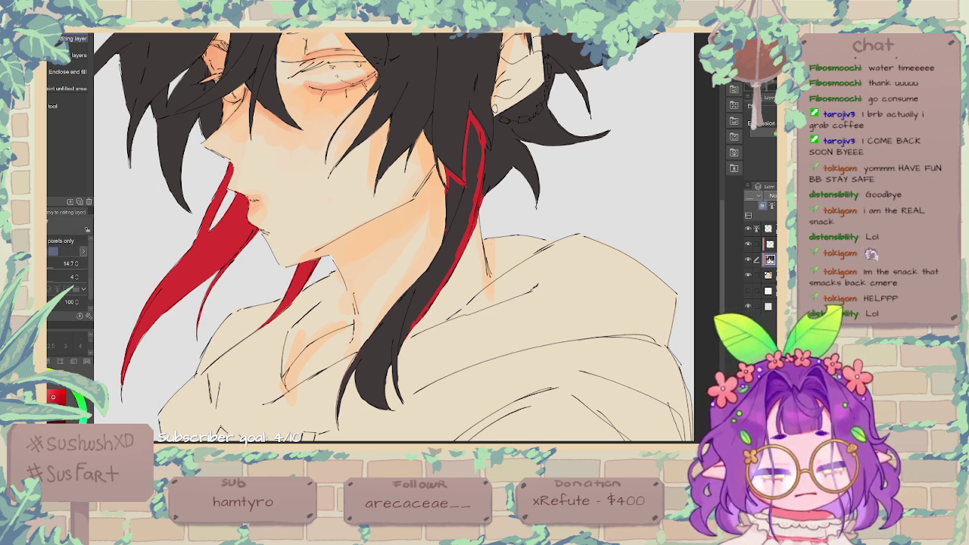
pyautogui.click(451, 248)
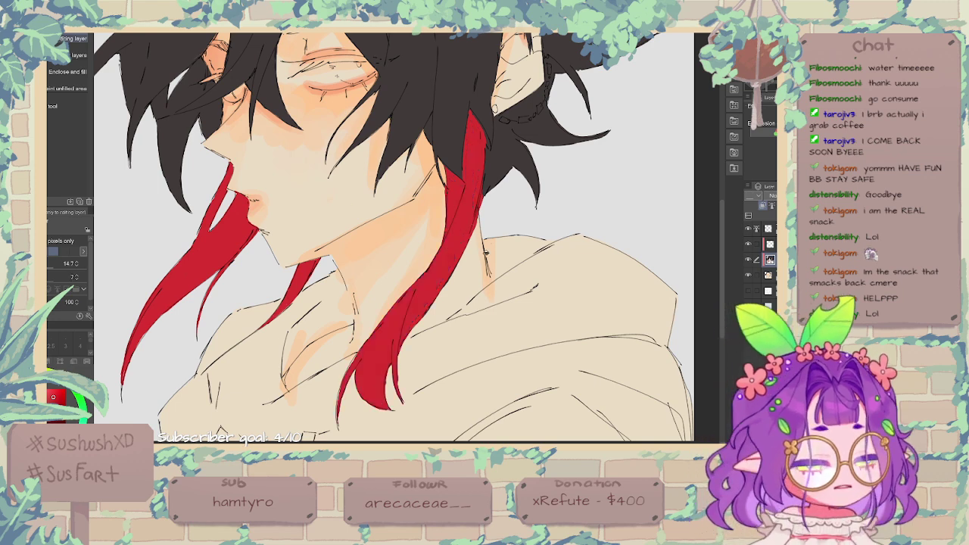
pyautogui.hotkey('ctrl', 'z')
# Step: Set the fill's area scaling to 15 and fill the long strand beside the neck with red
pyautogui.click(55, 277)
pyautogui.click(440, 262)
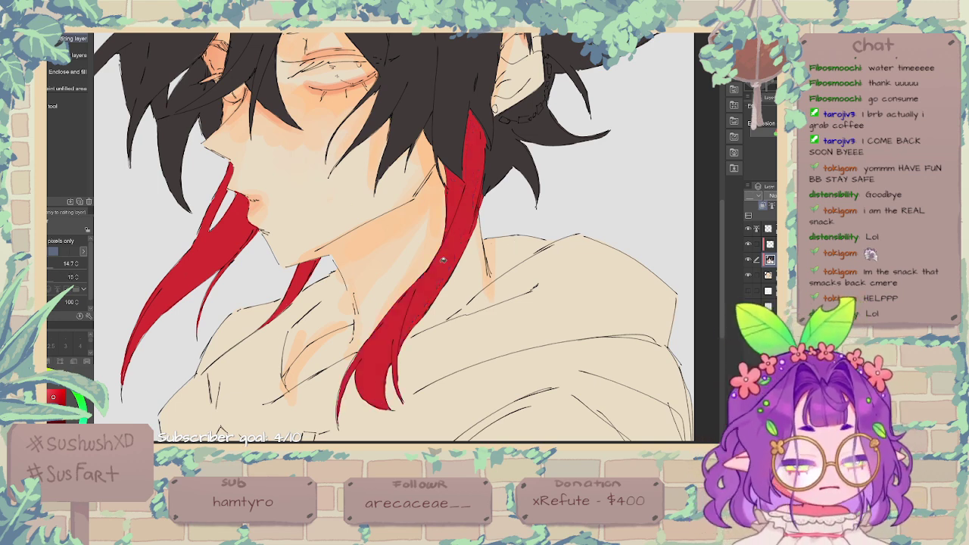
pyautogui.hotkey('ctrl', 'z')
pyautogui.click(449, 253)
pyautogui.hotkey('ctrl', 'z')
pyautogui.hotkey('ctrl', 'y')
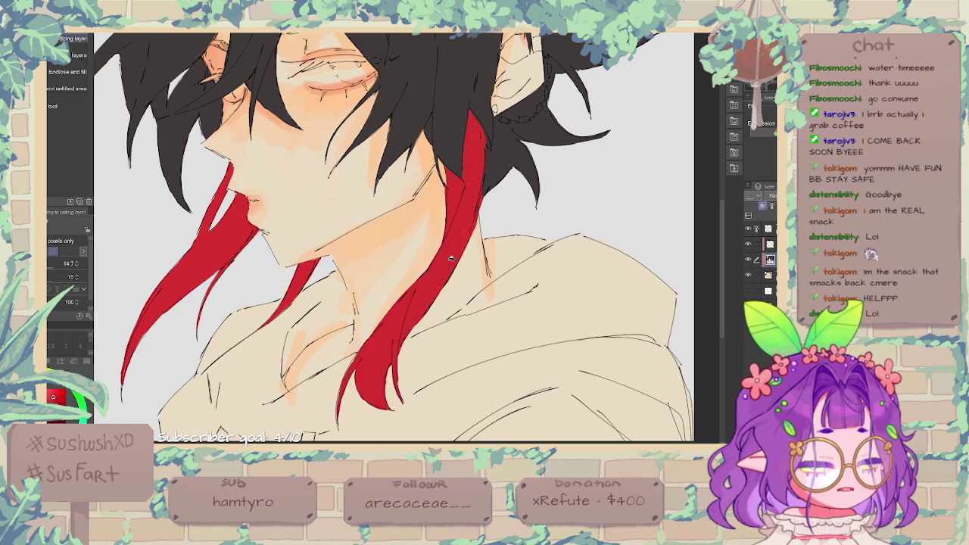
# Step: Undo the last fill, then refill the neck strand with red using area scaling 4 and tolerance 51.8
pyautogui.hotkey('ctrl', 'z')
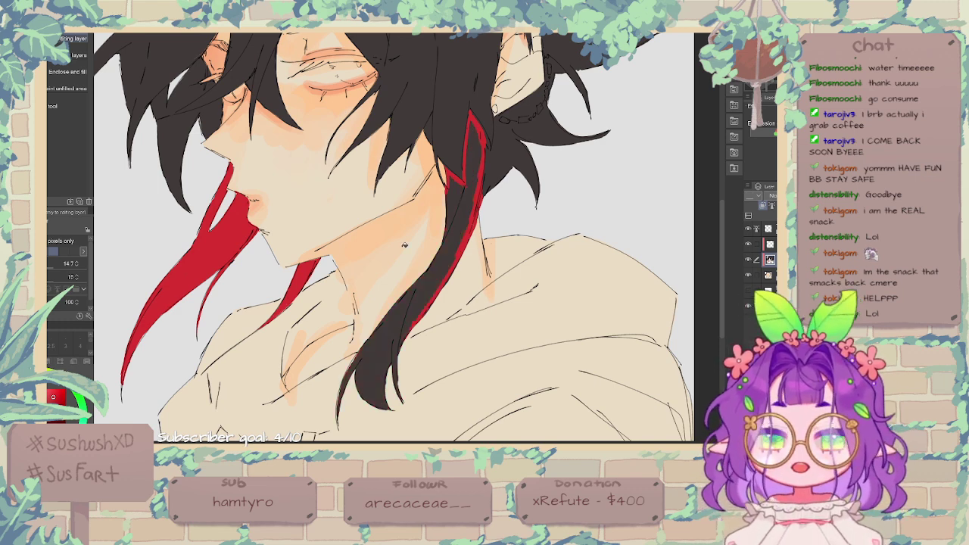
pyautogui.scroll(-1, 92, 264)
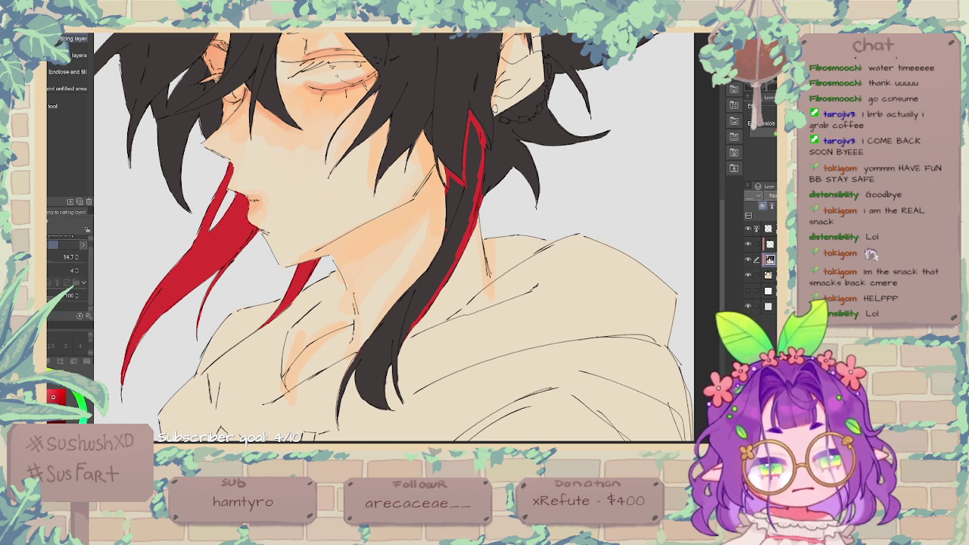
pyautogui.click(46, 270)
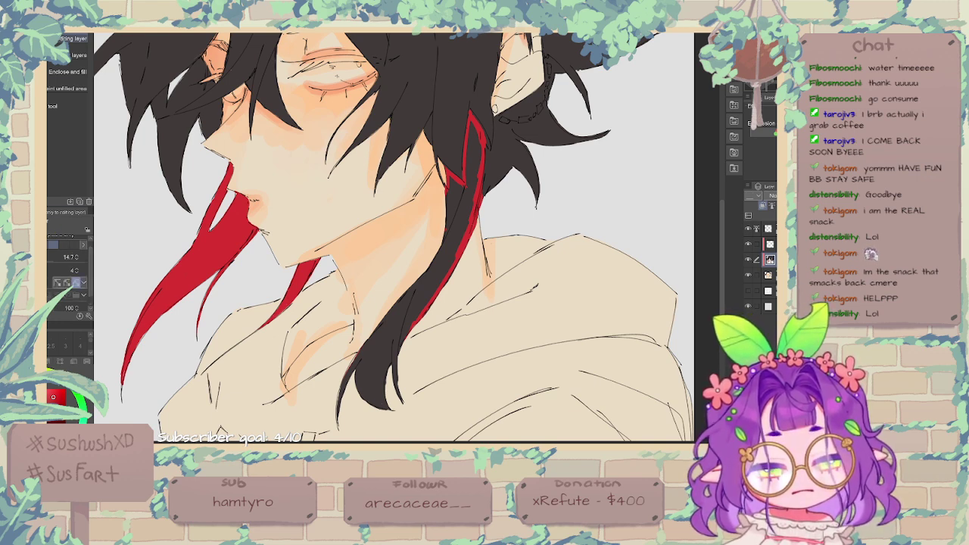
pyautogui.click(45, 270)
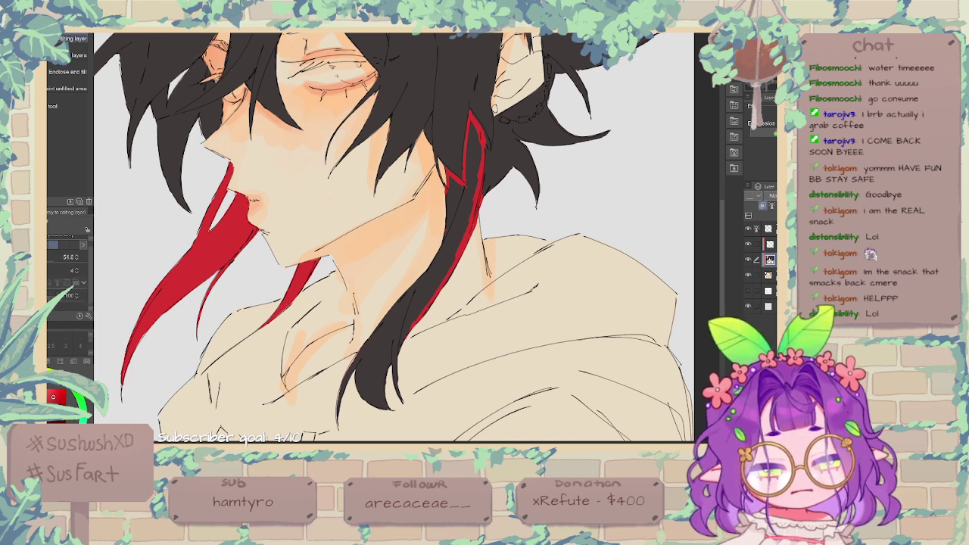
pyautogui.click(431, 248)
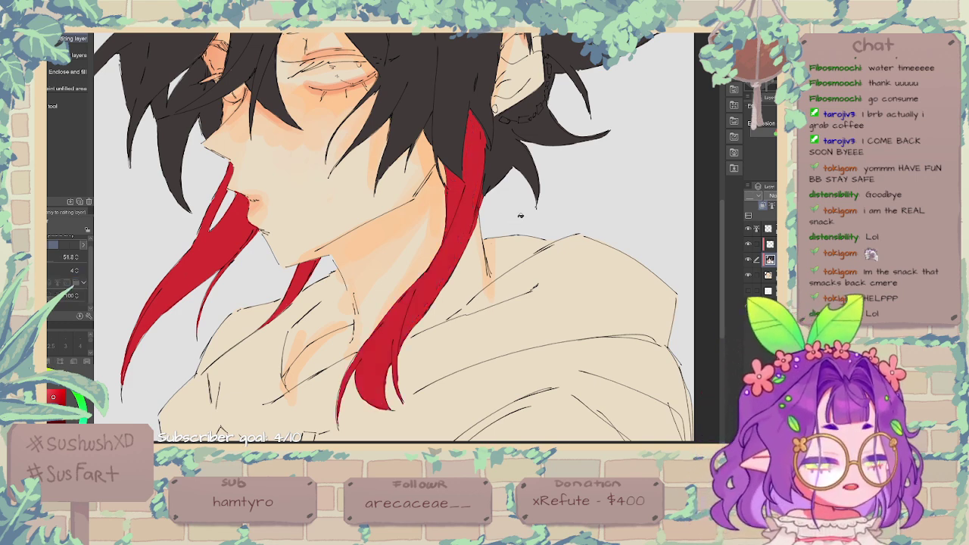
# Step: Paint a thin red streak down the front bangs beside the far eye with DAEPEN3 at size 35.8
pyautogui.moveTo(511, 227); pyautogui.dragTo(499, 263)
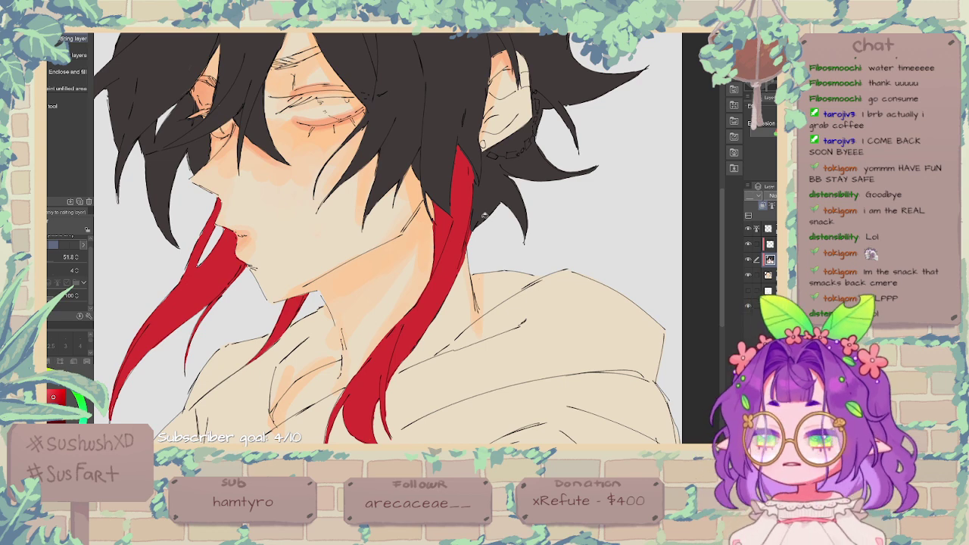
pyautogui.press('p')
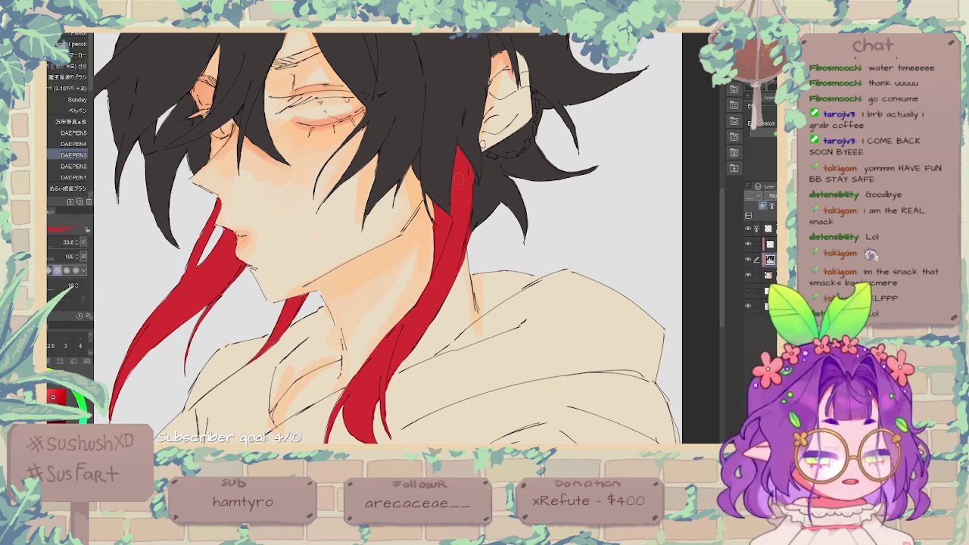
pyautogui.moveTo(557, 147); pyautogui.dragTo(589, 219)
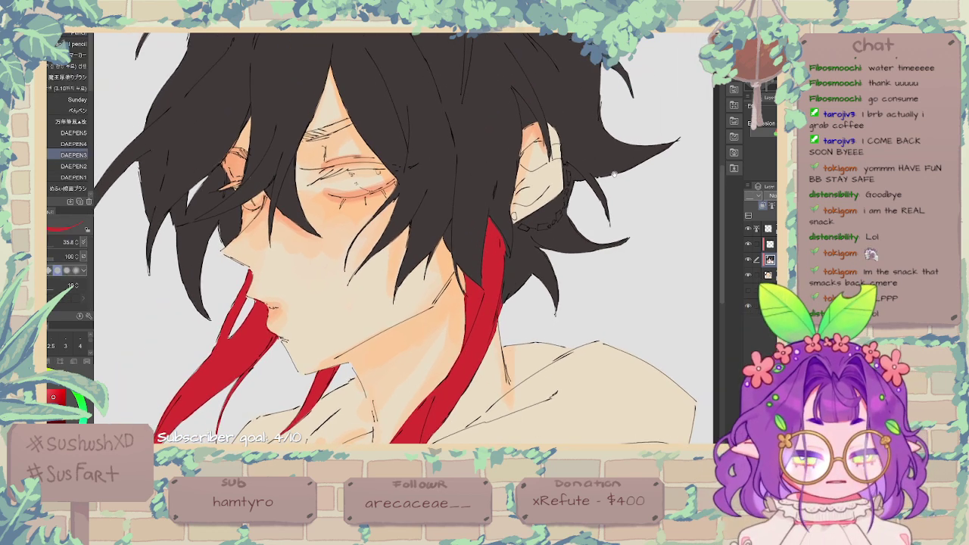
pyautogui.hotkey('ctrl', '-')
pyautogui.hotkey('ctrl', '+')
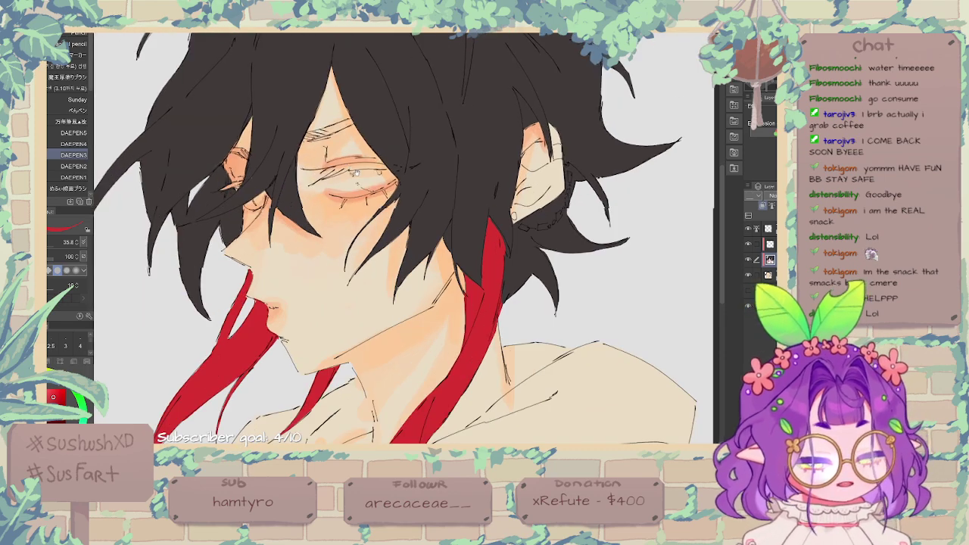
pyautogui.moveTo(352, 173)
pyautogui.mouseDown()
pyautogui.moveTo(468, 193)
pyautogui.moveTo(454, 201)
pyautogui.mouseUp()
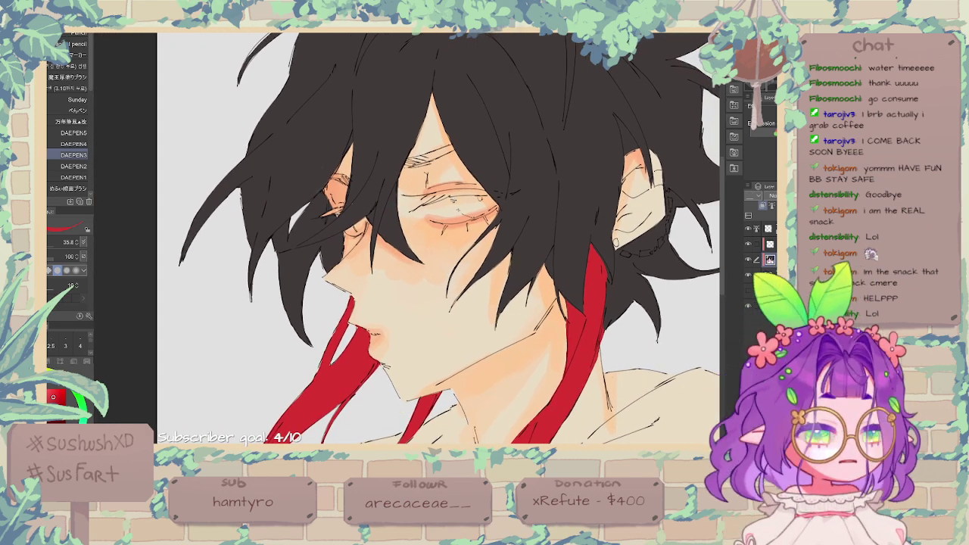
pyautogui.hotkey('ctrl', '-')
pyautogui.moveTo(409, 174); pyautogui.dragTo(473, 159)
pyautogui.hotkey('ctrl', '+')
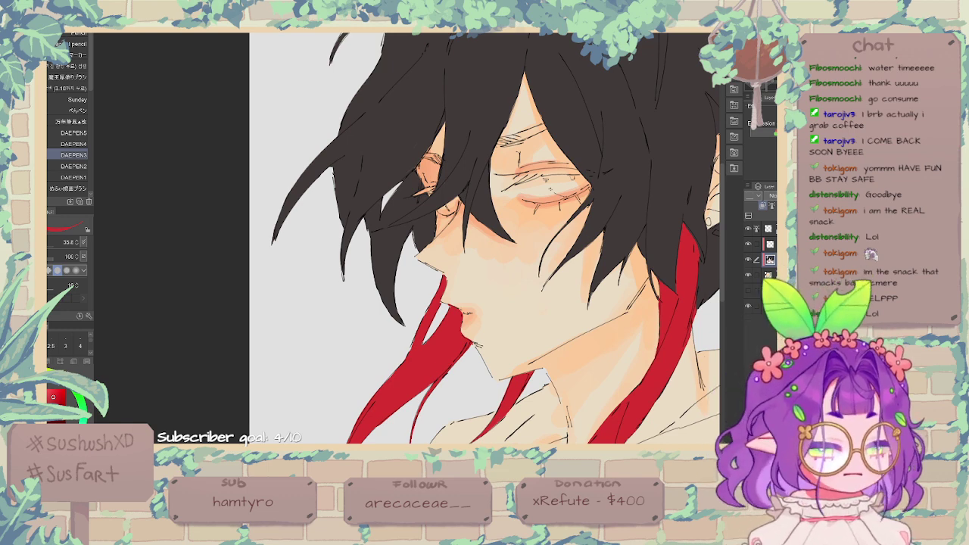
pyautogui.moveTo(446, 76)
pyautogui.mouseDown()
pyautogui.moveTo(452, 129)
pyautogui.moveTo(447, 110)
pyautogui.moveTo(449, 162)
pyautogui.moveTo(446, 98)
pyautogui.moveTo(440, 184)
pyautogui.mouseUp()
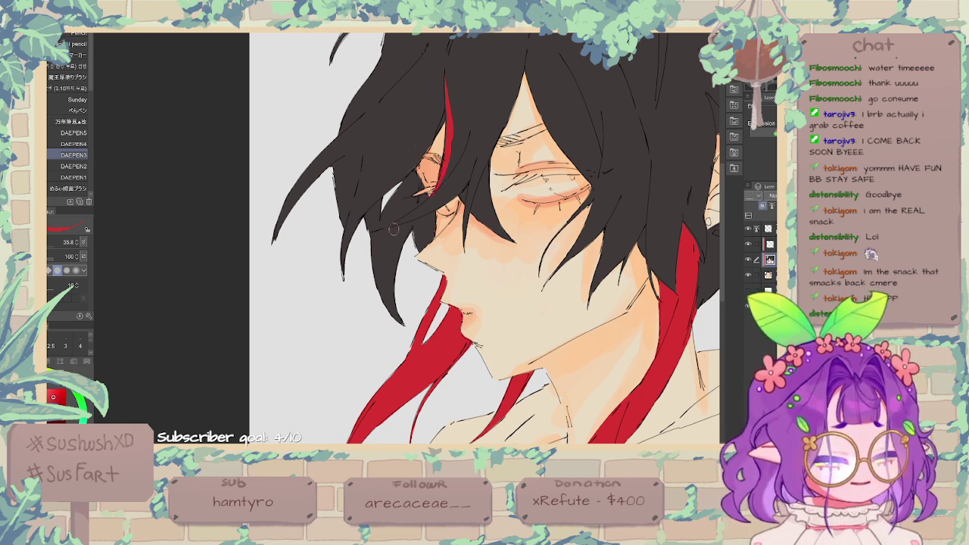
# Step: Sample the streak's red and paint a second thin streak curving along the outer edge of the same gap in the bangs
pyautogui.press('e')
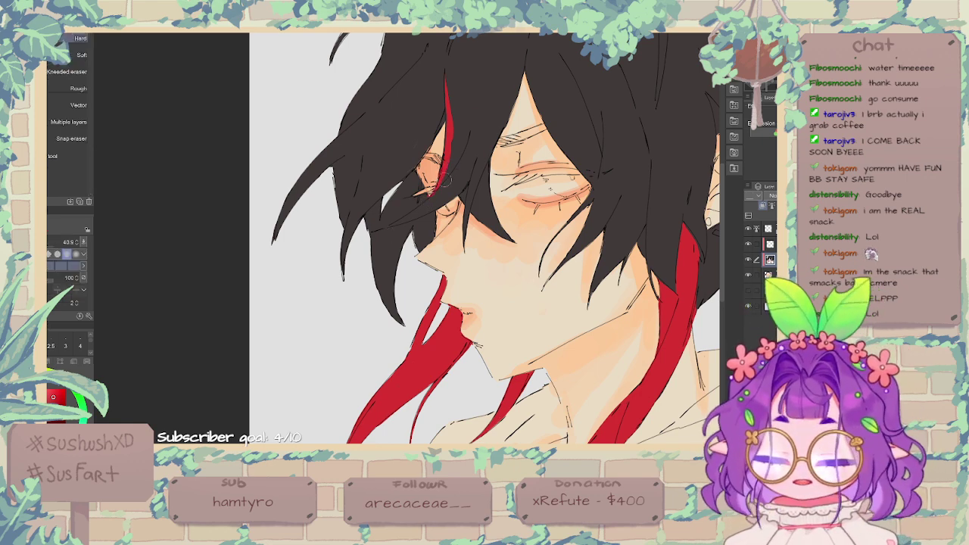
pyautogui.press('p')
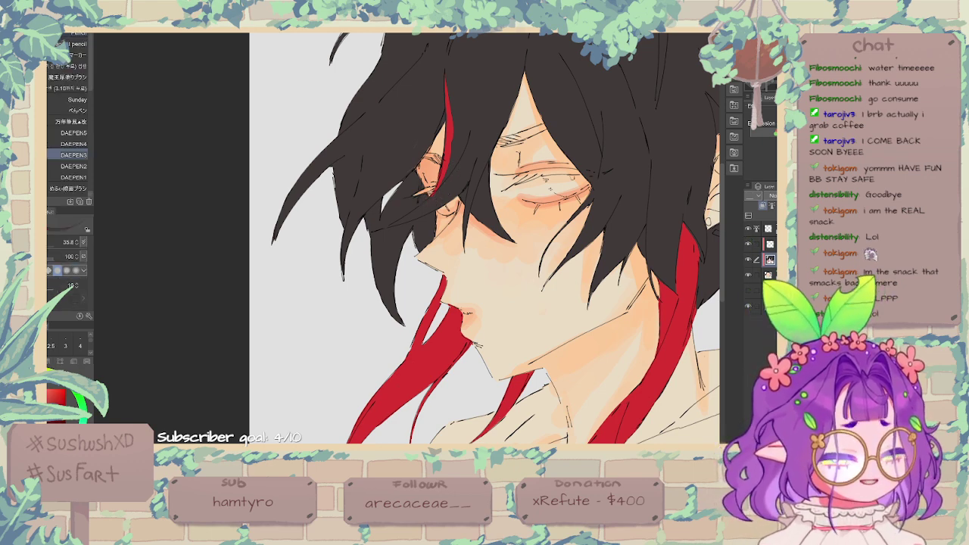
pyautogui.keyDown('alt'); pyautogui.click(450, 131); pyautogui.keyUp('alt')
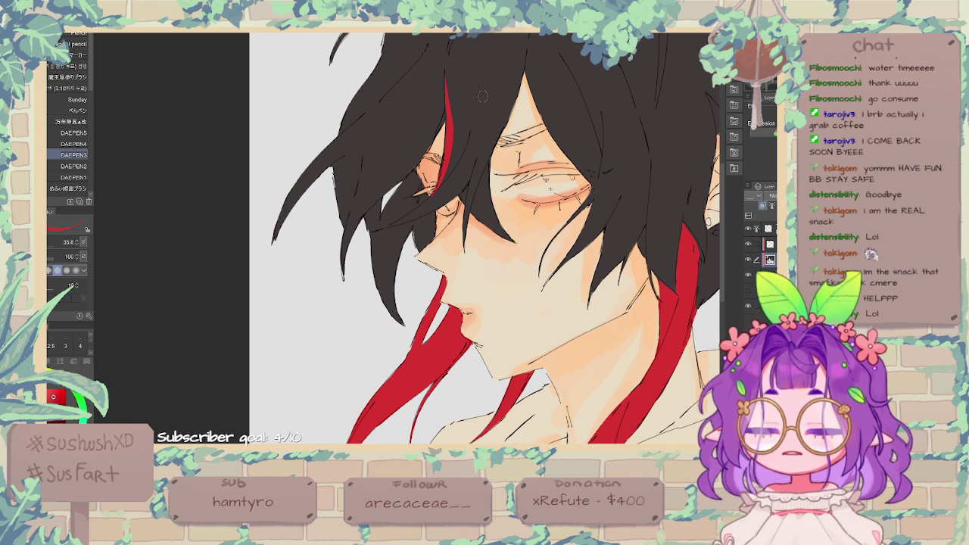
pyautogui.moveTo(444, 107)
pyautogui.mouseDown()
pyautogui.moveTo(417, 157)
pyautogui.moveTo(427, 139)
pyautogui.moveTo(394, 183)
pyautogui.mouseUp()
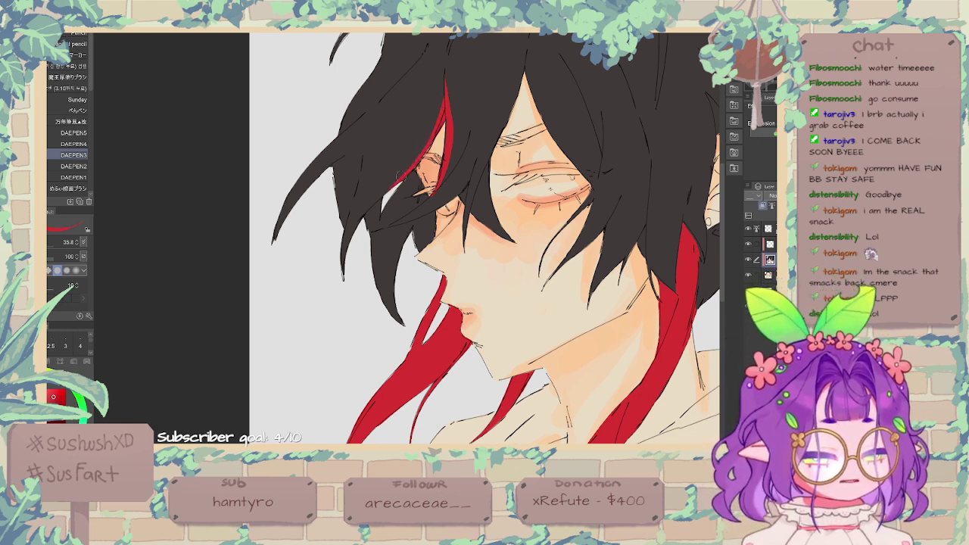
# Step: Extend the inner red streak down to the tip of its hair lock and trim the overshoot at its end
pyautogui.moveTo(454, 178)
pyautogui.mouseDown()
pyautogui.moveTo(380, 231)
pyautogui.moveTo(393, 235)
pyautogui.mouseUp()
pyautogui.press('e')
pyautogui.press('p')
pyautogui.press('e')
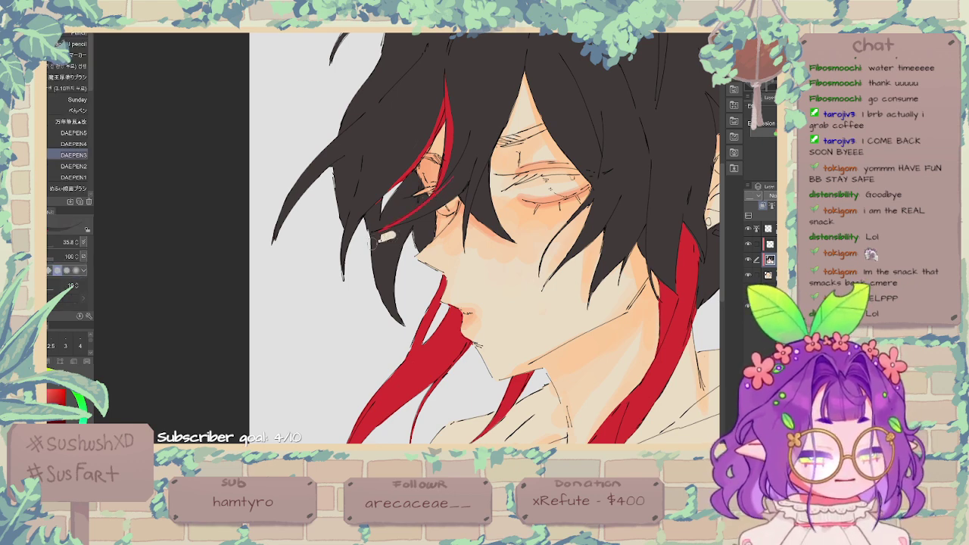
pyautogui.moveTo(393, 237); pyautogui.dragTo(375, 237)
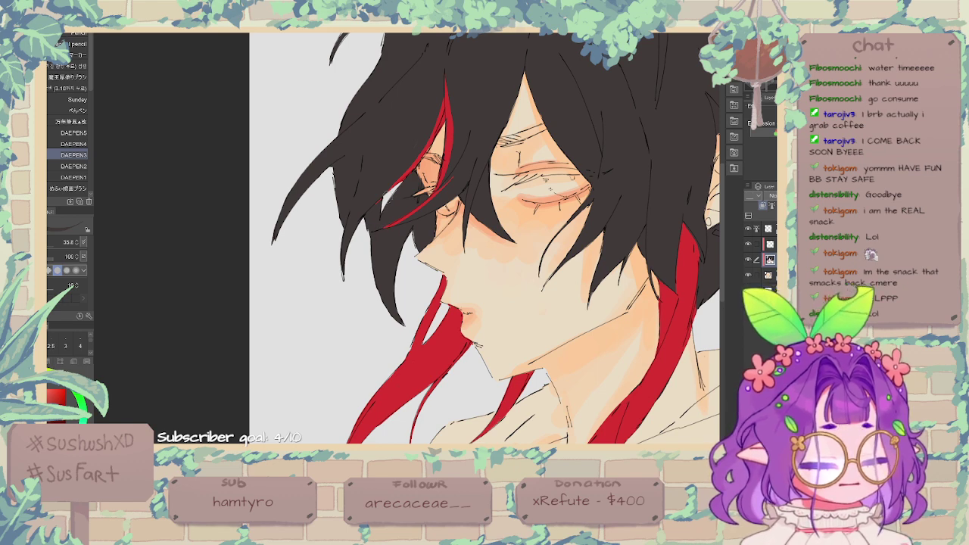
pyautogui.moveTo(389, 203)
pyautogui.mouseDown()
pyautogui.moveTo(325, 178)
pyautogui.moveTo(353, 188)
pyautogui.mouseUp()
pyautogui.scroll(-4, 393, 228)
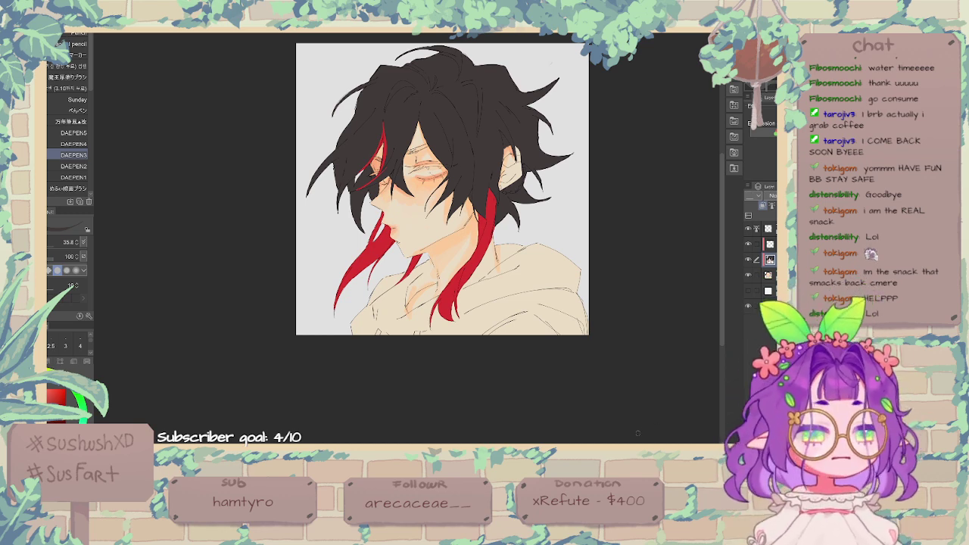
# Step: On the skin colour layer, paint the near eye's eyeball grey with the line-art brush at size 37.4
pyautogui.scroll(3, 394, 216)
pyautogui.moveTo(585, 169); pyautogui.dragTo(554, 238)
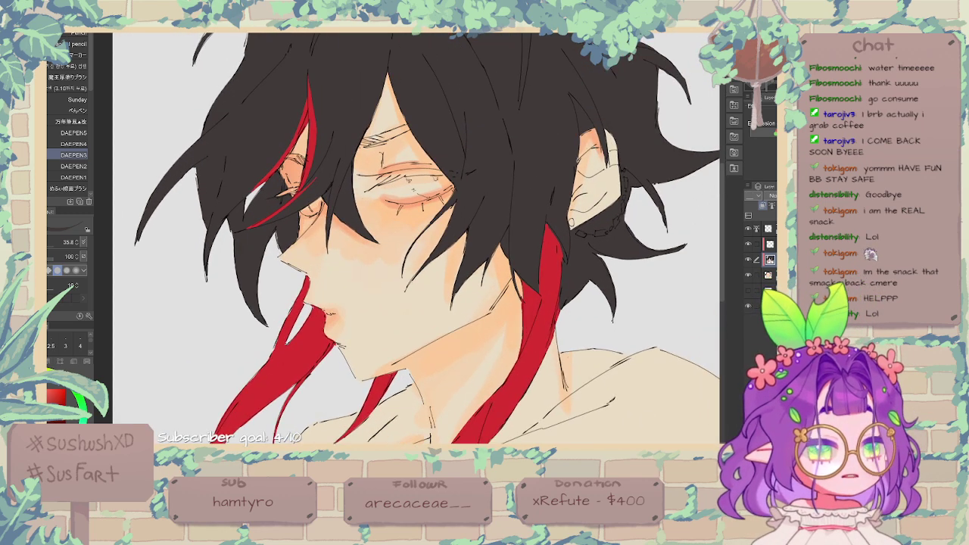
pyautogui.click(769, 275)
pyautogui.scroll(1, 403, 231)
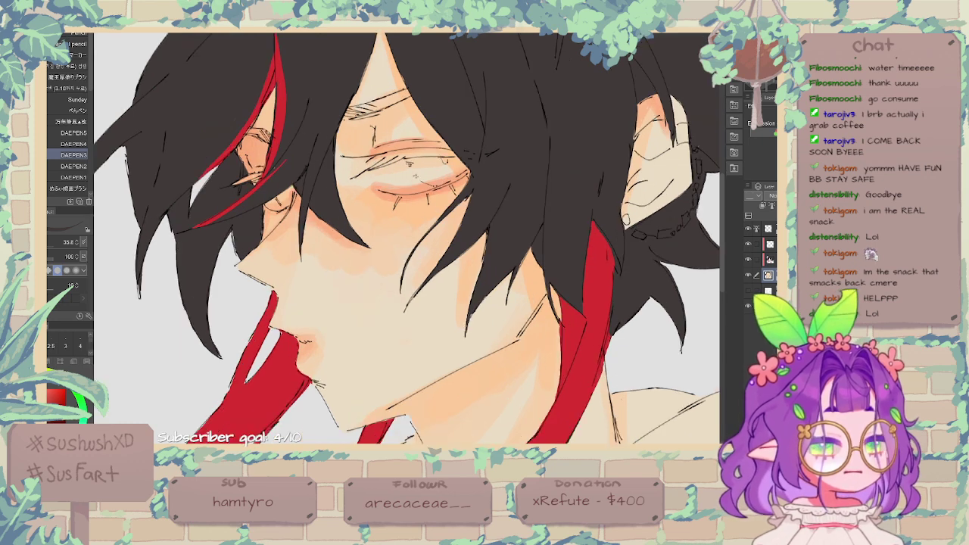
pyautogui.keyDown('alt'); pyautogui.click(401, 220); pyautogui.keyUp('alt')
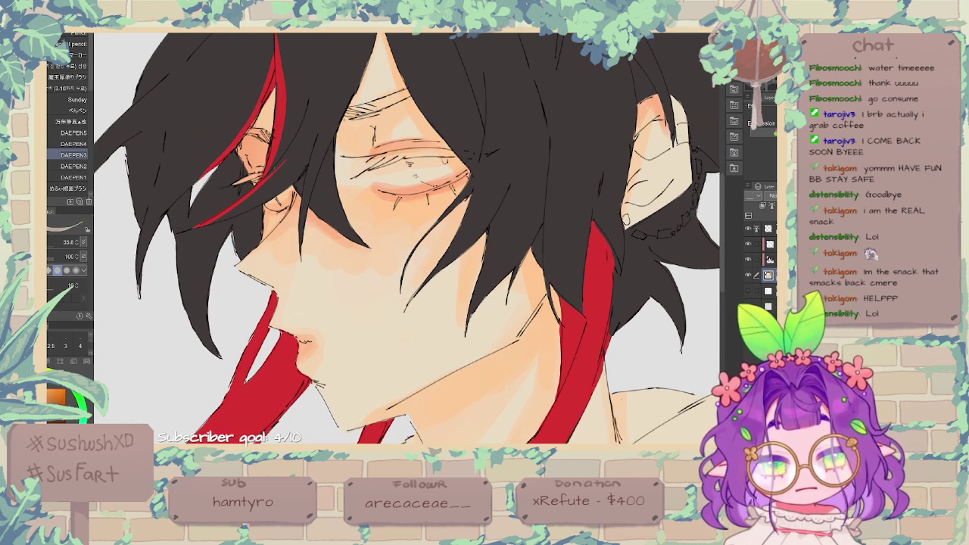
pyautogui.moveTo(386, 168)
pyautogui.mouseDown()
pyautogui.moveTo(381, 175)
pyautogui.moveTo(398, 164)
pyautogui.moveTo(406, 188)
pyautogui.moveTo(427, 158)
pyautogui.moveTo(457, 158)
pyautogui.moveTo(418, 180)
pyautogui.mouseUp()
pyautogui.click(67, 186)
pyautogui.click(60, 242)
pyautogui.moveTo(418, 174)
pyautogui.mouseDown()
pyautogui.moveTo(433, 182)
pyautogui.moveTo(419, 191)
pyautogui.moveTo(443, 176)
pyautogui.mouseUp()
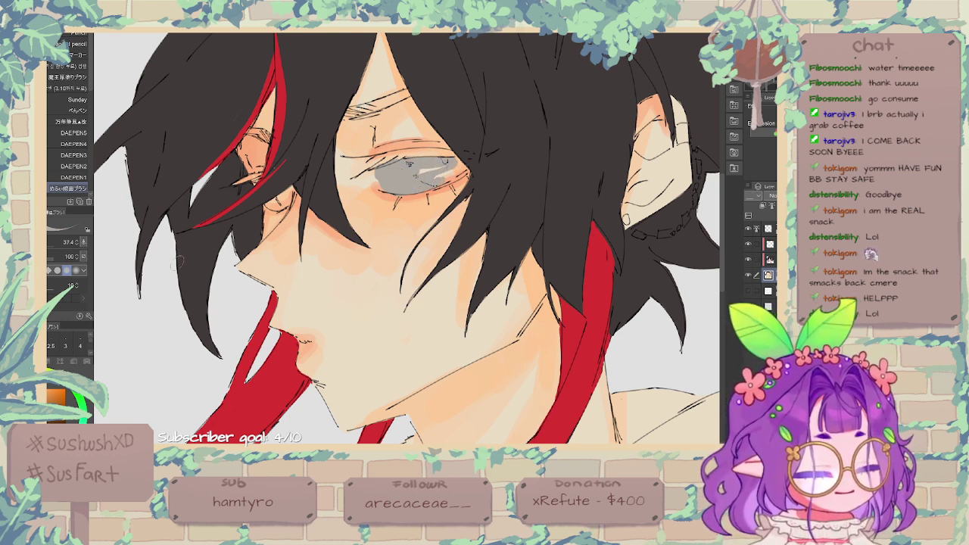
# Step: Sample red from the hair and tint the inner corner of the near eye, blending with colours picked there
pyautogui.keyDown('alt'); pyautogui.click(281, 378); pyautogui.keyUp('alt')
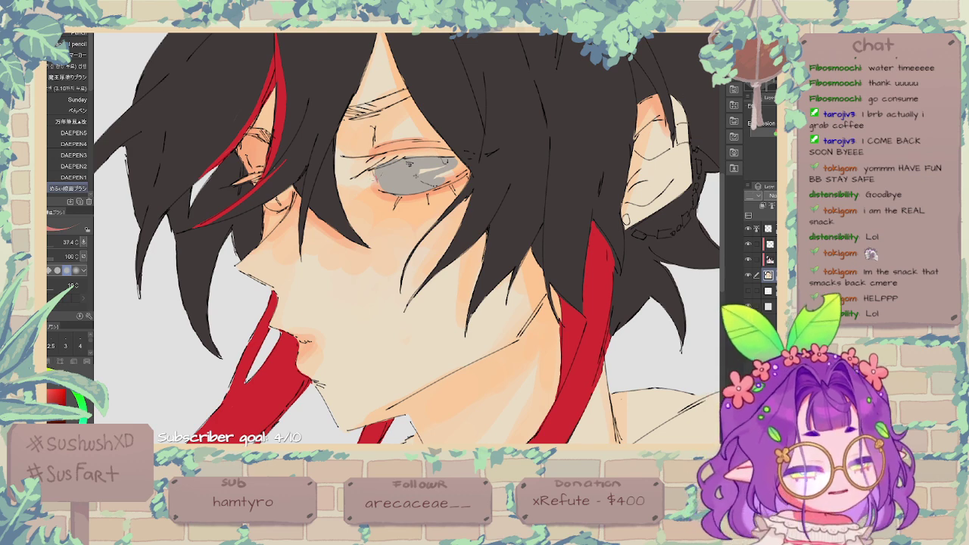
pyautogui.moveTo(374, 174); pyautogui.dragTo(379, 186)
pyautogui.keyDown('alt'); pyautogui.click(371, 182); pyautogui.keyUp('alt')
pyautogui.keyDown('alt'); pyautogui.click(376, 180); pyautogui.keyUp('alt')
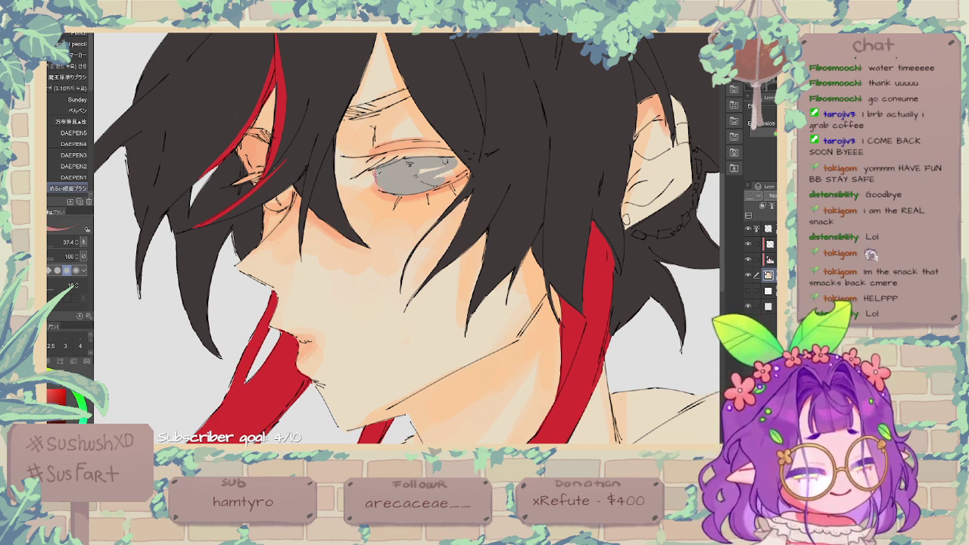
# Step: Switch to the brush listed above Flashito, enlarge it to 16.9, and rework the red tint along the near eye's inner corner
pyautogui.scroll(-3, 96, 90)
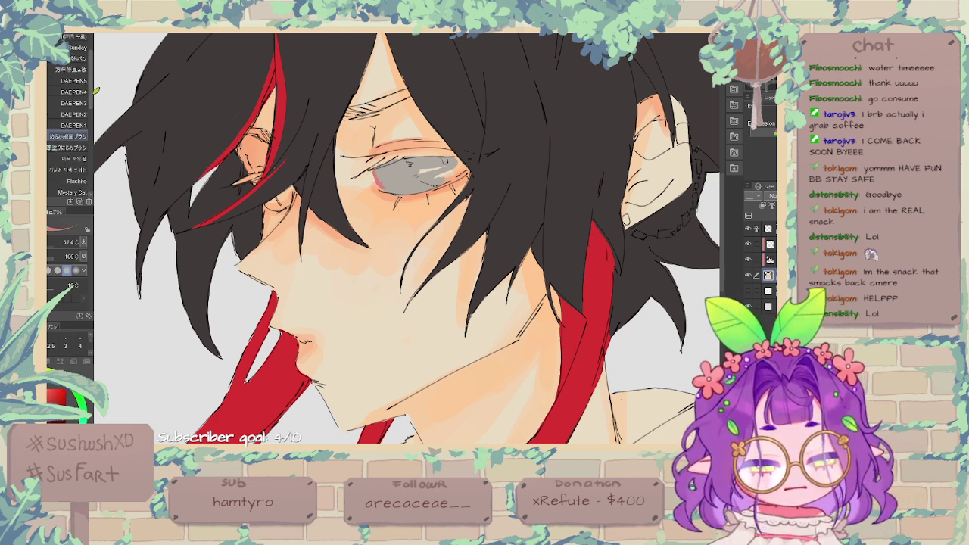
pyautogui.moveTo(96, 91); pyautogui.dragTo(95, 94)
pyautogui.click(73, 162)
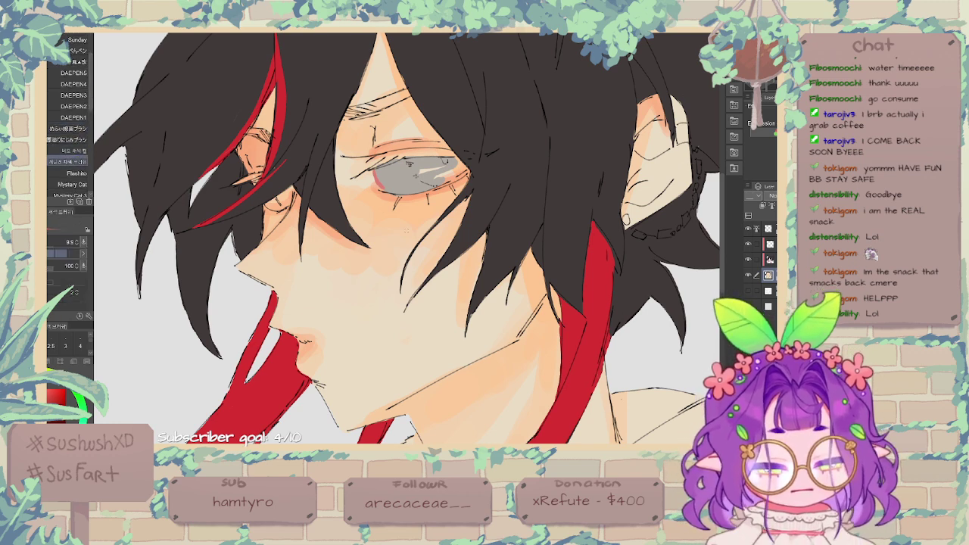
pyautogui.press(']')
pyautogui.press(']')
pyautogui.press(']')
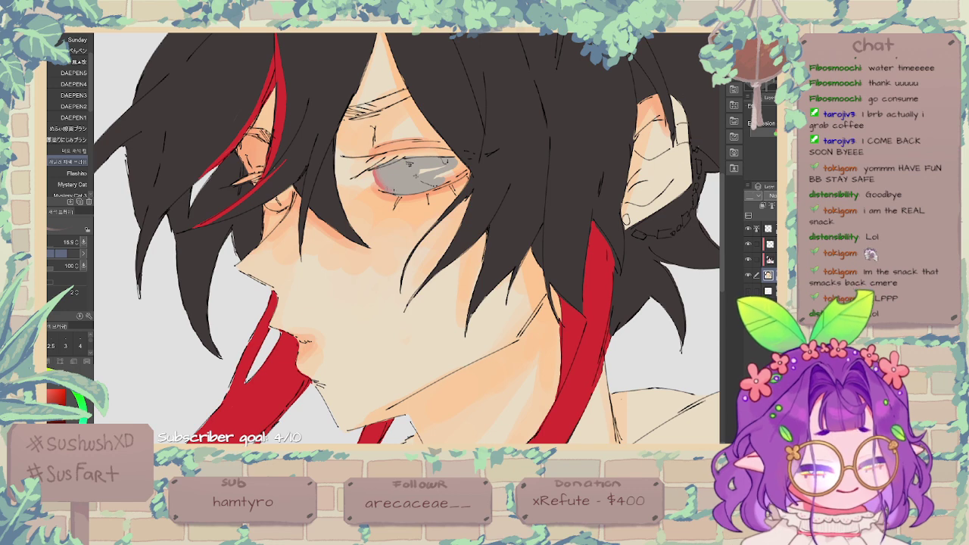
pyautogui.moveTo(377, 162); pyautogui.dragTo(375, 175)
# Step: Soften the near eye's corner with sampled skin orange and paint the visible part of the far eye grey
pyautogui.keyDown('alt'); pyautogui.click(372, 180); pyautogui.keyUp('alt')
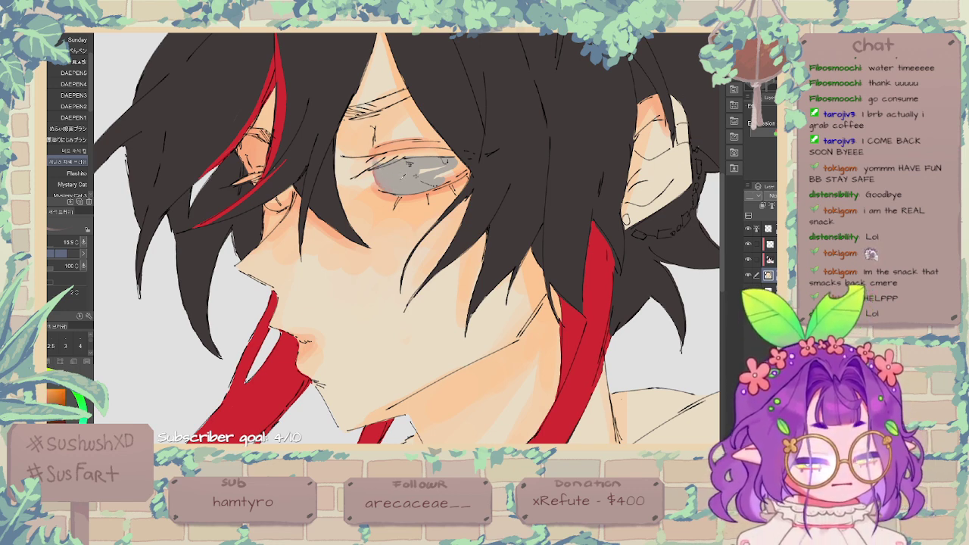
pyautogui.moveTo(254, 182)
pyautogui.mouseDown()
pyautogui.moveTo(270, 205)
pyautogui.moveTo(281, 197)
pyautogui.mouseUp()
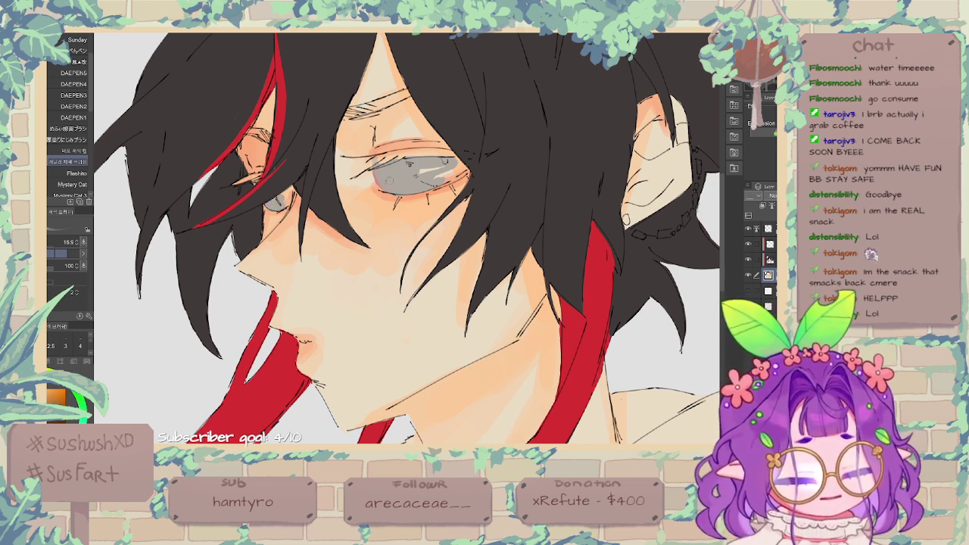
pyautogui.moveTo(31, 377); pyautogui.dragTo(16, 390)
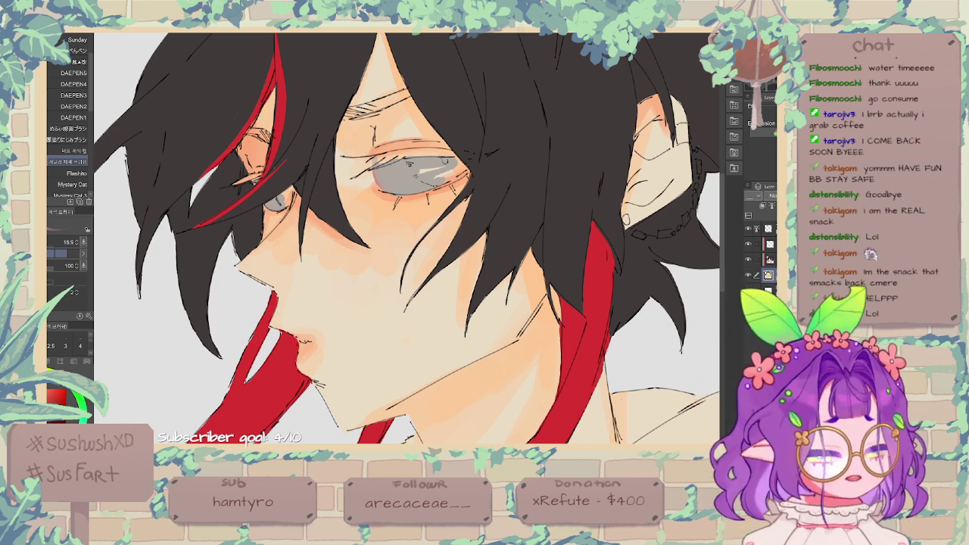
# Step: Add a layer clipped to the skin colours and paint both irises bright green with DAEPEN3, at sizes 53.3 and 15.9
pyautogui.hotkey('ctrl', 'shift', 'n')
pyautogui.click(763, 205)
pyautogui.click(76, 387)
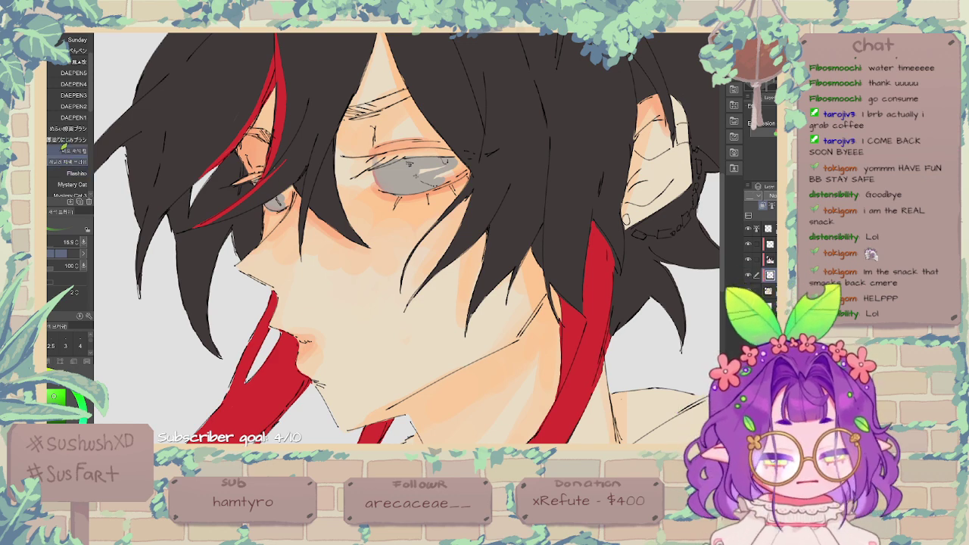
pyautogui.click(73, 95)
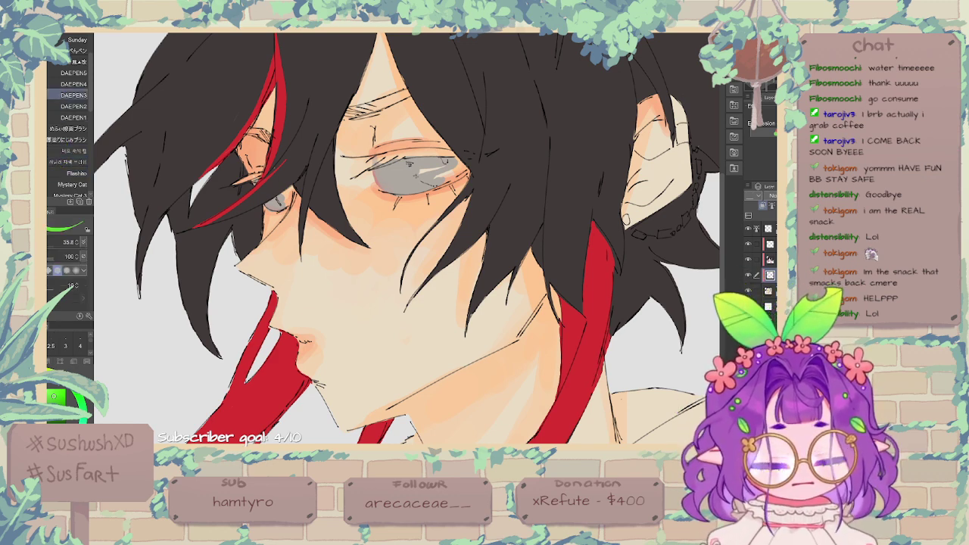
pyautogui.moveTo(410, 163)
pyautogui.mouseDown()
pyautogui.moveTo(447, 160)
pyautogui.moveTo(433, 178)
pyautogui.moveTo(460, 164)
pyautogui.moveTo(437, 170)
pyautogui.mouseUp()
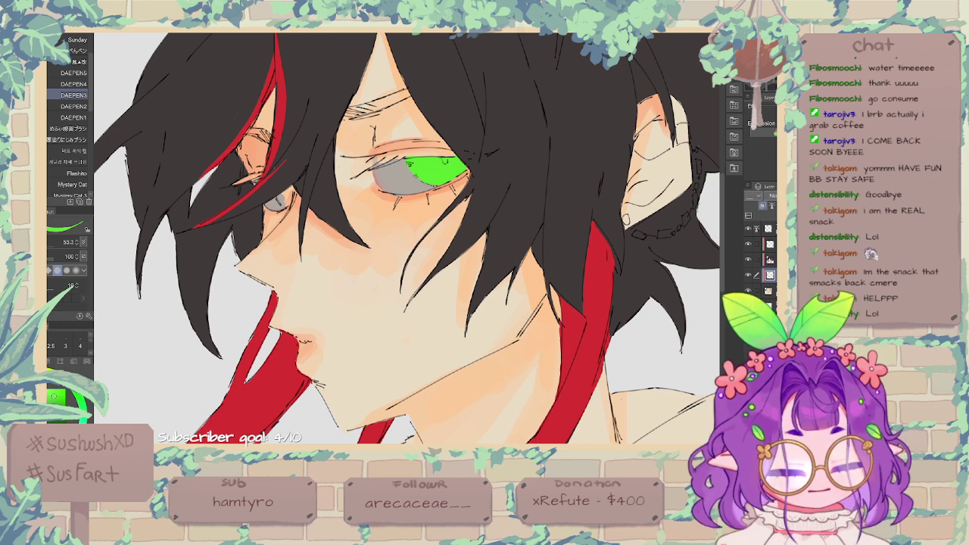
pyautogui.moveTo(347, 161)
pyautogui.mouseDown()
pyautogui.moveTo(275, 183)
pyautogui.moveTo(290, 187)
pyautogui.moveTo(283, 194)
pyautogui.mouseUp()
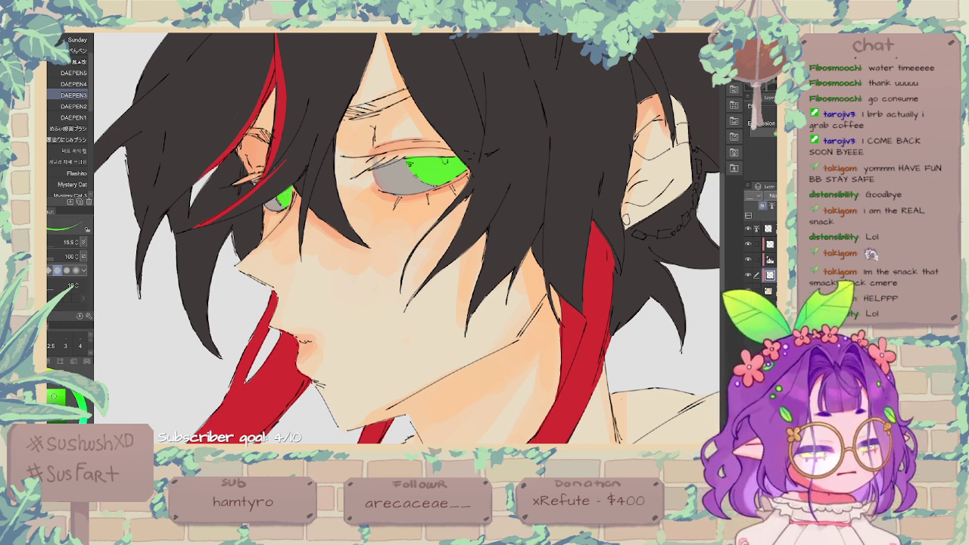
# Step: Switch to the dark secondary colour and paint thick upper lashes on the near eye and along the far eye's lid
pyautogui.hotkey('ctrl', '-')
pyautogui.hotkey('ctrl', '-')
pyautogui.hotkey('ctrl', '+')
pyautogui.hotkey('ctrl', '+')
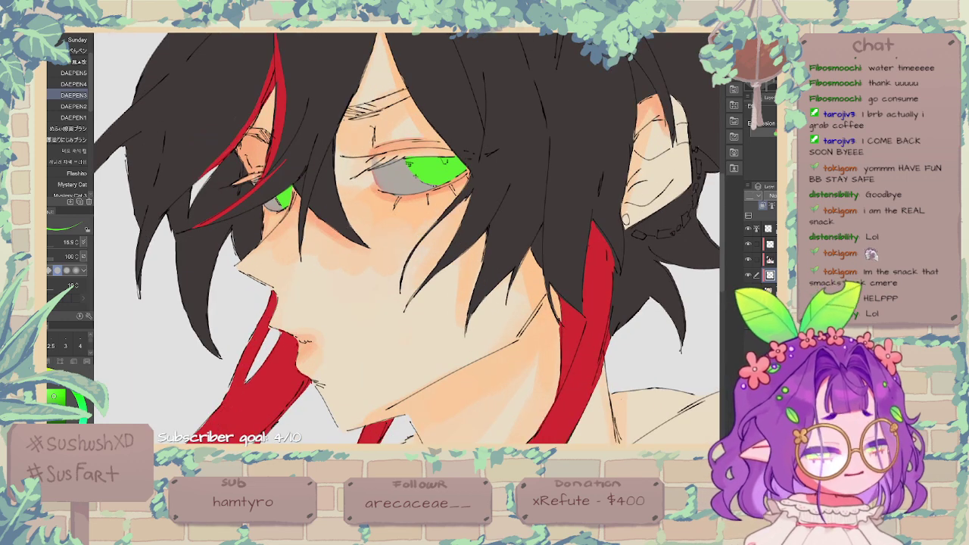
pyautogui.press('x')
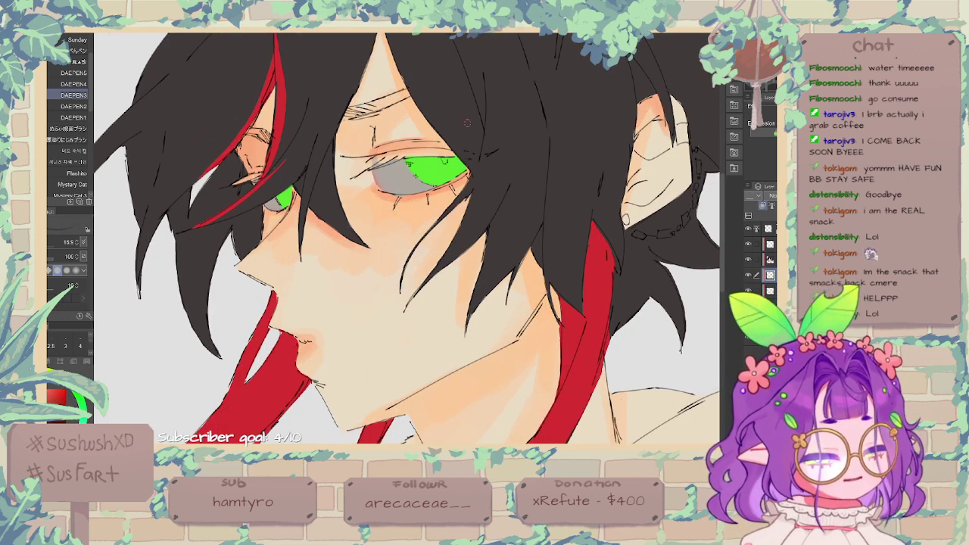
pyautogui.moveTo(386, 154); pyautogui.dragTo(361, 173)
pyautogui.moveTo(377, 159); pyautogui.dragTo(370, 165)
pyautogui.moveTo(388, 153)
pyautogui.mouseDown()
pyautogui.moveTo(360, 158)
pyautogui.moveTo(384, 156)
pyautogui.moveTo(368, 168)
pyautogui.mouseUp()
pyautogui.moveTo(372, 164); pyautogui.dragTo(365, 172)
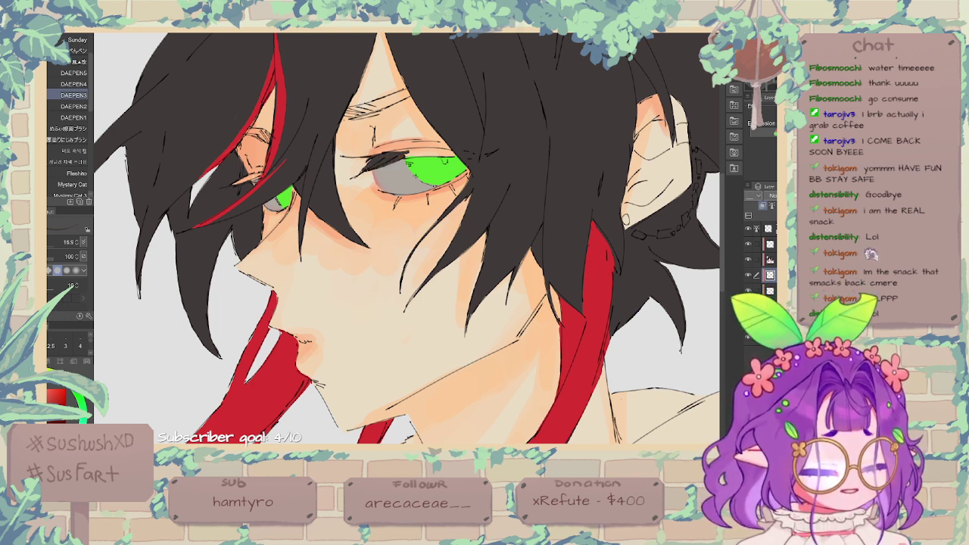
pyautogui.moveTo(434, 150)
pyautogui.mouseDown()
pyautogui.moveTo(402, 159)
pyautogui.moveTo(437, 155)
pyautogui.moveTo(394, 152)
pyautogui.mouseUp()
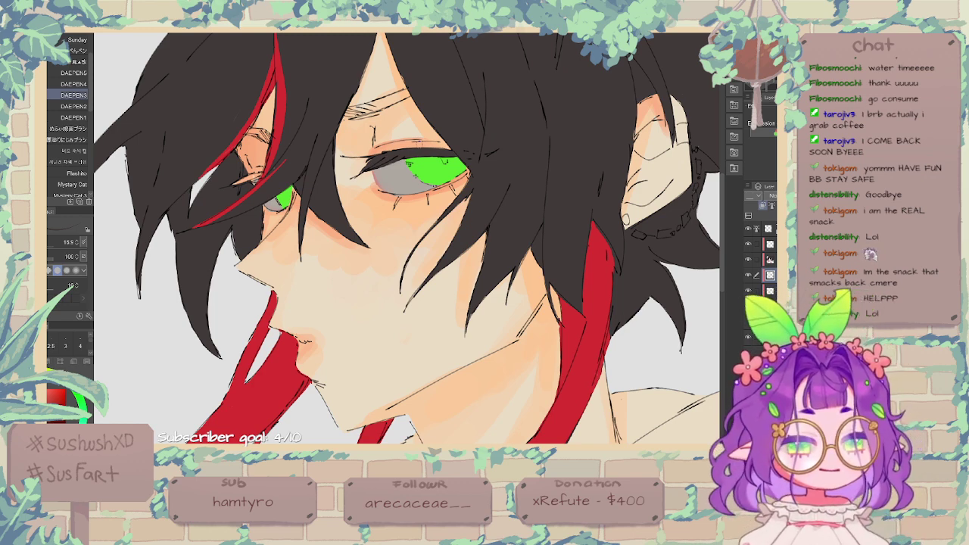
pyautogui.moveTo(232, 184); pyautogui.dragTo(264, 171)
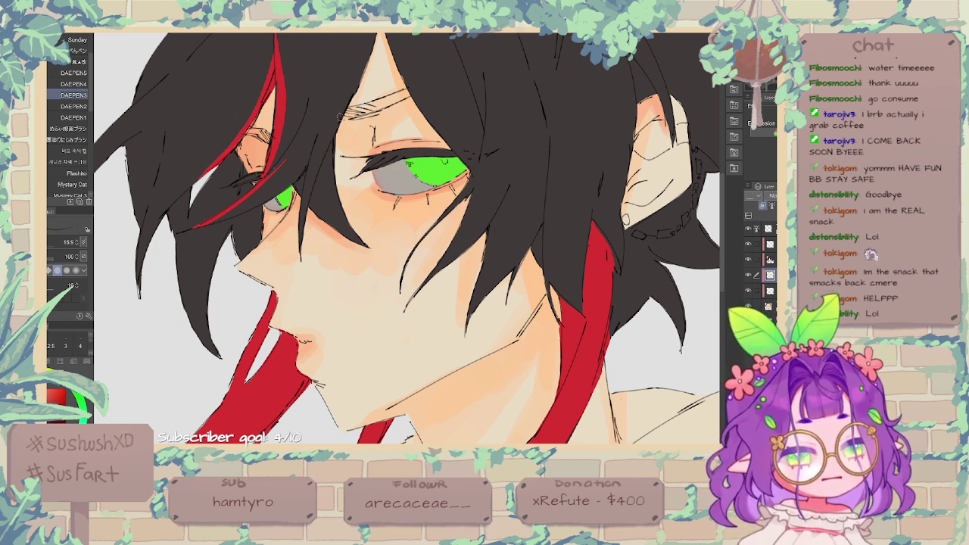
# Step: Fill in both sketched eyebrows with the dark hair colour
pyautogui.moveTo(346, 116); pyautogui.dragTo(407, 94)
pyautogui.moveTo(363, 114); pyautogui.dragTo(409, 92)
pyautogui.moveTo(388, 106); pyautogui.dragTo(410, 97)
pyautogui.moveTo(365, 111); pyautogui.dragTo(407, 92)
pyautogui.moveTo(347, 118)
pyautogui.mouseDown()
pyautogui.moveTo(404, 92)
pyautogui.moveTo(365, 105)
pyautogui.mouseUp()
pyautogui.moveTo(347, 115); pyautogui.dragTo(365, 104)
pyautogui.moveTo(346, 110); pyautogui.dragTo(406, 91)
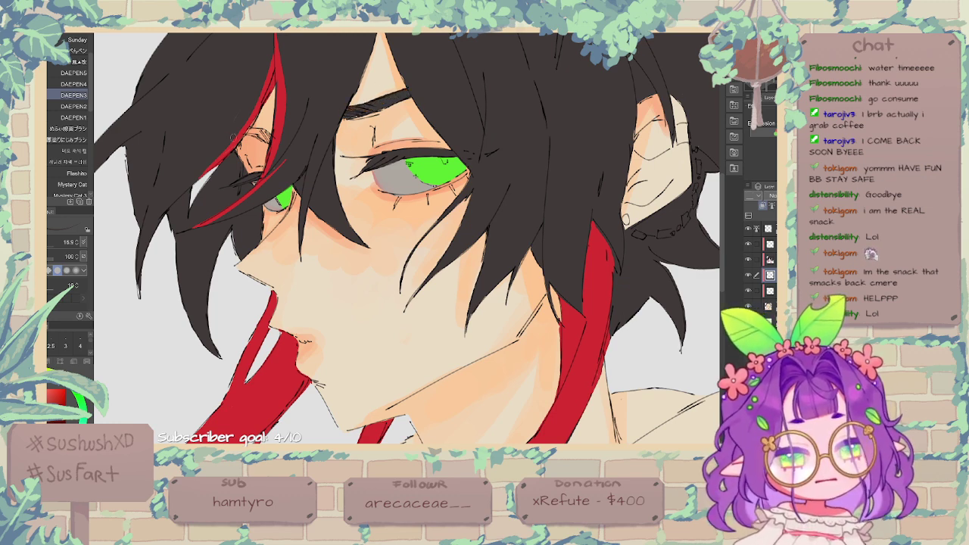
pyautogui.moveTo(240, 138); pyautogui.dragTo(262, 137)
pyautogui.moveTo(253, 134); pyautogui.dragTo(269, 143)
pyautogui.moveTo(243, 136); pyautogui.dragTo(266, 133)
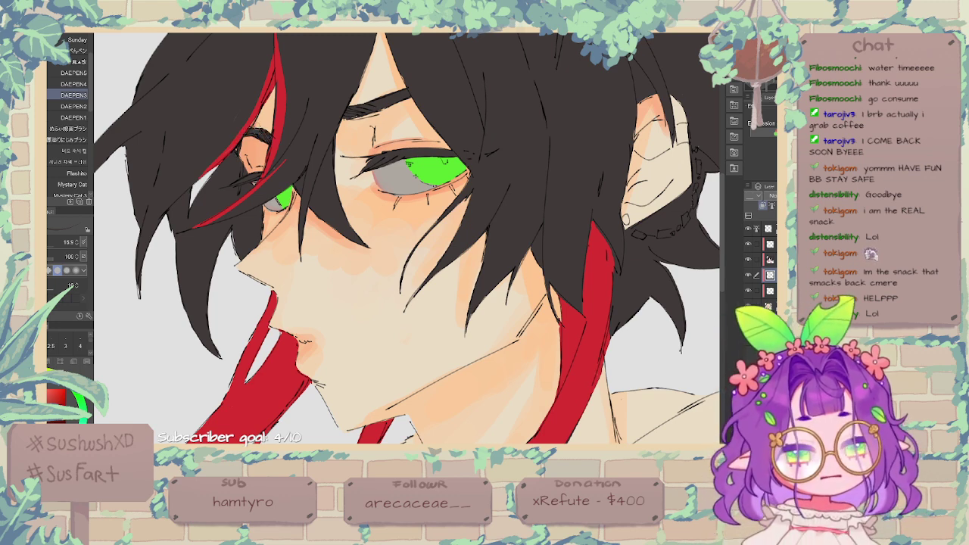
# Step: Select the skin layer, sample the orange skin tone beside the near eye, and shade the skin under the near eyebrow
pyautogui.moveTo(482, 200); pyautogui.dragTo(510, 196)
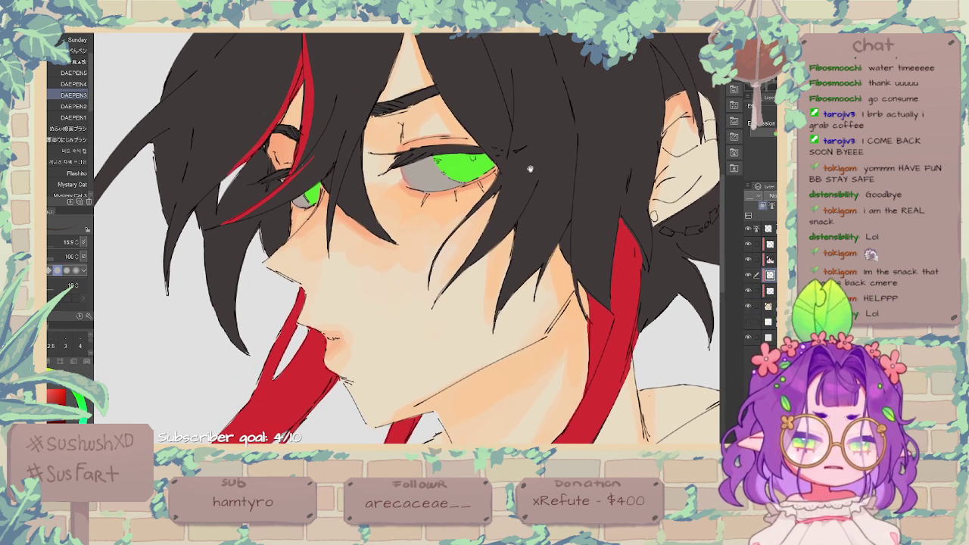
pyautogui.click(768, 306)
pyautogui.keyDown('alt'); pyautogui.click(409, 139); pyautogui.keyUp('alt')
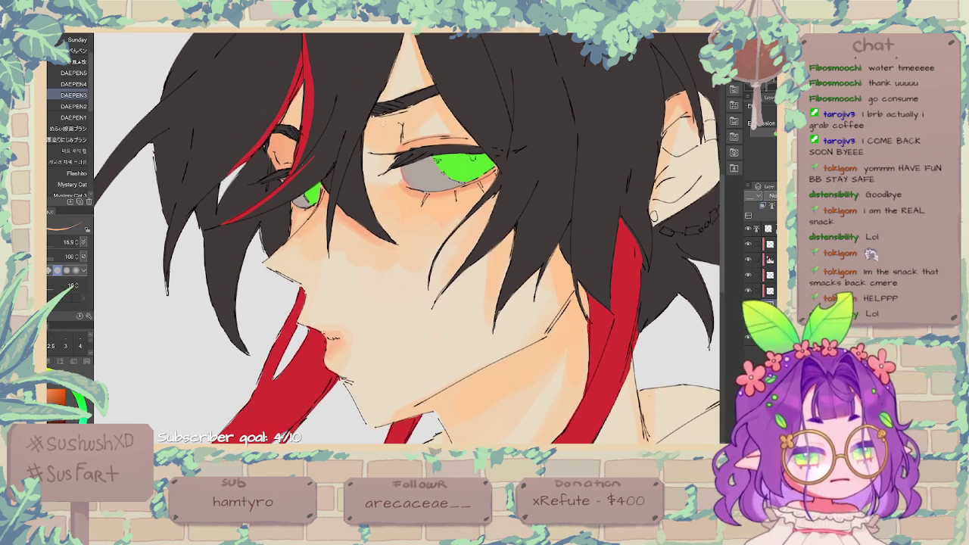
pyautogui.moveTo(372, 115)
pyautogui.mouseDown()
pyautogui.moveTo(386, 123)
pyautogui.moveTo(375, 119)
pyautogui.moveTo(408, 109)
pyautogui.moveTo(384, 116)
pyautogui.mouseUp()
pyautogui.moveTo(373, 130); pyautogui.dragTo(403, 115)
pyautogui.moveTo(394, 123); pyautogui.dragTo(413, 106)
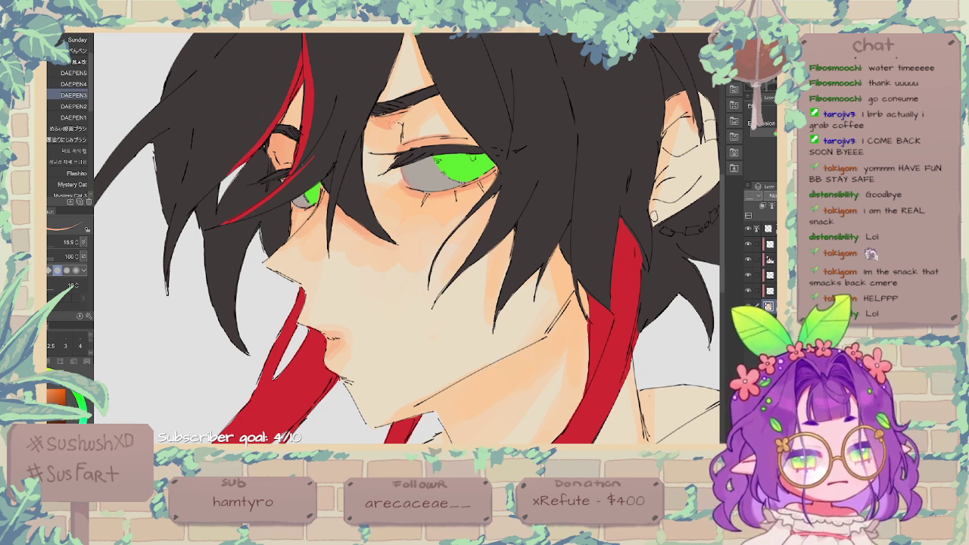
# Step: Switch to the brush listed above Flashito and blend reddish shading around the near eye's socket and the far eyelid
pyautogui.click(68, 161)
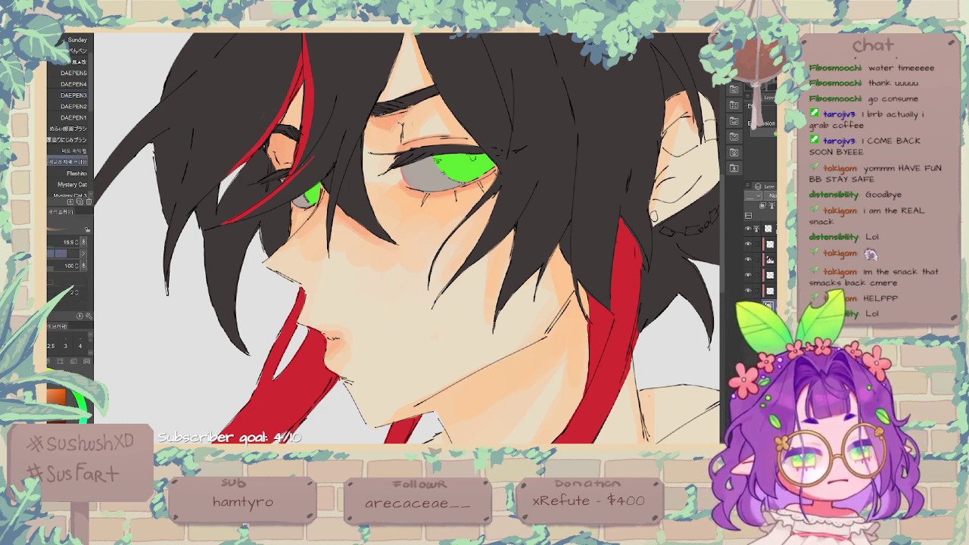
pyautogui.moveTo(406, 125); pyautogui.dragTo(402, 148)
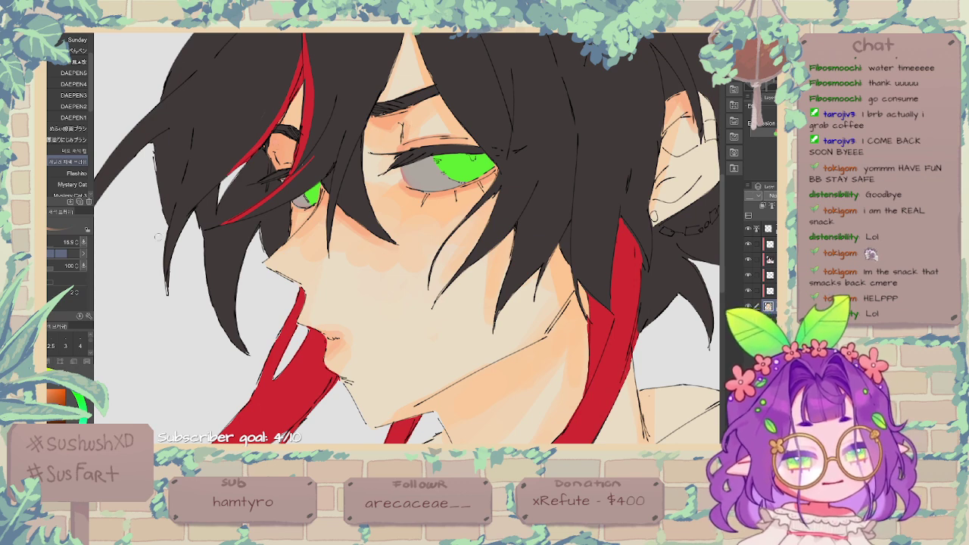
pyautogui.moveTo(276, 150); pyautogui.dragTo(281, 162)
pyautogui.moveTo(282, 162); pyautogui.dragTo(282, 171)
pyautogui.moveTo(280, 128)
pyautogui.mouseDown()
pyautogui.moveTo(269, 150)
pyautogui.moveTo(296, 129)
pyautogui.mouseUp()
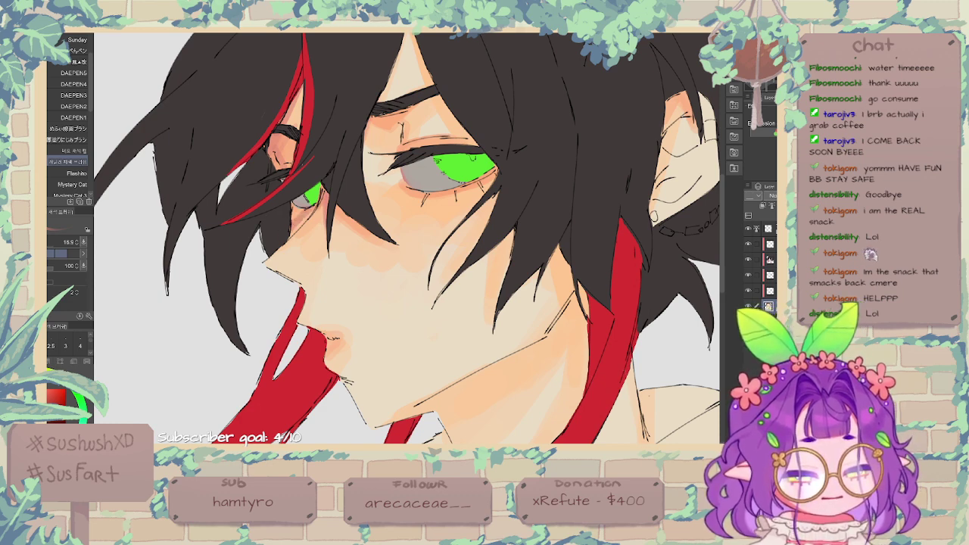
# Step: Sample colours below the far eye and deepen the reddish shading there and on the underside of the nose
pyautogui.keyDown('alt'); pyautogui.click(307, 203); pyautogui.keyUp('alt')
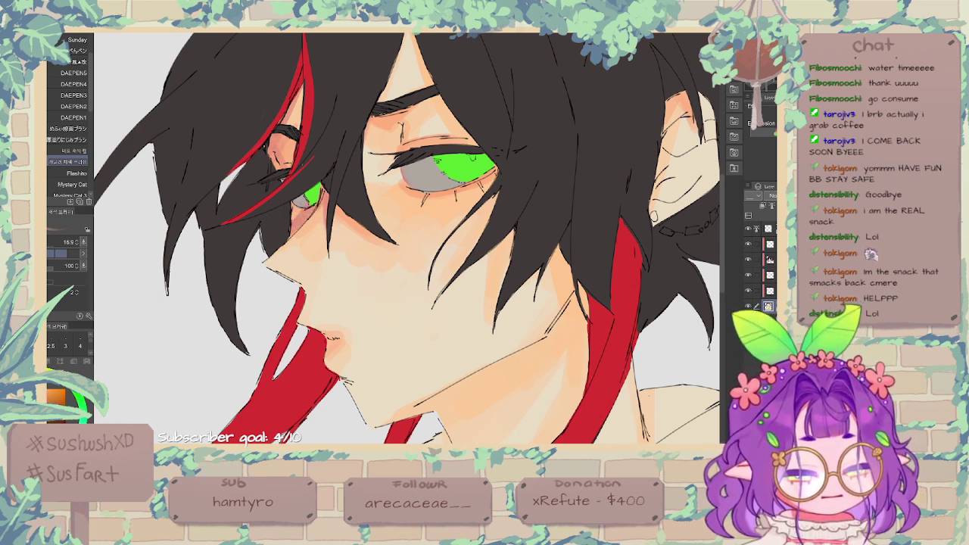
pyautogui.keyDown('alt'); pyautogui.click(303, 217); pyautogui.keyUp('alt')
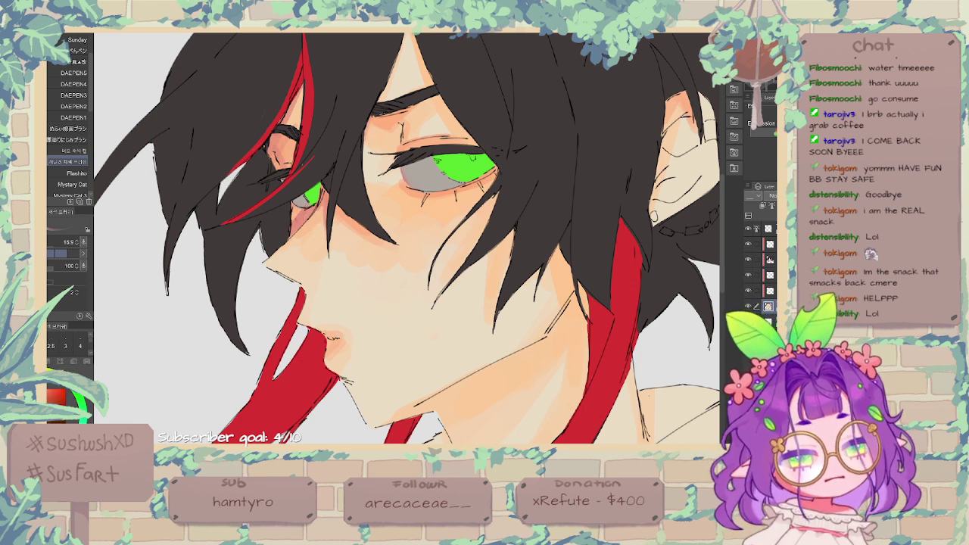
pyautogui.moveTo(277, 277); pyautogui.dragTo(304, 293)
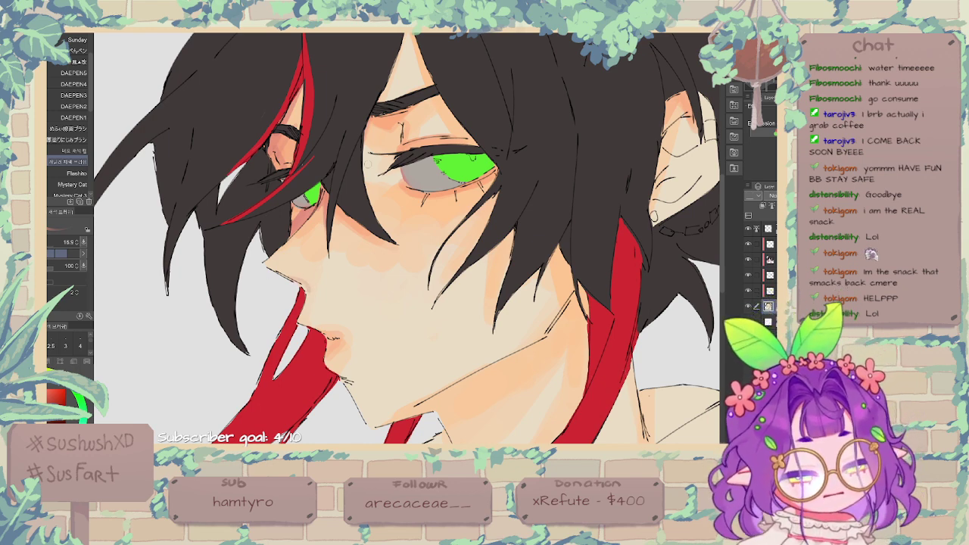
# Step: Tint the lips, alternating between the orange and darker red colours along the mouth line
pyautogui.press('x')
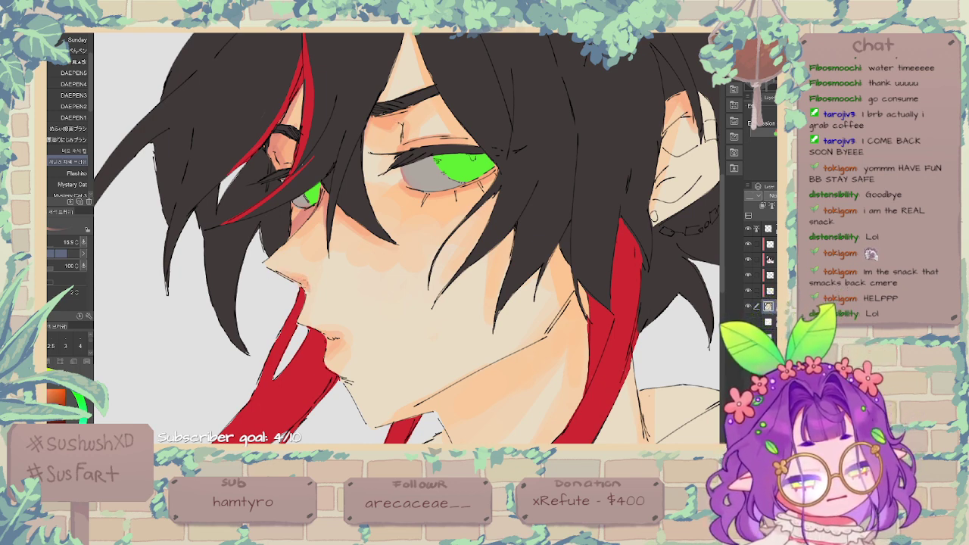
pyautogui.moveTo(315, 330); pyautogui.dragTo(333, 330)
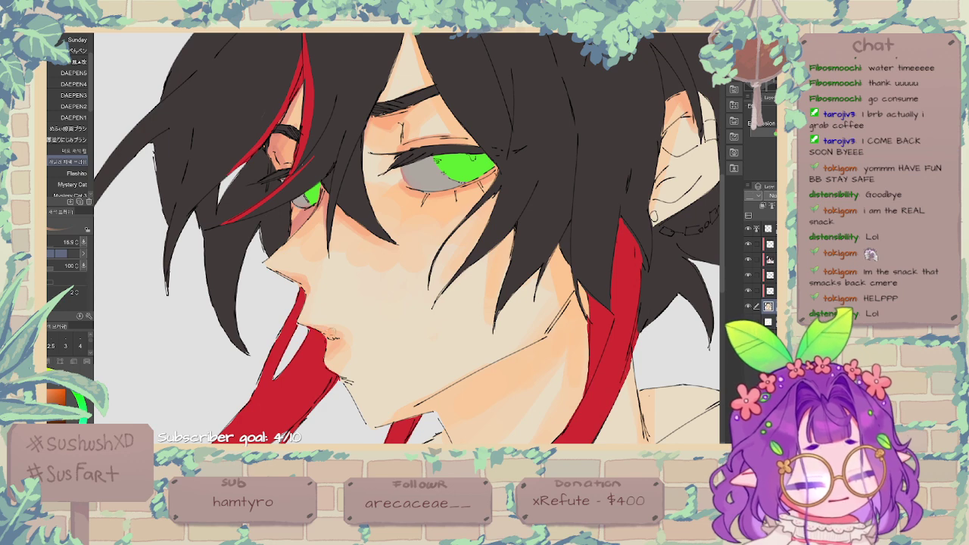
pyautogui.press('x')
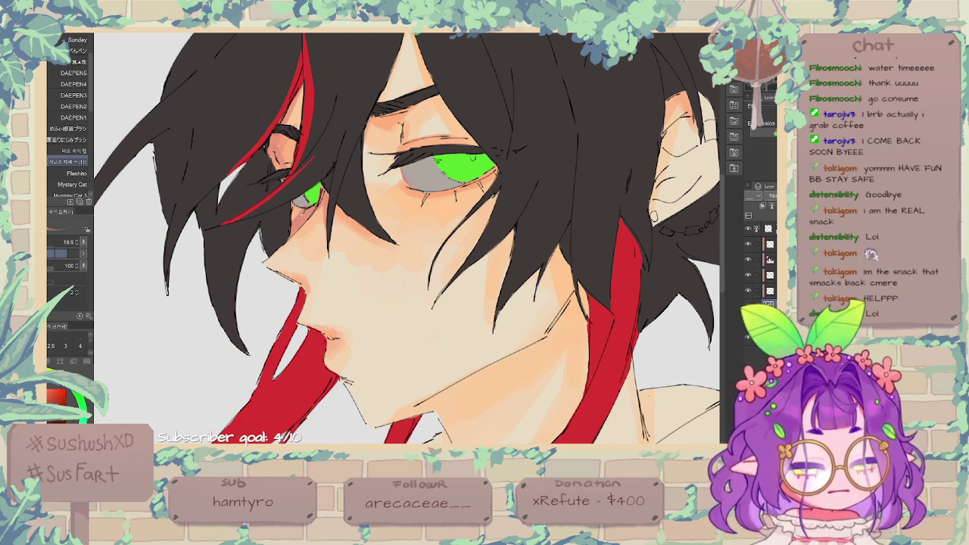
pyautogui.moveTo(324, 335); pyautogui.dragTo(339, 338)
pyautogui.press('x')
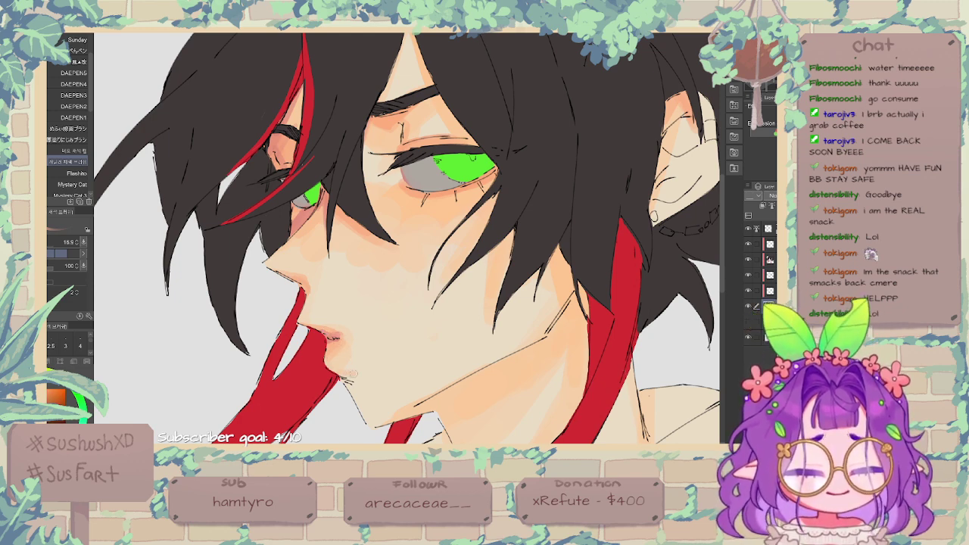
# Step: Enlarge the brush to 55.7 and paint reddish shadows on the neck beside the red strand and under the hair on the cheek
pyautogui.moveTo(433, 317); pyautogui.dragTo(428, 224)
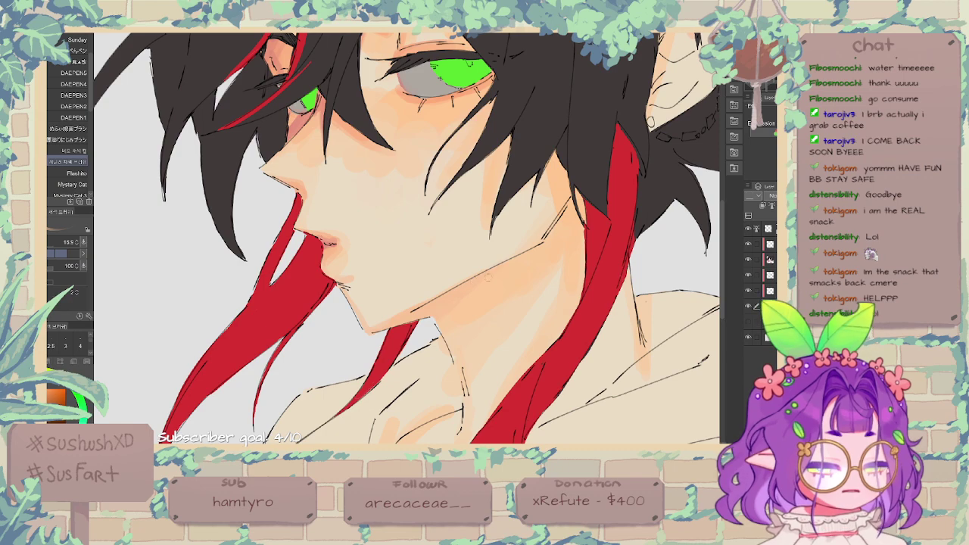
pyautogui.moveTo(623, 216); pyautogui.dragTo(591, 168)
pyautogui.keyDown('alt'); pyautogui.click(501, 262); pyautogui.keyUp('alt')
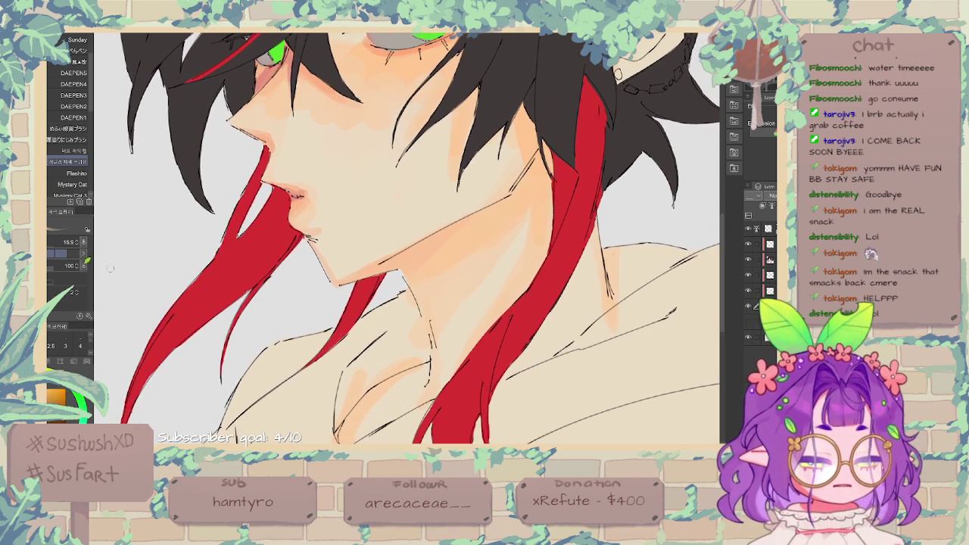
pyautogui.click(58, 242)
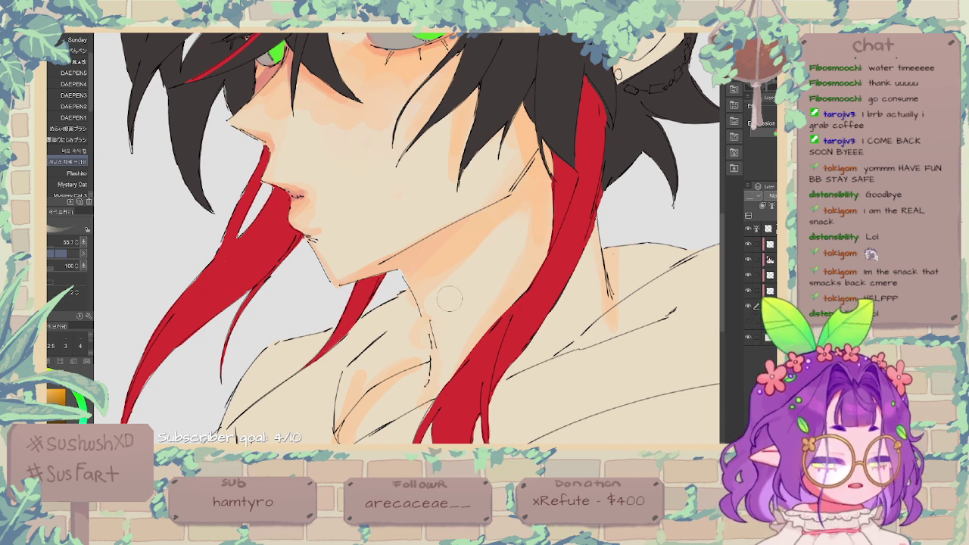
pyautogui.keyDown('alt'); pyautogui.click(502, 216); pyautogui.keyUp('alt')
pyautogui.moveTo(502, 216); pyautogui.dragTo(479, 259)
pyautogui.keyDown('alt'); pyautogui.click(244, 120); pyautogui.keyUp('alt')
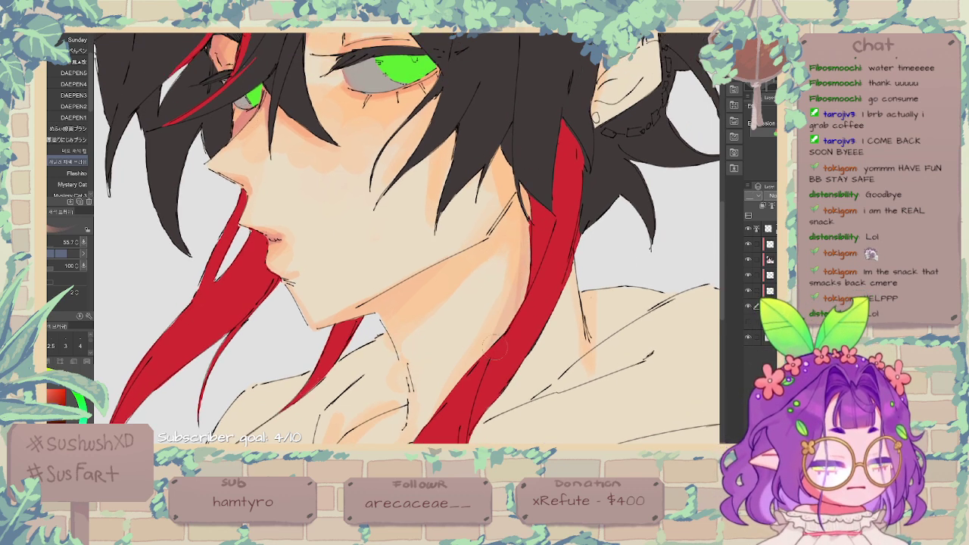
pyautogui.moveTo(515, 327); pyautogui.dragTo(468, 384)
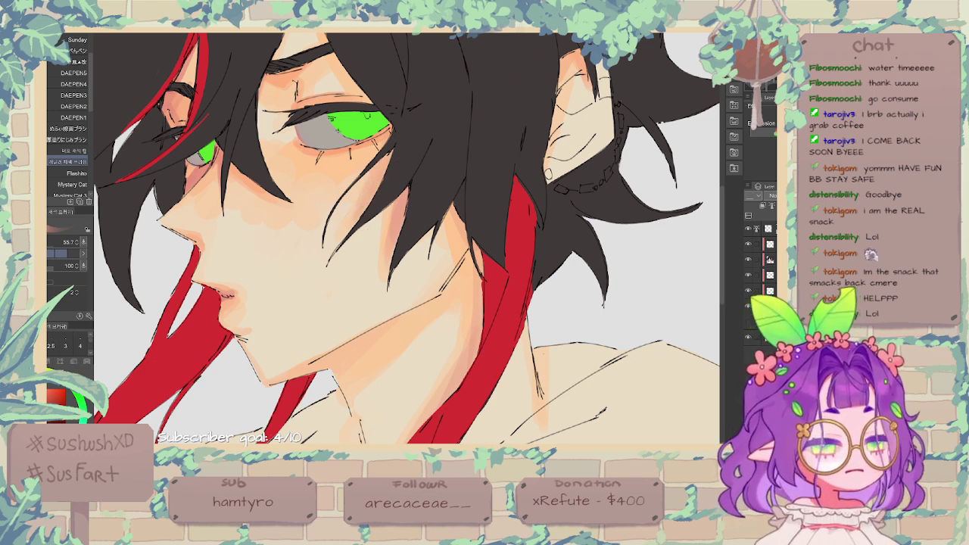
pyautogui.hotkey('ctrl', '-')
pyautogui.hotkey('ctrl', '-')
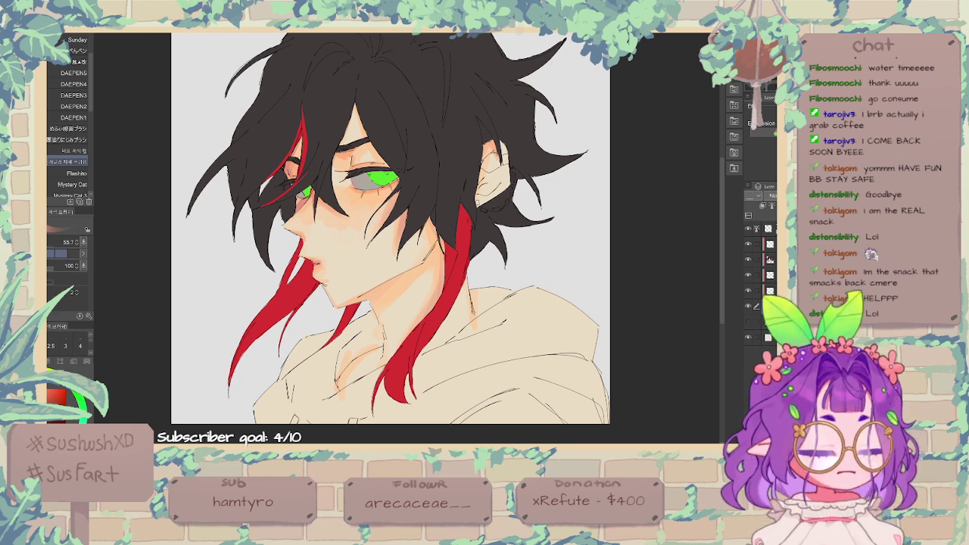
pyautogui.hotkey('ctrl', '+')
pyautogui.hotkey('ctrl', '+')
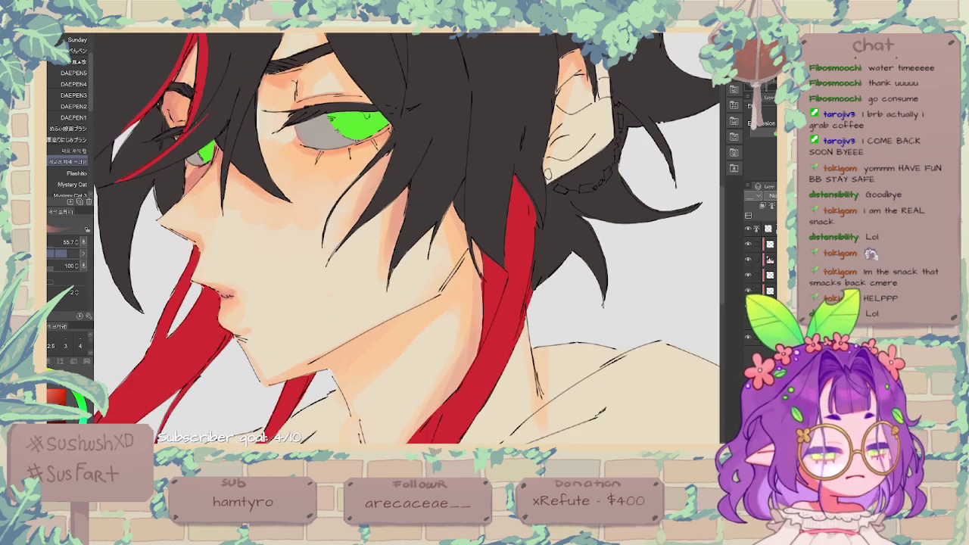
# Step: Sample the skin orange around the near eye and review the face shading up close and across the whole portrait
pyautogui.moveTo(302, 149)
pyautogui.mouseDown()
pyautogui.moveTo(492, 178)
pyautogui.moveTo(482, 175)
pyautogui.mouseUp()
pyautogui.keyDown('alt'); pyautogui.click(491, 176); pyautogui.keyUp('alt')
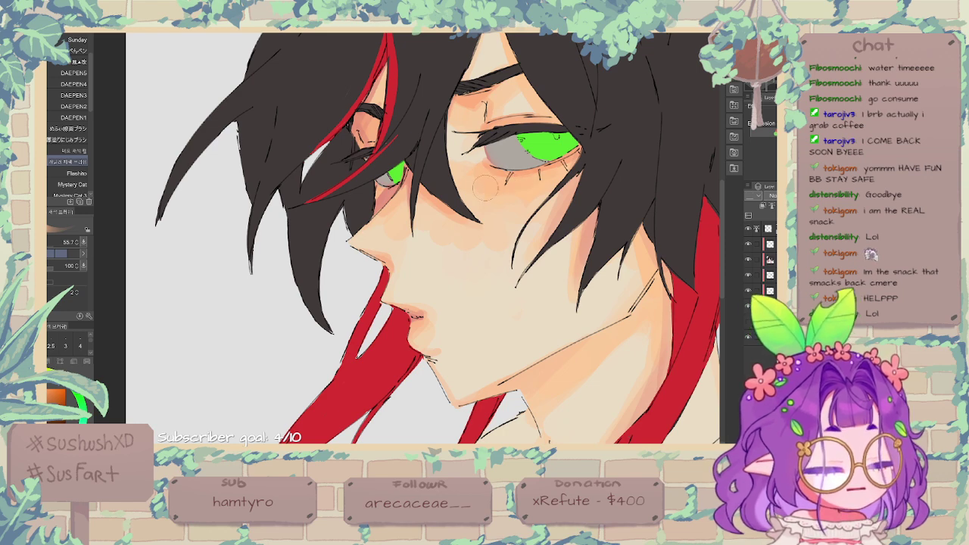
pyautogui.keyDown('alt'); pyautogui.click(475, 161); pyautogui.keyUp('alt')
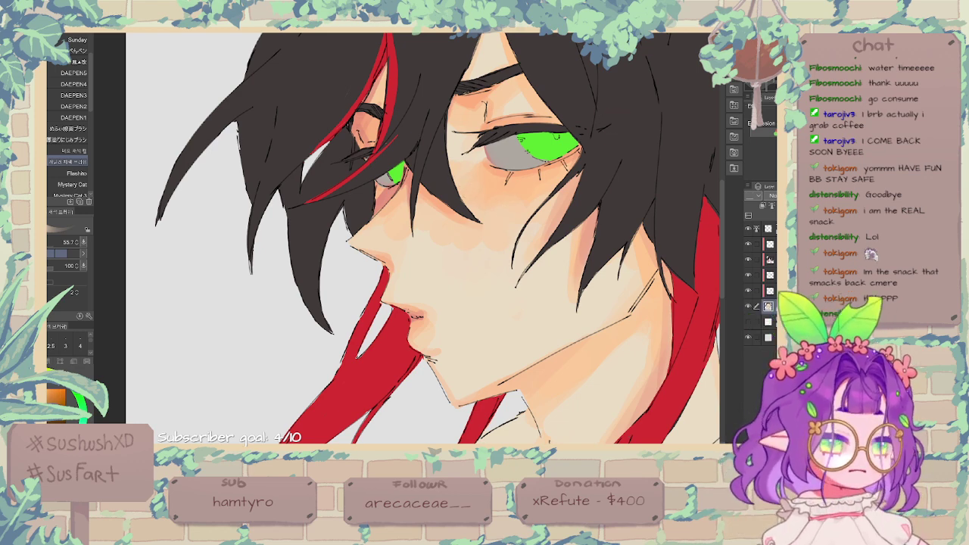
pyautogui.hotkey('ctrl', '+')
pyautogui.hotkey('ctrl', '+')
pyautogui.hotkey('ctrl', '-')
pyautogui.hotkey('ctrl', '-')
pyautogui.hotkey('ctrl', '-')
pyautogui.hotkey('ctrl', '-')
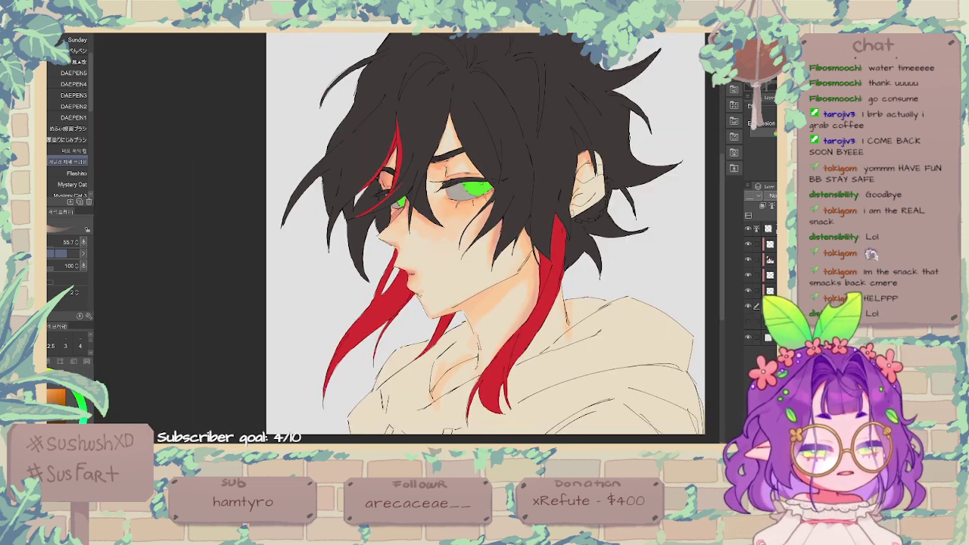
pyautogui.scroll(2, 564, 214)
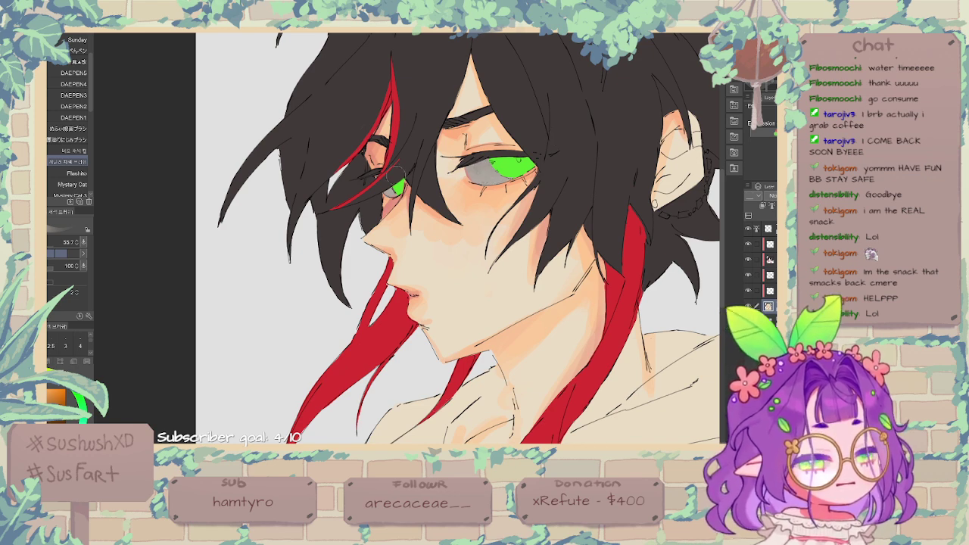
pyautogui.hotkey('ctrl', '+')
pyautogui.moveTo(621, 181); pyautogui.dragTo(483, 202)
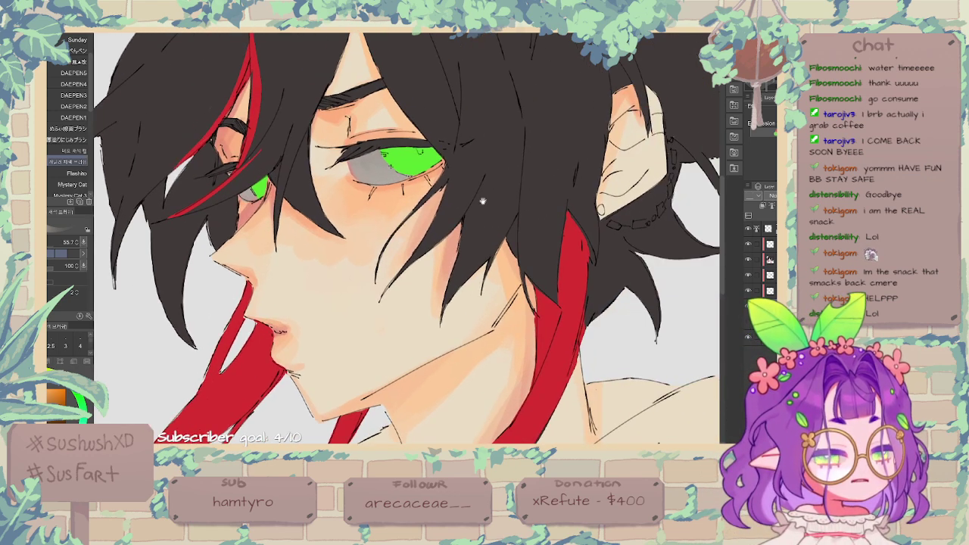
# Step: Select the iris layer, sample green, and shade the upper part of the near iris darker green with the brush at 14.1
pyautogui.click(749, 290)
pyautogui.click(749, 291)
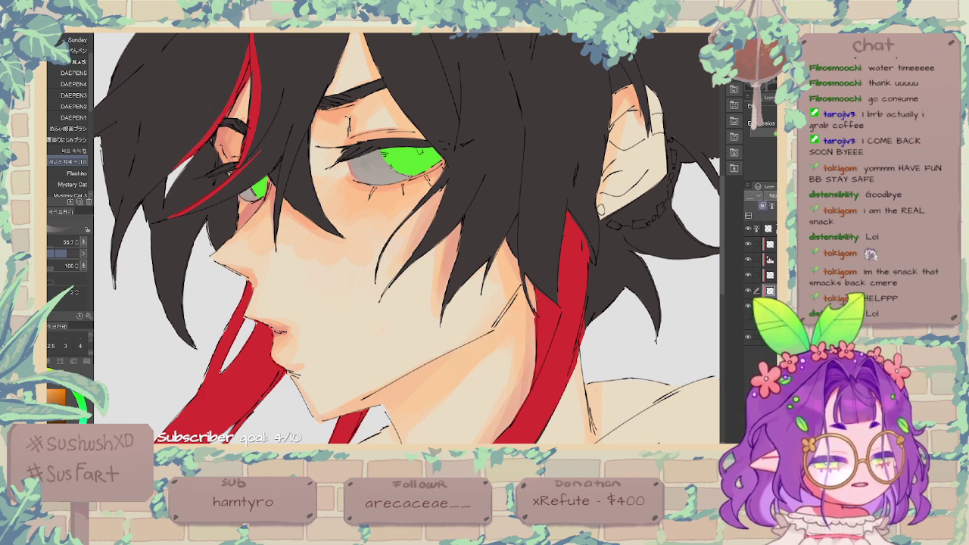
pyautogui.hotkey('ctrl', '+')
pyautogui.hotkey('ctrl', '+')
pyautogui.keyDown('alt'); pyautogui.click(424, 84); pyautogui.keyUp('alt')
pyautogui.moveTo(424, 85); pyautogui.dragTo(403, 151)
pyautogui.moveTo(341, 139)
pyautogui.mouseDown()
pyautogui.moveTo(428, 125)
pyautogui.moveTo(377, 123)
pyautogui.moveTo(401, 126)
pyautogui.mouseUp()
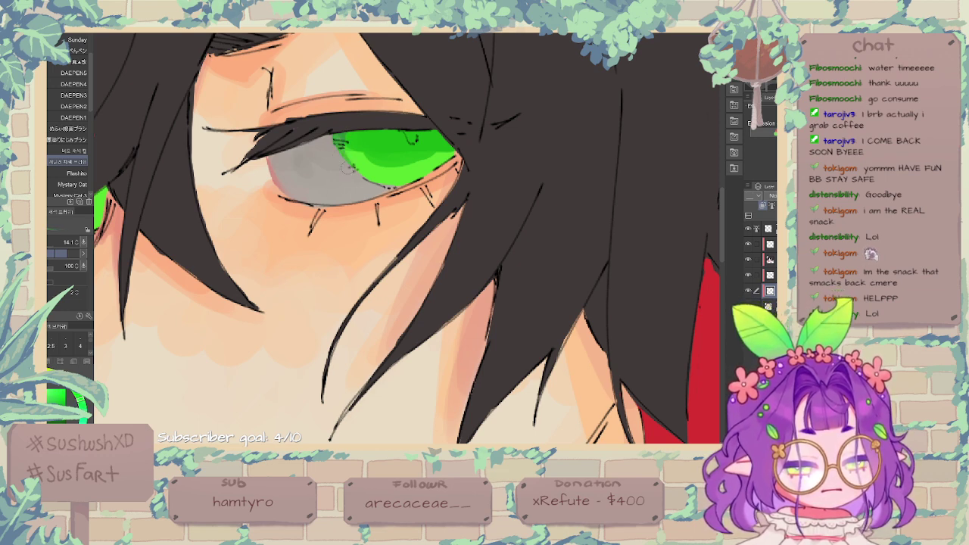
pyautogui.moveTo(428, 131)
pyautogui.mouseDown()
pyautogui.moveTo(335, 129)
pyautogui.moveTo(441, 130)
pyautogui.moveTo(359, 132)
pyautogui.mouseUp()
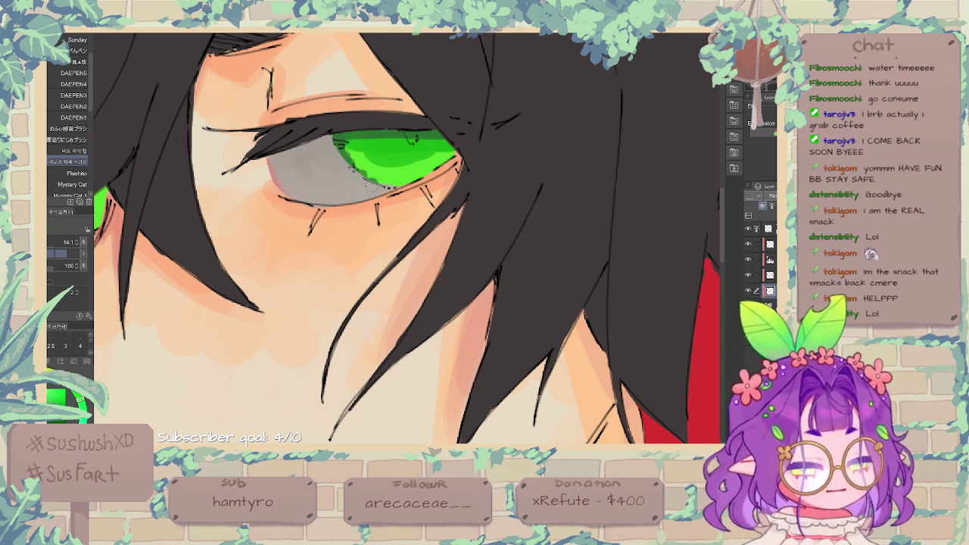
# Step: Shade the upper part of the far iris darker green and compare both eyes close up and at portrait scale
pyautogui.moveTo(459, 145); pyautogui.dragTo(516, 148)
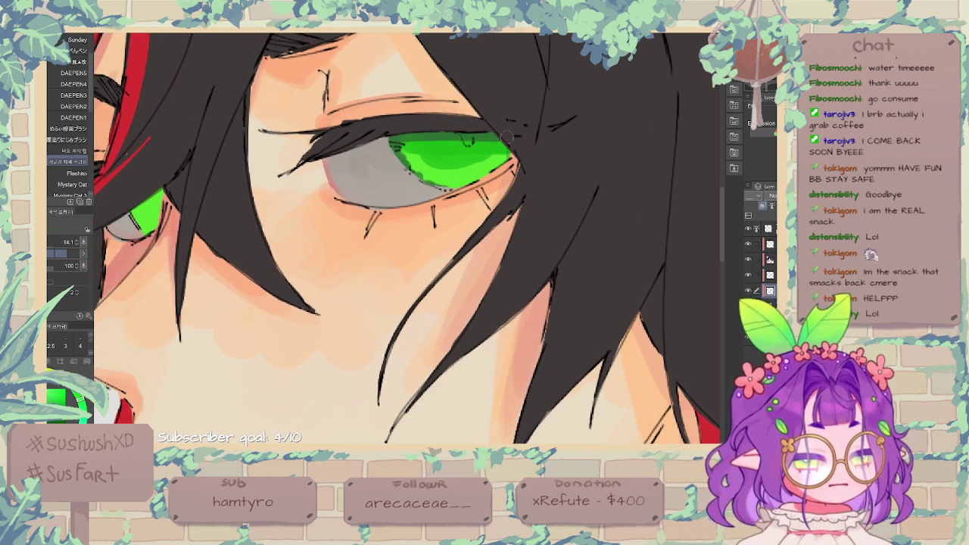
pyautogui.moveTo(154, 186); pyautogui.dragTo(147, 234)
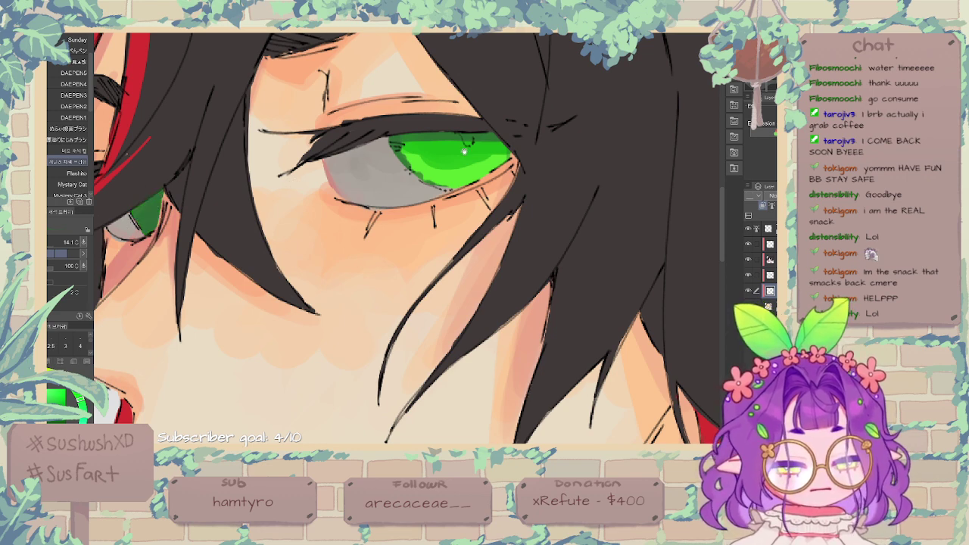
pyautogui.moveTo(464, 151); pyautogui.dragTo(455, 203)
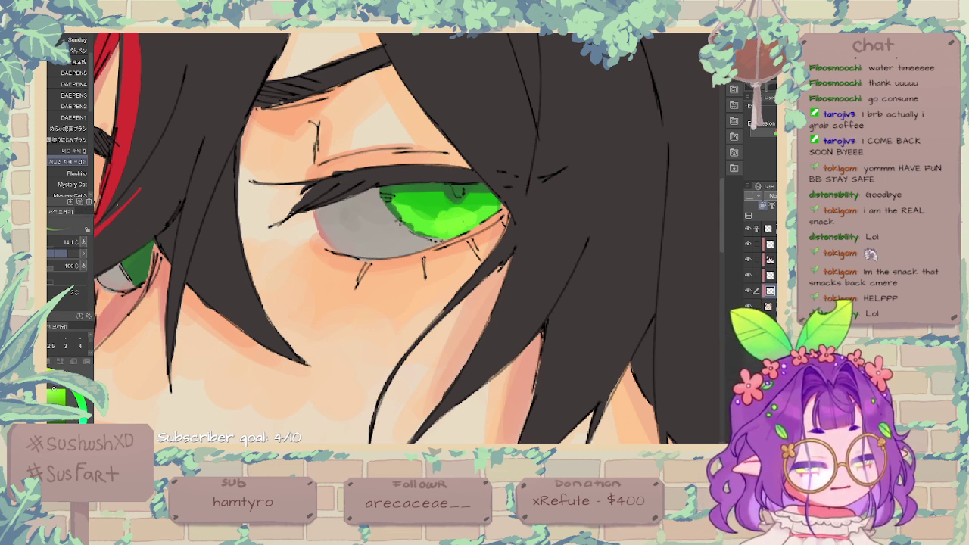
pyautogui.hotkey('ctrl', '-')
pyautogui.hotkey('ctrl', '-')
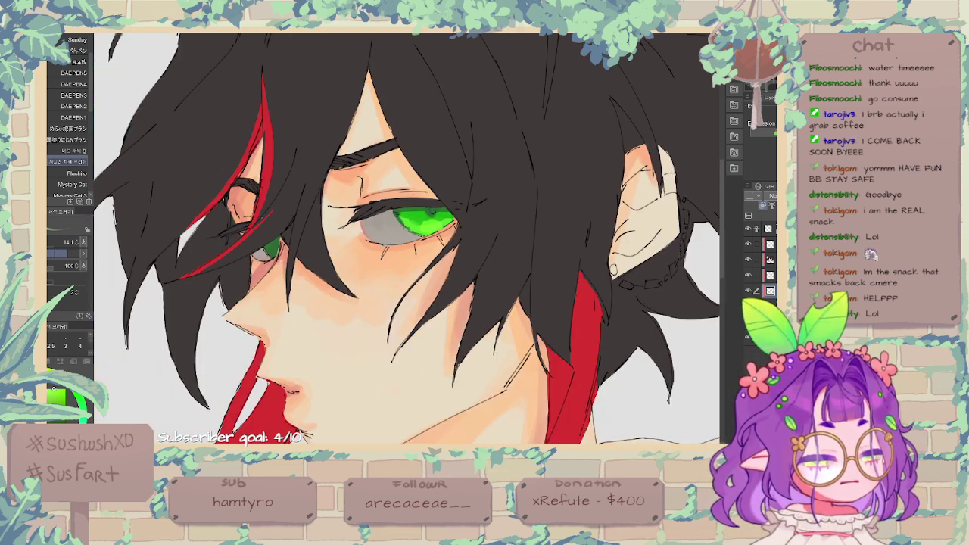
pyautogui.hotkey('ctrl', '-')
pyautogui.hotkey('ctrl', '+')
pyautogui.hotkey('ctrl', '+')
pyautogui.hotkey('ctrl', '+')
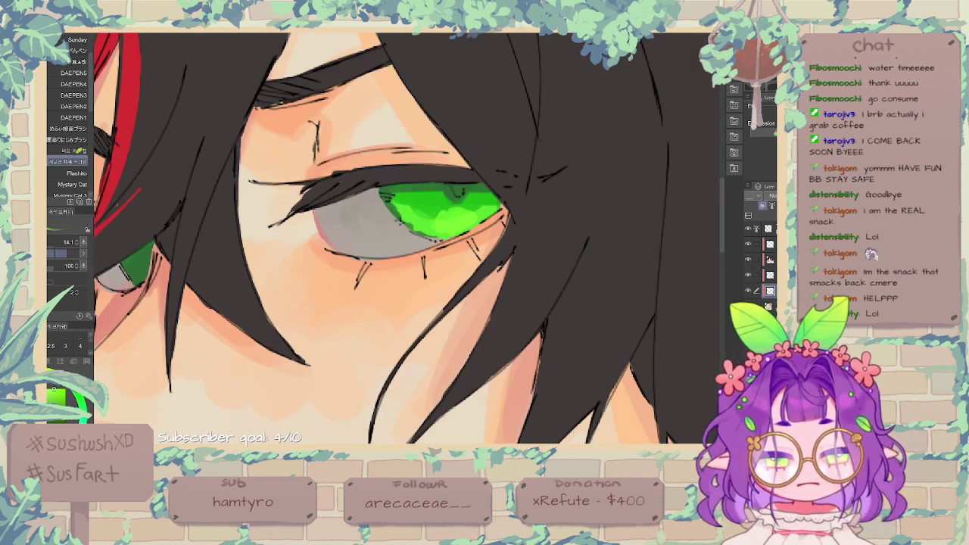
# Step: Switch to the Flashito brush, reduce it to 20.1, and blend sampled greens along the upper part of the near iris
pyautogui.click(74, 173)
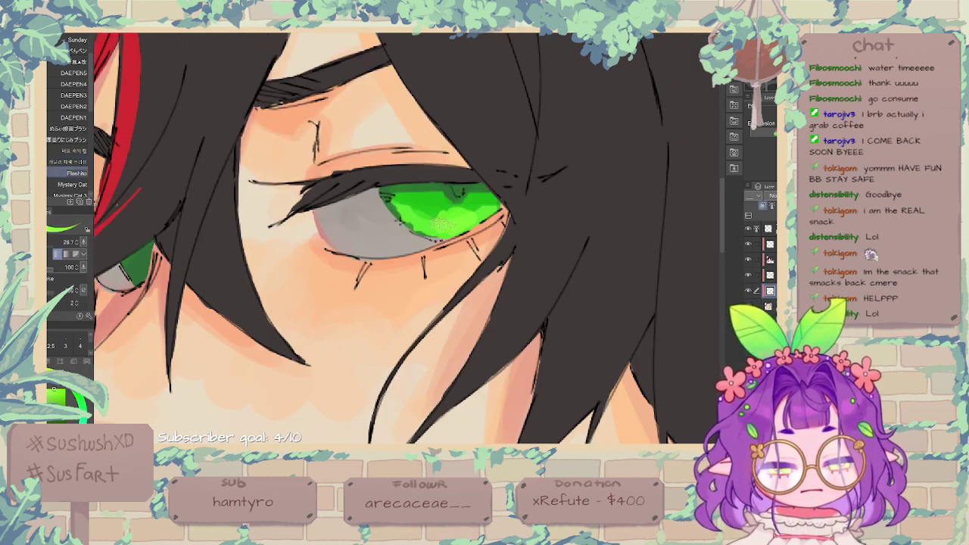
pyautogui.keyDown('alt'); pyautogui.click(432, 194); pyautogui.keyUp('alt')
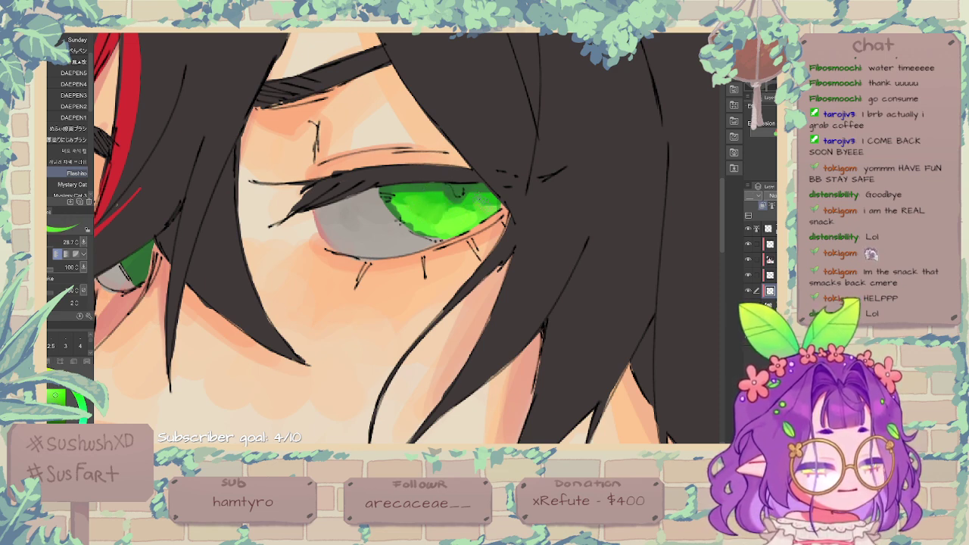
pyautogui.click(54, 243)
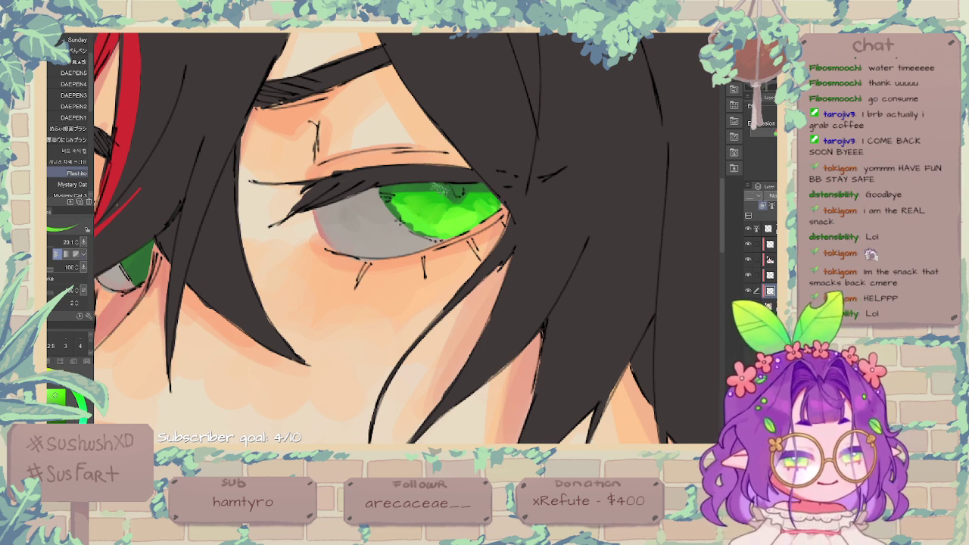
pyautogui.keyDown('alt'); pyautogui.click(439, 188); pyautogui.keyUp('alt')
pyautogui.moveTo(396, 192)
pyautogui.mouseDown()
pyautogui.moveTo(494, 185)
pyautogui.moveTo(368, 195)
pyautogui.mouseUp()
# Step: Choose a dark blue and paint a shadow along the near iris's upper edge, undoing the first stroke and repainting it
pyautogui.click(56, 422)
pyautogui.moveTo(368, 194); pyautogui.dragTo(492, 192)
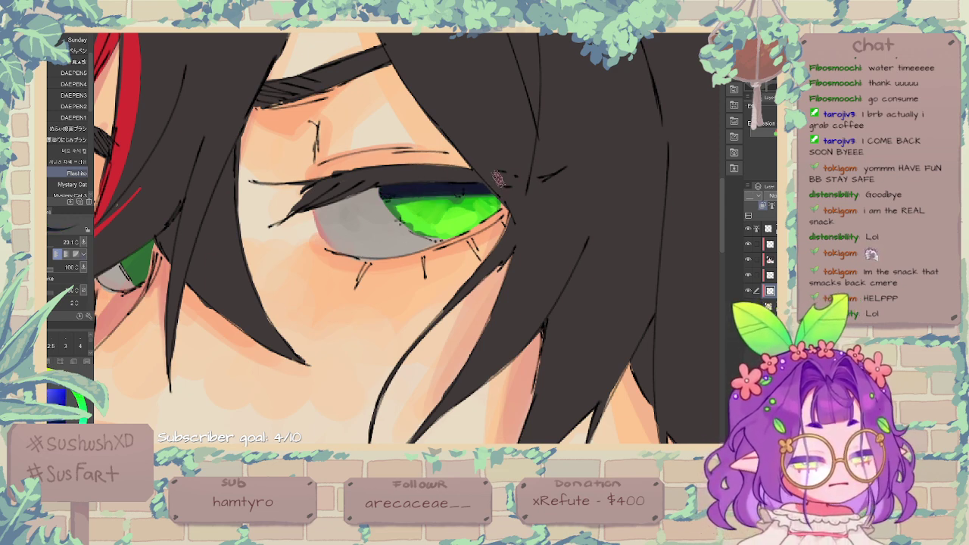
pyautogui.hotkey('ctrl', 'z')
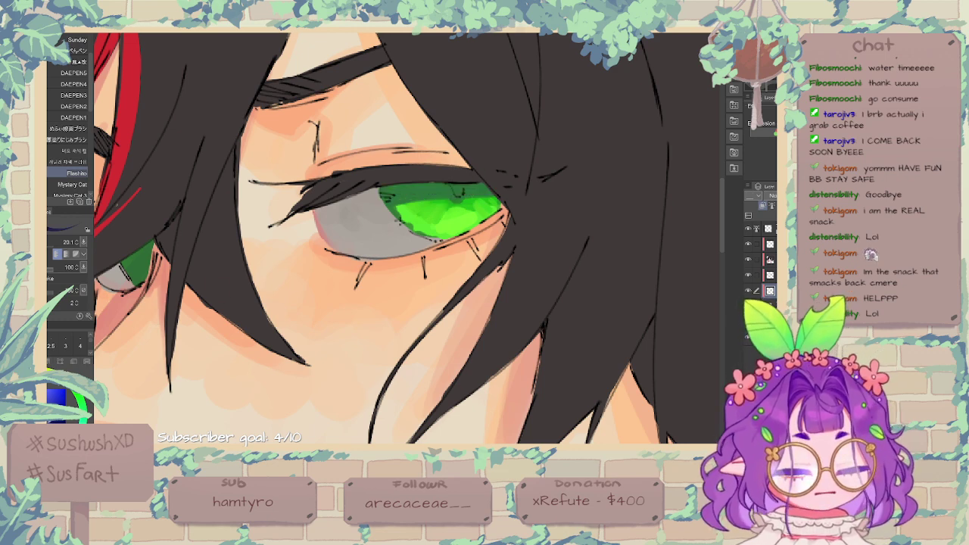
pyautogui.moveTo(389, 188)
pyautogui.mouseDown()
pyautogui.moveTo(481, 184)
pyautogui.moveTo(386, 201)
pyautogui.mouseUp()
pyautogui.keyDown('alt'); pyautogui.click(431, 191); pyautogui.keyUp('alt')
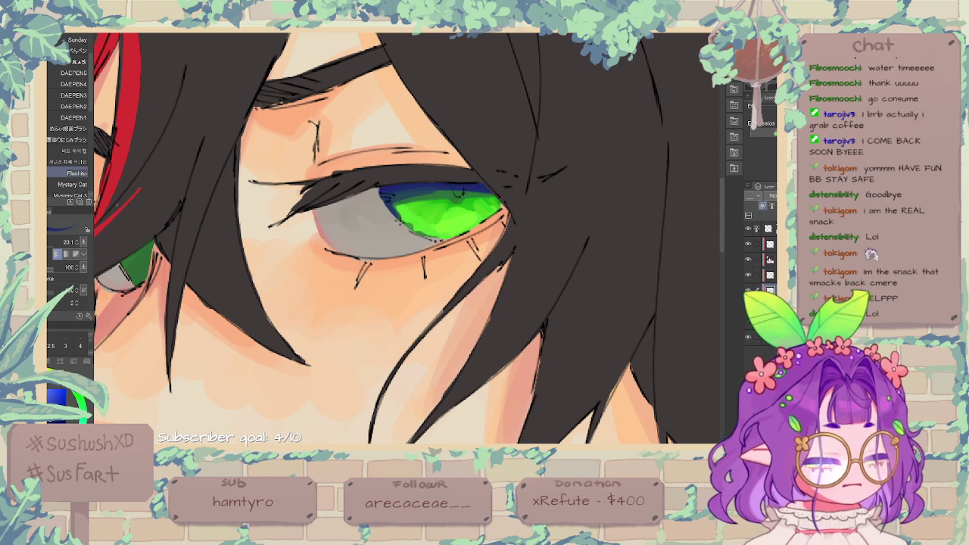
# Step: Add the blue shadow to the far iris and check the eyes with the canvas zoomed out and rotated
pyautogui.hotkey('ctrl', '-')
pyautogui.hotkey('ctrl', '-')
pyautogui.hotkey('ctrl', '-')
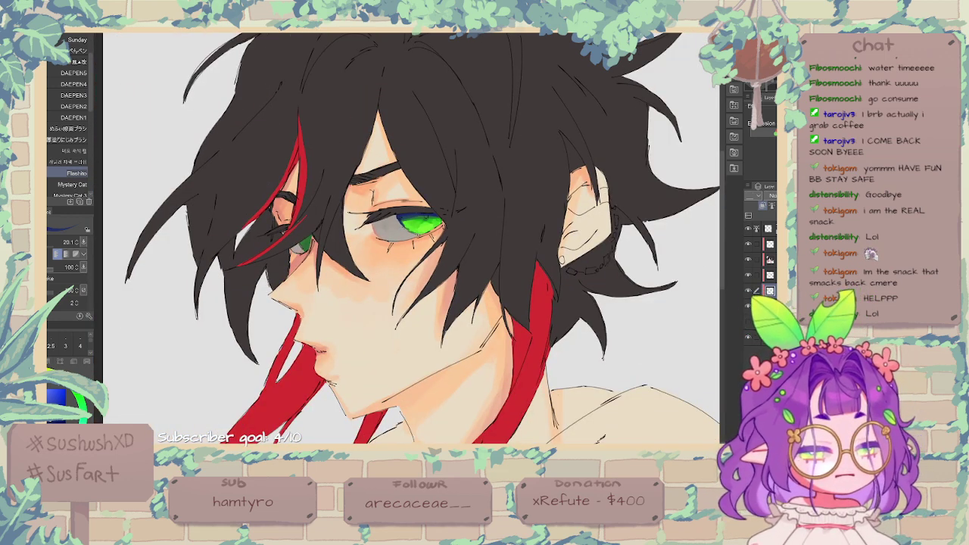
pyautogui.press('^')
pyautogui.press('^')
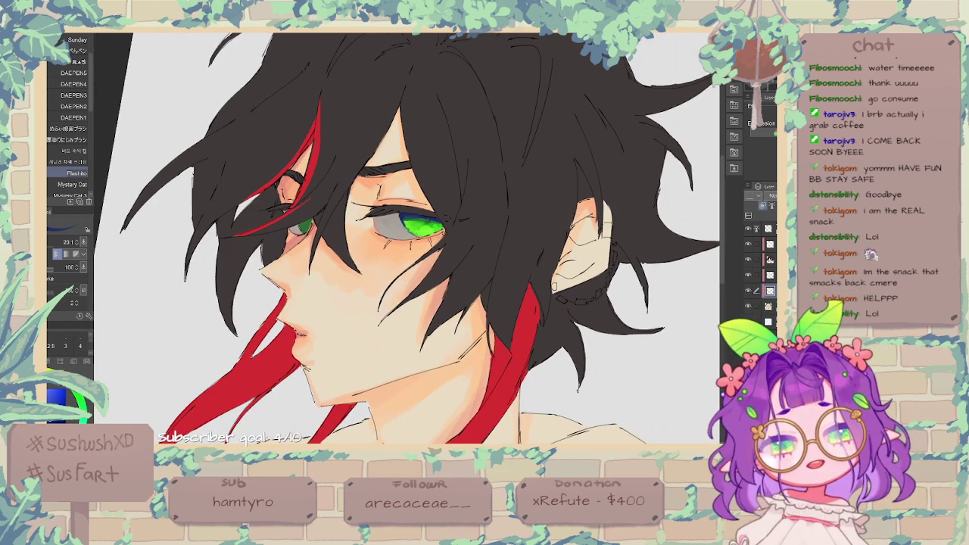
pyautogui.press('-')
pyautogui.press('-')
pyautogui.hotkey('ctrl', '+')
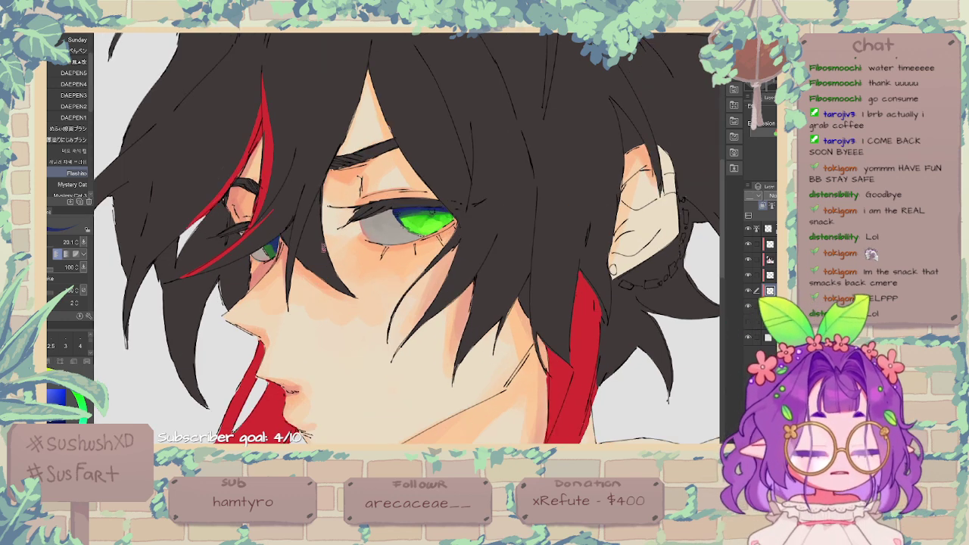
# Step: Toggle the visibility of the colour layers to identify the hair layer, and select it
pyautogui.click(749, 275)
pyautogui.click(748, 275)
pyautogui.click(771, 275)
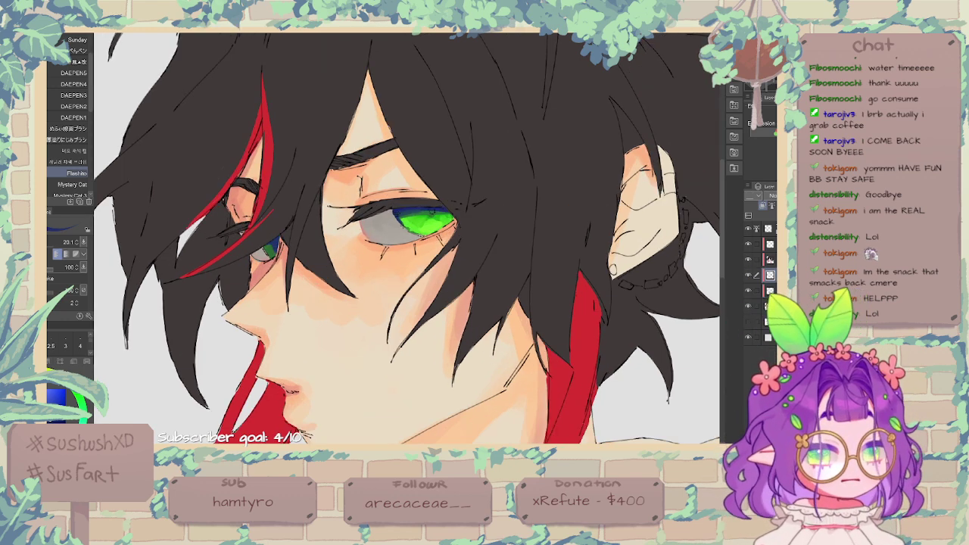
pyautogui.click(749, 259)
pyautogui.click(749, 259)
pyautogui.click(771, 259)
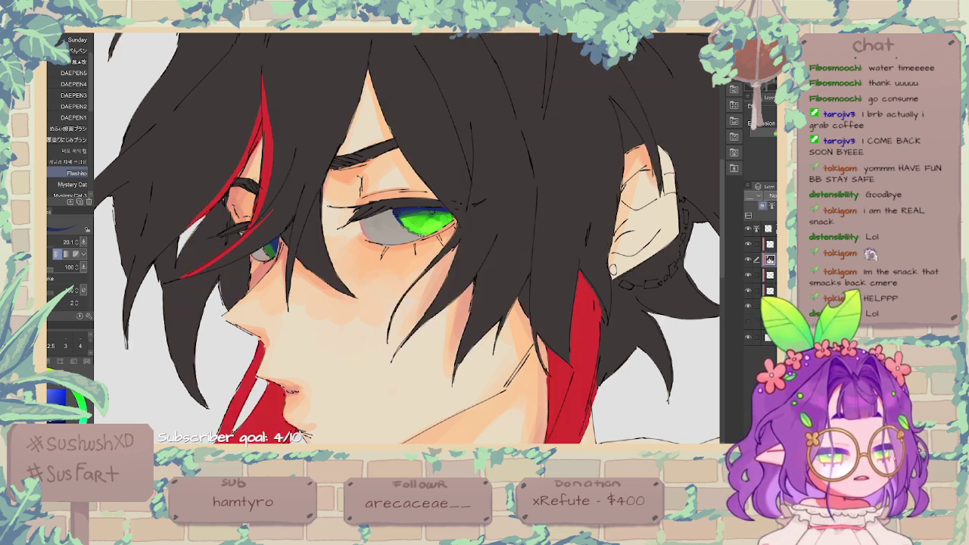
# Step: Sample the hair colour and paint a muted reddish-brown highlight band across the upper hair with the brush at 51.0
pyautogui.hotkey('ctrl', '-')
pyautogui.moveTo(495, 209); pyautogui.dragTo(459, 294)
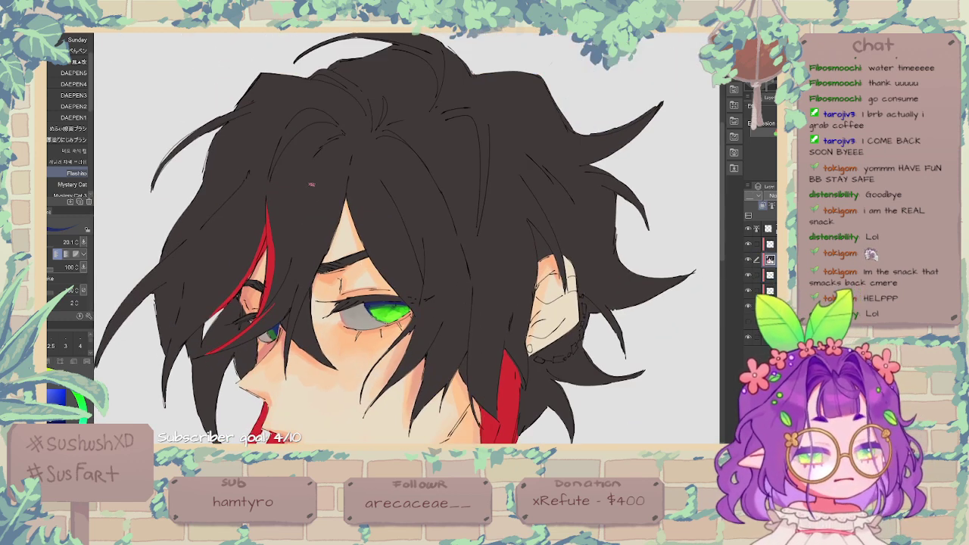
pyautogui.keyDown('alt'); pyautogui.click(313, 183); pyautogui.keyUp('alt')
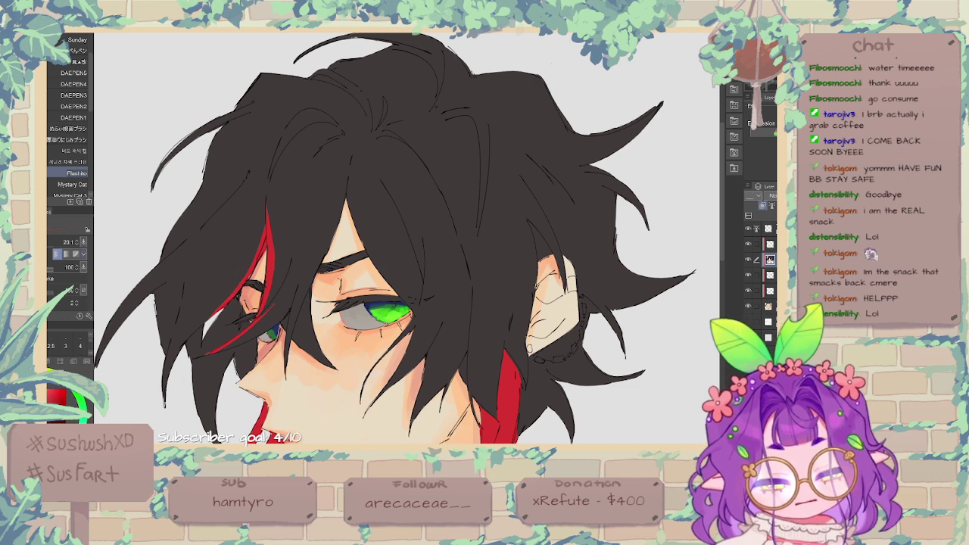
pyautogui.moveTo(256, 163)
pyautogui.mouseDown()
pyautogui.moveTo(289, 181)
pyautogui.moveTo(244, 192)
pyautogui.moveTo(295, 217)
pyautogui.moveTo(318, 189)
pyautogui.moveTo(326, 223)
pyautogui.moveTo(360, 202)
pyautogui.moveTo(384, 221)
pyautogui.moveTo(386, 195)
pyautogui.moveTo(416, 213)
pyautogui.moveTo(445, 176)
pyautogui.moveTo(460, 122)
pyautogui.moveTo(443, 102)
pyautogui.moveTo(441, 185)
pyautogui.moveTo(424, 205)
pyautogui.moveTo(446, 186)
pyautogui.moveTo(443, 159)
pyautogui.moveTo(475, 157)
pyautogui.moveTo(471, 97)
pyautogui.mouseUp()
pyautogui.hotkey('ctrl', 'z')
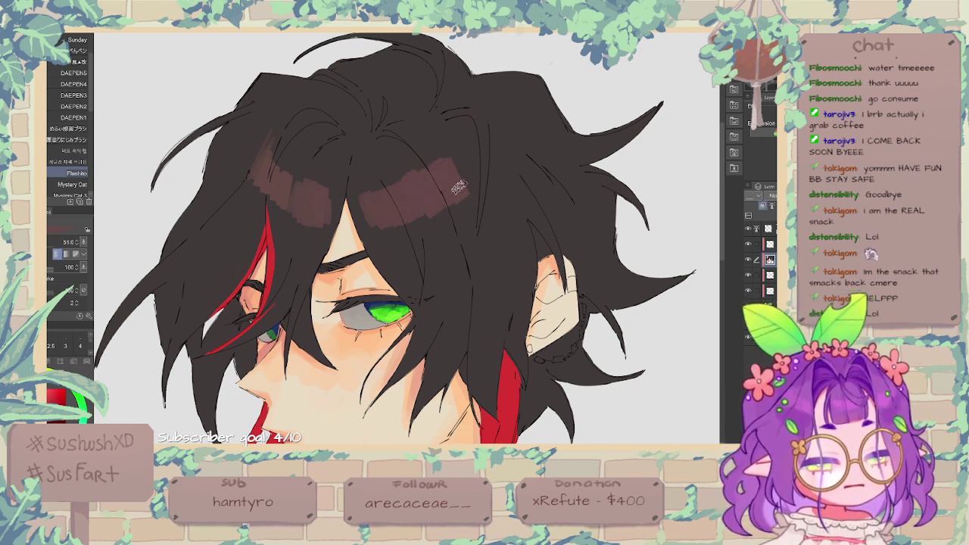
pyautogui.moveTo(460, 187)
pyautogui.mouseDown()
pyautogui.moveTo(463, 154)
pyautogui.moveTo(498, 160)
pyautogui.moveTo(481, 119)
pyautogui.moveTo(495, 117)
pyautogui.moveTo(492, 89)
pyautogui.mouseUp()
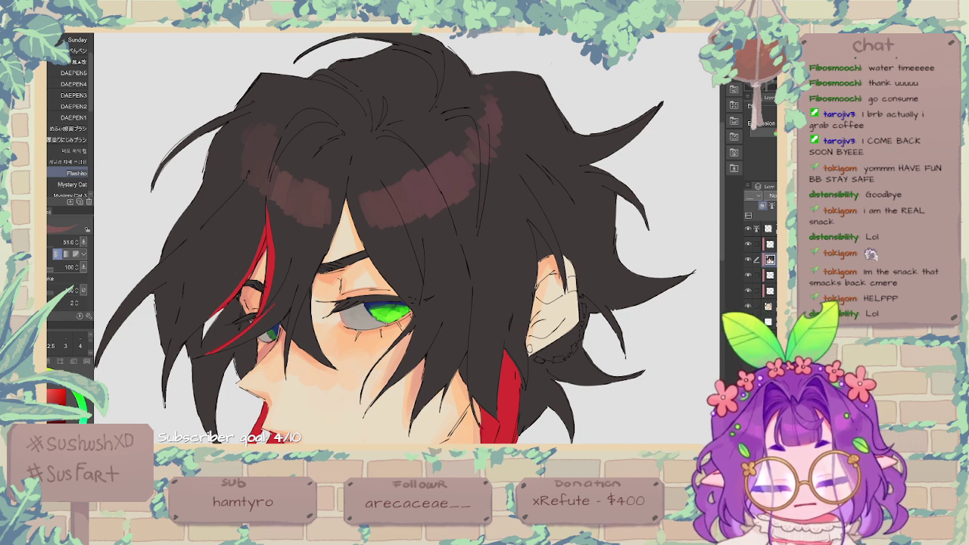
# Step: Add brighter red and pink accents inside the highlight bands on both sides of the parting and review the whole portrait
pyautogui.moveTo(381, 181)
pyautogui.mouseDown()
pyautogui.moveTo(372, 207)
pyautogui.moveTo(413, 182)
pyautogui.moveTo(402, 200)
pyautogui.moveTo(420, 210)
pyautogui.moveTo(436, 174)
pyautogui.moveTo(446, 176)
pyautogui.mouseUp()
pyautogui.moveTo(306, 213)
pyautogui.mouseDown()
pyautogui.moveTo(310, 223)
pyautogui.moveTo(326, 197)
pyautogui.mouseUp()
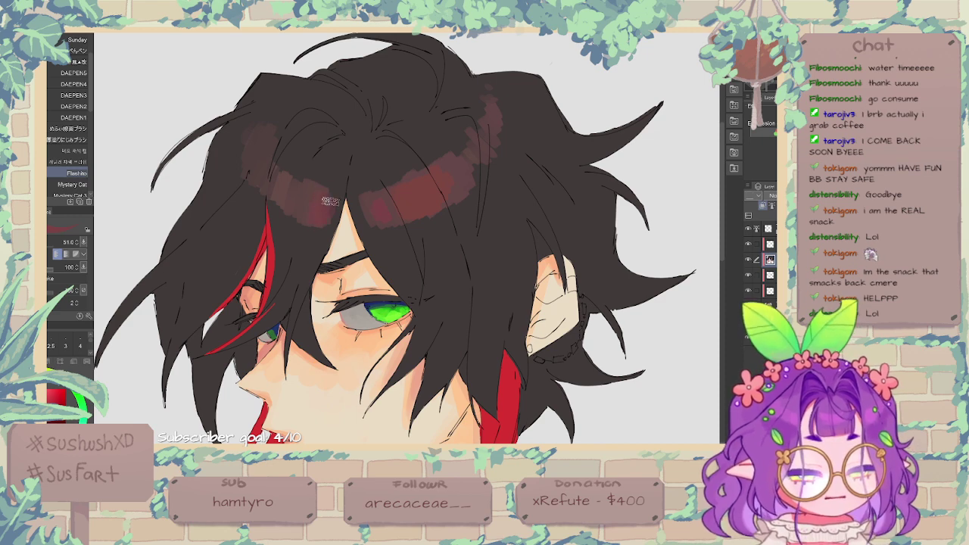
pyautogui.moveTo(433, 177)
pyautogui.mouseDown()
pyautogui.moveTo(436, 214)
pyautogui.moveTo(449, 178)
pyautogui.moveTo(478, 157)
pyautogui.mouseUp()
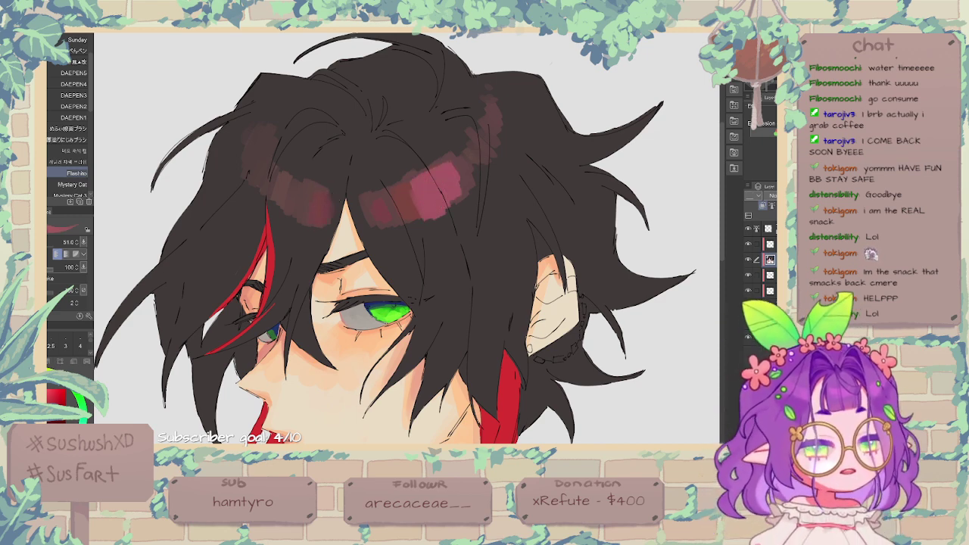
pyautogui.hotkey('ctrl', '-')
pyautogui.hotkey('ctrl', '-')
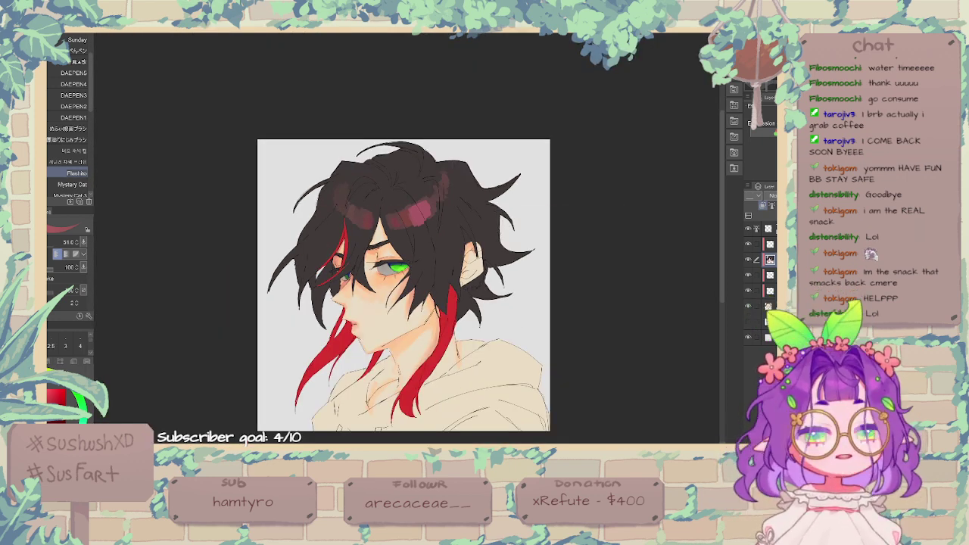
pyautogui.hotkey('ctrl', '+')
pyautogui.hotkey('ctrl', '+')
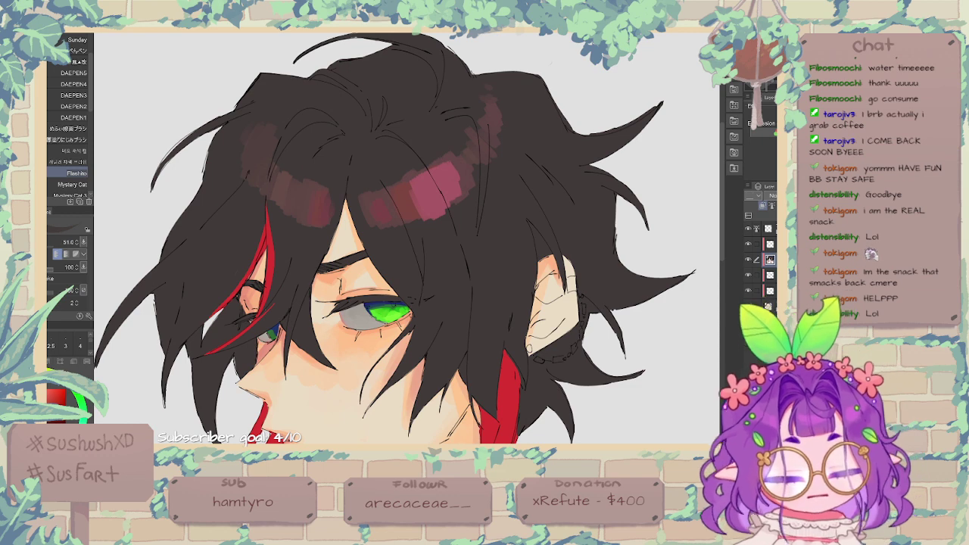
# Step: Paint near-black shadows on the fringe around the red streak and below the far-side highlight band
pyautogui.moveTo(232, 198)
pyautogui.mouseDown()
pyautogui.moveTo(227, 182)
pyautogui.moveTo(243, 216)
pyautogui.moveTo(261, 198)
pyautogui.moveTo(256, 227)
pyautogui.moveTo(267, 185)
pyautogui.mouseUp()
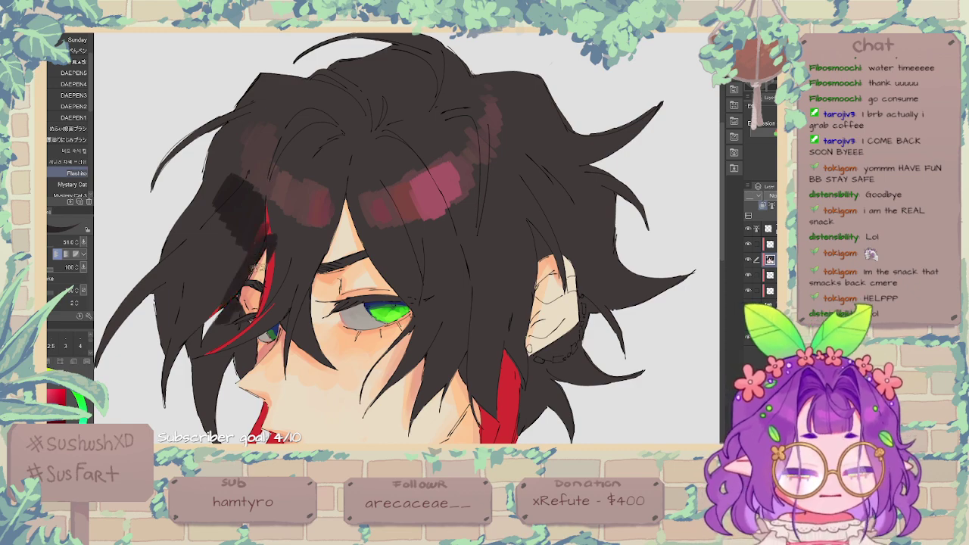
pyautogui.moveTo(376, 366); pyautogui.dragTo(399, 371)
pyautogui.moveTo(285, 218)
pyautogui.mouseDown()
pyautogui.moveTo(301, 244)
pyautogui.moveTo(312, 226)
pyautogui.moveTo(329, 274)
pyautogui.moveTo(377, 154)
pyautogui.mouseUp()
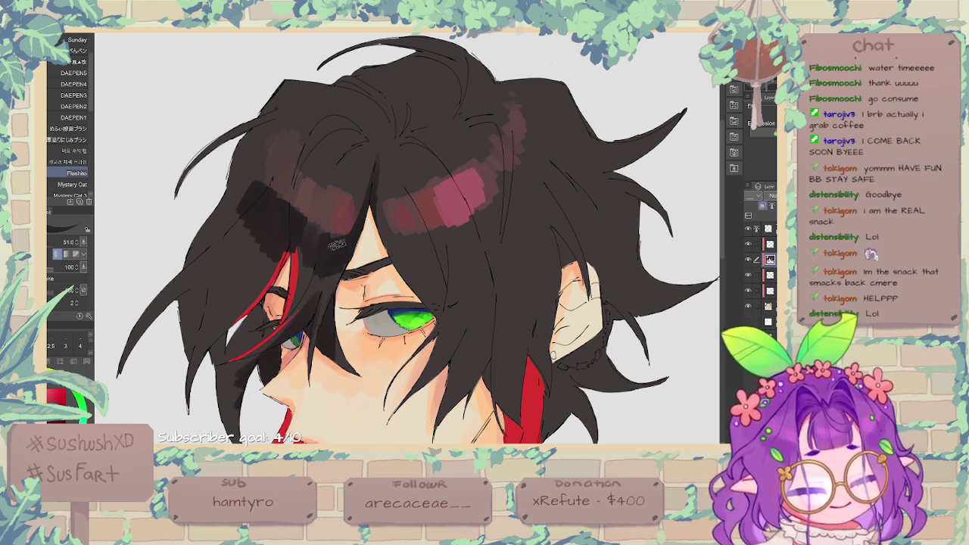
pyautogui.moveTo(370, 233); pyautogui.dragTo(336, 195)
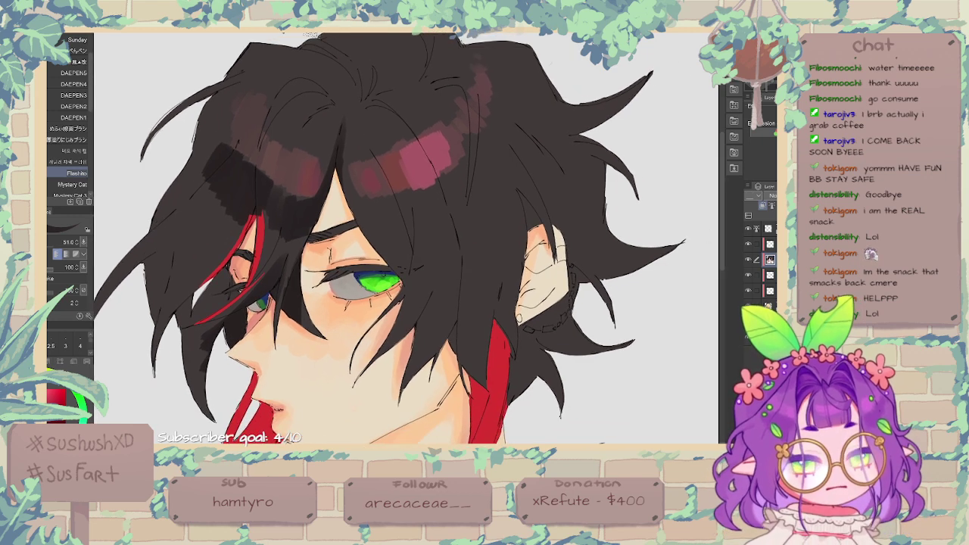
# Step: Paint near-black shadows over the crown and around the hair parting
pyautogui.moveTo(334, 80)
pyautogui.mouseDown()
pyautogui.moveTo(356, 65)
pyautogui.moveTo(385, 88)
pyautogui.moveTo(399, 58)
pyautogui.moveTo(435, 68)
pyautogui.moveTo(454, 41)
pyautogui.moveTo(408, 90)
pyautogui.moveTo(438, 77)
pyautogui.mouseUp()
pyautogui.moveTo(364, 101)
pyautogui.mouseDown()
pyautogui.moveTo(365, 135)
pyautogui.moveTo(373, 107)
pyautogui.moveTo(398, 107)
pyautogui.moveTo(411, 94)
pyautogui.moveTo(380, 57)
pyautogui.moveTo(334, 117)
pyautogui.moveTo(311, 115)
pyautogui.moveTo(321, 97)
pyautogui.moveTo(312, 95)
pyautogui.moveTo(300, 111)
pyautogui.moveTo(331, 122)
pyautogui.moveTo(306, 91)
pyautogui.moveTo(343, 60)
pyautogui.moveTo(323, 111)
pyautogui.moveTo(343, 166)
pyautogui.mouseUp()
pyautogui.moveTo(278, 97)
pyautogui.mouseDown()
pyautogui.moveTo(265, 109)
pyautogui.moveTo(282, 103)
pyautogui.moveTo(335, 119)
pyautogui.moveTo(315, 111)
pyautogui.mouseUp()
pyautogui.moveTo(351, 83); pyautogui.dragTo(406, 77)
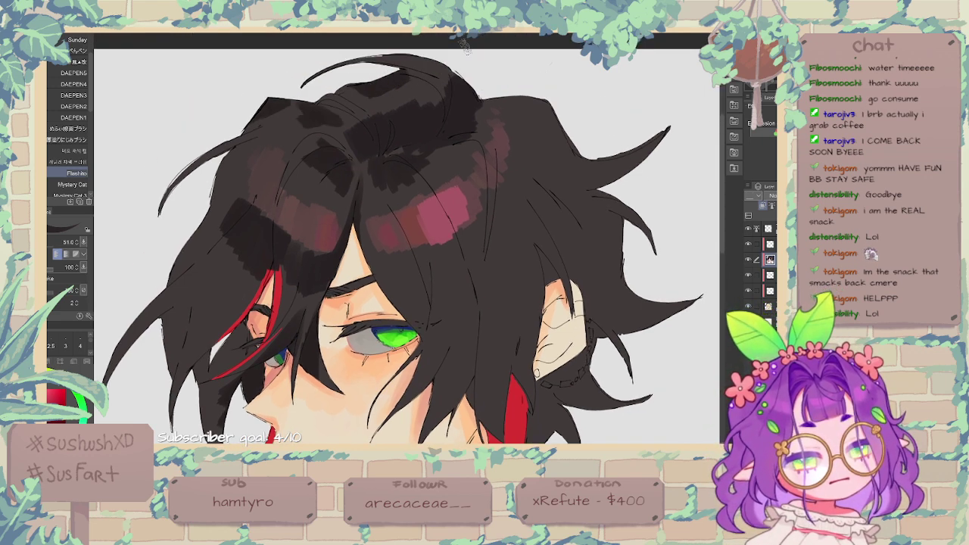
# Step: Extend the dark shading down the far-side hair locks beside the face, sampling a hair tone for blending
pyautogui.moveTo(240, 289); pyautogui.dragTo(281, 243)
pyautogui.moveTo(270, 124)
pyautogui.mouseDown()
pyautogui.moveTo(237, 231)
pyautogui.moveTo(272, 211)
pyautogui.moveTo(277, 238)
pyautogui.moveTo(289, 246)
pyautogui.moveTo(273, 268)
pyautogui.mouseUp()
pyautogui.moveTo(269, 223)
pyautogui.mouseDown()
pyautogui.moveTo(235, 296)
pyautogui.moveTo(277, 287)
pyautogui.moveTo(241, 324)
pyautogui.moveTo(241, 379)
pyautogui.mouseUp()
pyautogui.moveTo(277, 306)
pyautogui.mouseDown()
pyautogui.moveTo(262, 348)
pyautogui.moveTo(271, 348)
pyautogui.moveTo(265, 407)
pyautogui.mouseUp()
pyautogui.keyDown('alt'); pyautogui.click(294, 336); pyautogui.keyUp('alt')
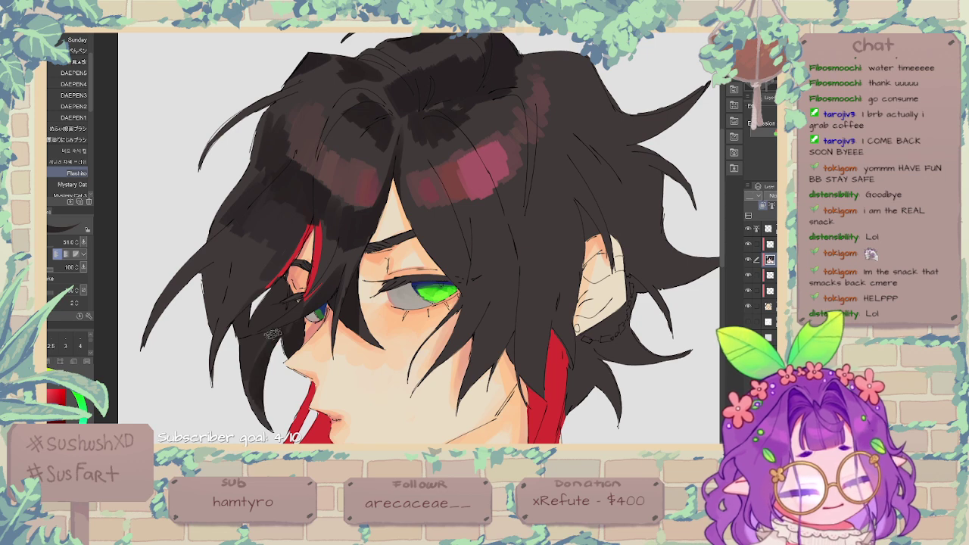
pyautogui.moveTo(274, 335); pyautogui.dragTo(271, 433)
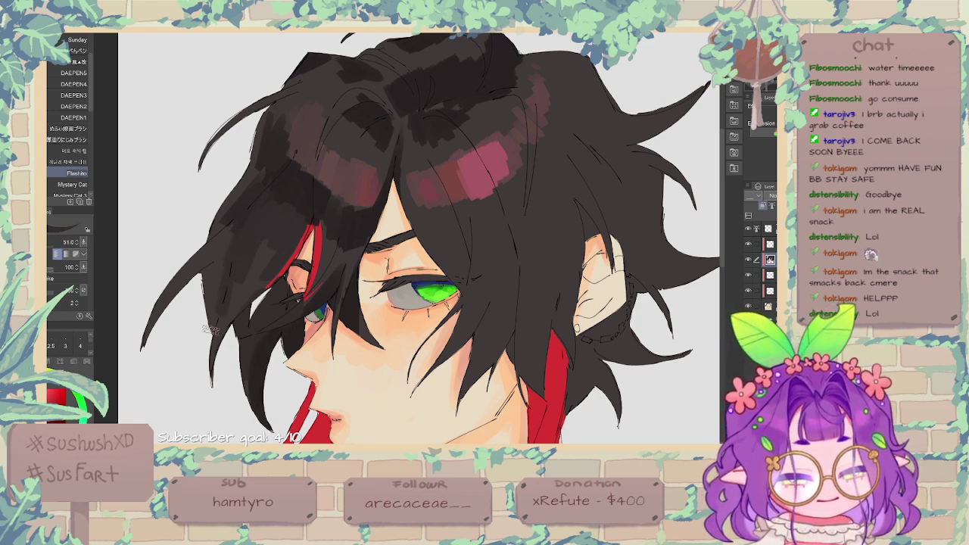
# Step: Darken the near-side hair below the highlight band and the locks between the cheek and the ear
pyautogui.moveTo(486, 135); pyautogui.dragTo(472, 135)
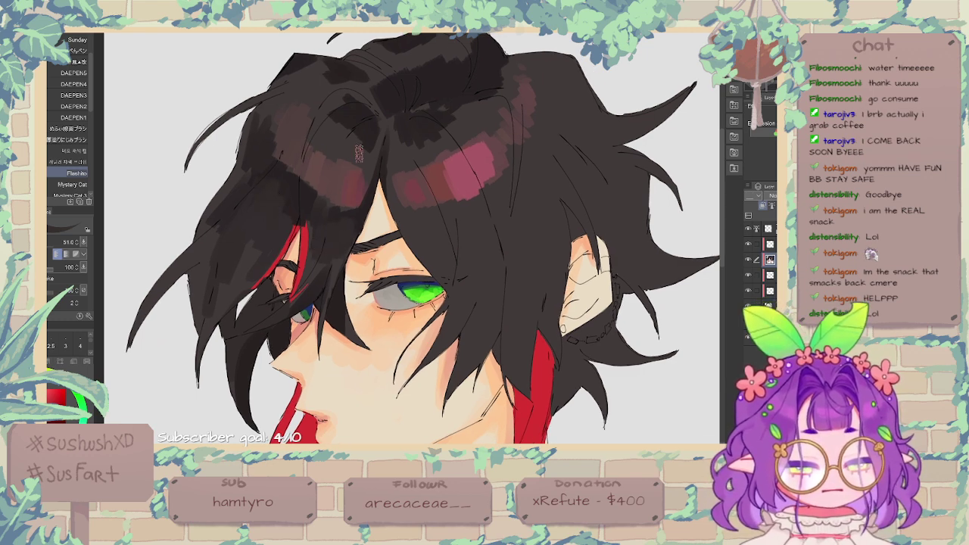
pyautogui.moveTo(487, 128)
pyautogui.mouseDown()
pyautogui.moveTo(419, 97)
pyautogui.moveTo(377, 97)
pyautogui.mouseUp()
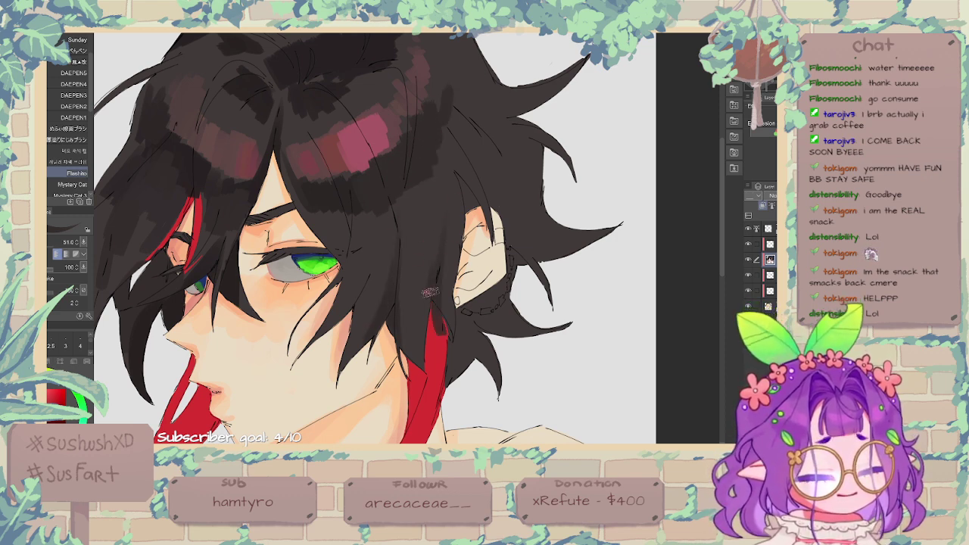
pyautogui.moveTo(455, 289)
pyautogui.mouseDown()
pyautogui.moveTo(438, 212)
pyautogui.moveTo(422, 293)
pyautogui.mouseUp()
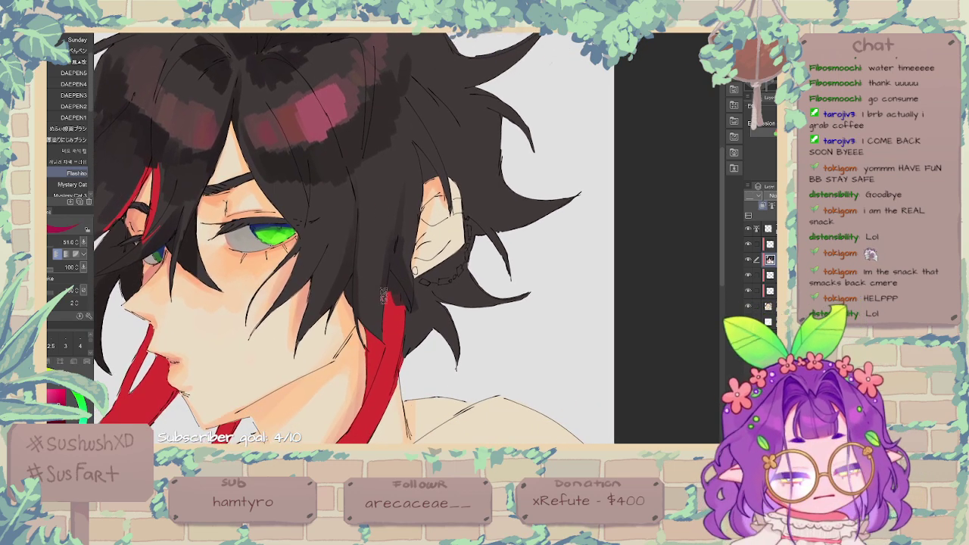
# Step: Paint magenta shadows on the upper parts of the red strands beside the neck, in front of the face and under the chin
pyautogui.moveTo(384, 294); pyautogui.dragTo(388, 330)
pyautogui.moveTo(388, 271)
pyautogui.mouseDown()
pyautogui.moveTo(388, 330)
pyautogui.moveTo(400, 317)
pyautogui.moveTo(393, 343)
pyautogui.moveTo(368, 336)
pyautogui.moveTo(354, 392)
pyautogui.moveTo(439, 309)
pyautogui.mouseUp()
pyautogui.moveTo(238, 254); pyautogui.dragTo(194, 385)
pyautogui.moveTo(232, 285); pyautogui.dragTo(201, 361)
pyautogui.moveTo(243, 276)
pyautogui.mouseDown()
pyautogui.moveTo(215, 367)
pyautogui.moveTo(228, 350)
pyautogui.mouseUp()
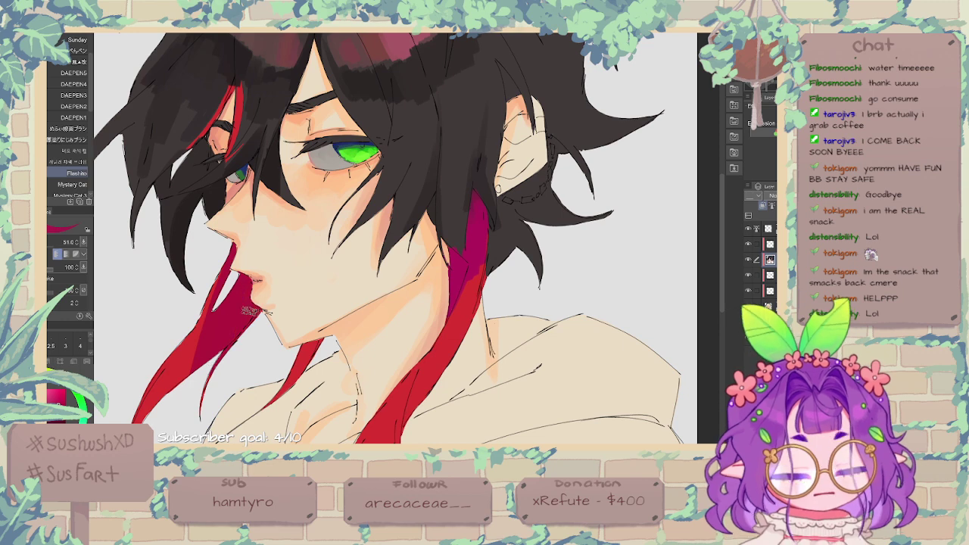
pyautogui.moveTo(325, 348); pyautogui.dragTo(342, 273)
pyautogui.moveTo(325, 270); pyautogui.dragTo(303, 309)
pyautogui.moveTo(333, 269); pyautogui.dragTo(313, 310)
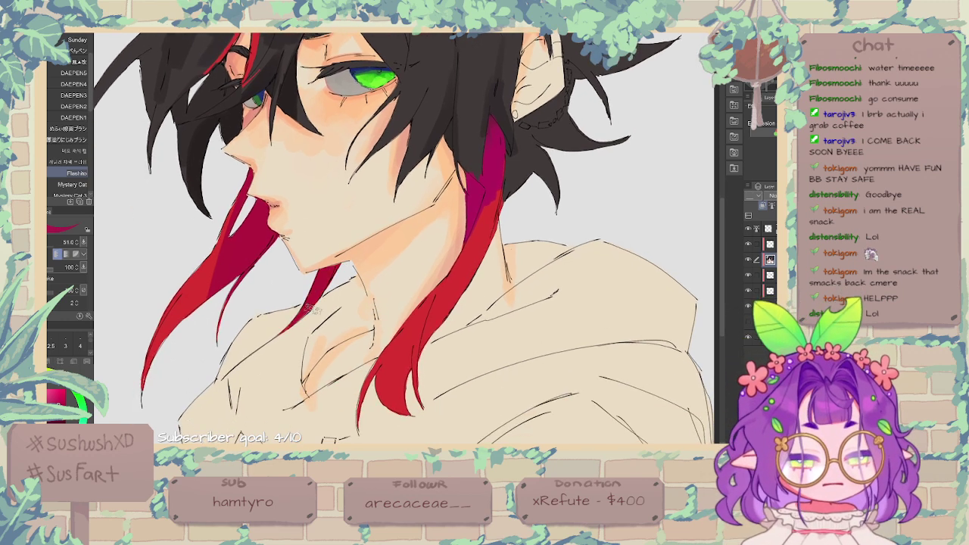
# Step: Extend the magenta shading down the red strands in front of the face and beside the neck, leaving streaks of bright red
pyautogui.moveTo(237, 211)
pyautogui.mouseDown()
pyautogui.moveTo(197, 297)
pyautogui.moveTo(194, 348)
pyautogui.moveTo(242, 238)
pyautogui.moveTo(270, 222)
pyautogui.mouseUp()
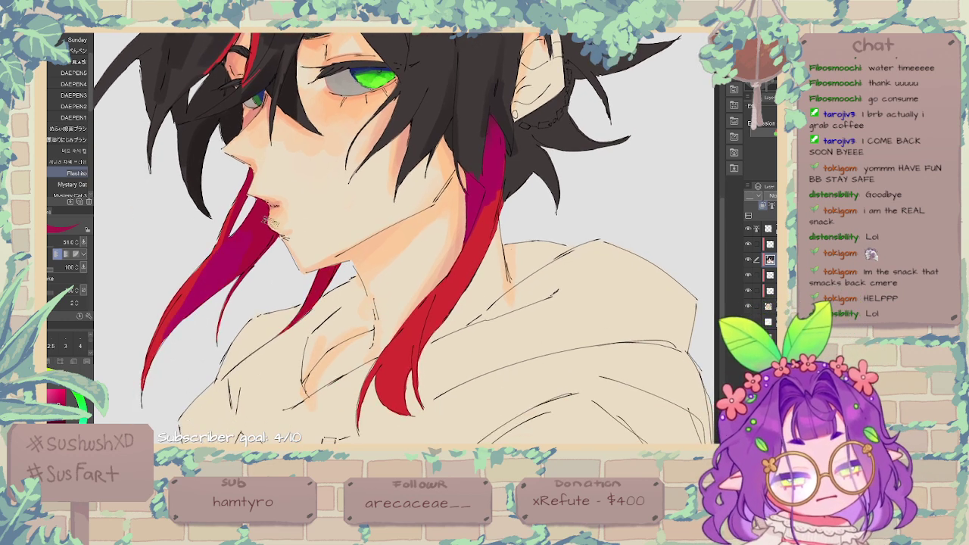
pyautogui.moveTo(514, 157); pyautogui.dragTo(472, 203)
pyautogui.moveTo(459, 238)
pyautogui.mouseDown()
pyautogui.moveTo(449, 283)
pyautogui.moveTo(452, 202)
pyautogui.mouseUp()
pyautogui.moveTo(410, 254)
pyautogui.mouseDown()
pyautogui.moveTo(387, 312)
pyautogui.moveTo(396, 292)
pyautogui.mouseUp()
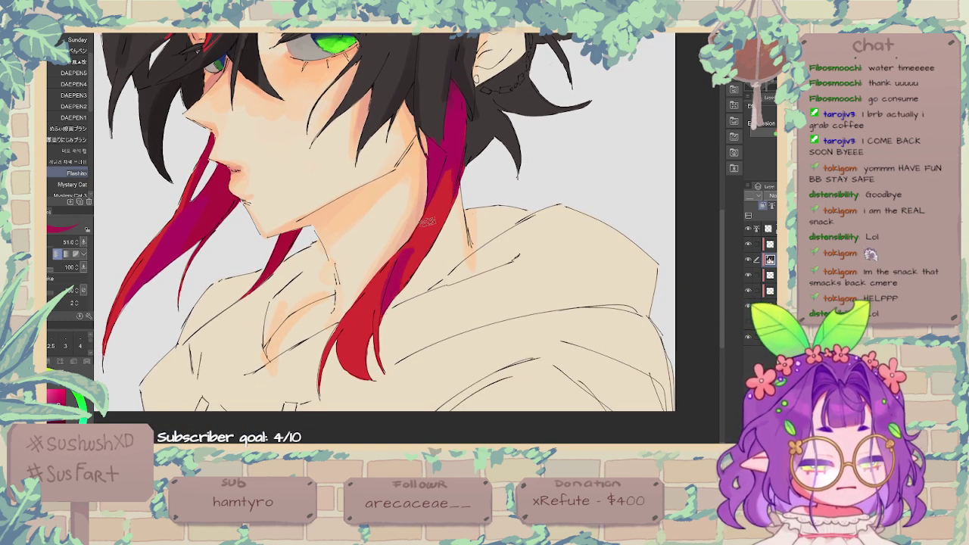
pyautogui.moveTo(415, 246)
pyautogui.mouseDown()
pyautogui.moveTo(464, 156)
pyautogui.moveTo(458, 144)
pyautogui.mouseUp()
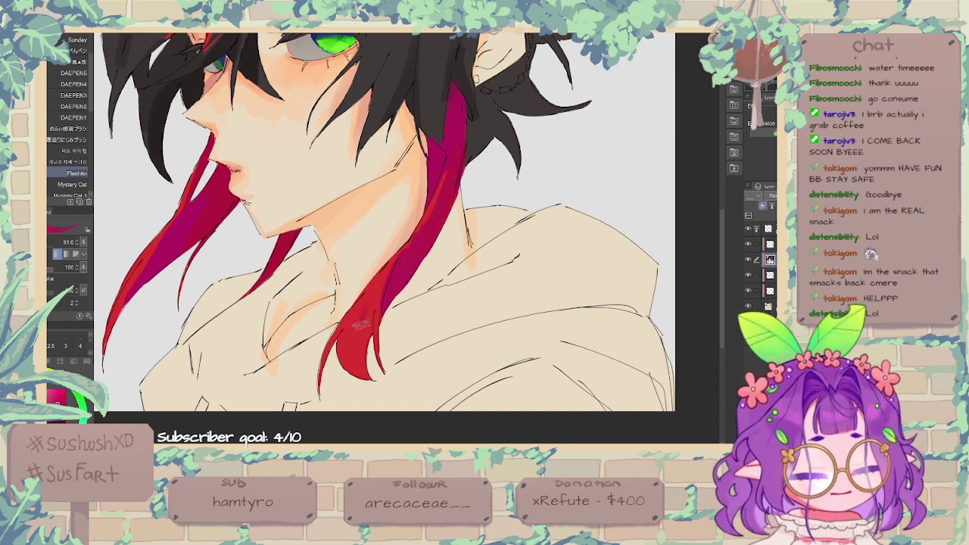
pyautogui.moveTo(359, 355); pyautogui.dragTo(371, 299)
pyautogui.moveTo(361, 370)
pyautogui.mouseDown()
pyautogui.moveTo(365, 327)
pyautogui.moveTo(370, 337)
pyautogui.mouseUp()
# Step: Darken the near-side hair in front of and above the ear with a dark tone sampled from the hair
pyautogui.moveTo(531, 79); pyautogui.dragTo(484, 205)
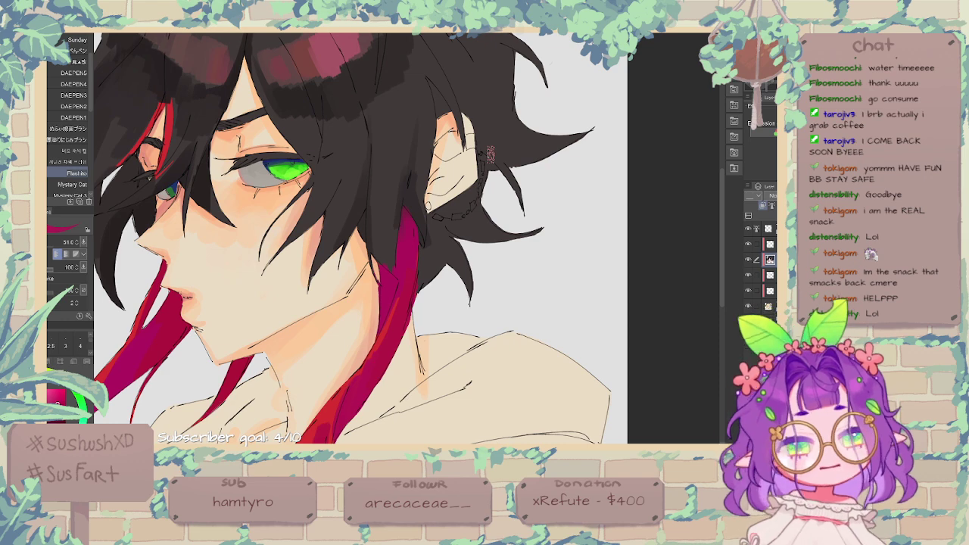
pyautogui.moveTo(404, 168); pyautogui.dragTo(392, 247)
pyautogui.keyDown('alt'); pyautogui.click(398, 206); pyautogui.keyUp('alt')
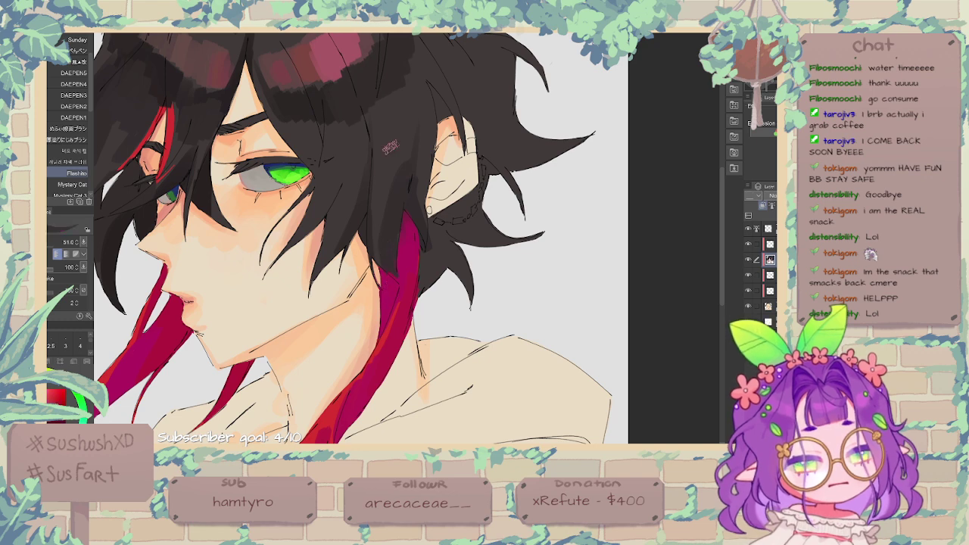
pyautogui.moveTo(413, 99); pyautogui.dragTo(416, 149)
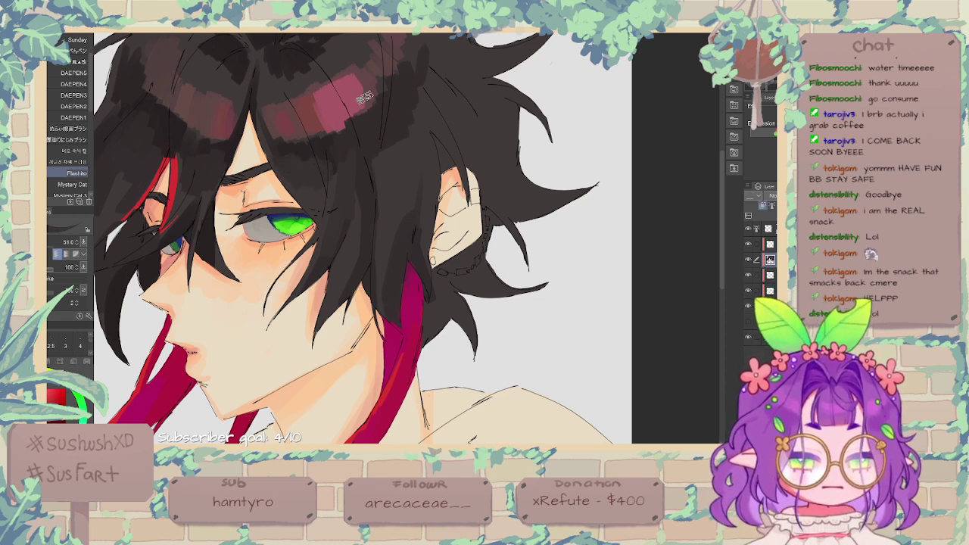
# Step: Paint muted blue patches on the near-side hair above the highlight band, in front of the ear and behind it
pyautogui.moveTo(484, 171)
pyautogui.mouseDown()
pyautogui.moveTo(513, 226)
pyautogui.moveTo(522, 276)
pyautogui.mouseUp()
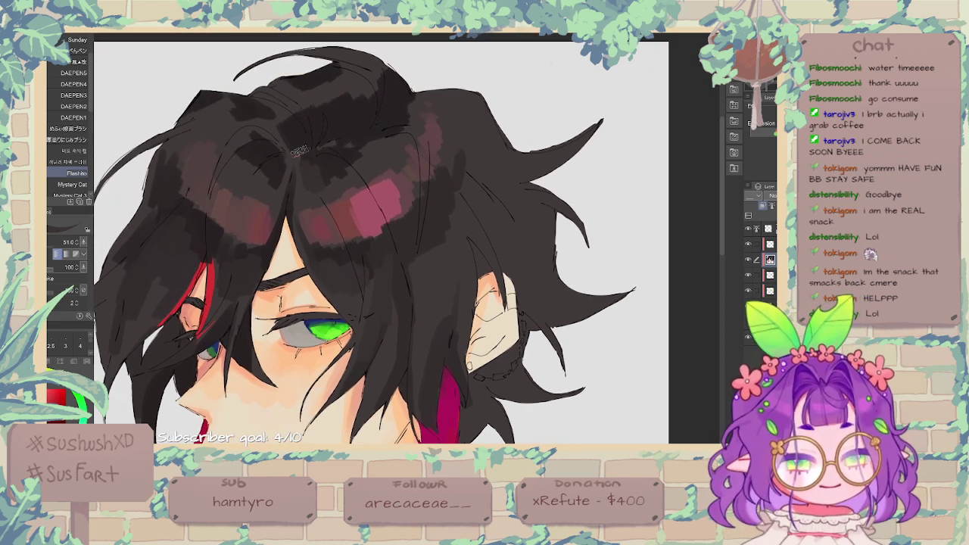
pyautogui.click(46, 460)
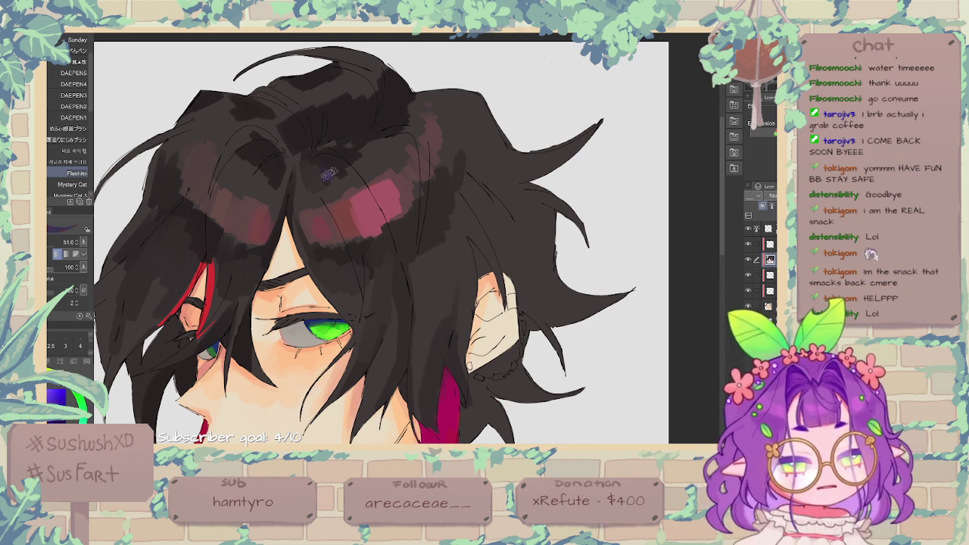
pyautogui.moveTo(330, 174)
pyautogui.mouseDown()
pyautogui.moveTo(362, 169)
pyautogui.moveTo(358, 148)
pyautogui.moveTo(373, 154)
pyautogui.moveTo(404, 124)
pyautogui.moveTo(386, 154)
pyautogui.moveTo(369, 142)
pyautogui.moveTo(406, 131)
pyautogui.mouseUp()
pyautogui.moveTo(449, 220)
pyautogui.mouseDown()
pyautogui.moveTo(452, 247)
pyautogui.moveTo(450, 199)
pyautogui.mouseUp()
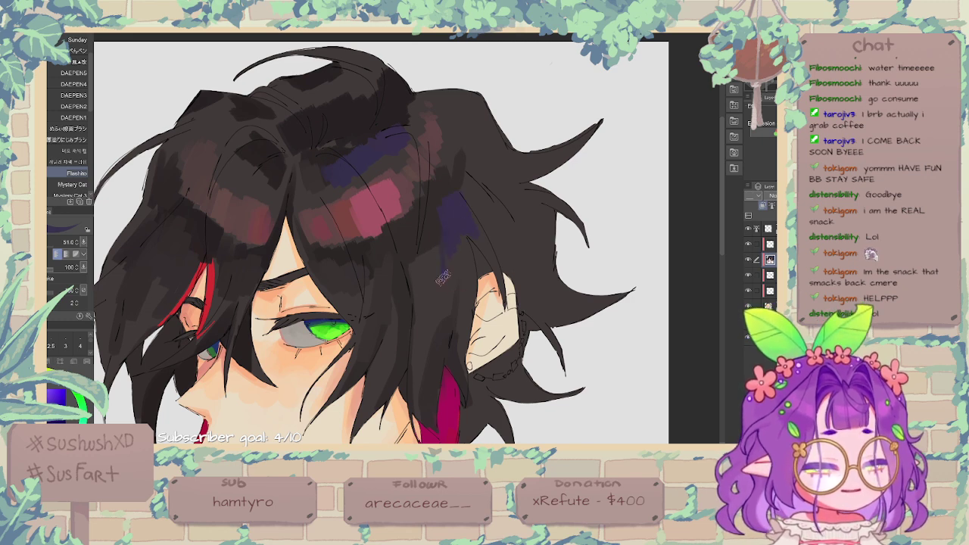
pyautogui.moveTo(438, 234); pyautogui.dragTo(434, 268)
pyautogui.keyDown('alt'); pyautogui.click(310, 240); pyautogui.keyUp('alt')
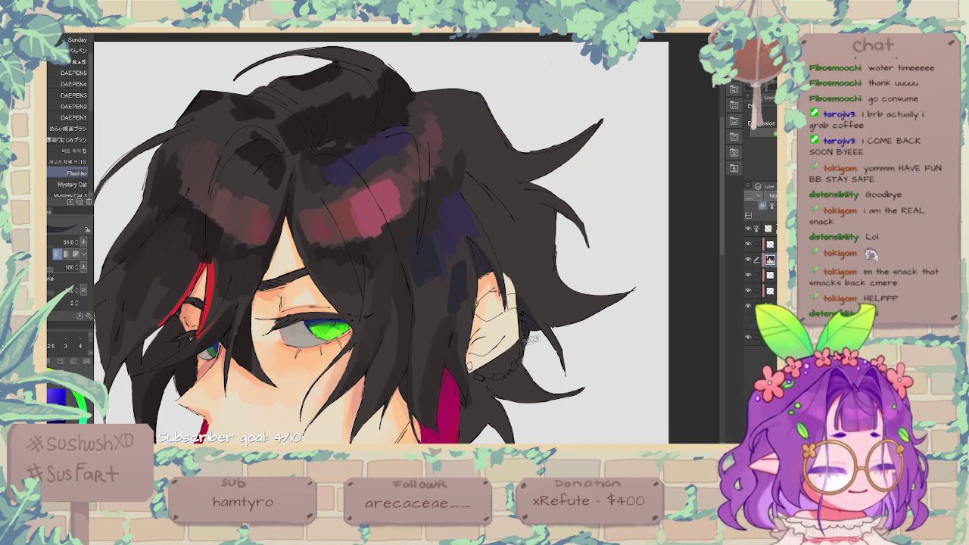
pyautogui.moveTo(519, 241); pyautogui.dragTo(527, 227)
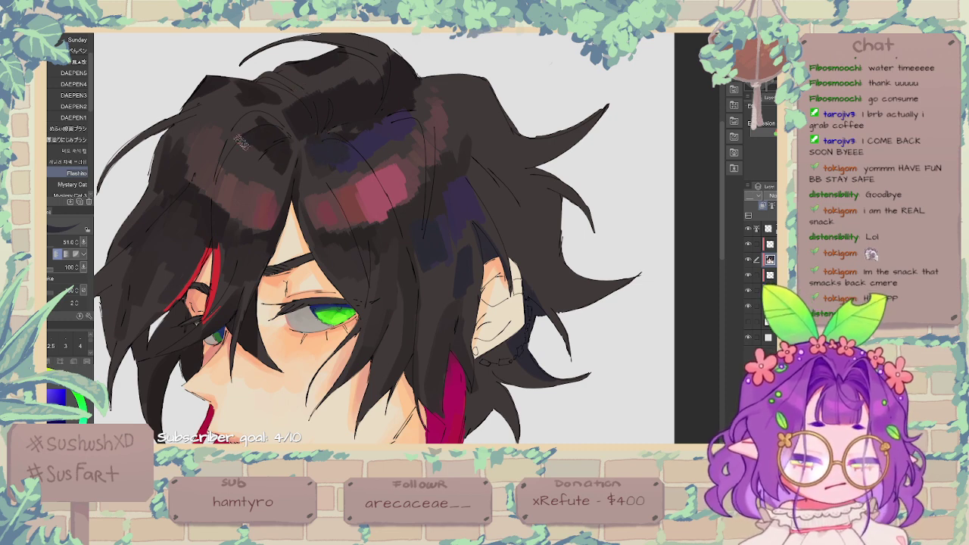
# Step: Add muted blue patches to the far-side hair beside the parting, on the crown and above the thin red strand
pyautogui.press('x')
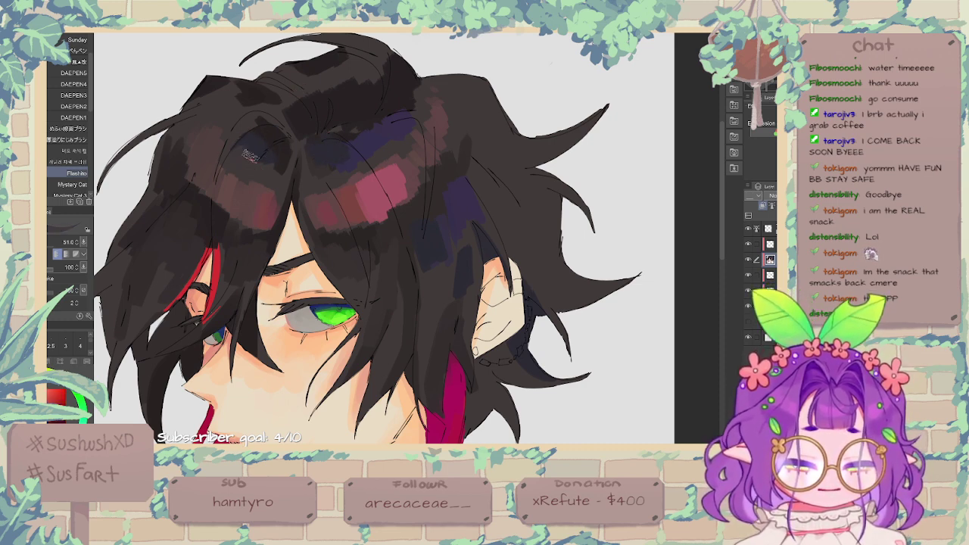
pyautogui.press('x')
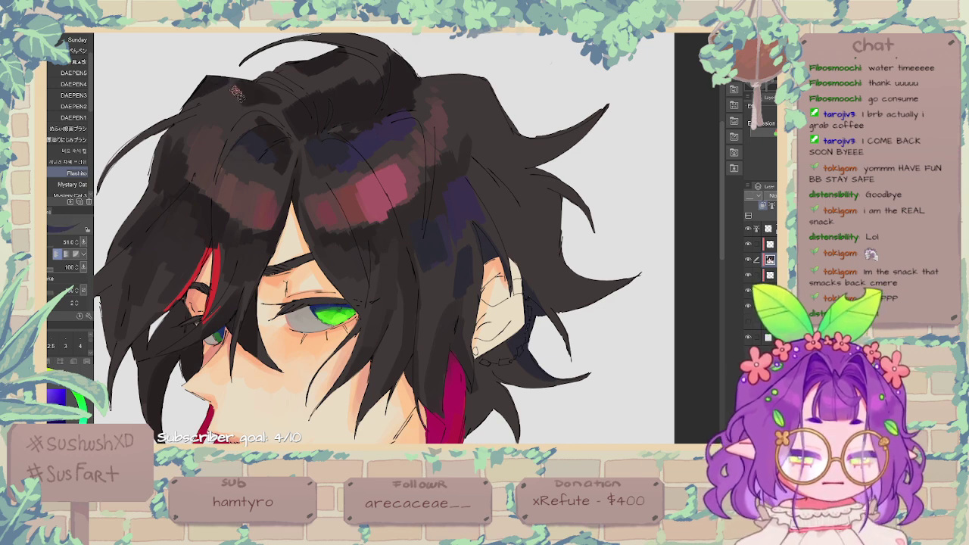
pyautogui.moveTo(439, 157); pyautogui.dragTo(499, 100)
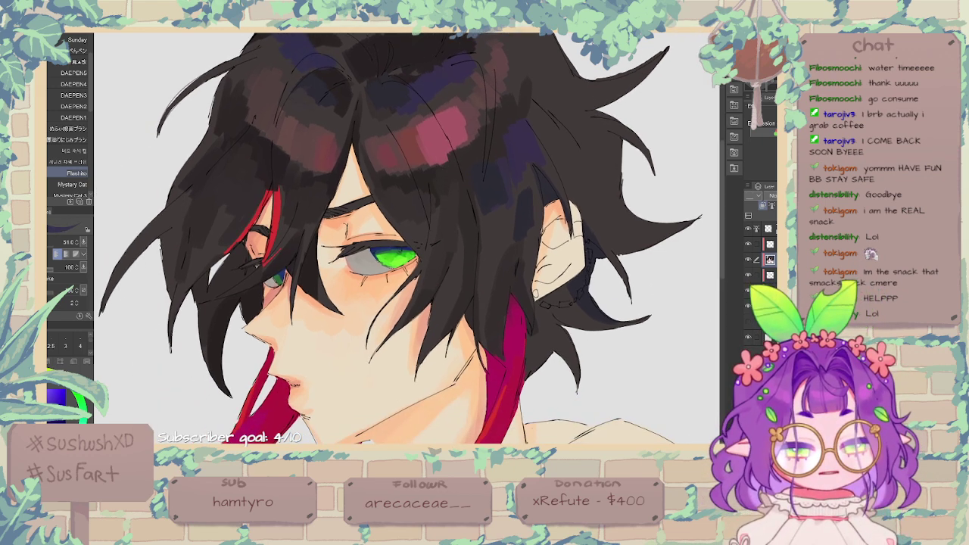
pyautogui.moveTo(212, 204)
pyautogui.mouseDown()
pyautogui.moveTo(223, 193)
pyautogui.moveTo(219, 222)
pyautogui.moveTo(253, 198)
pyautogui.mouseUp()
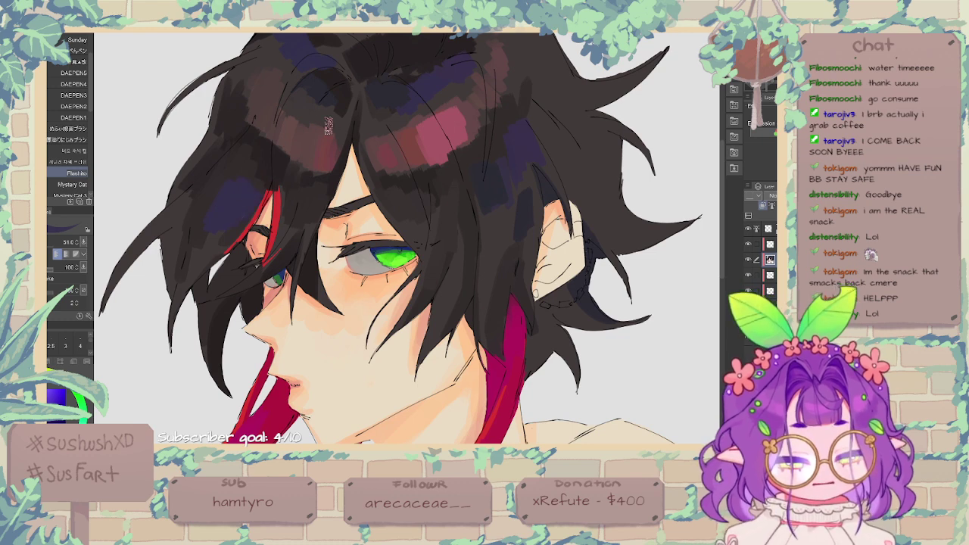
# Step: Examine the whole portrait at reduced size to judge the blue tones in the hair
pyautogui.hotkey('ctrl', '-')
pyautogui.hotkey('ctrl', '-')
pyautogui.hotkey('ctrl', '-')
pyautogui.hotkey('ctrl', '-')
pyautogui.hotkey('ctrl', '+')
pyautogui.hotkey('ctrl', '+')
pyautogui.hotkey('ctrl', '+')
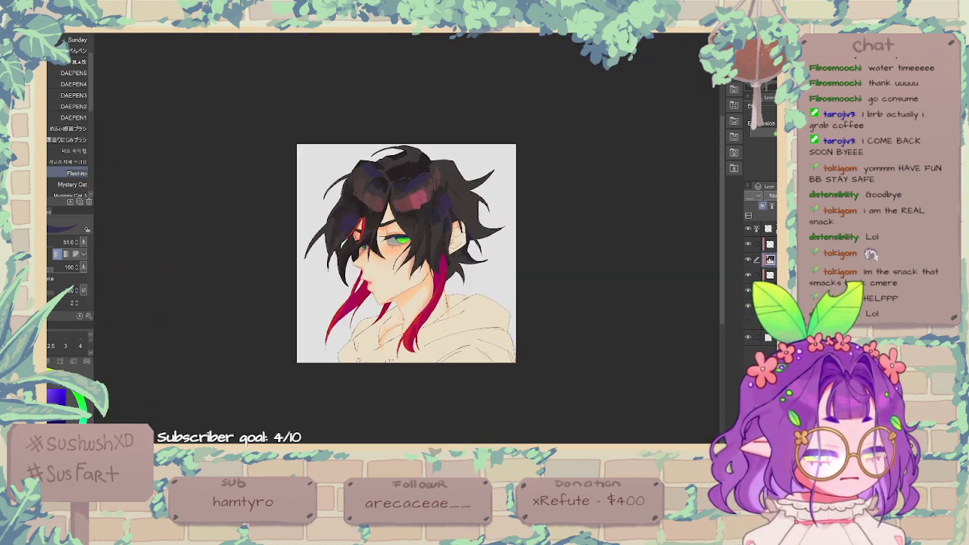
pyautogui.scroll(2, 431, 223)
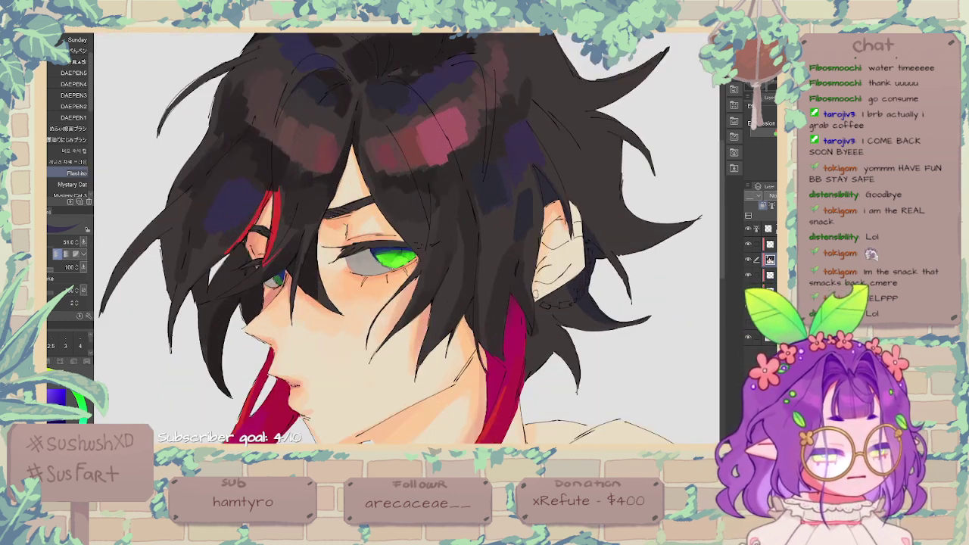
# Step: Blend the blue patch into the far-side locks around the thin red strand, using sampled dark and blue hair tones
pyautogui.keyDown('alt'); pyautogui.click(467, 158); pyautogui.keyUp('alt')
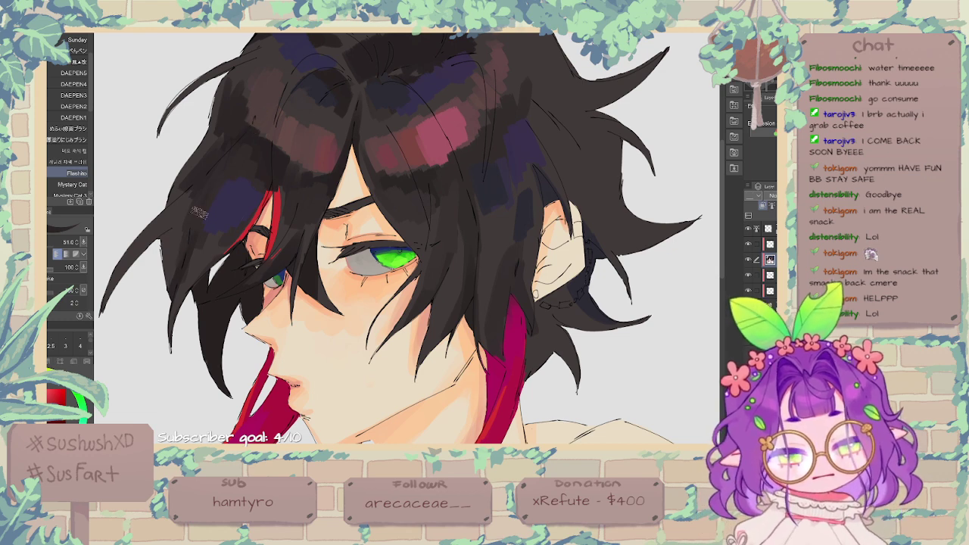
pyautogui.moveTo(202, 241)
pyautogui.mouseDown()
pyautogui.moveTo(223, 215)
pyautogui.moveTo(224, 234)
pyautogui.mouseUp()
pyautogui.keyDown('alt'); pyautogui.click(241, 191); pyautogui.keyUp('alt')
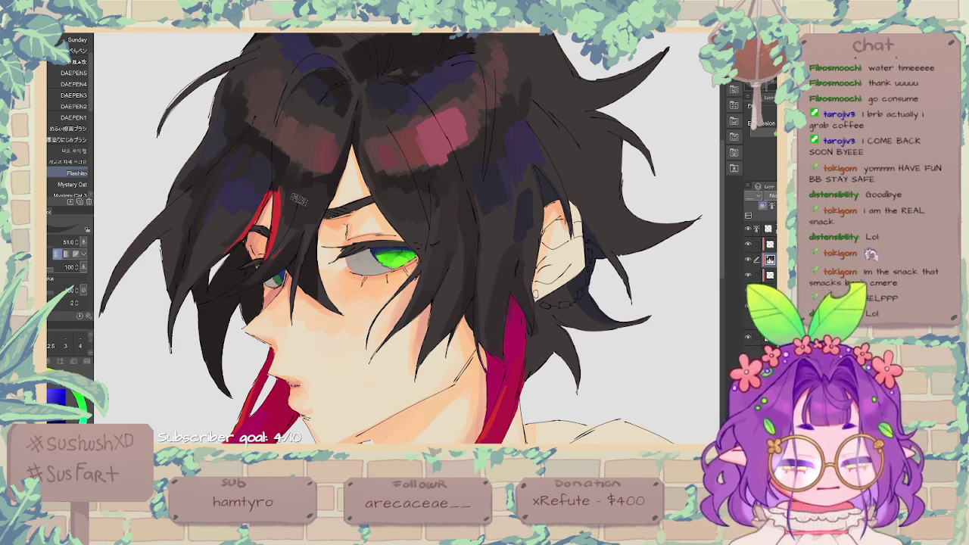
pyautogui.keyDown('alt'); pyautogui.click(308, 242); pyautogui.keyUp('alt')
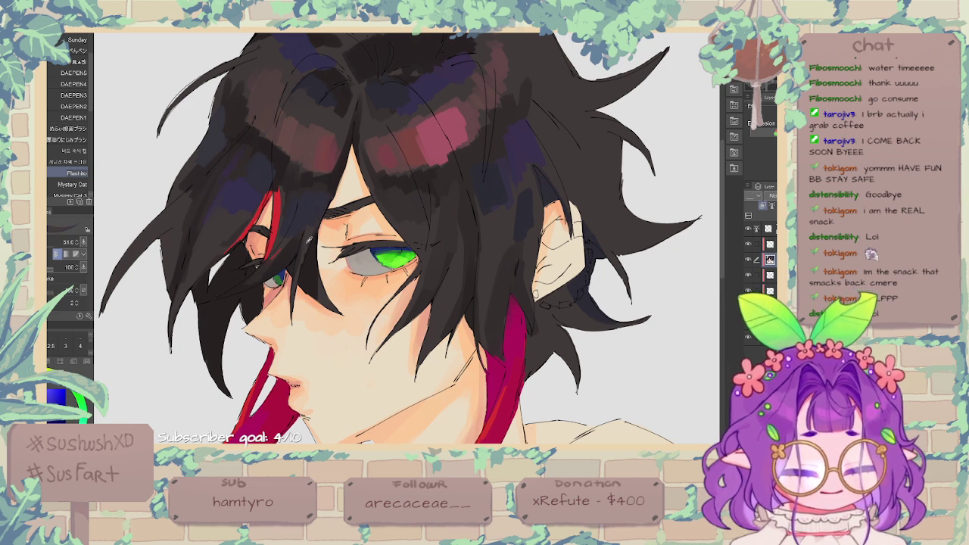
pyautogui.press('x')
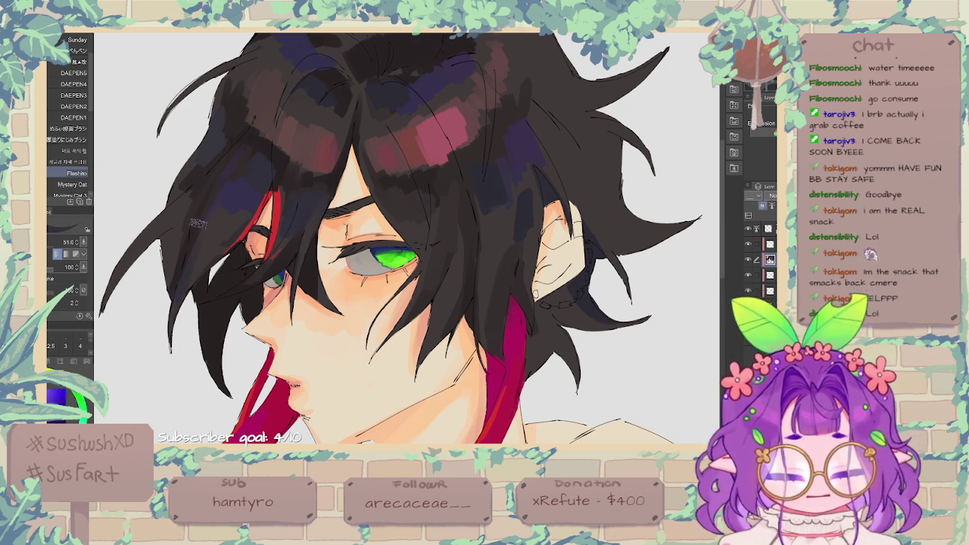
# Step: Paint dark blue tones across the top of the crown, alternating with the secondary brush colour
pyautogui.moveTo(376, 109); pyautogui.dragTo(355, 175)
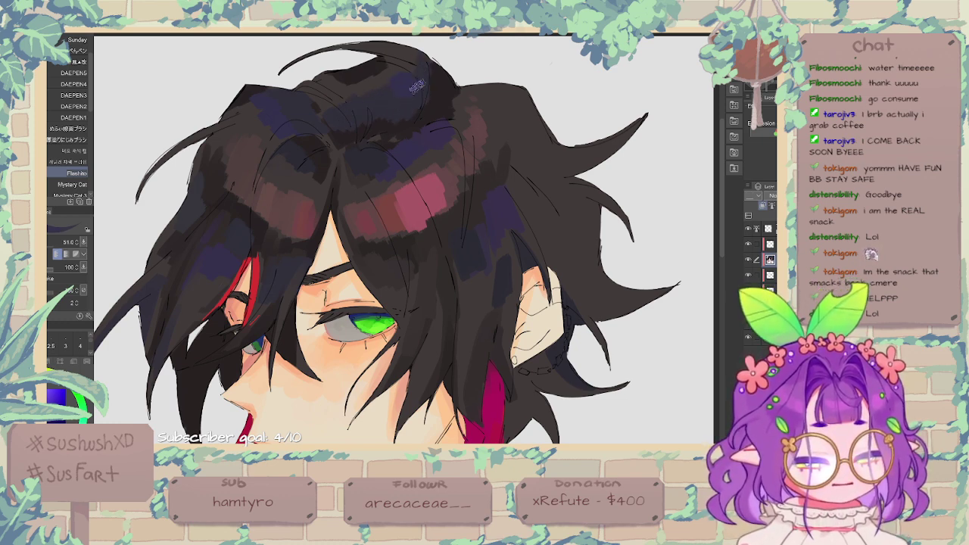
pyautogui.press('x')
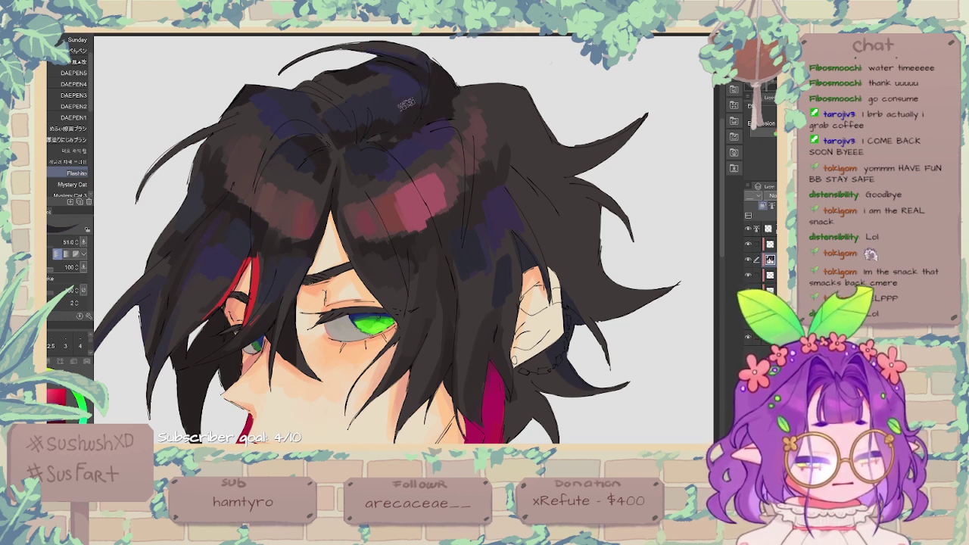
pyautogui.press('x')
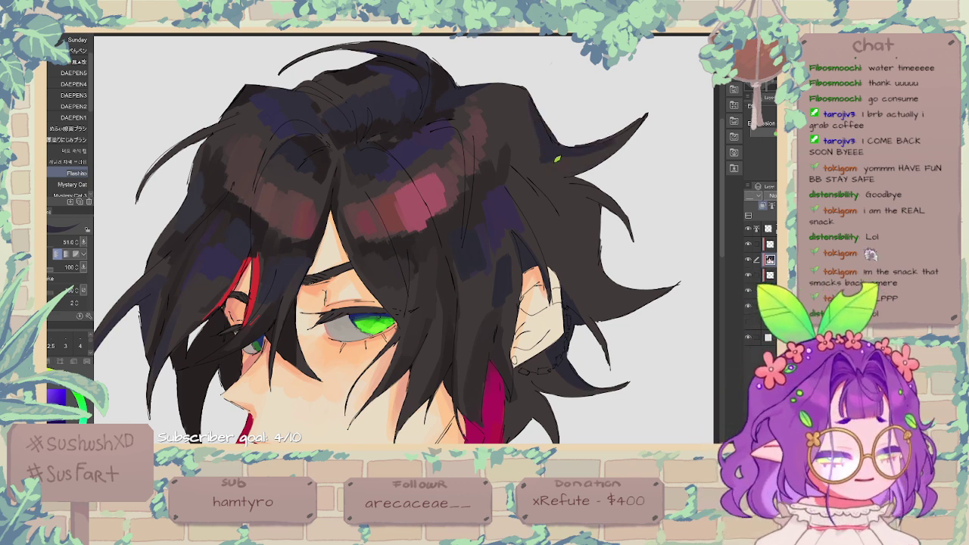
# Step: Shade the back hair and the pointed locks behind the ear with sampled dark and blue tones
pyautogui.keyDown('alt'); pyautogui.click(539, 164); pyautogui.keyUp('alt')
pyautogui.keyDown('alt'); pyautogui.click(503, 157); pyautogui.keyUp('alt')
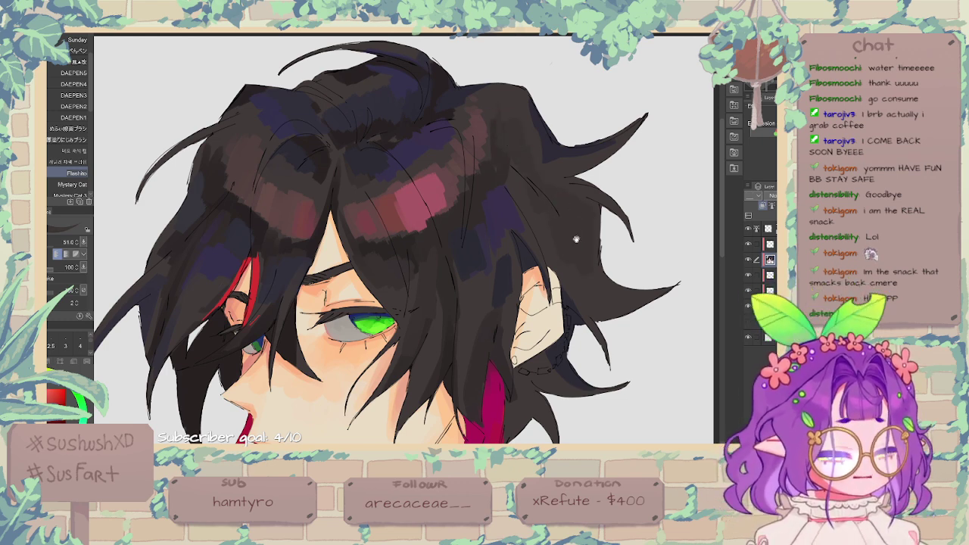
pyautogui.moveTo(576, 239); pyautogui.dragTo(488, 208)
pyautogui.keyDown('alt'); pyautogui.click(461, 191); pyautogui.keyUp('alt')
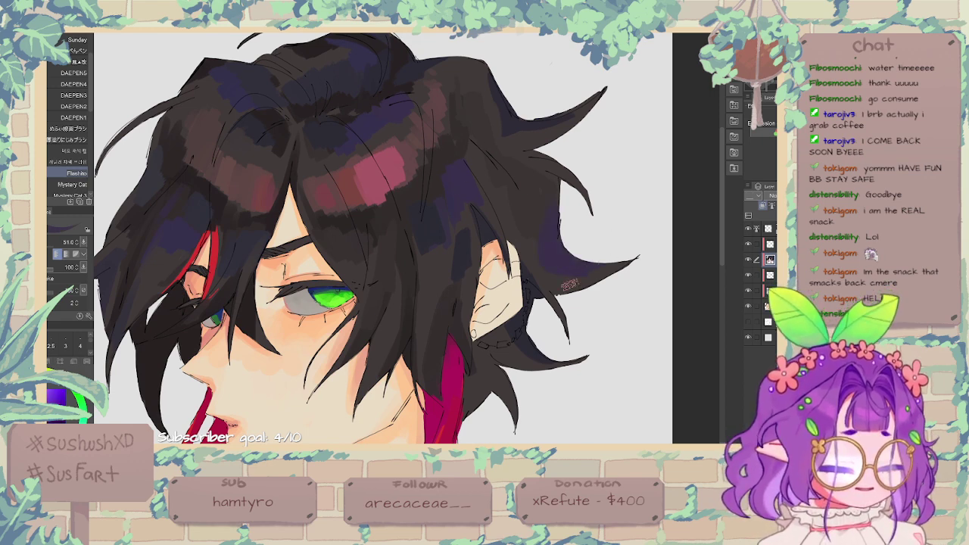
pyautogui.keyDown('alt'); pyautogui.click(564, 285); pyautogui.keyUp('alt')
pyautogui.moveTo(549, 311); pyautogui.dragTo(564, 296)
# Step: Rework the reddish highlight on both sides of the parting with colours sampled from the hair
pyautogui.keyDown('alt'); pyautogui.click(374, 164); pyautogui.keyUp('alt')
pyautogui.moveTo(366, 156); pyautogui.dragTo(373, 185)
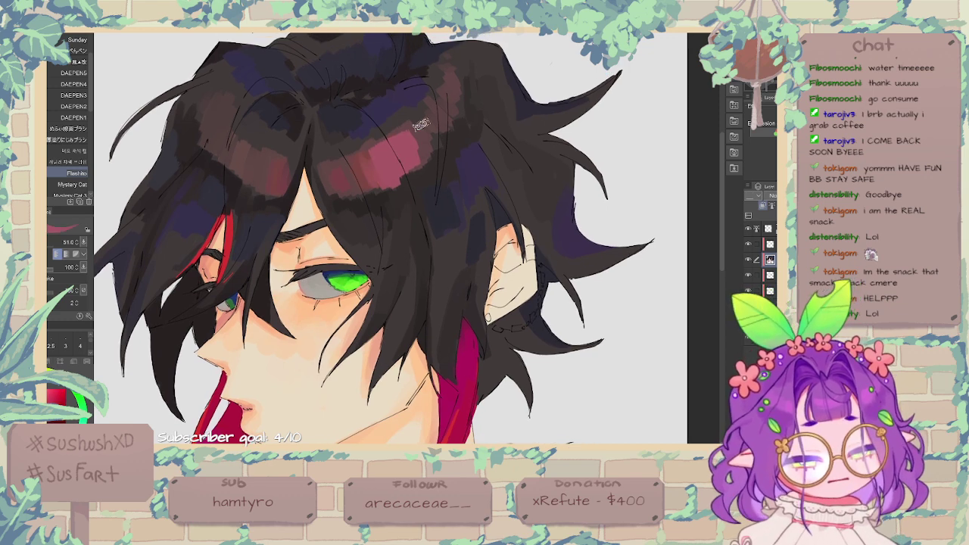
pyautogui.moveTo(415, 129)
pyautogui.mouseDown()
pyautogui.moveTo(421, 153)
pyautogui.moveTo(431, 142)
pyautogui.moveTo(421, 157)
pyautogui.mouseUp()
pyautogui.keyDown('alt'); pyautogui.click(449, 74); pyautogui.keyUp('alt')
pyautogui.keyDown('alt'); pyautogui.click(282, 173); pyautogui.keyUp('alt')
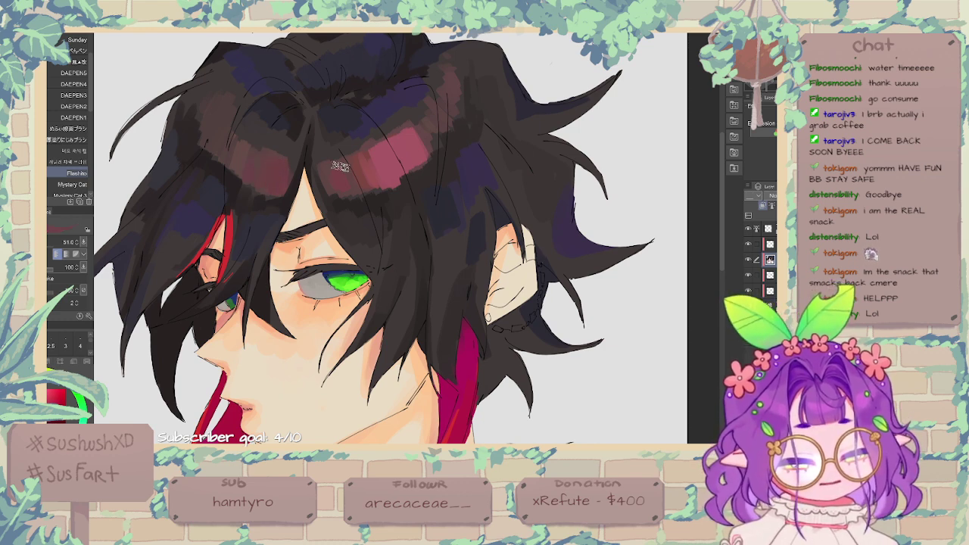
# Step: Blend the outer near-side end of the reddish highlight band into the dark hair with a sampled tone
pyautogui.keyDown('alt'); pyautogui.click(460, 130); pyautogui.keyUp('alt')
pyautogui.moveTo(446, 122); pyautogui.dragTo(439, 174)
pyautogui.moveTo(452, 103); pyautogui.dragTo(443, 150)
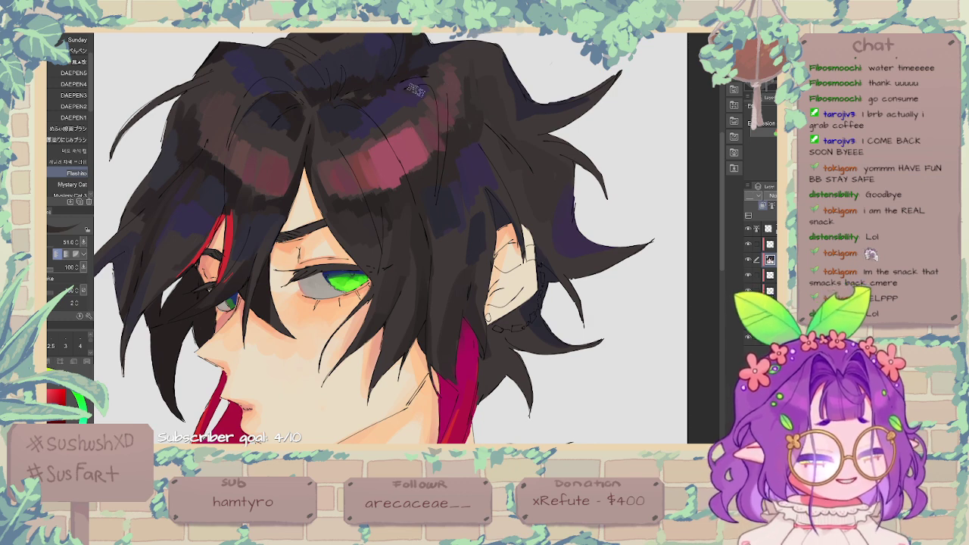
# Step: Paint thin dark strands fanning out from the parting over the crown with a brush size of 21.1
pyautogui.moveTo(417, 89); pyautogui.dragTo(428, 158)
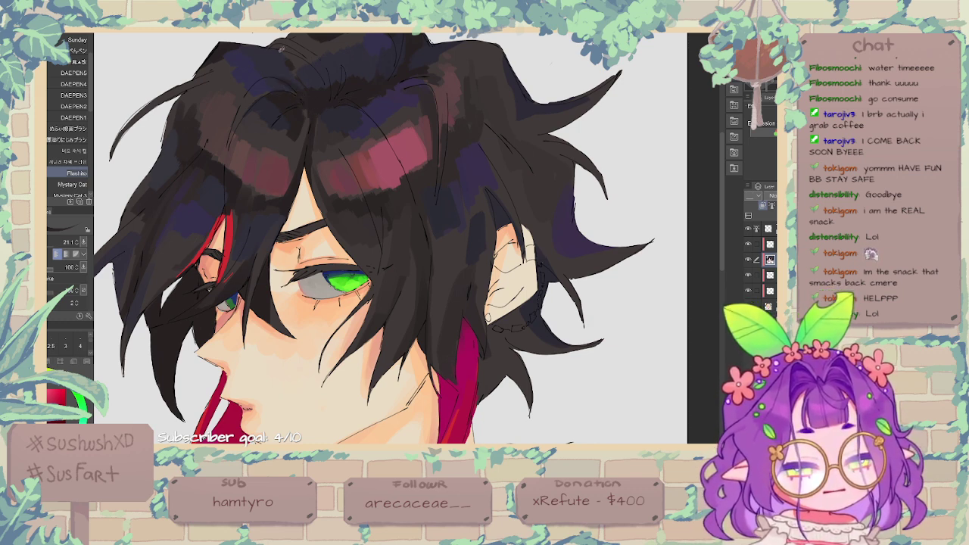
pyautogui.moveTo(281, 50); pyautogui.dragTo(328, 83)
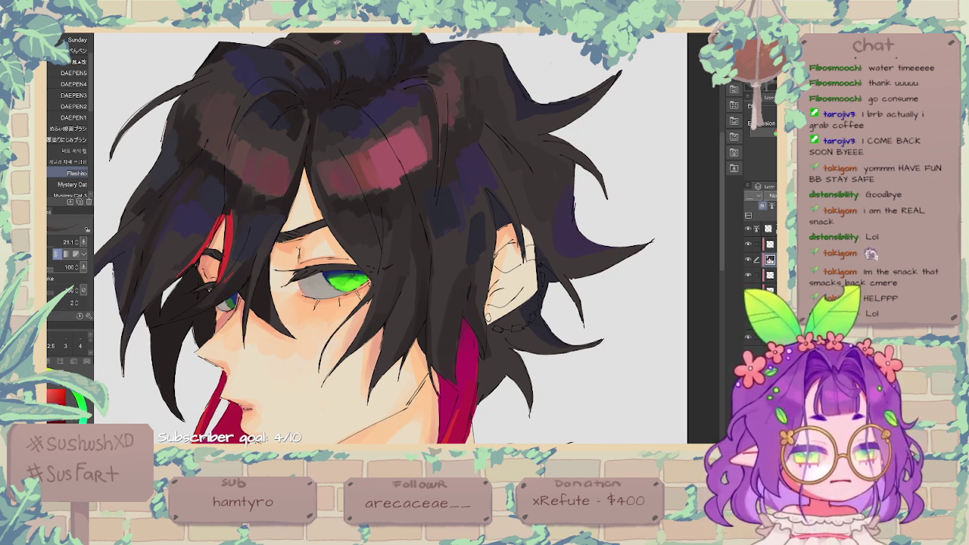
pyautogui.moveTo(394, 133); pyautogui.dragTo(433, 194)
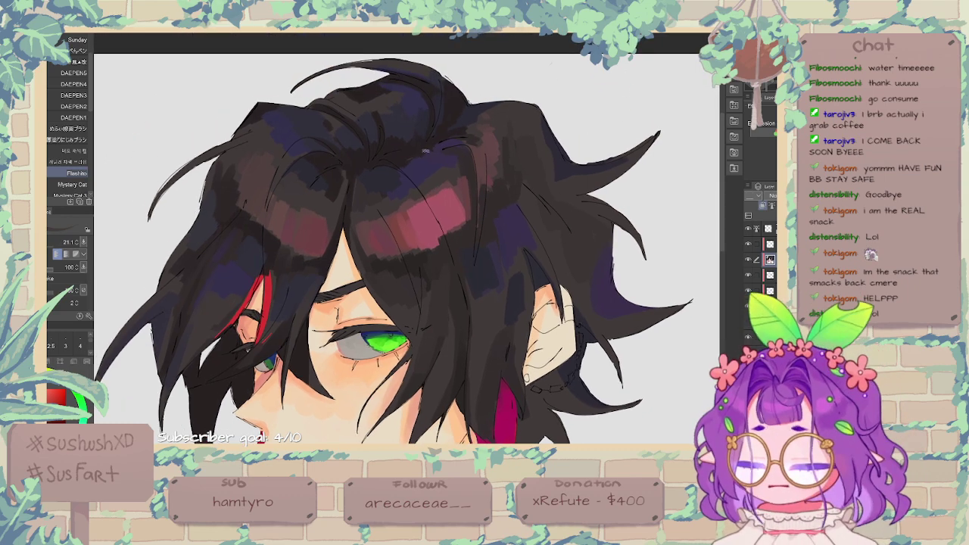
# Step: Paint fine dark and blue strands over the far-side highlight and fringe with the canvas rotated, then restore the upright view
pyautogui.press('-')
pyautogui.press('-')
pyautogui.press('-')
pyautogui.press('-')
pyautogui.press('-')
pyautogui.press('-')
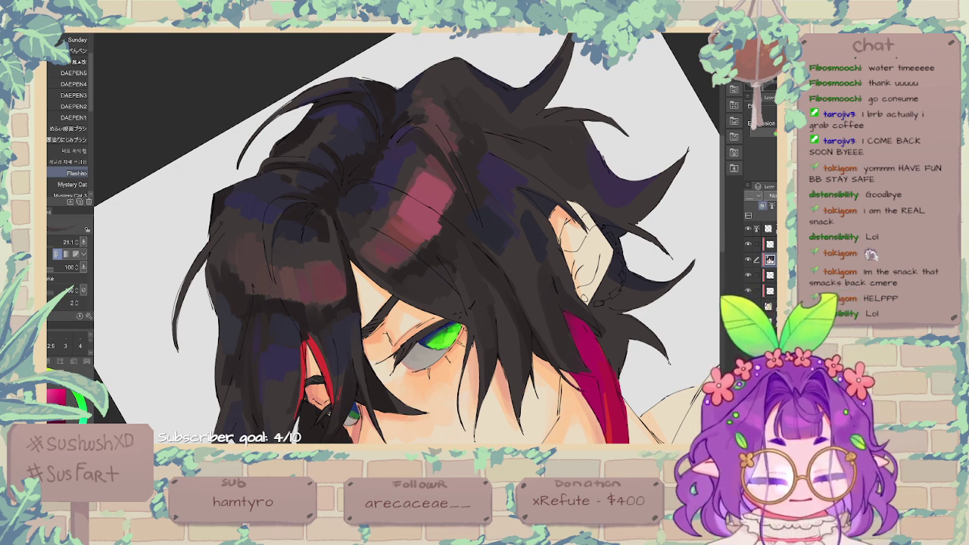
pyautogui.keyDown('alt'); pyautogui.click(276, 359); pyautogui.keyUp('alt')
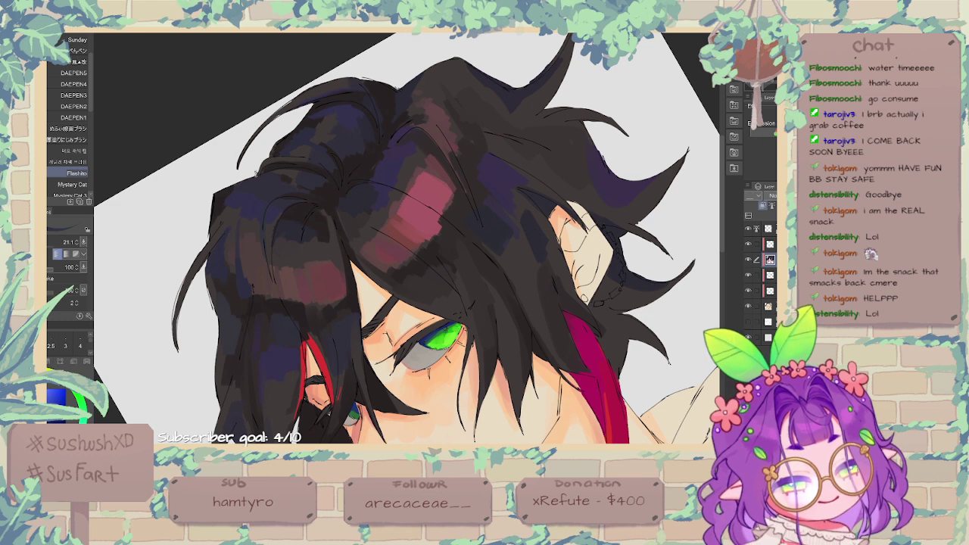
pyautogui.hotkey('ctrl', '@')
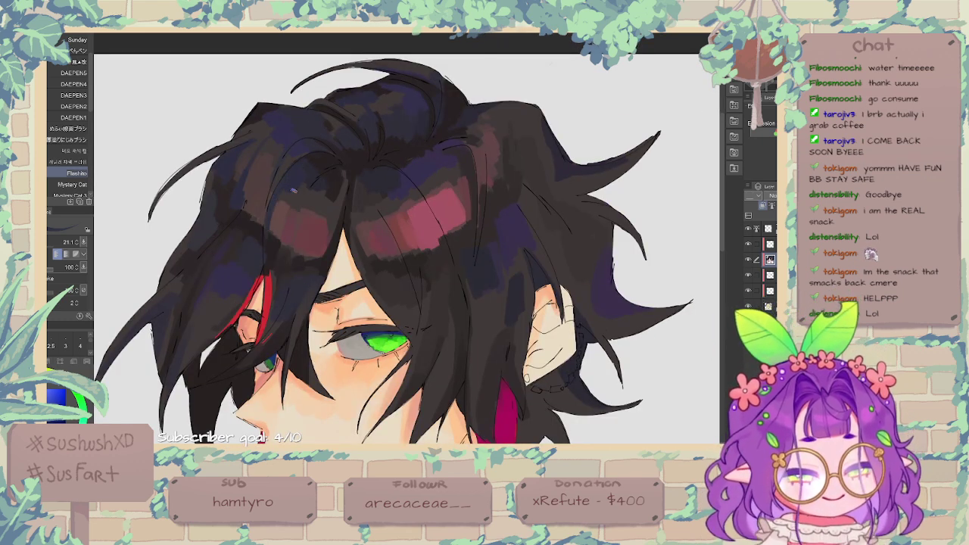
# Step: Paint fine dark strands from the parting down over the far-side highlight with a sampled dark hair colour
pyautogui.keyDown('alt'); pyautogui.click(333, 160); pyautogui.keyUp('alt')
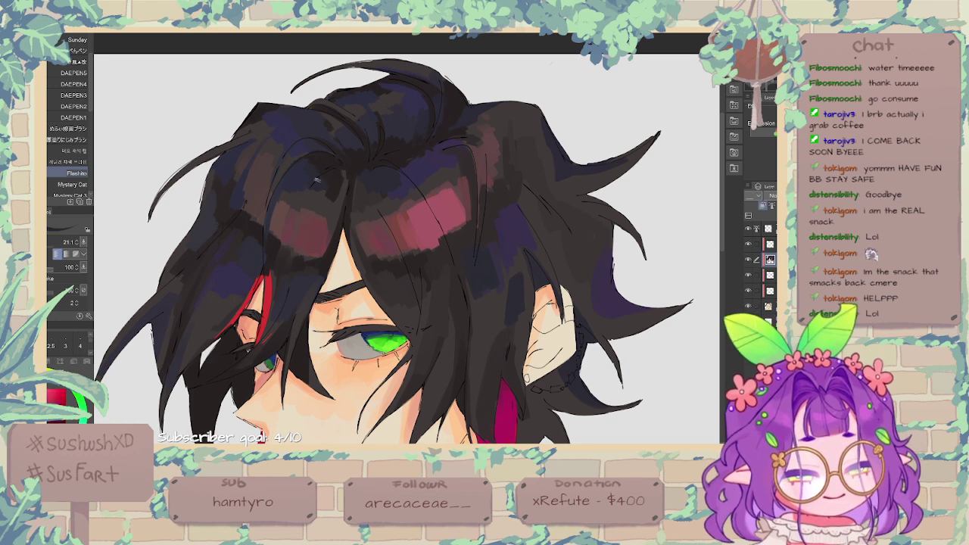
pyautogui.moveTo(292, 241); pyautogui.dragTo(308, 191)
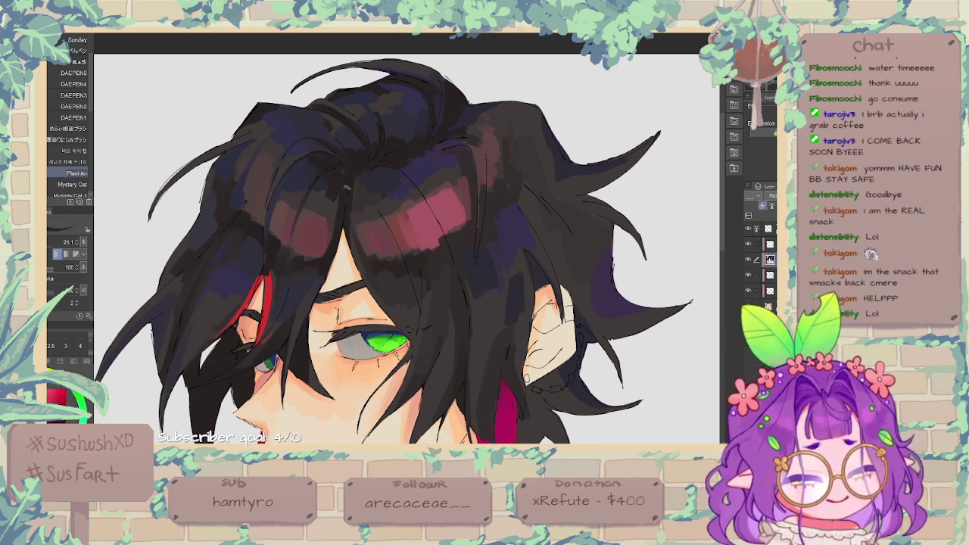
pyautogui.press('x')
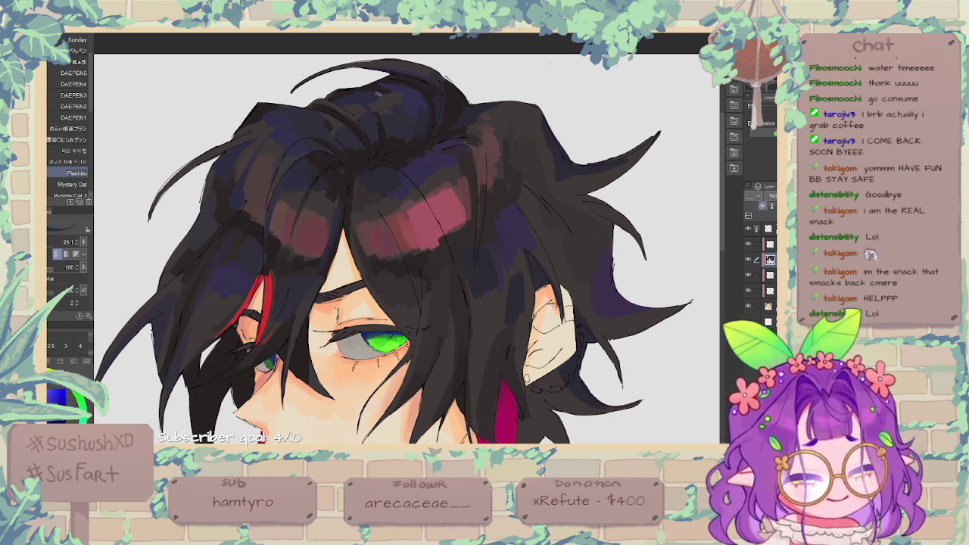
pyautogui.press('x')
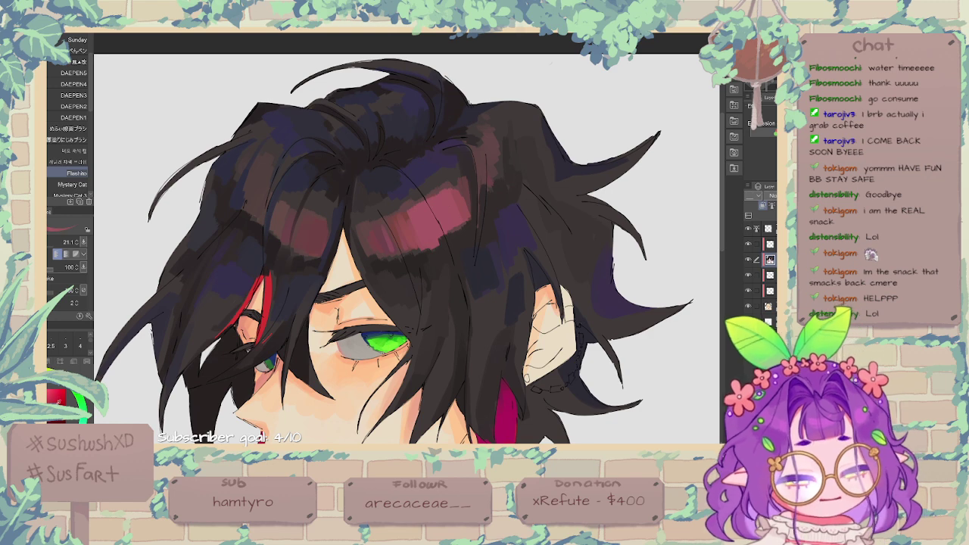
# Step: Add lighter pink streaks and soft uneven edges to the reddish highlights on both sides of the parting
pyautogui.moveTo(422, 225)
pyautogui.mouseDown()
pyautogui.moveTo(444, 228)
pyautogui.moveTo(438, 199)
pyautogui.moveTo(454, 189)
pyautogui.moveTo(455, 222)
pyautogui.mouseUp()
pyautogui.hotkey('ctrl', 'z')
pyautogui.hotkey('ctrl', 'z')
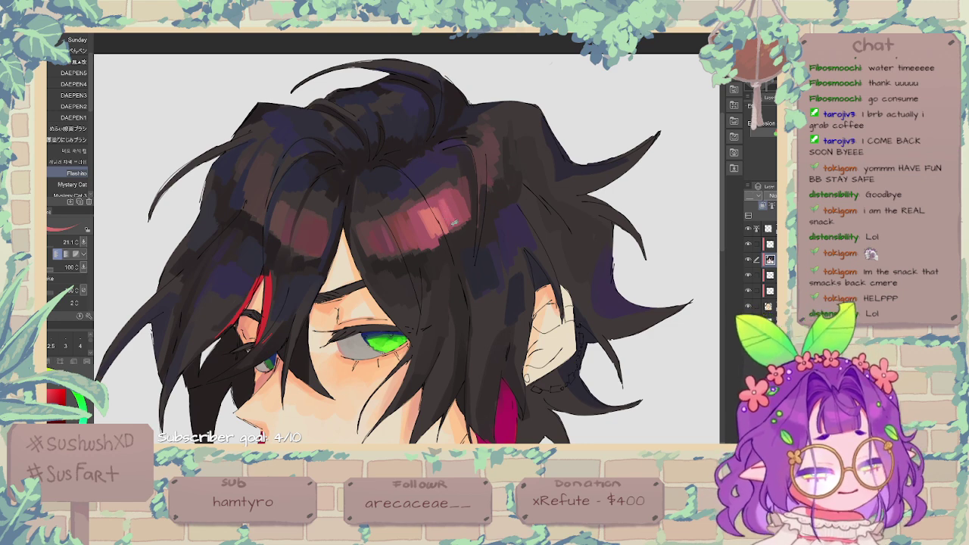
pyautogui.hotkey('ctrl', '0')
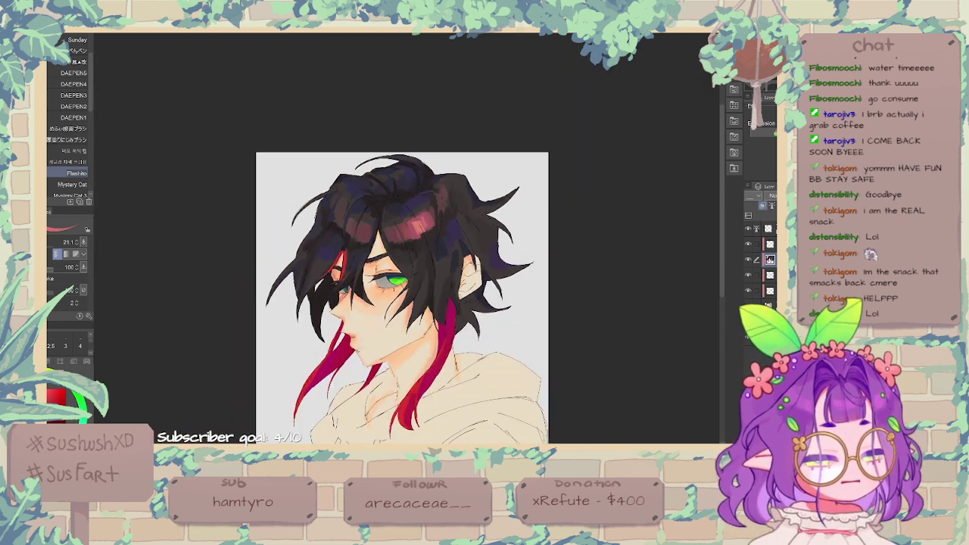
pyautogui.scroll(3, 405, 235)
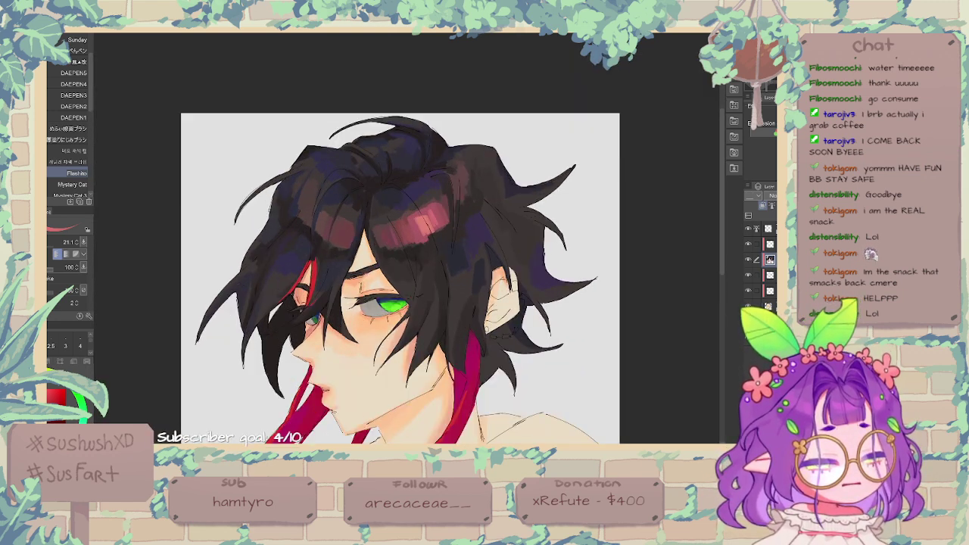
pyautogui.moveTo(398, 221)
pyautogui.mouseDown()
pyautogui.moveTo(374, 221)
pyautogui.moveTo(391, 259)
pyautogui.mouseUp()
pyautogui.keyDown('alt'); pyautogui.click(403, 265); pyautogui.keyUp('alt')
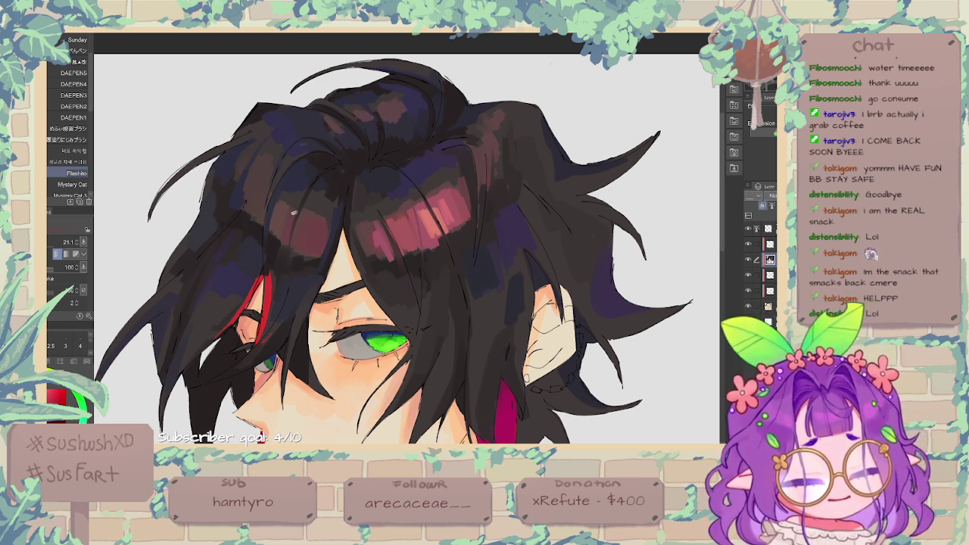
pyautogui.moveTo(324, 226)
pyautogui.mouseDown()
pyautogui.moveTo(317, 251)
pyautogui.moveTo(305, 250)
pyautogui.mouseUp()
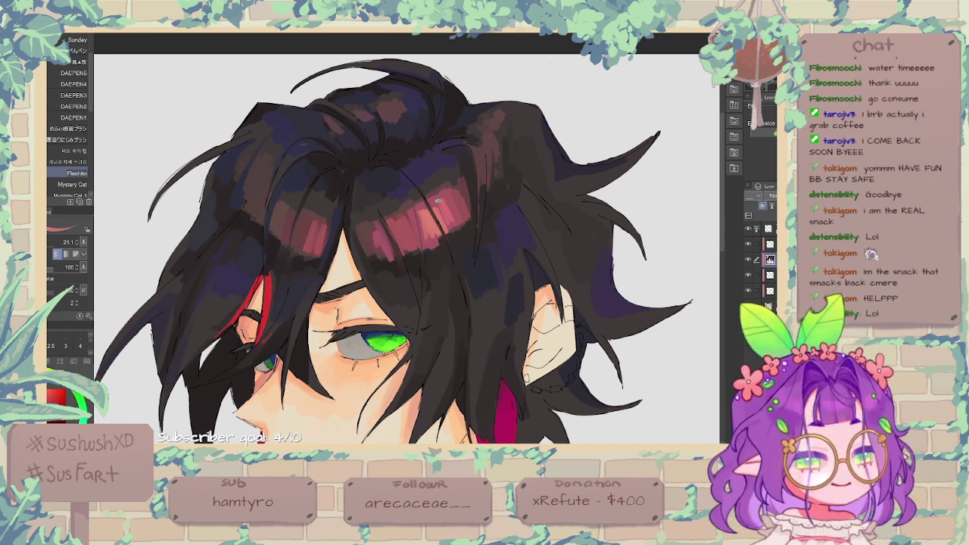
# Step: Lengthen the red fringe strand's lower end with sampled red and trim it with sampled dark and blue hair tones
pyautogui.moveTo(527, 168); pyautogui.dragTo(546, 86)
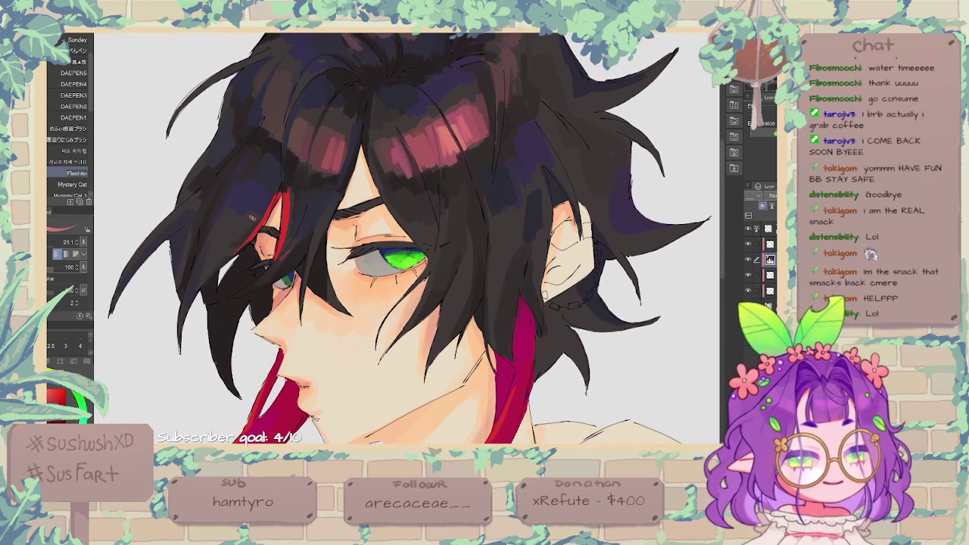
pyautogui.keyDown('alt'); pyautogui.click(273, 205); pyautogui.keyUp('alt')
pyautogui.moveTo(253, 232); pyautogui.dragTo(206, 281)
pyautogui.keyDown('alt'); pyautogui.click(233, 238); pyautogui.keyUp('alt')
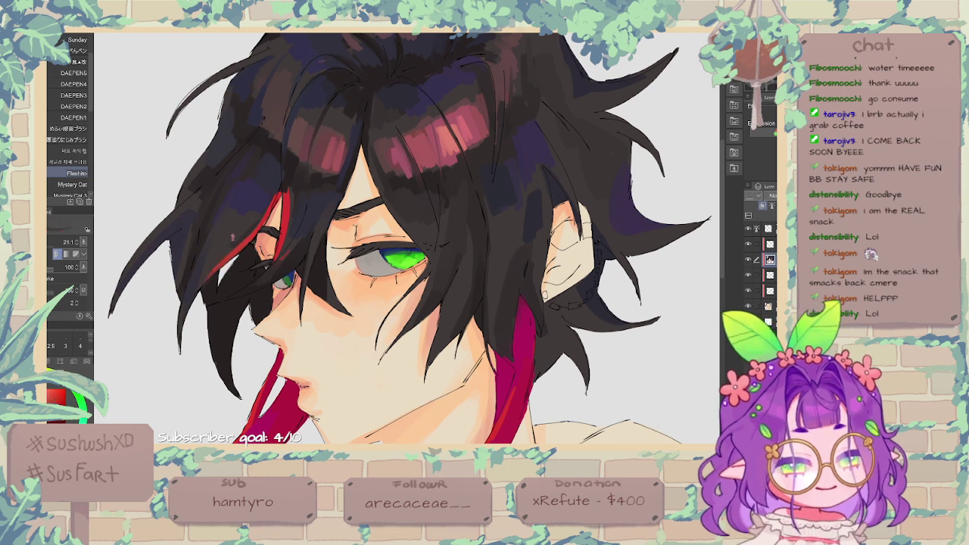
pyautogui.keyDown('alt'); pyautogui.click(250, 200); pyautogui.keyUp('alt')
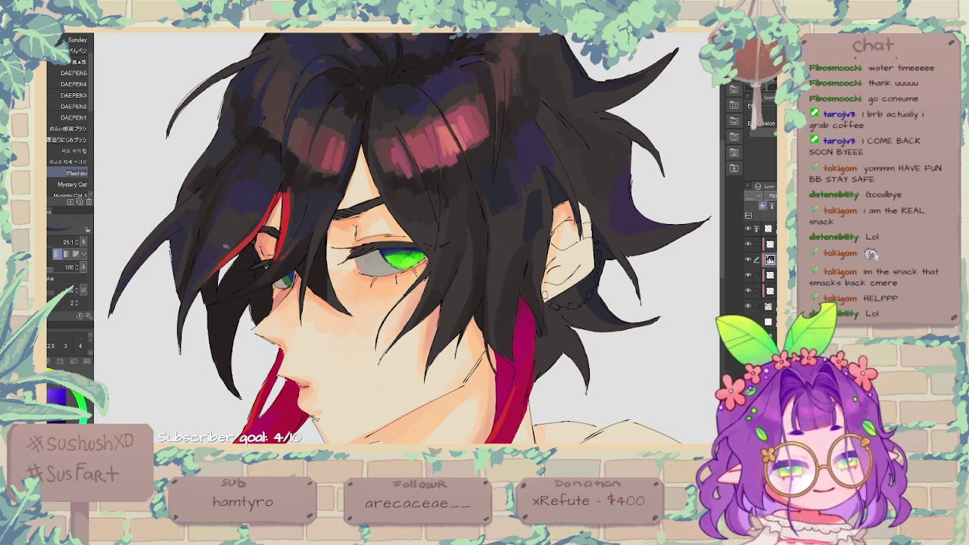
pyautogui.moveTo(349, 279); pyautogui.dragTo(354, 239)
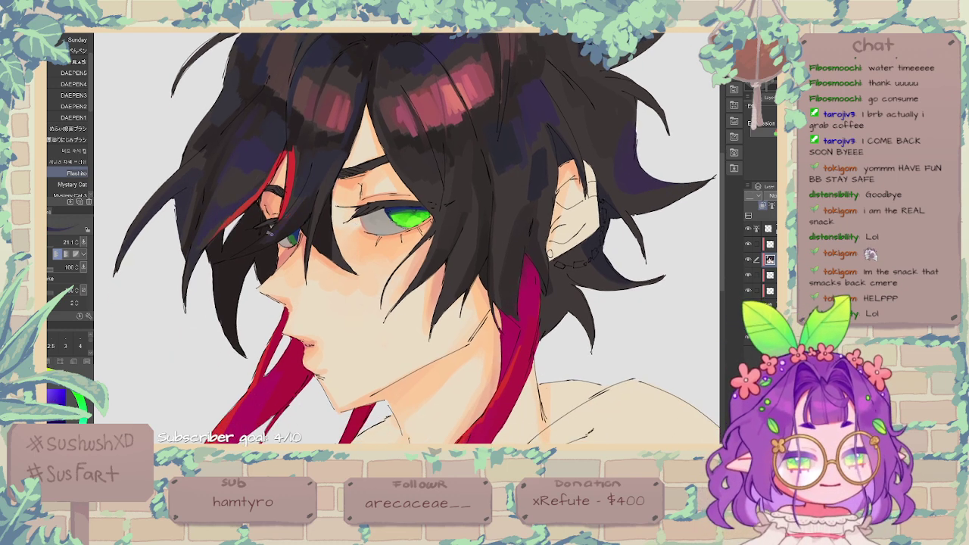
pyautogui.moveTo(265, 235); pyautogui.dragTo(246, 249)
# Step: Extend the red fringe strand upward toward the far-side highlight with red sampled from the strand
pyautogui.keyDown('alt'); pyautogui.click(291, 184); pyautogui.keyUp('alt')
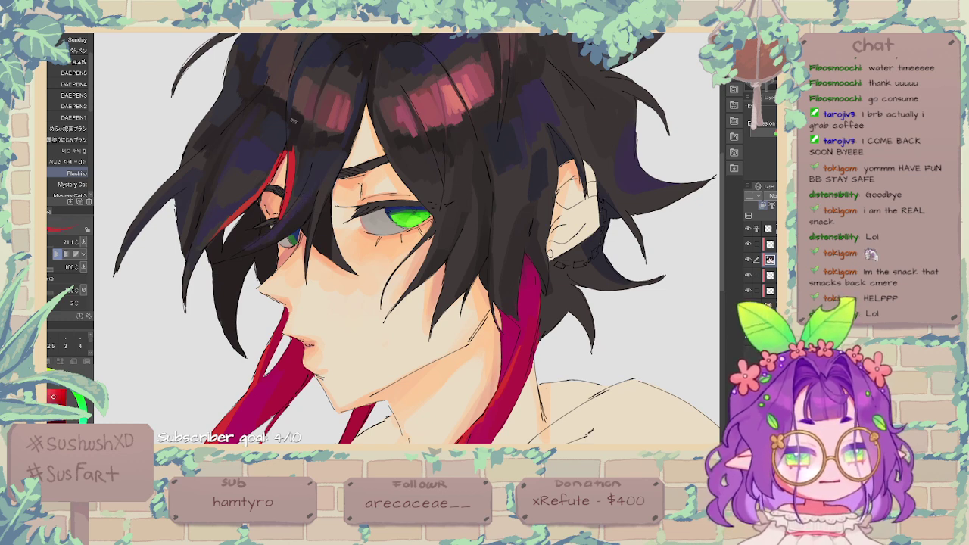
pyautogui.moveTo(293, 121); pyautogui.dragTo(293, 170)
pyautogui.moveTo(291, 124); pyautogui.dragTo(291, 169)
# Step: Fill the magenta hair between the neck and the near-side red lock with deep blue
pyautogui.scroll(-3, 277, 137)
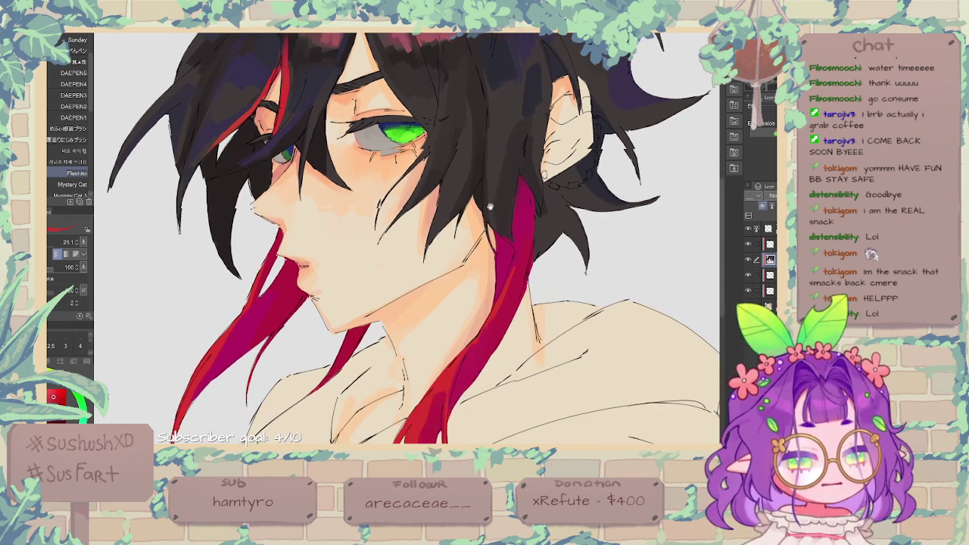
pyautogui.keyDown('alt'); pyautogui.click(504, 192); pyautogui.keyUp('alt')
pyautogui.keyDown('alt'); pyautogui.click(526, 144); pyautogui.keyUp('alt')
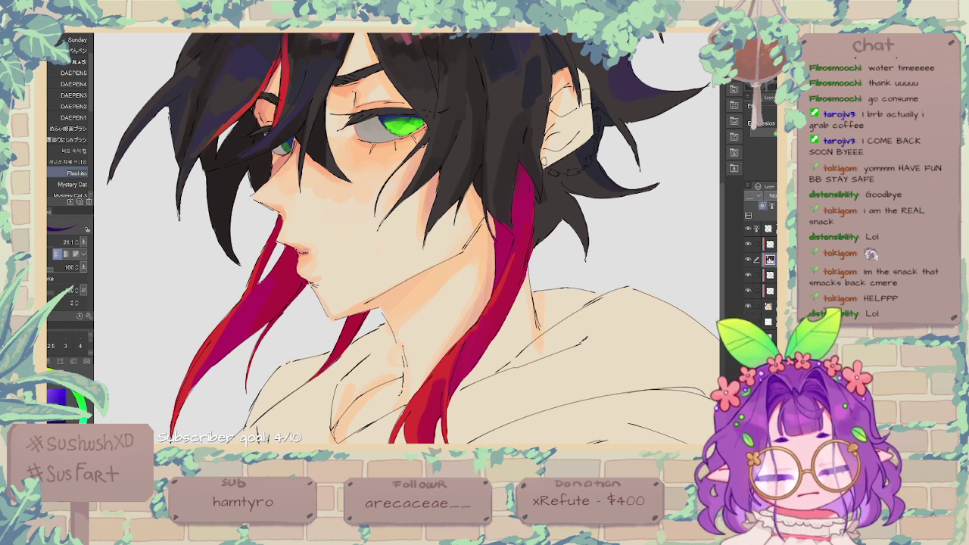
pyautogui.moveTo(494, 217)
pyautogui.mouseDown()
pyautogui.moveTo(496, 274)
pyautogui.moveTo(507, 246)
pyautogui.mouseUp()
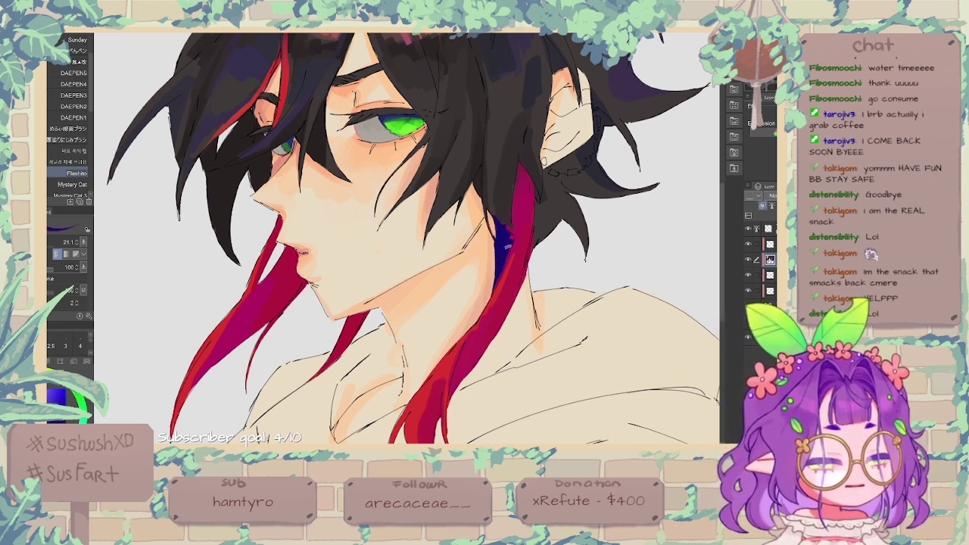
pyautogui.press('x')
pyautogui.press('x')
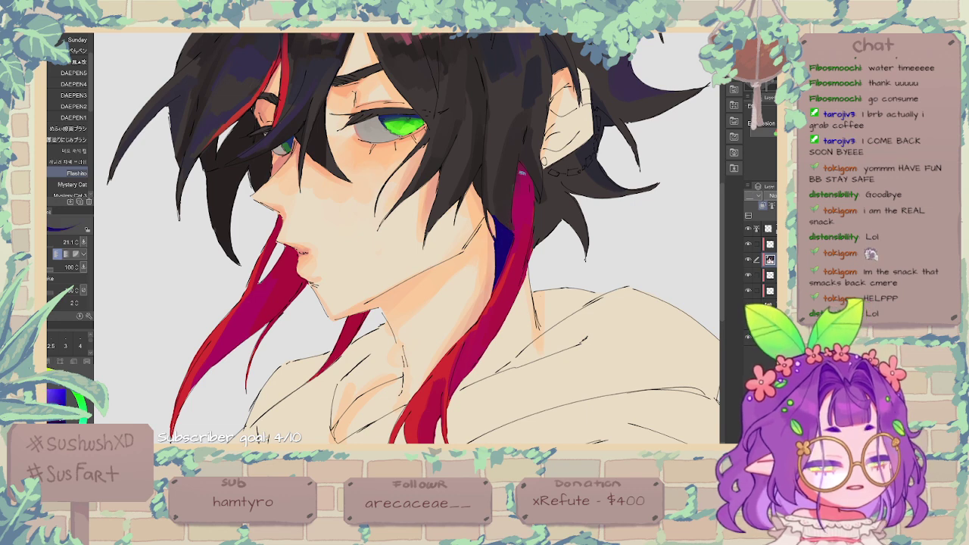
# Step: Shade the upper end of the near-side red lock with deep blue, blending into the red with purple
pyautogui.moveTo(520, 164)
pyautogui.mouseDown()
pyautogui.moveTo(516, 194)
pyautogui.moveTo(519, 166)
pyautogui.moveTo(530, 197)
pyautogui.moveTo(527, 158)
pyautogui.moveTo(515, 201)
pyautogui.moveTo(524, 171)
pyautogui.moveTo(529, 216)
pyautogui.moveTo(516, 199)
pyautogui.moveTo(519, 236)
pyautogui.moveTo(531, 182)
pyautogui.mouseUp()
pyautogui.keyDown('alt'); pyautogui.click(526, 186); pyautogui.keyUp('alt')
pyautogui.keyDown('alt'); pyautogui.click(520, 232); pyautogui.keyUp('alt')
pyautogui.moveTo(532, 213)
pyautogui.mouseDown()
pyautogui.moveTo(531, 183)
pyautogui.moveTo(516, 224)
pyautogui.moveTo(529, 182)
pyautogui.mouseUp()
pyautogui.keyDown('alt'); pyautogui.click(523, 191); pyautogui.keyUp('alt')
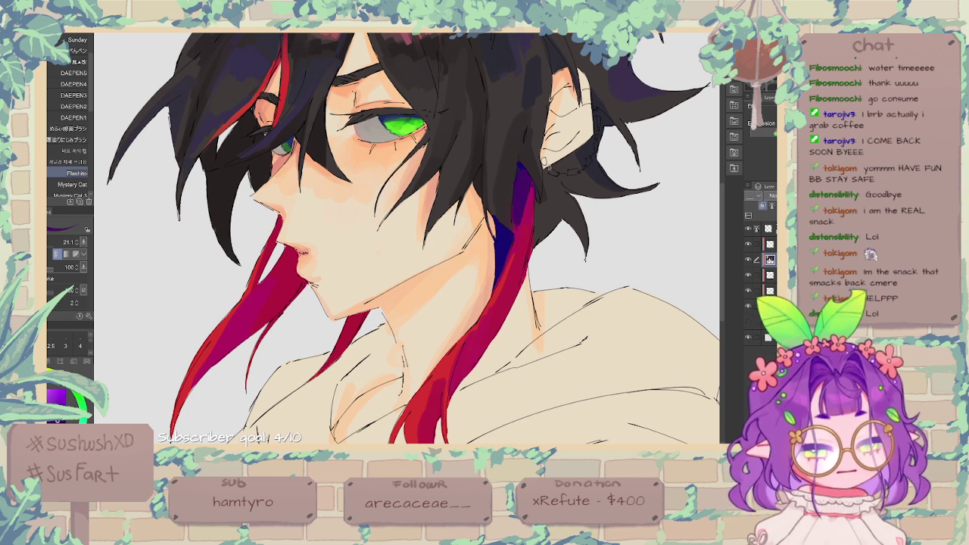
# Step: Paint sampled deep blue onto the back hair below the ear and the inner locks beside the far cheek
pyautogui.keyDown('alt'); pyautogui.click(521, 169); pyautogui.keyUp('alt')
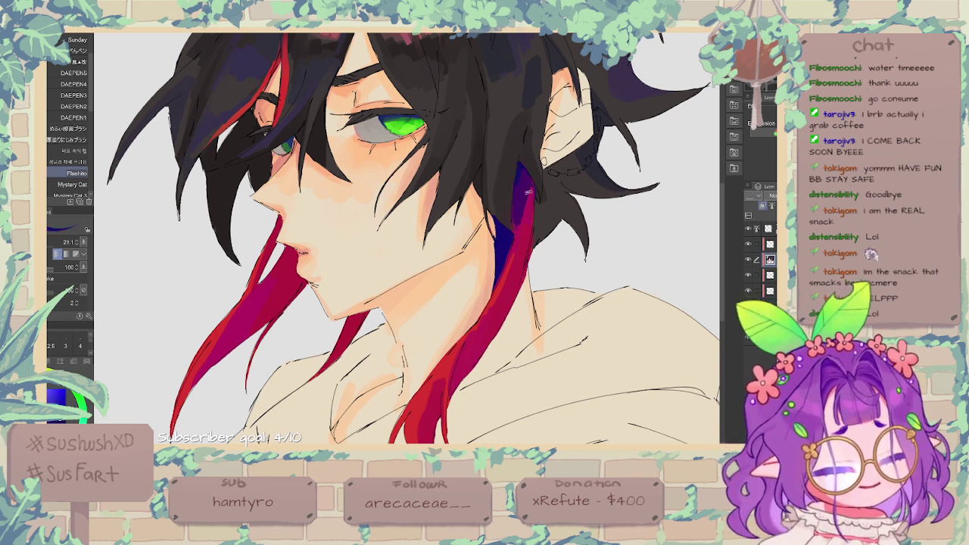
pyautogui.moveTo(534, 206)
pyautogui.mouseDown()
pyautogui.moveTo(539, 247)
pyautogui.moveTo(540, 234)
pyautogui.moveTo(549, 241)
pyautogui.moveTo(542, 206)
pyautogui.moveTo(558, 221)
pyautogui.mouseUp()
pyautogui.moveTo(559, 173); pyautogui.dragTo(579, 193)
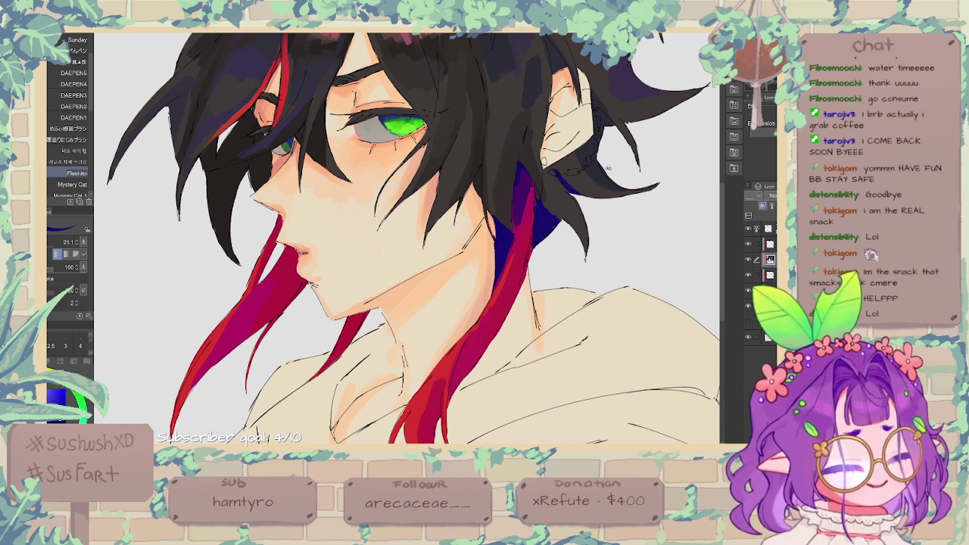
pyautogui.moveTo(477, 134); pyautogui.dragTo(487, 218)
pyautogui.moveTo(264, 273); pyautogui.dragTo(280, 246)
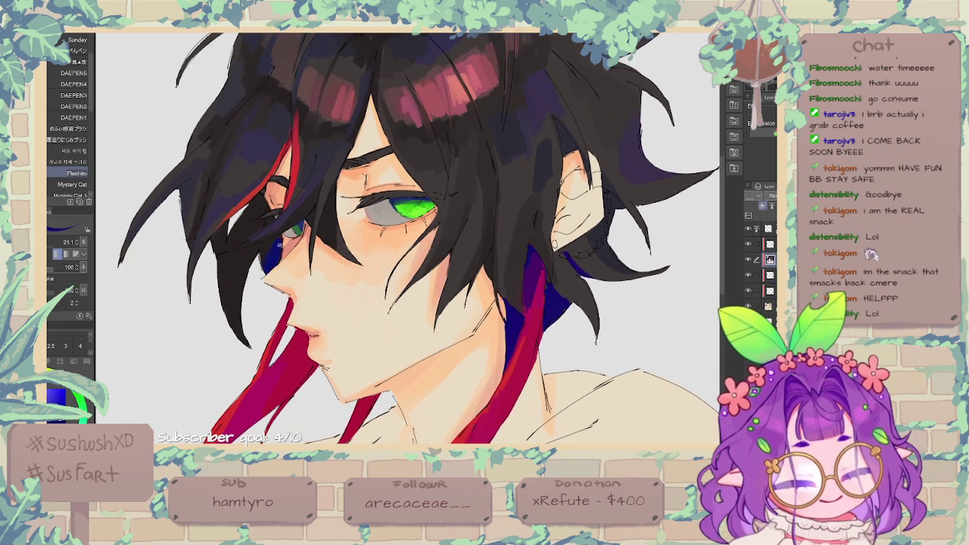
pyautogui.moveTo(247, 316); pyautogui.dragTo(253, 302)
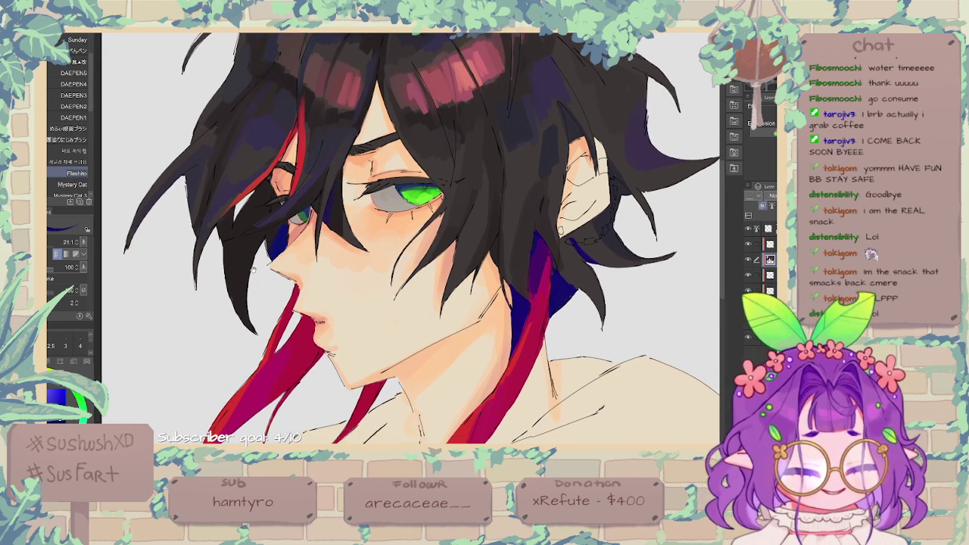
pyautogui.moveTo(247, 263)
pyautogui.mouseDown()
pyautogui.moveTo(244, 310)
pyautogui.moveTo(256, 252)
pyautogui.moveTo(248, 320)
pyautogui.moveTo(232, 244)
pyautogui.mouseUp()
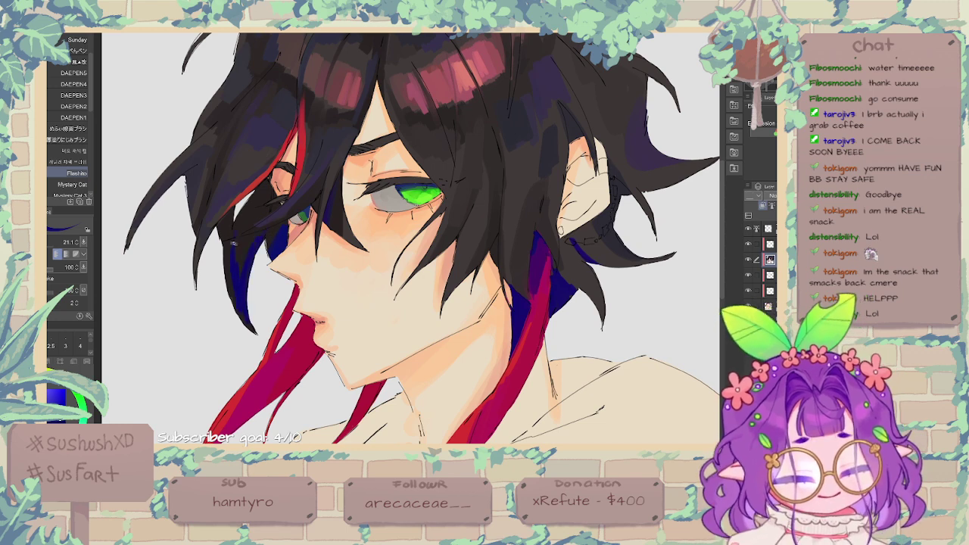
# Step: Paint deep blue over the upper inner part of the far-side red lock with a brush size of 35.8
pyautogui.moveTo(380, 230); pyautogui.dragTo(402, 129)
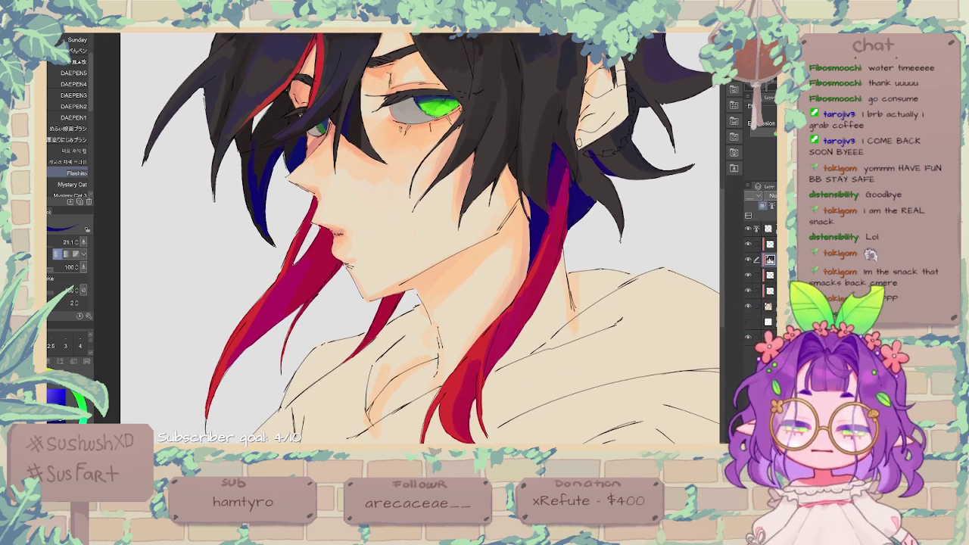
pyautogui.press(']')
pyautogui.moveTo(318, 195)
pyautogui.mouseDown()
pyautogui.moveTo(304, 228)
pyautogui.moveTo(326, 243)
pyautogui.moveTo(304, 304)
pyautogui.mouseUp()
pyautogui.moveTo(319, 231); pyautogui.dragTo(309, 281)
pyautogui.moveTo(328, 236); pyautogui.dragTo(304, 303)
pyautogui.moveTo(336, 256); pyautogui.dragTo(328, 285)
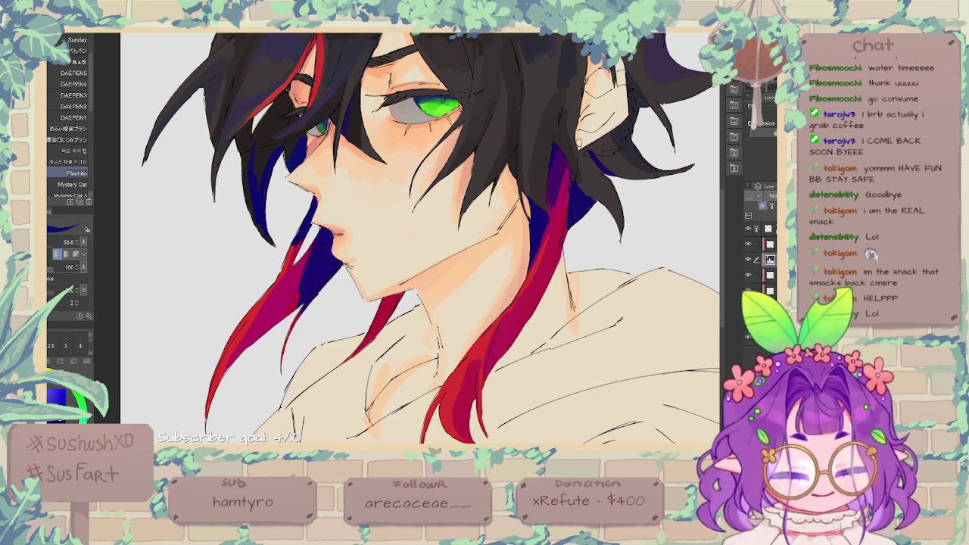
# Step: Paint dark teal on the far-side lock, the back hair below the ear and the small lock under the jaw
pyautogui.click(76, 438)
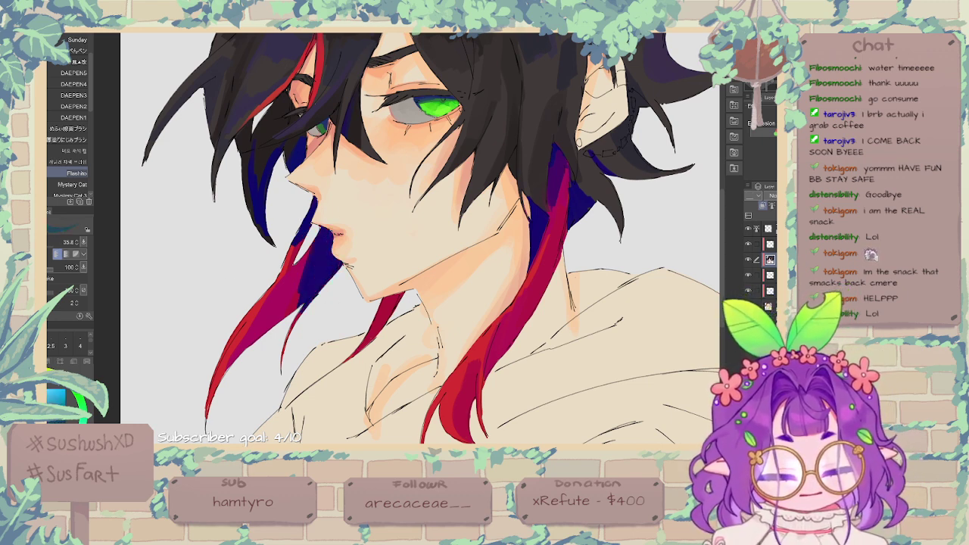
pyautogui.moveTo(319, 234)
pyautogui.mouseDown()
pyautogui.moveTo(286, 329)
pyautogui.moveTo(288, 302)
pyautogui.moveTo(256, 340)
pyautogui.mouseUp()
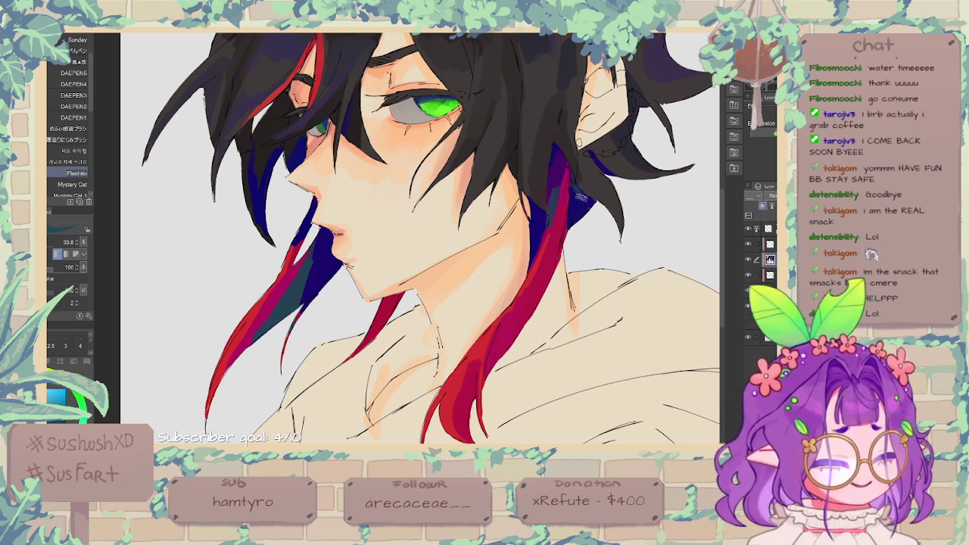
pyautogui.moveTo(582, 198); pyautogui.dragTo(594, 201)
pyautogui.moveTo(398, 292); pyautogui.dragTo(375, 325)
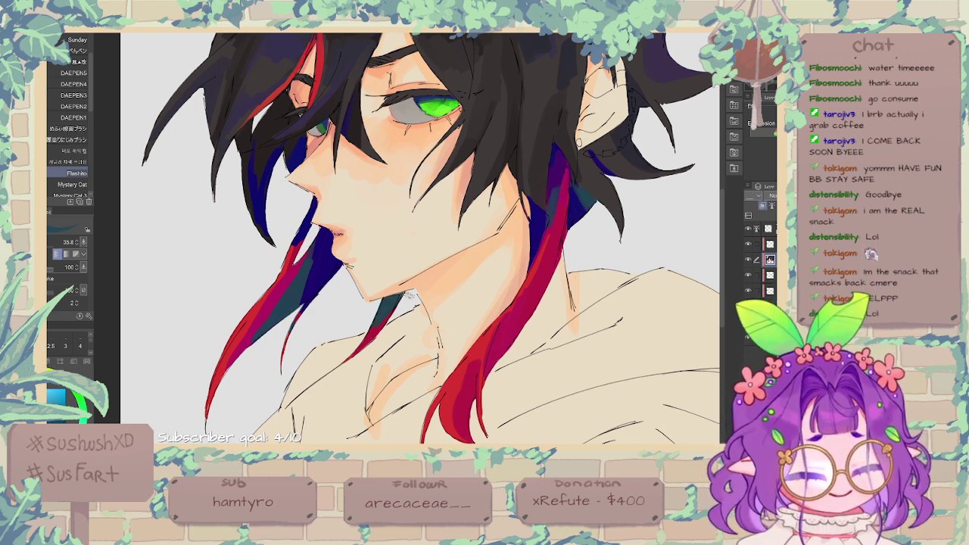
pyautogui.moveTo(312, 271); pyautogui.dragTo(293, 304)
# Step: Refine the far-side lock's inner edge and tip with sampled deep blue, and blend magenta into its red part
pyautogui.keyDown('alt'); pyautogui.click(311, 269); pyautogui.keyUp('alt')
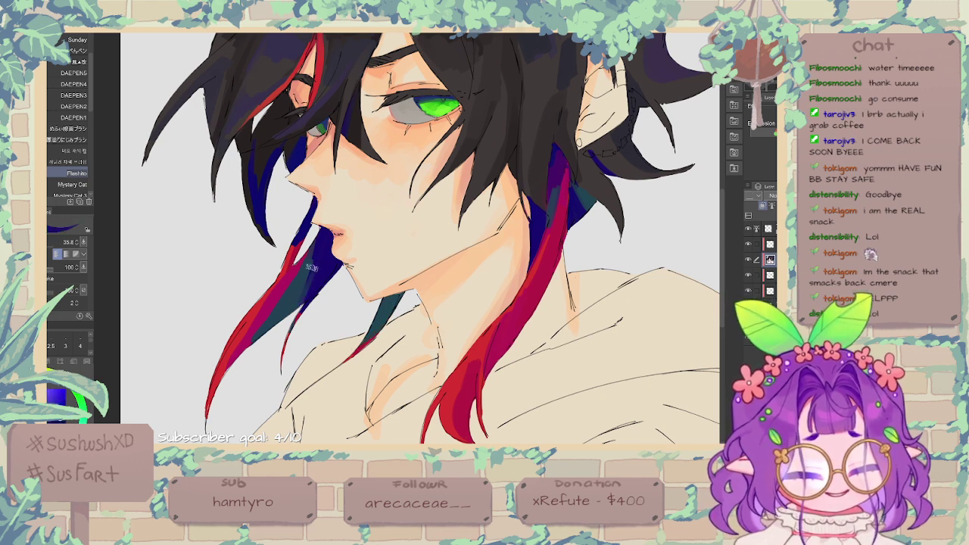
pyautogui.moveTo(311, 271)
pyautogui.mouseDown()
pyautogui.moveTo(286, 320)
pyautogui.moveTo(206, 418)
pyautogui.mouseUp()
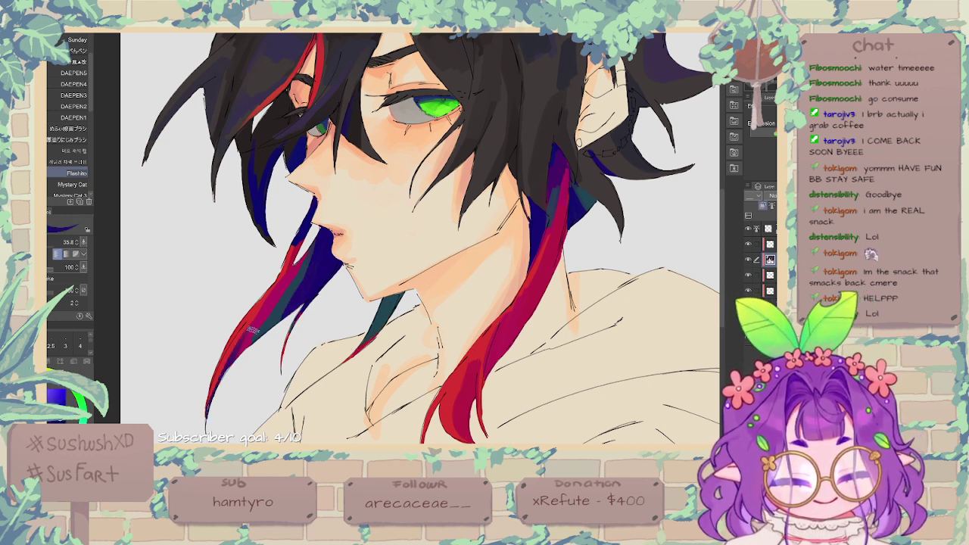
pyautogui.keyDown('alt'); pyautogui.click(261, 312); pyautogui.keyUp('alt')
pyautogui.moveTo(259, 312)
pyautogui.mouseDown()
pyautogui.moveTo(219, 392)
pyautogui.moveTo(262, 304)
pyautogui.mouseUp()
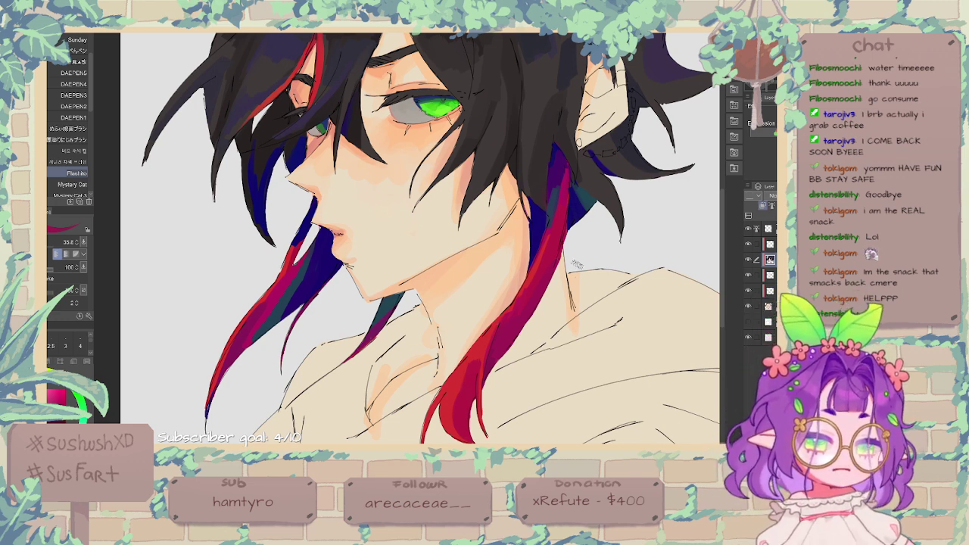
# Step: Shade the near-side lock down to its tips with red and magenta tones sampled from it
pyautogui.keyDown('alt'); pyautogui.click(535, 278); pyautogui.keyUp('alt')
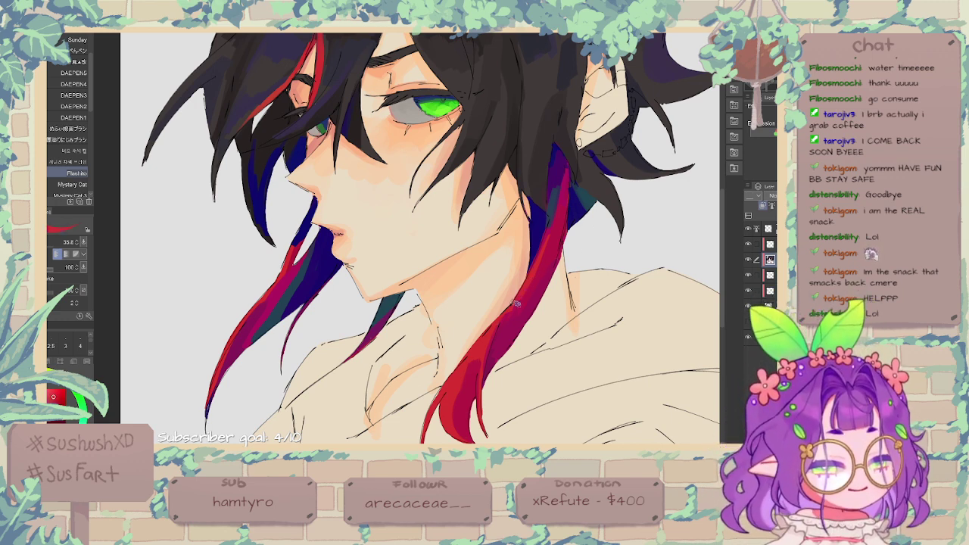
pyautogui.keyDown('alt'); pyautogui.click(513, 315); pyautogui.keyUp('alt')
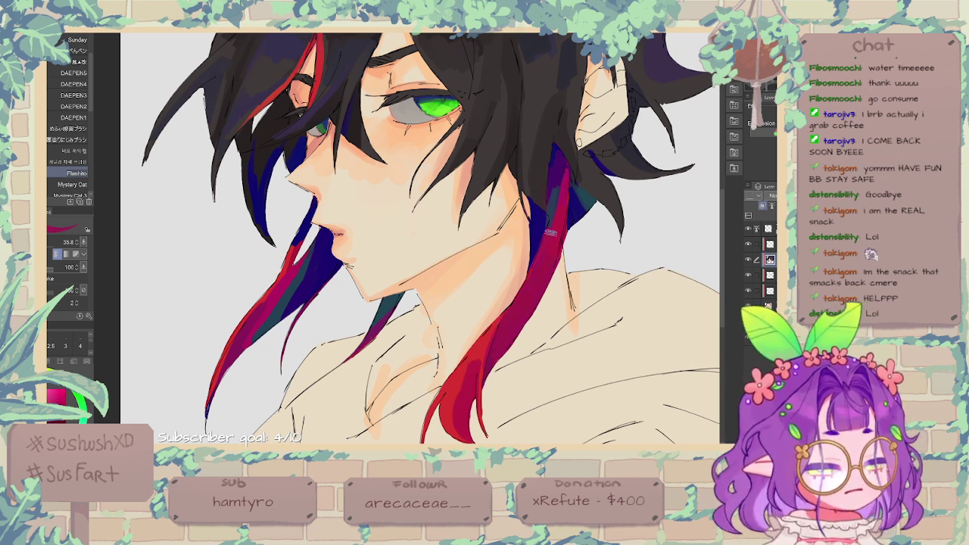
pyautogui.moveTo(605, 203); pyautogui.dragTo(565, 141)
pyautogui.keyDown('alt'); pyautogui.click(442, 290); pyautogui.keyUp('alt')
pyautogui.moveTo(442, 295); pyautogui.dragTo(452, 268)
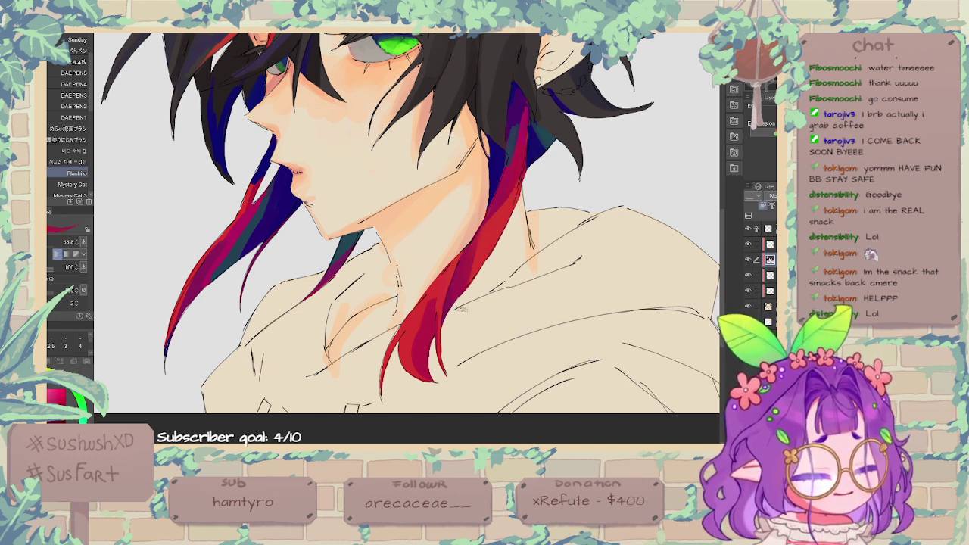
# Step: Blend sampled deep blue and violet into the near-side lock's upper part and sampled teal strokes along the far-side lock
pyautogui.keyDown('alt'); pyautogui.click(514, 137); pyautogui.keyUp('alt')
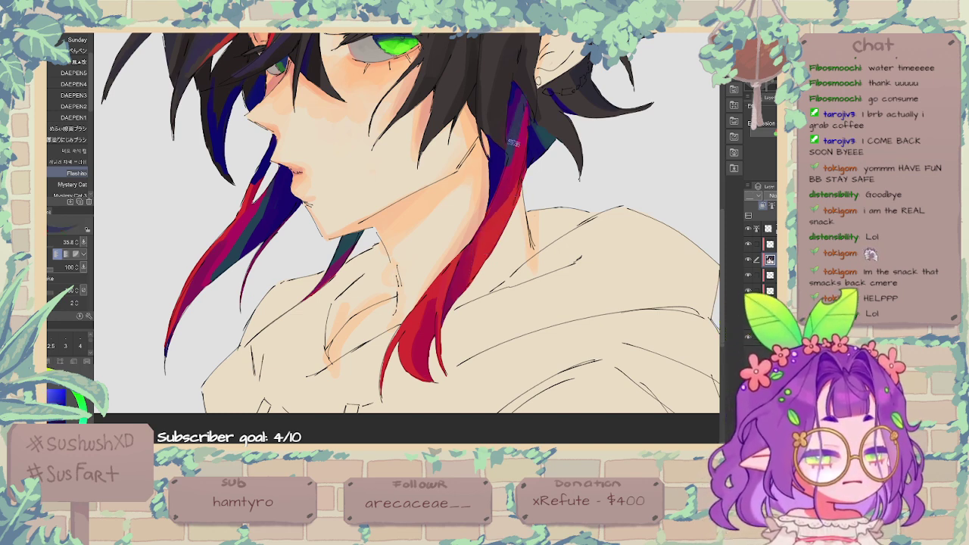
pyautogui.keyDown('alt'); pyautogui.click(518, 154); pyautogui.keyUp('alt')
pyautogui.keyDown('alt'); pyautogui.click(499, 160); pyautogui.keyUp('alt')
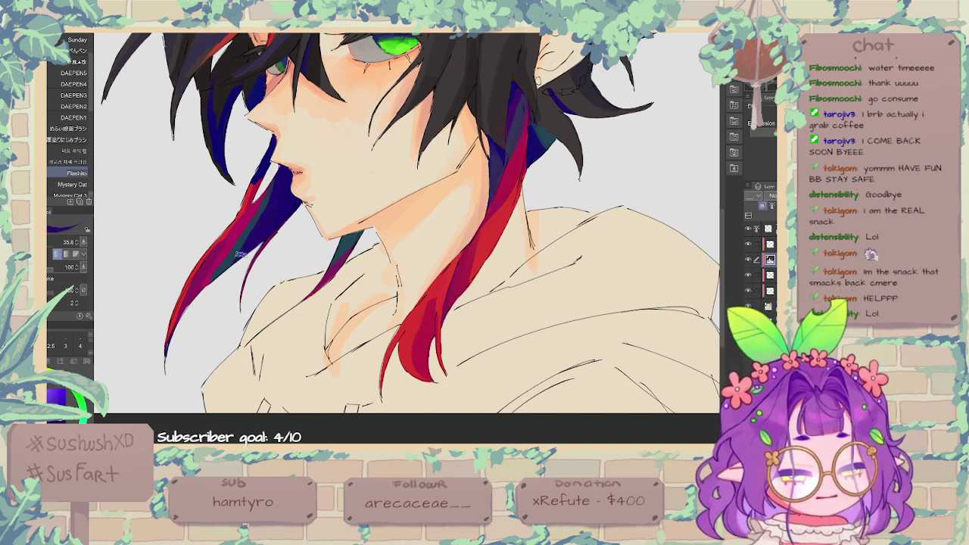
pyautogui.keyDown('alt'); pyautogui.click(241, 252); pyautogui.keyUp('alt')
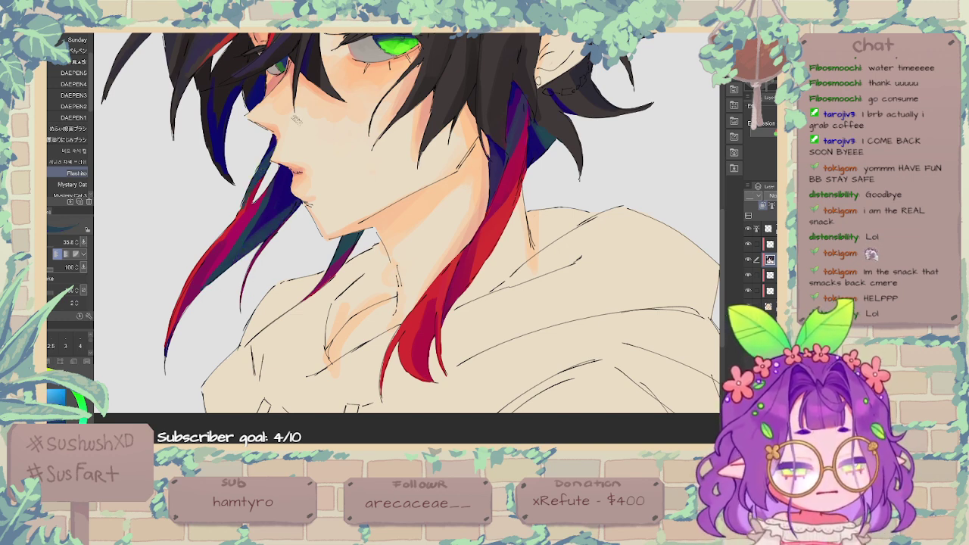
pyautogui.keyDown('alt'); pyautogui.click(216, 91); pyautogui.keyUp('alt')
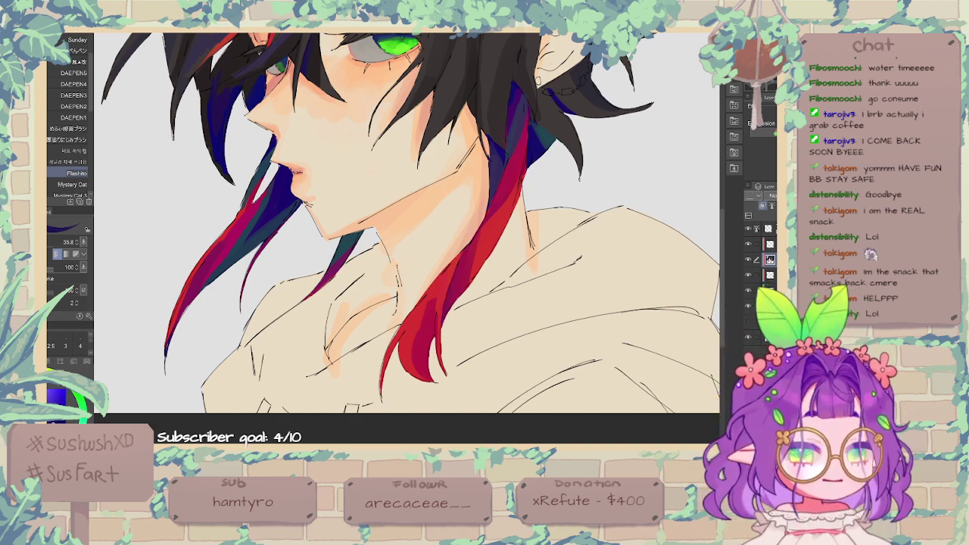
# Step: Streak sampled magenta through the near-side lock's upper half and refine the far-side lock with deep blue strokes
pyautogui.scroll(3, 407, 238)
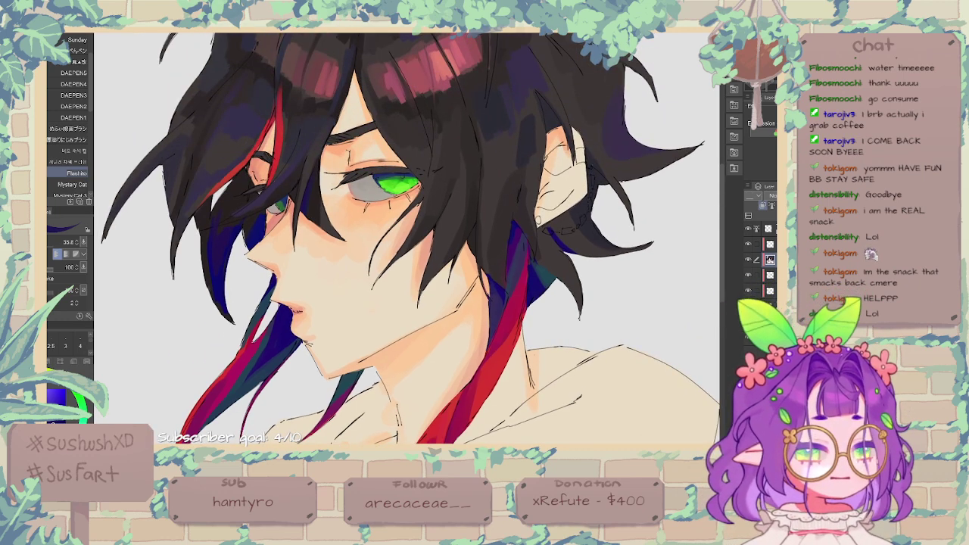
pyautogui.scroll(-5, 405, 238)
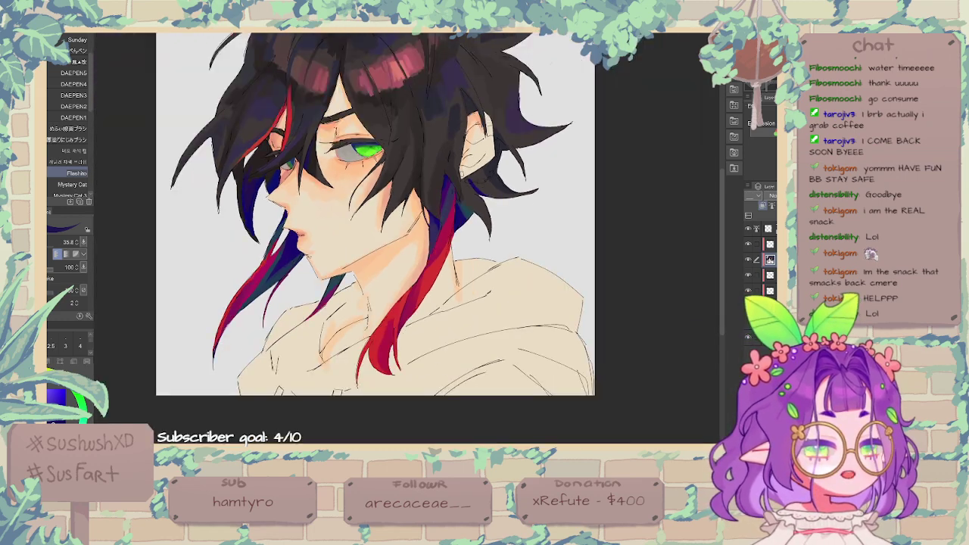
pyautogui.hotkey('ctrl', '-')
pyautogui.hotkey('ctrl', '+')
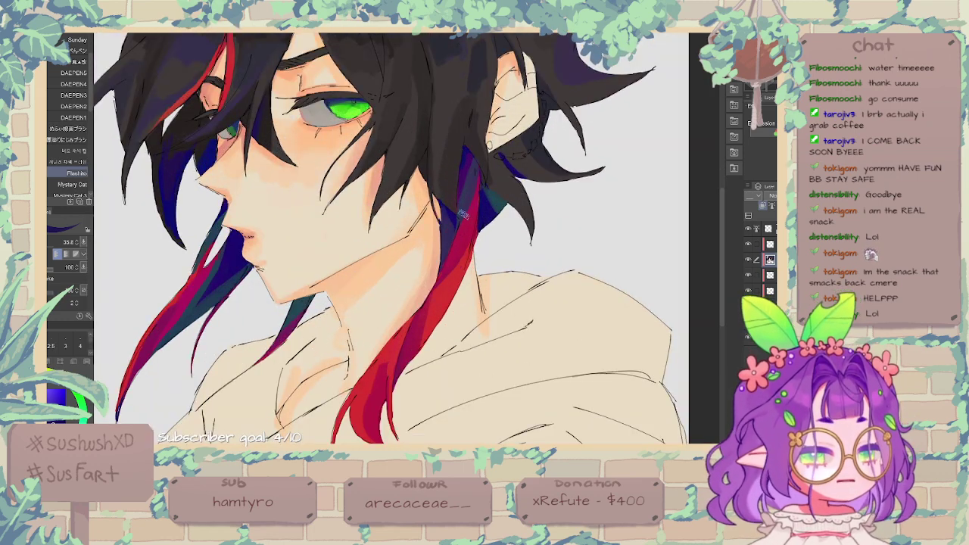
pyautogui.keyDown('alt'); pyautogui.click(463, 216); pyautogui.keyUp('alt')
pyautogui.keyDown('alt'); pyautogui.click(462, 240); pyautogui.keyUp('alt')
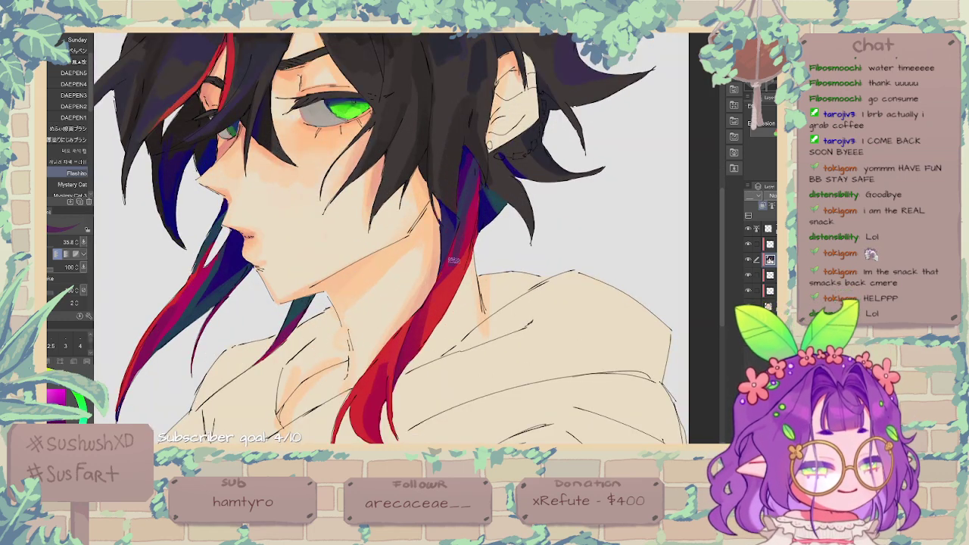
pyautogui.keyDown('alt'); pyautogui.click(213, 285); pyautogui.keyUp('alt')
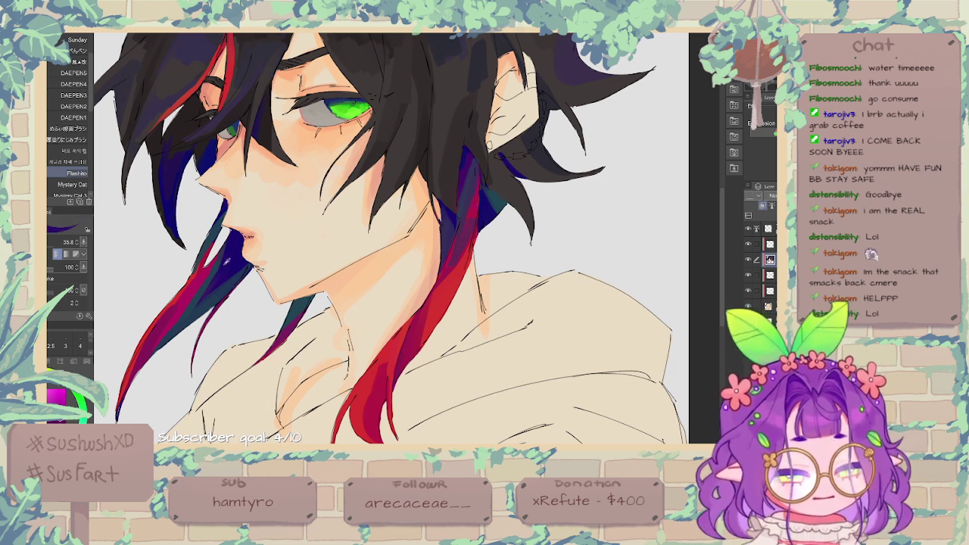
pyautogui.moveTo(225, 267); pyautogui.dragTo(197, 309)
# Step: Paint near-black over the hair hanging beside the far eye and touch up the hair below the ear with sampled dark blue
pyautogui.keyDown('alt'); pyautogui.click(186, 118); pyautogui.keyUp('alt')
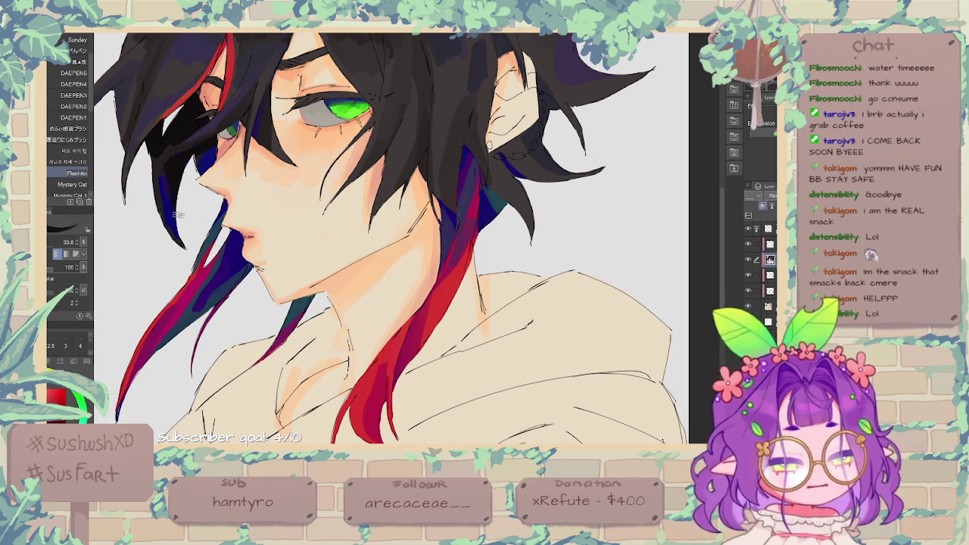
pyautogui.keyDown('alt'); pyautogui.click(533, 136); pyautogui.keyUp('alt')
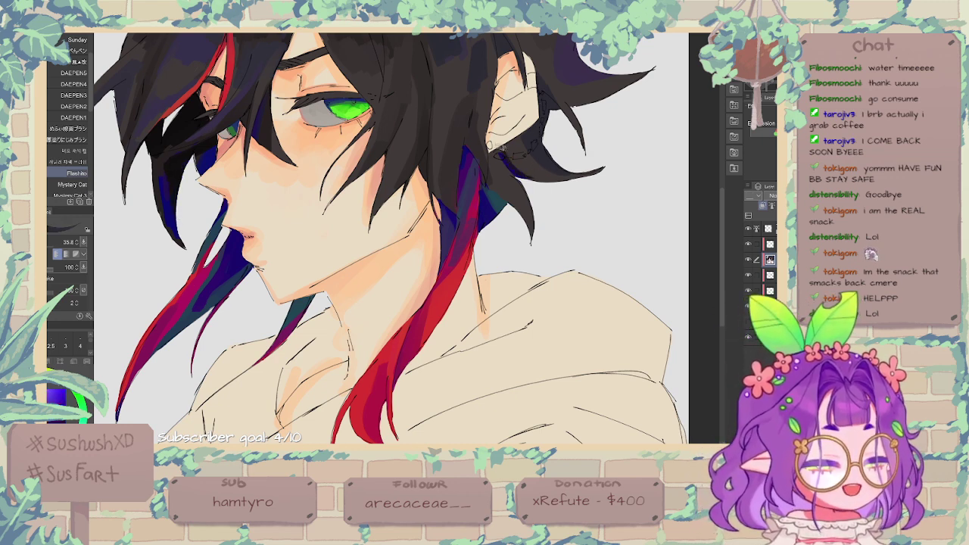
pyautogui.moveTo(500, 148)
pyautogui.mouseDown()
pyautogui.moveTo(539, 177)
pyautogui.moveTo(491, 144)
pyautogui.moveTo(492, 166)
pyautogui.mouseUp()
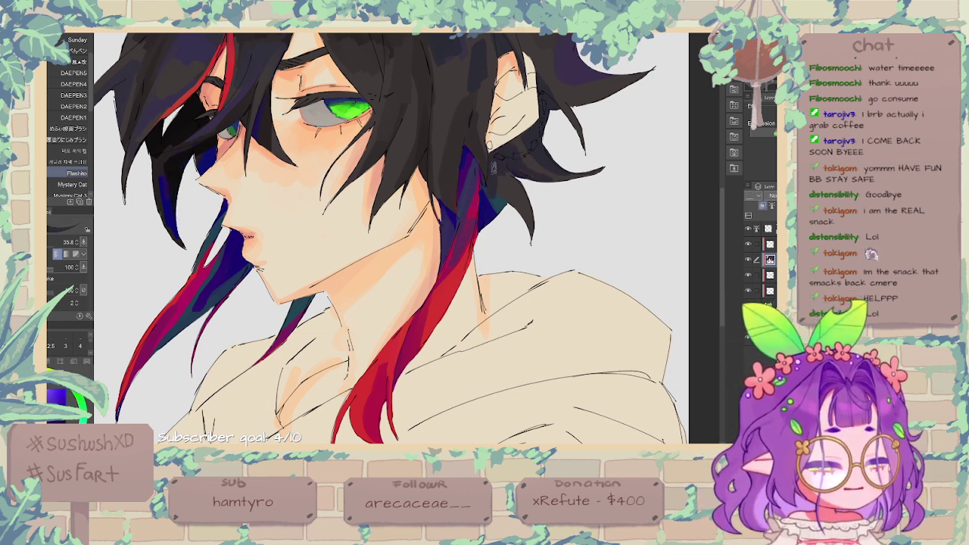
# Step: Shade the dark hair around the crown, fringe and ear with alternating sampled dark blue and near-black tones
pyautogui.scroll(4, 492, 168)
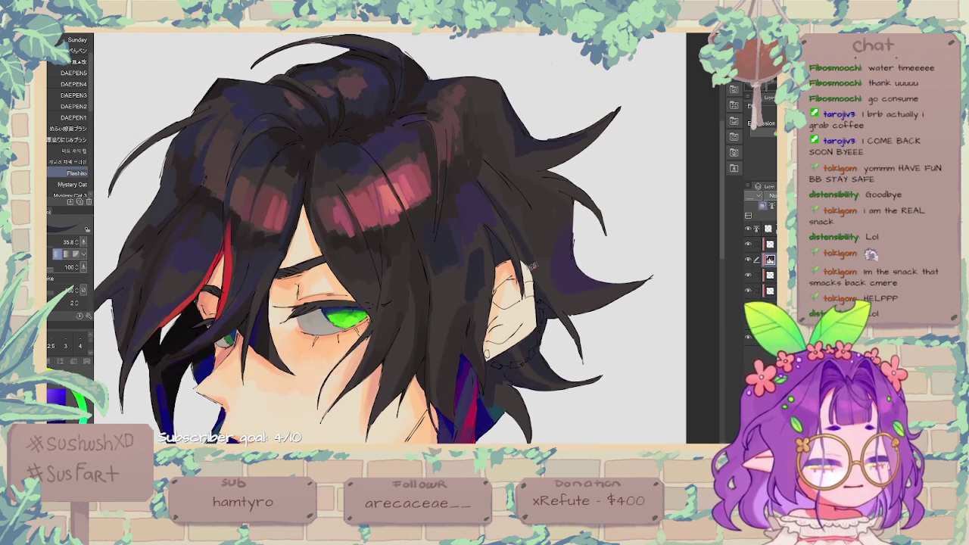
pyautogui.press('x')
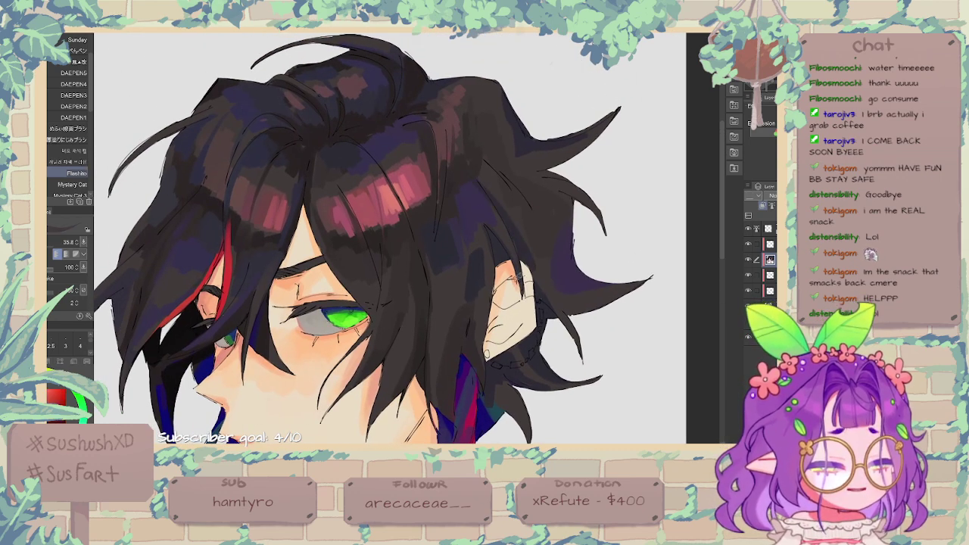
pyautogui.press('x')
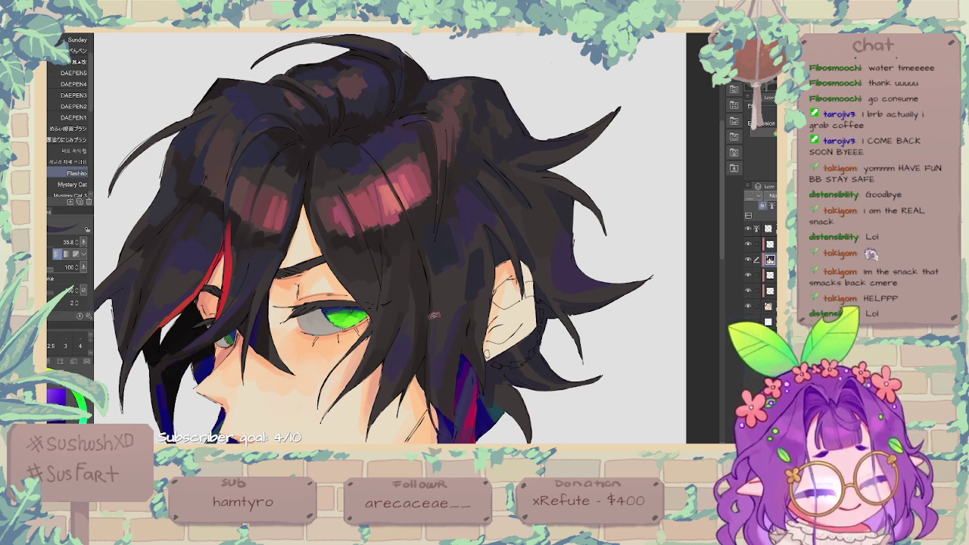
pyautogui.moveTo(434, 315); pyautogui.dragTo(454, 267)
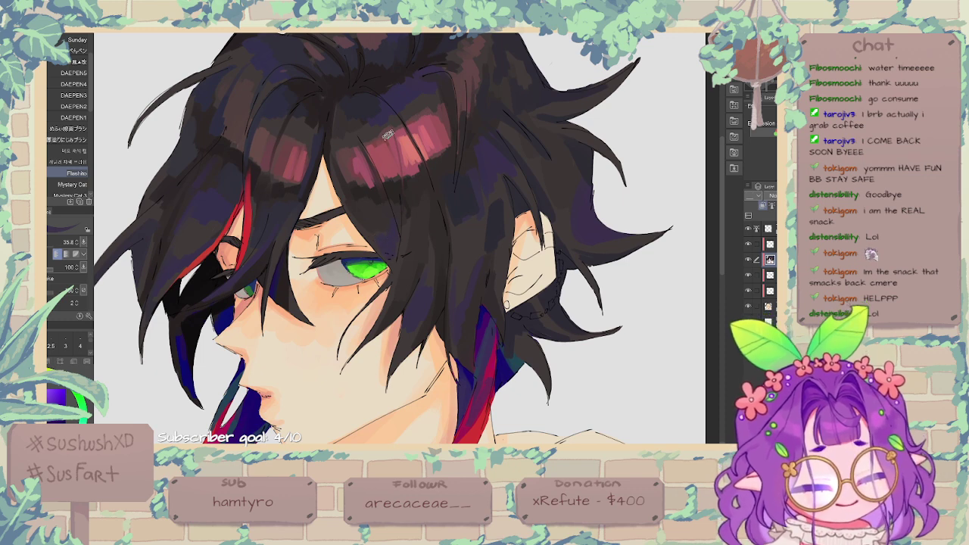
pyautogui.keyDown('alt'); pyautogui.click(282, 96); pyautogui.keyUp('alt')
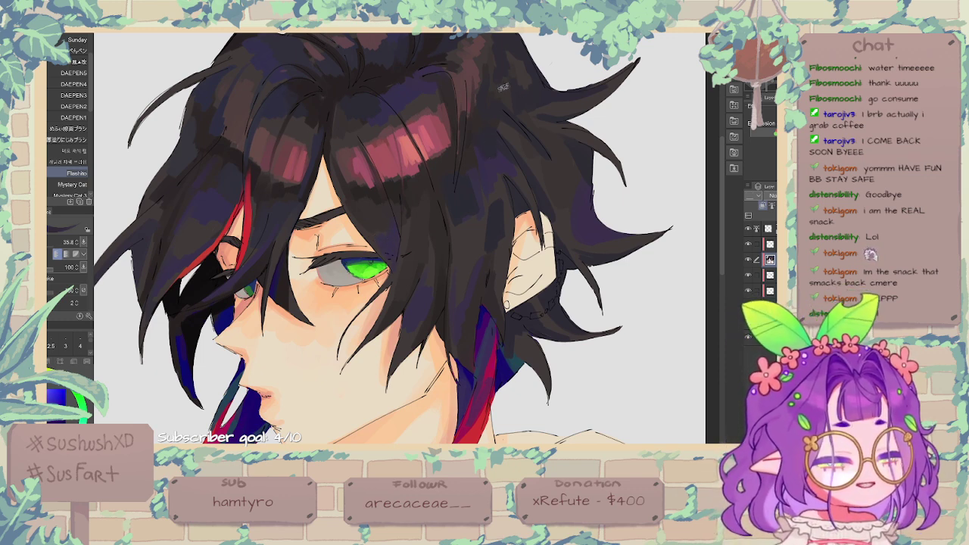
pyautogui.press('x')
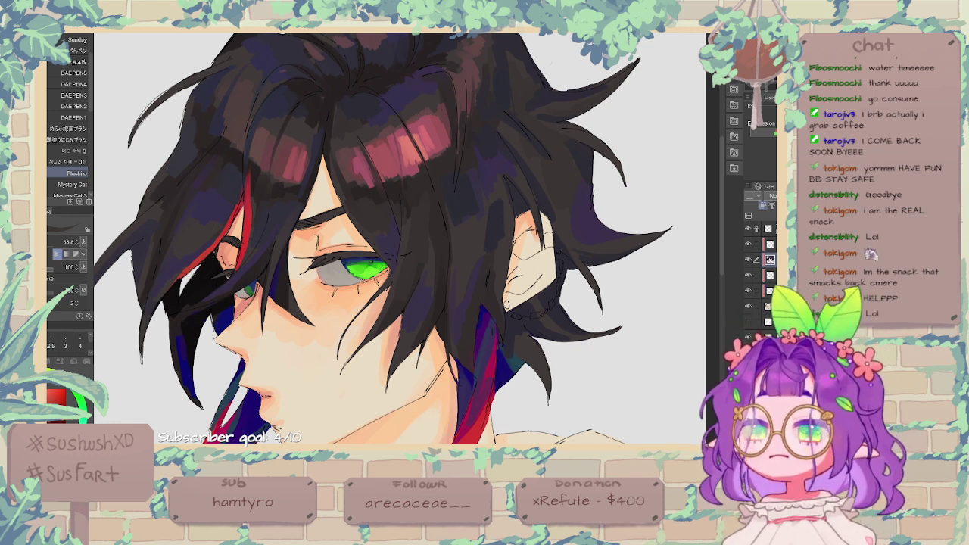
# Step: Touch up the red streak in the fringe with red sampled from it
pyautogui.moveTo(451, 204)
pyautogui.mouseDown()
pyautogui.moveTo(493, 137)
pyautogui.moveTo(552, 74)
pyautogui.mouseUp()
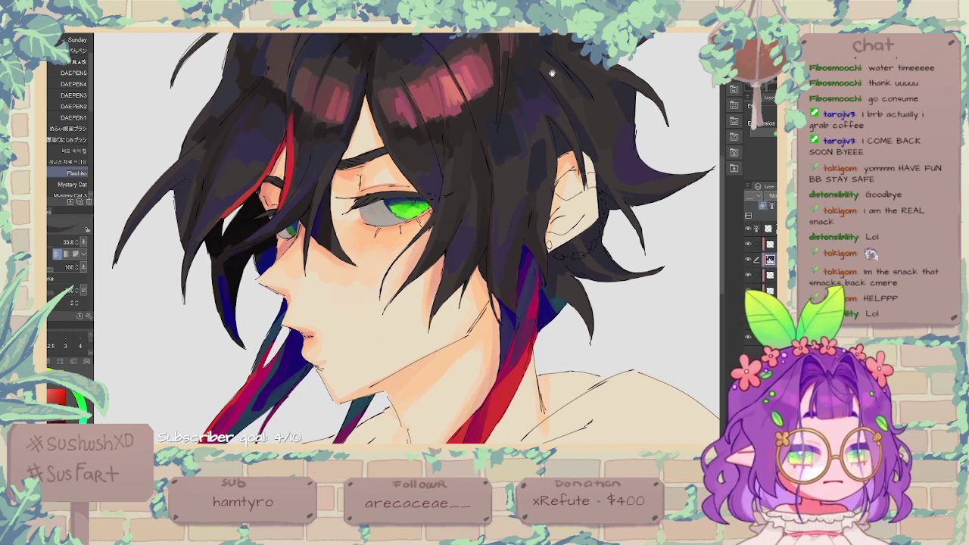
pyautogui.hotkey('ctrl', '-')
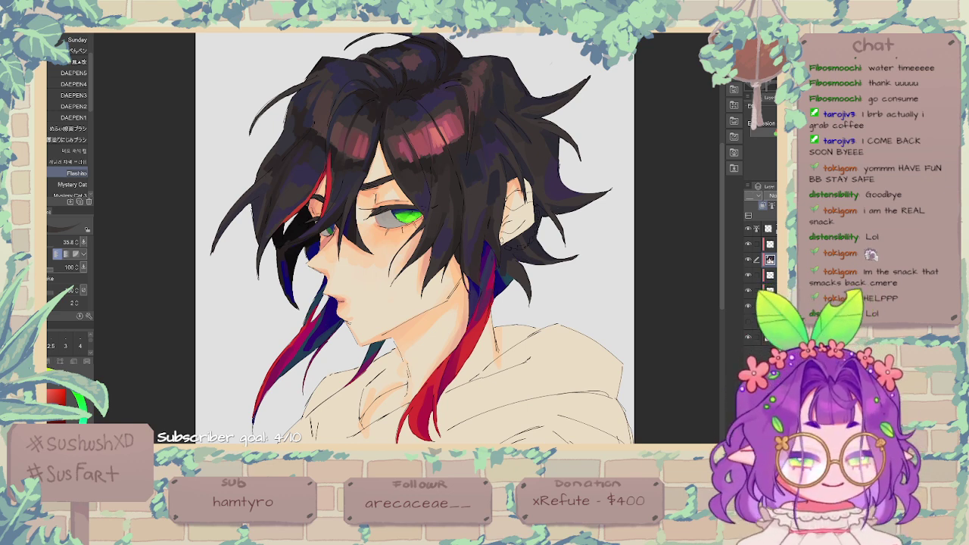
pyautogui.keyDown('alt'); pyautogui.click(316, 188); pyautogui.keyUp('alt')
pyautogui.moveTo(315, 188); pyautogui.dragTo(294, 210)
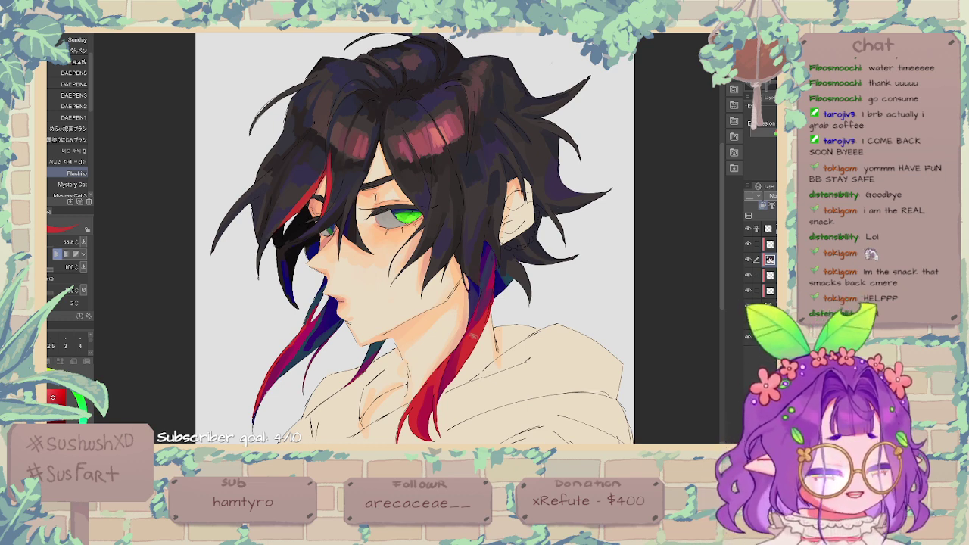
# Step: Thicken the three lower lashes of the near eye using the DAEPEN2 brush on the eyelash layer
pyautogui.moveTo(370, 340); pyautogui.dragTo(389, 283)
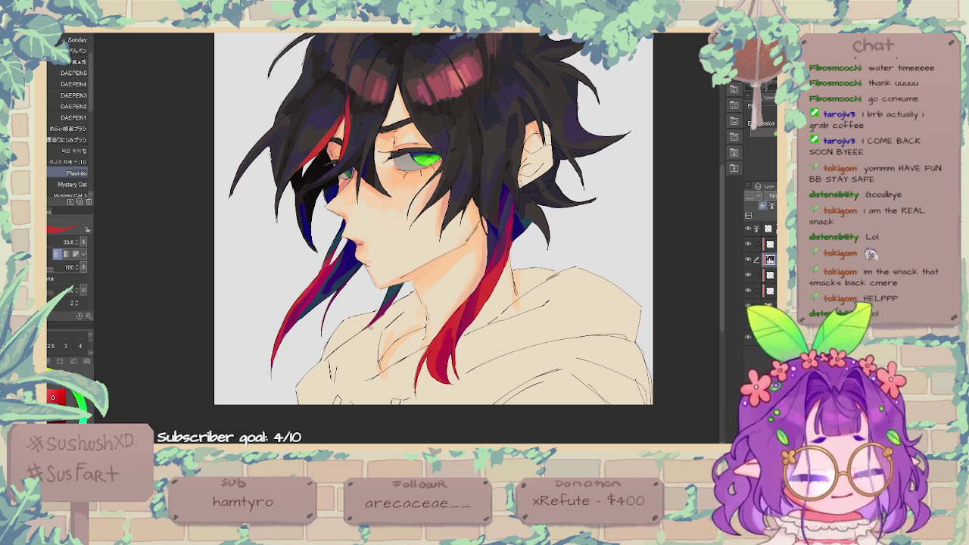
pyautogui.moveTo(566, 138)
pyautogui.mouseDown()
pyautogui.moveTo(524, 157)
pyautogui.moveTo(529, 97)
pyautogui.moveTo(511, 200)
pyautogui.moveTo(513, 168)
pyautogui.moveTo(546, 159)
pyautogui.mouseUp()
pyautogui.hotkey('ctrl', '+')
pyautogui.hotkey('ctrl', '+')
pyautogui.hotkey('ctrl', '+')
pyautogui.moveTo(404, 184); pyautogui.dragTo(440, 284)
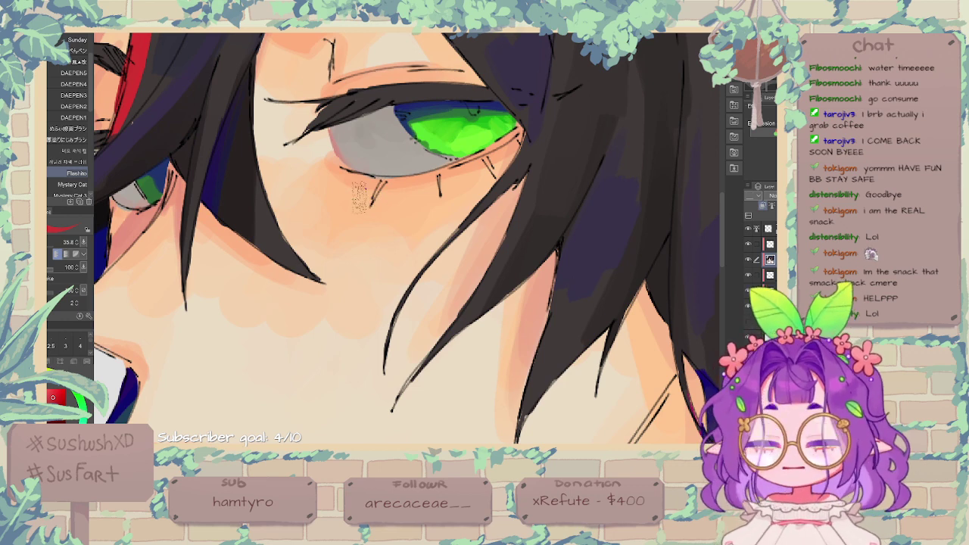
pyautogui.click(74, 107)
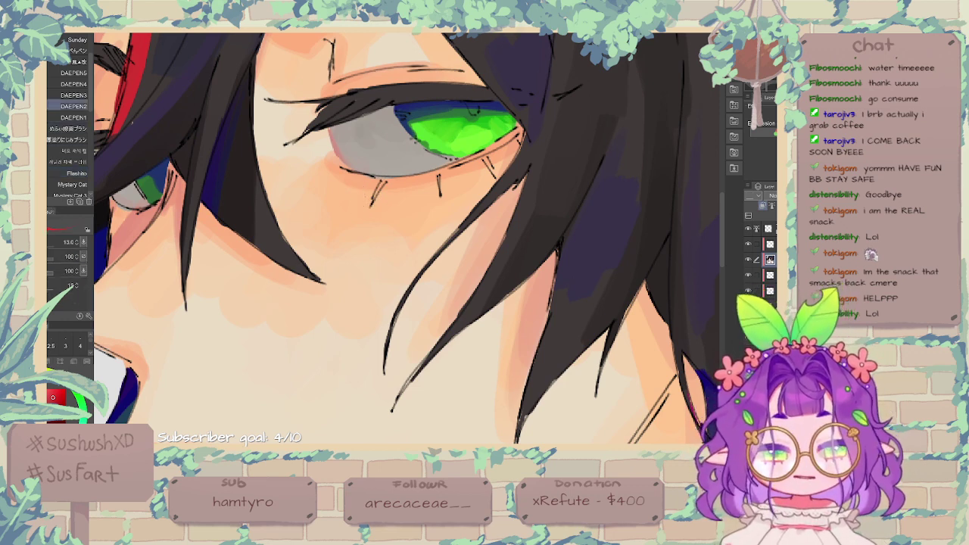
pyautogui.click(748, 275)
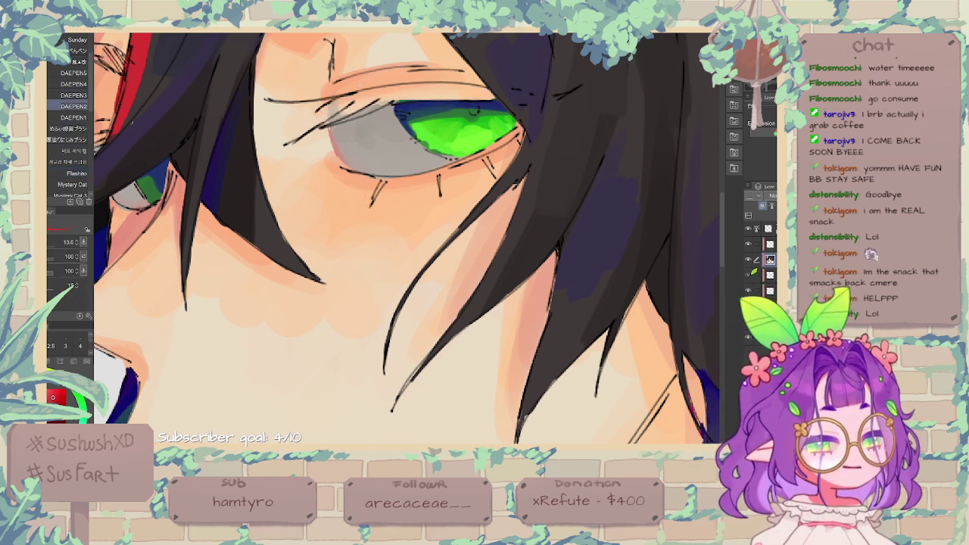
pyautogui.click(749, 275)
pyautogui.click(771, 276)
pyautogui.hotkey('ctrl', 'shift', 'n')
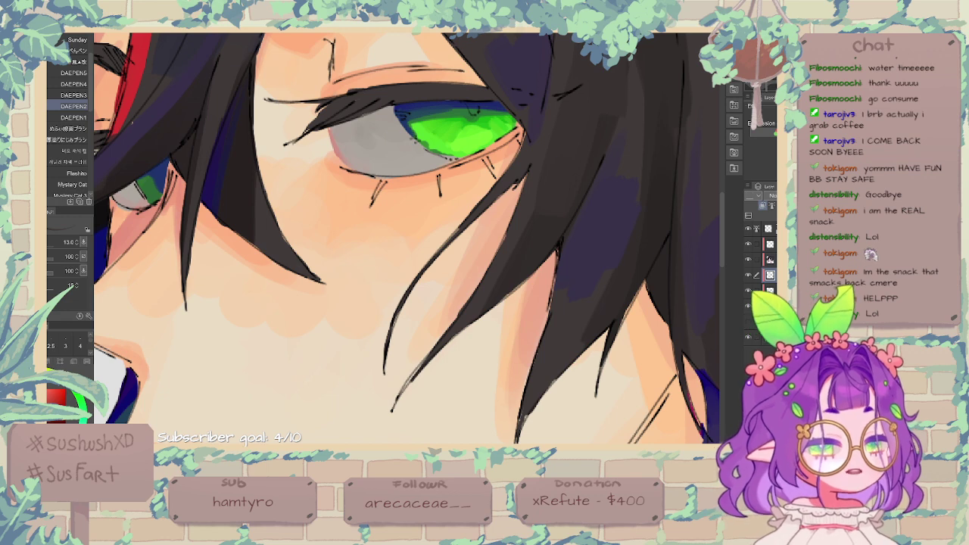
pyautogui.moveTo(384, 181); pyautogui.dragTo(370, 207)
pyautogui.moveTo(437, 177); pyautogui.dragTo(440, 195)
pyautogui.moveTo(484, 158); pyautogui.dragTo(499, 181)
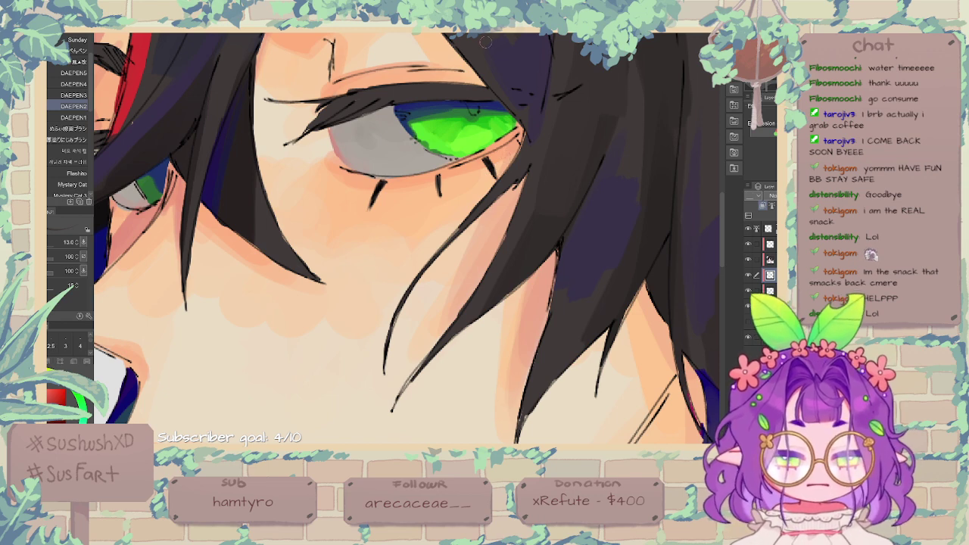
# Step: Tint the near eye's upper lashes with brown and deep blue, and colour the eyebrows deep blue
pyautogui.click(70, 95)
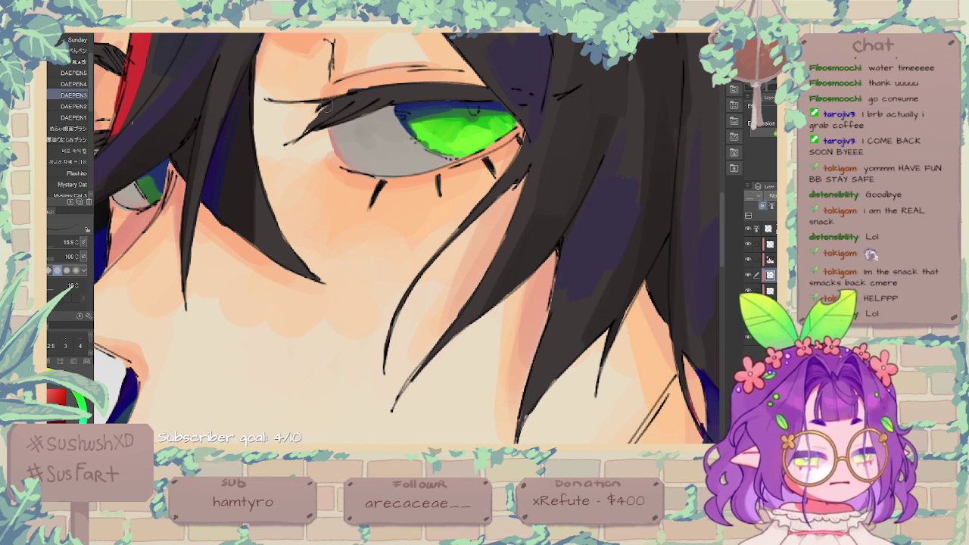
pyautogui.moveTo(328, 105); pyautogui.dragTo(309, 127)
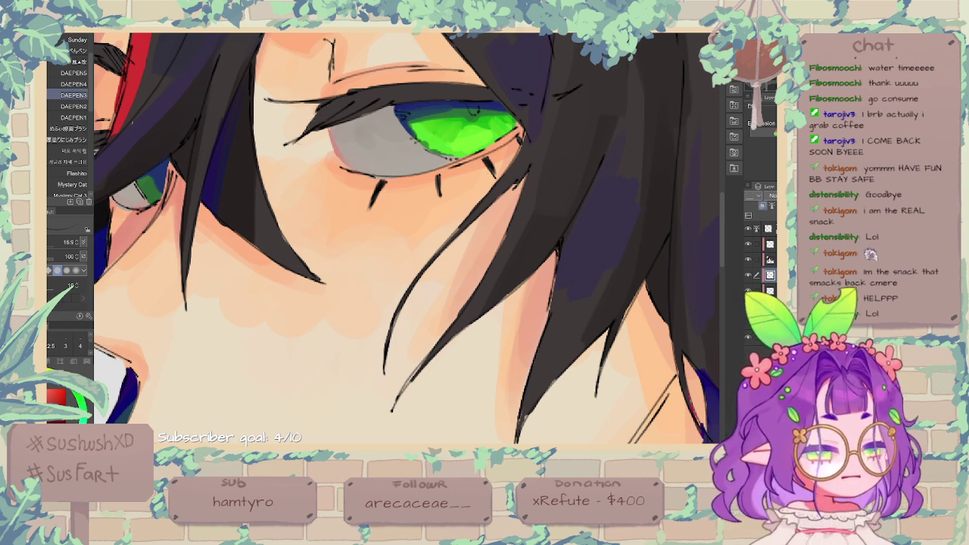
pyautogui.hotkey('ctrl', '-')
pyautogui.hotkey('ctrl', '-')
pyautogui.click(70, 139)
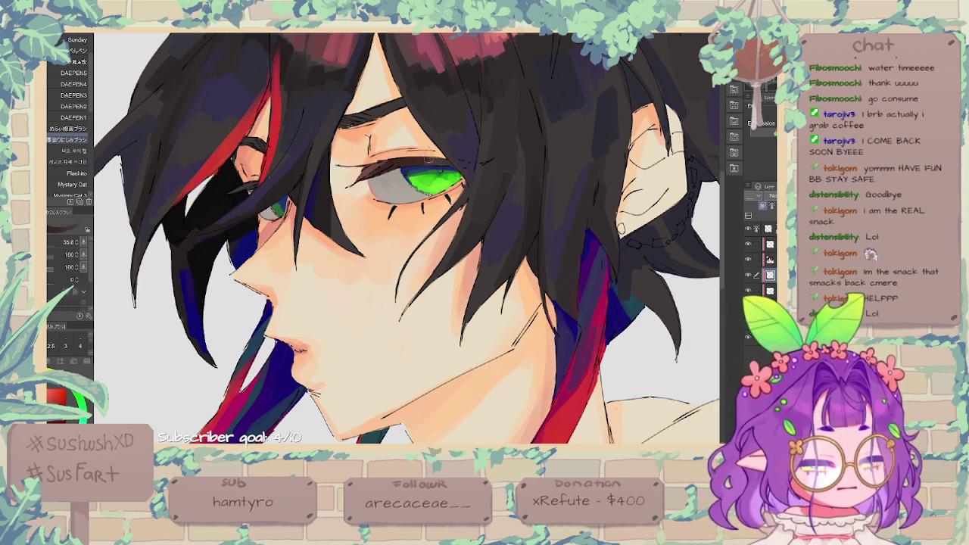
pyautogui.keyDown('alt'); pyautogui.click(421, 173); pyautogui.keyUp('alt')
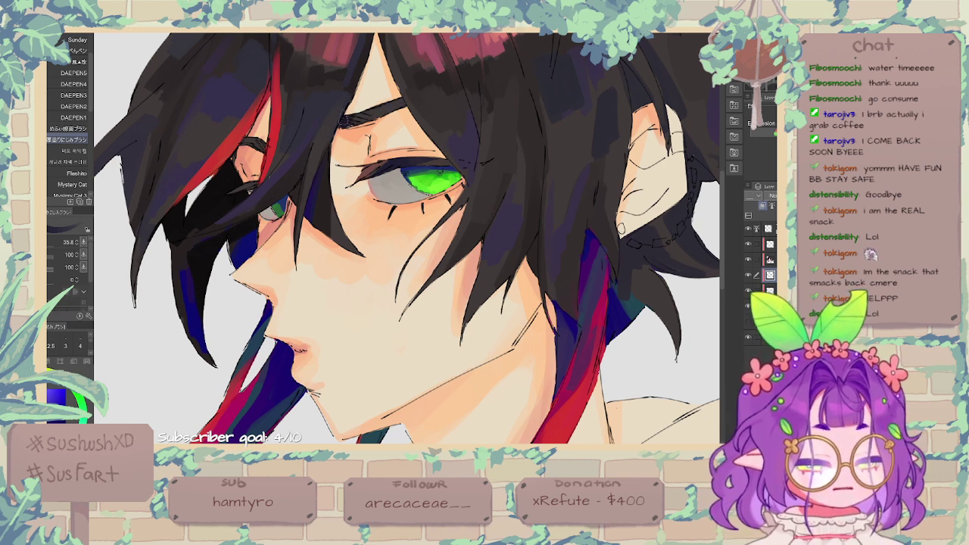
pyautogui.moveTo(344, 120); pyautogui.dragTo(405, 104)
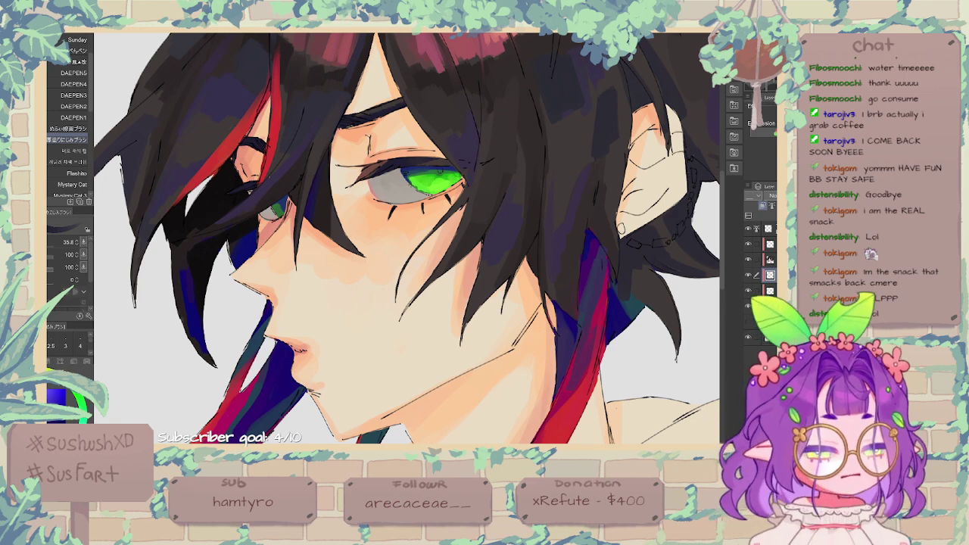
pyautogui.hotkey('ctrl', '-')
pyautogui.hotkey('ctrl', '-')
pyautogui.hotkey('ctrl', '-')
pyautogui.hotkey('ctrl', '+')
pyautogui.hotkey('ctrl', '+')
pyautogui.hotkey('ctrl', '+')
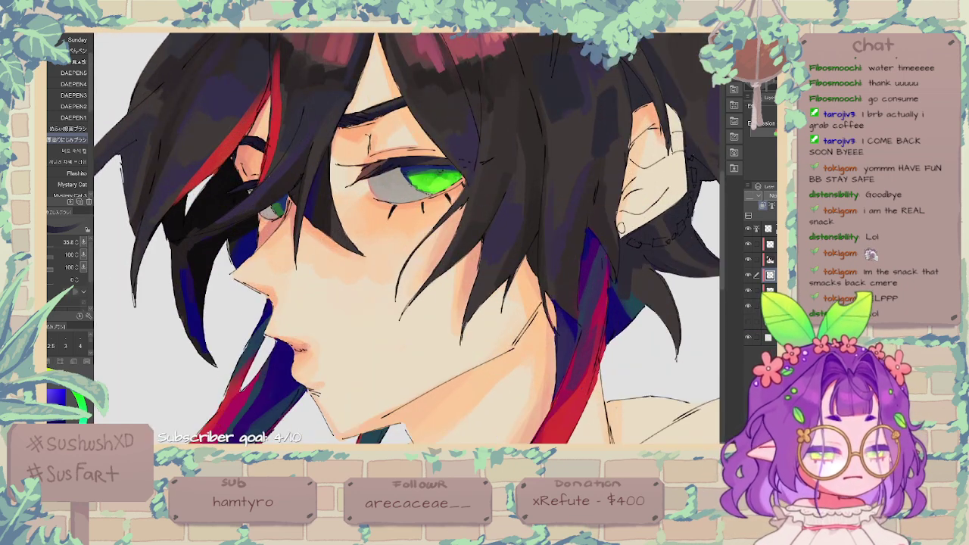
# Step: Add a new layer above the top layer and paint a small white highlight on the near iris's nose-side edge with DAEPEN3
pyautogui.click(769, 229)
pyautogui.hotkey('ctrl', 'shift', 'n')
pyautogui.hotkey('ctrl', '+')
pyautogui.hotkey('ctrl', '+')
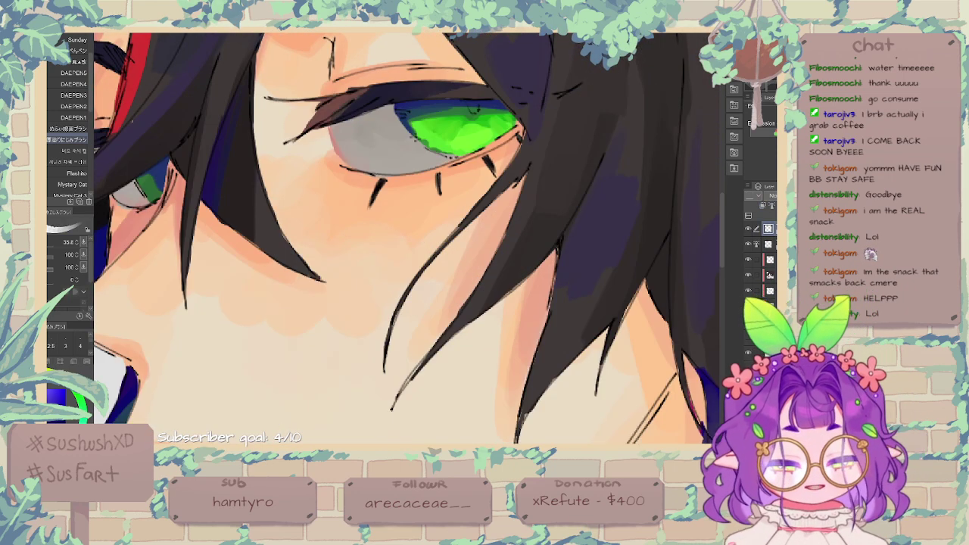
pyautogui.click(74, 96)
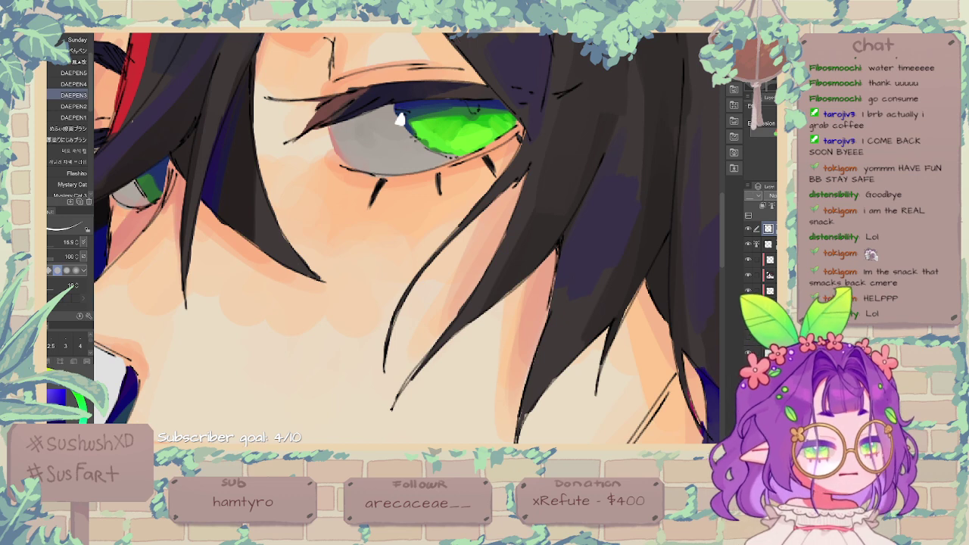
# Step: Undo the last white eye highlight and repaint a smaller one over the near iris's pupil at brush size 8.3
pyautogui.scroll(-3, 419, 213)
pyautogui.scroll(3, 418, 213)
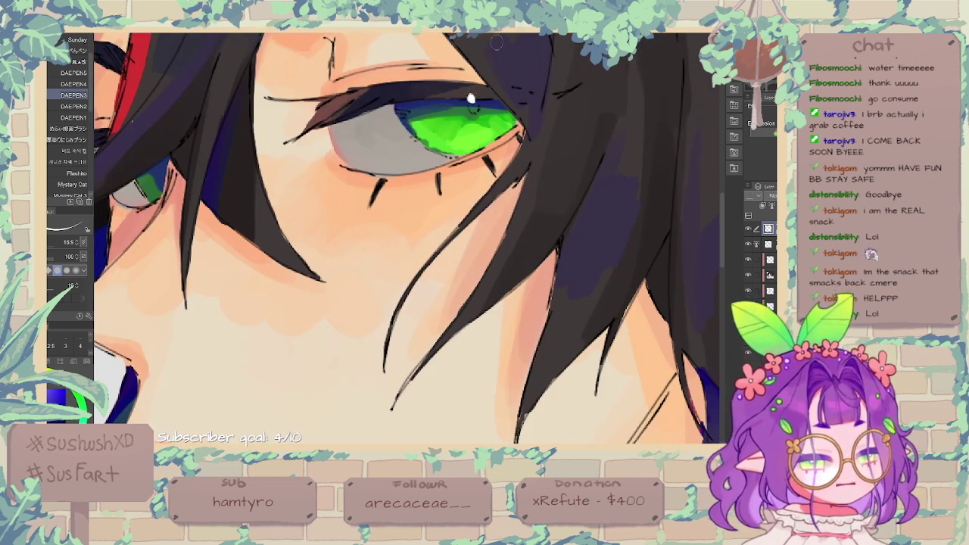
pyautogui.hotkey('ctrl', 'z')
pyautogui.click(52, 242)
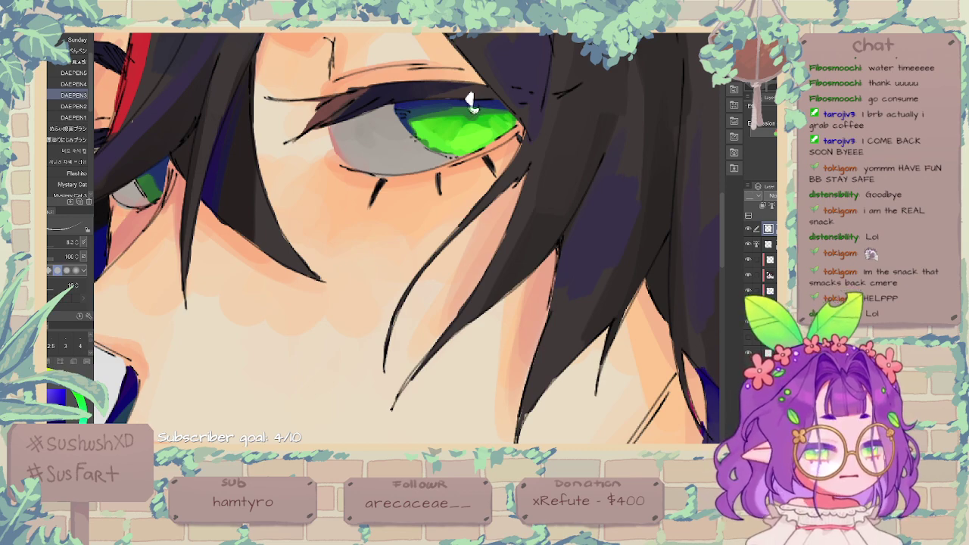
# Step: Examine the new eye highlights both from the full portrait and close up on the near eye
pyautogui.hotkey('ctrl', '-')
pyautogui.hotkey('ctrl', '-')
pyautogui.hotkey('ctrl', '-')
pyautogui.hotkey('ctrl', '-')
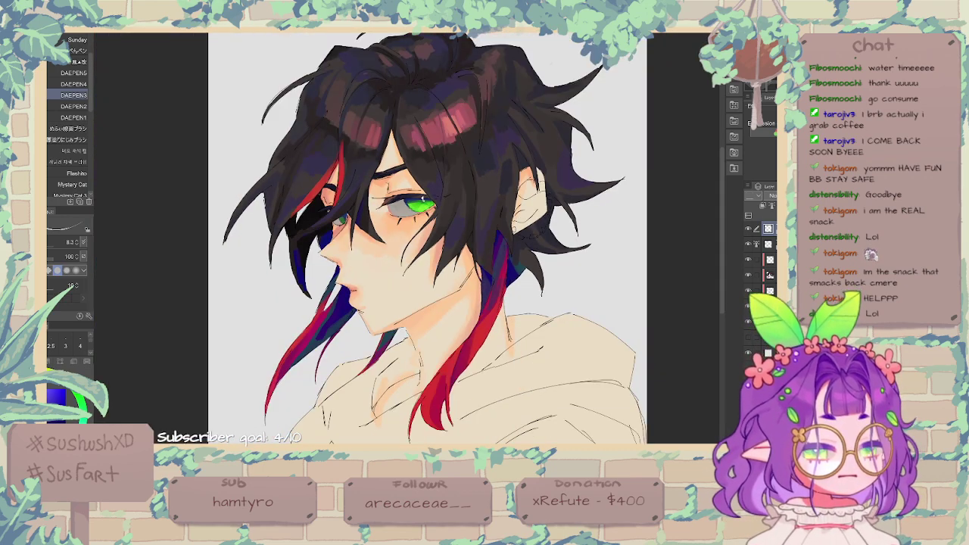
pyautogui.hotkey('ctrl', '-')
pyautogui.hotkey('ctrl', '-')
pyautogui.hotkey('ctrl', '+')
pyautogui.hotkey('ctrl', '+')
pyautogui.hotkey('ctrl', '+')
pyautogui.hotkey('ctrl', '+')
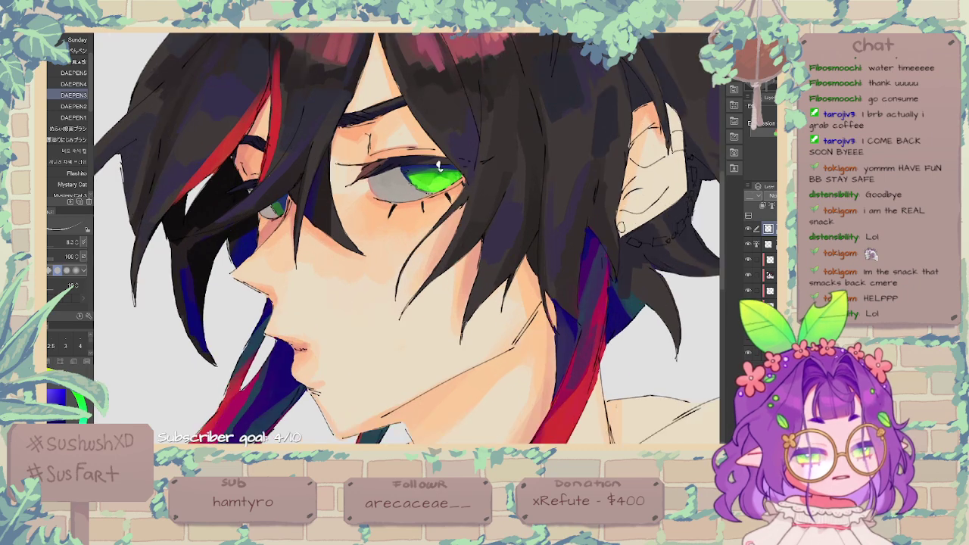
pyautogui.hotkey('ctrl', '-')
pyautogui.hotkey('ctrl', '+')
pyautogui.hotkey('ctrl', '+')
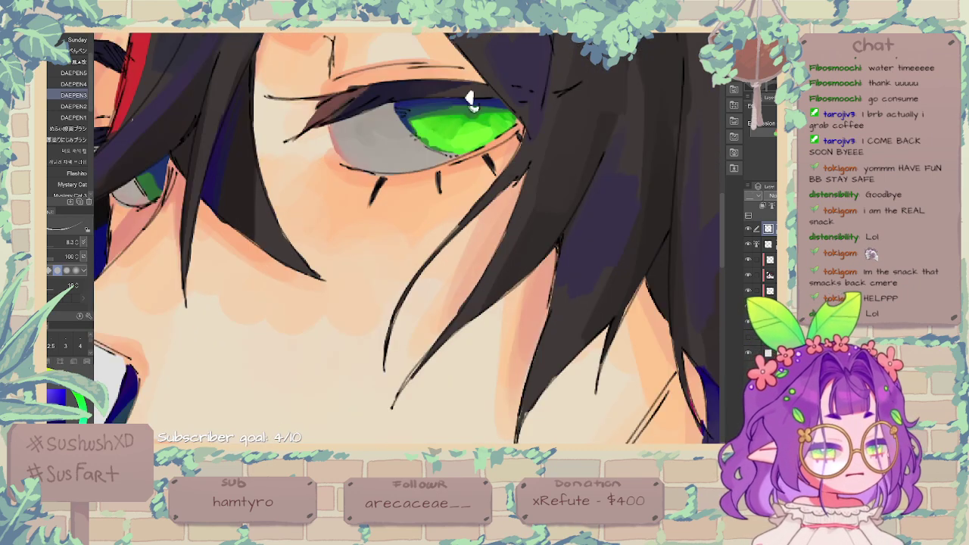
# Step: Add a new layer lower in the stack for the hoodie and sample the dark hair colour for the DAEPEN3 brush
pyautogui.click(770, 260)
pyautogui.hotkey('ctrl', '-')
pyautogui.hotkey('ctrl', '-')
pyautogui.hotkey('ctrl', '-')
pyautogui.hotkey('ctrl', '-')
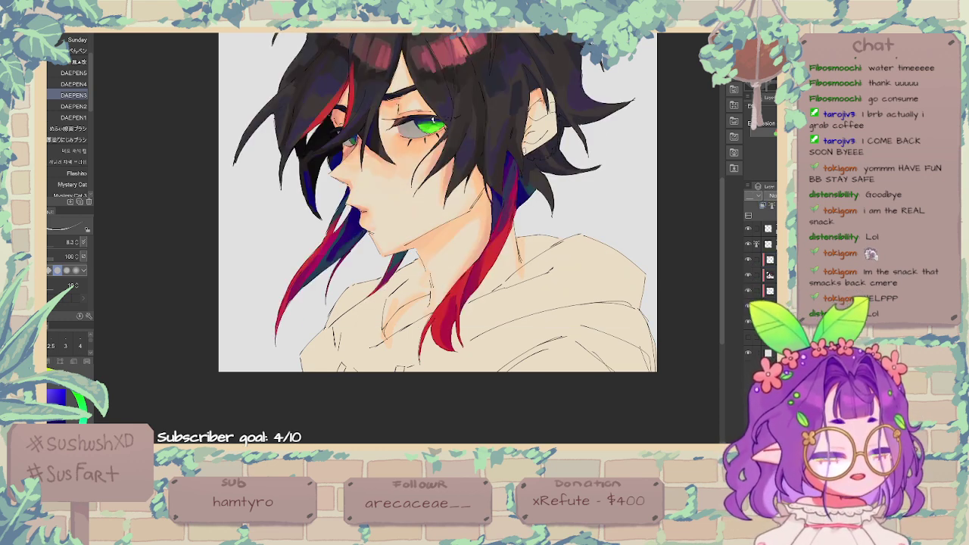
pyautogui.hotkey('ctrl', 'shift', 'n')
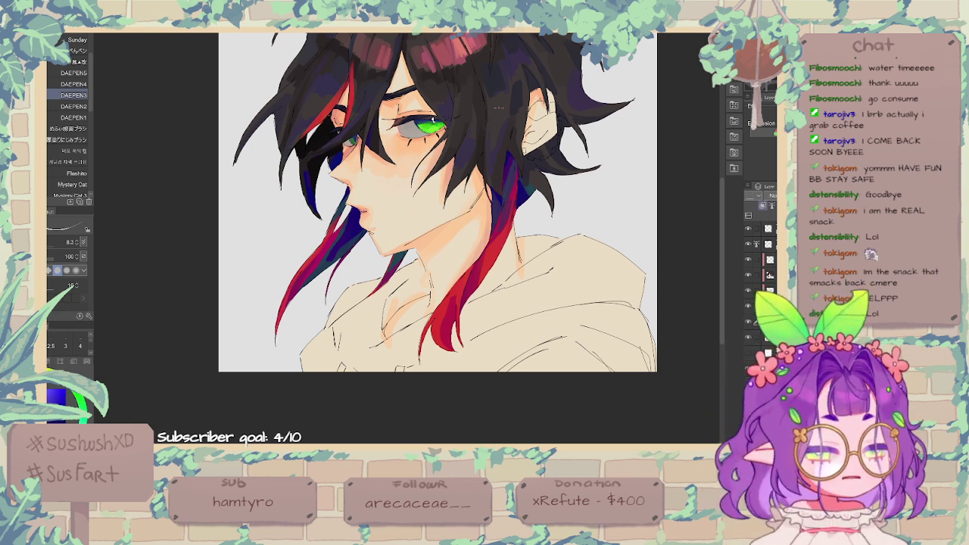
pyautogui.keyDown('alt'); pyautogui.click(499, 108); pyautogui.keyUp('alt')
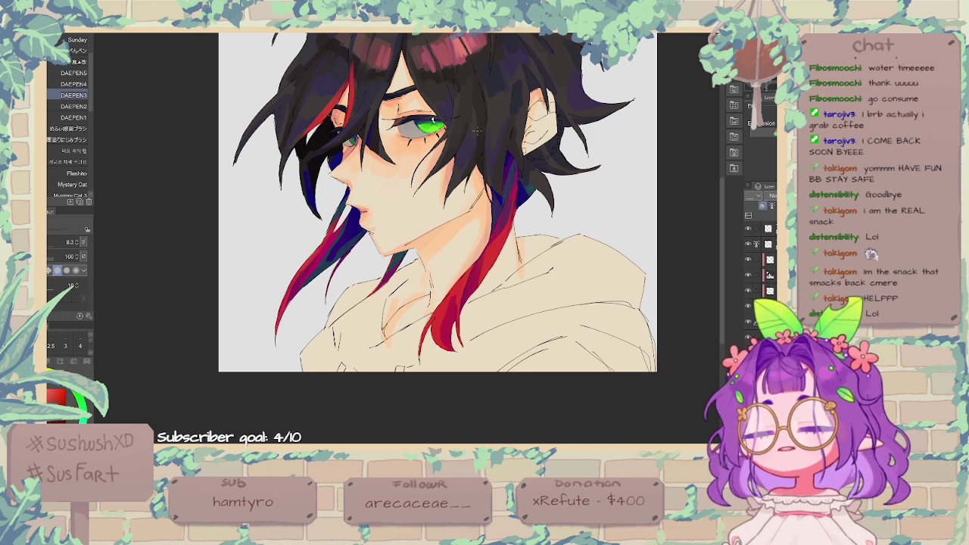
pyautogui.press('m')
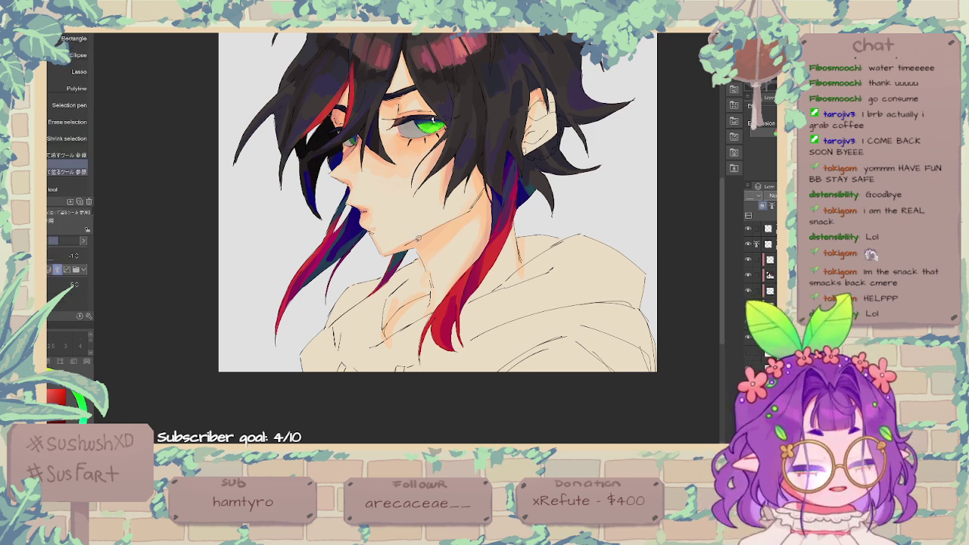
pyautogui.press('b')
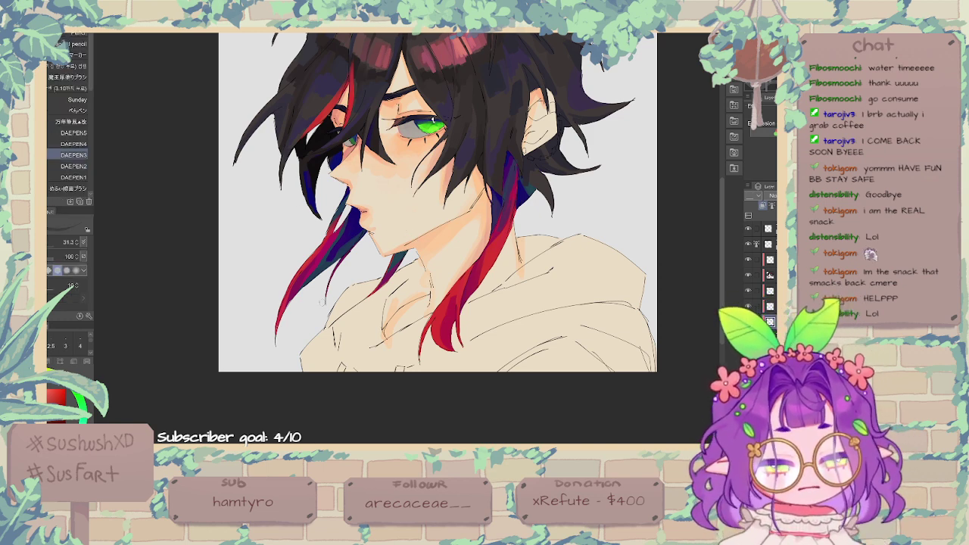
pyautogui.moveTo(338, 300); pyautogui.dragTo(322, 368)
pyautogui.moveTo(346, 290); pyautogui.dragTo(326, 370)
pyautogui.hotkey('ctrl', 'z')
pyautogui.hotkey('ctrl', 'z')
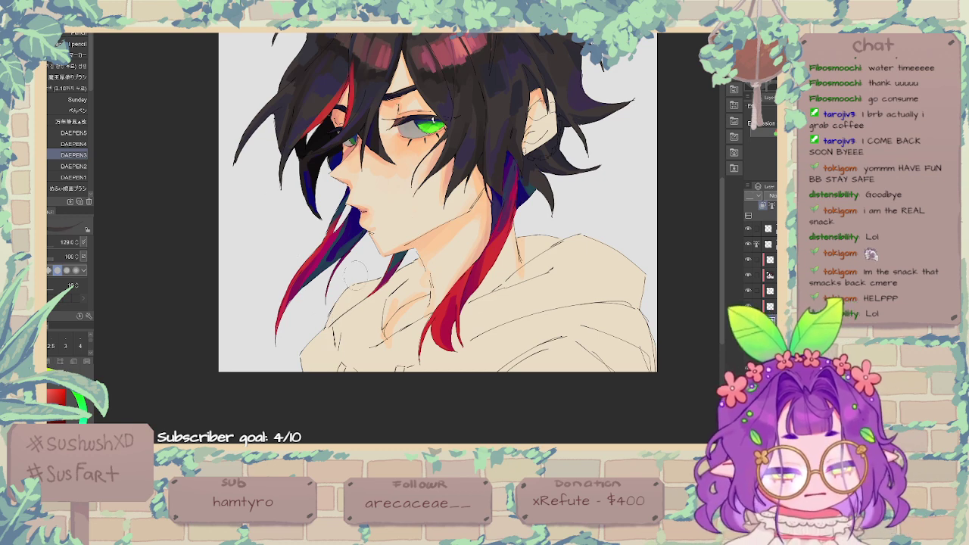
# Step: Block in the hoodie's shoulders and sleeves with the dark colour at brush size 129, filling the gaps between the strokes
pyautogui.moveTo(350, 283)
pyautogui.mouseDown()
pyautogui.moveTo(338, 341)
pyautogui.moveTo(343, 312)
pyautogui.moveTo(358, 345)
pyautogui.moveTo(345, 377)
pyautogui.mouseUp()
pyautogui.moveTo(468, 365)
pyautogui.mouseDown()
pyautogui.moveTo(476, 391)
pyautogui.moveTo(534, 391)
pyautogui.moveTo(651, 327)
pyautogui.mouseUp()
pyautogui.moveTo(613, 370)
pyautogui.mouseDown()
pyautogui.moveTo(643, 356)
pyautogui.moveTo(617, 375)
pyautogui.mouseUp()
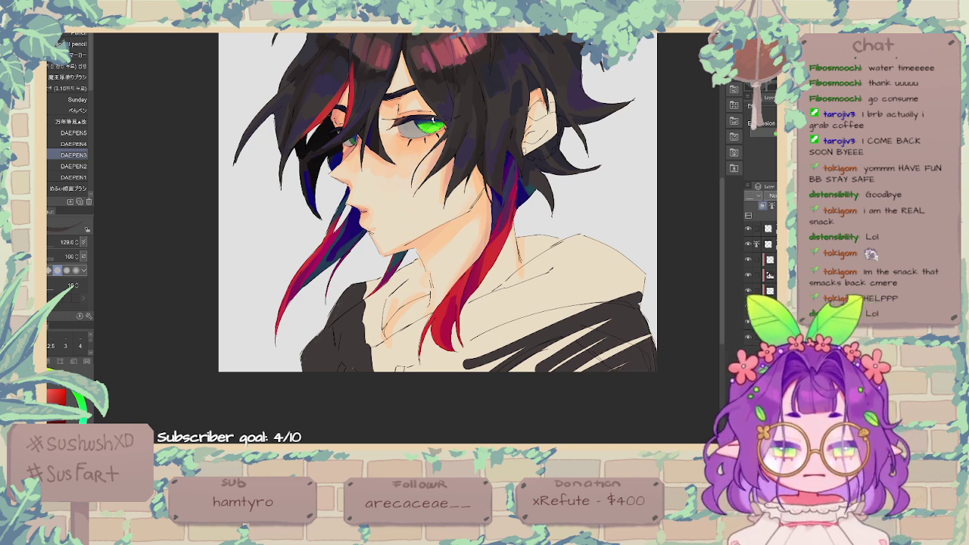
pyautogui.press('m')
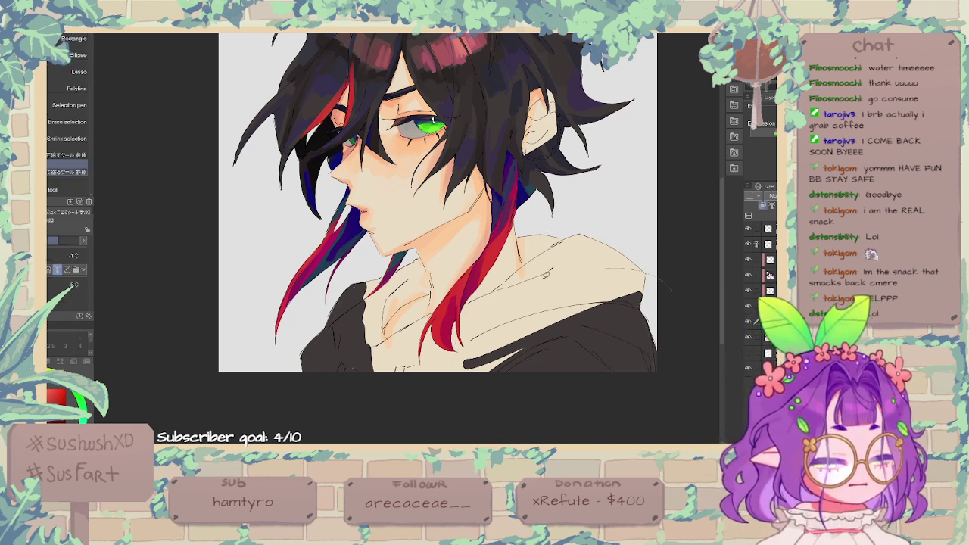
pyautogui.press('p')
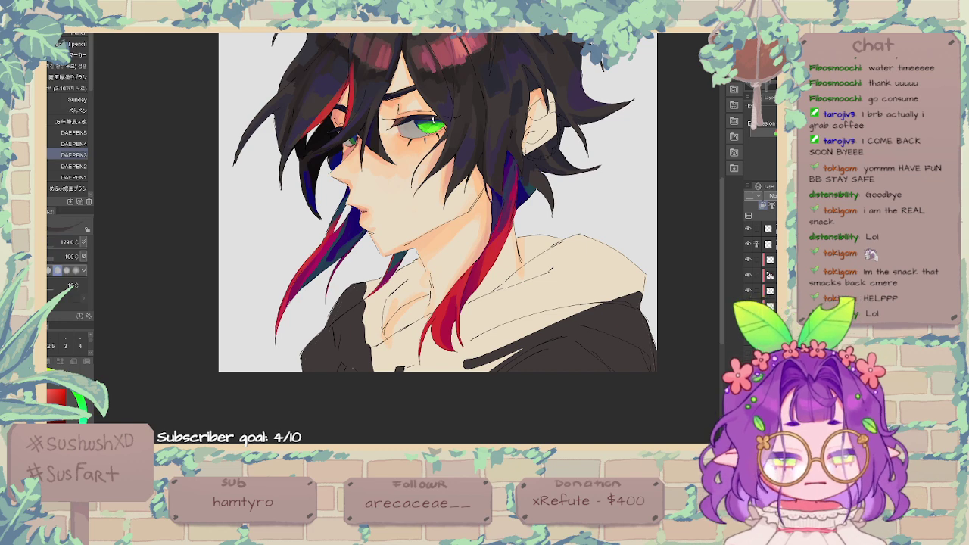
# Step: Paint the hoodie's far collar and trace its neckline around the neck and red lock in the same dark colour
pyautogui.moveTo(370, 283)
pyautogui.mouseDown()
pyautogui.moveTo(364, 330)
pyautogui.moveTo(394, 281)
pyautogui.moveTo(419, 271)
pyautogui.moveTo(428, 292)
pyautogui.moveTo(370, 333)
pyautogui.mouseUp()
pyautogui.moveTo(415, 286); pyautogui.dragTo(381, 300)
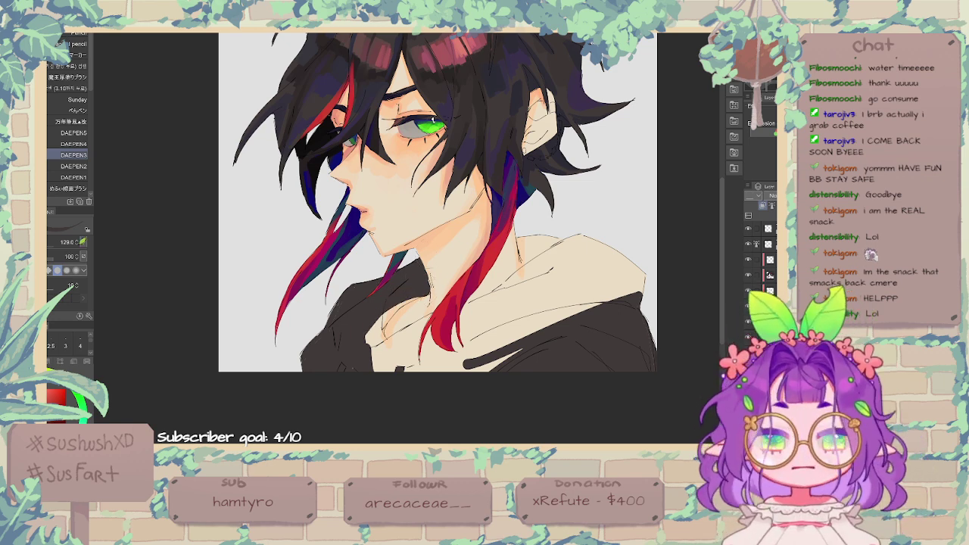
pyautogui.moveTo(403, 297)
pyautogui.mouseDown()
pyautogui.moveTo(417, 312)
pyautogui.moveTo(380, 336)
pyautogui.moveTo(431, 318)
pyautogui.moveTo(382, 348)
pyautogui.mouseUp()
pyautogui.moveTo(464, 305)
pyautogui.mouseDown()
pyautogui.moveTo(531, 268)
pyautogui.moveTo(552, 269)
pyautogui.moveTo(521, 237)
pyautogui.mouseUp()
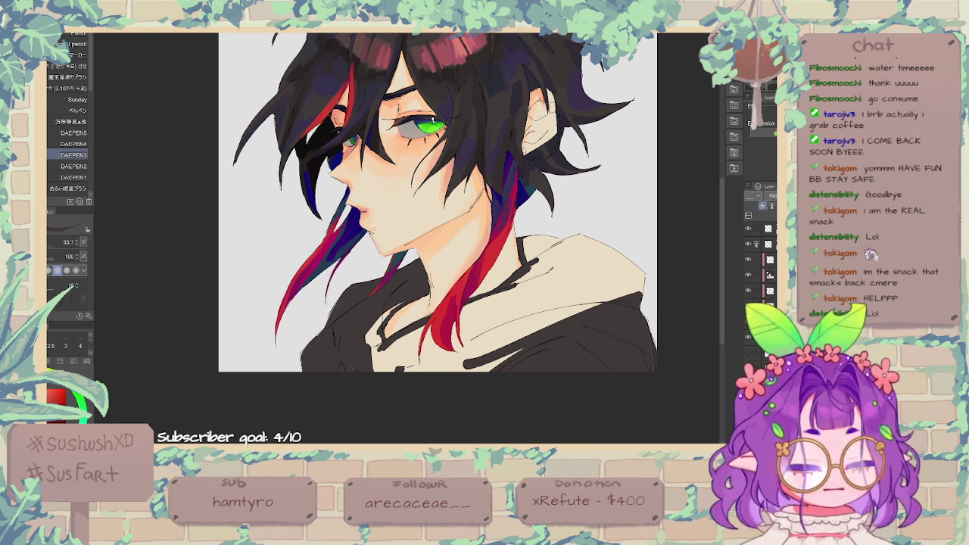
# Step: Fill the hood, chest and remaining gaps down to the canvas's lower edge with the same dark colour
pyautogui.press('m')
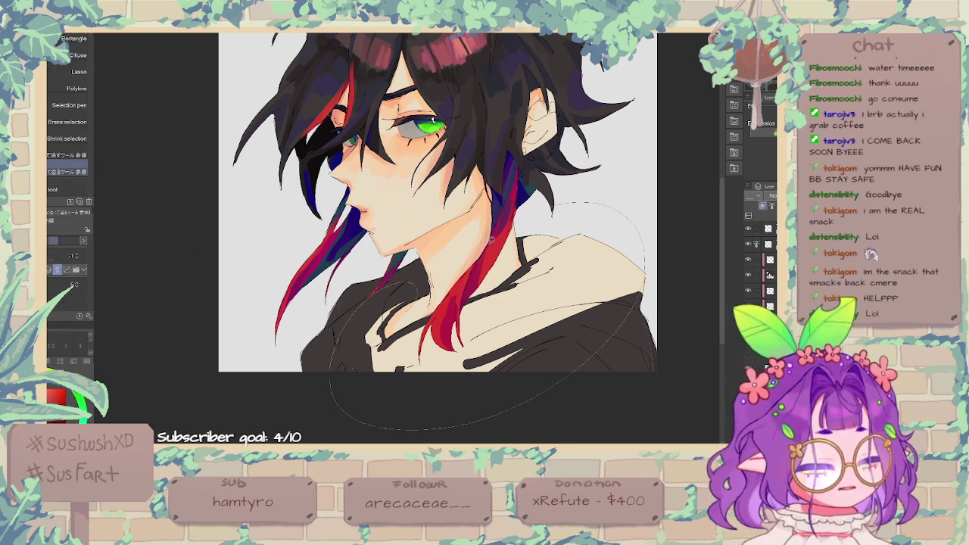
pyautogui.press('p')
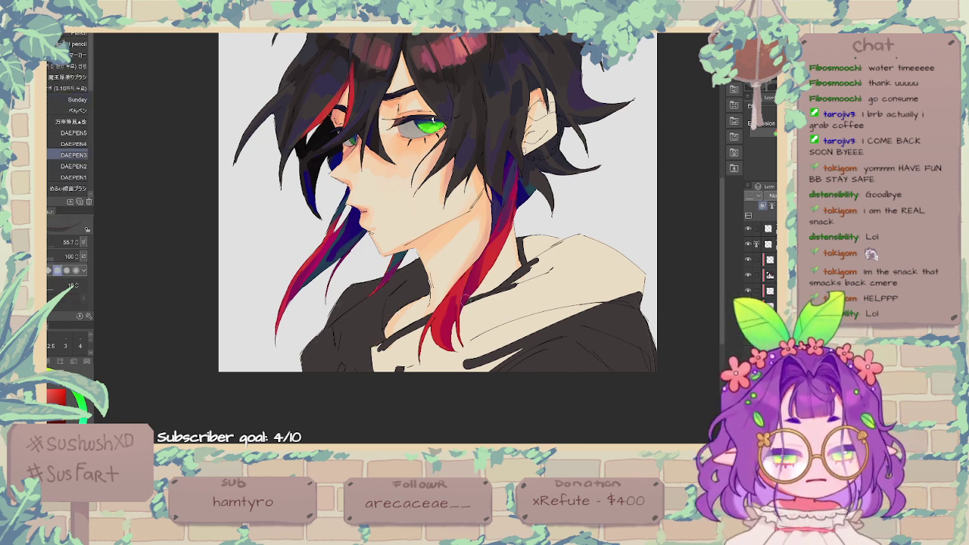
pyautogui.press('m')
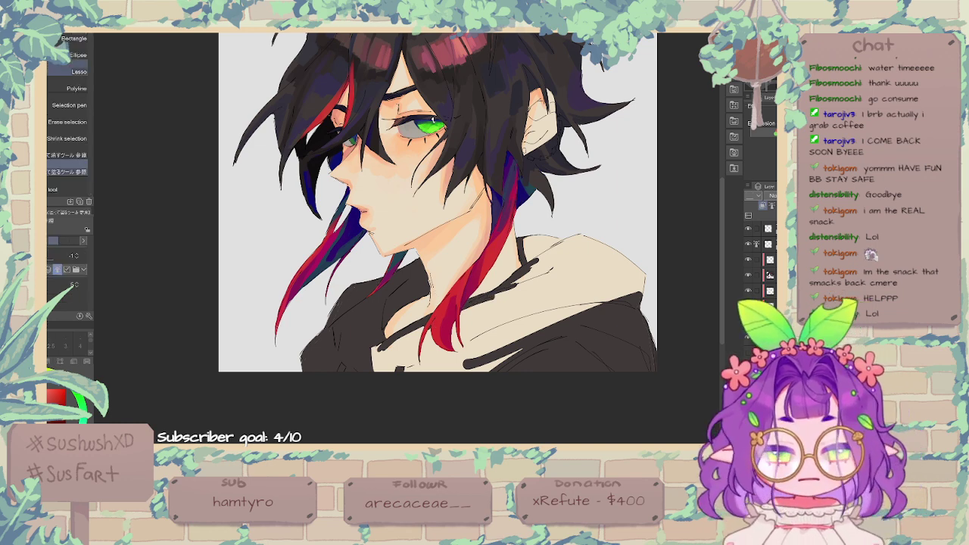
pyautogui.moveTo(368, 298); pyautogui.dragTo(368, 277)
pyautogui.moveTo(368, 279)
pyautogui.mouseDown()
pyautogui.moveTo(646, 367)
pyautogui.moveTo(651, 161)
pyautogui.mouseUp()
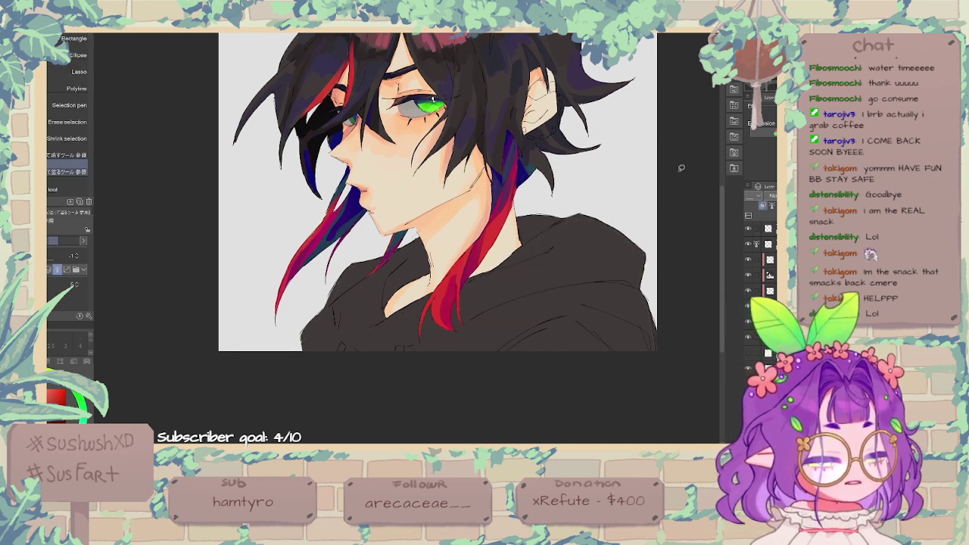
pyautogui.moveTo(619, 287)
pyautogui.mouseDown()
pyautogui.moveTo(633, 275)
pyautogui.moveTo(558, 274)
pyautogui.mouseUp()
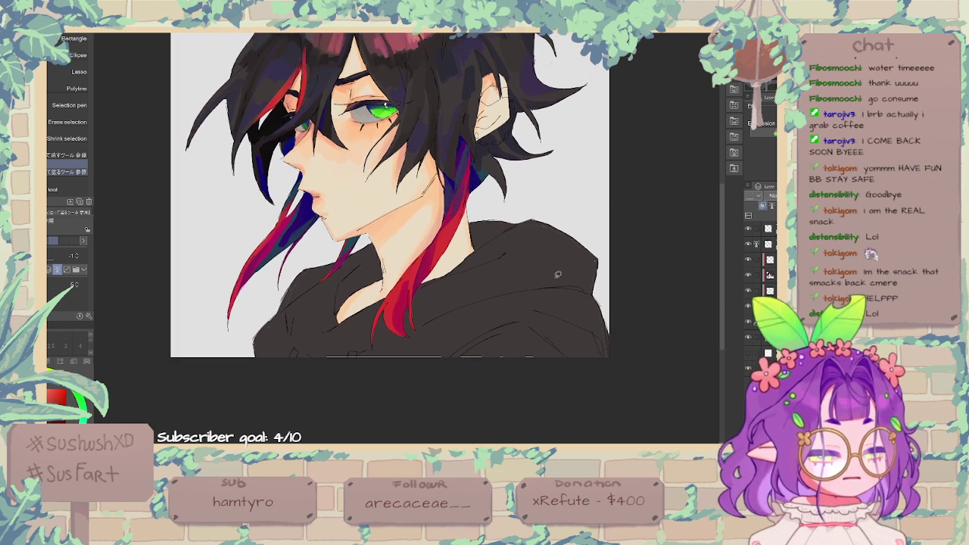
pyautogui.moveTo(627, 261); pyautogui.dragTo(647, 272)
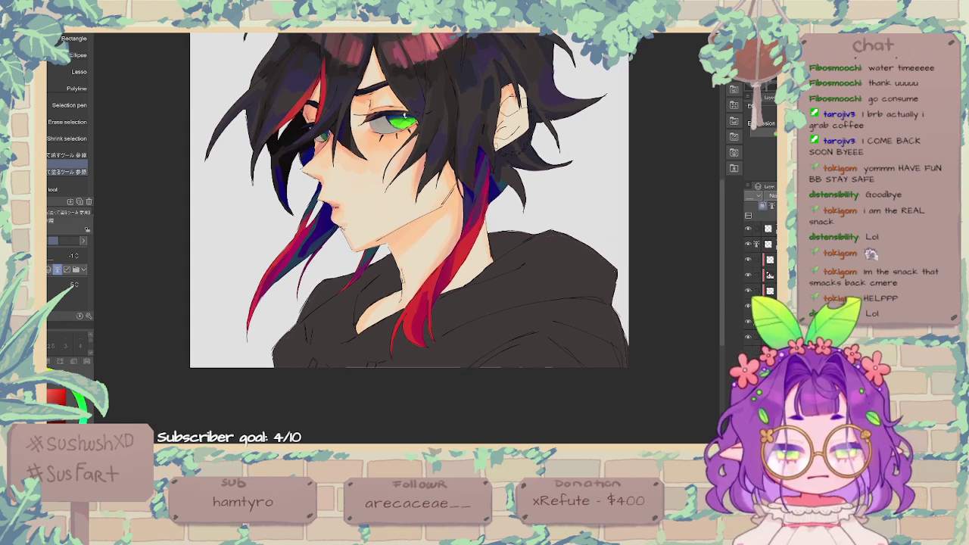
pyautogui.click(39, 155)
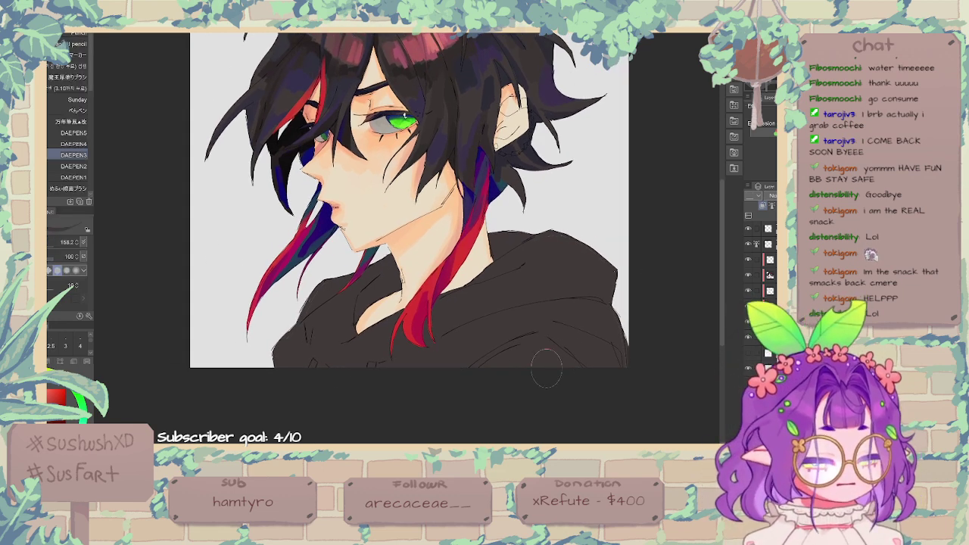
pyautogui.moveTo(576, 304); pyautogui.dragTo(606, 316)
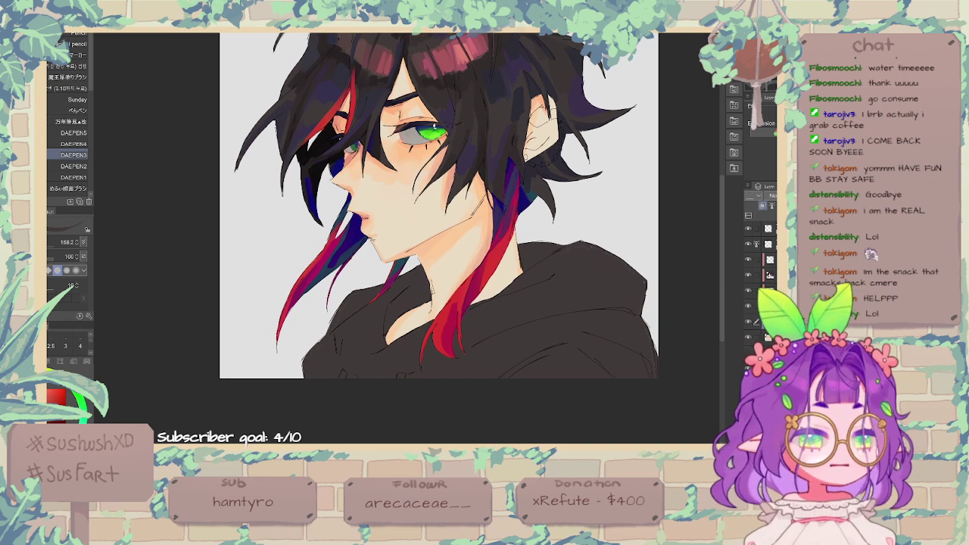
# Step: Inspect the filled hoodie up close around the neckline, hood and shoulders
pyautogui.press('^')
pyautogui.press('-')
pyautogui.hotkey('ctrl', '+')
pyautogui.hotkey('ctrl', '+')
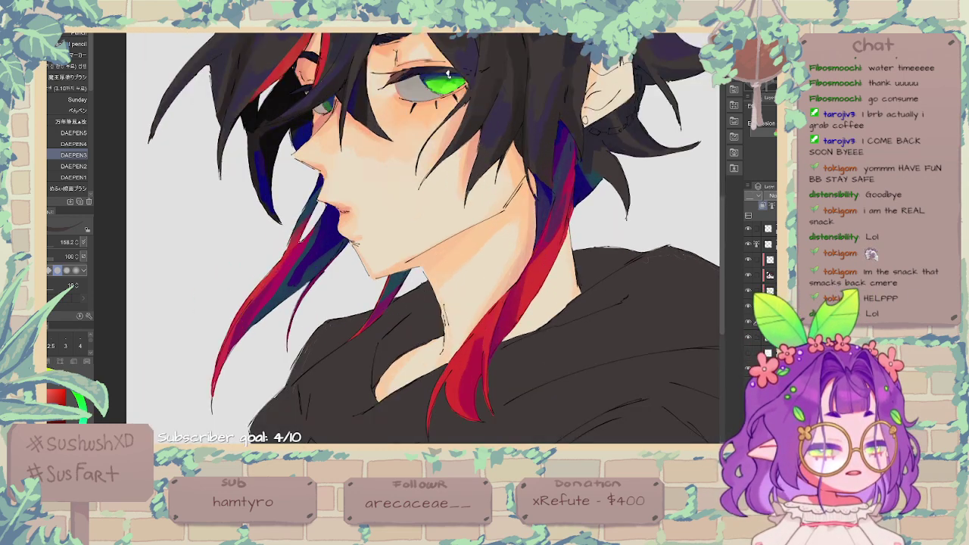
pyautogui.moveTo(531, 263); pyautogui.dragTo(506, 86)
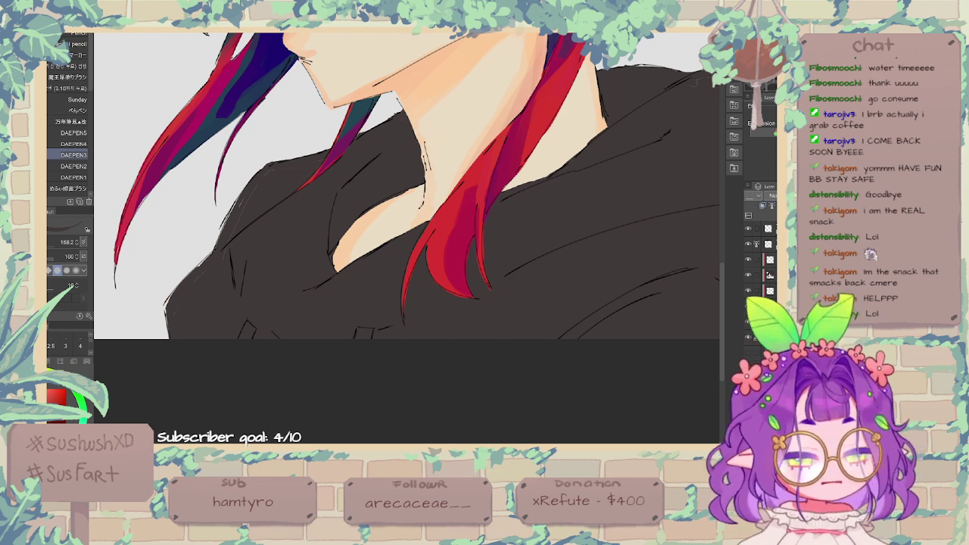
pyautogui.press('m')
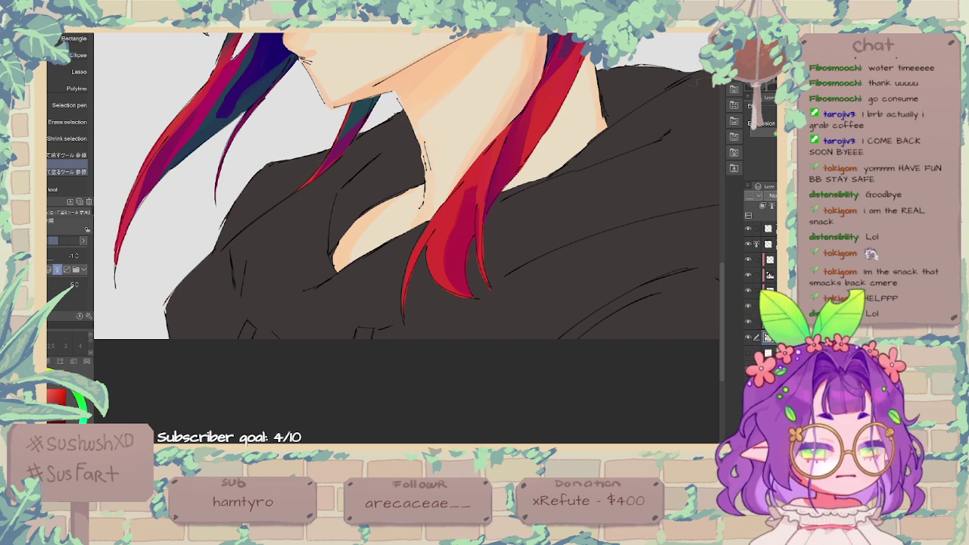
pyautogui.hotkey('ctrl', '-')
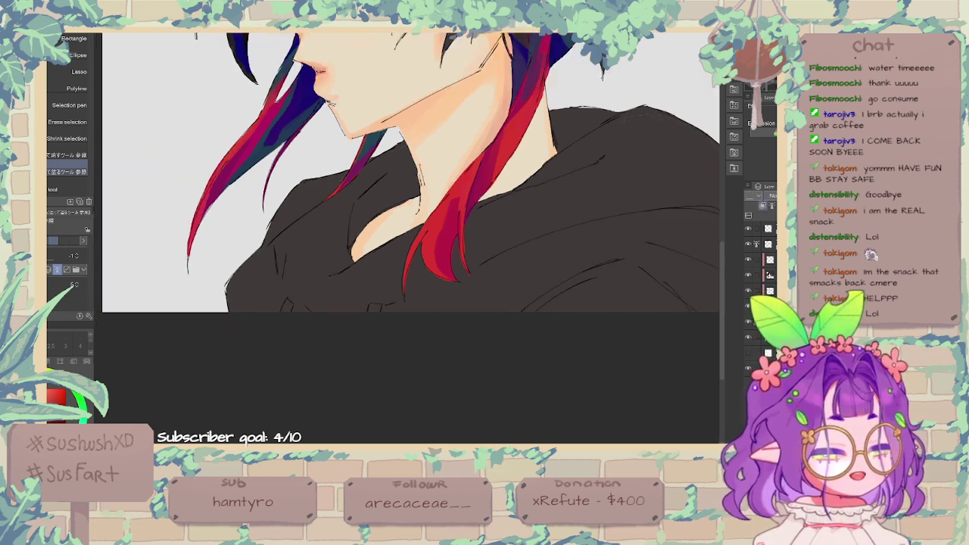
pyautogui.moveTo(554, 198); pyautogui.dragTo(457, 234)
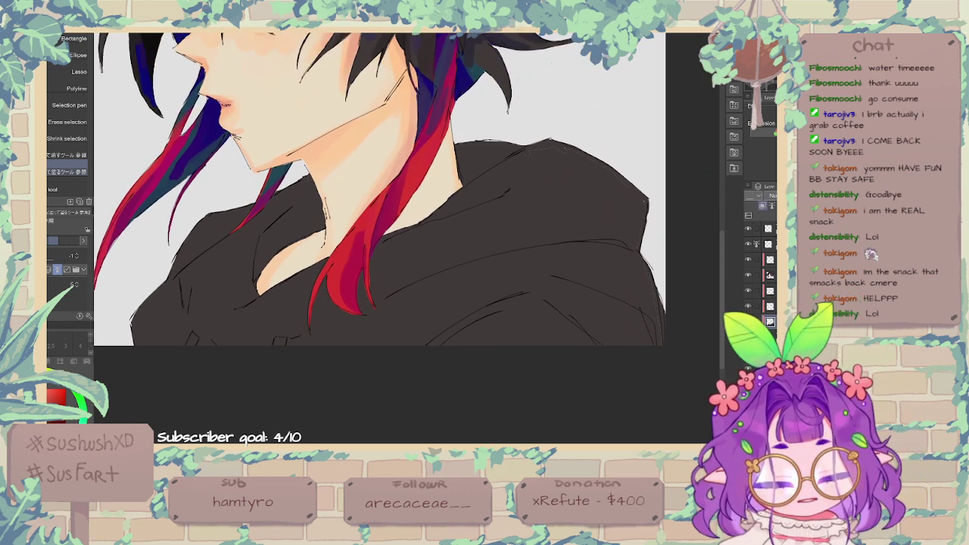
# Step: Paint a darker shadow inside the hood's opening on the far side of the neck
pyautogui.press('p')
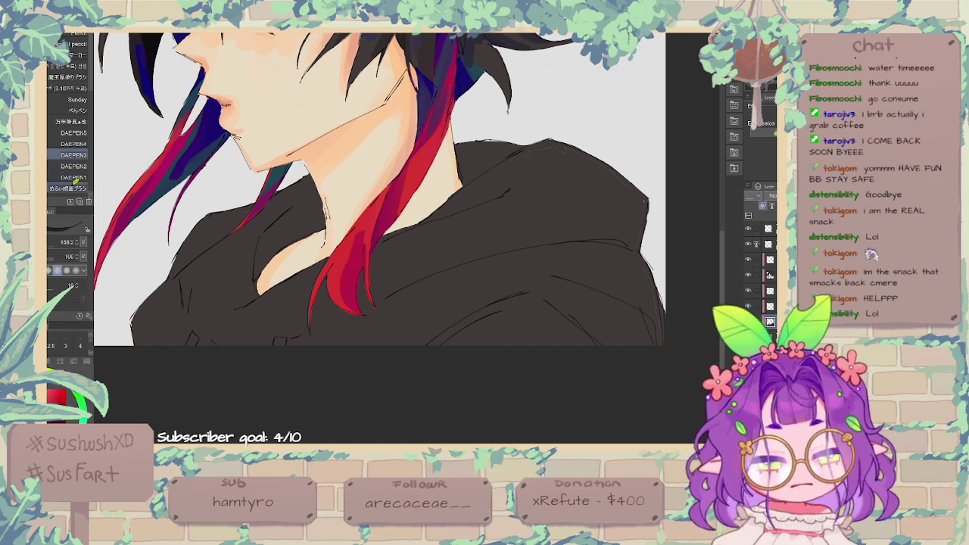
pyautogui.click(74, 195)
pyautogui.moveTo(298, 213)
pyautogui.mouseDown()
pyautogui.moveTo(271, 242)
pyautogui.moveTo(273, 227)
pyautogui.moveTo(298, 212)
pyautogui.moveTo(289, 232)
pyautogui.moveTo(310, 243)
pyautogui.mouseUp()
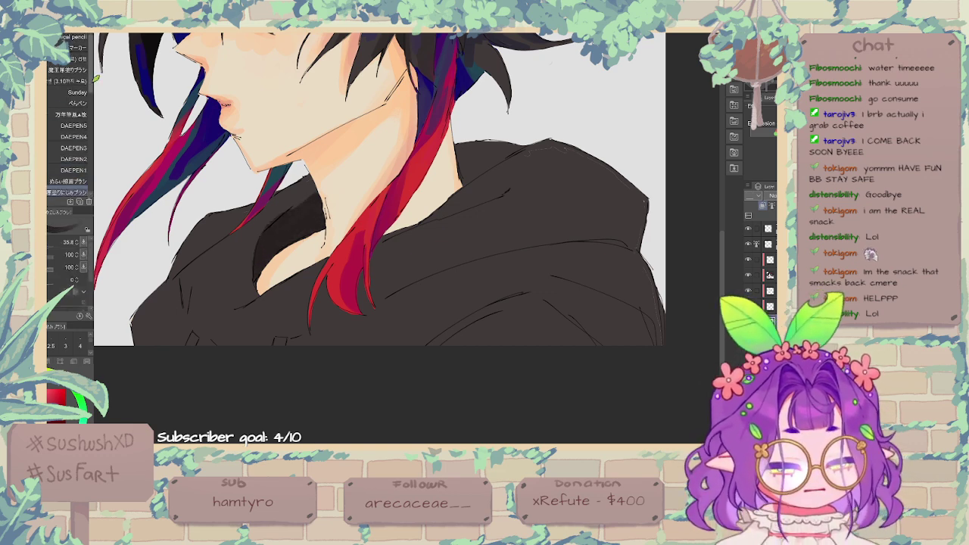
# Step: Shade the hoodie's collar and folds with darker tones using the Flashito brush, sampling a shadow colour from the fabric
pyautogui.scroll(-4, 68, 113)
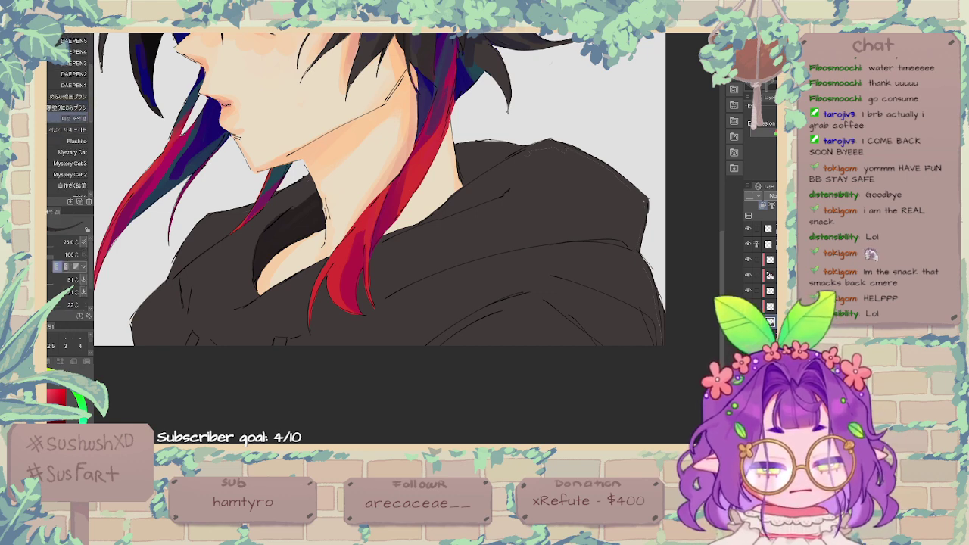
pyautogui.click(73, 140)
pyautogui.click(51, 243)
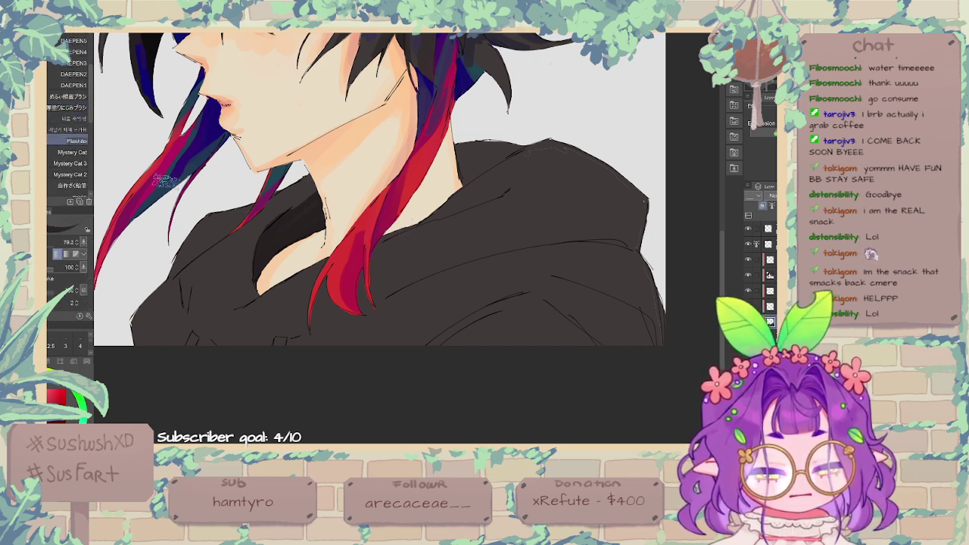
pyautogui.moveTo(244, 271)
pyautogui.mouseDown()
pyautogui.moveTo(206, 288)
pyautogui.moveTo(227, 299)
pyautogui.moveTo(250, 252)
pyautogui.moveTo(242, 280)
pyautogui.moveTo(227, 275)
pyautogui.moveTo(237, 301)
pyautogui.moveTo(226, 285)
pyautogui.mouseUp()
pyautogui.keyDown('alt'); pyautogui.click(243, 279); pyautogui.keyUp('alt')
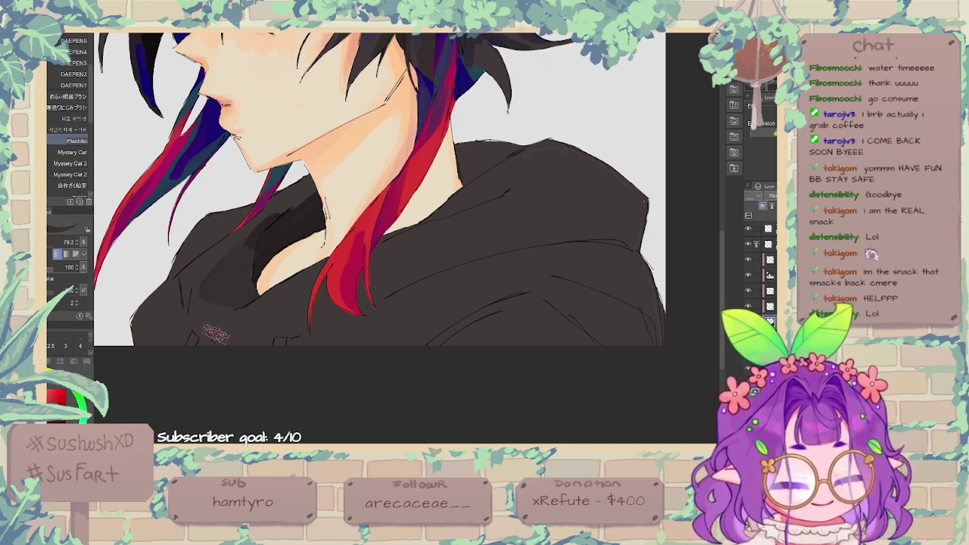
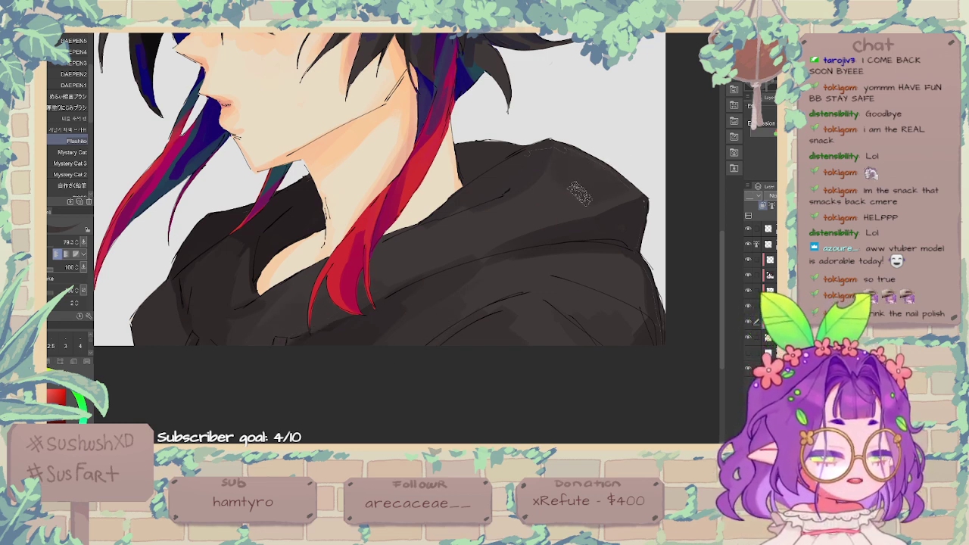
# Step: Colour the hoodie's two drawstring tabs at the canvas's lower edge magenta and red, sampling the colours from the hair locks with a 26.3 brush
pyautogui.moveTo(599, 188); pyautogui.dragTo(543, 230)
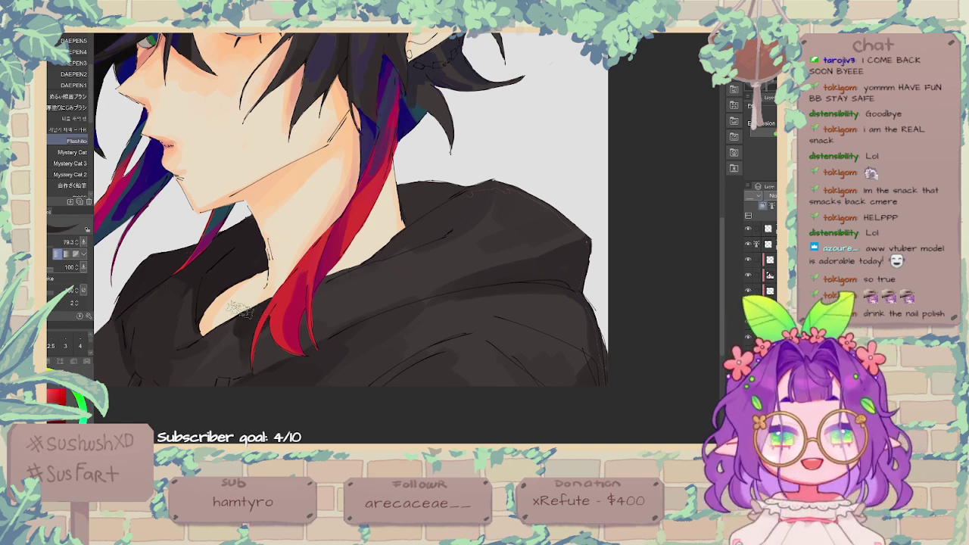
pyautogui.moveTo(349, 275); pyautogui.dragTo(347, 287)
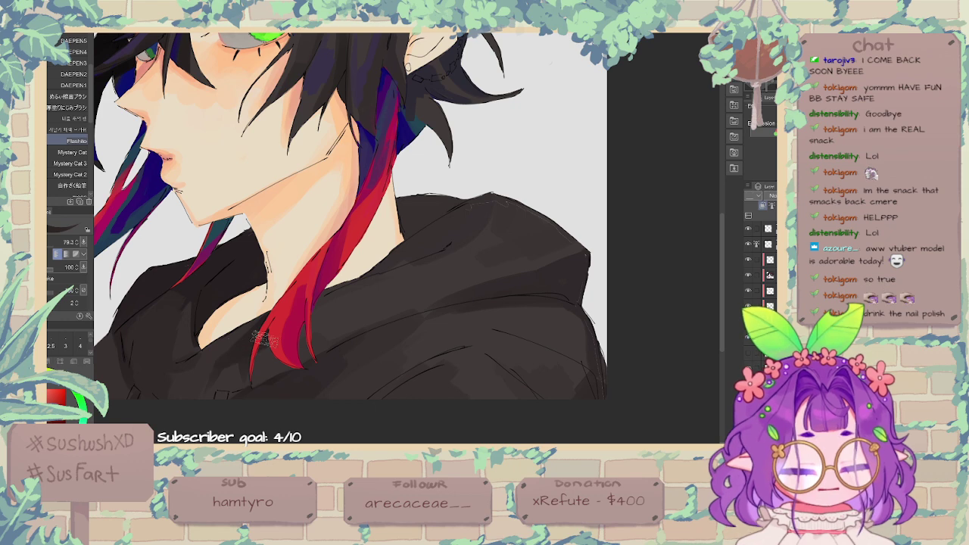
pyautogui.moveTo(318, 301); pyautogui.dragTo(323, 309)
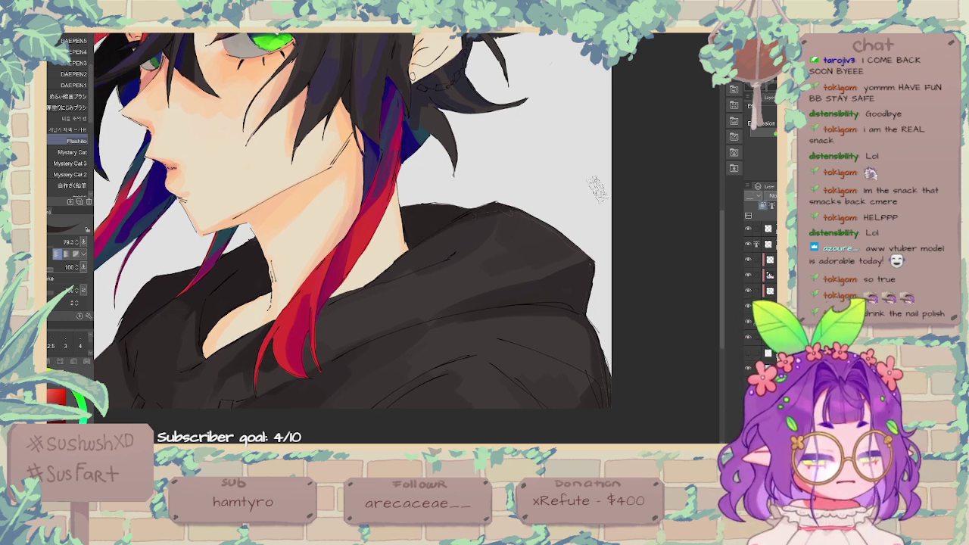
pyautogui.hotkey('ctrl', '-')
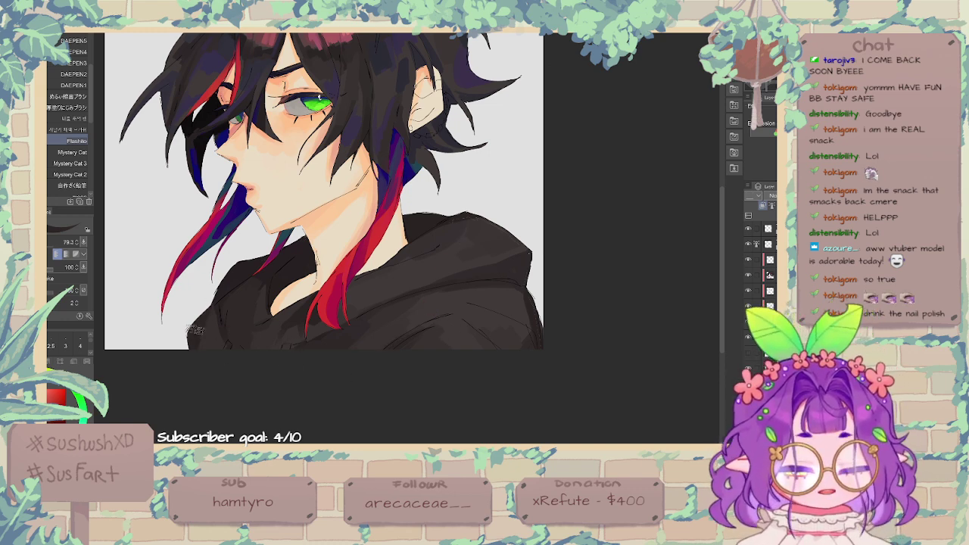
pyautogui.hotkey('ctrl', '+')
pyautogui.hotkey('ctrl', '+')
pyautogui.moveTo(278, 293); pyautogui.dragTo(660, 90)
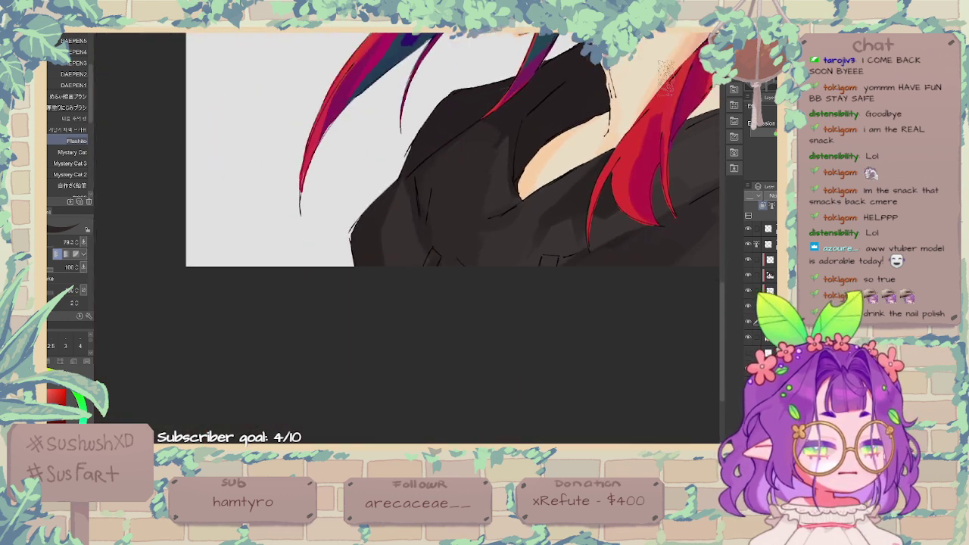
pyautogui.keyDown('alt'); pyautogui.click(664, 92); pyautogui.keyUp('alt')
pyautogui.moveTo(584, 144); pyautogui.dragTo(439, 153)
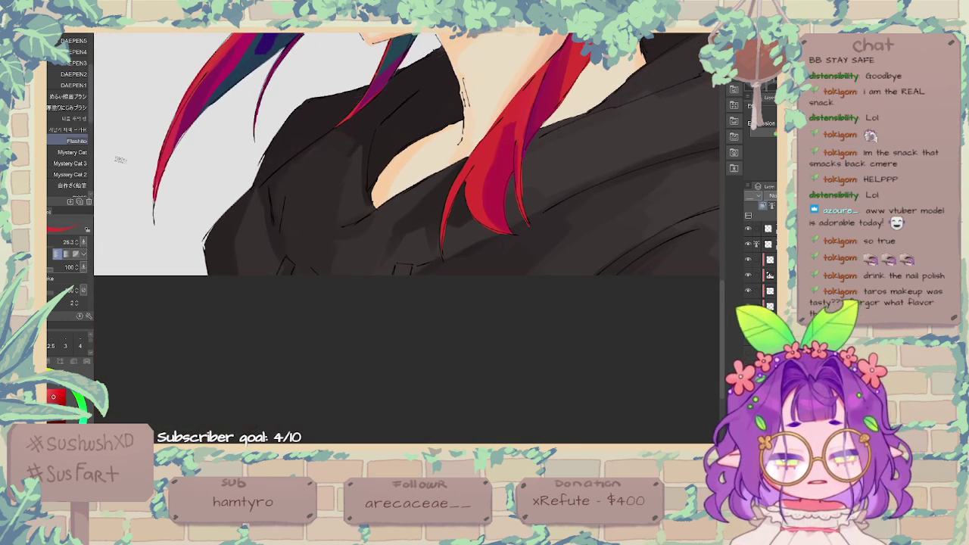
pyautogui.keyDown('alt'); pyautogui.click(224, 60); pyautogui.keyUp('alt')
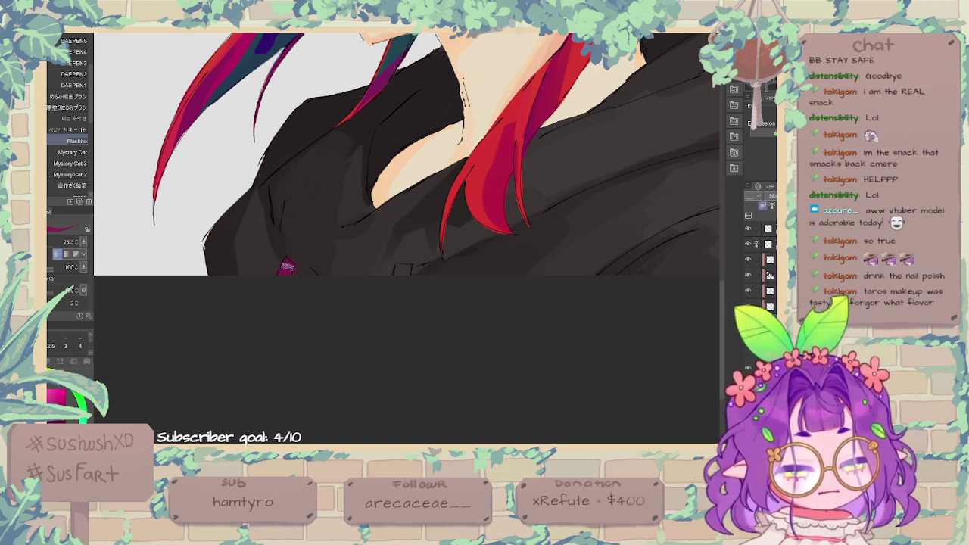
pyautogui.moveTo(287, 266); pyautogui.dragTo(289, 261)
pyautogui.moveTo(402, 273); pyautogui.dragTo(406, 271)
pyautogui.keyDown('alt'); pyautogui.click(478, 178); pyautogui.keyUp('alt')
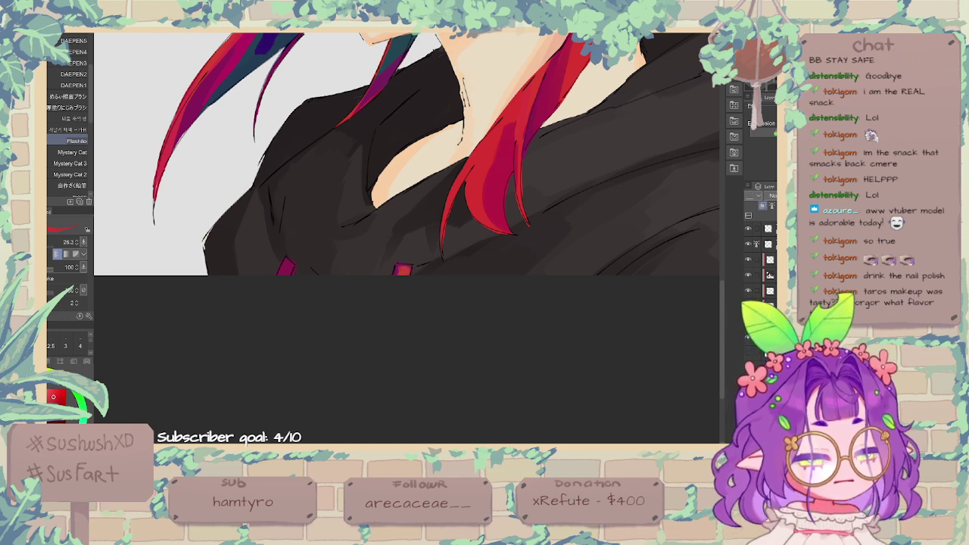
# Step: Merge the character's painted layers down into a single layer
pyautogui.hotkey('ctrl', '-')
pyautogui.hotkey('ctrl', '-')
pyautogui.moveTo(642, 142); pyautogui.dragTo(602, 216)
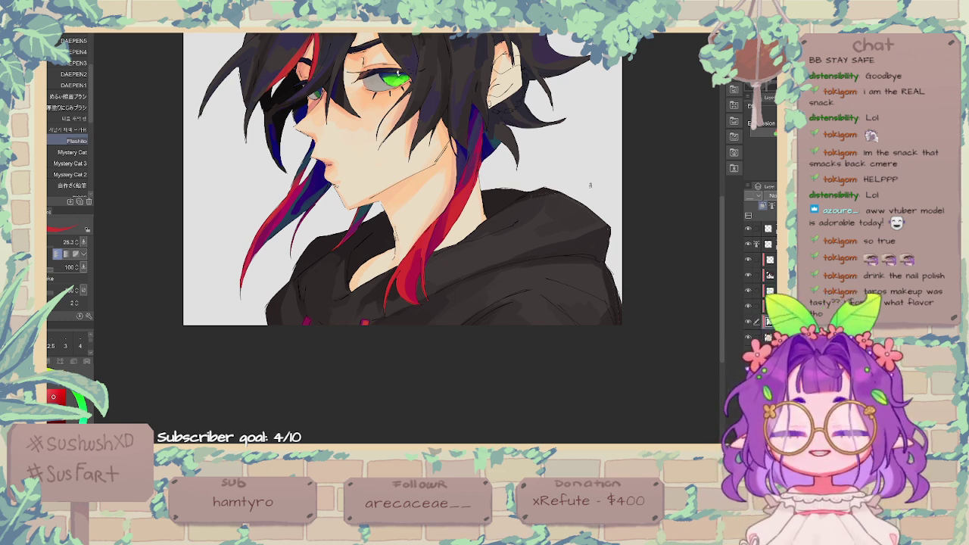
pyautogui.scroll(2, 447, 97)
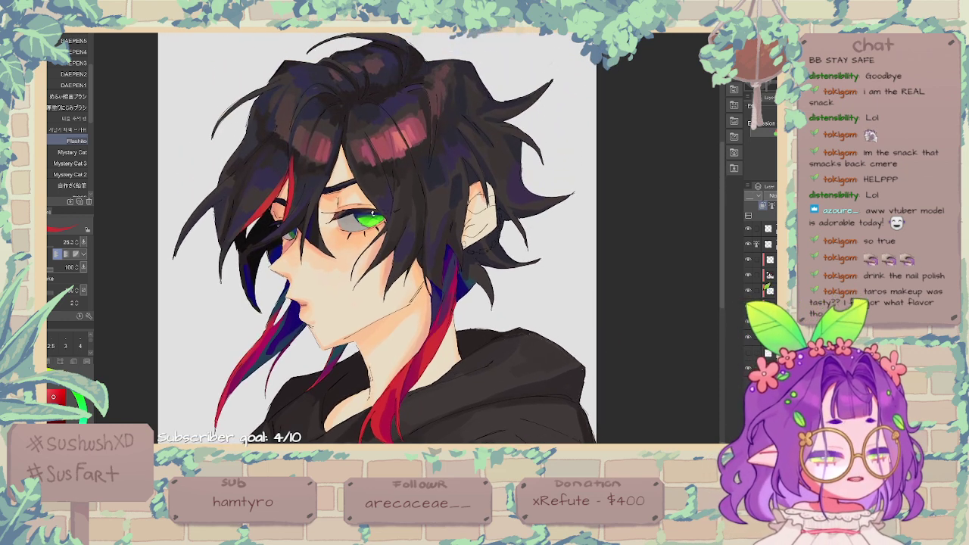
pyautogui.click(770, 260)
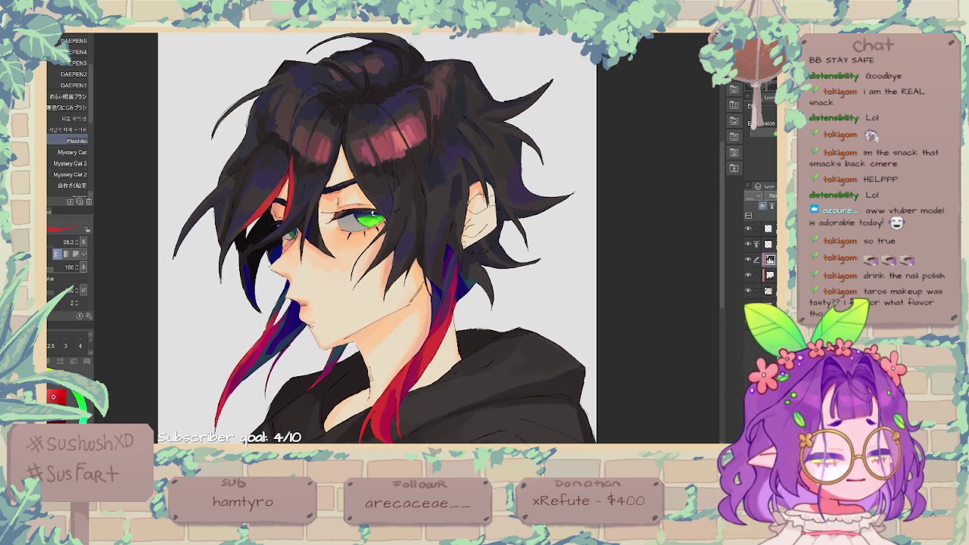
pyautogui.hotkey('ctrl', 'e')
pyautogui.hotkey('ctrl', 'e')
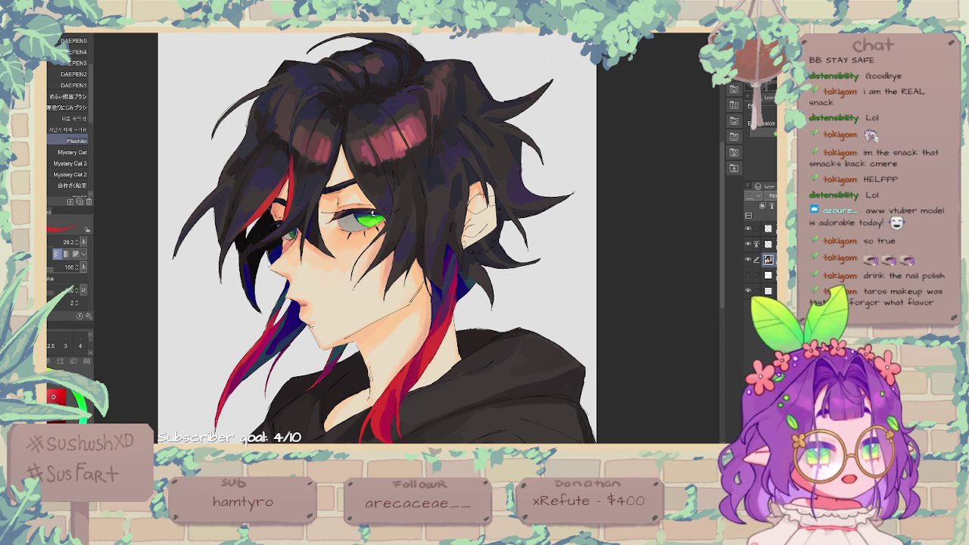
# Step: Retouch the pink highlight on the bangs with a sampled colour and toggle the merged layer's visibility to check it
pyautogui.scroll(2, 373, 215)
pyautogui.scroll(2, 374, 197)
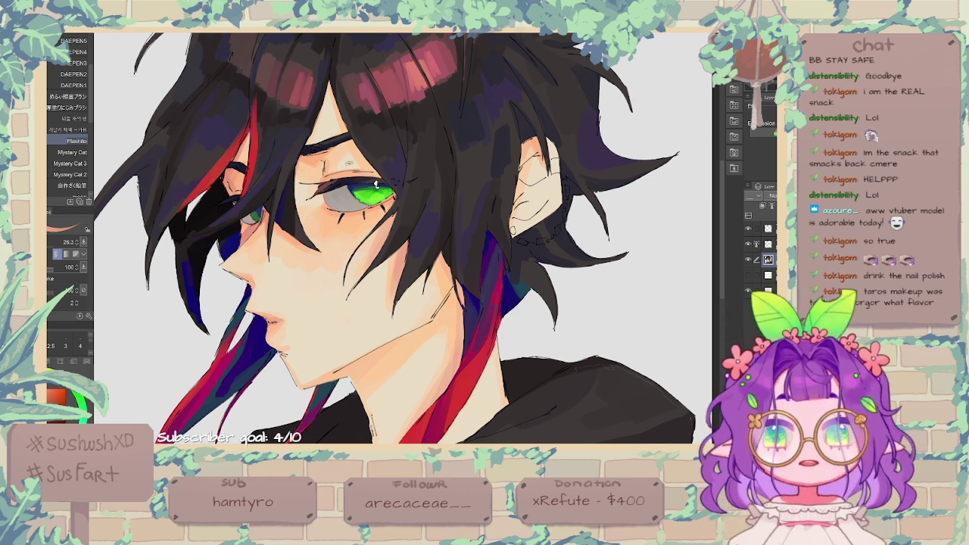
pyautogui.moveTo(343, 127); pyautogui.dragTo(340, 205)
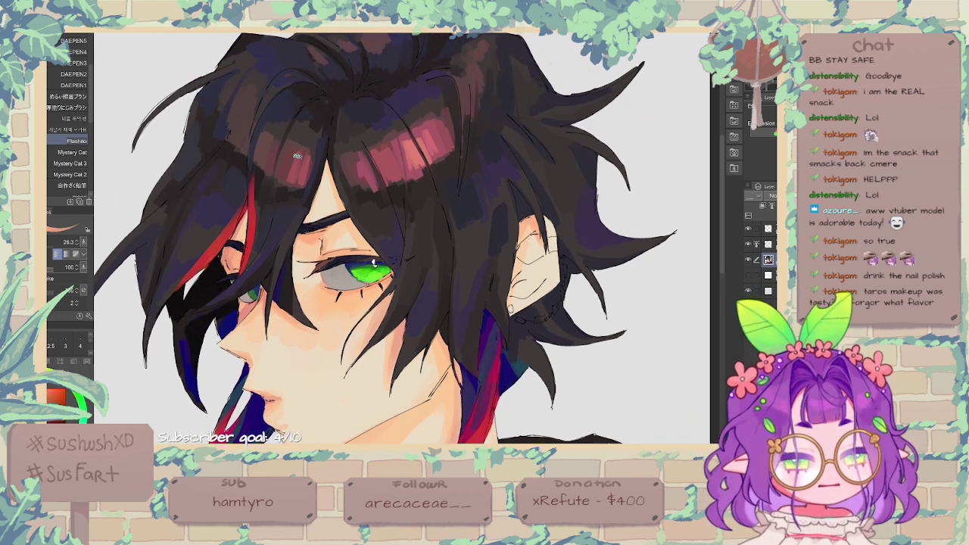
pyautogui.keyDown('alt'); pyautogui.click(297, 158); pyautogui.keyUp('alt')
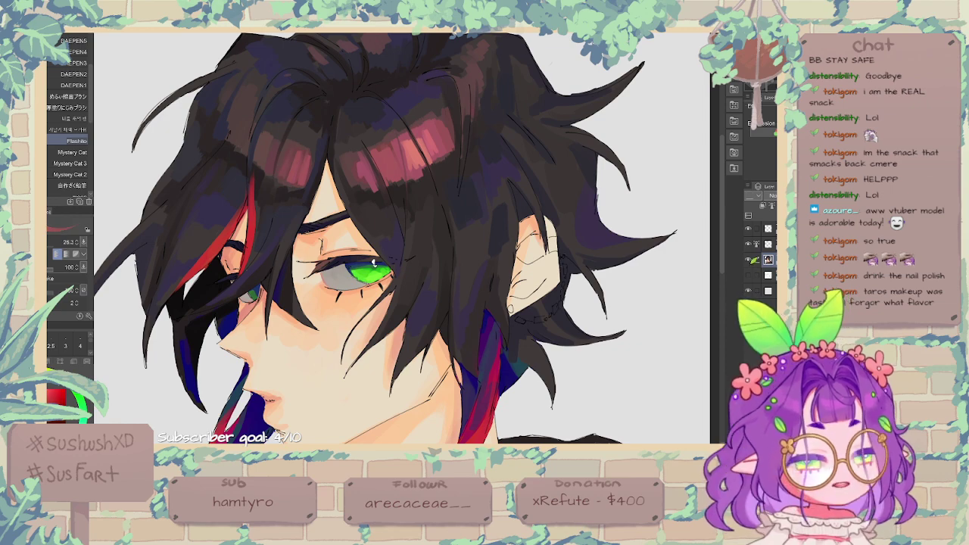
pyautogui.click(750, 259)
pyautogui.click(750, 259)
# Step: Paint over the line along the front of the neck with a skin shadow colour sampled beneath the jaw
pyautogui.moveTo(445, 383)
pyautogui.mouseDown()
pyautogui.moveTo(422, 175)
pyautogui.moveTo(461, 149)
pyautogui.mouseUp()
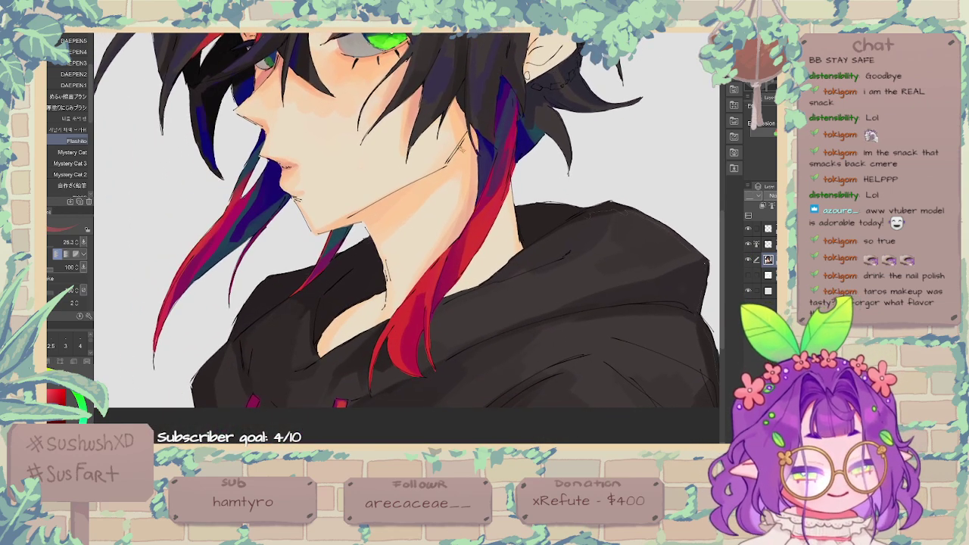
pyautogui.keyDown('alt'); pyautogui.click(374, 228); pyautogui.keyUp('alt')
pyautogui.moveTo(382, 252); pyautogui.dragTo(388, 292)
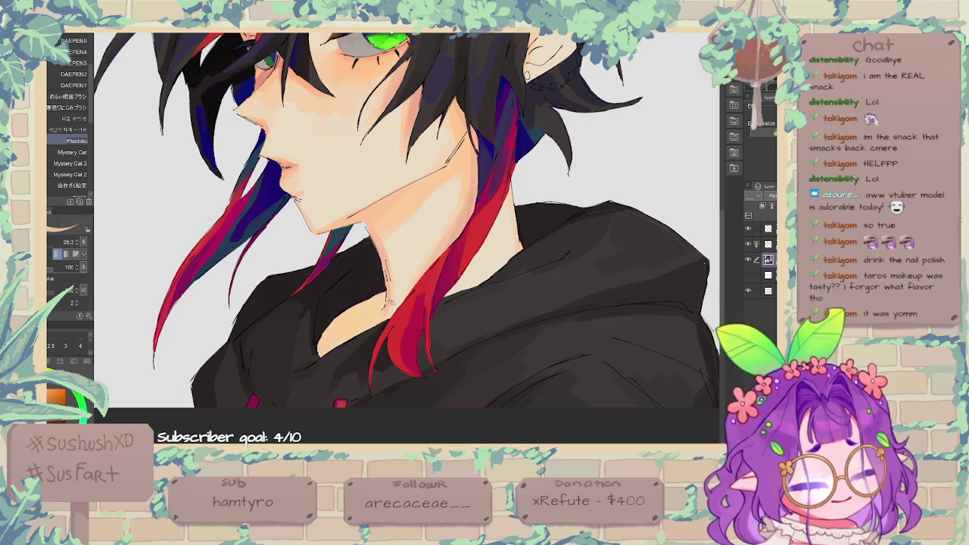
# Step: Retouch the long lock beside the neck with sampled red and dark blue, covering its black outline
pyautogui.moveTo(415, 255); pyautogui.dragTo(423, 298)
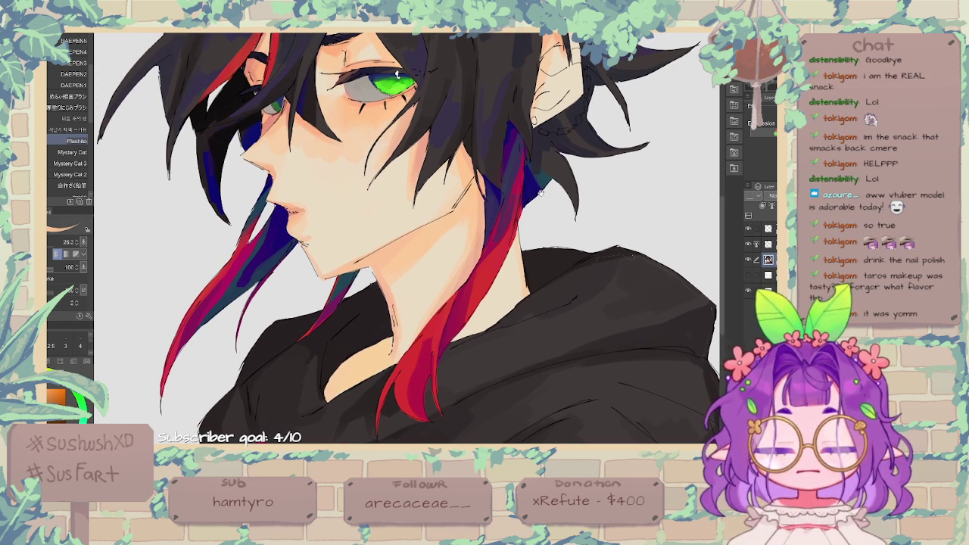
pyautogui.keyDown('alt'); pyautogui.click(504, 242); pyautogui.keyUp('alt')
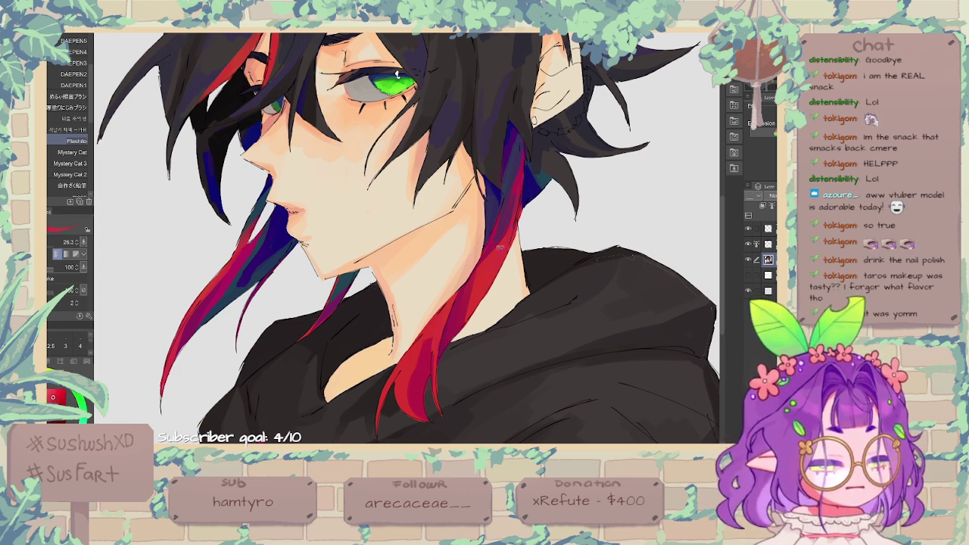
pyautogui.moveTo(516, 187); pyautogui.dragTo(498, 245)
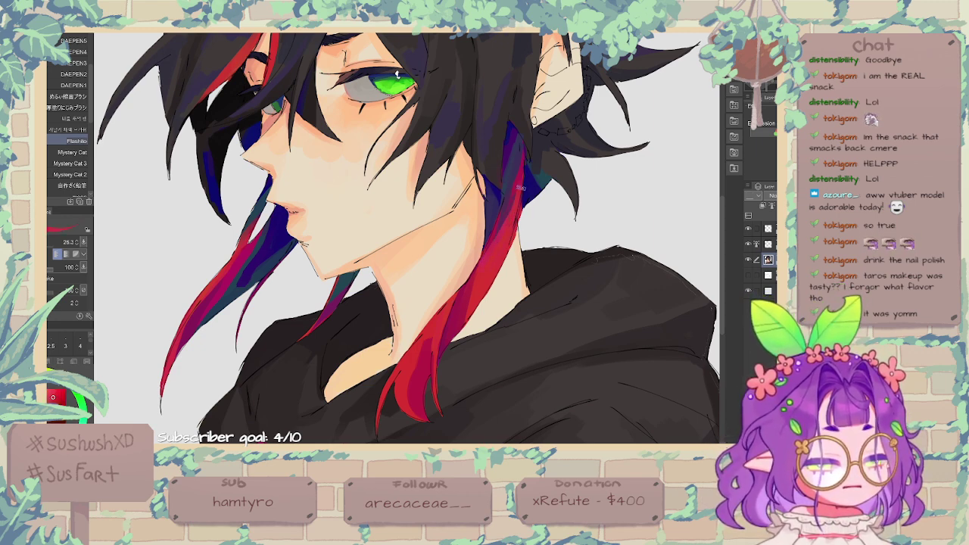
pyautogui.keyDown('alt'); pyautogui.click(527, 192); pyautogui.keyUp('alt')
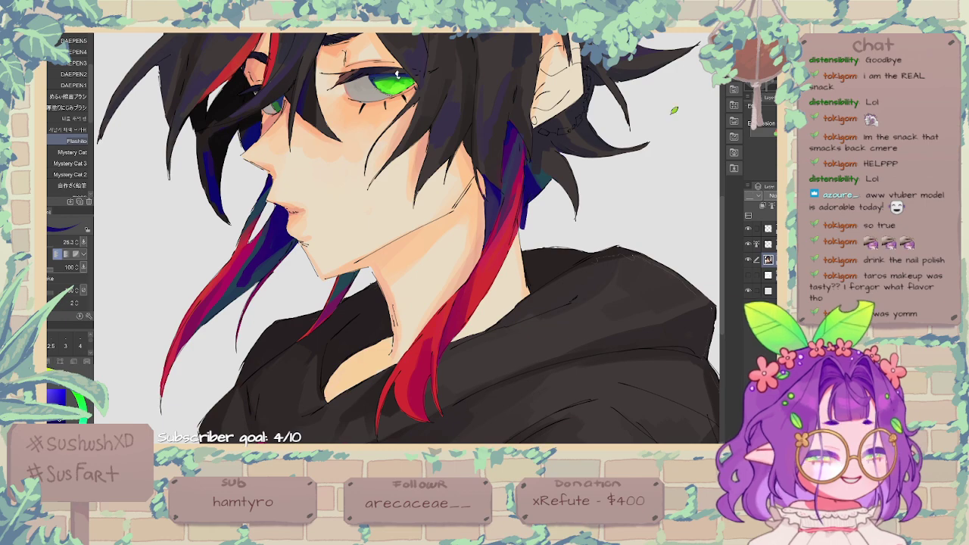
# Step: Paint a magenta tint along the green iris's edge facing the eye white with the brush size at 13.5
pyautogui.moveTo(680, 162); pyautogui.dragTo(706, 245)
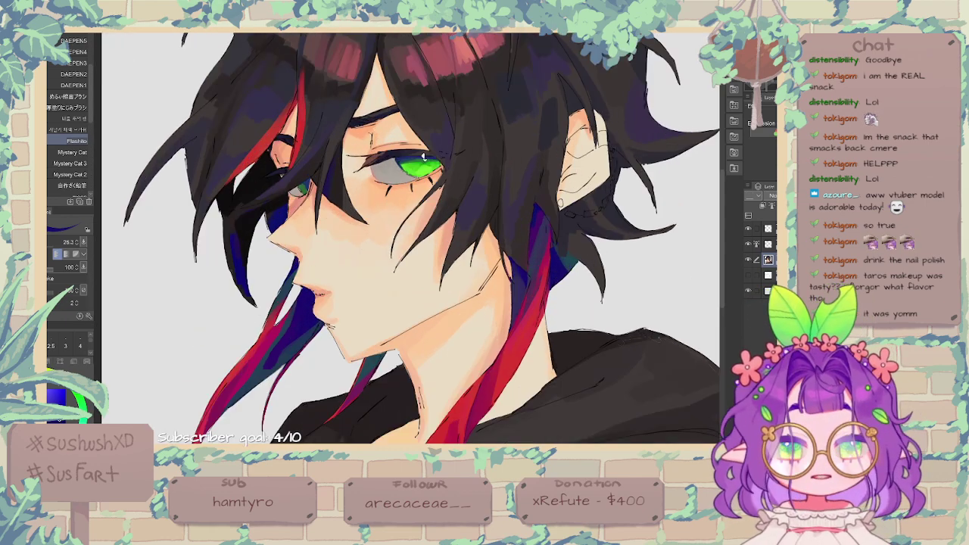
pyautogui.hotkey('ctrl', '+')
pyautogui.hotkey('ctrl', '+')
pyautogui.hotkey('ctrl', '+')
pyautogui.moveTo(582, 182); pyautogui.dragTo(517, 381)
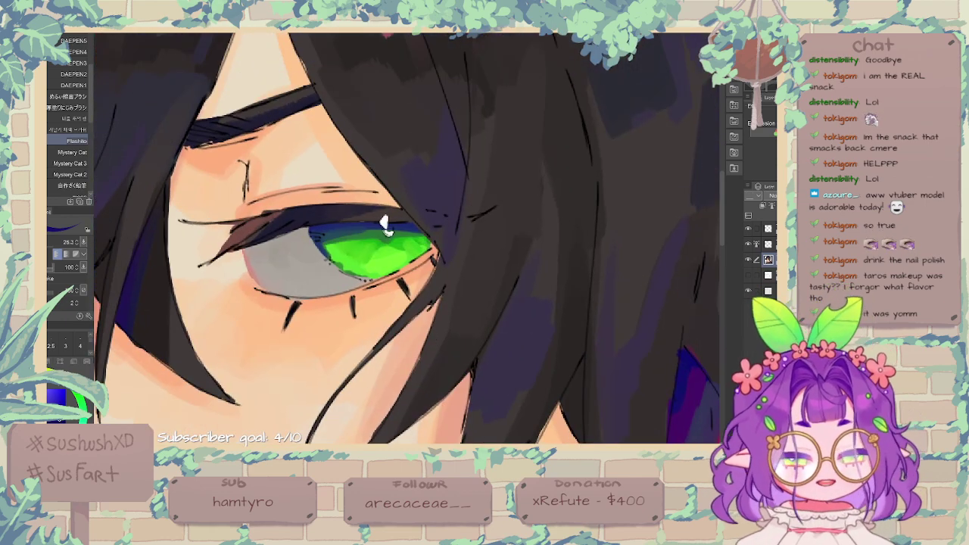
pyautogui.press('[')
pyautogui.press('[')
pyautogui.press('[')
pyautogui.keyDown('alt'); pyautogui.click(406, 231); pyautogui.keyUp('alt')
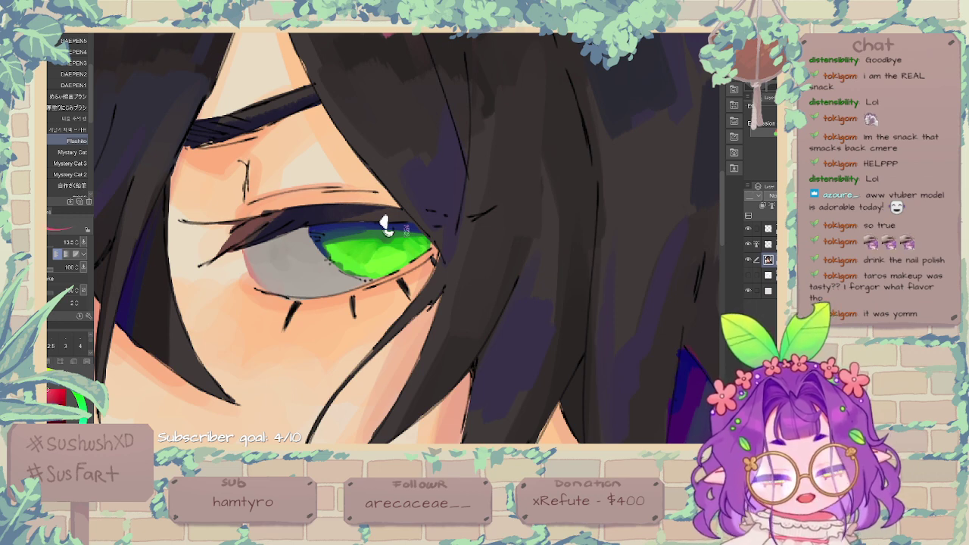
pyautogui.moveTo(305, 232); pyautogui.dragTo(324, 259)
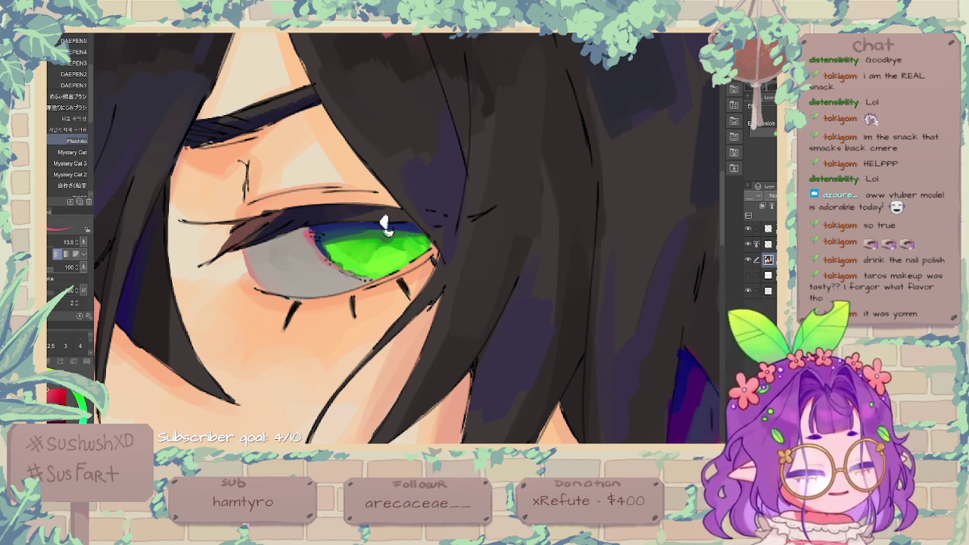
# Step: Refine the iris outline with a brighter red plus sampled dark blue and green tones, using a 7.6 brush
pyautogui.click(56, 388)
pyautogui.press('[')
pyautogui.press('[')
pyautogui.press('[')
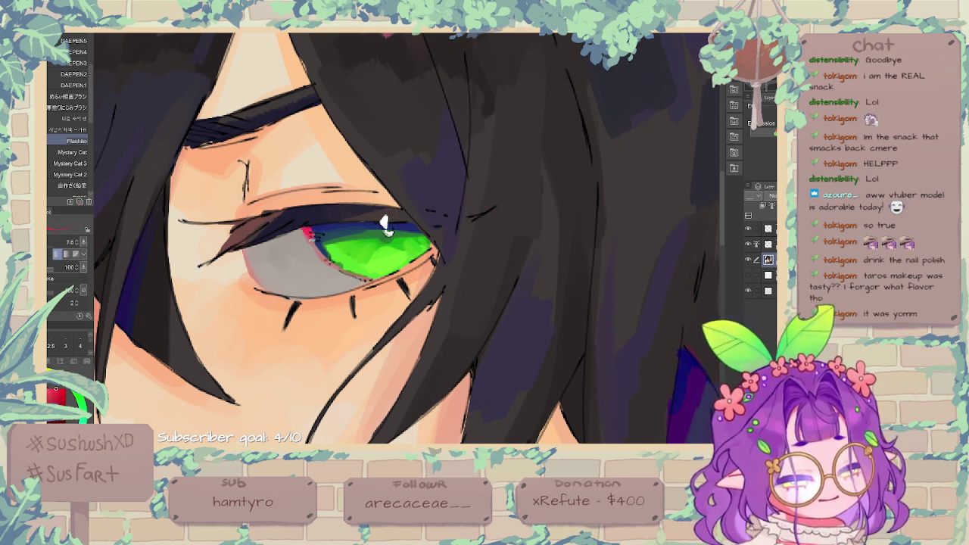
pyautogui.keyDown('alt'); pyautogui.click(319, 232); pyautogui.keyUp('alt')
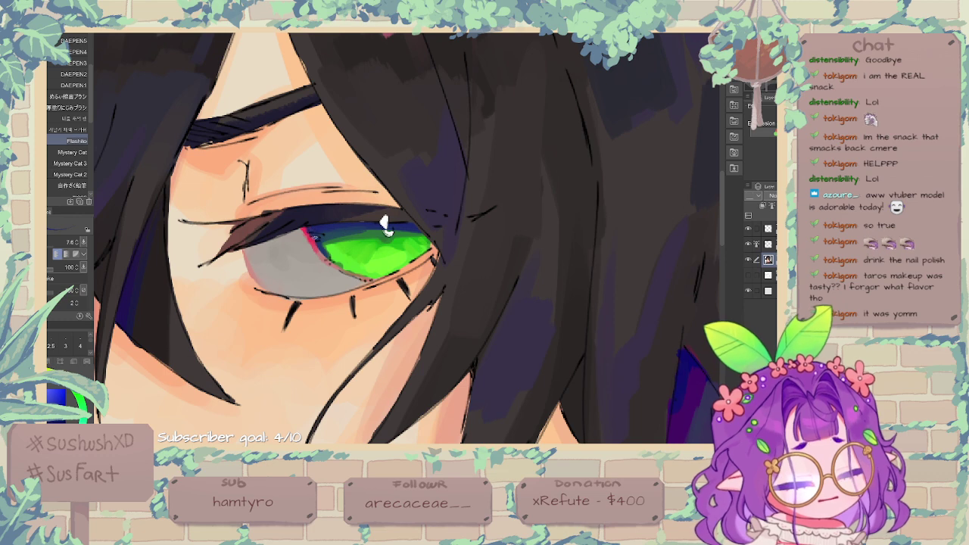
pyautogui.keyDown('alt'); pyautogui.click(383, 224); pyautogui.keyUp('alt')
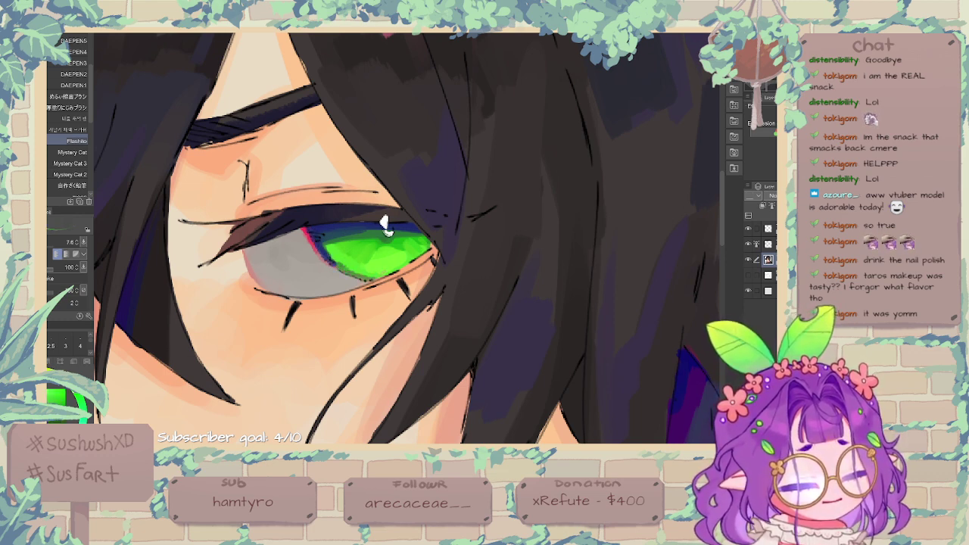
pyautogui.click(55, 395)
pyautogui.keyDown('alt'); pyautogui.click(309, 235); pyautogui.keyUp('alt')
pyautogui.moveTo(304, 226); pyautogui.dragTo(314, 240)
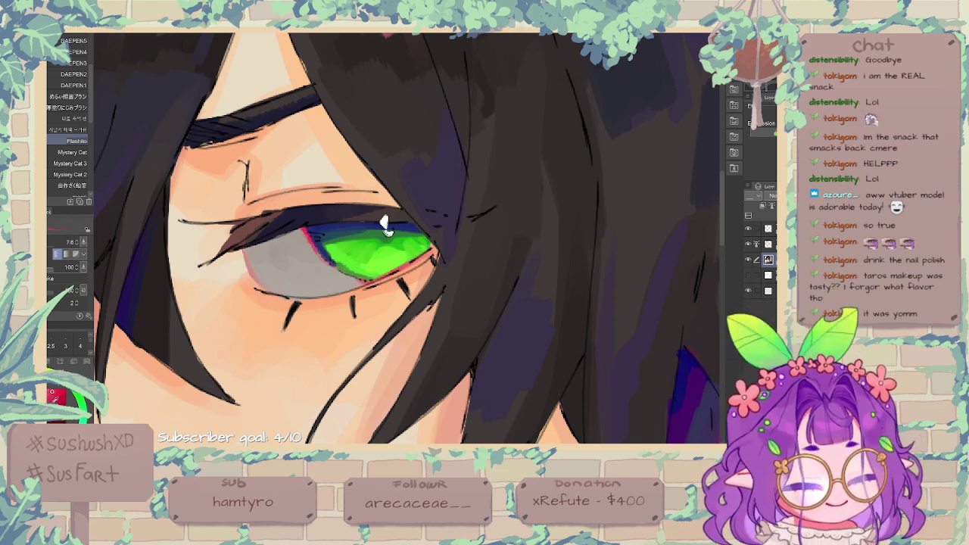
# Step: Trace red along the lower rim of the iris and the upper edge and outer corner of the eyelashes
pyautogui.moveTo(436, 243); pyautogui.dragTo(387, 274)
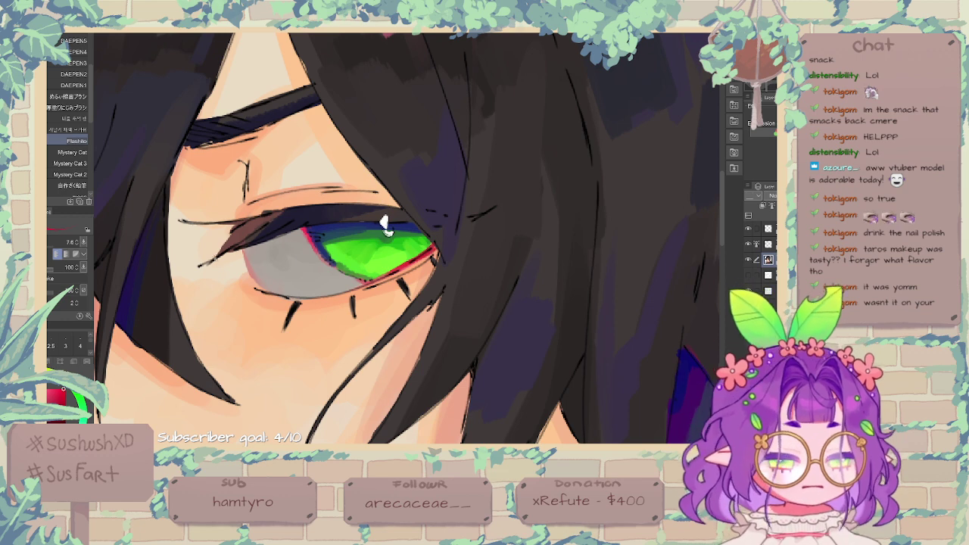
pyautogui.moveTo(242, 243); pyautogui.dragTo(268, 228)
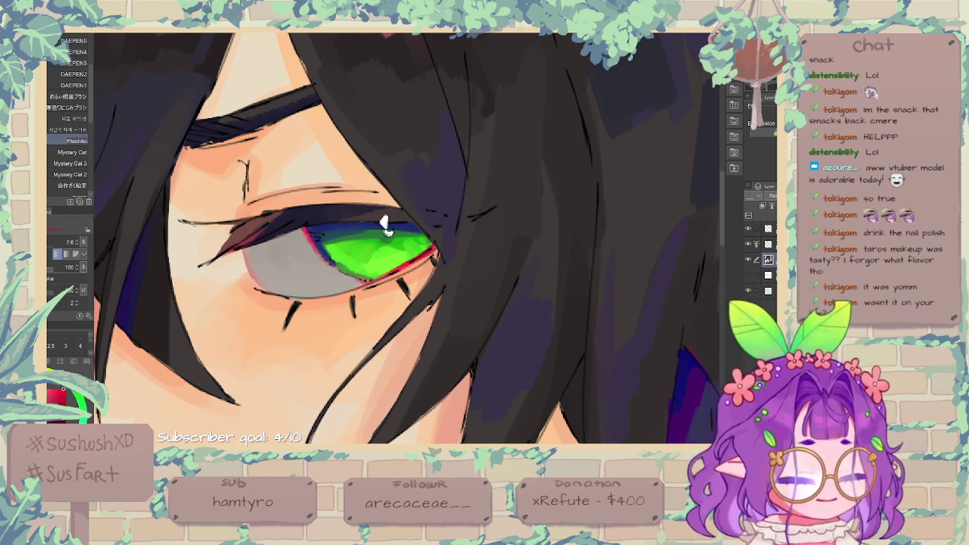
pyautogui.moveTo(241, 222); pyautogui.dragTo(349, 205)
pyautogui.keyDown('alt'); pyautogui.click(324, 213); pyautogui.keyUp('alt')
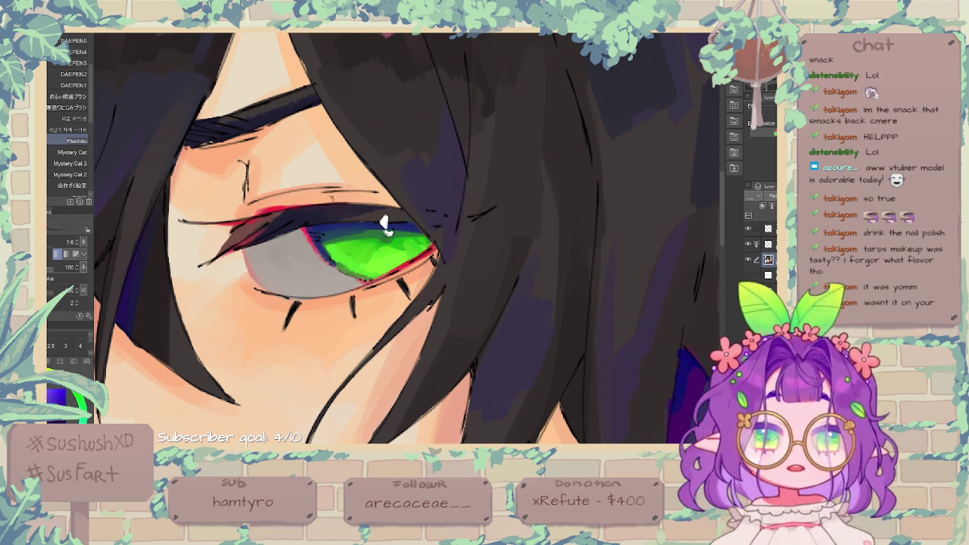
# Step: Recolour the eyelid crease and the short vertical line above the eye with red and skin tones sampled nearby
pyautogui.keyDown('alt'); pyautogui.click(268, 209); pyautogui.keyUp('alt')
pyautogui.moveTo(250, 202)
pyautogui.mouseDown()
pyautogui.moveTo(321, 187)
pyautogui.moveTo(376, 191)
pyautogui.moveTo(286, 194)
pyautogui.mouseUp()
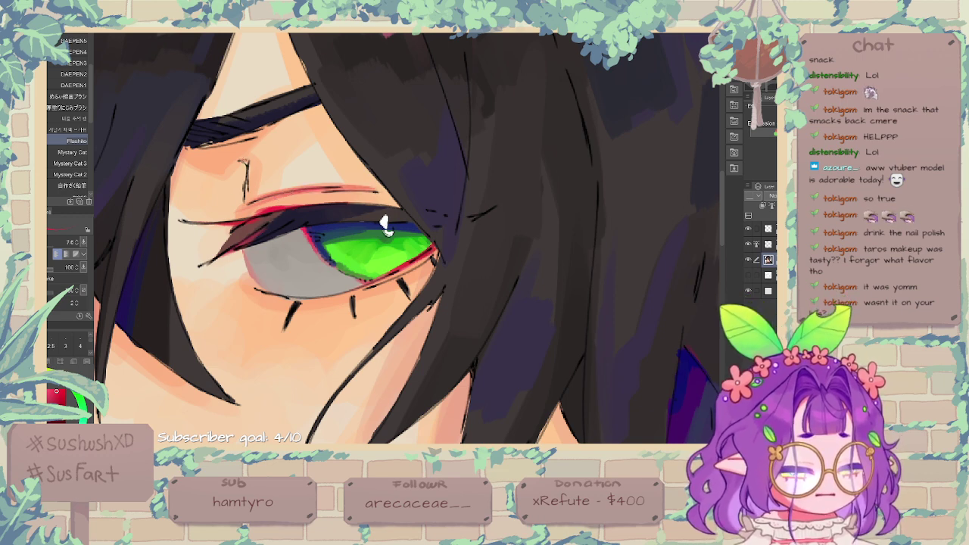
pyautogui.moveTo(244, 161); pyautogui.dragTo(248, 197)
pyautogui.moveTo(249, 166)
pyautogui.mouseDown()
pyautogui.moveTo(247, 211)
pyautogui.moveTo(254, 202)
pyautogui.moveTo(237, 215)
pyautogui.mouseUp()
pyautogui.keyDown('alt'); pyautogui.click(259, 179); pyautogui.keyUp('alt')
pyautogui.keyDown('alt'); pyautogui.click(249, 207); pyautogui.keyUp('alt')
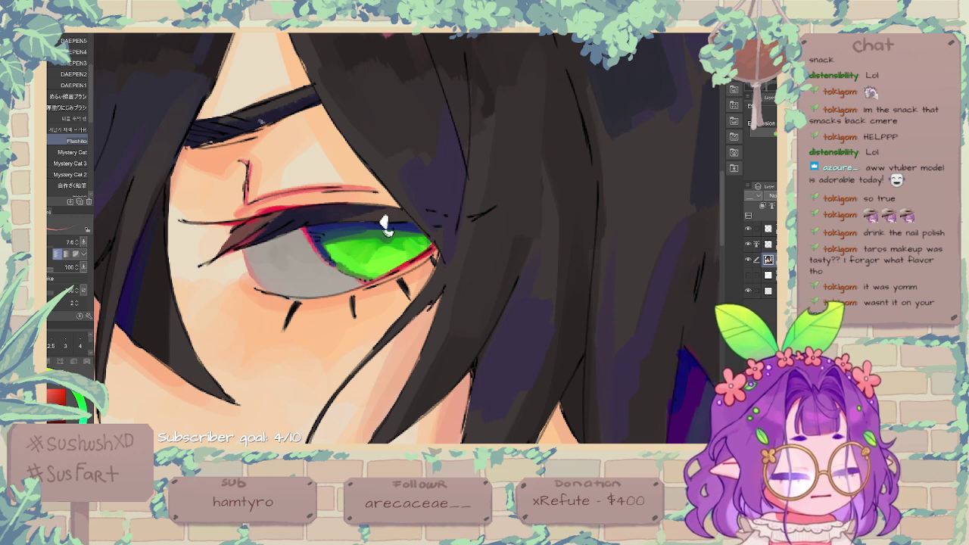
pyautogui.keyDown('alt'); pyautogui.click(300, 217); pyautogui.keyUp('alt')
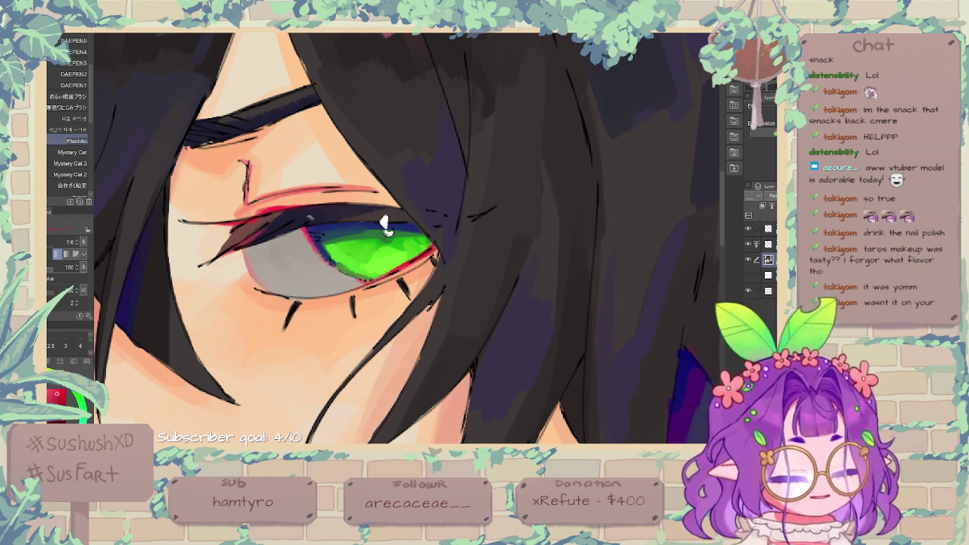
# Step: Rework the red along the upper edge of the eyelashes with colours sampled from the surrounding line work
pyautogui.keyDown('alt'); pyautogui.click(283, 200); pyautogui.keyUp('alt')
pyautogui.moveTo(256, 211); pyautogui.dragTo(288, 202)
pyautogui.moveTo(249, 216); pyautogui.dragTo(296, 203)
pyautogui.keyDown('alt'); pyautogui.click(226, 227); pyautogui.keyUp('alt')
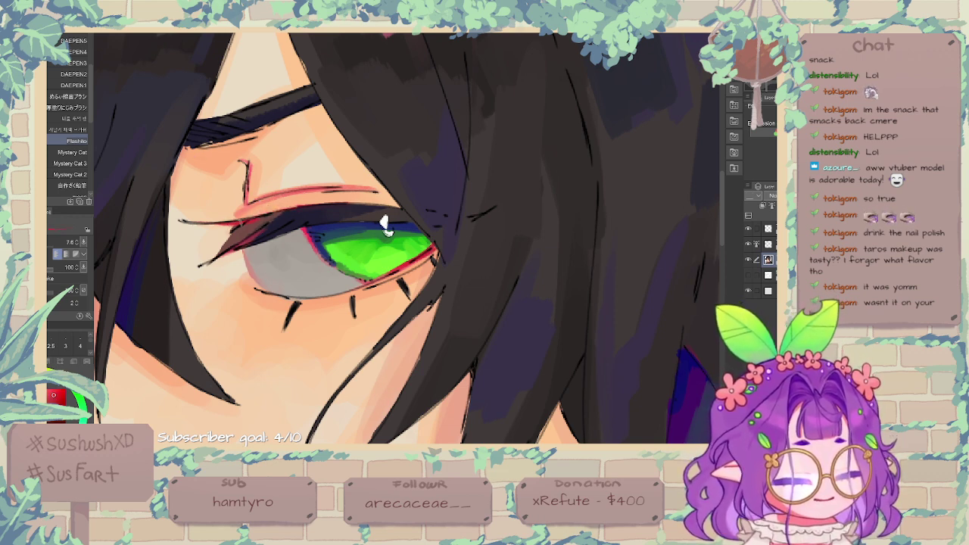
pyautogui.moveTo(397, 207); pyautogui.dragTo(359, 202)
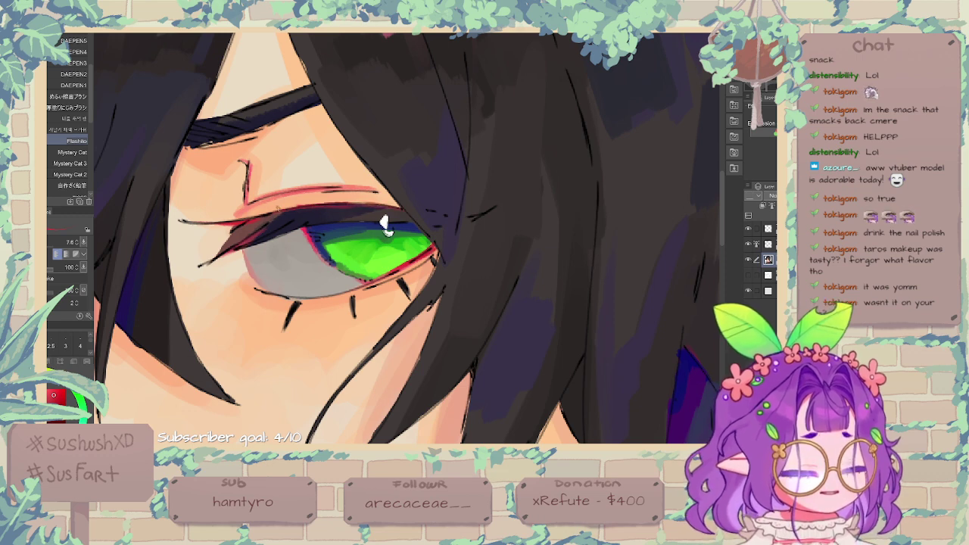
# Step: Shade the skin directly beneath the inner end of the eyebrow with red strokes
pyautogui.moveTo(183, 148)
pyautogui.mouseDown()
pyautogui.moveTo(209, 145)
pyautogui.moveTo(214, 156)
pyautogui.moveTo(230, 147)
pyautogui.mouseUp()
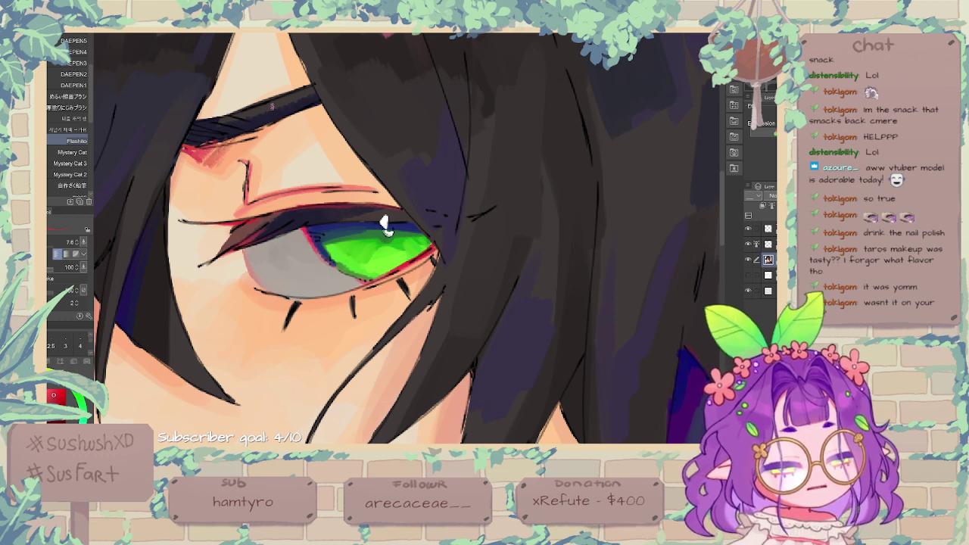
pyautogui.hotkey('ctrl', '-')
pyautogui.hotkey('ctrl', '-')
pyautogui.hotkey('ctrl', '-')
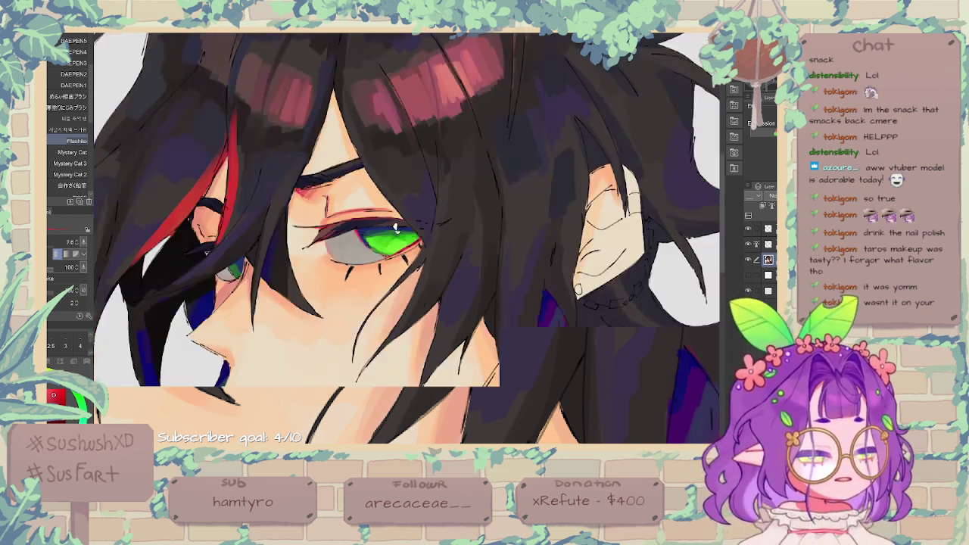
pyautogui.hotkey('ctrl', '+')
pyautogui.hotkey('ctrl', '+')
pyautogui.hotkey('ctrl', '+')
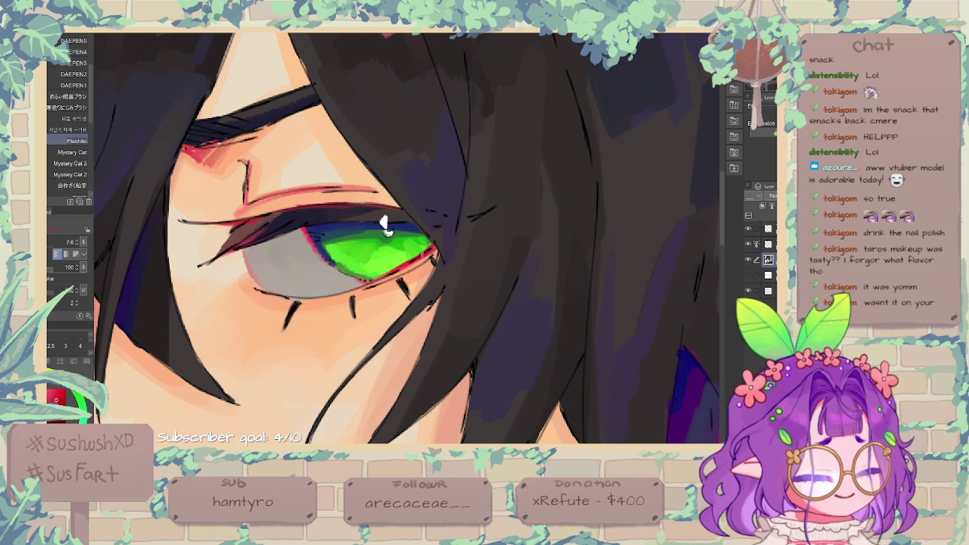
pyautogui.moveTo(384, 219); pyautogui.dragTo(429, 123)
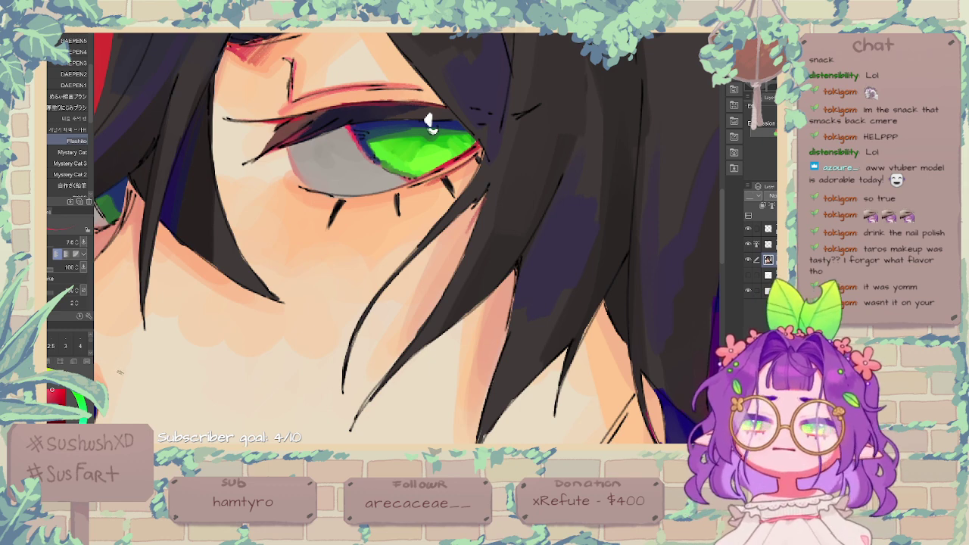
# Step: Paint pinkish-red shadows on the cheek skin along the edges of the hair strands, sampling colours from nearby areas
pyautogui.moveTo(453, 227)
pyautogui.mouseDown()
pyautogui.moveTo(447, 283)
pyautogui.moveTo(457, 264)
pyautogui.moveTo(432, 309)
pyautogui.mouseUp()
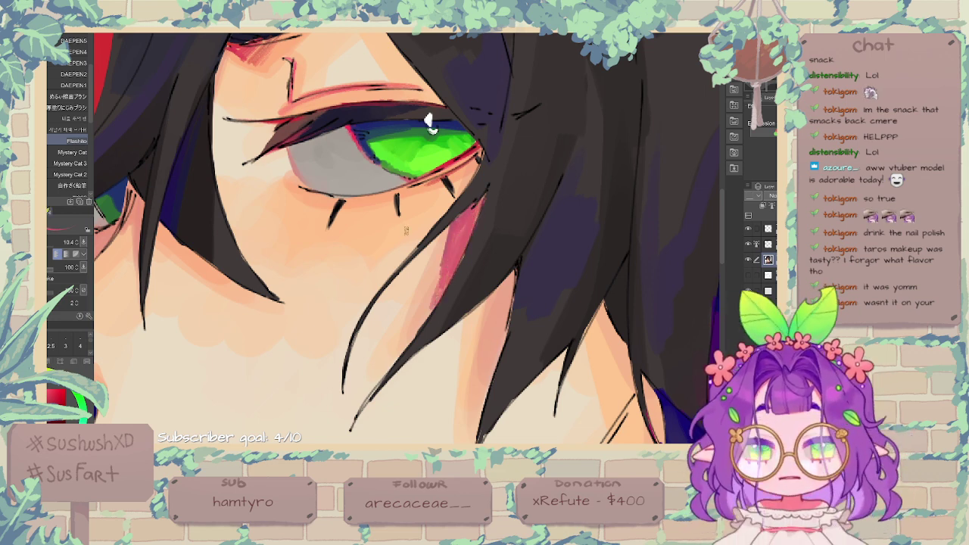
pyautogui.moveTo(440, 263)
pyautogui.mouseDown()
pyautogui.moveTo(407, 344)
pyautogui.moveTo(437, 298)
pyautogui.moveTo(387, 369)
pyautogui.mouseUp()
pyautogui.moveTo(515, 274)
pyautogui.mouseDown()
pyautogui.moveTo(481, 308)
pyautogui.moveTo(494, 372)
pyautogui.mouseUp()
pyautogui.scroll(-4, 428, 123)
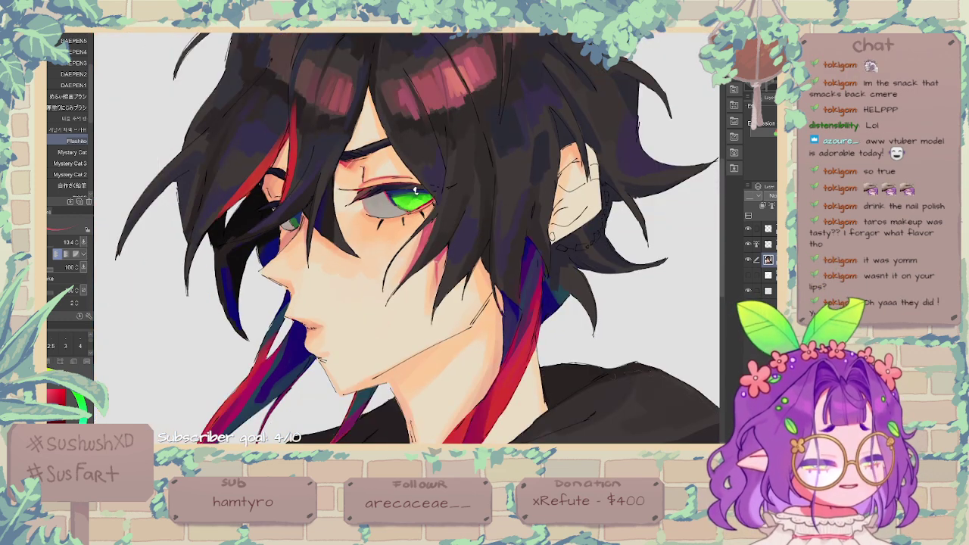
pyautogui.moveTo(439, 256); pyautogui.dragTo(432, 311)
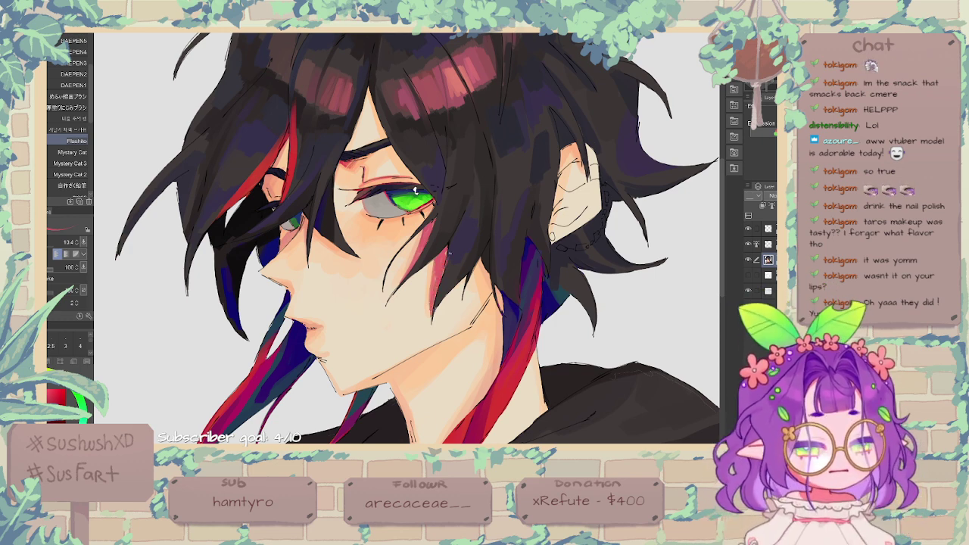
pyautogui.keyDown('alt'); pyautogui.click(448, 259); pyautogui.keyUp('alt')
pyautogui.moveTo(447, 259); pyautogui.dragTo(441, 276)
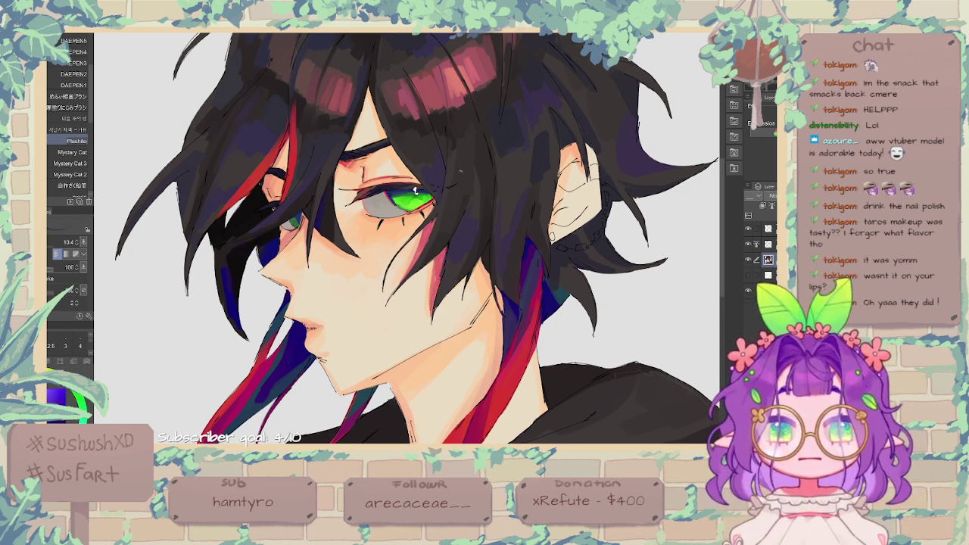
pyautogui.hotkey('ctrl', 'z')
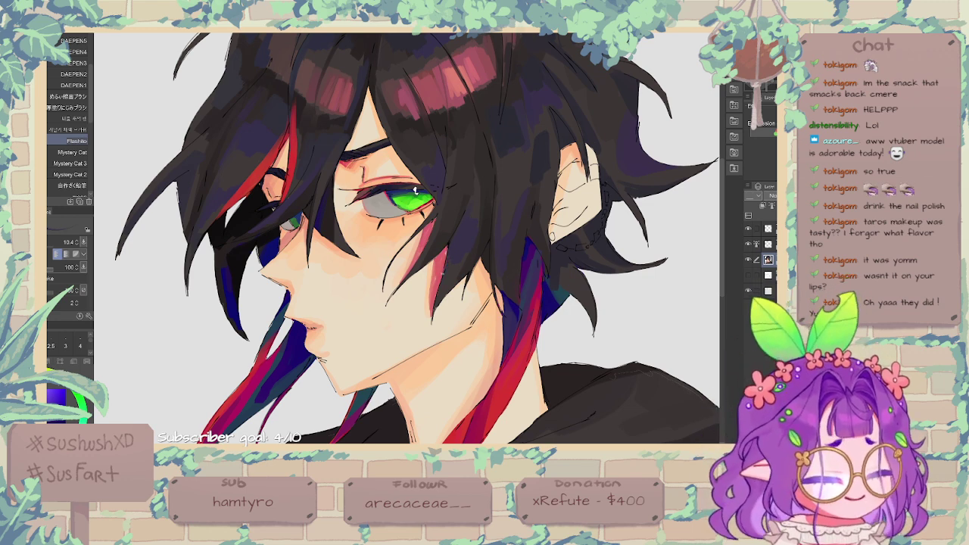
pyautogui.keyDown('alt'); pyautogui.click(439, 266); pyautogui.keyUp('alt')
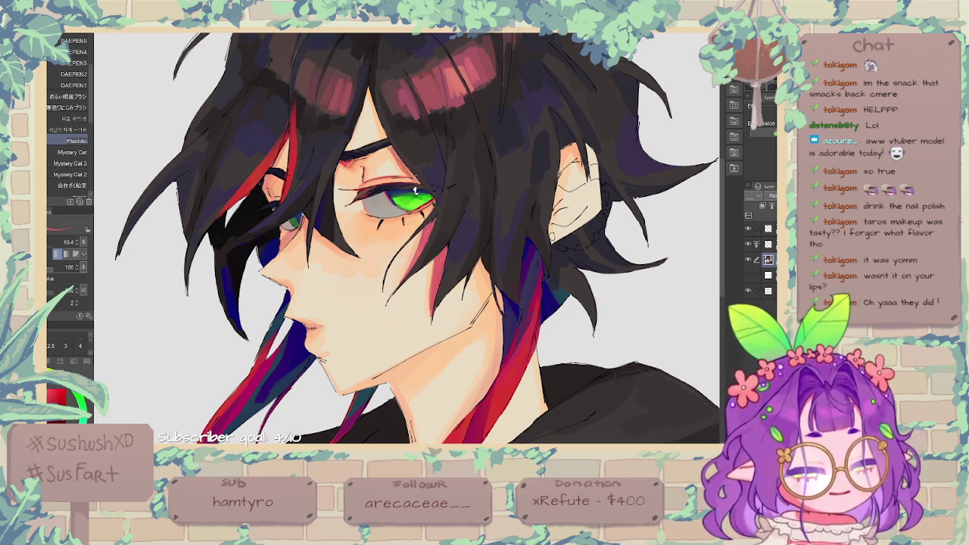
pyautogui.moveTo(416, 192)
pyautogui.mouseDown()
pyautogui.moveTo(450, 100)
pyautogui.moveTo(447, 172)
pyautogui.moveTo(402, 265)
pyautogui.moveTo(433, 226)
pyautogui.mouseUp()
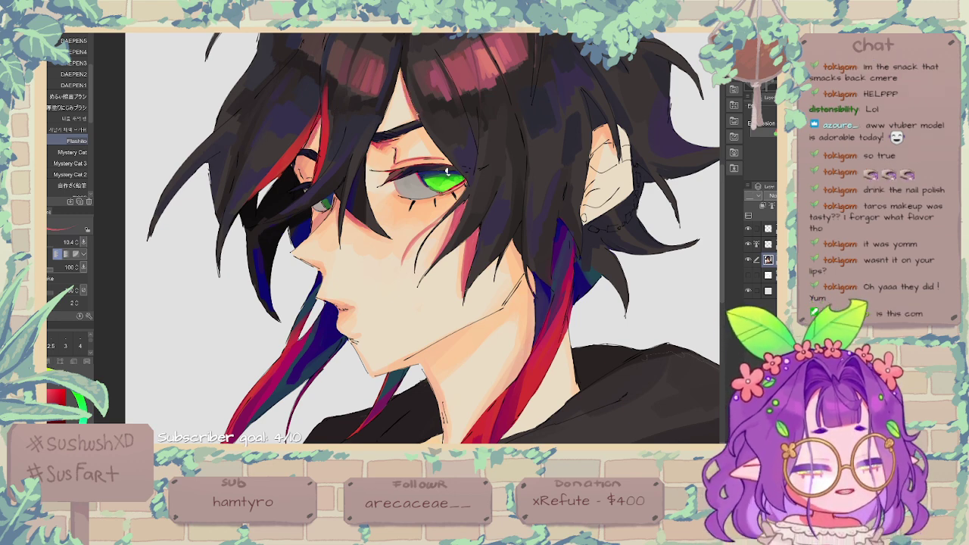
# Step: Sample a near-black hair colour and touch up the dark lock beside the far eye
pyautogui.moveTo(422, 125); pyautogui.dragTo(444, 159)
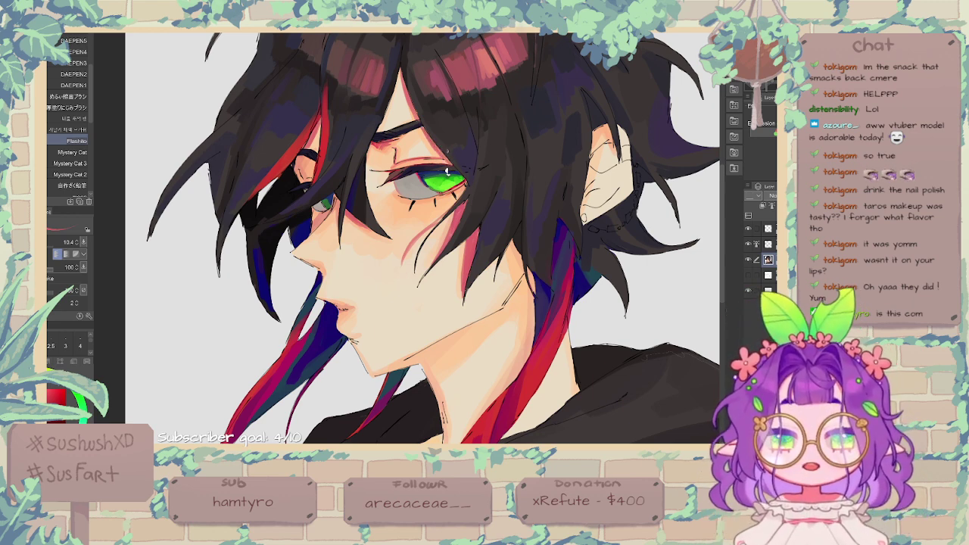
pyautogui.moveTo(477, 97); pyautogui.dragTo(454, 159)
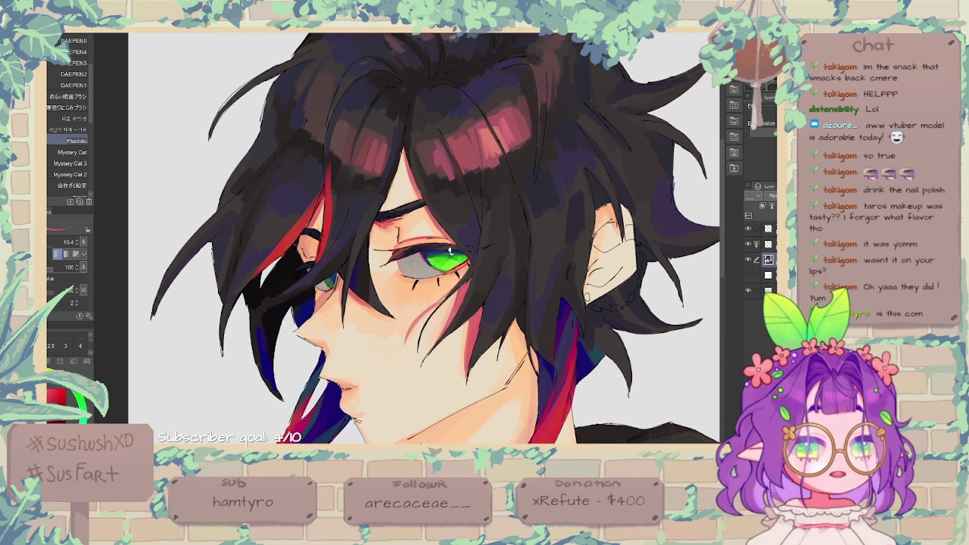
pyautogui.keyDown('alt'); pyautogui.click(451, 251); pyautogui.keyUp('alt')
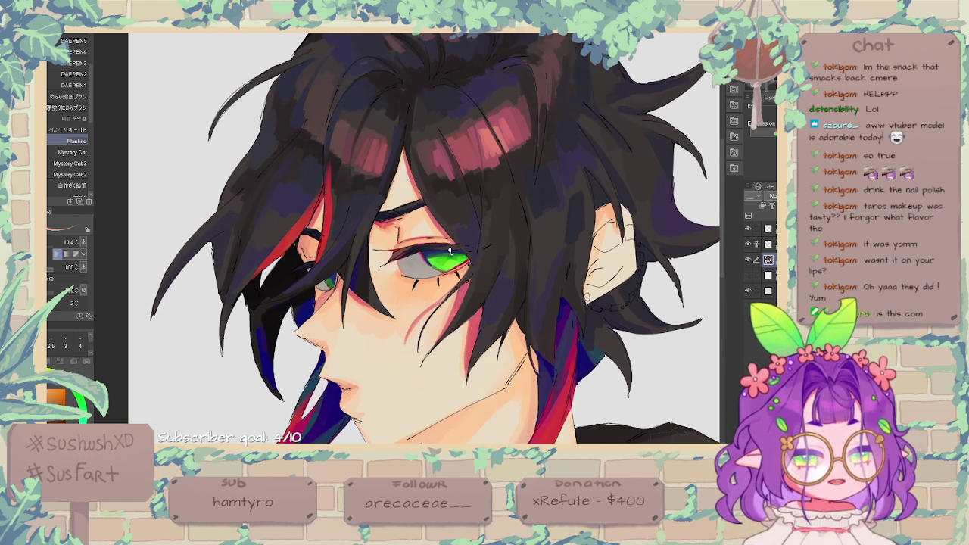
pyautogui.moveTo(450, 250); pyautogui.dragTo(444, 176)
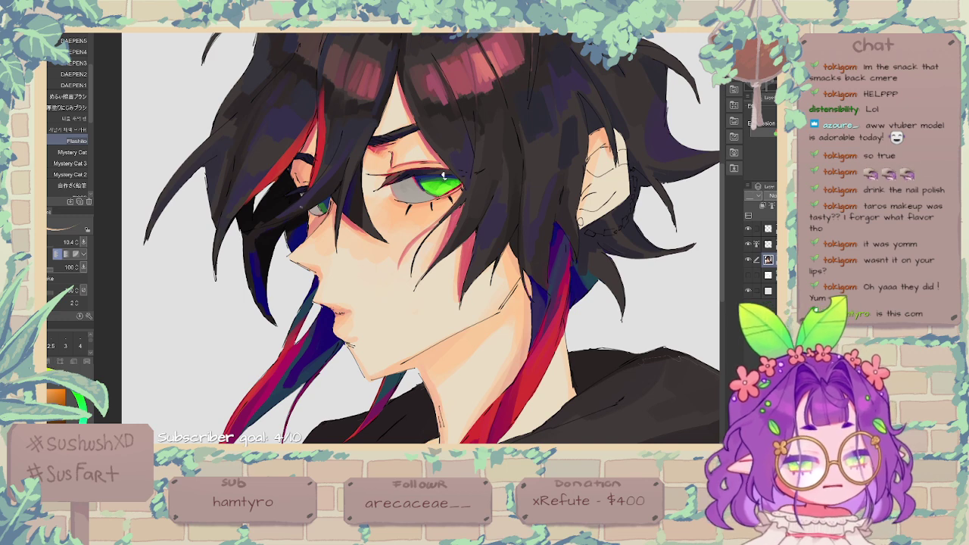
pyautogui.keyDown('alt'); pyautogui.click(268, 234); pyautogui.keyUp('alt')
pyautogui.moveTo(256, 228); pyautogui.dragTo(267, 219)
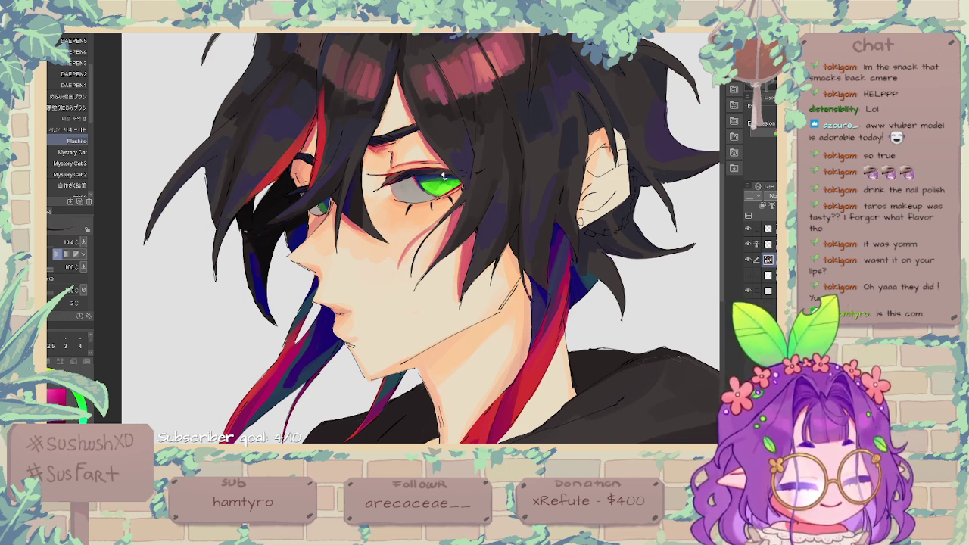
# Step: Touch up the hair just below the ear with dark blue sampled from the strands there
pyautogui.moveTo(419, 301)
pyautogui.mouseDown()
pyautogui.moveTo(427, 225)
pyautogui.moveTo(250, 343)
pyautogui.mouseUp()
pyautogui.keyDown('alt'); pyautogui.click(386, 281); pyautogui.keyUp('alt')
pyautogui.keyDown('alt'); pyautogui.click(381, 277); pyautogui.keyUp('alt')
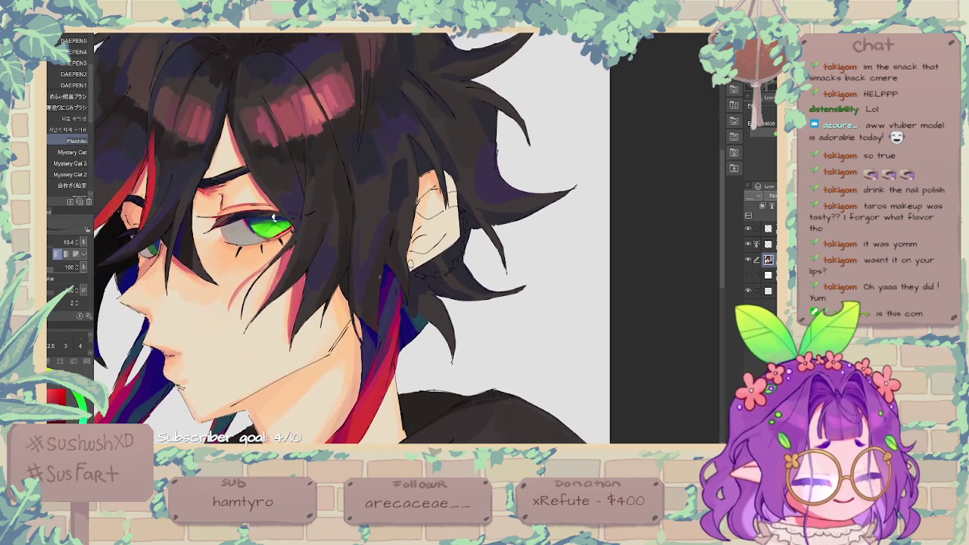
pyautogui.keyDown('alt'); pyautogui.click(388, 273); pyautogui.keyUp('alt')
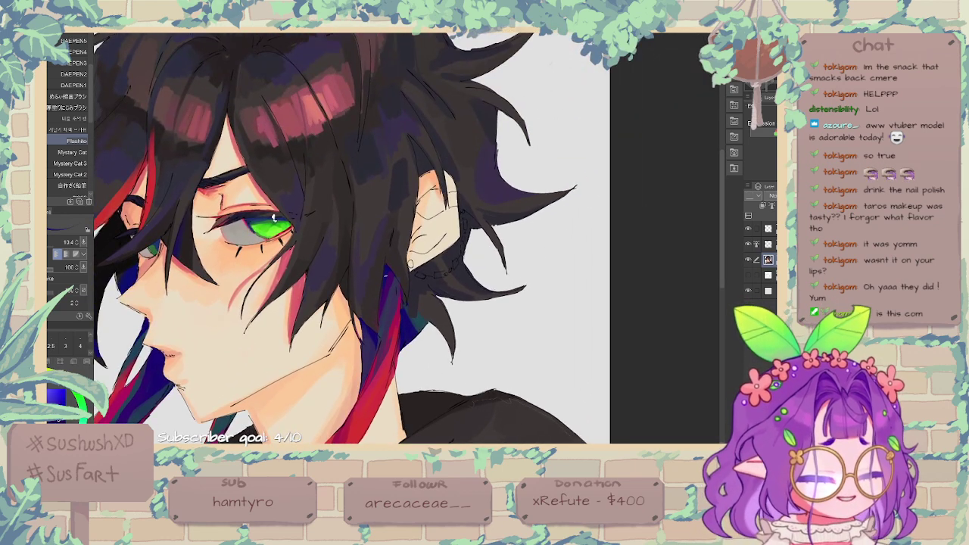
pyautogui.moveTo(274, 217); pyautogui.dragTo(271, 208)
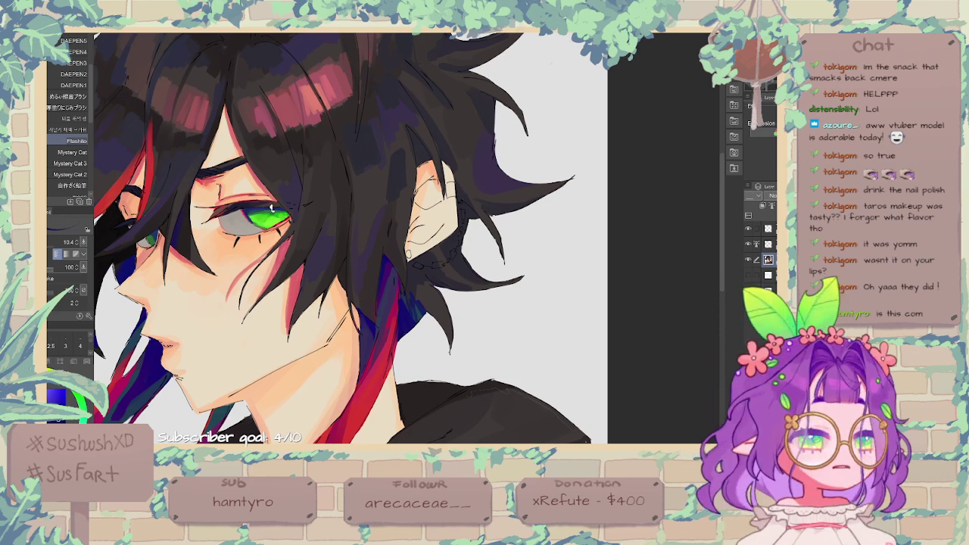
# Step: Paint the cuff on the ear's outer rim dark with a light grey vertical highlight
pyautogui.hotkey('ctrl', '-')
pyautogui.hotkey('ctrl', '+')
pyautogui.hotkey('ctrl', '+')
pyautogui.hotkey('ctrl', '+')
pyautogui.hotkey('ctrl', '+')
pyautogui.moveTo(542, 163); pyautogui.dragTo(324, 202)
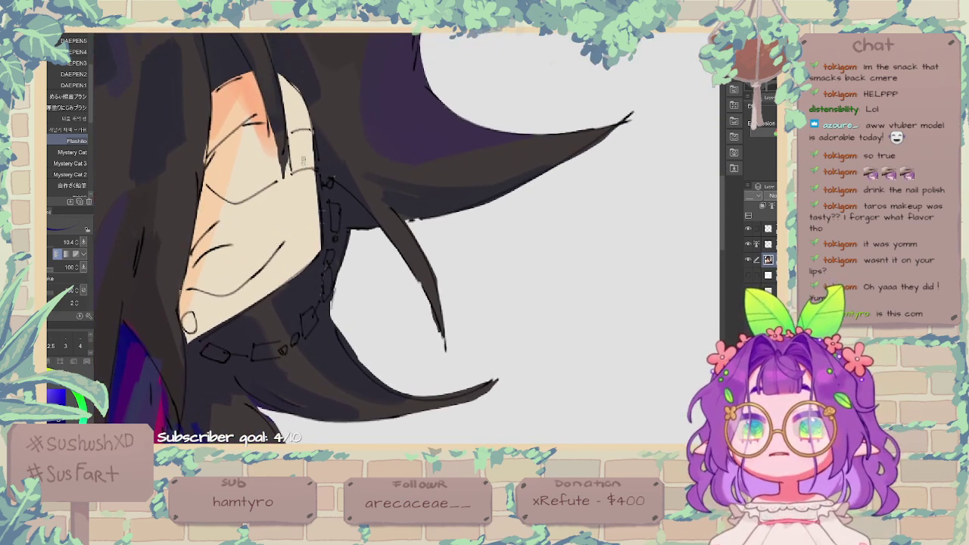
pyautogui.moveTo(298, 137)
pyautogui.mouseDown()
pyautogui.moveTo(311, 152)
pyautogui.moveTo(309, 134)
pyautogui.moveTo(307, 169)
pyautogui.mouseUp()
pyautogui.hotkey('ctrl', 'z')
pyautogui.moveTo(305, 132)
pyautogui.mouseDown()
pyautogui.moveTo(311, 163)
pyautogui.moveTo(307, 139)
pyautogui.moveTo(301, 165)
pyautogui.moveTo(314, 170)
pyautogui.moveTo(297, 172)
pyautogui.moveTo(313, 168)
pyautogui.moveTo(299, 135)
pyautogui.moveTo(298, 162)
pyautogui.moveTo(297, 147)
pyautogui.moveTo(263, 132)
pyautogui.moveTo(282, 224)
pyautogui.mouseUp()
# Step: Shade the inner folds and rim of the ear with peach-orange tones sampled from the skin
pyautogui.keyDown('alt'); pyautogui.click(222, 175); pyautogui.keyUp('alt')
pyautogui.moveTo(294, 182); pyautogui.dragTo(294, 212)
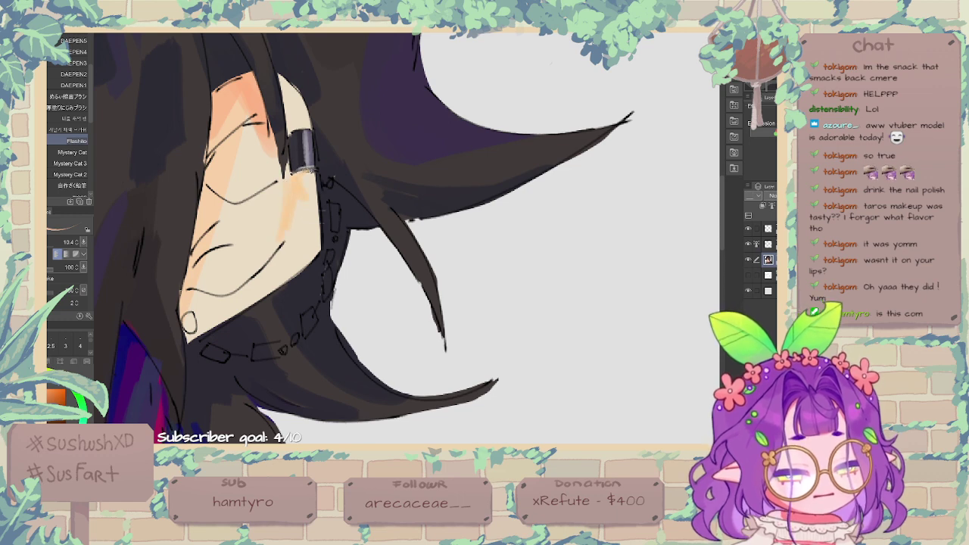
pyautogui.moveTo(305, 176); pyautogui.dragTo(292, 238)
pyautogui.moveTo(214, 204)
pyautogui.mouseDown()
pyautogui.moveTo(232, 207)
pyautogui.moveTo(289, 178)
pyautogui.mouseUp()
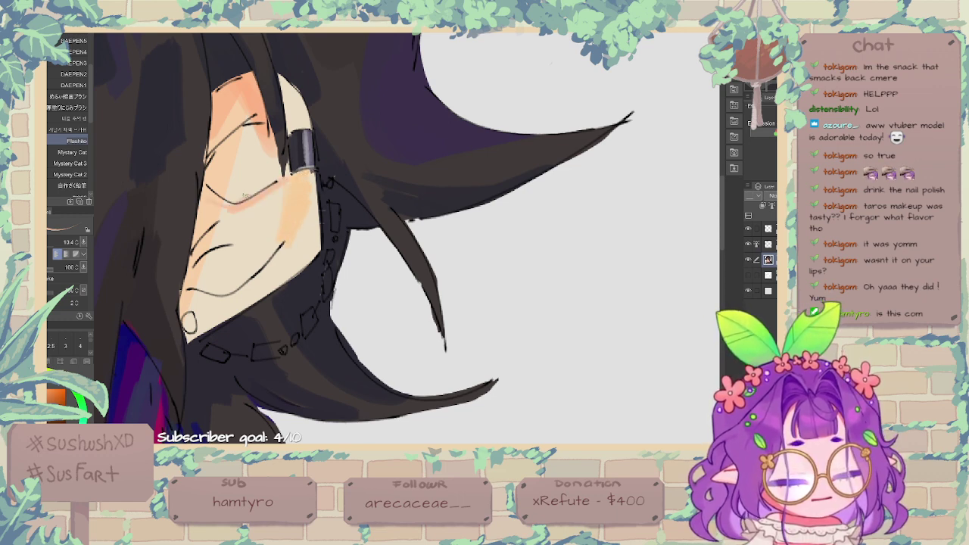
pyautogui.moveTo(185, 271); pyautogui.dragTo(180, 286)
pyautogui.moveTo(215, 250); pyautogui.dragTo(206, 271)
pyautogui.moveTo(218, 253)
pyautogui.mouseDown()
pyautogui.moveTo(204, 288)
pyautogui.moveTo(213, 293)
pyautogui.mouseUp()
pyautogui.moveTo(233, 256)
pyautogui.mouseDown()
pyautogui.moveTo(224, 286)
pyautogui.moveTo(210, 292)
pyautogui.mouseUp()
pyautogui.keyDown('alt'); pyautogui.click(176, 267); pyautogui.keyUp('alt')
pyautogui.moveTo(184, 261); pyautogui.dragTo(180, 285)
pyautogui.keyDown('alt'); pyautogui.click(196, 273); pyautogui.keyUp('alt')
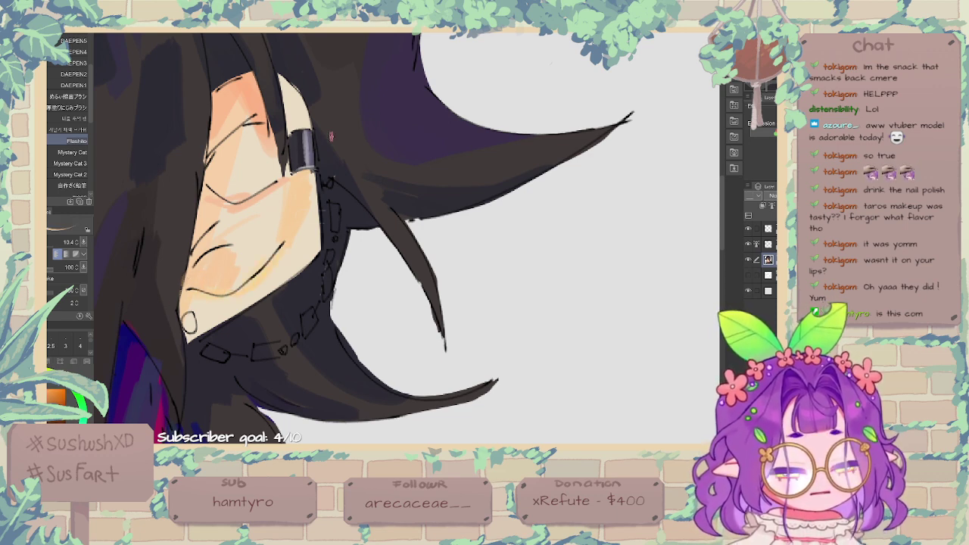
# Step: Fill the round stud on the earlobe with the dark colour sampled from the ear cuff
pyautogui.keyDown('alt'); pyautogui.click(301, 152); pyautogui.keyUp('alt')
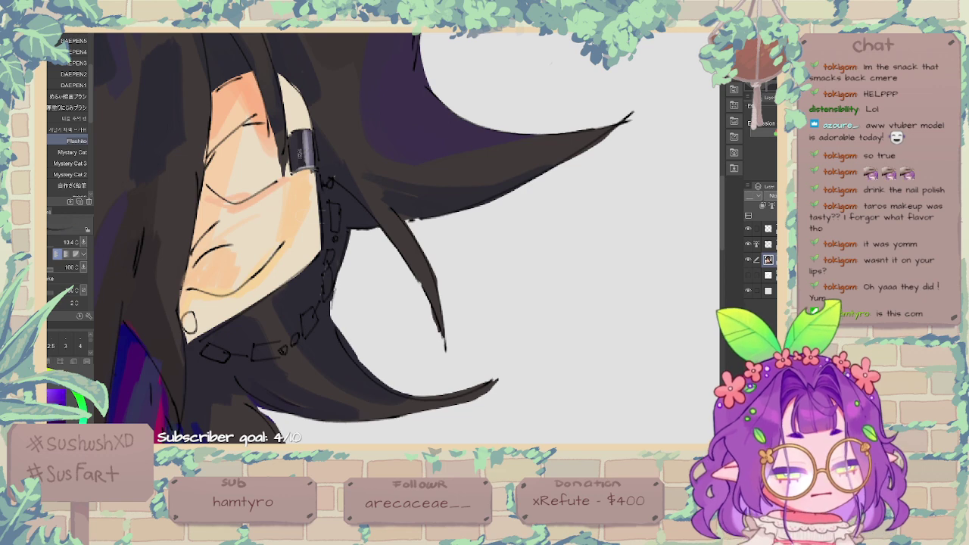
pyautogui.moveTo(183, 318)
pyautogui.mouseDown()
pyautogui.moveTo(193, 328)
pyautogui.moveTo(195, 318)
pyautogui.mouseUp()
pyautogui.keyDown('alt'); pyautogui.click(169, 279); pyautogui.keyUp('alt')
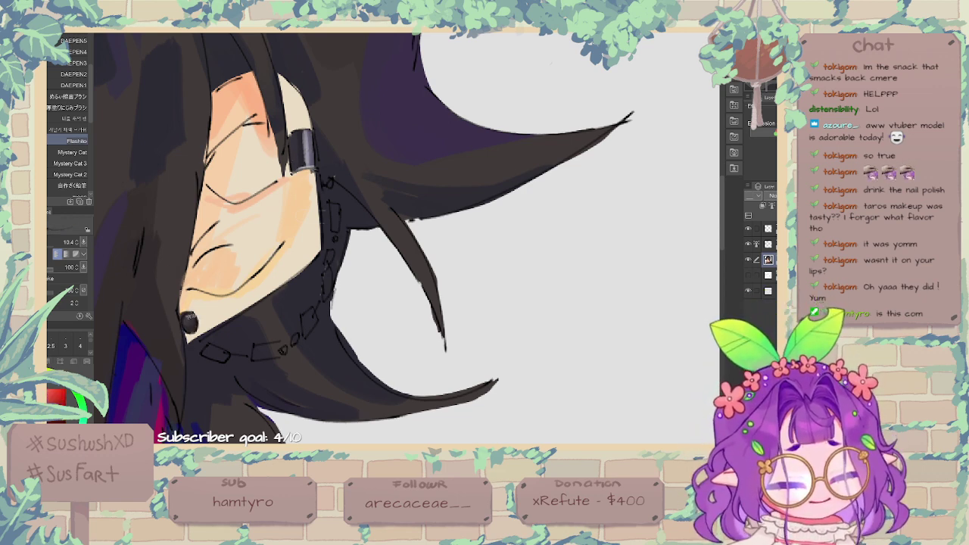
pyautogui.press('x')
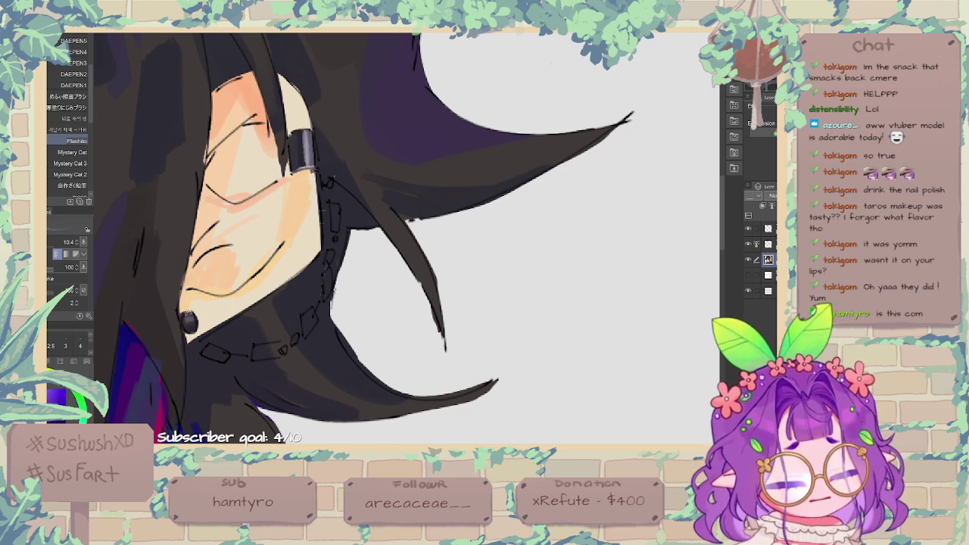
# Step: Paint the links of the ear chain muted grey, from the earlobe up to the cuff
pyautogui.moveTo(226, 354); pyautogui.dragTo(220, 353)
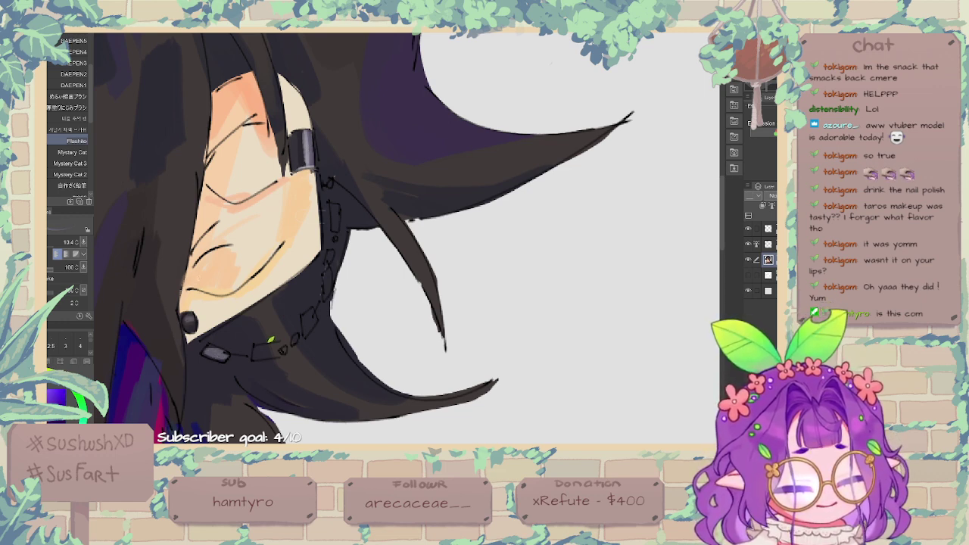
pyautogui.hotkey('ctrl', 'z')
pyautogui.press('x')
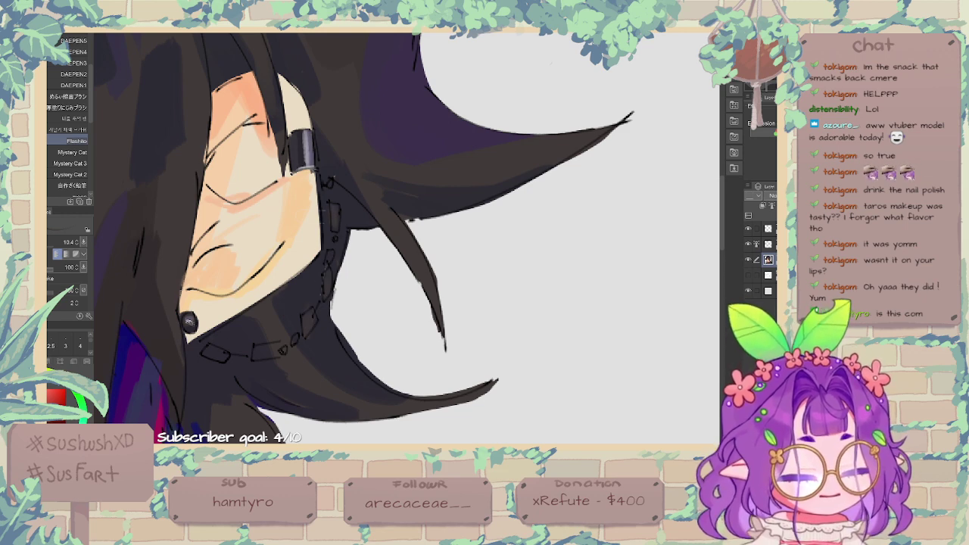
pyautogui.press('x')
pyautogui.moveTo(214, 353); pyautogui.dragTo(269, 353)
pyautogui.moveTo(307, 312); pyautogui.dragTo(305, 332)
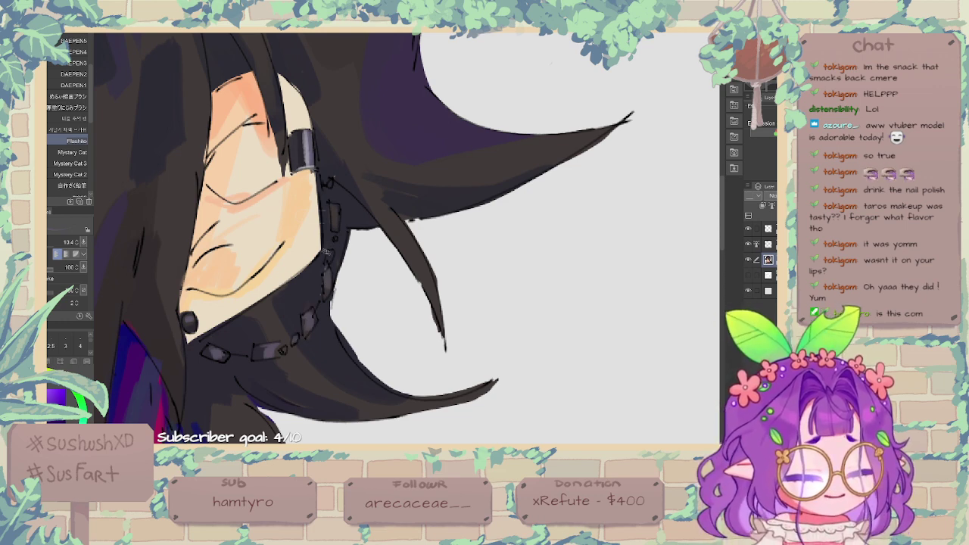
pyautogui.press('x')
pyautogui.press('x')
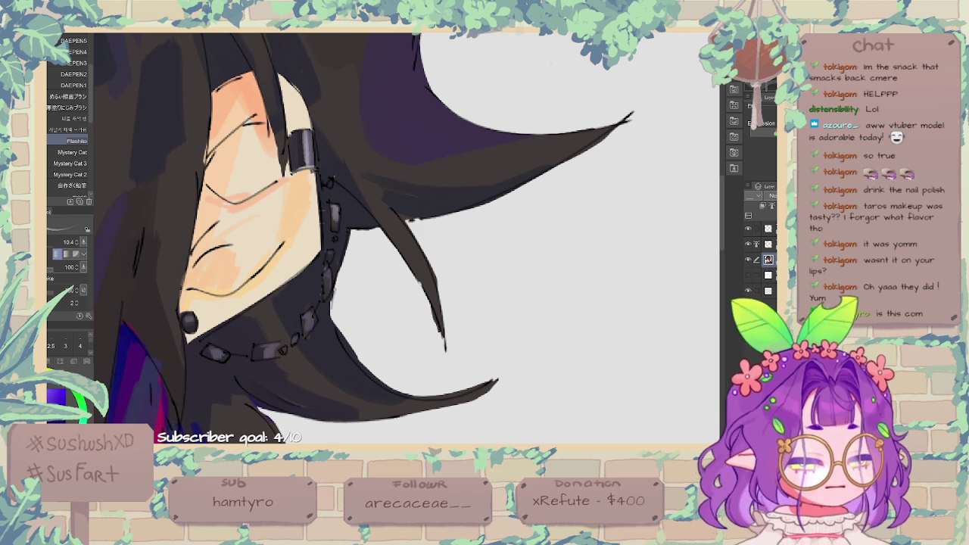
# Step: Paint a reddish shadow on the neck directly beneath the jawline with a colour sampled from the artwork
pyautogui.hotkey('ctrl', '-')
pyautogui.hotkey('ctrl', '-')
pyautogui.hotkey('ctrl', '-')
pyautogui.hotkey('ctrl', '-')
pyautogui.hotkey('ctrl', '-')
pyautogui.moveTo(326, 252); pyautogui.dragTo(361, 227)
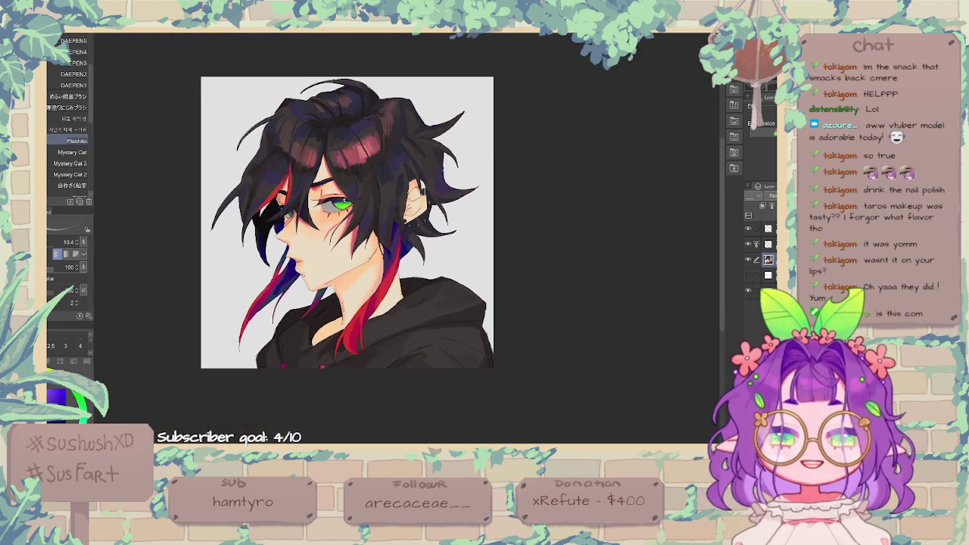
pyautogui.scroll(4, 402, 228)
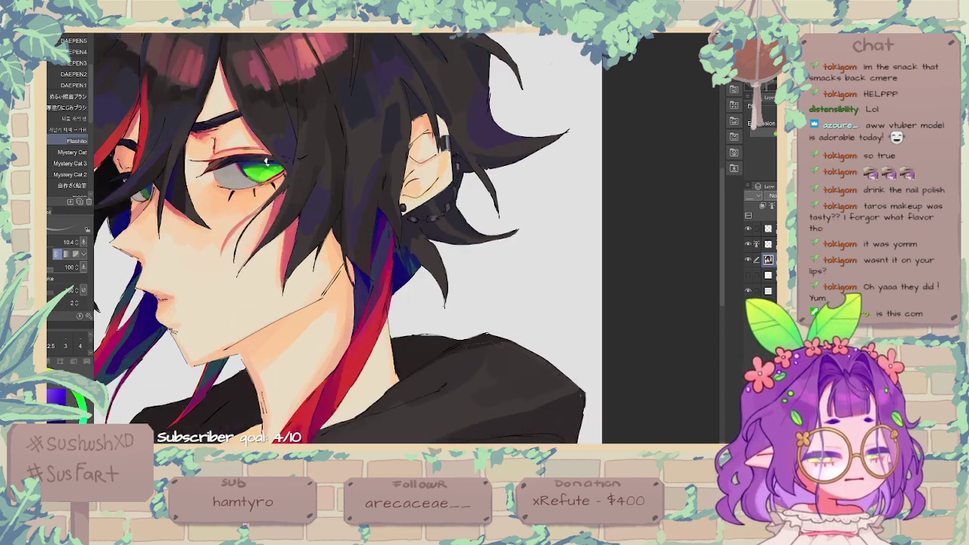
pyautogui.moveTo(402, 227); pyautogui.dragTo(495, 178)
pyautogui.keyDown('alt'); pyautogui.click(461, 281); pyautogui.keyUp('alt')
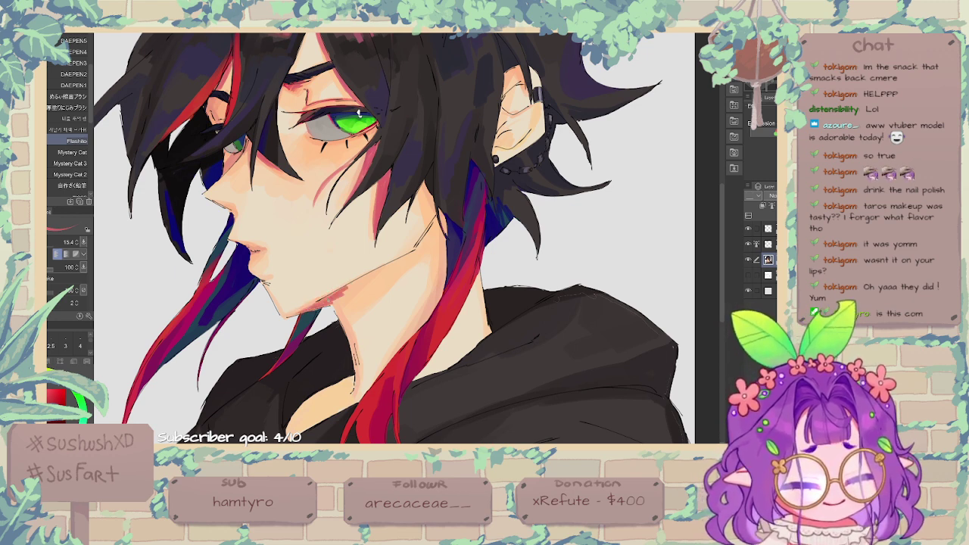
pyautogui.moveTo(363, 279); pyautogui.dragTo(338, 304)
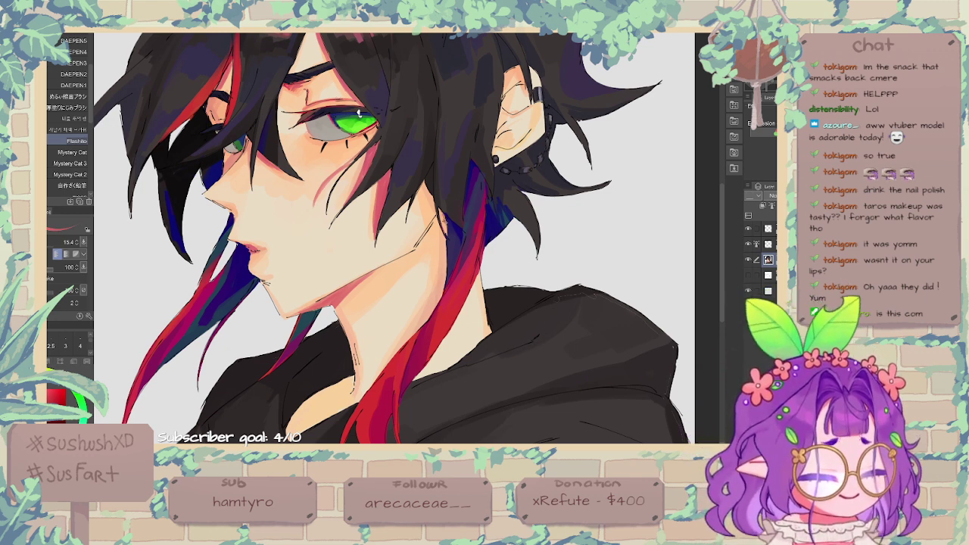
# Step: Toggle the painted layer and the layer above it off and on for comparison, making the upper layer active
pyautogui.hotkey('ctrl', '-')
pyautogui.hotkey('ctrl', '=')
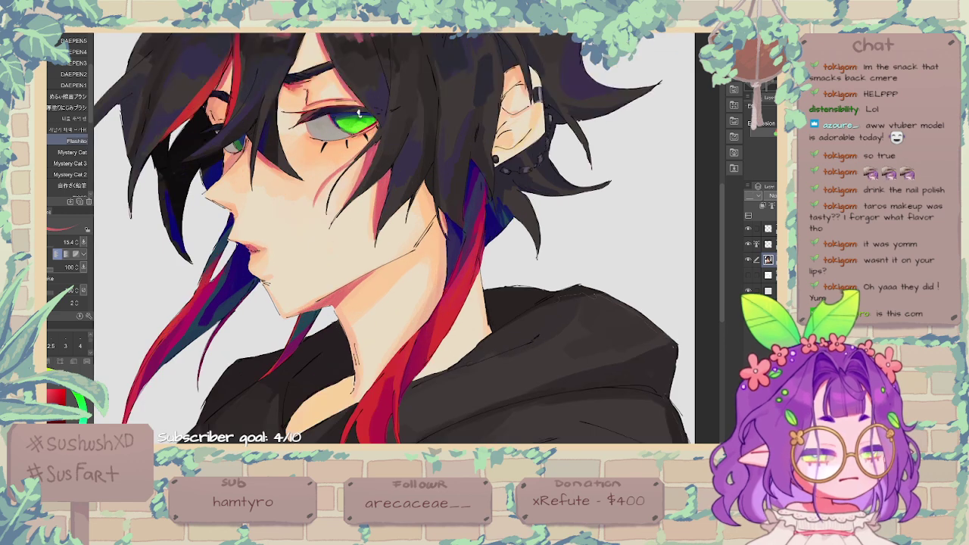
pyautogui.moveTo(424, 197); pyautogui.dragTo(324, 295)
pyautogui.keyDown('alt'); pyautogui.click(378, 234); pyautogui.keyUp('alt')
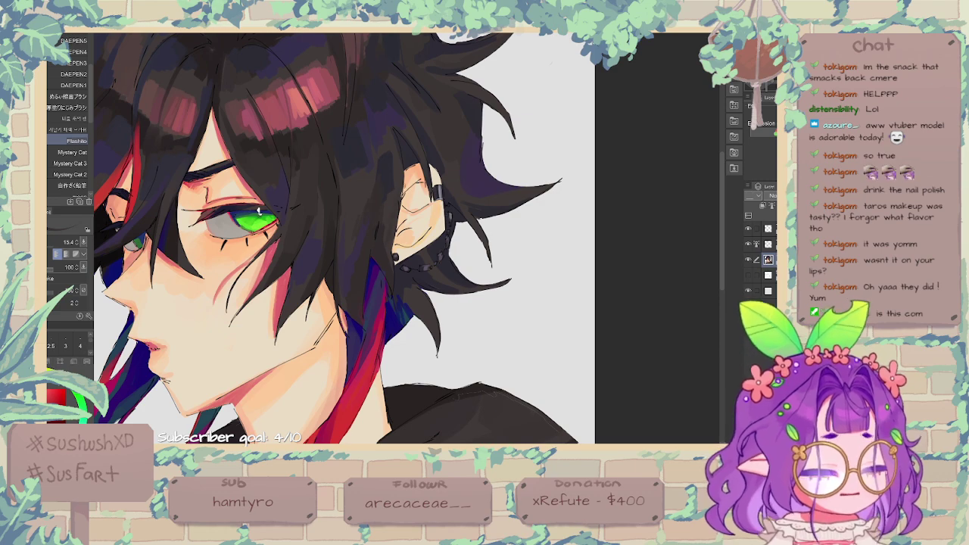
pyautogui.scroll(-3, 258, 212)
pyautogui.scroll(3, 340, 303)
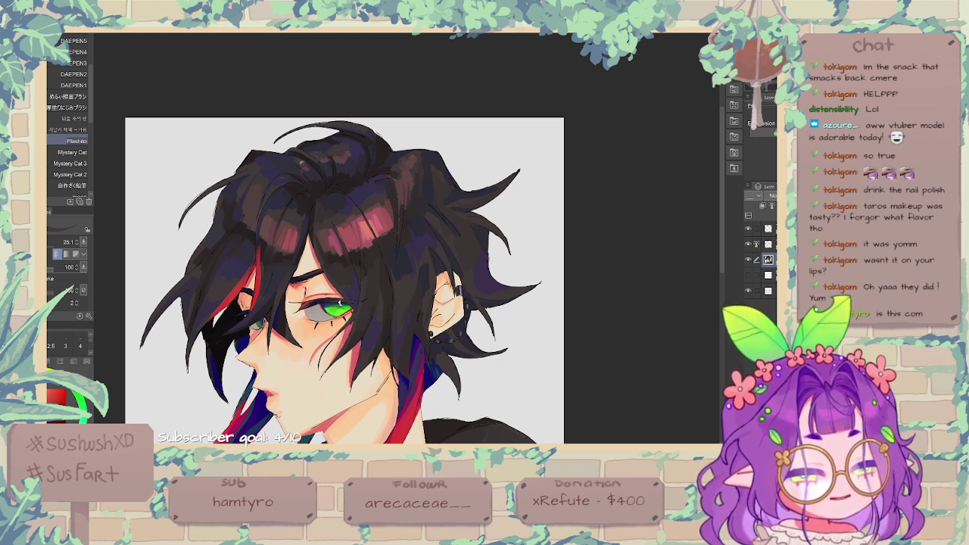
pyautogui.moveTo(498, 235); pyautogui.dragTo(530, 154)
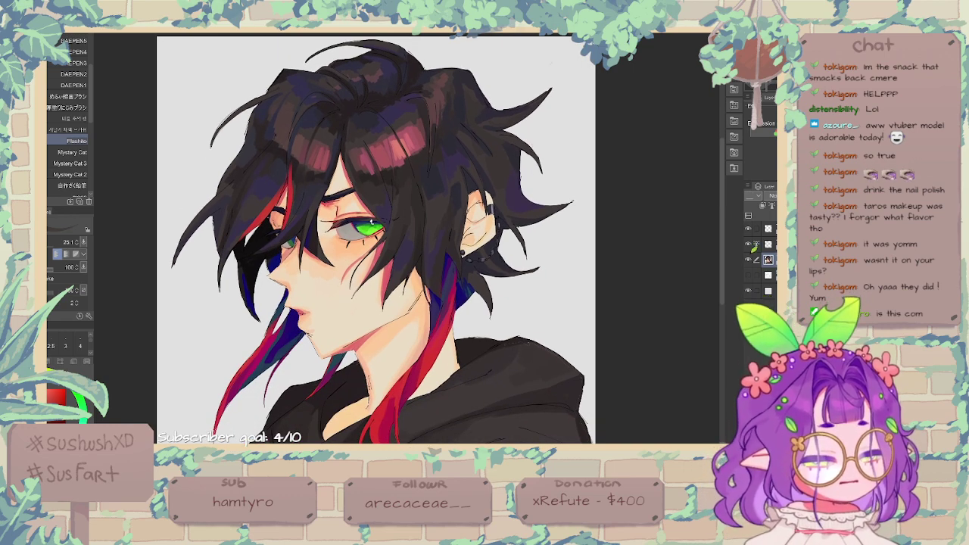
pyautogui.click(748, 260)
pyautogui.click(749, 259)
pyautogui.click(768, 245)
pyautogui.click(748, 244)
pyautogui.click(748, 244)
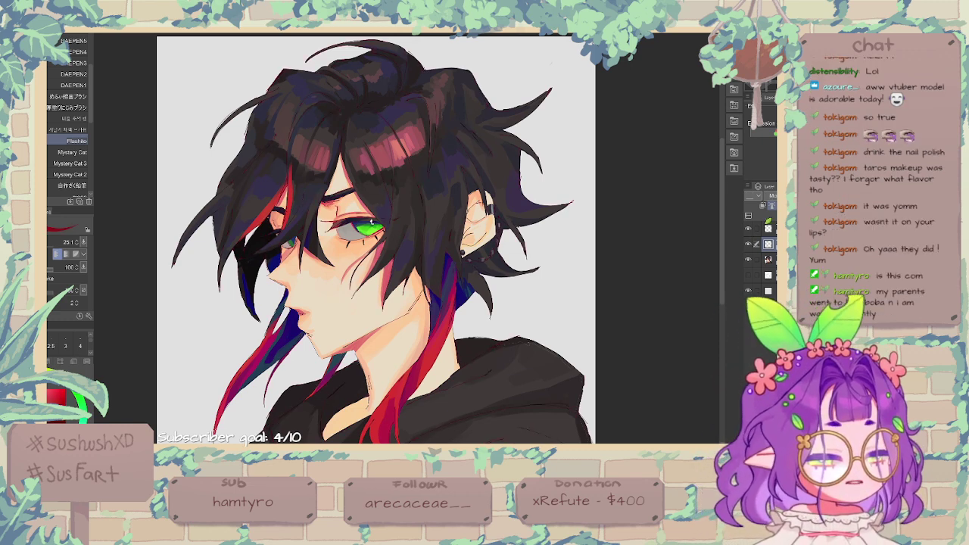
# Step: Merge the painted layer into the layer below and toggle the merged layer's visibility to check the artwork
pyautogui.moveTo(617, 309)
pyautogui.mouseDown()
pyautogui.moveTo(629, 292)
pyautogui.moveTo(634, 227)
pyautogui.mouseUp()
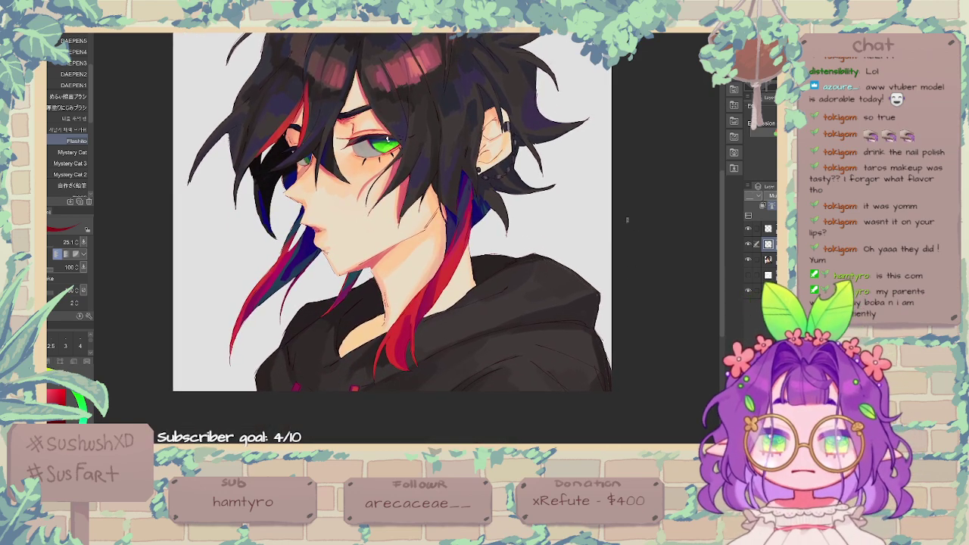
pyautogui.hotkey('ctrl', 'e')
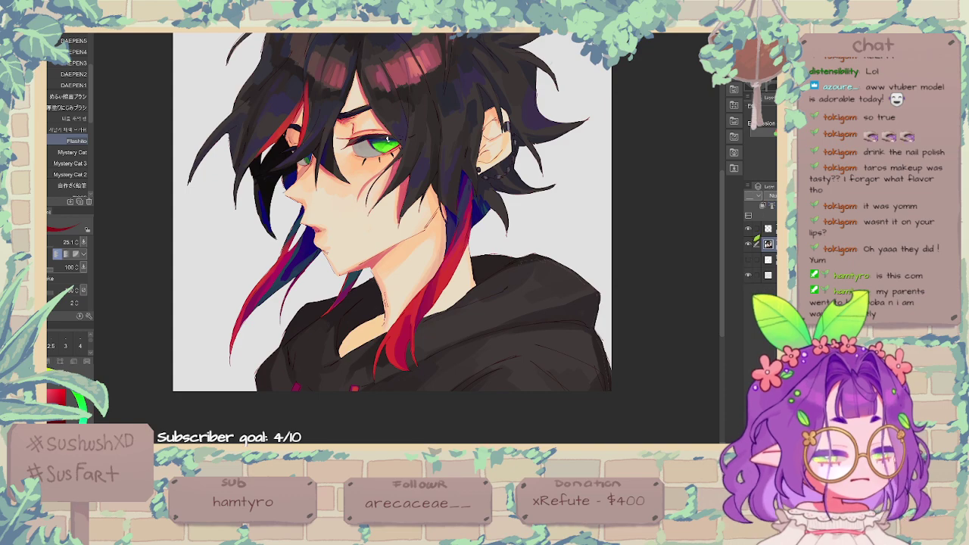
pyautogui.click(748, 244)
pyautogui.click(748, 244)
# Step: Paint a reddish shadow on the skin at the lower end of the hoodie's neck opening with a colour sampled from the artwork
pyautogui.hotkey('ctrl', '+')
pyautogui.hotkey('ctrl', '+')
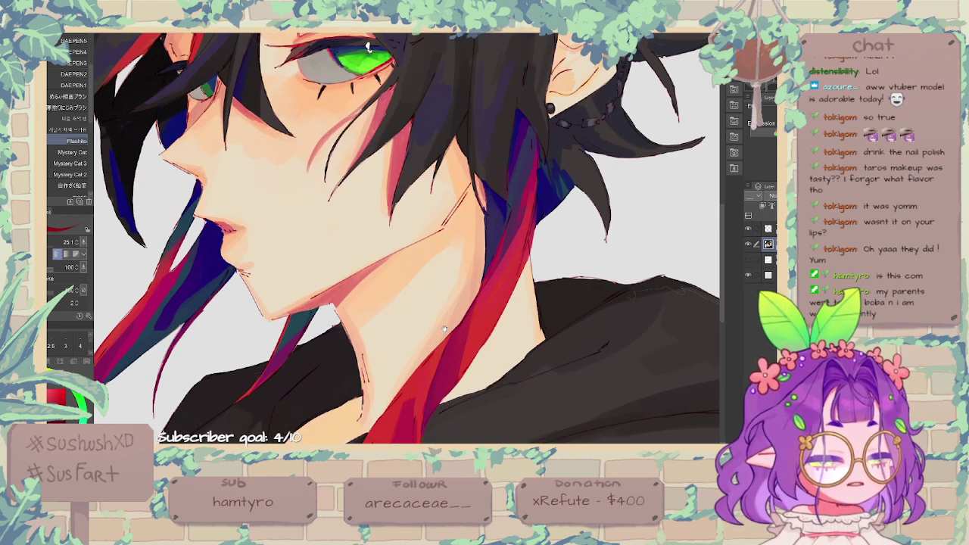
pyautogui.moveTo(439, 278); pyautogui.dragTo(490, 125)
pyautogui.keyDown('alt'); pyautogui.click(401, 138); pyautogui.keyUp('alt')
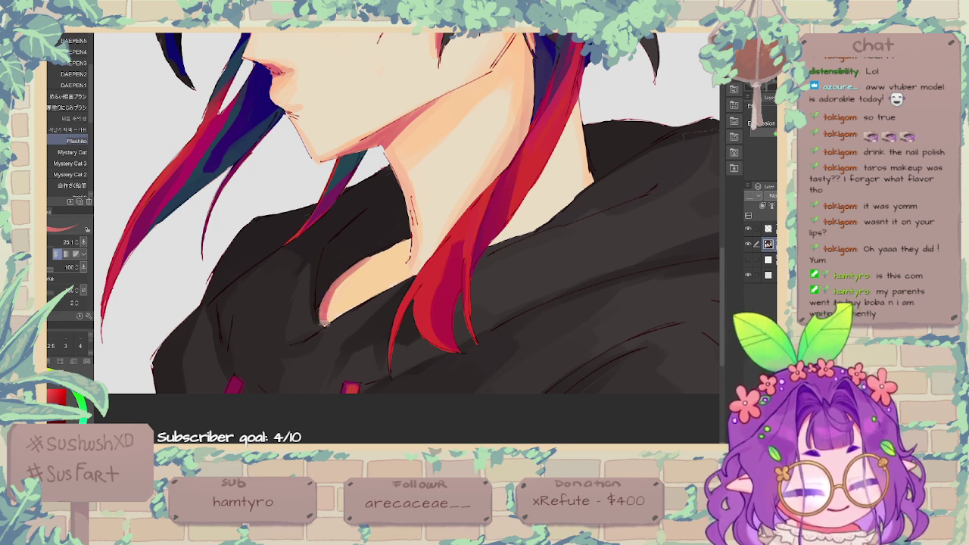
pyautogui.moveTo(324, 325)
pyautogui.mouseDown()
pyautogui.moveTo(364, 260)
pyautogui.moveTo(336, 294)
pyautogui.moveTo(346, 280)
pyautogui.moveTo(344, 311)
pyautogui.moveTo(343, 298)
pyautogui.moveTo(326, 324)
pyautogui.moveTo(342, 306)
pyautogui.moveTo(349, 325)
pyautogui.moveTo(333, 329)
pyautogui.moveTo(361, 312)
pyautogui.mouseUp()
pyautogui.keyDown('alt'); pyautogui.click(350, 324); pyautogui.keyUp('alt')
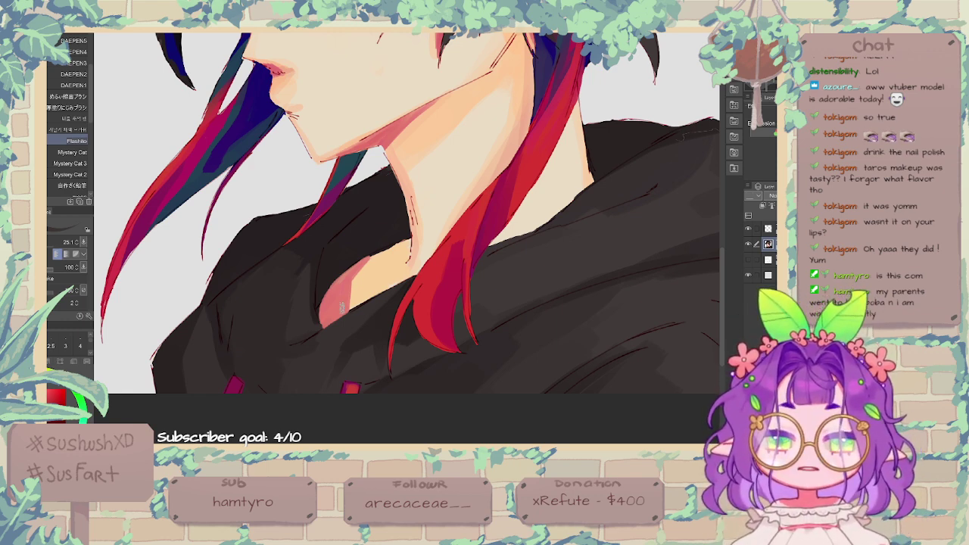
pyautogui.keyDown('alt'); pyautogui.click(341, 308); pyautogui.keyUp('alt')
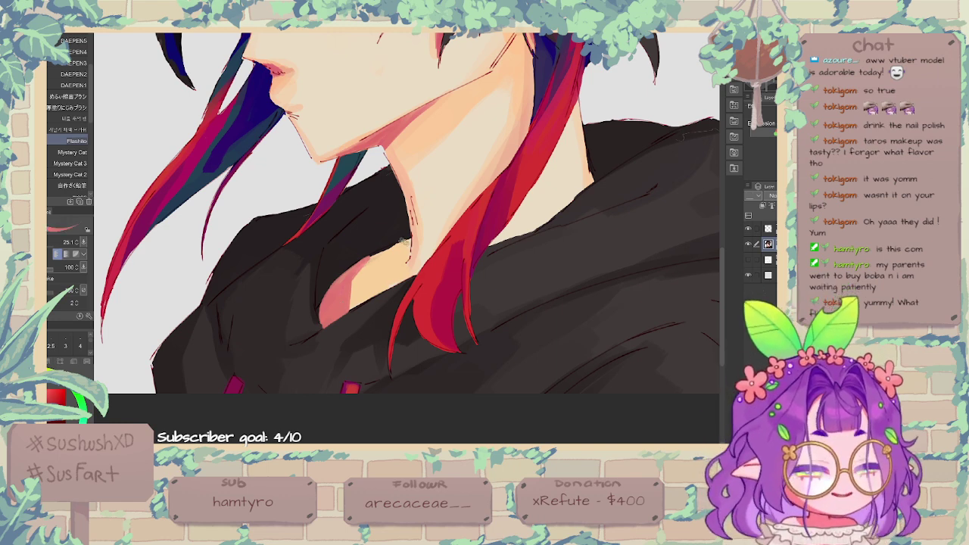
# Step: Paint a soft skin shadow along the collar edge at the base of the neck with colours sampled from the artwork
pyautogui.moveTo(356, 270)
pyautogui.mouseDown()
pyautogui.moveTo(402, 241)
pyautogui.moveTo(346, 279)
pyautogui.moveTo(405, 243)
pyautogui.mouseUp()
pyautogui.keyDown('alt'); pyautogui.click(379, 265); pyautogui.keyUp('alt')
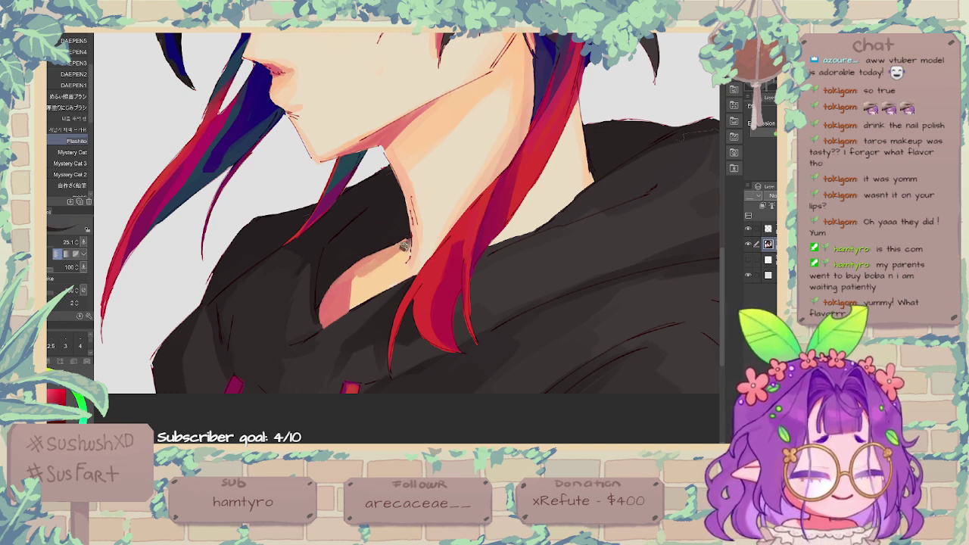
pyautogui.moveTo(405, 254)
pyautogui.mouseDown()
pyautogui.moveTo(359, 275)
pyautogui.moveTo(402, 260)
pyautogui.mouseUp()
pyautogui.keyDown('alt'); pyautogui.click(381, 271); pyautogui.keyUp('alt')
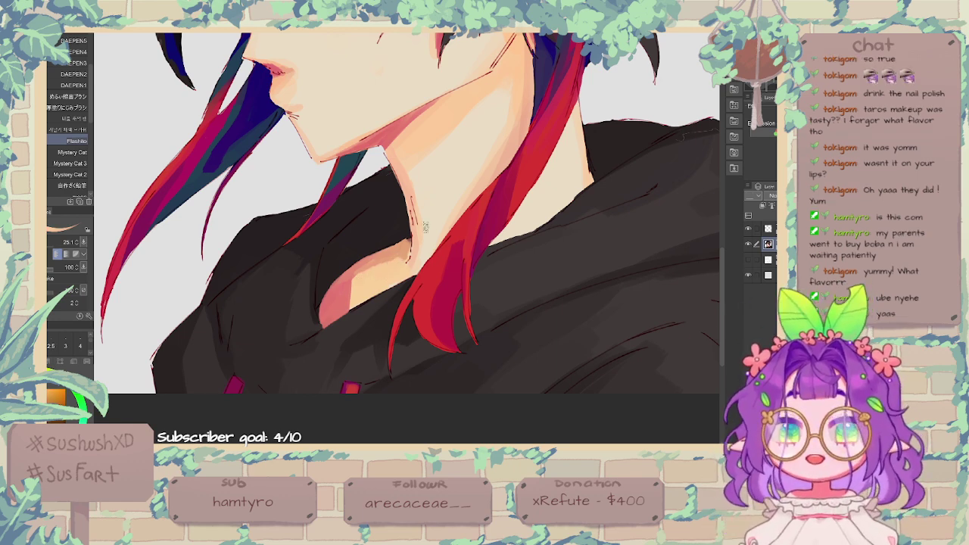
pyautogui.keyDown('alt'); pyautogui.click(384, 297); pyautogui.keyUp('alt')
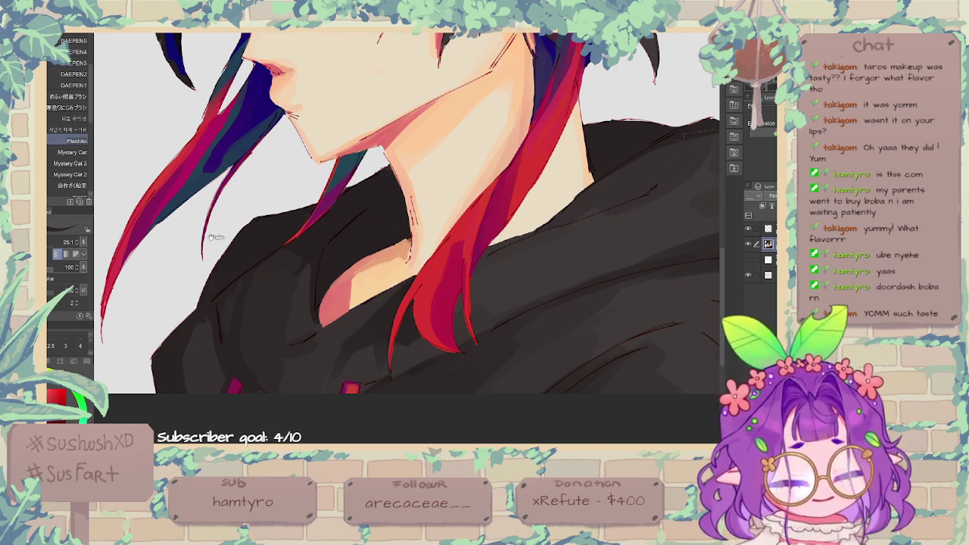
# Step: Extend the tip of the long red strand in front of the face with the DAEPEN3 brush at size 27.4 and a sampled red
pyautogui.moveTo(143, 183); pyautogui.dragTo(208, 184)
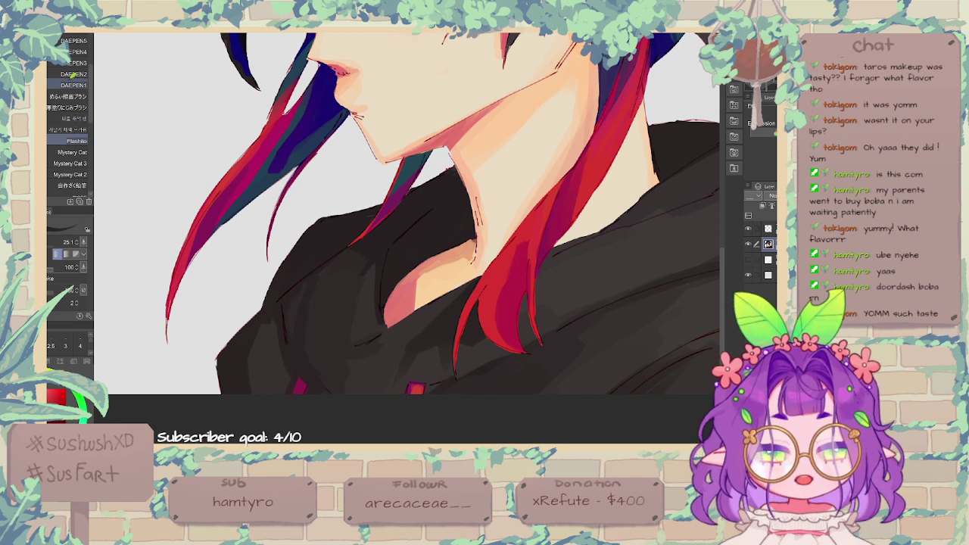
pyautogui.click(73, 63)
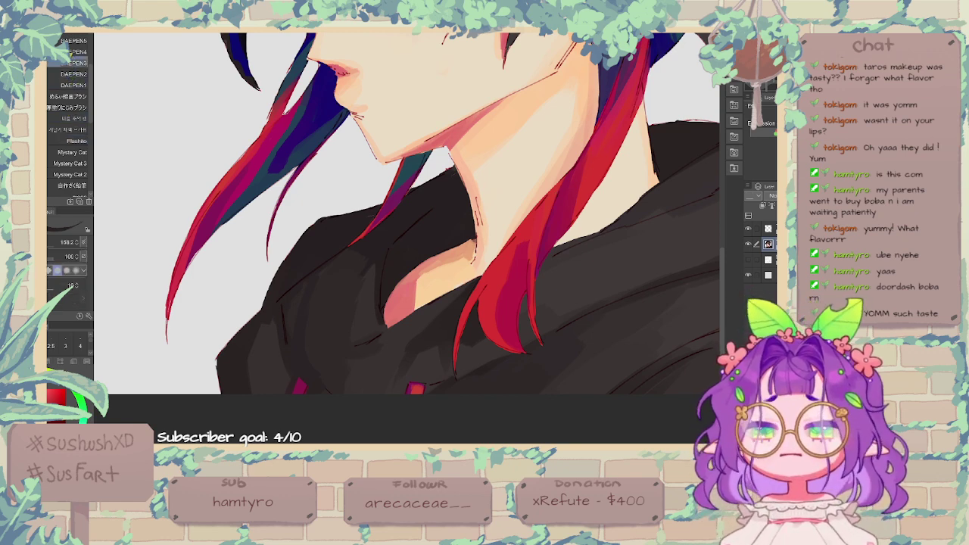
pyautogui.keyDown('alt'); pyautogui.click(204, 236); pyautogui.keyUp('alt')
pyautogui.click(51, 243)
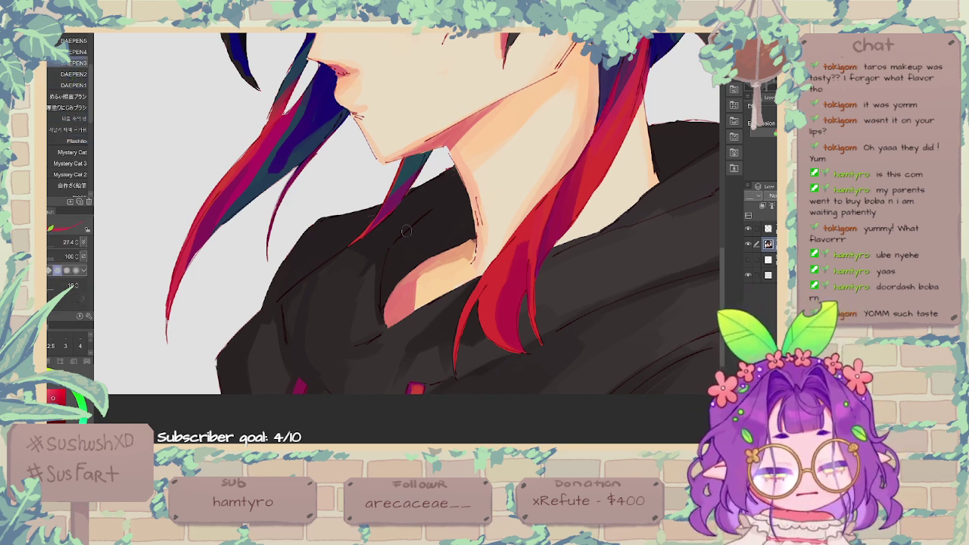
pyautogui.moveTo(172, 300); pyautogui.dragTo(165, 347)
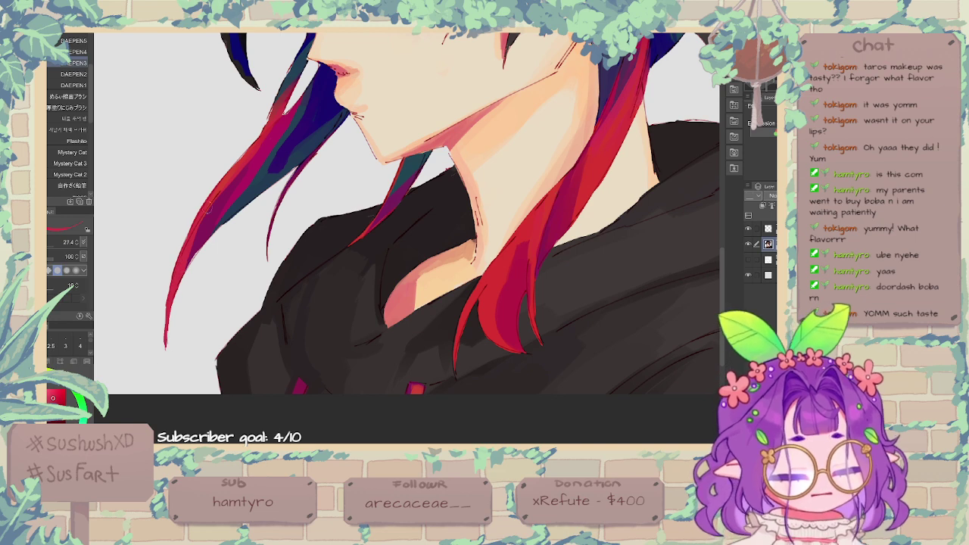
# Step: Undo the stray strokes and lengthen the tip of the thin purple strand below the chin with a sampled magenta
pyautogui.moveTo(294, 153); pyautogui.dragTo(276, 178)
pyautogui.moveTo(253, 250)
pyautogui.mouseDown()
pyautogui.moveTo(281, 196)
pyautogui.moveTo(248, 264)
pyautogui.mouseUp()
pyautogui.hotkey('ctrl', 'z')
pyautogui.keyDown('alt'); pyautogui.click(282, 190); pyautogui.keyUp('alt')
pyautogui.hotkey('ctrl', 'z')
pyautogui.moveTo(267, 223); pyautogui.dragTo(250, 282)
pyautogui.moveTo(256, 249); pyautogui.dragTo(249, 300)
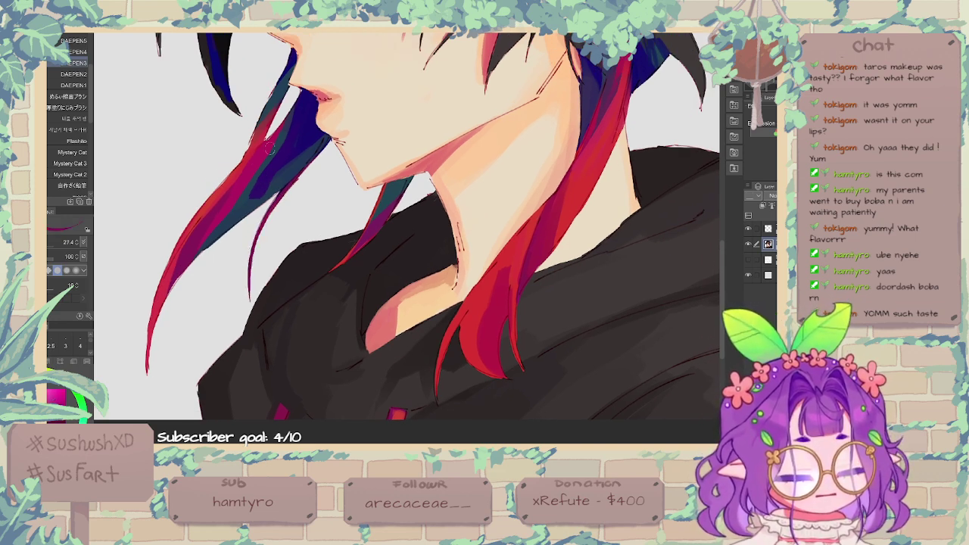
# Step: Touch up the magenta and red edge of the long front strand with colours sampled from the hair
pyautogui.moveTo(257, 158)
pyautogui.mouseDown()
pyautogui.moveTo(262, 188)
pyautogui.moveTo(231, 197)
pyautogui.mouseUp()
pyautogui.keyDown('alt'); pyautogui.click(251, 188); pyautogui.keyUp('alt')
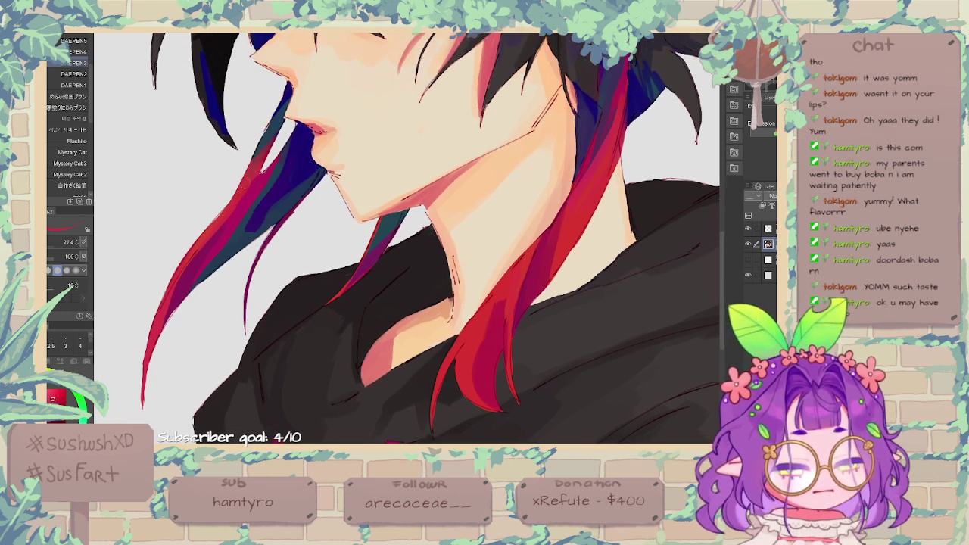
pyautogui.moveTo(269, 131); pyautogui.dragTo(266, 162)
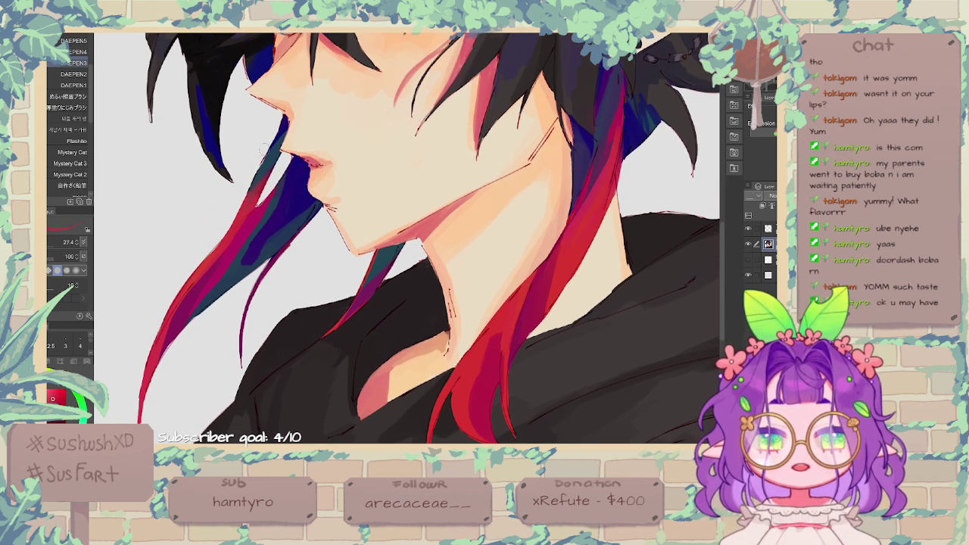
# Step: Extend the pointed black lock in front of the face with a sampled dark colour and erase the excess around its tip
pyautogui.keyDown('alt'); pyautogui.click(210, 91); pyautogui.keyUp('alt')
pyautogui.moveTo(196, 106)
pyautogui.mouseDown()
pyautogui.moveTo(233, 187)
pyautogui.moveTo(197, 119)
pyautogui.moveTo(241, 195)
pyautogui.moveTo(213, 161)
pyautogui.moveTo(250, 186)
pyautogui.moveTo(220, 158)
pyautogui.moveTo(220, 184)
pyautogui.moveTo(200, 168)
pyautogui.moveTo(238, 189)
pyautogui.mouseUp()
pyautogui.press('e')
pyautogui.moveTo(235, 155); pyautogui.dragTo(239, 187)
pyautogui.press('p')
# Step: Paint the edge of the front strand beside the lips with teal sampled from the hair
pyautogui.keyDown('alt'); pyautogui.click(270, 160); pyautogui.keyUp('alt')
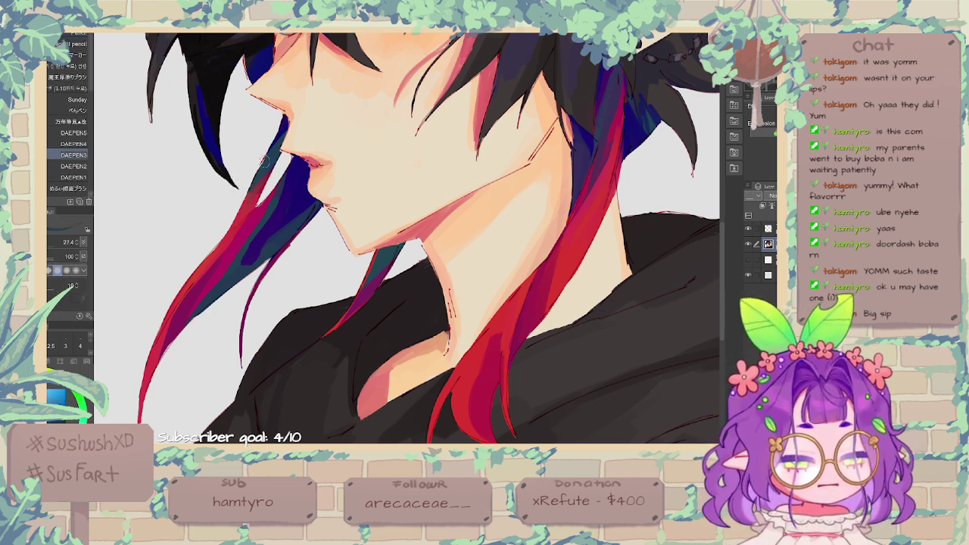
pyautogui.moveTo(267, 158); pyautogui.dragTo(256, 175)
pyautogui.moveTo(288, 117); pyautogui.dragTo(266, 221)
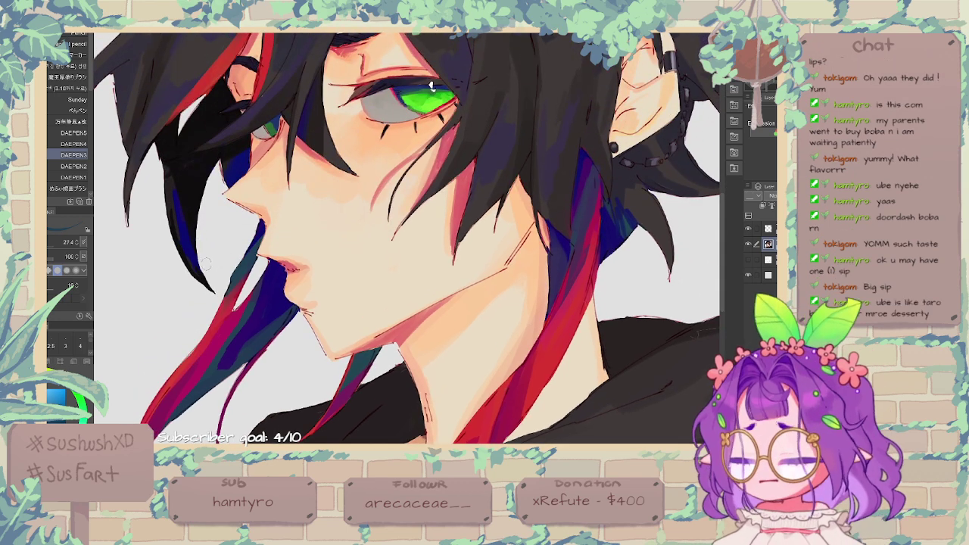
# Step: Lengthen the tip of the outermost black lock on the face side of the hair with the dark hair colour
pyautogui.press('e')
pyautogui.press('p')
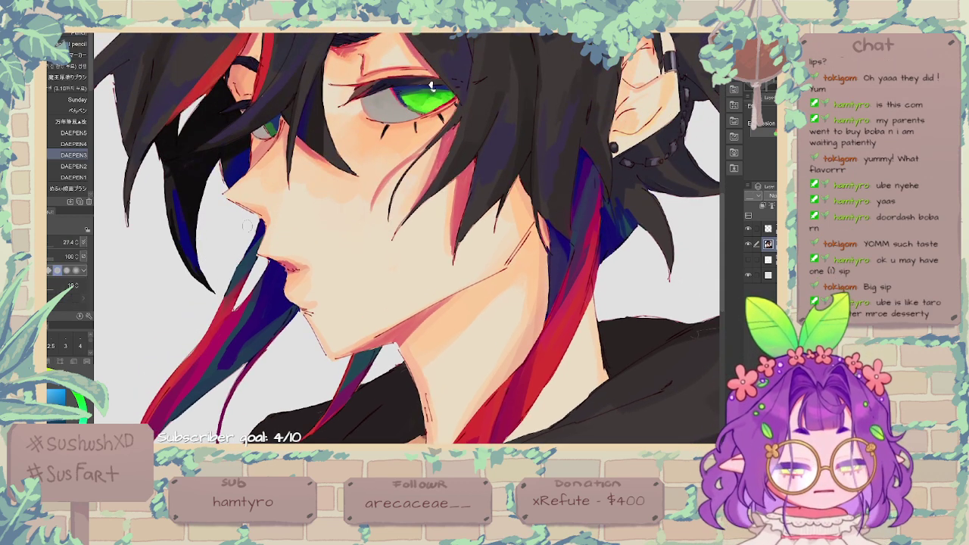
pyautogui.moveTo(129, 195); pyautogui.dragTo(133, 251)
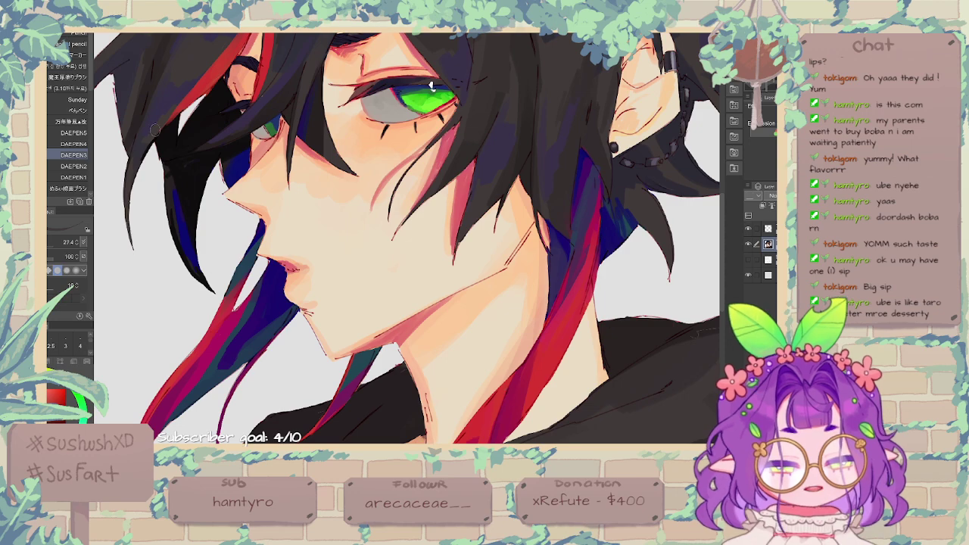
pyautogui.moveTo(158, 161); pyautogui.dragTo(211, 310)
# Step: Touch up the hair around the red streak and along the outer contour with colours sampled from the hair
pyautogui.keyDown('alt'); pyautogui.click(177, 230); pyautogui.keyUp('alt')
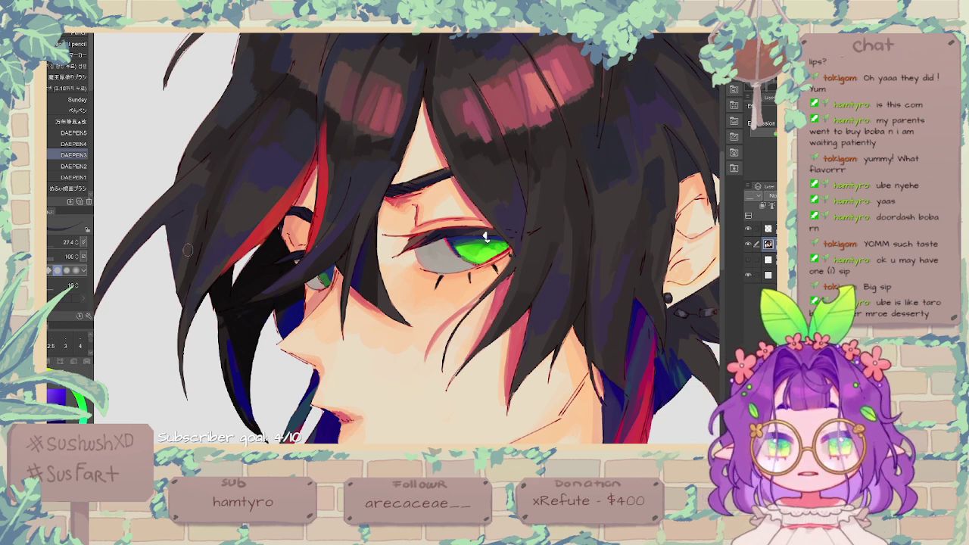
pyautogui.keyDown('alt'); pyautogui.click(328, 120); pyautogui.keyUp('alt')
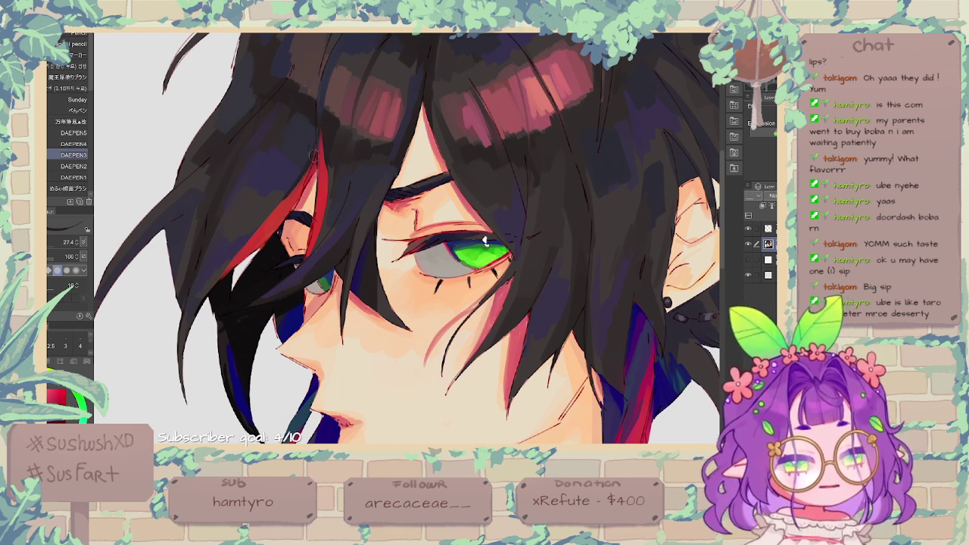
pyautogui.press('x')
pyautogui.moveTo(293, 121); pyautogui.dragTo(290, 177)
pyautogui.press('x')
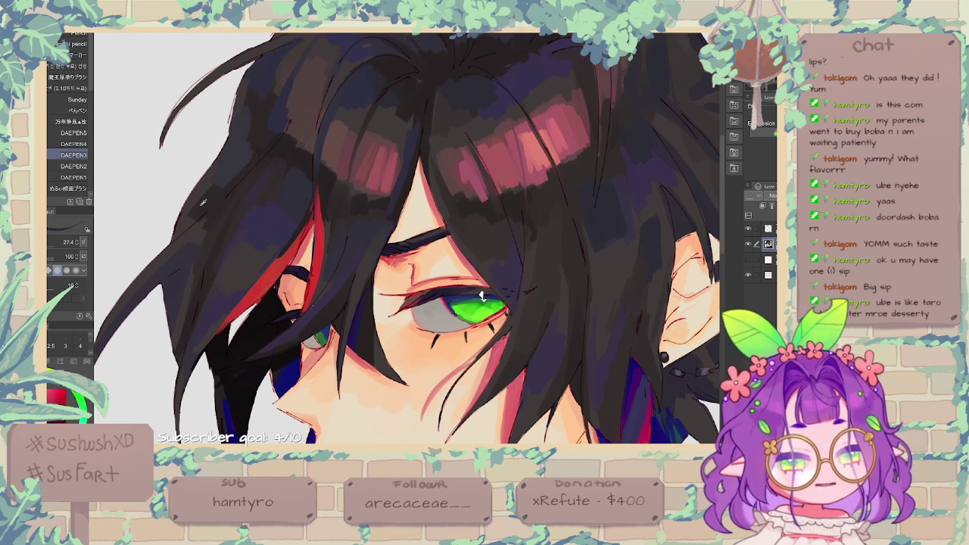
pyautogui.moveTo(275, 106); pyautogui.dragTo(261, 165)
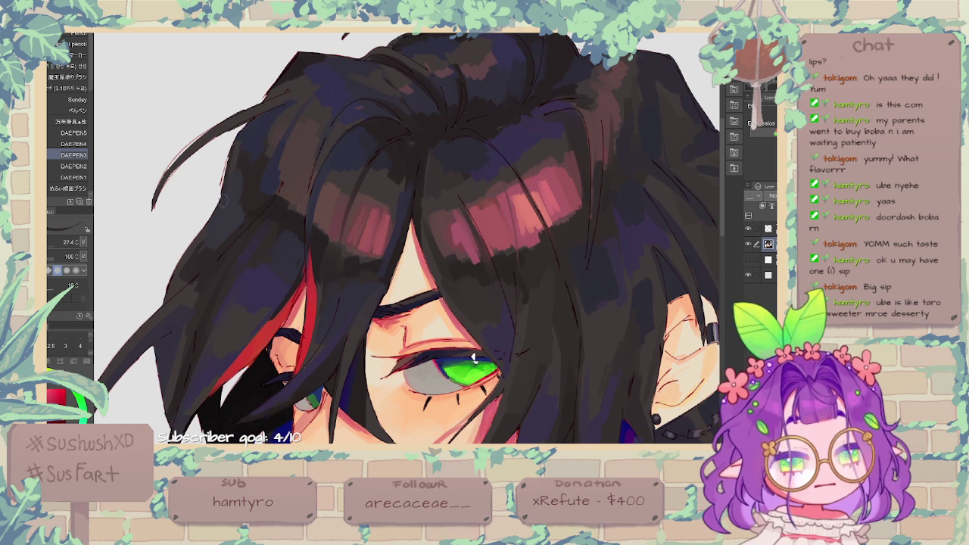
pyautogui.moveTo(220, 205); pyautogui.dragTo(205, 224)
# Step: Reshape the thin flyaway strand on the face side of the head by repainting its dark stroke and erasing its tip thinner
pyautogui.moveTo(219, 128); pyautogui.dragTo(155, 206)
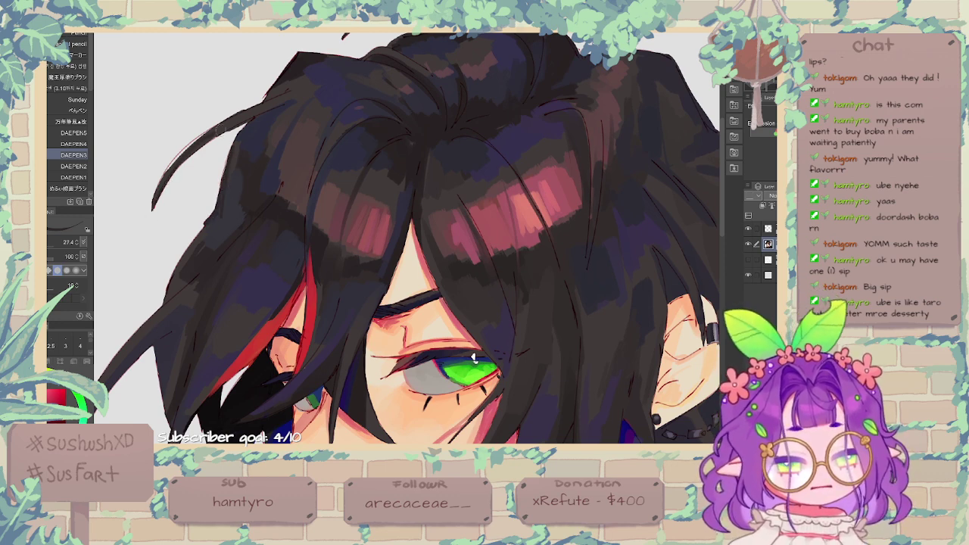
pyautogui.moveTo(168, 173); pyautogui.dragTo(156, 192)
pyautogui.moveTo(212, 130)
pyautogui.mouseDown()
pyautogui.moveTo(161, 180)
pyautogui.moveTo(168, 168)
pyautogui.moveTo(149, 217)
pyautogui.mouseUp()
pyautogui.press('e')
pyautogui.moveTo(178, 162); pyautogui.dragTo(163, 204)
pyautogui.press('p')
pyautogui.moveTo(192, 158); pyautogui.dragTo(268, 106)
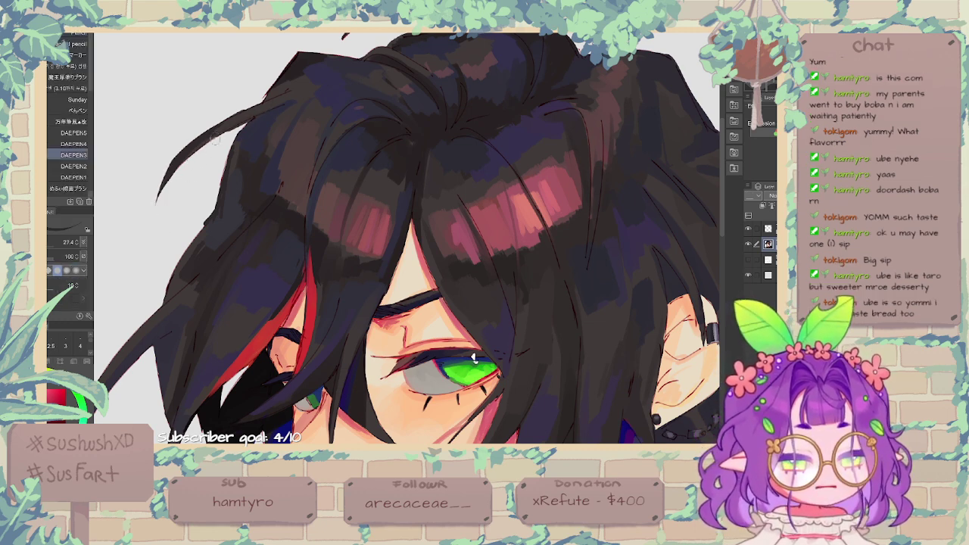
pyautogui.moveTo(191, 156); pyautogui.dragTo(229, 131)
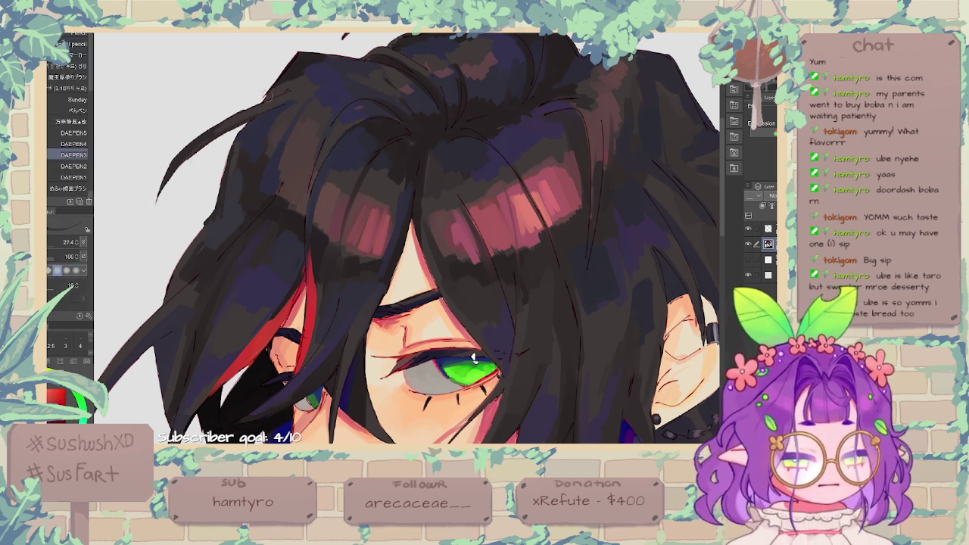
# Step: Blend dark and purple strokes into the hair around the parting at the crown
pyautogui.moveTo(461, 68); pyautogui.dragTo(423, 87)
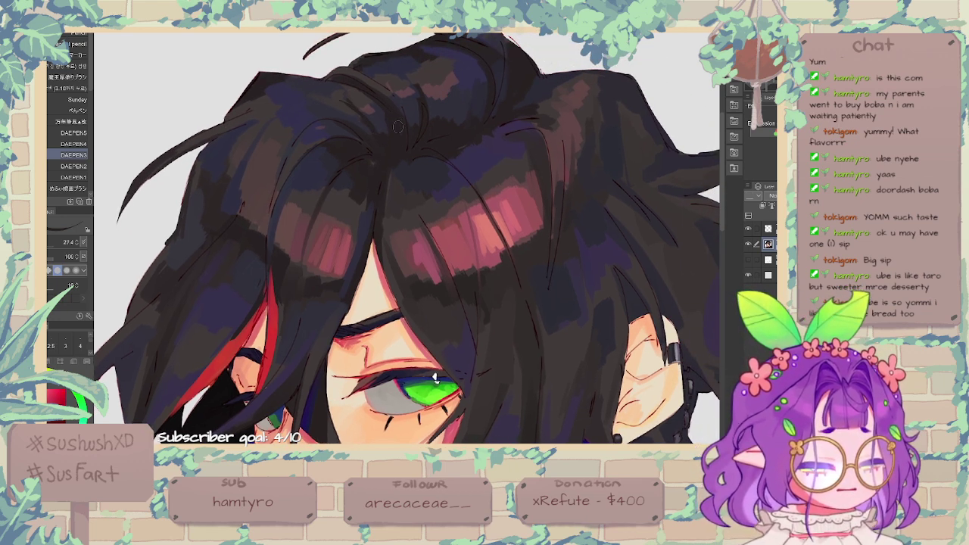
pyautogui.press('x')
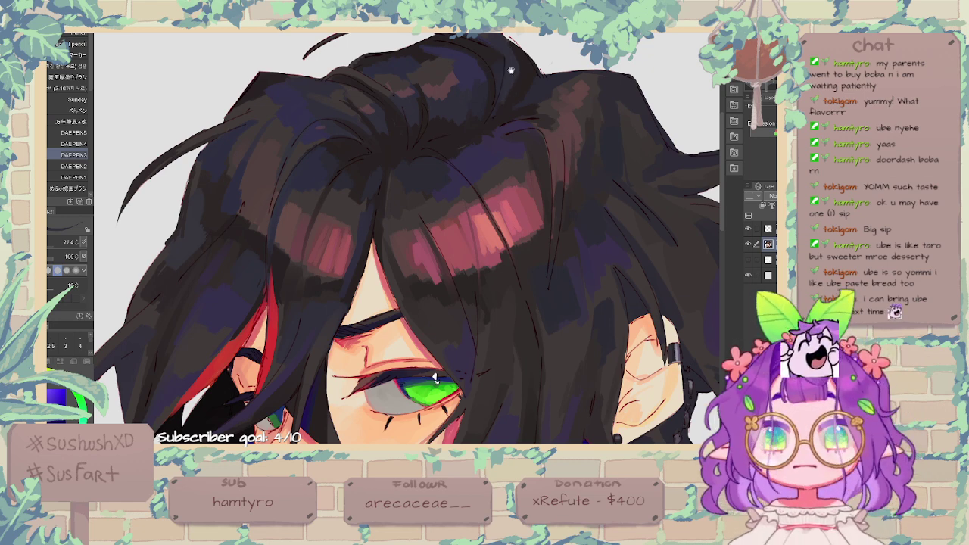
pyautogui.moveTo(510, 69); pyautogui.dragTo(474, 146)
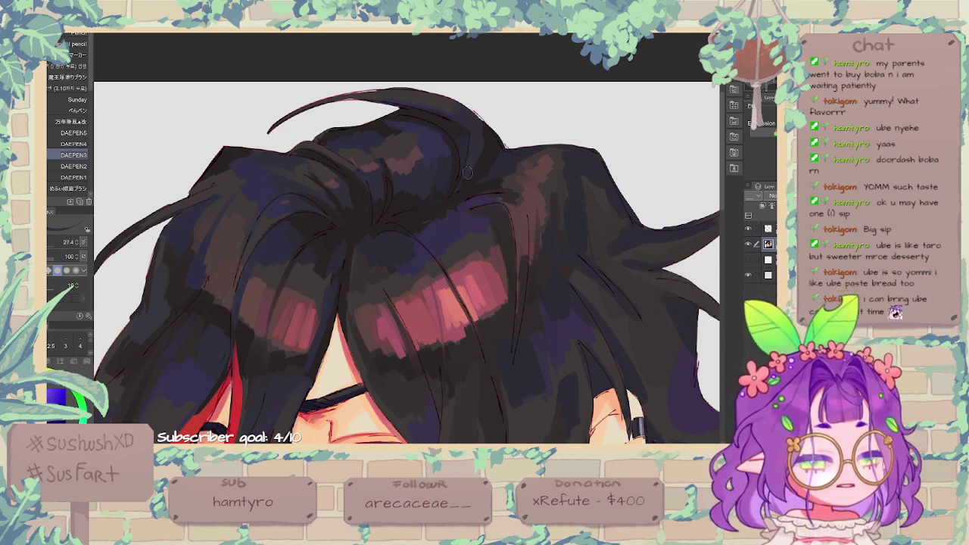
pyautogui.moveTo(468, 173); pyautogui.dragTo(461, 189)
# Step: Touch up the hair contour behind the crown with a dark colour sampled from the flyaway strand on top
pyautogui.keyDown('alt'); pyautogui.click(369, 95); pyautogui.keyUp('alt')
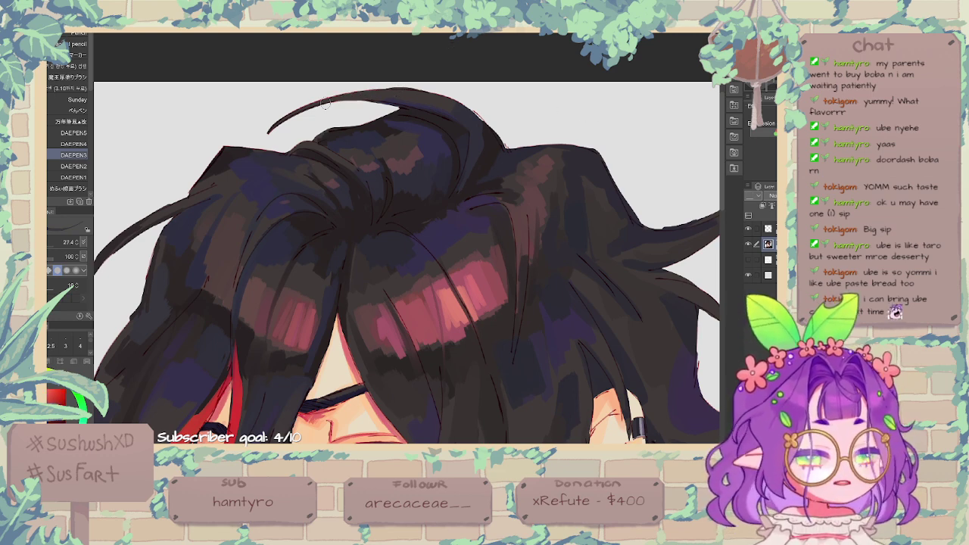
pyautogui.moveTo(519, 200); pyautogui.dragTo(479, 184)
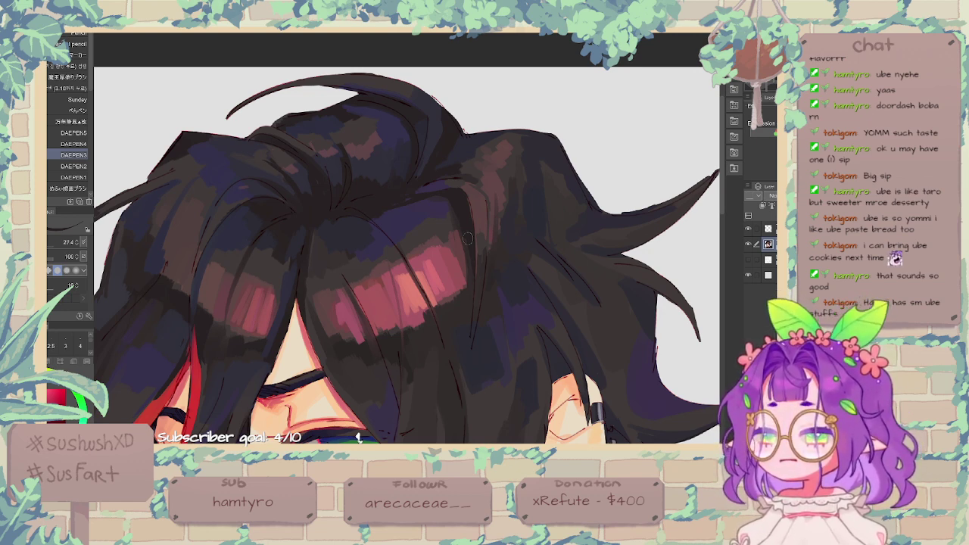
pyautogui.moveTo(457, 142); pyautogui.dragTo(481, 135)
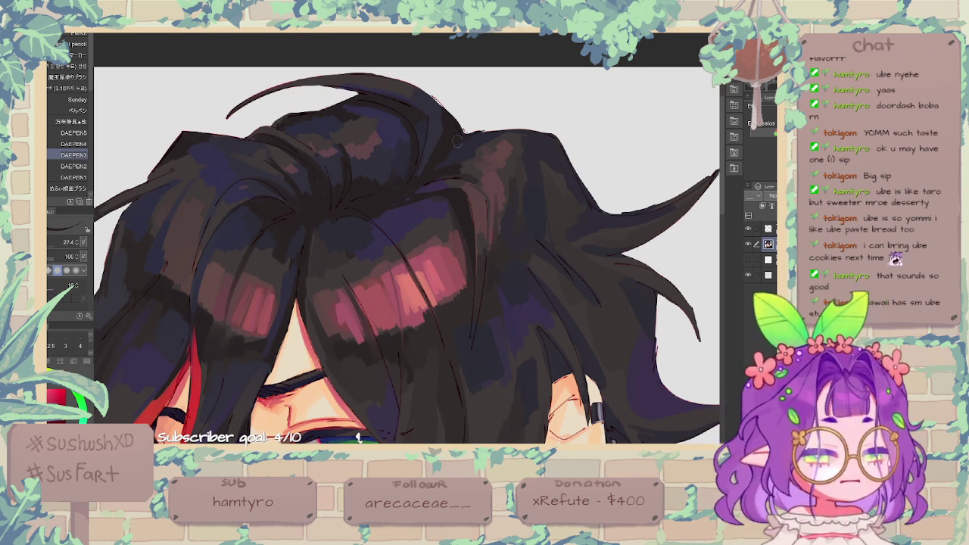
pyautogui.hotkey('ctrl', '-')
pyautogui.hotkey('ctrl', '-')
pyautogui.moveTo(401, 325); pyautogui.dragTo(417, 115)
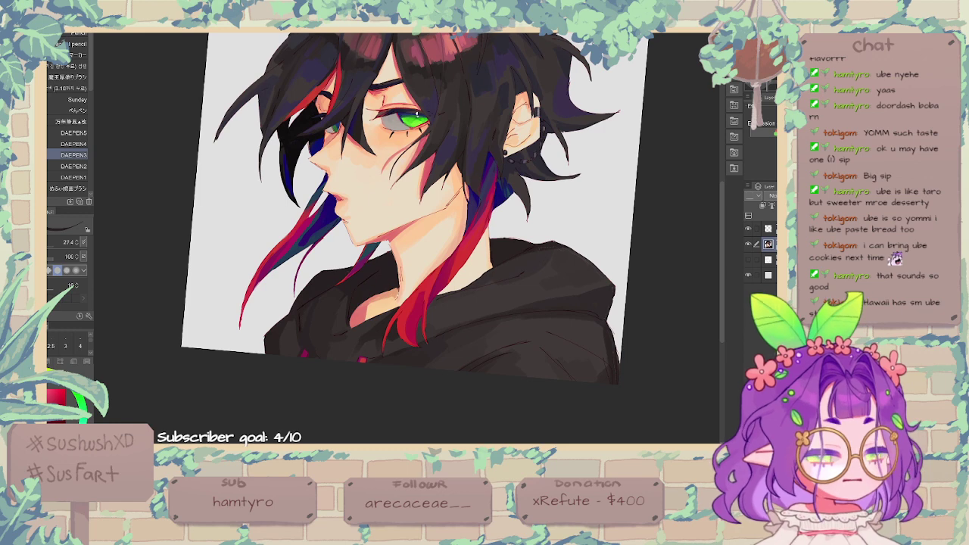
pyautogui.press('^')
pyautogui.hotkey('ctrl', '+')
pyautogui.press('-')
pyautogui.press('-')
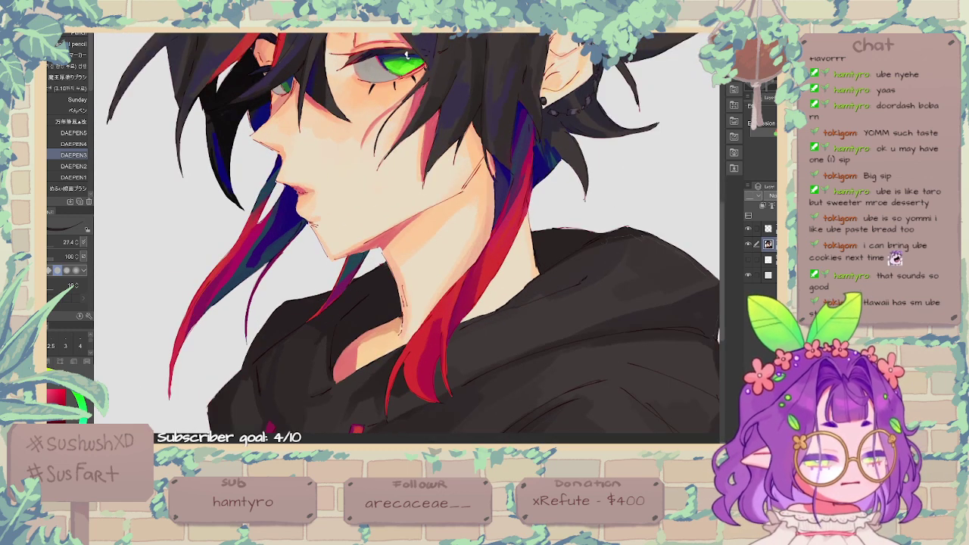
# Step: Redraw the underside of the chin with red sampled from the neck shadow and compare the result by toggling the paint layer's visibility
pyautogui.keyDown('alt'); pyautogui.click(374, 247); pyautogui.keyUp('alt')
pyautogui.moveTo(371, 243); pyautogui.dragTo(330, 259)
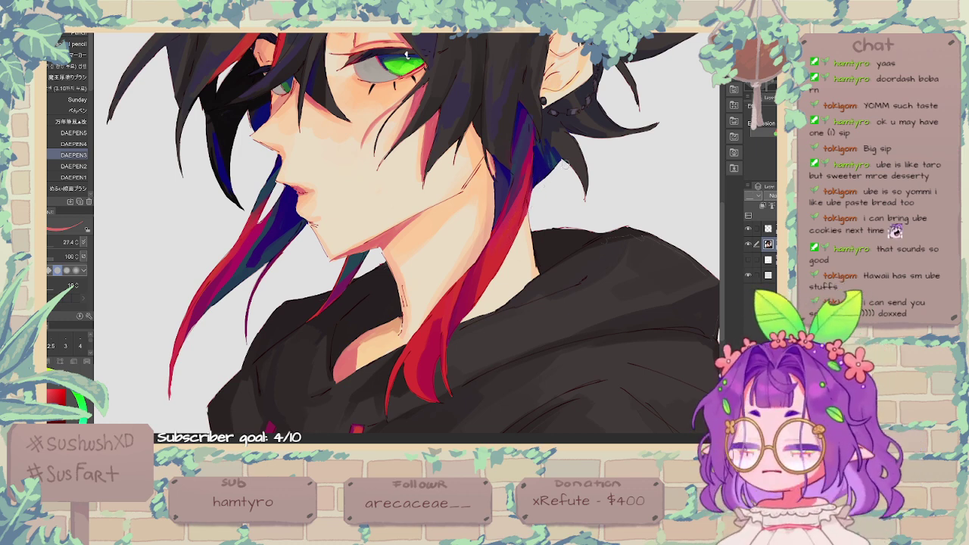
pyautogui.moveTo(503, 210); pyautogui.dragTo(498, 221)
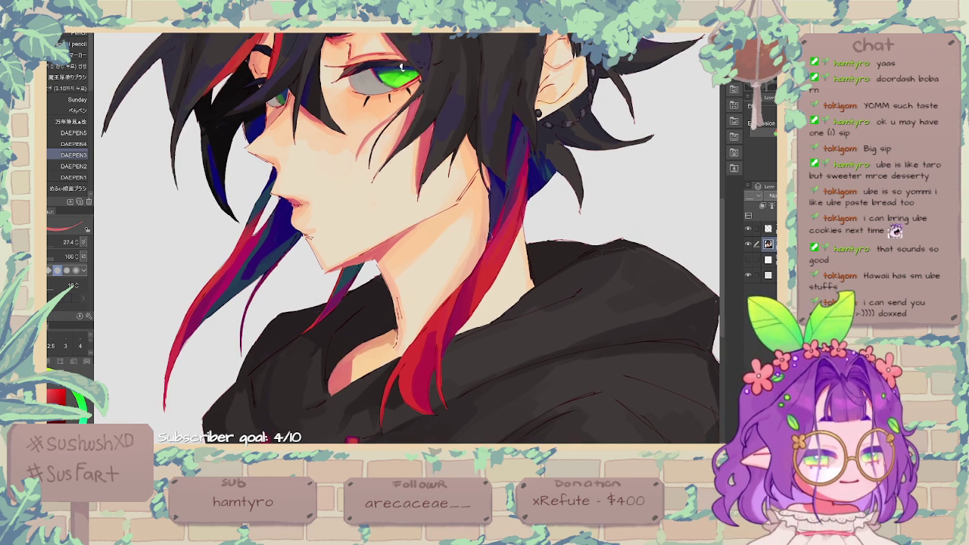
pyautogui.click(749, 244)
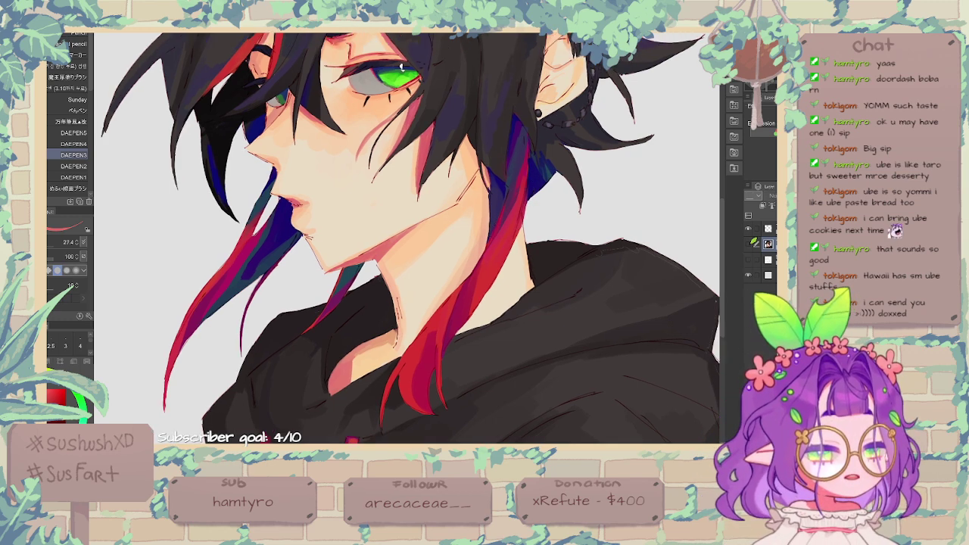
pyautogui.click(749, 244)
pyautogui.moveTo(322, 223); pyautogui.dragTo(339, 189)
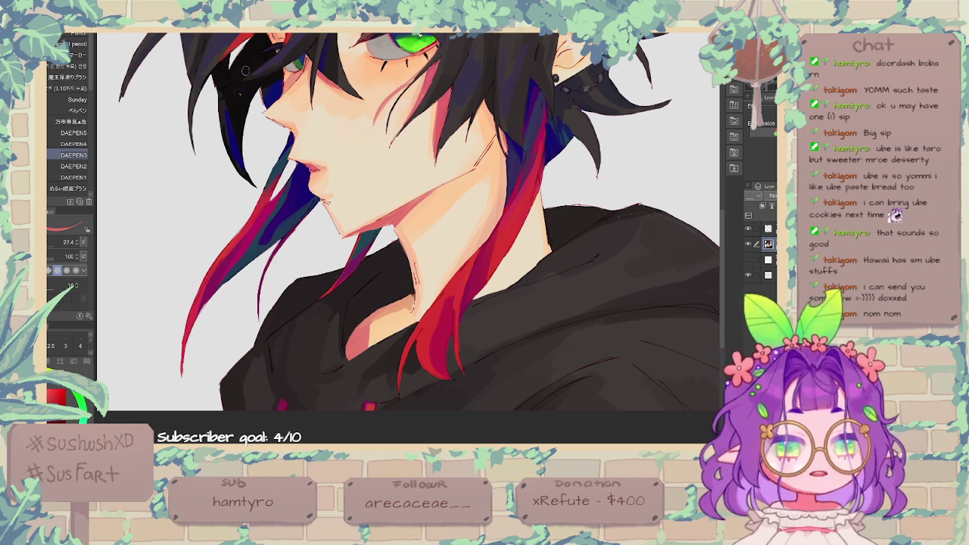
# Step: Touch up the red streak in the fringe with red sampled from it, and sample dark tones from the surrounding hair
pyautogui.moveTo(243, 68); pyautogui.dragTo(253, 150)
pyautogui.keyDown('alt'); pyautogui.click(276, 116); pyautogui.keyUp('alt')
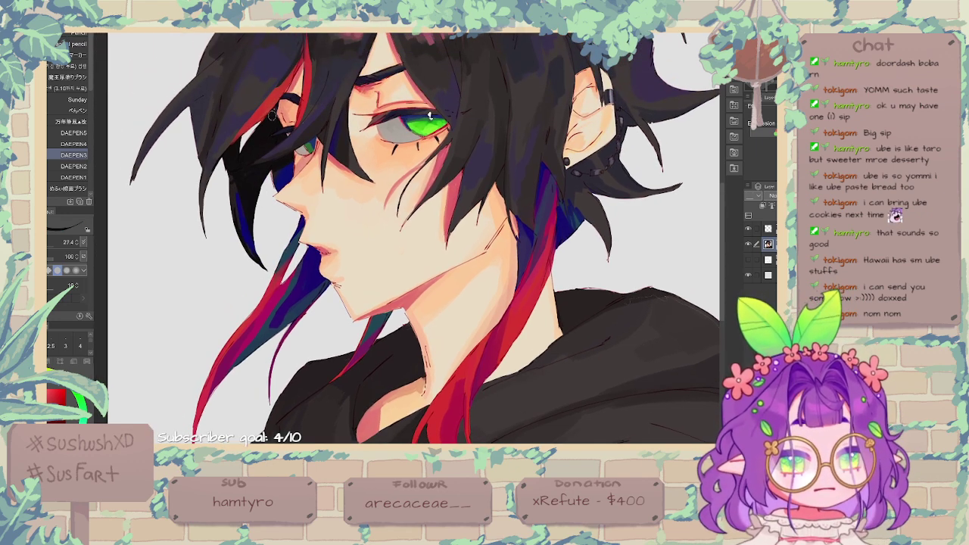
pyautogui.keyDown('alt'); pyautogui.click(268, 112); pyautogui.keyUp('alt')
pyautogui.moveTo(297, 57); pyautogui.dragTo(280, 89)
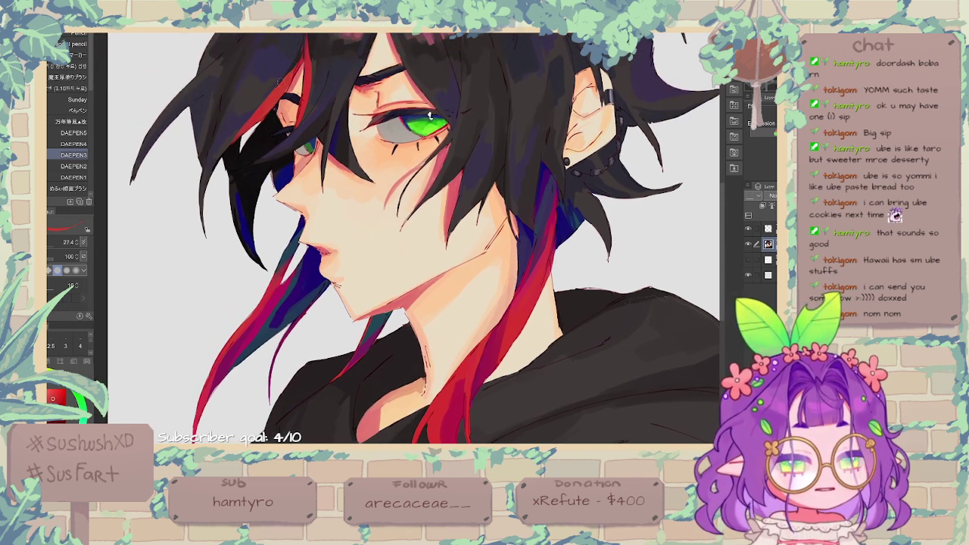
pyautogui.moveTo(429, 116)
pyautogui.mouseDown()
pyautogui.moveTo(429, 144)
pyautogui.moveTo(395, 145)
pyautogui.moveTo(349, 216)
pyautogui.moveTo(366, 276)
pyautogui.mouseUp()
pyautogui.keyDown('alt'); pyautogui.click(309, 131); pyautogui.keyUp('alt')
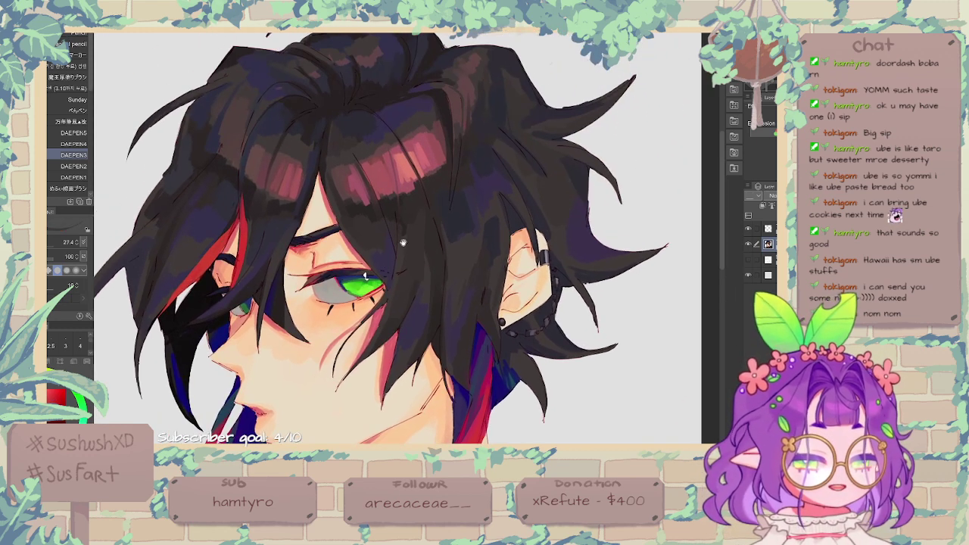
pyautogui.keyDown('alt'); pyautogui.click(268, 142); pyautogui.keyUp('alt')
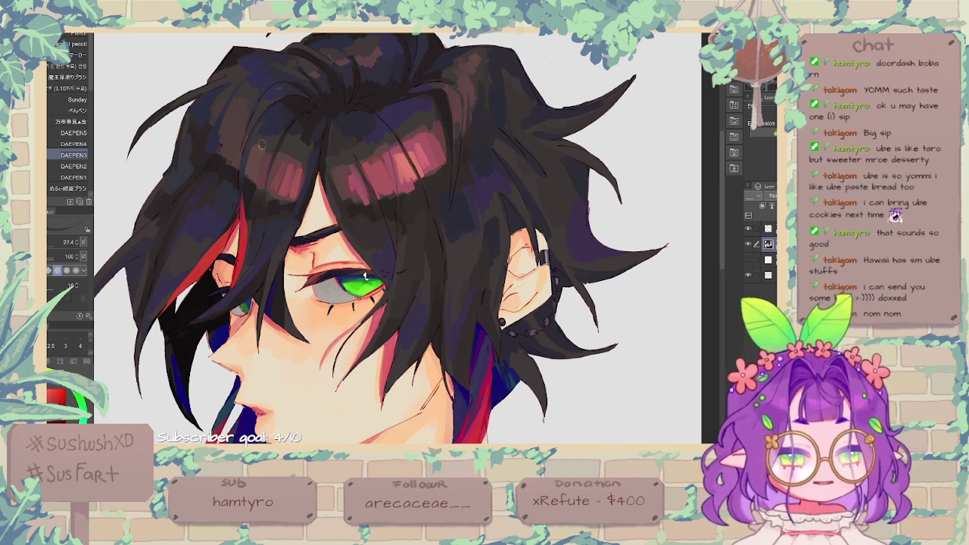
# Step: Extend the hair spikes at the back of the head with sharper tips and thin dark flyaway strands beside them
pyautogui.moveTo(269, 132); pyautogui.dragTo(273, 175)
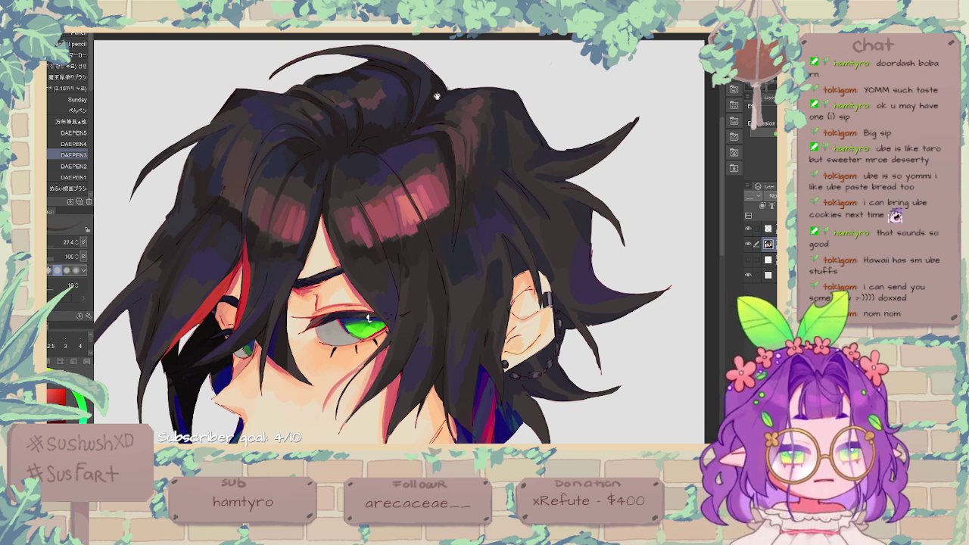
pyautogui.moveTo(406, 98); pyautogui.dragTo(338, 66)
pyautogui.moveTo(518, 120); pyautogui.dragTo(460, 90)
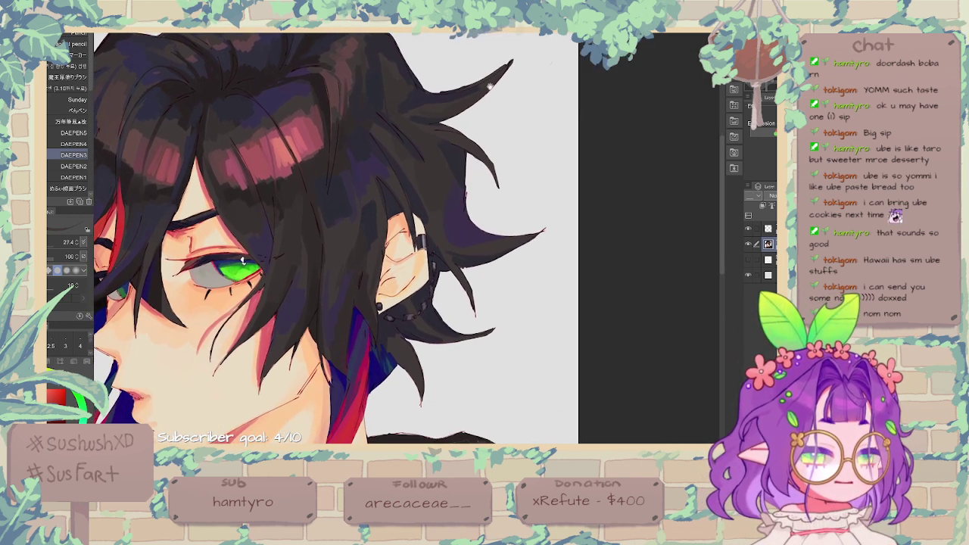
pyautogui.moveTo(430, 123)
pyautogui.mouseDown()
pyautogui.moveTo(506, 92)
pyautogui.moveTo(530, 68)
pyautogui.moveTo(527, 39)
pyautogui.moveTo(511, 73)
pyautogui.mouseUp()
pyautogui.hotkey('ctrl', 'z')
pyautogui.press('e')
pyautogui.press('p')
pyautogui.moveTo(439, 123); pyautogui.dragTo(510, 75)
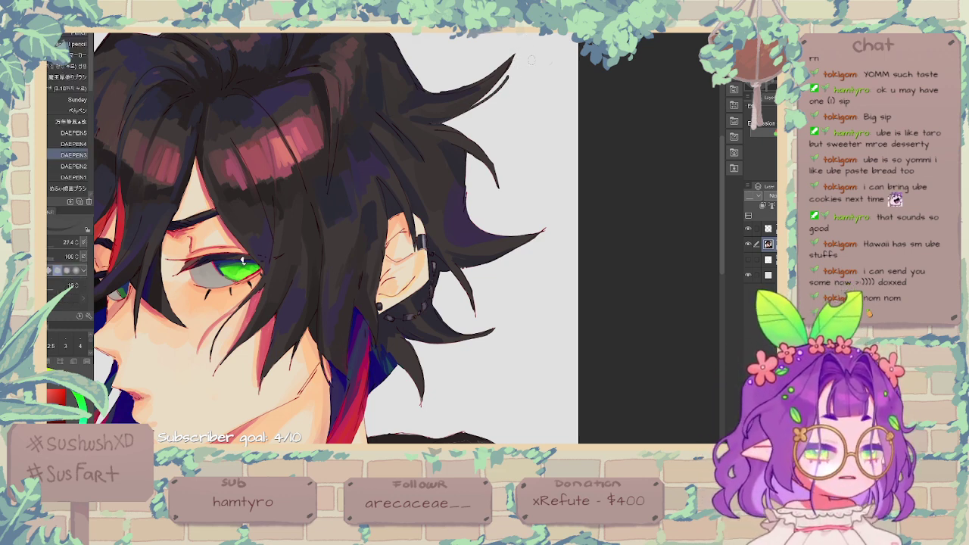
pyautogui.moveTo(465, 156); pyautogui.dragTo(479, 193)
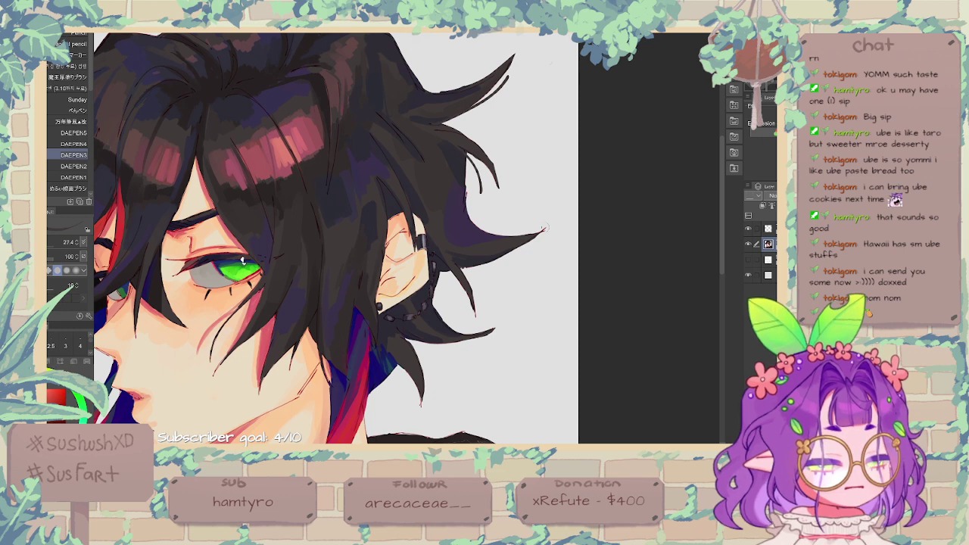
pyautogui.moveTo(546, 225); pyautogui.dragTo(519, 246)
pyautogui.moveTo(462, 263); pyautogui.dragTo(490, 324)
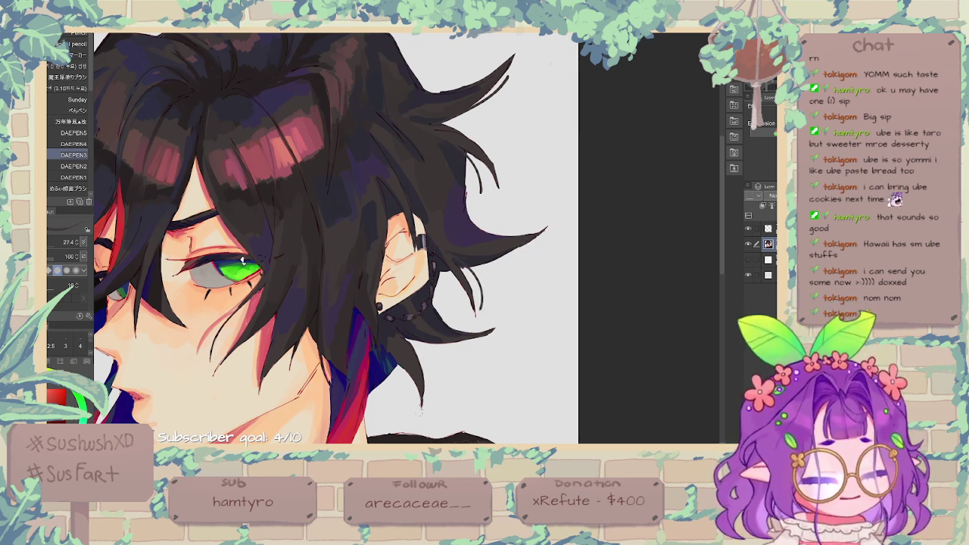
# Step: Draw a thin red strand branching off the long red lock and curving across the neck
pyautogui.moveTo(242, 261); pyautogui.dragTo(295, 155)
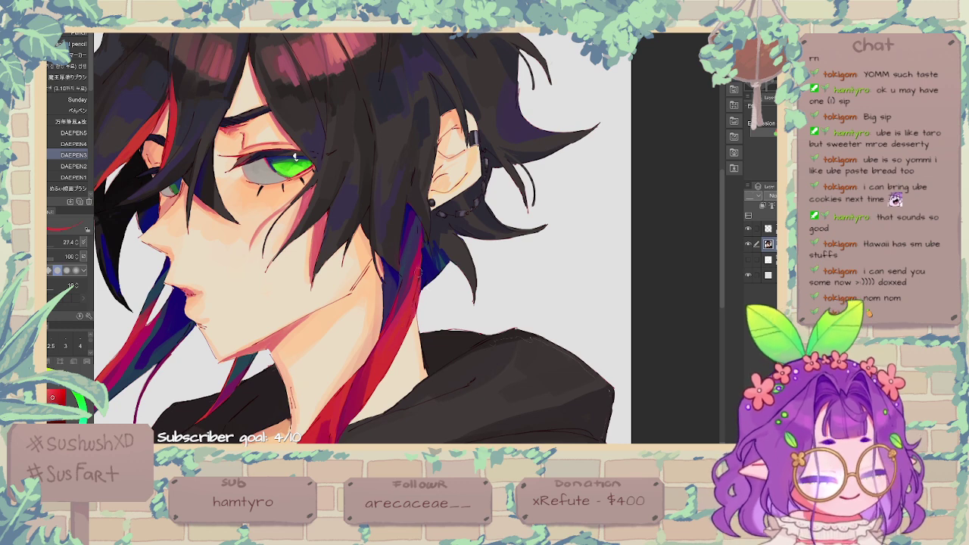
pyautogui.moveTo(420, 349); pyautogui.dragTo(480, 222)
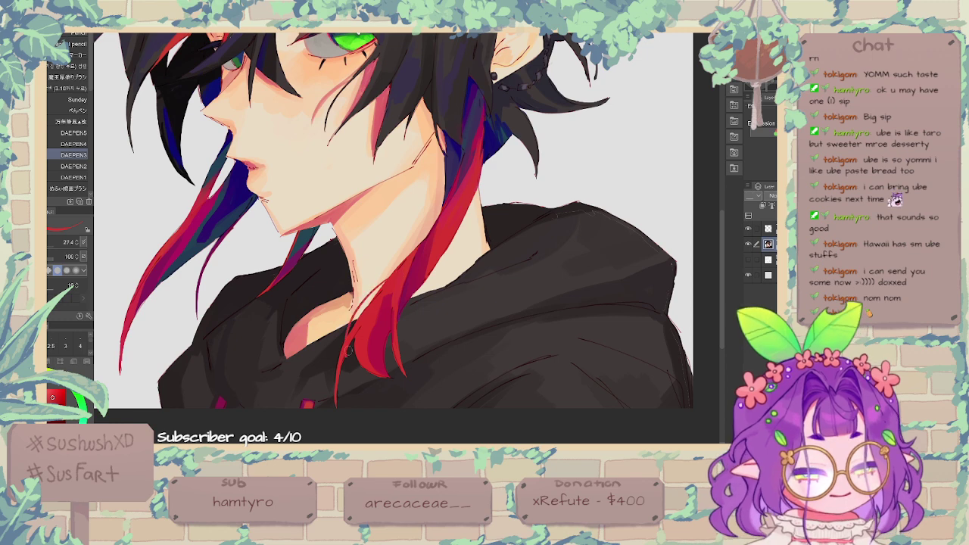
pyautogui.scroll(1, 394, 227)
pyautogui.scroll(-1, 393, 227)
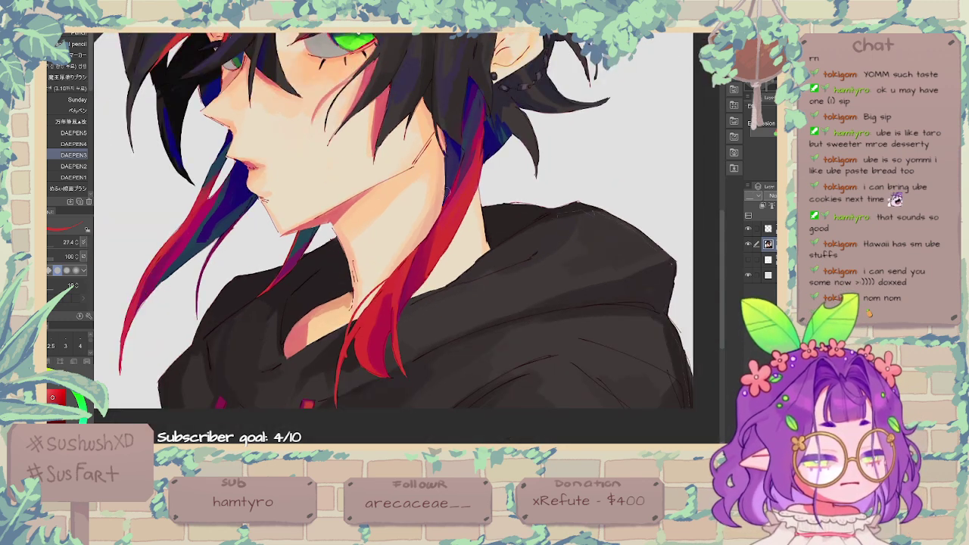
pyautogui.moveTo(463, 189); pyautogui.dragTo(407, 259)
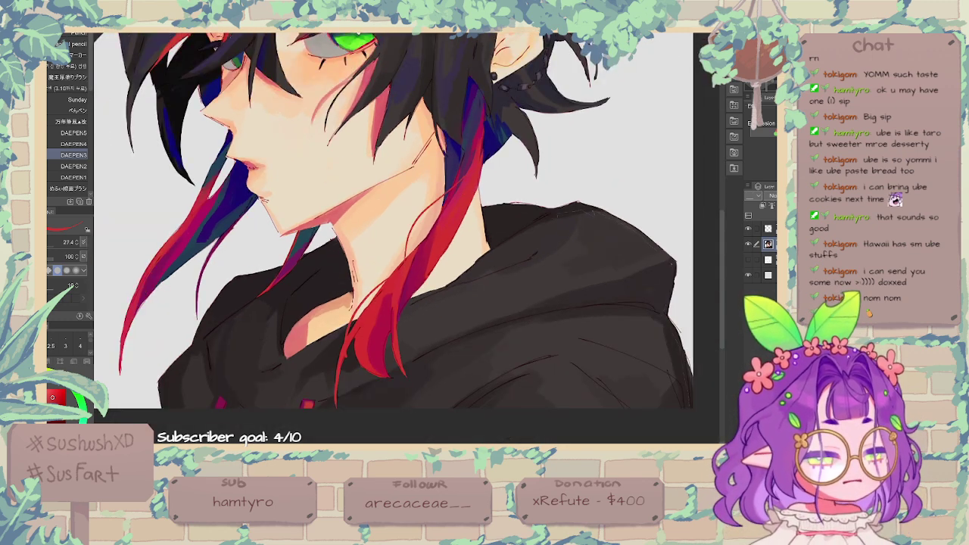
# Step: Add a thin dark strand to the fringe above the visible eye with a colour sampled from the hair
pyautogui.hotkey('ctrl', '-')
pyautogui.moveTo(464, 103); pyautogui.dragTo(437, 186)
pyautogui.keyDown('alt'); pyautogui.click(331, 125); pyautogui.keyUp('alt')
pyautogui.moveTo(322, 115)
pyautogui.mouseDown()
pyautogui.moveTo(326, 146)
pyautogui.moveTo(362, 189)
pyautogui.mouseUp()
pyautogui.hotkey('ctrl', 'z')
pyautogui.moveTo(324, 122); pyautogui.dragTo(367, 180)
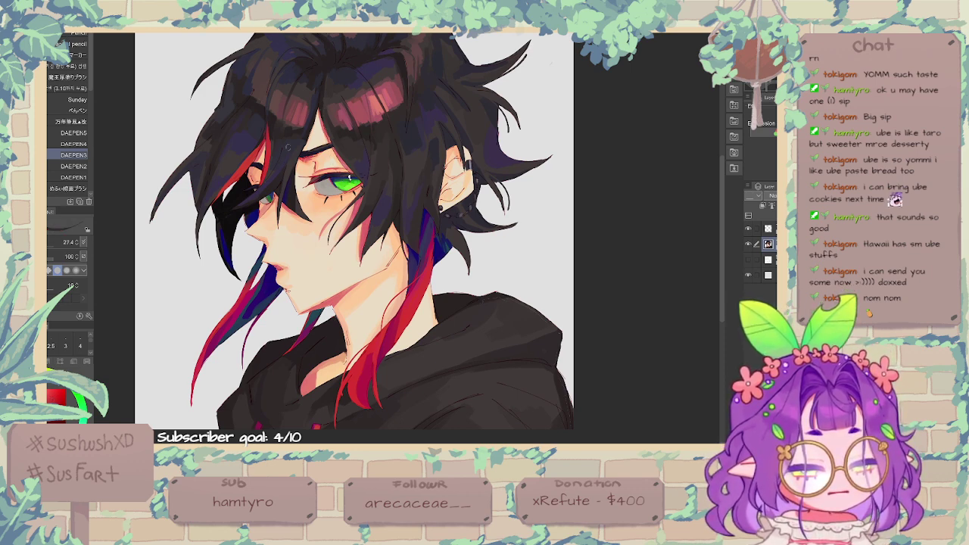
# Step: Add thin flyaway strands along the face-side outer contour of the hair with a dark purple sampled from the fringe
pyautogui.keyDown('alt'); pyautogui.click(289, 139); pyautogui.keyUp('alt')
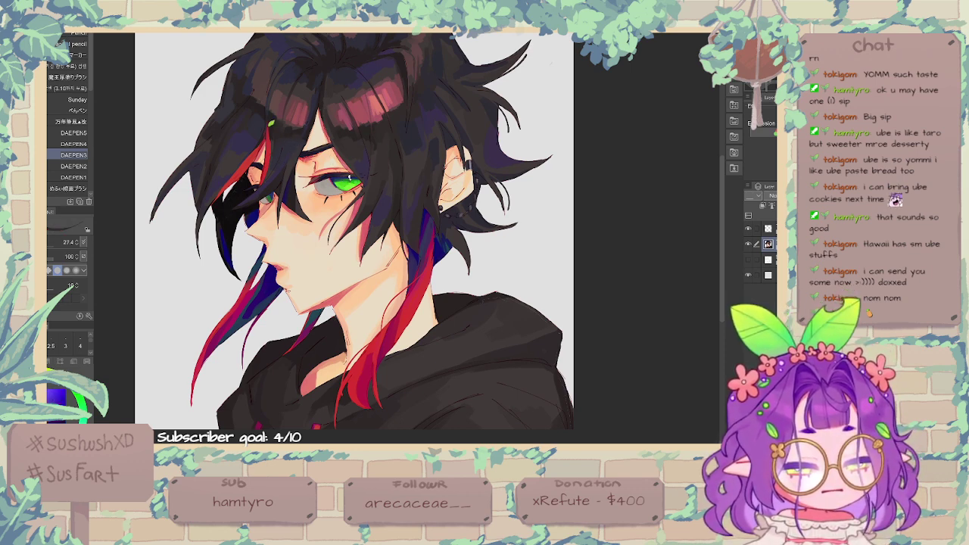
pyautogui.moveTo(203, 126); pyautogui.dragTo(166, 184)
pyautogui.moveTo(322, 74); pyautogui.dragTo(329, 137)
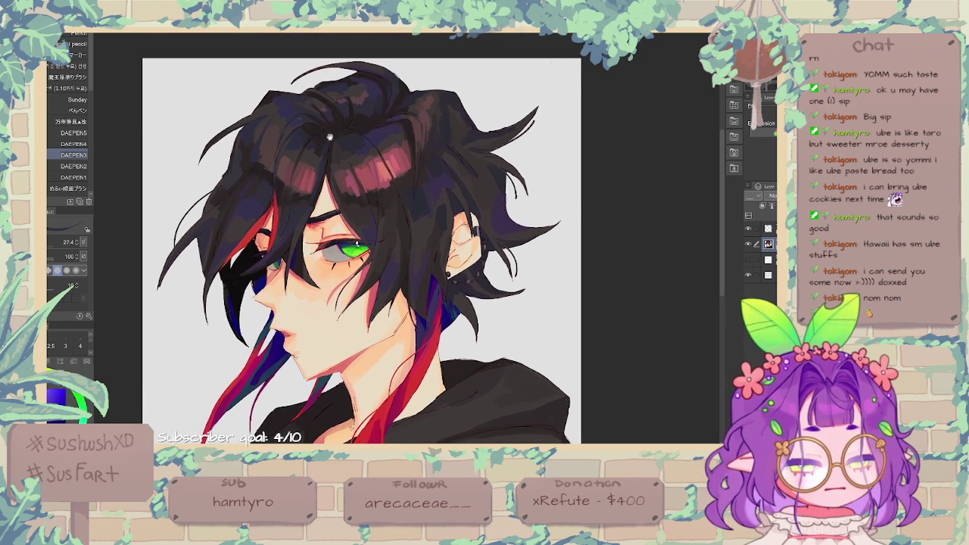
pyautogui.moveTo(268, 93); pyautogui.dragTo(224, 108)
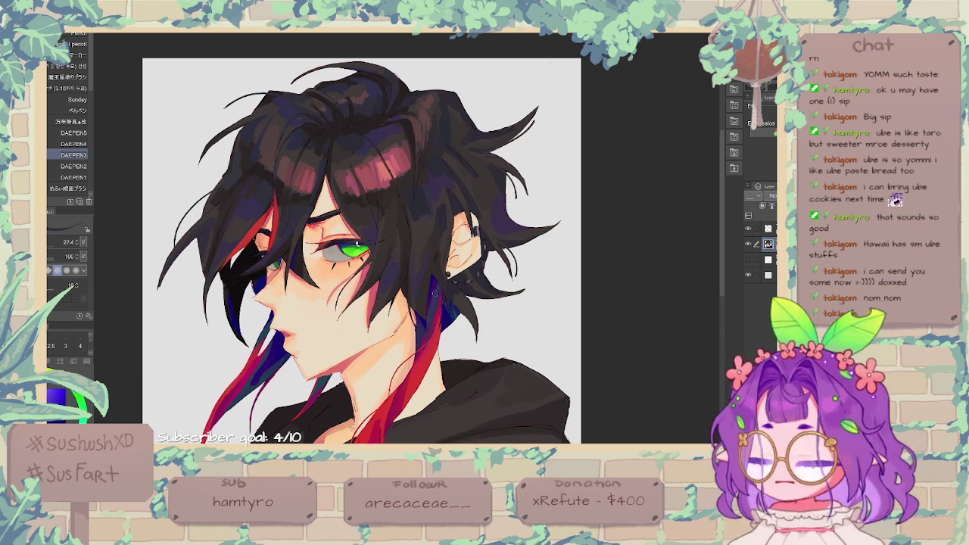
# Step: Try to retouch the underside of the jawline with a stroke of red sampled from the neck shadow
pyautogui.moveTo(405, 346); pyautogui.dragTo(429, 318)
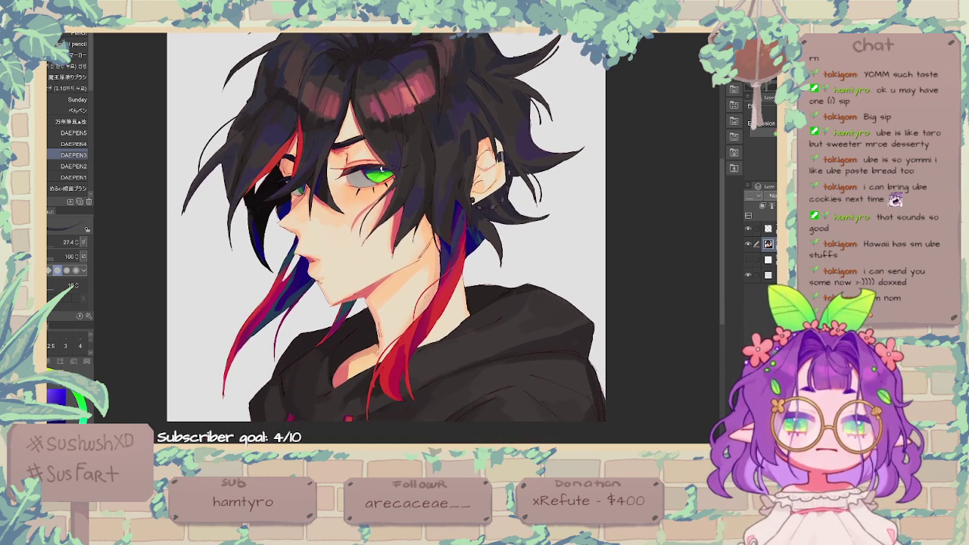
pyautogui.keyDown('alt'); pyautogui.click(381, 287); pyautogui.keyUp('alt')
pyautogui.moveTo(381, 284); pyautogui.dragTo(418, 256)
pyautogui.hotkey('ctrl', 'z')
pyautogui.moveTo(422, 318); pyautogui.dragTo(409, 278)
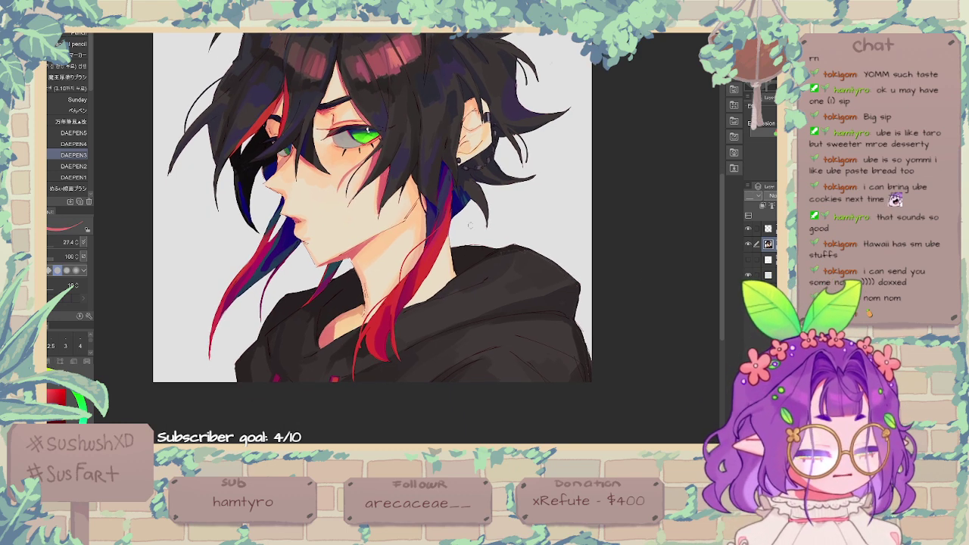
pyautogui.moveTo(619, 294); pyautogui.dragTo(607, 334)
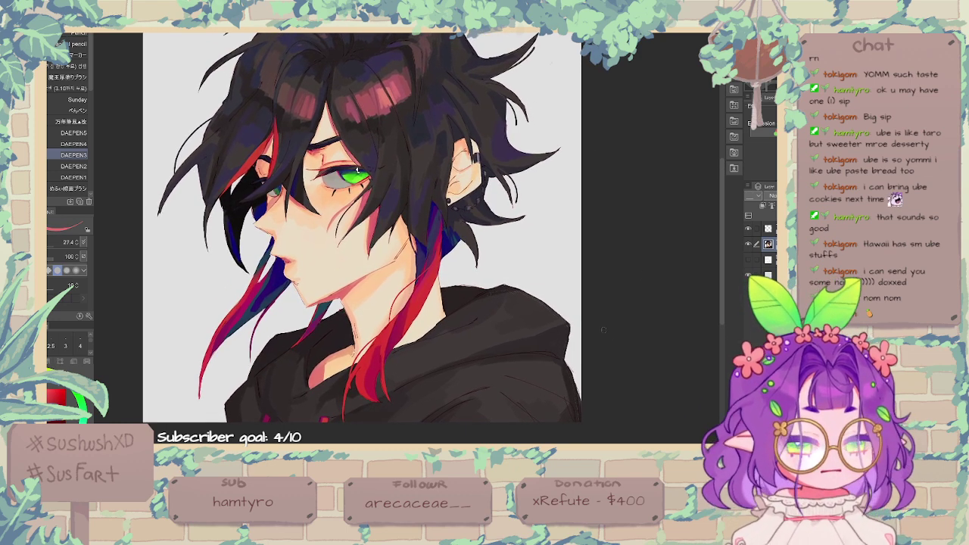
# Step: Draw a thin red flyaway strand curving outward from the long face-side lock, using a smaller brush and red sampled from the lock
pyautogui.keyDown('alt'); pyautogui.click(260, 287); pyautogui.keyUp('alt')
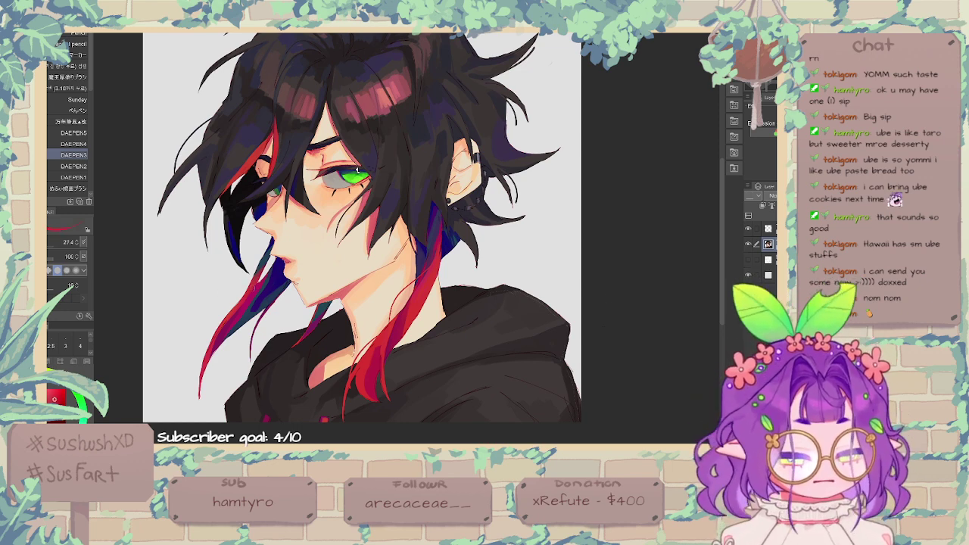
pyautogui.moveTo(273, 269); pyautogui.dragTo(185, 350)
pyautogui.hotkey('ctrl', 'z')
pyautogui.moveTo(239, 301); pyautogui.dragTo(186, 356)
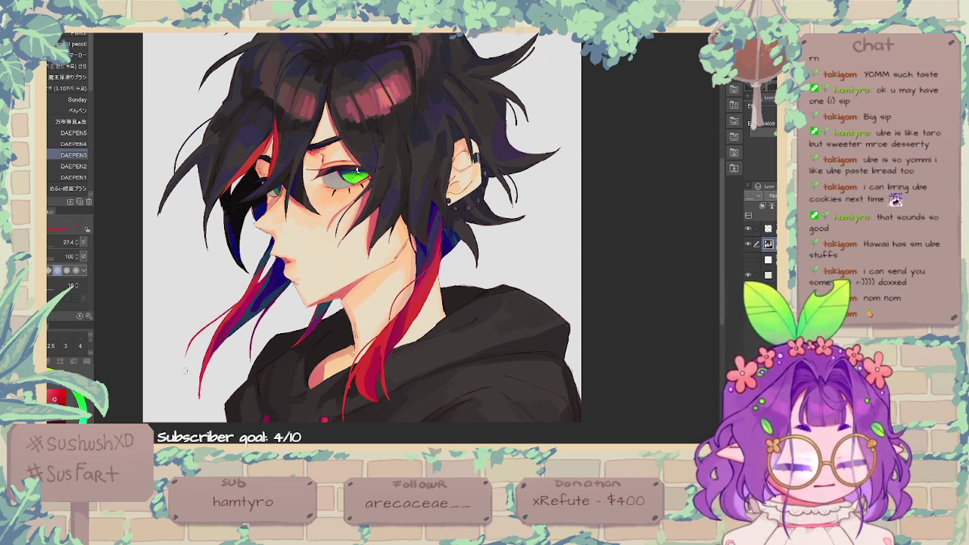
pyautogui.hotkey('ctrl', 'z')
pyautogui.click(48, 246)
pyautogui.moveTo(235, 306); pyautogui.dragTo(194, 383)
# Step: Merge the topmost layer down into the portrait paint layer
pyautogui.moveTo(618, 168); pyautogui.dragTo(608, 168)
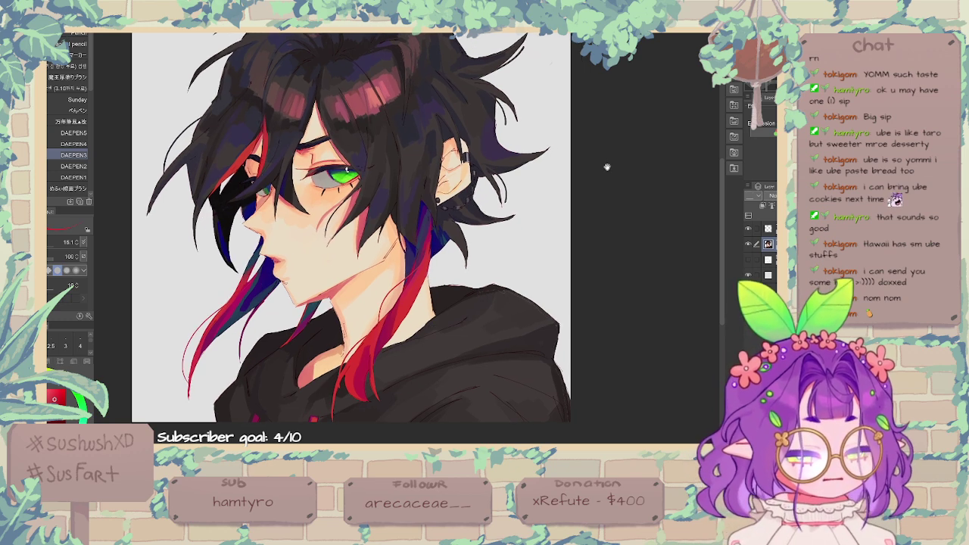
pyautogui.click(772, 229)
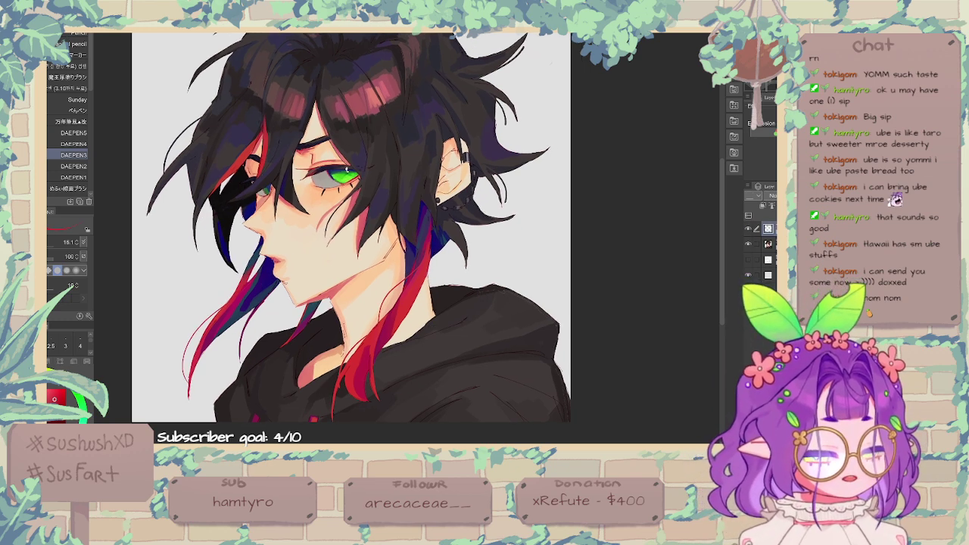
pyautogui.hotkey('ctrl', 'e')
# Step: Paint a small yellow-green highlight in the lower part of the green iris, starting from the sampled iris green
pyautogui.hotkey('ctrl', '+')
pyautogui.hotkey('ctrl', '+')
pyautogui.hotkey('ctrl', '+')
pyautogui.hotkey('ctrl', '+')
pyautogui.hotkey('ctrl', '+')
pyautogui.hotkey('ctrl', '+')
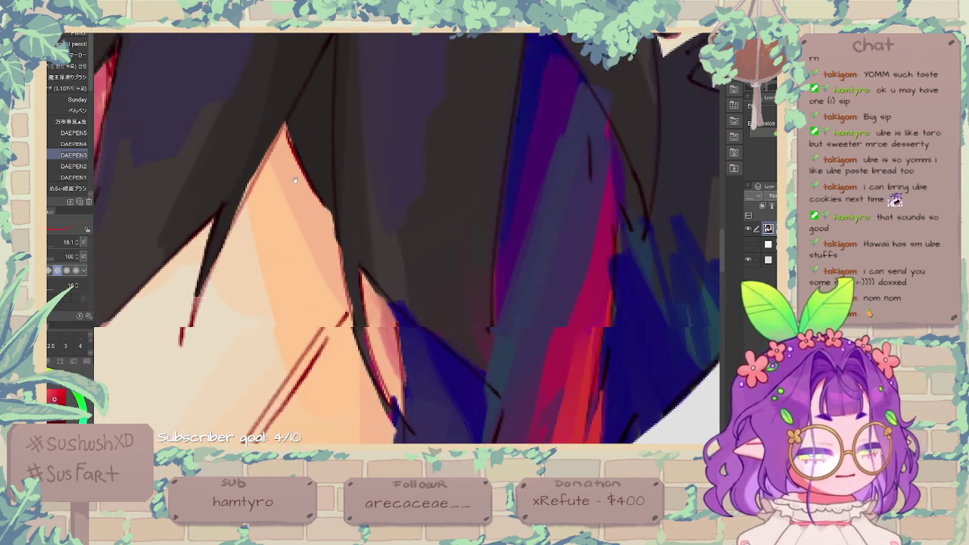
pyautogui.moveTo(279, 142); pyautogui.dragTo(481, 336)
pyautogui.moveTo(272, 120); pyautogui.dragTo(469, 337)
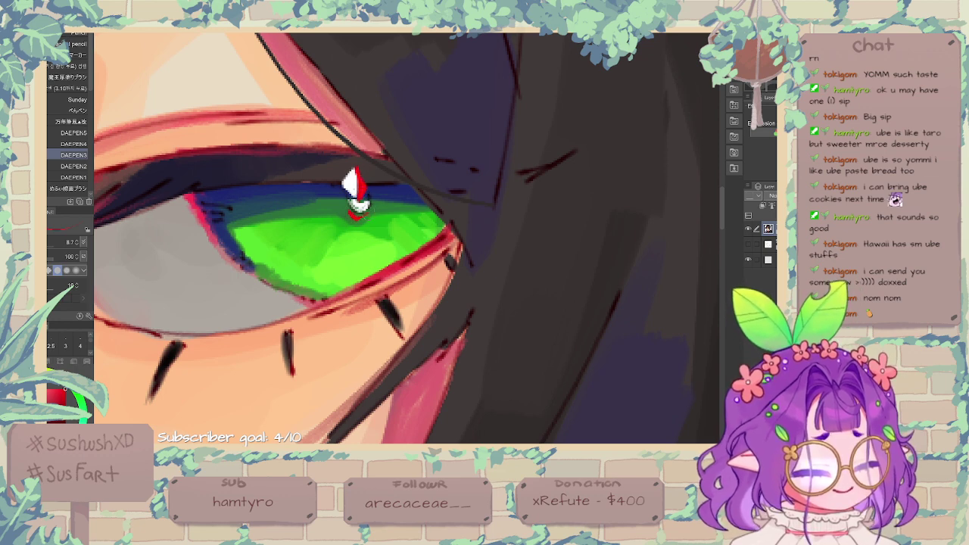
pyautogui.keyDown('alt'); pyautogui.click(357, 216); pyautogui.keyUp('alt')
pyautogui.click(54, 389)
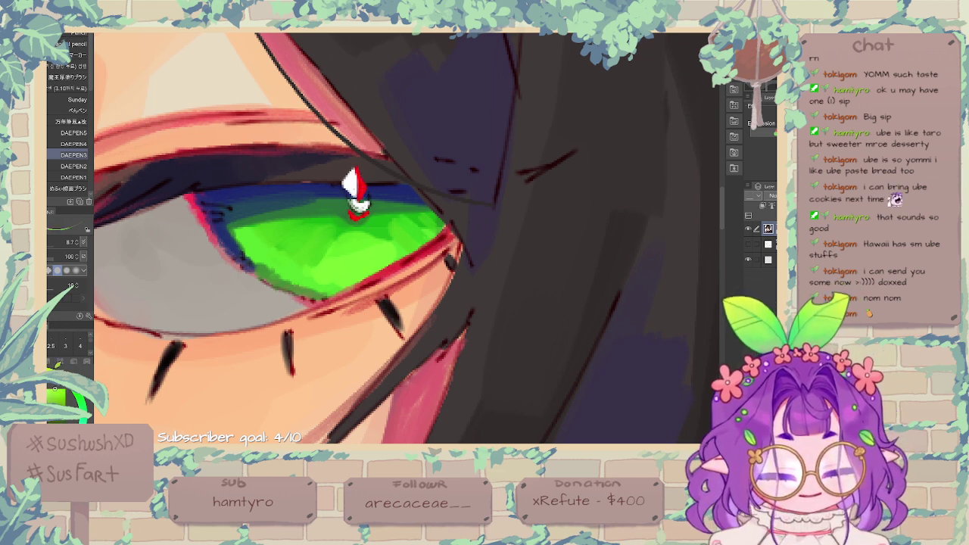
pyautogui.click(57, 367)
pyautogui.moveTo(306, 264)
pyautogui.mouseDown()
pyautogui.moveTo(323, 278)
pyautogui.moveTo(371, 253)
pyautogui.mouseUp()
pyautogui.hotkey('ctrl', '0')
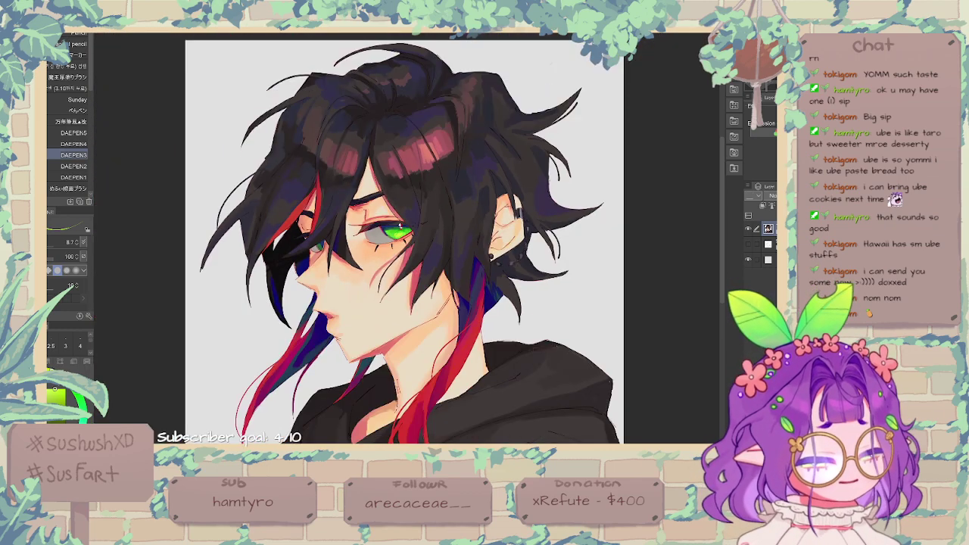
# Step: Paint a small pale highlight on the upper eyelid just above the crease, using a light skin colour sampled from the lid
pyautogui.hotkey('ctrl', '+')
pyautogui.hotkey('ctrl', '+')
pyautogui.hotkey('ctrl', '+')
pyautogui.hotkey('ctrl', '+')
pyautogui.keyDown('alt'); pyautogui.click(381, 208); pyautogui.keyUp('alt')
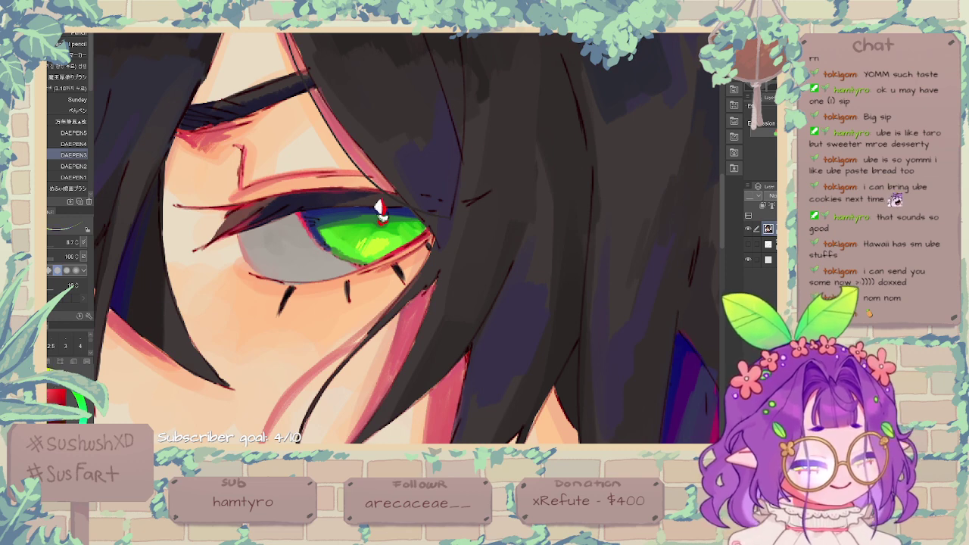
pyautogui.keyDown('alt'); pyautogui.click(196, 244); pyautogui.keyUp('alt')
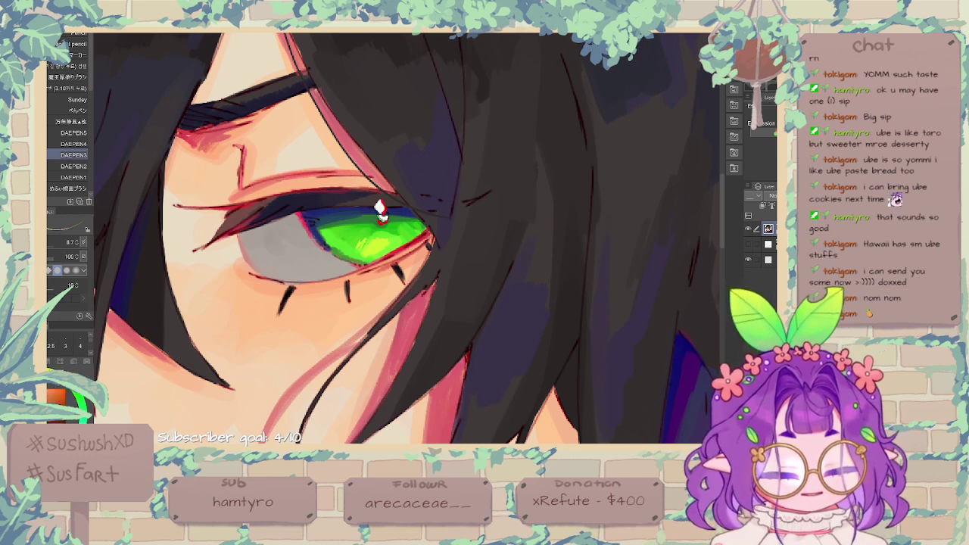
pyautogui.keyDown('alt'); pyautogui.click(198, 253); pyautogui.keyUp('alt')
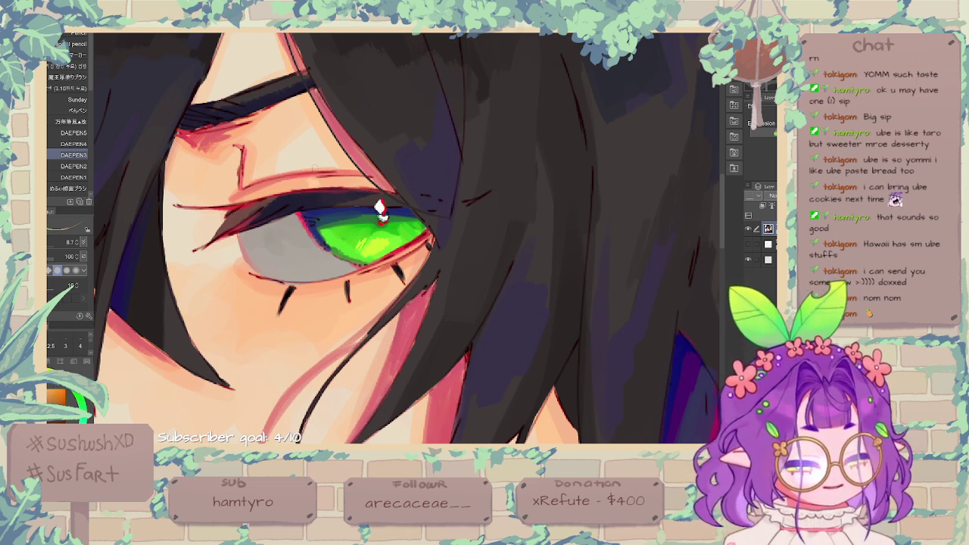
pyautogui.keyDown('alt'); pyautogui.click(315, 156); pyautogui.keyUp('alt')
pyautogui.keyDown('alt'); pyautogui.click(315, 156); pyautogui.keyUp('alt')
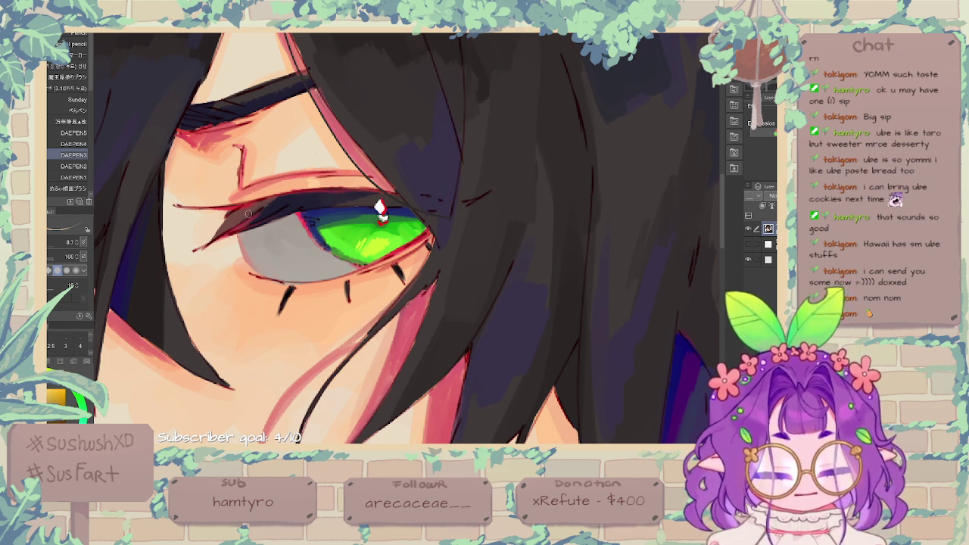
pyautogui.moveTo(311, 164); pyautogui.dragTo(320, 166)
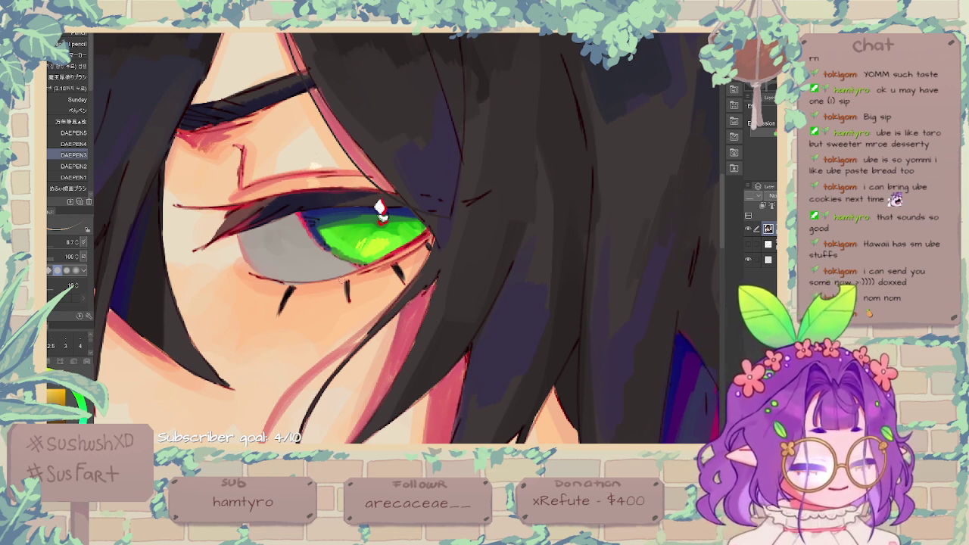
# Step: Paint pale highlights above the eyebrow and beside the inner eye crease, and clean the brow's upper edge with its sampled dark colour
pyautogui.keyDown('alt'); pyautogui.click(380, 210); pyautogui.keyUp('alt')
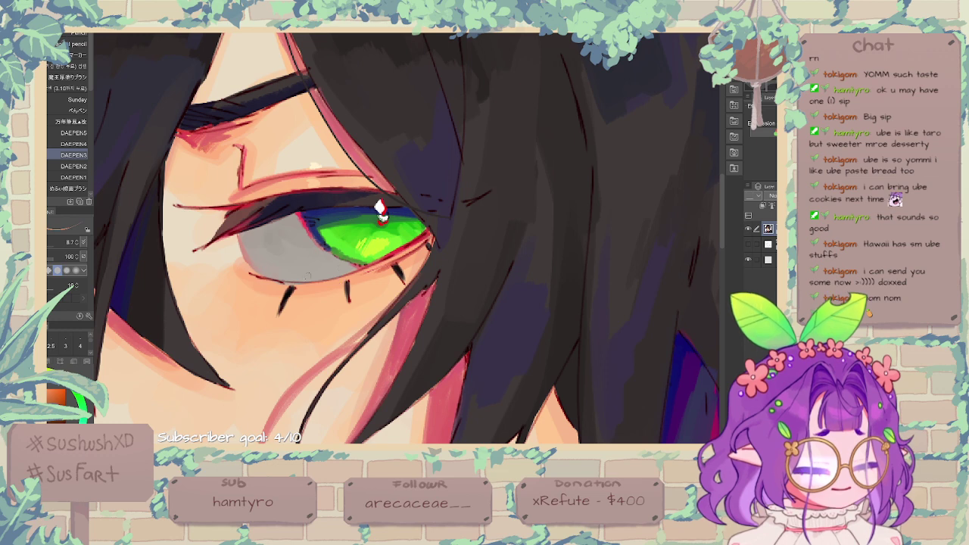
pyautogui.keyDown('alt'); pyautogui.click(380, 210); pyautogui.keyUp('alt')
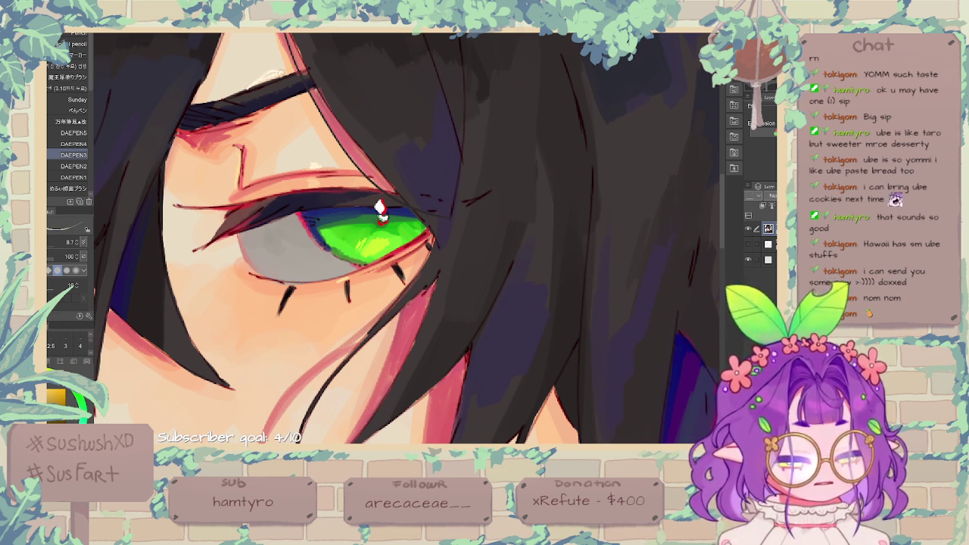
pyautogui.keyDown('alt'); pyautogui.click(259, 79); pyautogui.keyUp('alt')
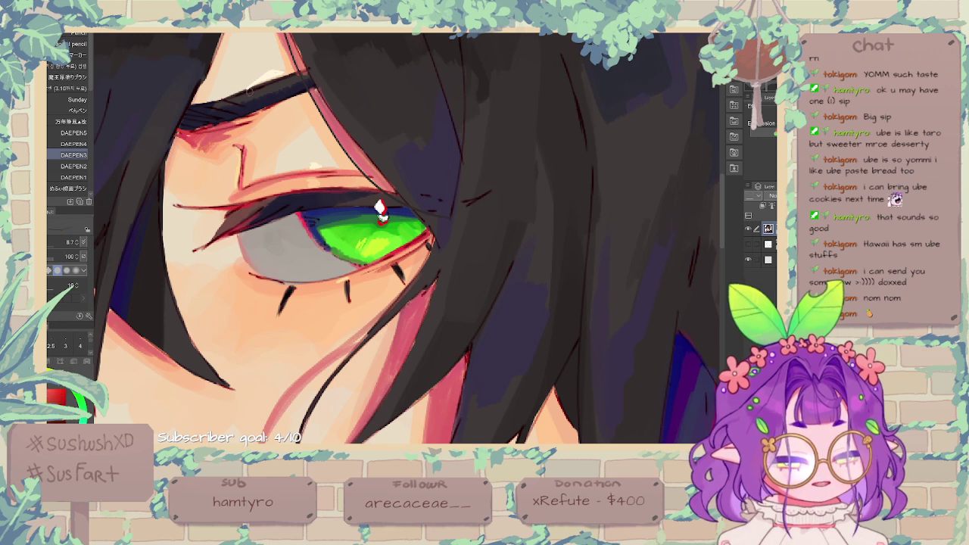
pyautogui.moveTo(244, 93); pyautogui.dragTo(267, 82)
# Step: Enlarge the brush to 11.8 and add a pale highlight to the tip of the nose using a light sampled skin colour
pyautogui.scroll(-3, 380, 209)
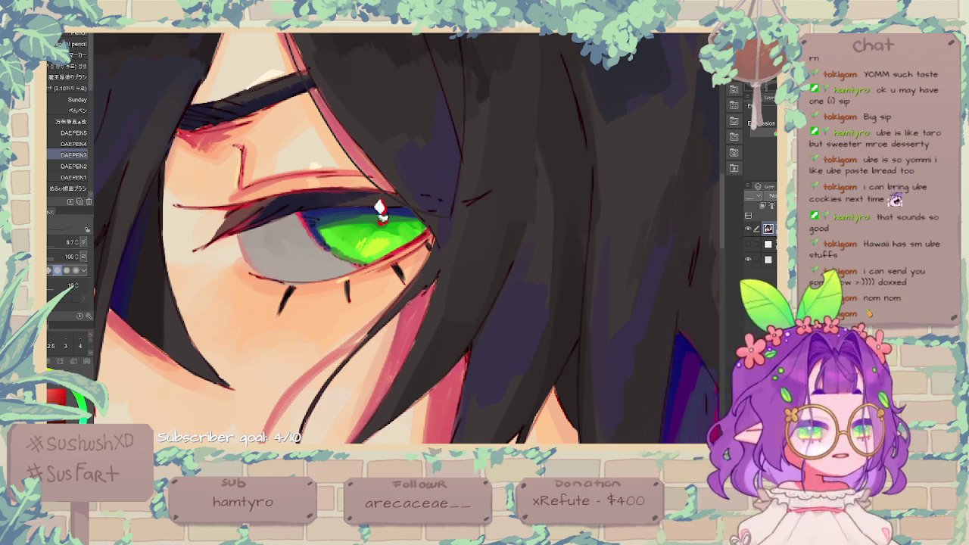
pyautogui.keyDown('alt'); pyautogui.click(339, 149); pyautogui.keyUp('alt')
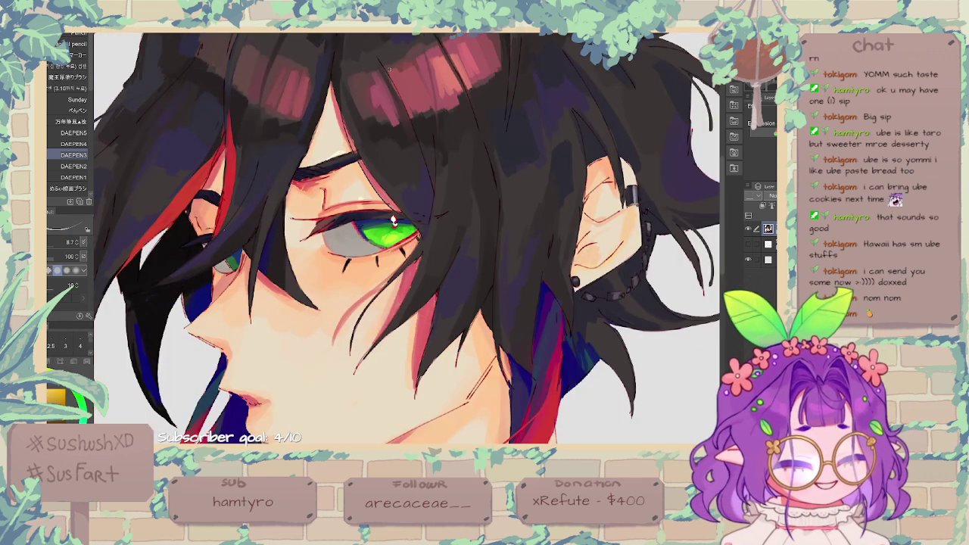
pyautogui.press('x')
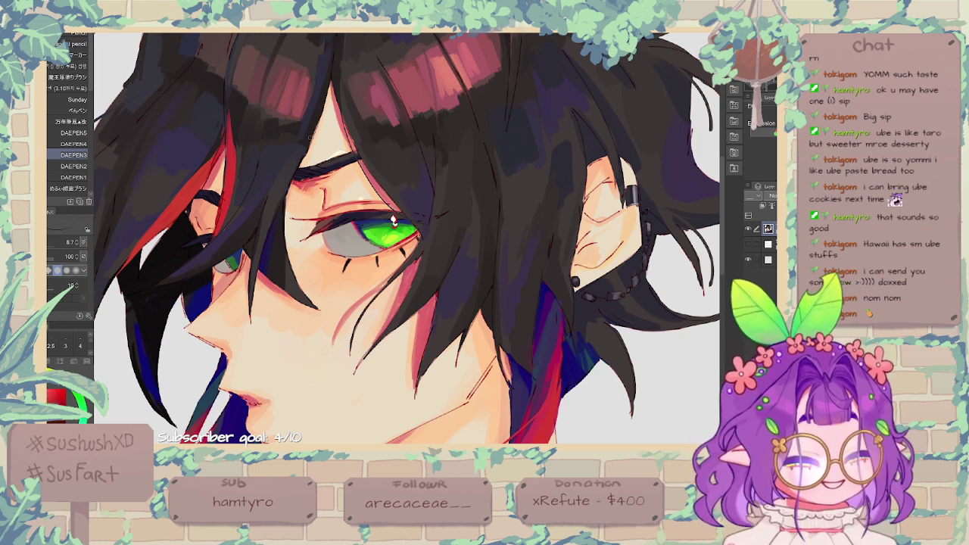
pyautogui.press('x')
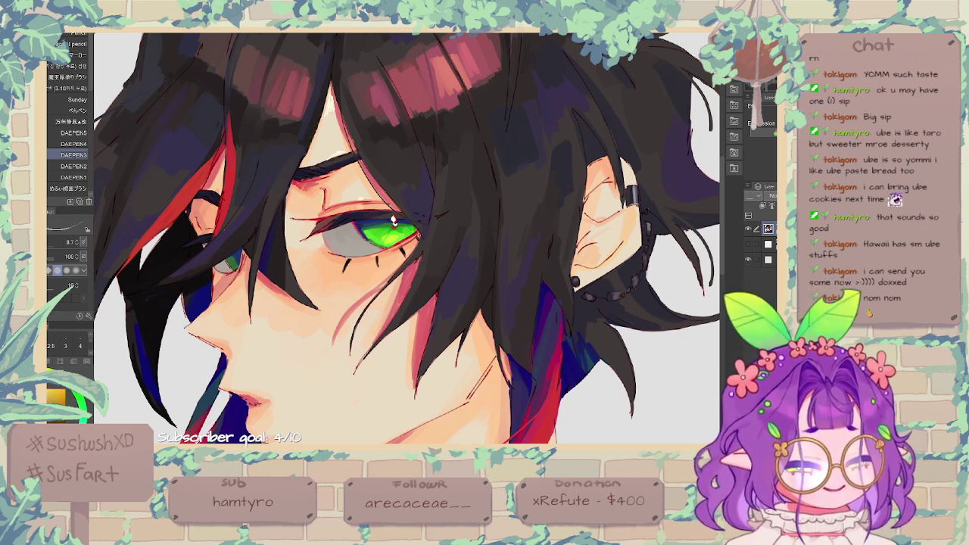
pyautogui.press(']')
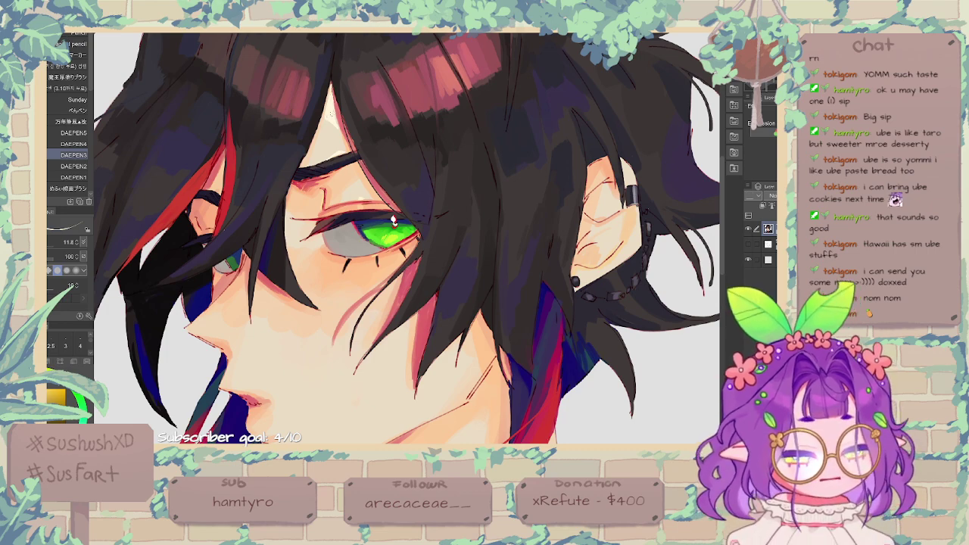
pyautogui.moveTo(471, 188); pyautogui.dragTo(517, 130)
pyautogui.moveTo(525, 243); pyautogui.dragTo(492, 192)
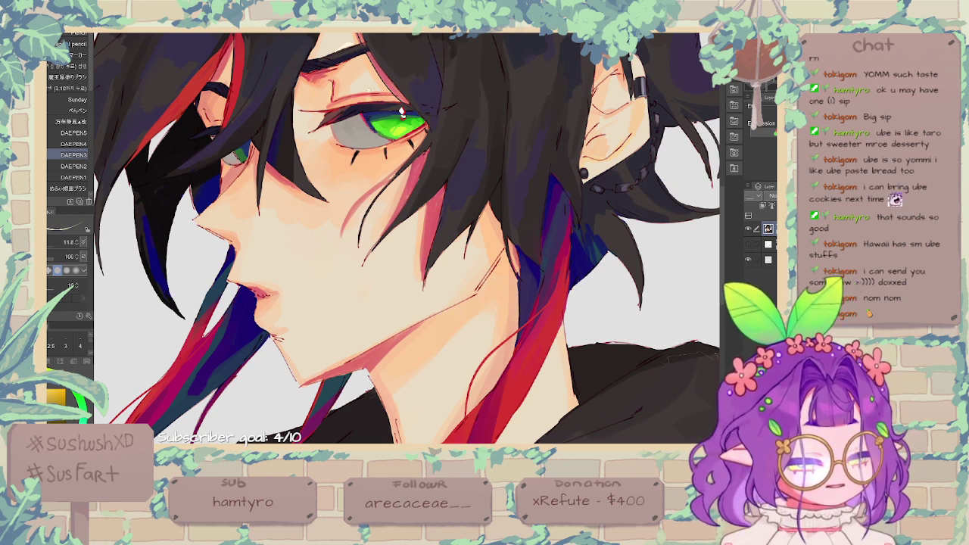
pyautogui.keyDown('alt'); pyautogui.click(371, 94); pyautogui.keyUp('alt')
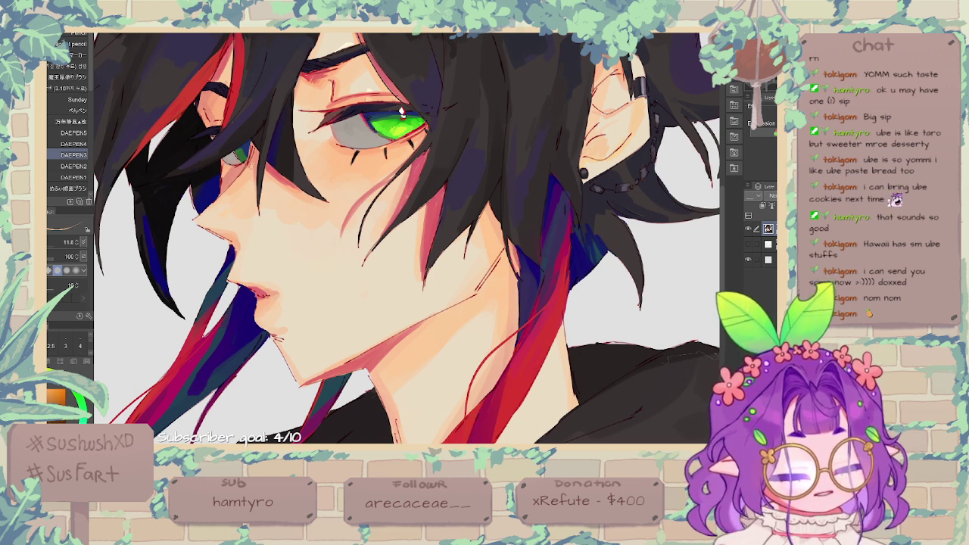
pyautogui.keyDown('alt'); pyautogui.click(369, 90); pyautogui.keyUp('alt')
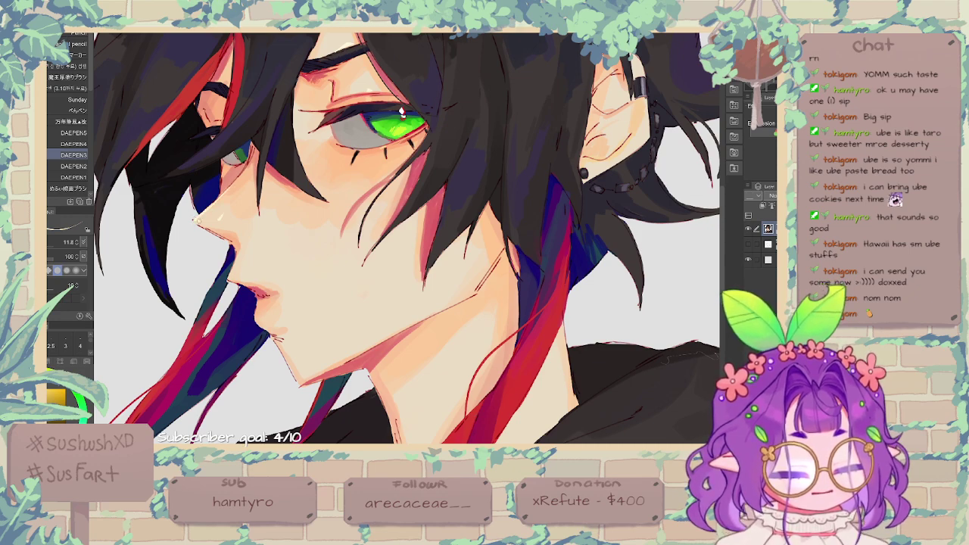
pyautogui.moveTo(424, 177); pyautogui.dragTo(432, 197)
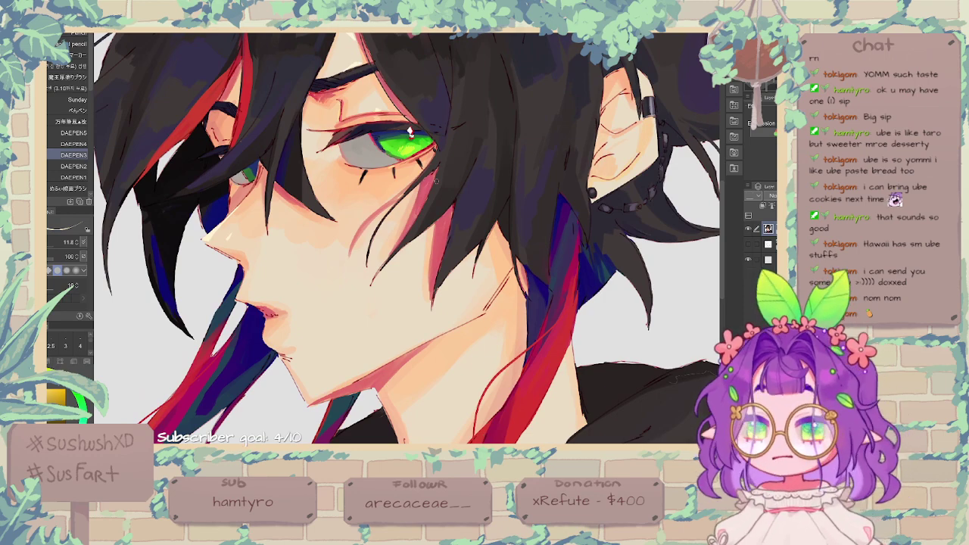
# Step: Darken the parting between the lips with a short dark red stroke and sample the lower lip colour
pyautogui.moveTo(409, 132); pyautogui.dragTo(458, 88)
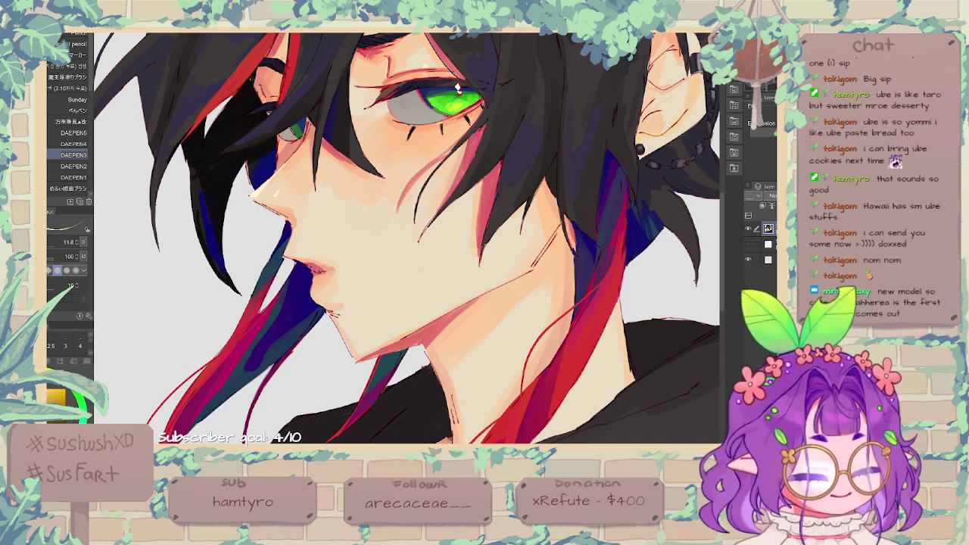
pyautogui.press('x')
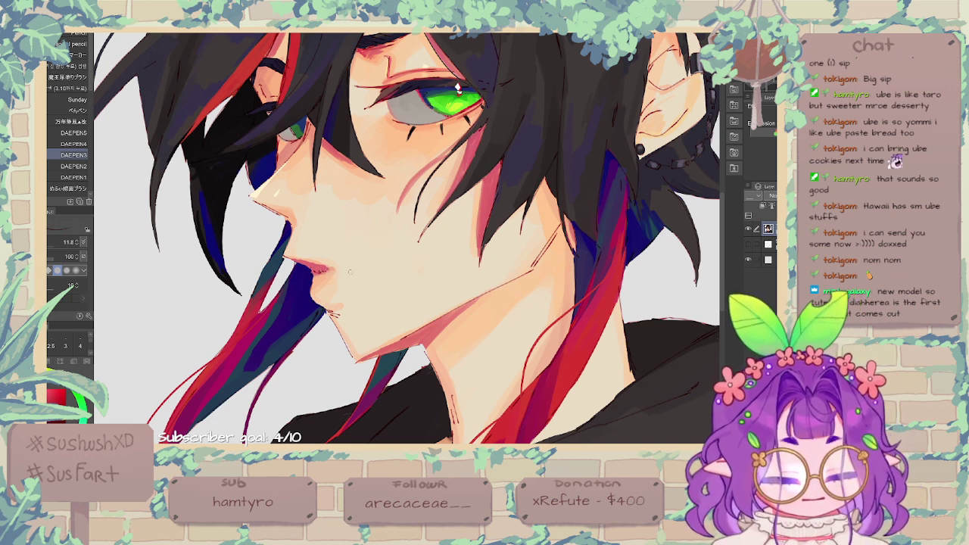
pyautogui.moveTo(310, 269); pyautogui.dragTo(328, 270)
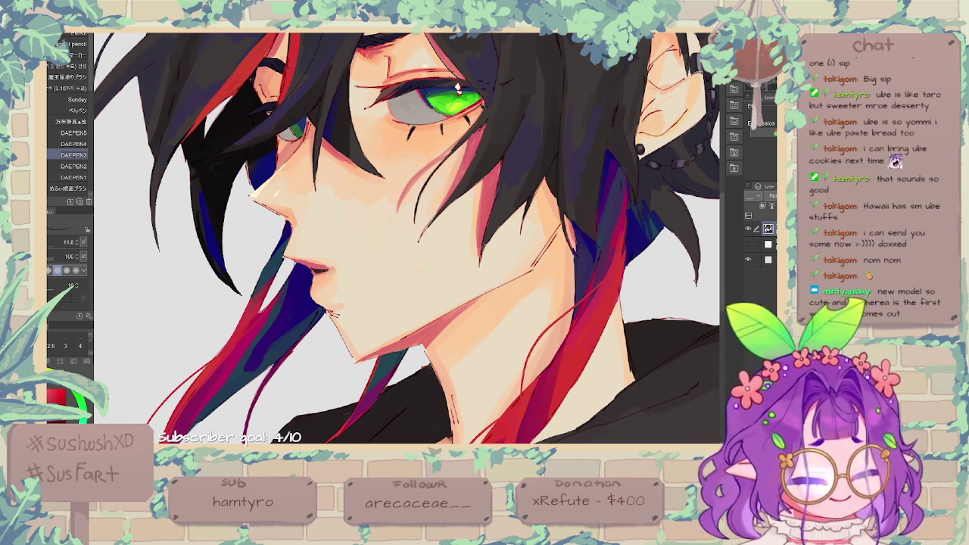
pyautogui.keyDown('alt'); pyautogui.click(324, 278); pyautogui.keyUp('alt')
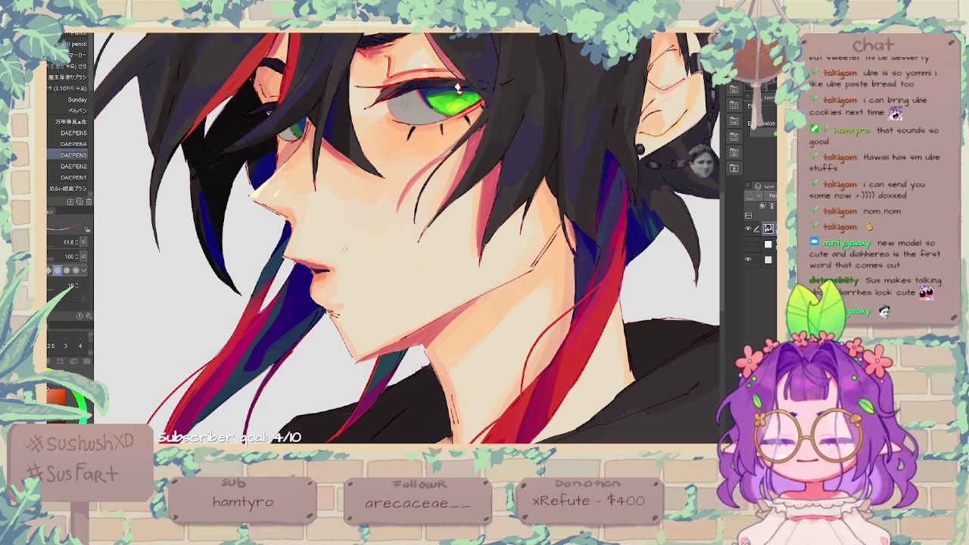
# Step: Refine the outer edge of the blue hair beside the nose bridge with a short stroke of the sampled edge colour
pyautogui.keyDown('alt'); pyautogui.click(253, 164); pyautogui.keyUp('alt')
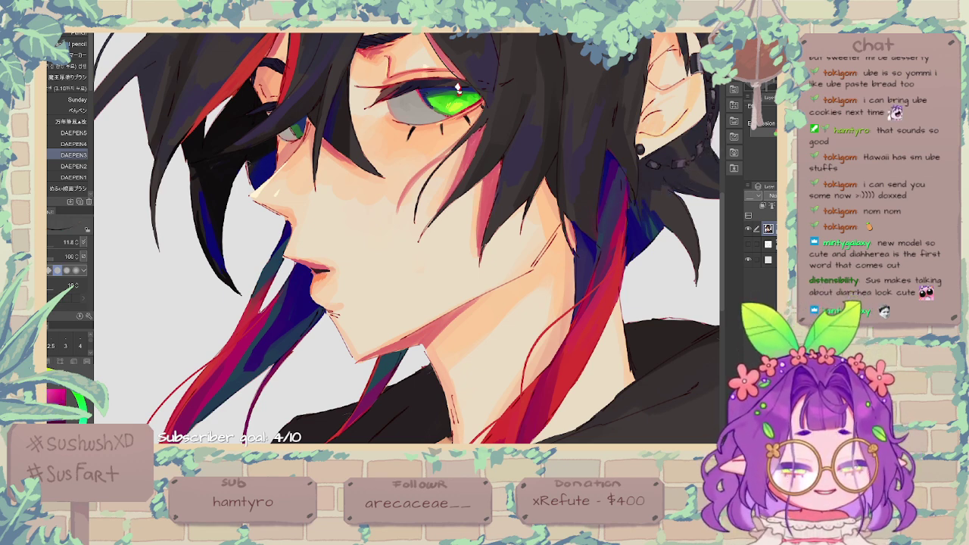
pyautogui.moveTo(251, 161); pyautogui.dragTo(251, 180)
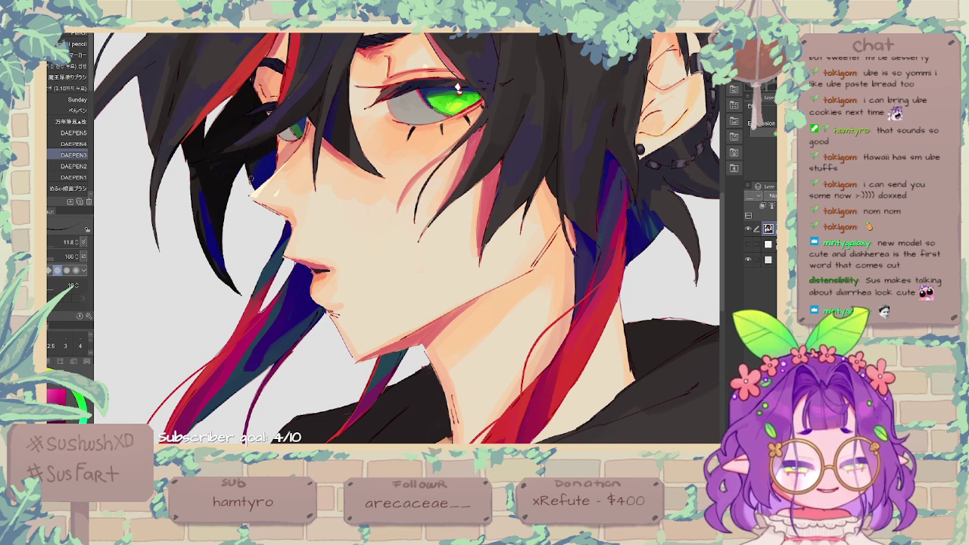
pyautogui.press('x')
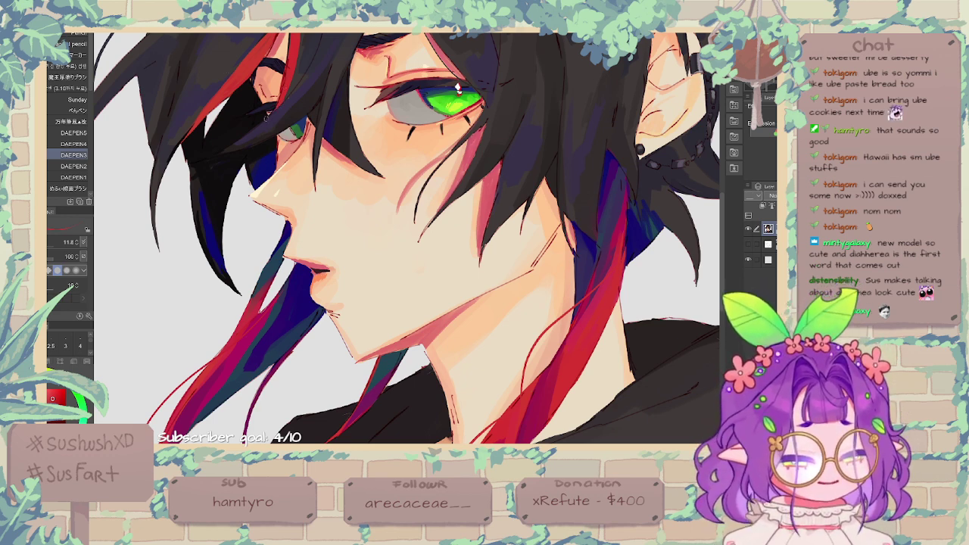
# Step: Draw a thin dark flyaway strand curving down from the black lock in front of the face, redoing the first attempt
pyautogui.keyDown('alt'); pyautogui.click(252, 132); pyautogui.keyUp('alt')
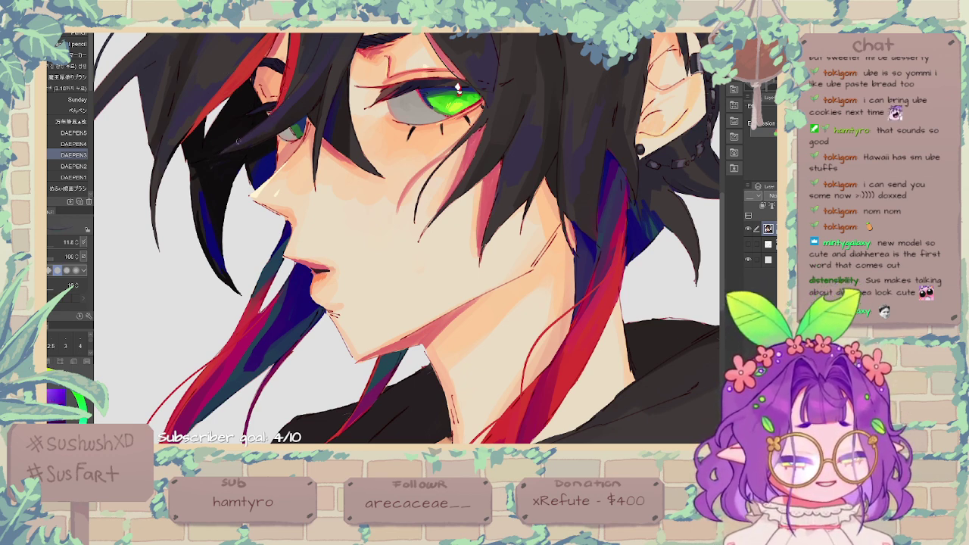
pyautogui.keyDown('alt'); pyautogui.click(211, 220); pyautogui.keyUp('alt')
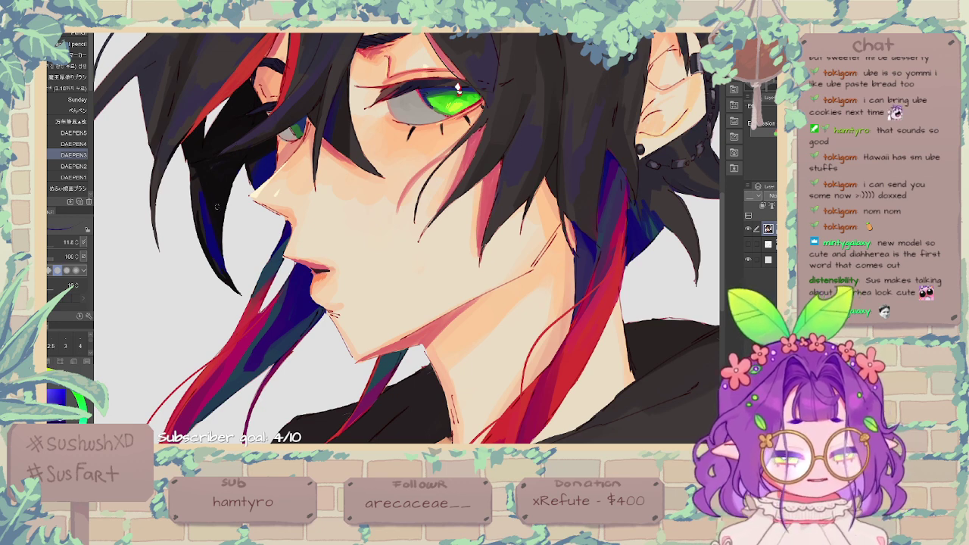
pyautogui.keyDown('alt'); pyautogui.click(226, 218); pyautogui.keyUp('alt')
pyautogui.moveTo(226, 217); pyautogui.dragTo(235, 264)
pyautogui.moveTo(233, 185); pyautogui.dragTo(234, 260)
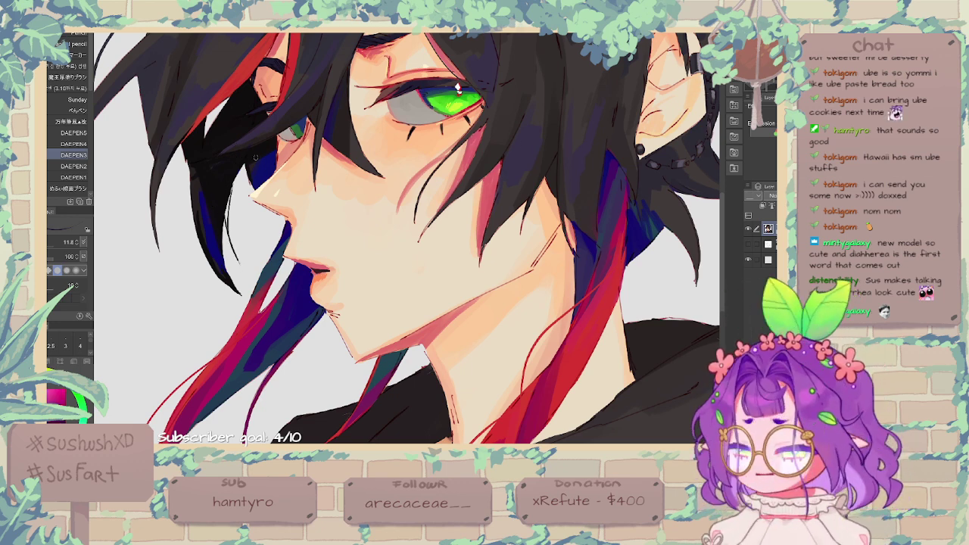
pyautogui.hotkey('ctrl', 'z')
pyautogui.moveTo(234, 179); pyautogui.dragTo(247, 265)
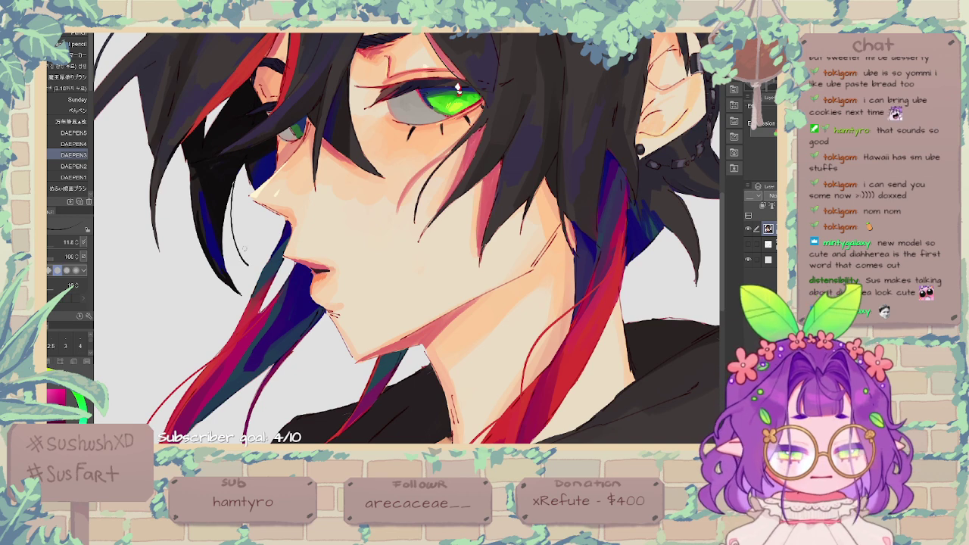
# Step: Retouch the outer corner of the green eye and the inner end of its upper lash line with a sampled red
pyautogui.moveTo(356, 342); pyautogui.dragTo(267, 372)
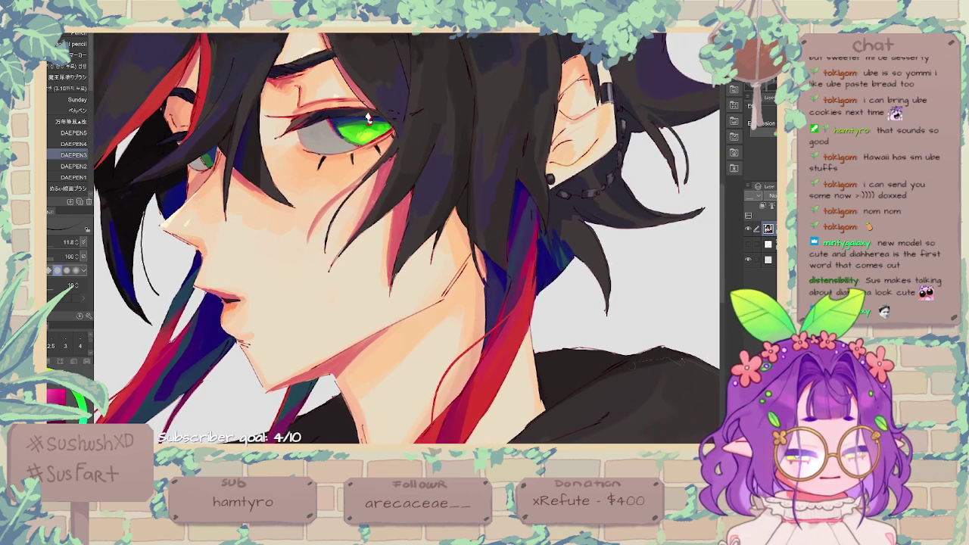
pyautogui.keyDown('alt'); pyautogui.click(394, 135); pyautogui.keyUp('alt')
pyautogui.moveTo(394, 151); pyautogui.dragTo(382, 167)
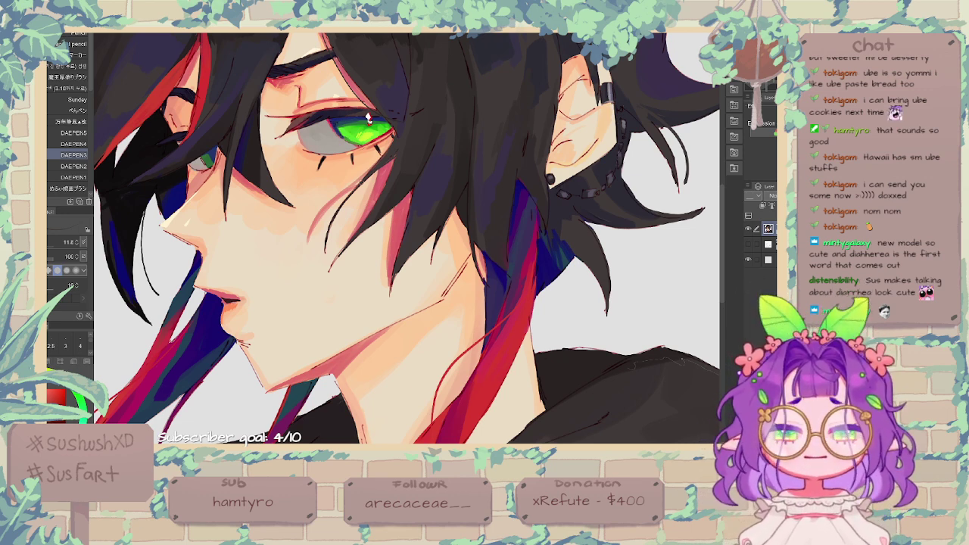
pyautogui.scroll(1, 369, 118)
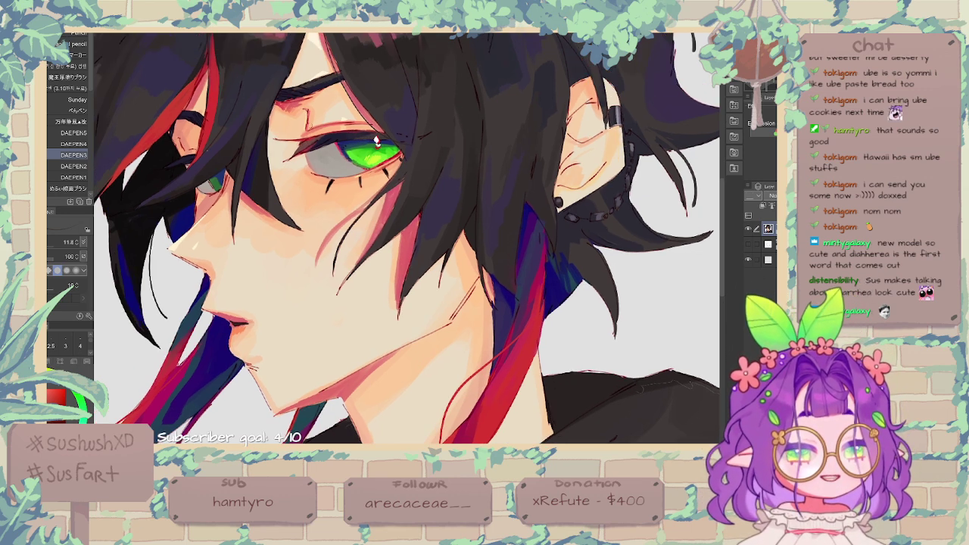
pyautogui.moveTo(306, 144); pyautogui.dragTo(309, 142)
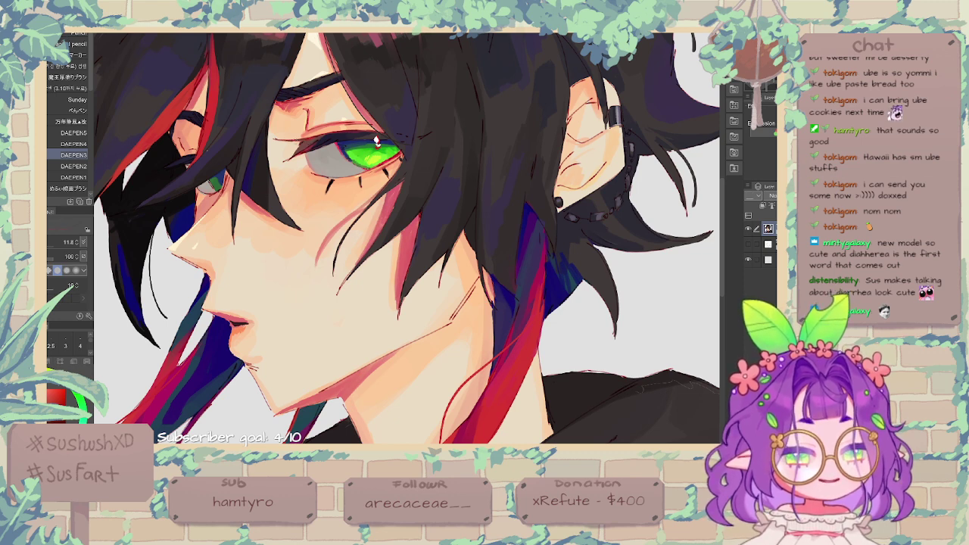
# Step: Darken the upper lash line of the partly hidden far eye, using colours sampled from the surrounding hair and skin
pyautogui.moveTo(376, 142); pyautogui.dragTo(382, 182)
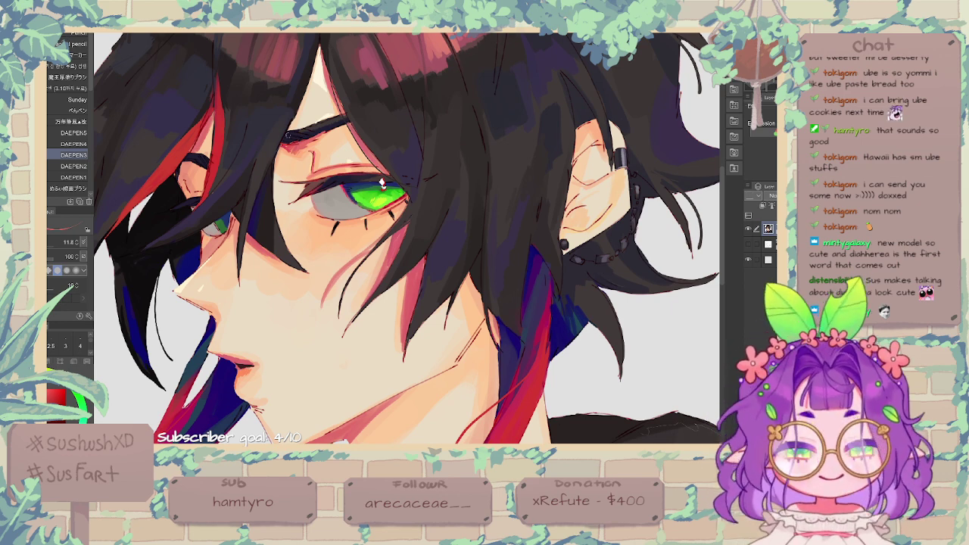
pyautogui.keyDown('alt'); pyautogui.click(288, 136); pyautogui.keyUp('alt')
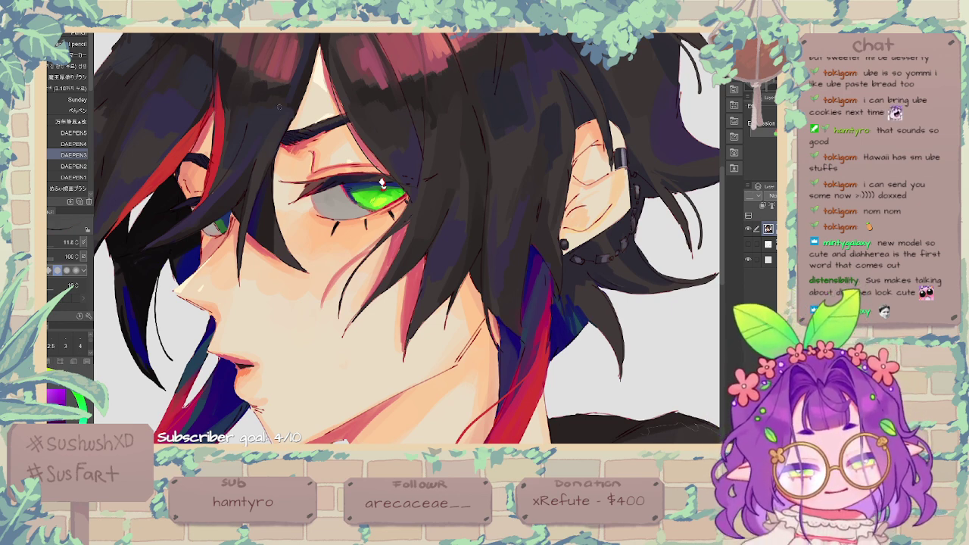
pyautogui.moveTo(382, 182); pyautogui.dragTo(380, 200)
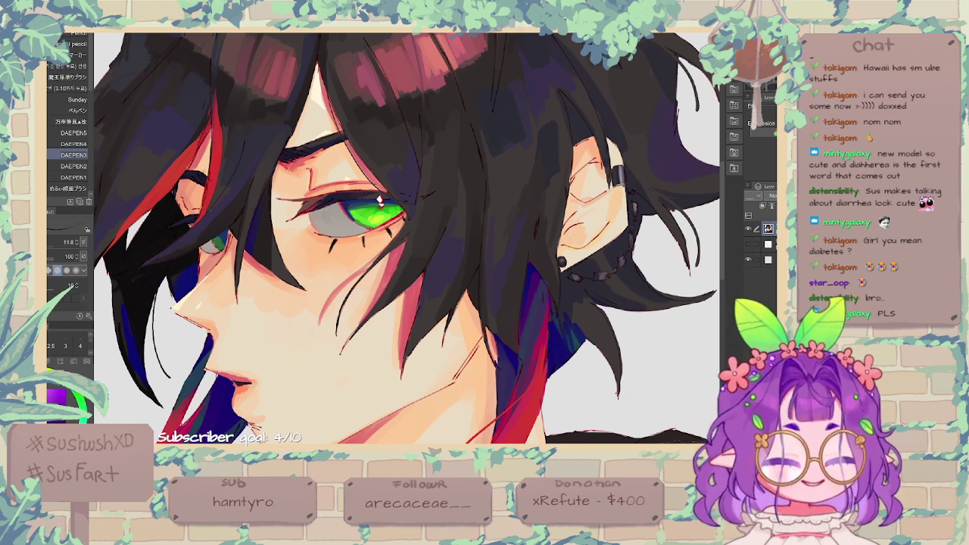
pyautogui.keyDown('alt'); pyautogui.click(182, 168); pyautogui.keyUp('alt')
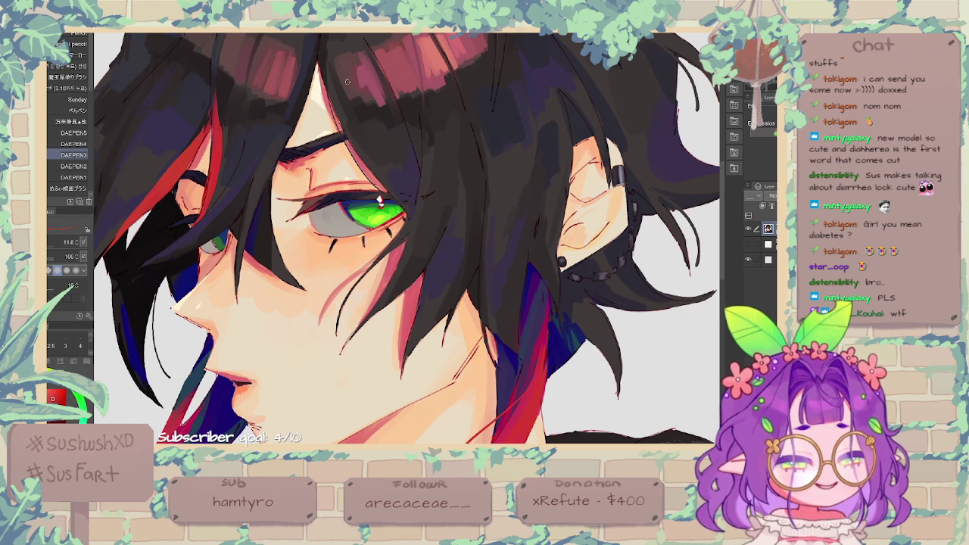
pyautogui.keyDown('alt'); pyautogui.click(266, 175); pyautogui.keyUp('alt')
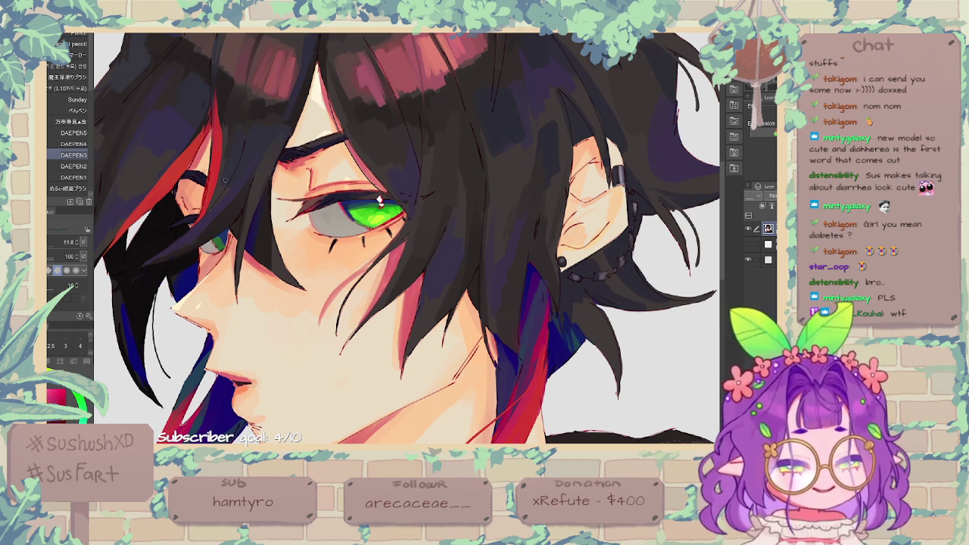
pyautogui.keyDown('alt'); pyautogui.click(209, 219); pyautogui.keyUp('alt')
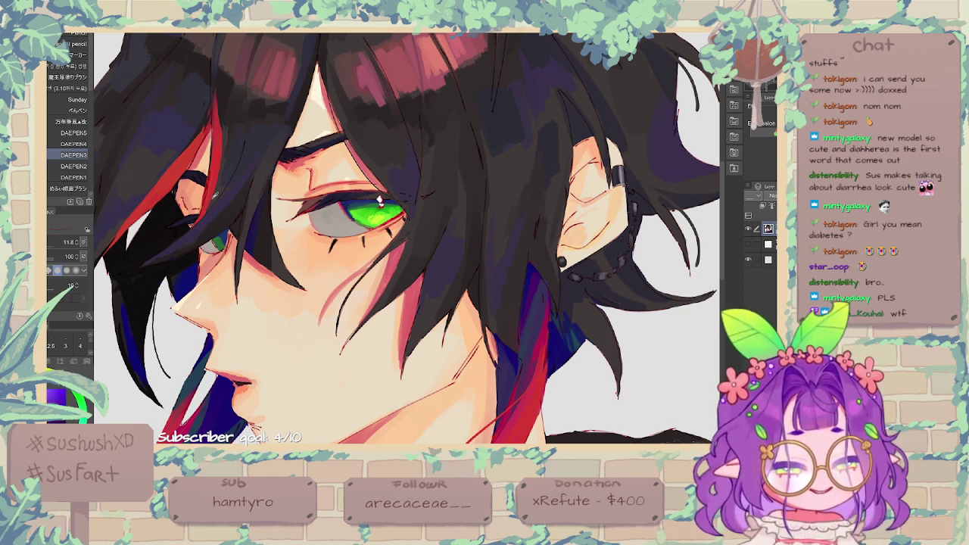
pyautogui.keyDown('alt'); pyautogui.click(216, 194); pyautogui.keyUp('alt')
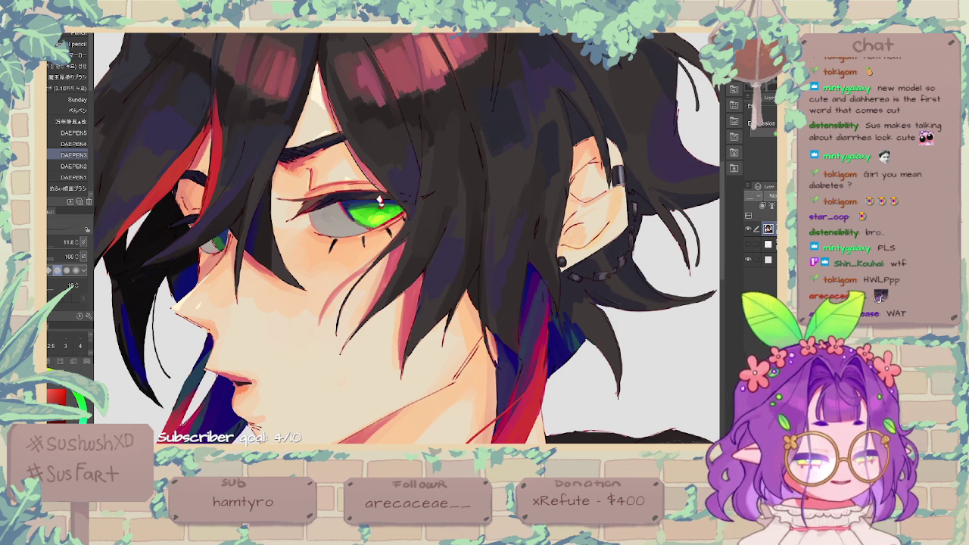
# Step: Try a short stroke along the upper edge of the near eye's green iris
pyautogui.scroll(3, 381, 201)
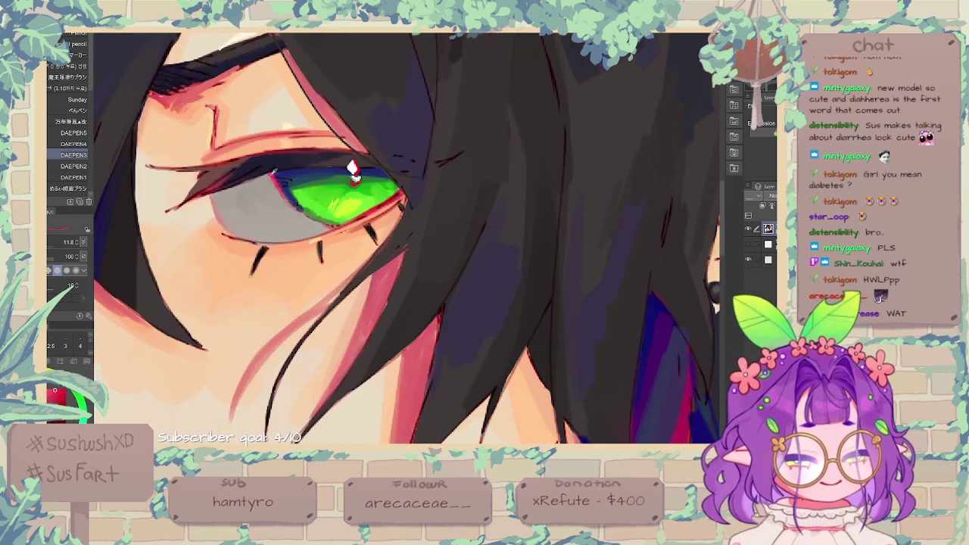
pyautogui.moveTo(269, 174); pyautogui.dragTo(353, 168)
pyautogui.hotkey('ctrl', 'z')
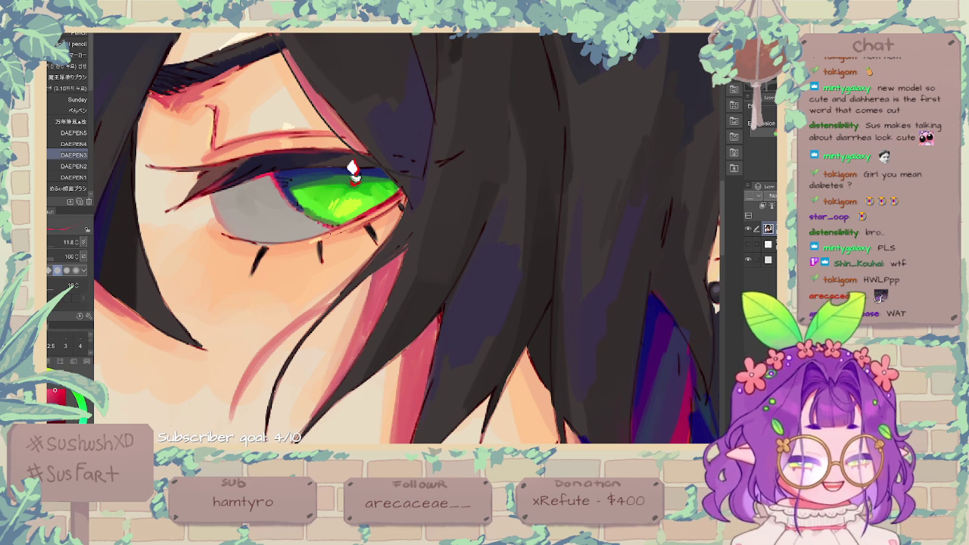
# Step: Browse the installed brush sets for a hatching or texture brush, with the whole portrait in view
pyautogui.hotkey('ctrl', '0')
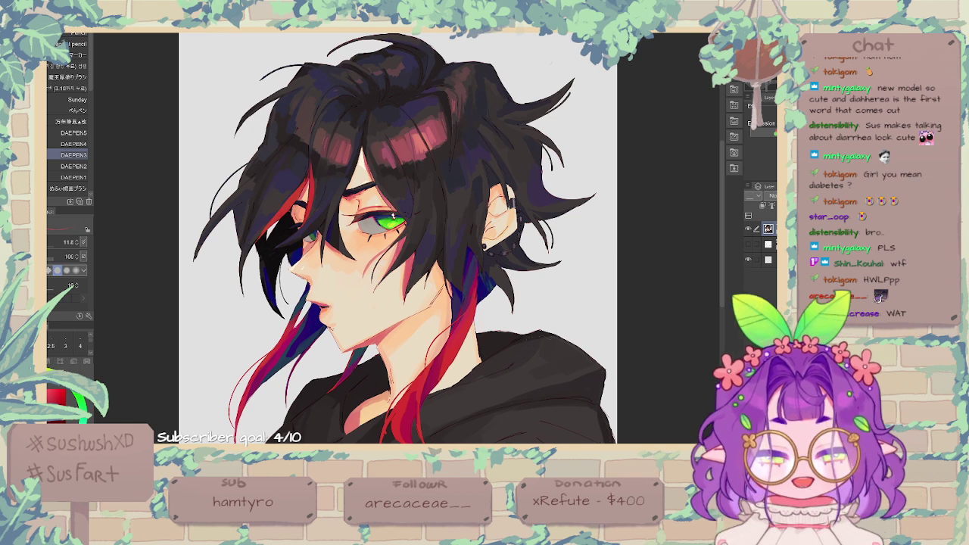
pyautogui.click(36, 142)
pyautogui.click(74, 37)
pyautogui.click(89, 116)
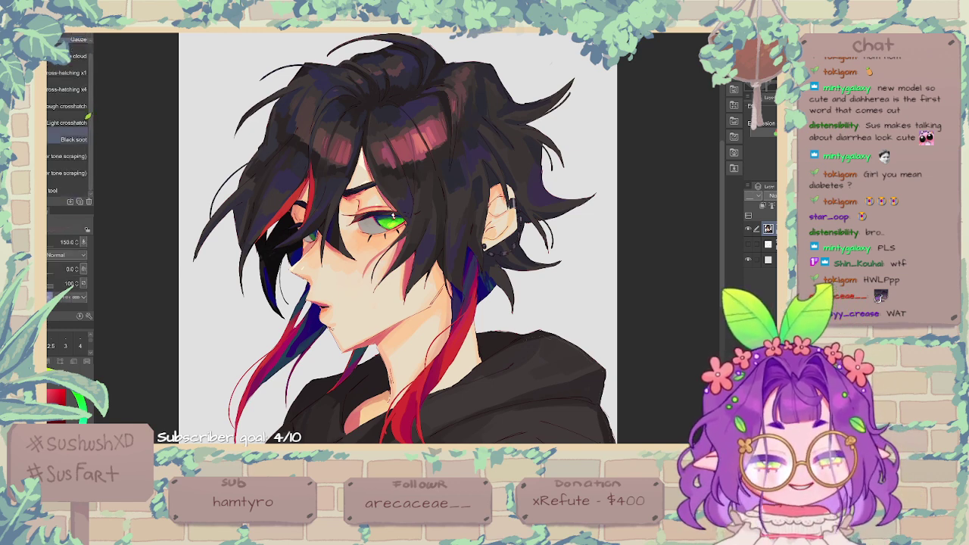
pyautogui.click(88, 116)
pyautogui.click(95, 107)
pyautogui.press('b')
pyautogui.press('b')
pyautogui.press('b')
pyautogui.press('b')
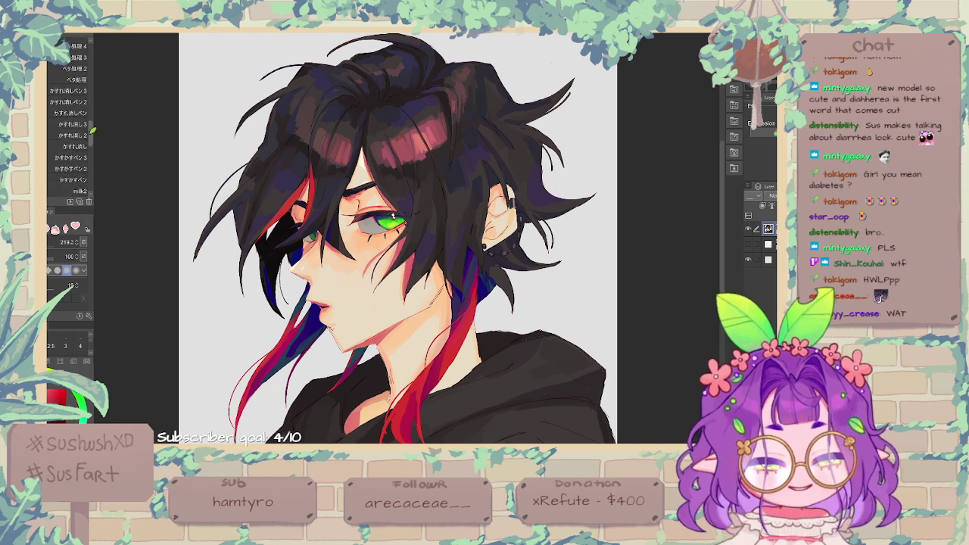
pyautogui.moveTo(93, 131)
pyautogui.mouseDown()
pyautogui.moveTo(94, 179)
pyautogui.moveTo(98, 151)
pyautogui.mouseUp()
pyautogui.press('b')
pyautogui.press('b')
pyautogui.press('b')
pyautogui.press('b')
pyautogui.press('b')
pyautogui.press('b')
pyautogui.press('b')
pyautogui.press('b')
pyautogui.press('b')
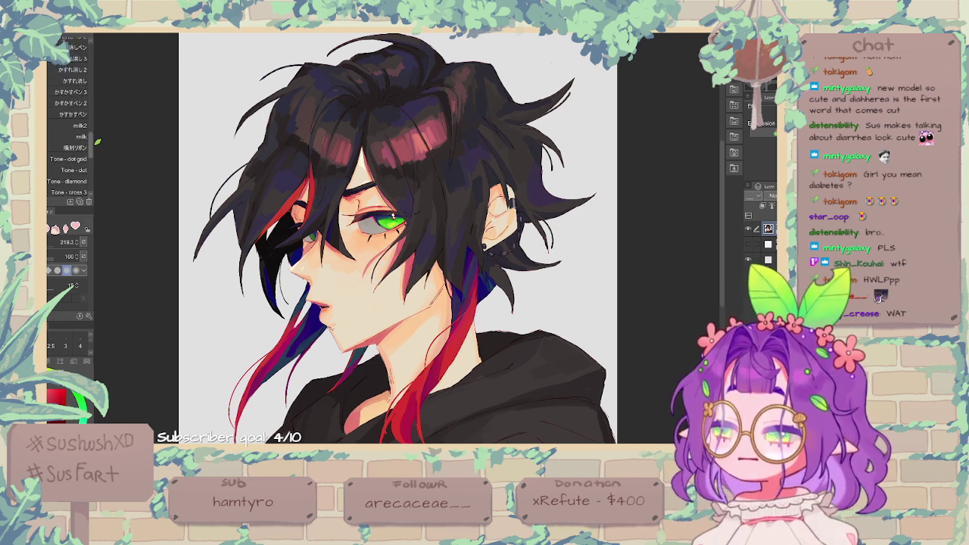
pyautogui.press('b')
pyautogui.press('b')
pyautogui.press('b')
pyautogui.press('b')
pyautogui.press('b')
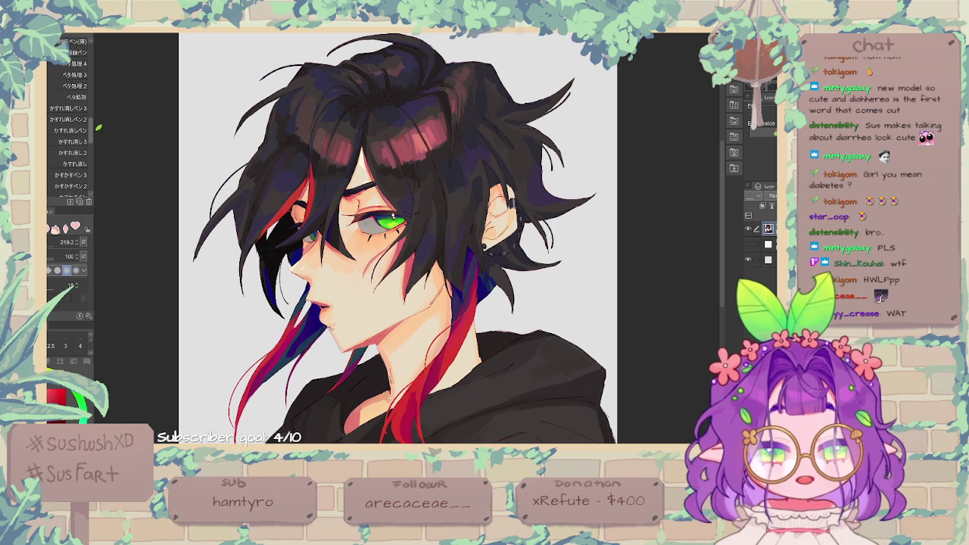
# Step: Try a test stroke of the ベタ処理 brush on the empty background beside the hair
pyautogui.click(82, 94)
pyautogui.moveTo(182, 135)
pyautogui.mouseDown()
pyautogui.moveTo(232, 106)
pyautogui.moveTo(225, 79)
pyautogui.moveTo(212, 175)
pyautogui.mouseUp()
pyautogui.hotkey('ctrl', 'z')
pyautogui.hotkey('ctrl', 'z')
# Step: Look through the decorative and line brushes, from Neko and Dessert to Star and Dotted line, for another option
pyautogui.press('b')
pyautogui.press('b')
pyautogui.press('b')
pyautogui.press('b')
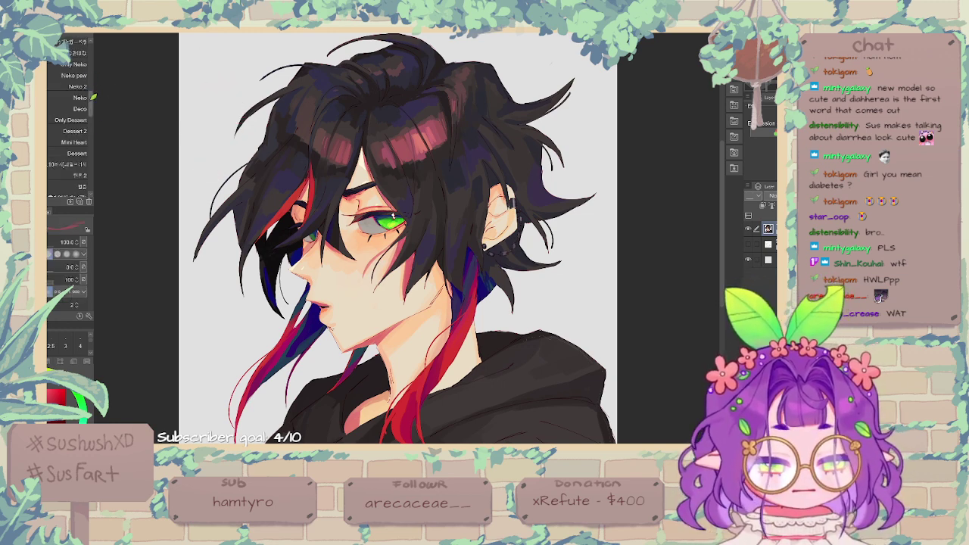
pyautogui.press('b')
pyautogui.press('b')
pyautogui.press('b')
pyautogui.press('b')
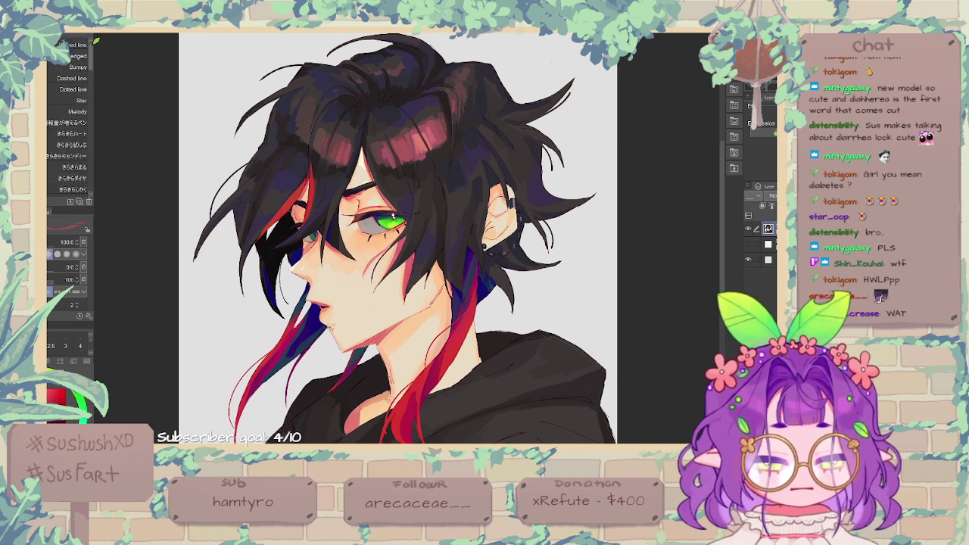
pyautogui.press('b')
pyautogui.press('b')
pyautogui.press('b')
pyautogui.press('b')
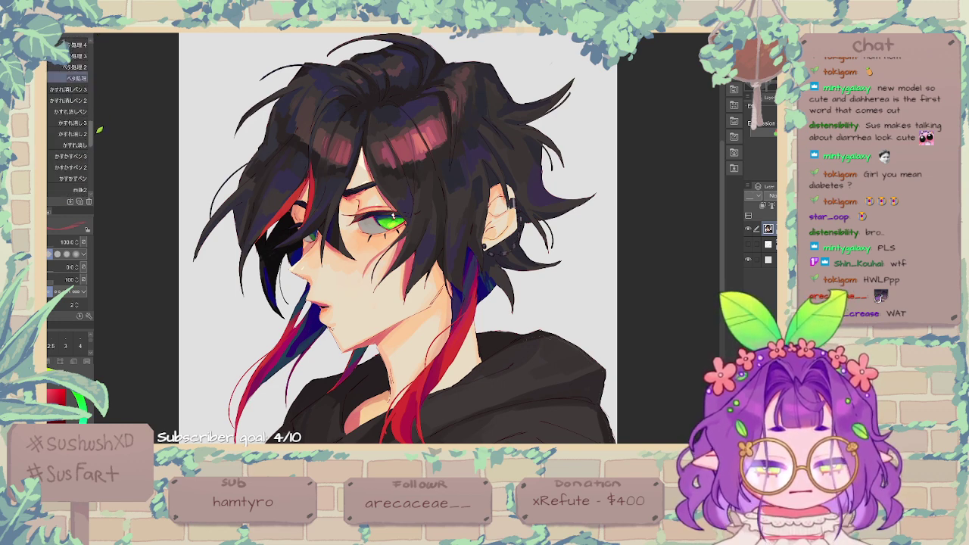
# Step: Try test strokes of the ベタ処理 4 brush on the background above and beside the hair
pyautogui.moveTo(98, 130); pyautogui.dragTo(99, 116)
pyautogui.click(74, 129)
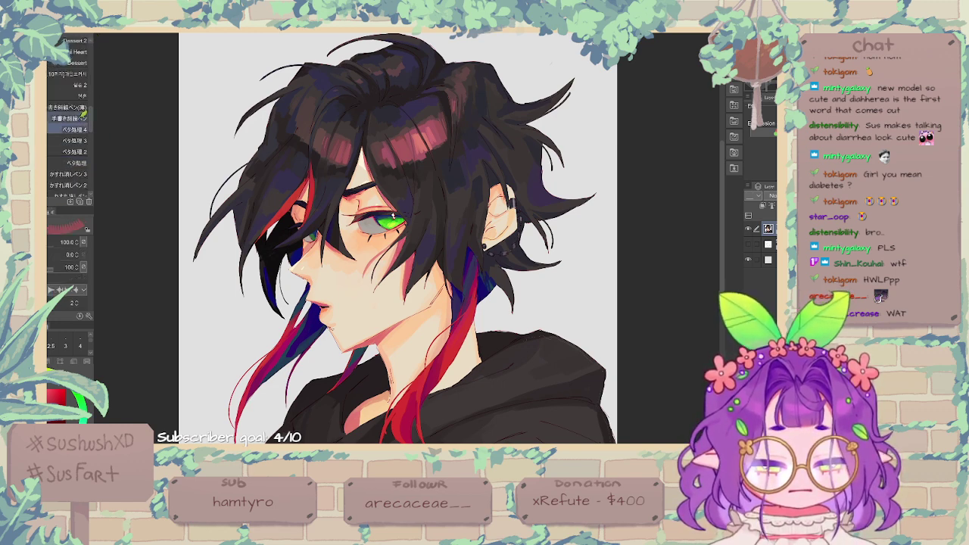
pyautogui.moveTo(201, 52)
pyautogui.mouseDown()
pyautogui.moveTo(236, 133)
pyautogui.moveTo(295, 111)
pyautogui.moveTo(295, 39)
pyautogui.mouseUp()
pyautogui.hotkey('ctrl', 'z')
pyautogui.moveTo(190, 72)
pyautogui.mouseDown()
pyautogui.moveTo(224, 177)
pyautogui.moveTo(238, 44)
pyautogui.moveTo(227, 179)
pyautogui.moveTo(223, 46)
pyautogui.moveTo(206, 61)
pyautogui.mouseUp()
pyautogui.hotkey('ctrl', 'z')
pyautogui.hotkey('ctrl', 'z')
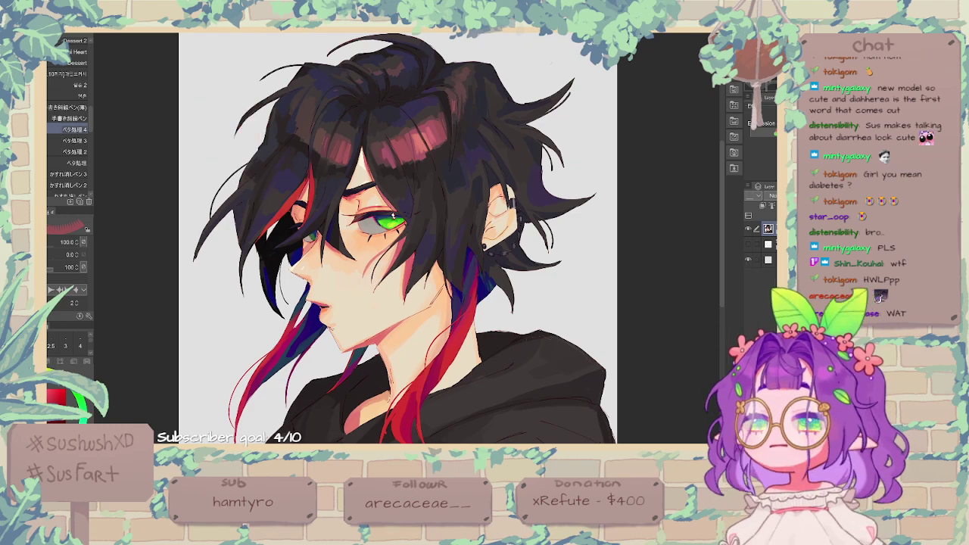
# Step: Try the ベタ処理 3 brush and the hand-drawn hatching pen over the side of the hair
pyautogui.press('b')
pyautogui.click(59, 142)
pyautogui.moveTo(198, 88)
pyautogui.mouseDown()
pyautogui.moveTo(204, 199)
pyautogui.moveTo(248, 82)
pyautogui.moveTo(216, 171)
pyautogui.moveTo(261, 114)
pyautogui.moveTo(257, 220)
pyautogui.mouseUp()
pyautogui.hotkey('ctrl', 'z')
pyautogui.click(78, 117)
pyautogui.hotkey('ctrl', 'z')
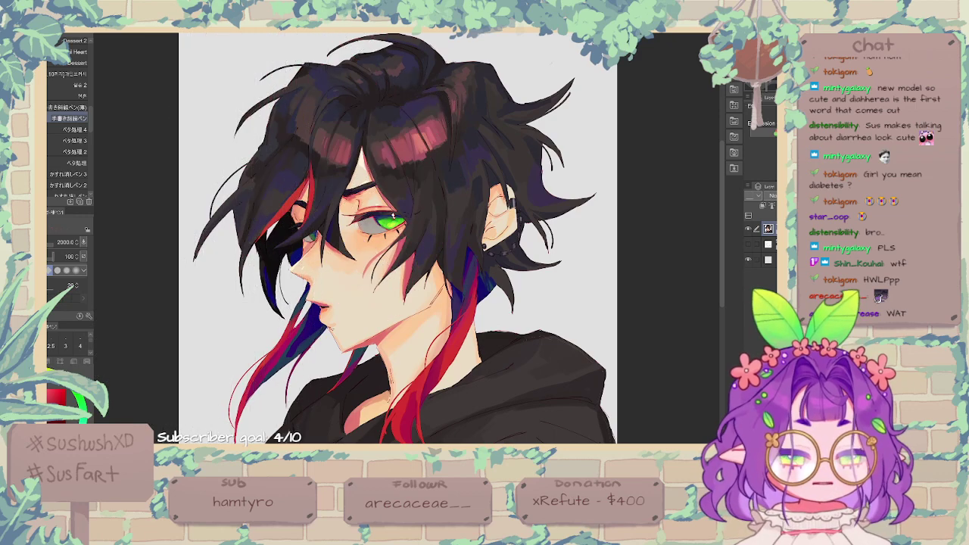
# Step: Try the light version of the hand-drawn hatching pen at size 800 across the hair and face
pyautogui.hotkey('ctrl', '+')
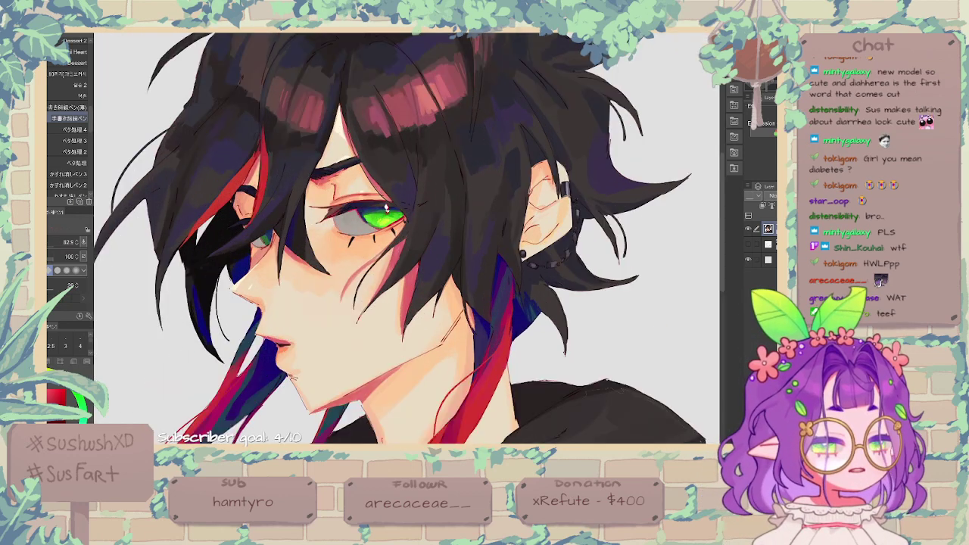
pyautogui.press('x')
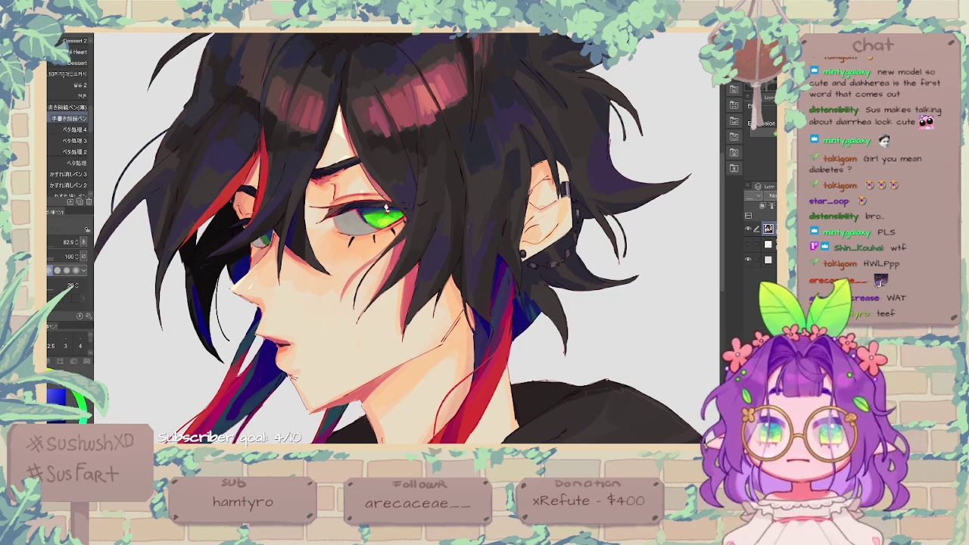
pyautogui.click(72, 108)
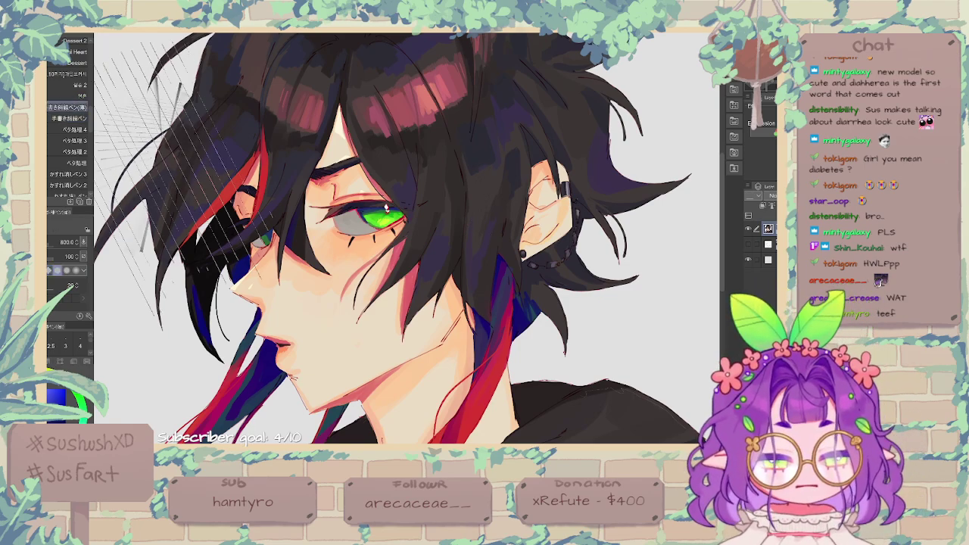
pyautogui.moveTo(173, 171)
pyautogui.mouseDown()
pyautogui.moveTo(280, 132)
pyautogui.moveTo(362, 140)
pyautogui.mouseUp()
pyautogui.hotkey('ctrl', 'z')
pyautogui.hotkey('ctrl', 'z')
pyautogui.hotkey('ctrl', 'z')
pyautogui.hotkey('ctrl', 'z')
pyautogui.hotkey('ctrl', 'z')
pyautogui.hotkey('ctrl', 'z')
pyautogui.hotkey('ctrl', 'z')
pyautogui.hotkey('ctrl', 'z')
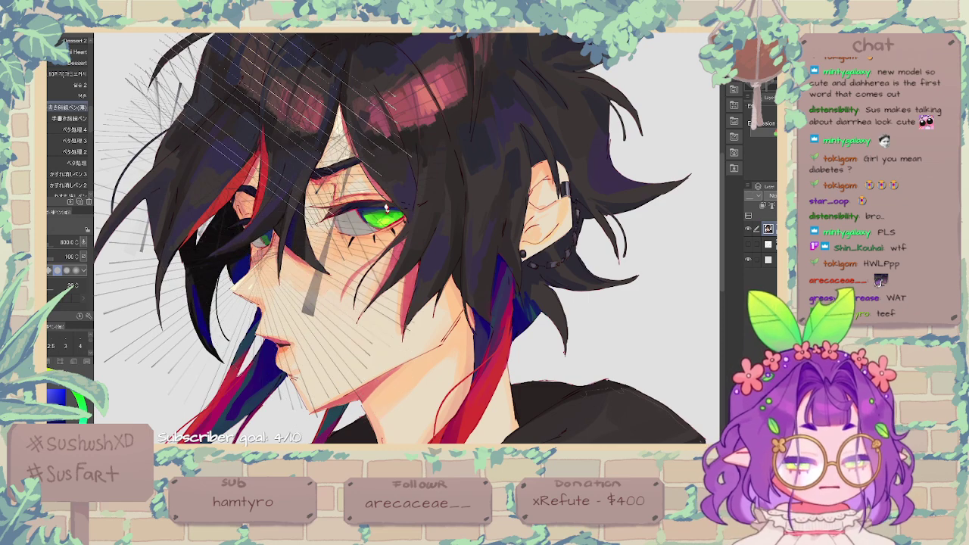
# Step: Add fine parallel lines to the hair near the ear and the pink hair highlight with the multi-line pen at size 51
pyautogui.moveTo(91, 114); pyautogui.dragTo(93, 49)
pyautogui.click(73, 75)
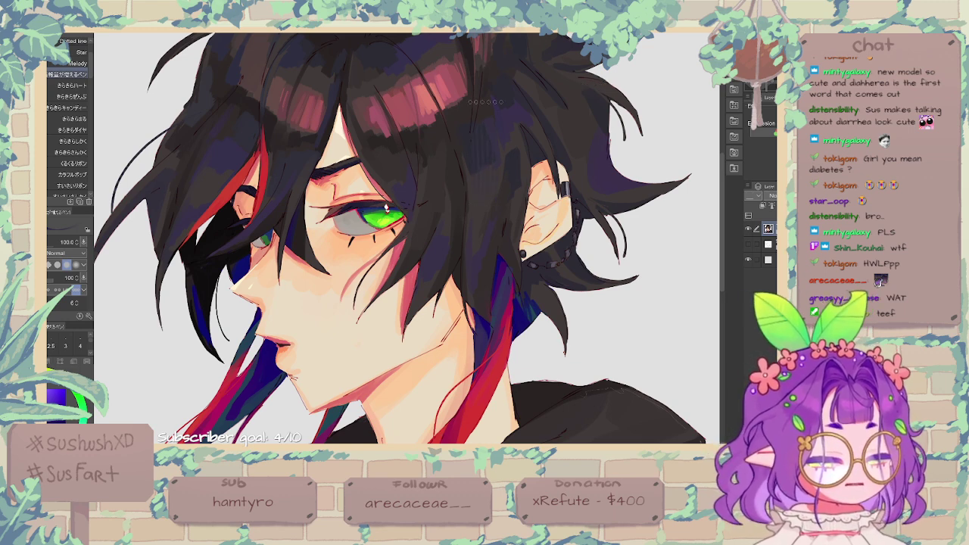
pyautogui.keyDown('alt'); pyautogui.click(427, 190); pyautogui.keyUp('alt')
pyautogui.press('[')
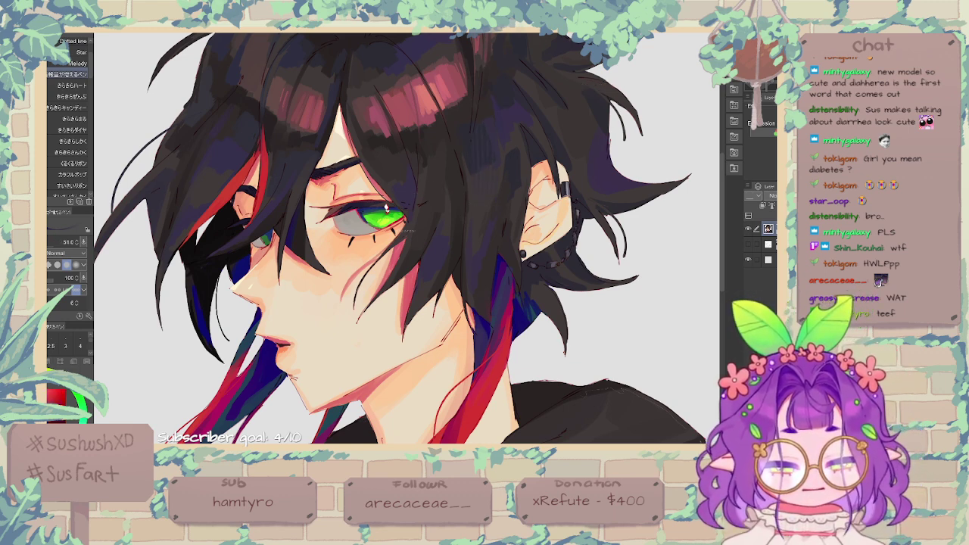
pyautogui.keyDown('alt'); pyautogui.click(408, 86); pyautogui.keyUp('alt')
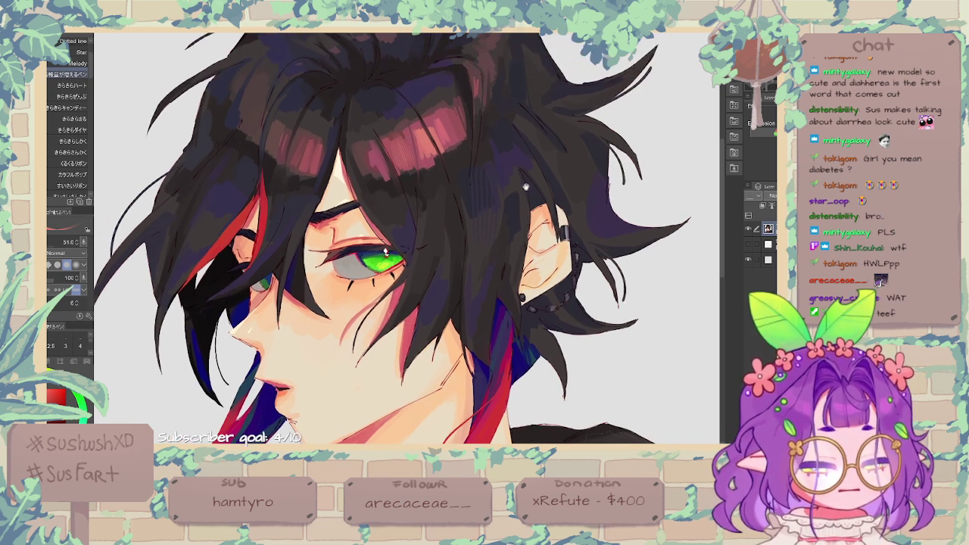
pyautogui.scroll(1, 495, 86)
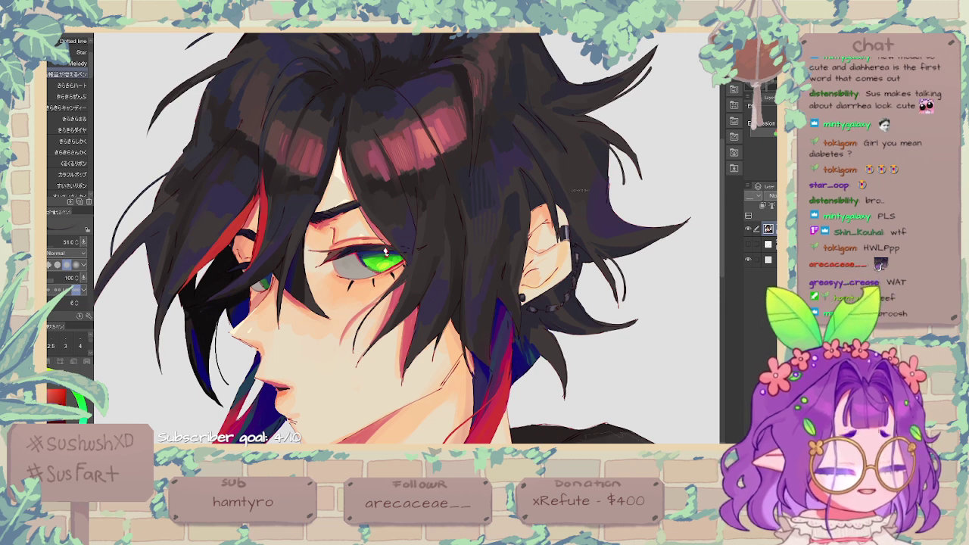
pyautogui.scroll(-1, 408, 239)
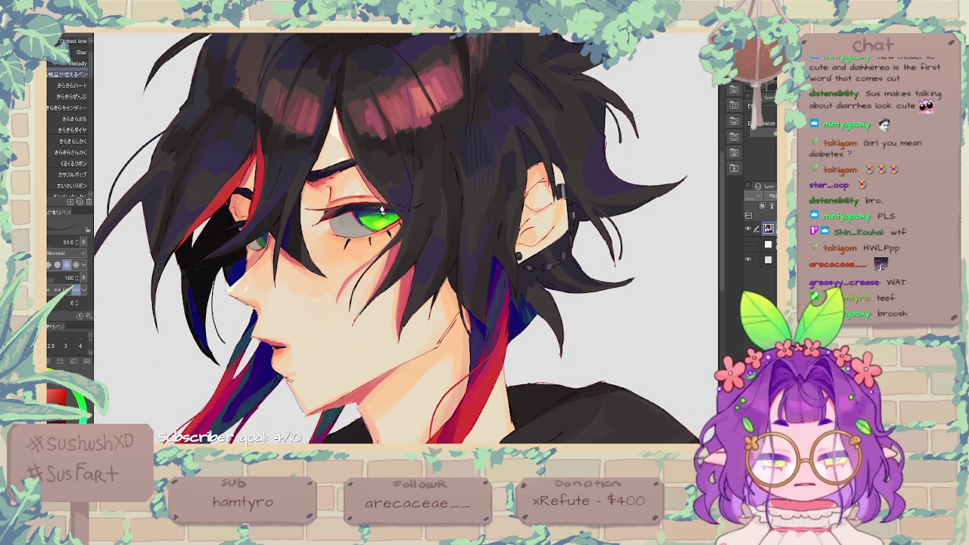
# Step: Add fine hatching to the skin shading below the near eye with the multi-line pen at size 72.6
pyautogui.press(']')
pyautogui.press(']')
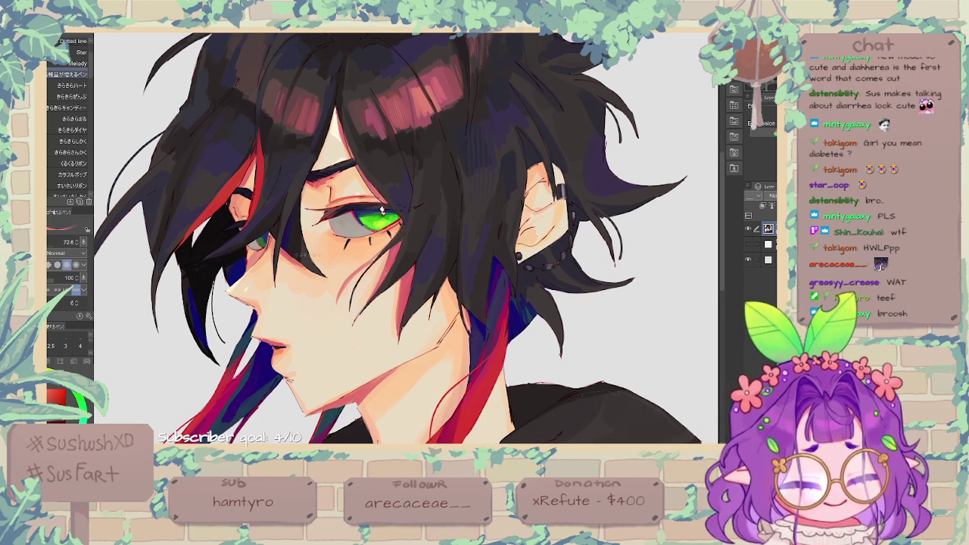
pyautogui.moveTo(340, 258); pyautogui.dragTo(336, 268)
pyautogui.scroll(-3, 408, 239)
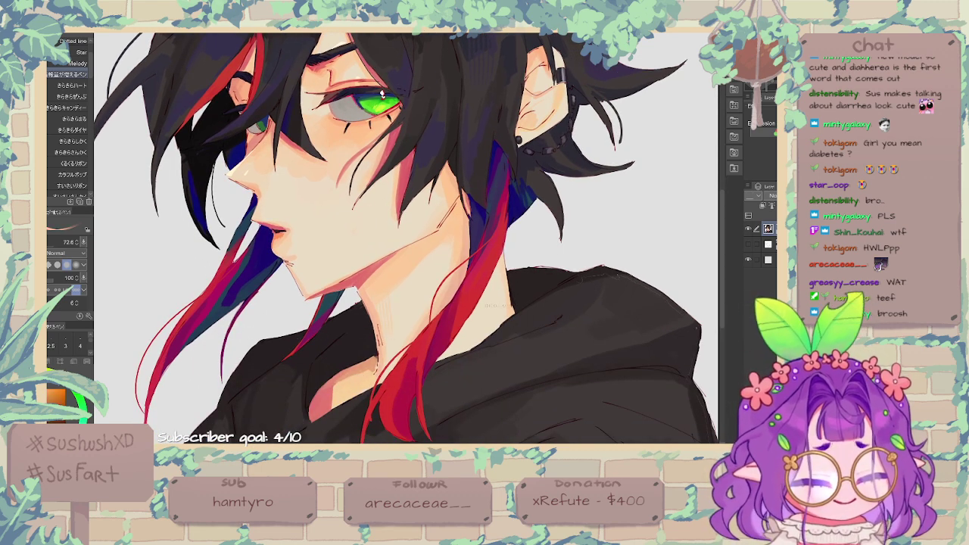
# Step: Add fine parallel hatching to the folds of the black hoodie, using a colour sampled from the fabric
pyautogui.moveTo(581, 298); pyautogui.dragTo(540, 204)
pyautogui.keyDown('alt'); pyautogui.click(525, 209); pyautogui.keyUp('alt')
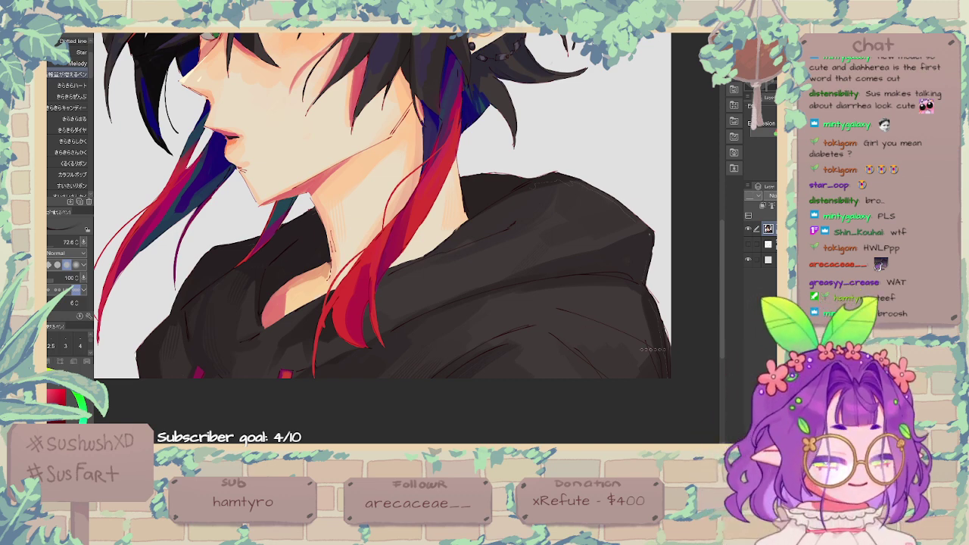
pyautogui.moveTo(601, 318)
pyautogui.mouseDown()
pyautogui.moveTo(363, 275)
pyautogui.moveTo(299, 280)
pyautogui.mouseUp()
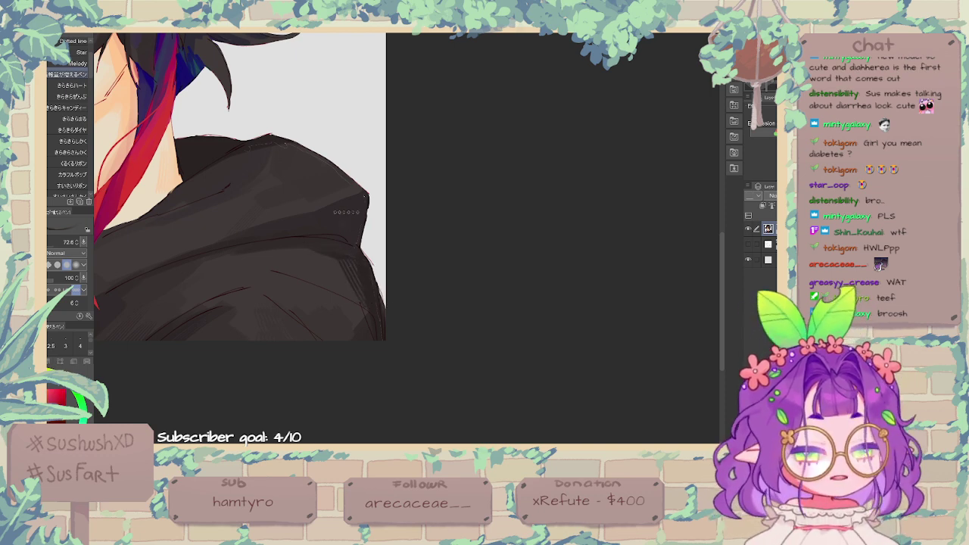
# Step: Darken the shadow of the long hood fold near the shoulder with the にじみブラシ brush at size 35.8, using a sampled fabric colour
pyautogui.moveTo(310, 162); pyautogui.dragTo(339, 248)
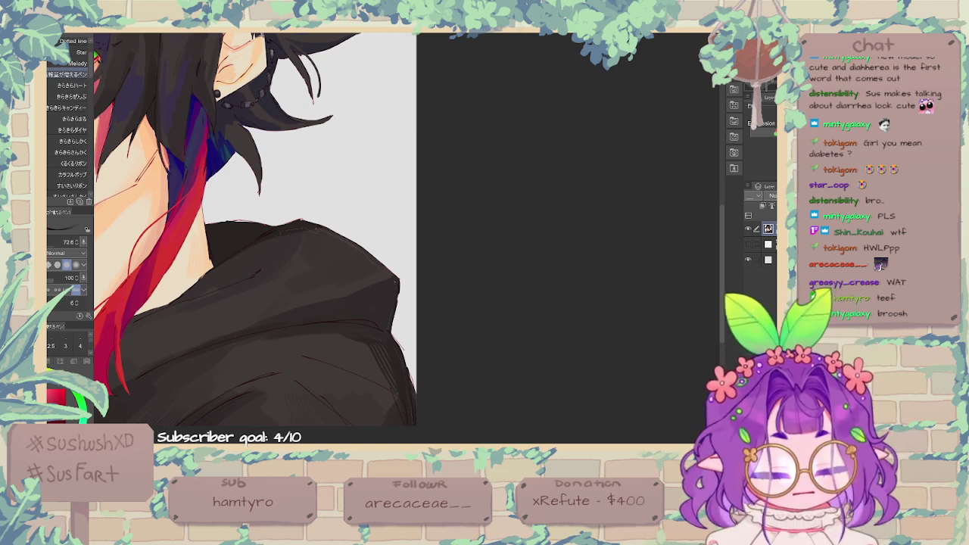
pyautogui.keyDown('alt'); pyautogui.click(333, 212); pyautogui.keyUp('alt')
pyautogui.press('p')
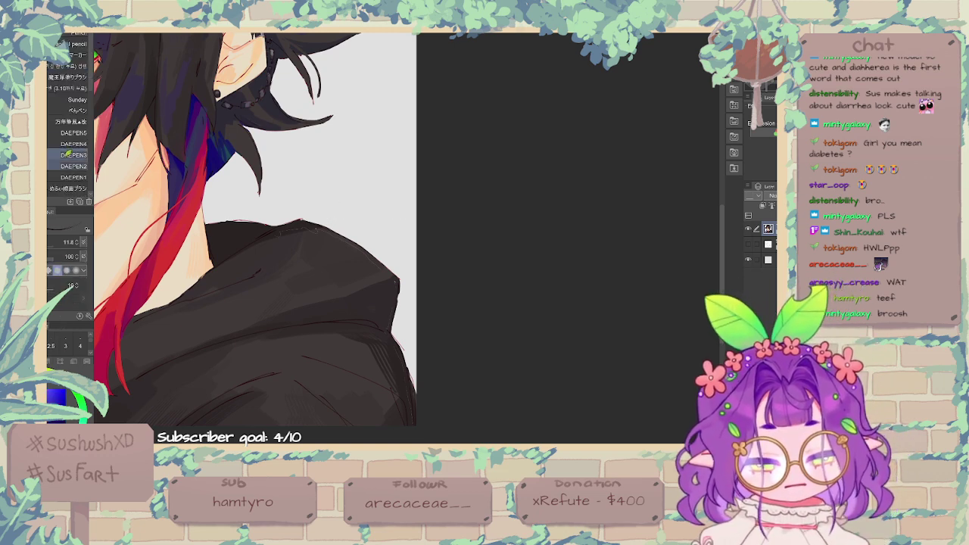
pyautogui.click(63, 194)
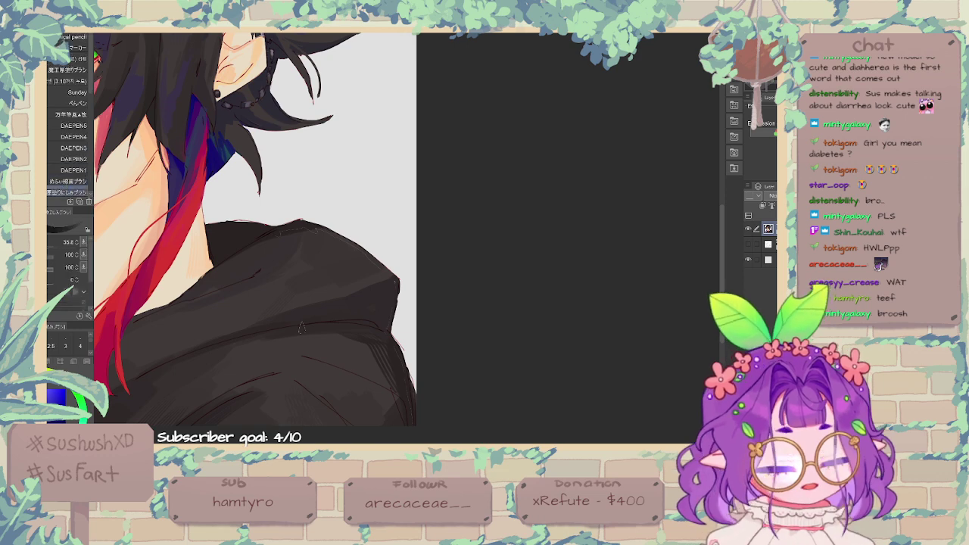
pyautogui.moveTo(313, 327)
pyautogui.mouseDown()
pyautogui.moveTo(379, 321)
pyautogui.moveTo(360, 322)
pyautogui.mouseUp()
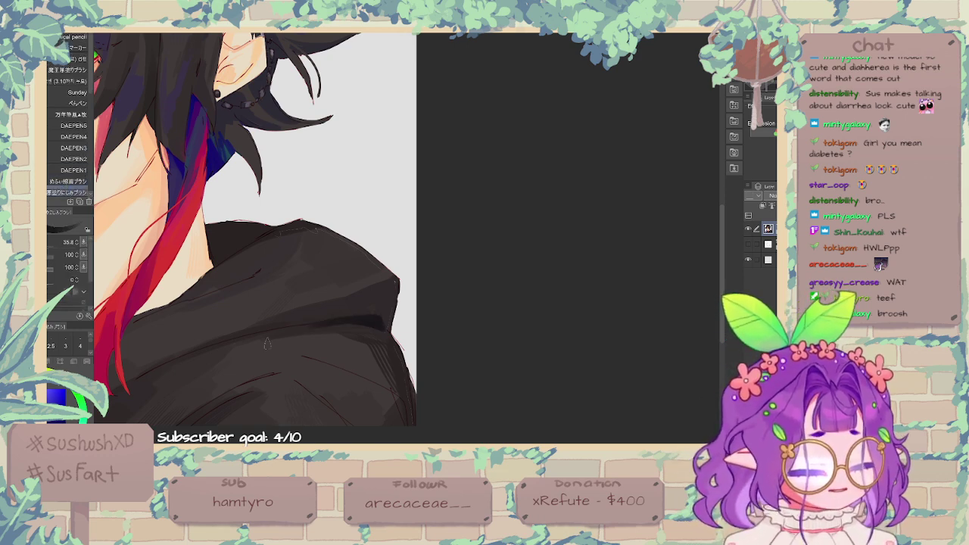
pyautogui.moveTo(274, 333); pyautogui.dragTo(378, 316)
pyautogui.moveTo(303, 320); pyautogui.dragTo(363, 300)
# Step: Paint over the sketch lines along the hood's top edge and its edge beside the neck with sampled fabric colours
pyautogui.keyDown('alt'); pyautogui.click(354, 208); pyautogui.keyUp('alt')
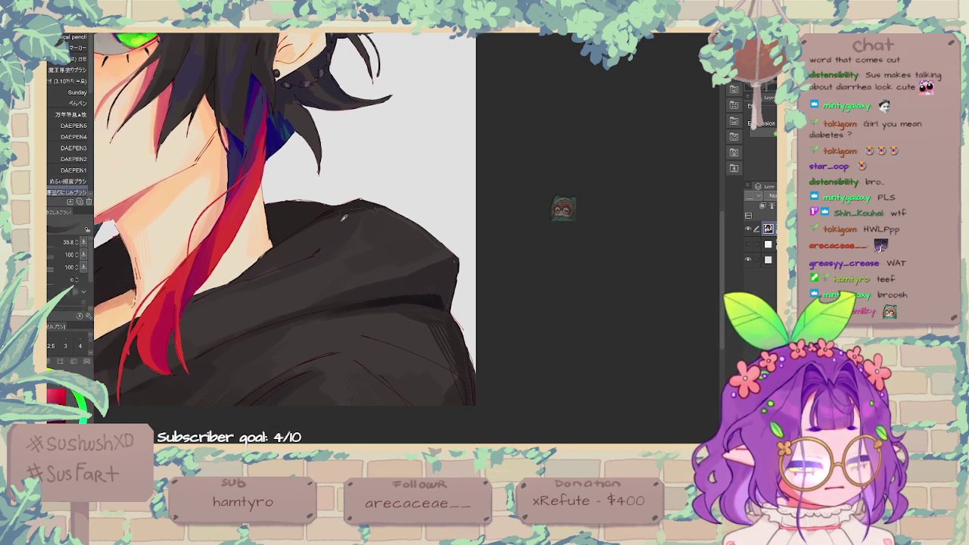
pyautogui.keyDown('alt'); pyautogui.click(354, 207); pyautogui.keyUp('alt')
pyautogui.moveTo(356, 206); pyautogui.dragTo(334, 216)
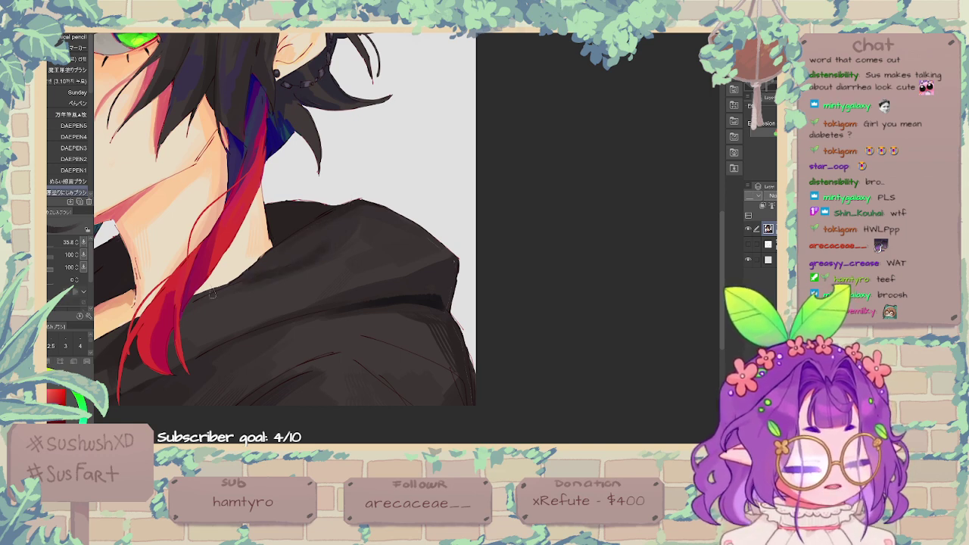
pyautogui.moveTo(321, 259); pyautogui.dragTo(331, 240)
pyautogui.moveTo(289, 298); pyautogui.dragTo(394, 223)
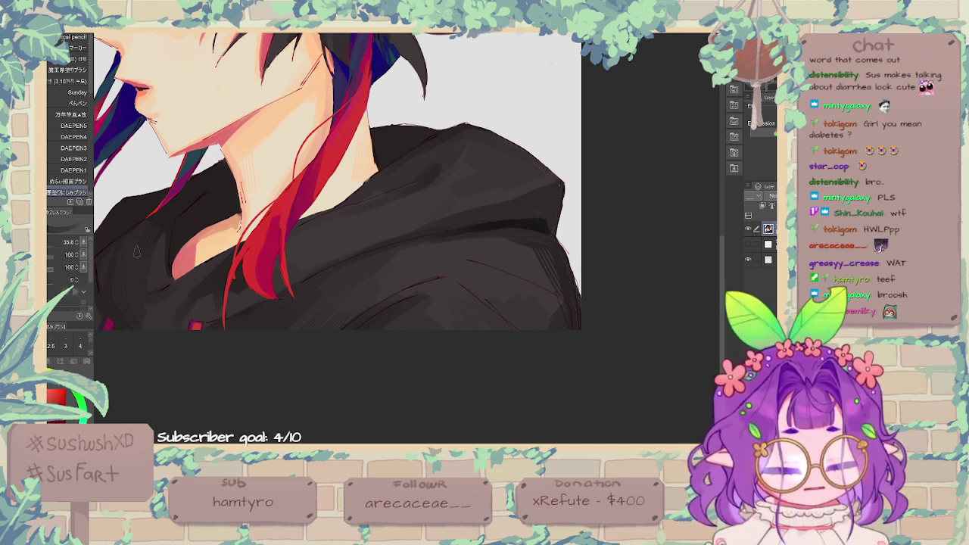
# Step: Paint dark shading on the far side of the hood below the chin with a sampled colour
pyautogui.moveTo(323, 205); pyautogui.dragTo(336, 241)
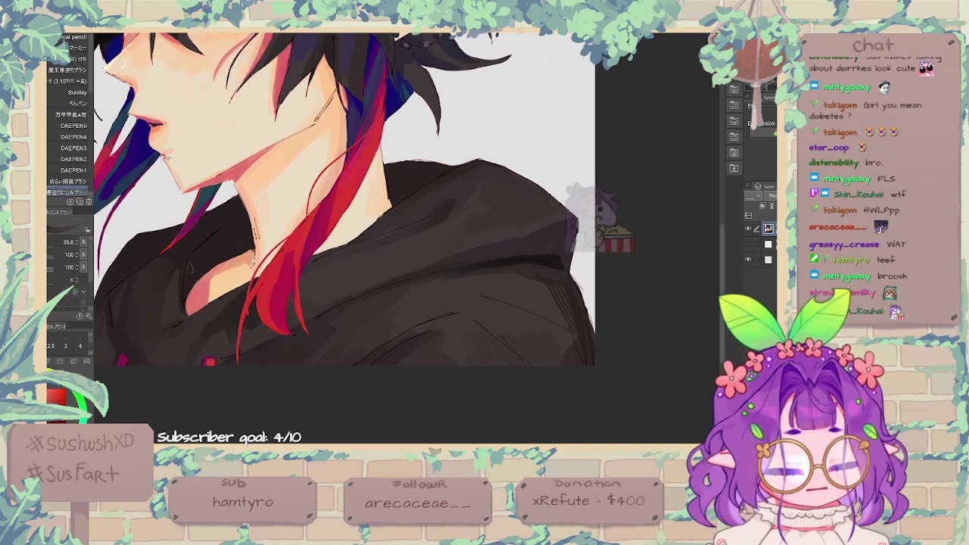
pyautogui.moveTo(177, 252)
pyautogui.mouseDown()
pyautogui.moveTo(208, 227)
pyautogui.moveTo(165, 227)
pyautogui.mouseUp()
pyautogui.keyDown('alt'); pyautogui.click(184, 219); pyautogui.keyUp('alt')
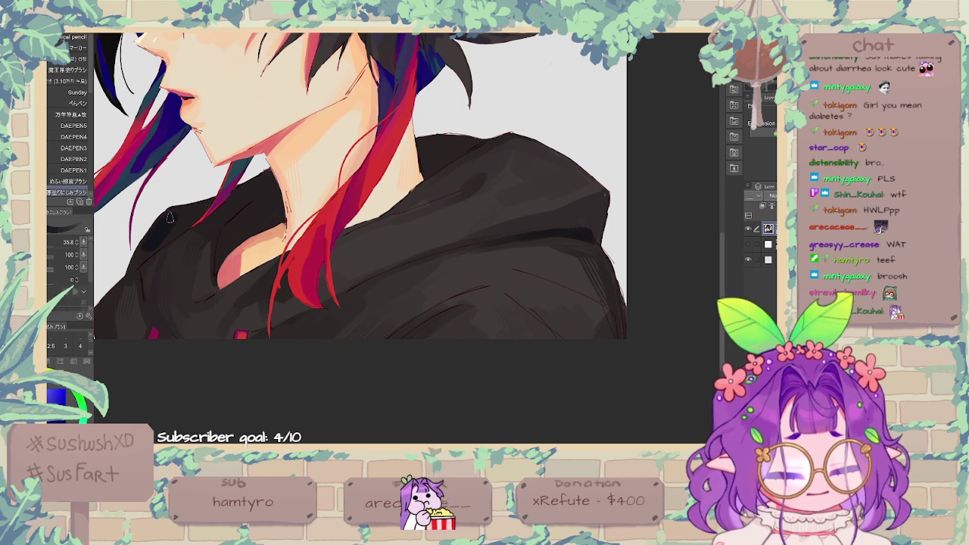
pyautogui.moveTo(465, 212); pyautogui.dragTo(487, 238)
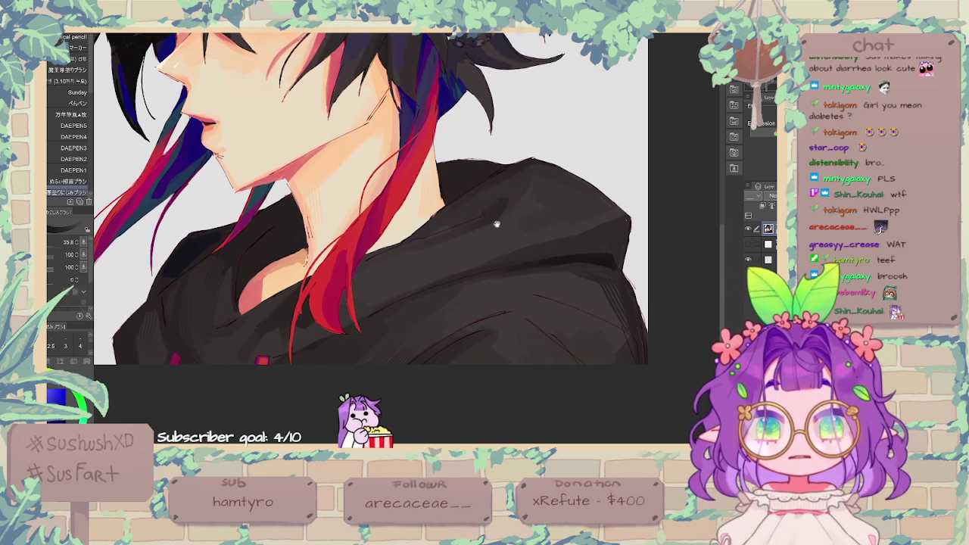
# Step: Repaint the pink shadow under the jaw and blend it into the neck with sampled shadow and skin colours
pyautogui.keyDown('alt'); pyautogui.click(309, 166); pyautogui.keyUp('alt')
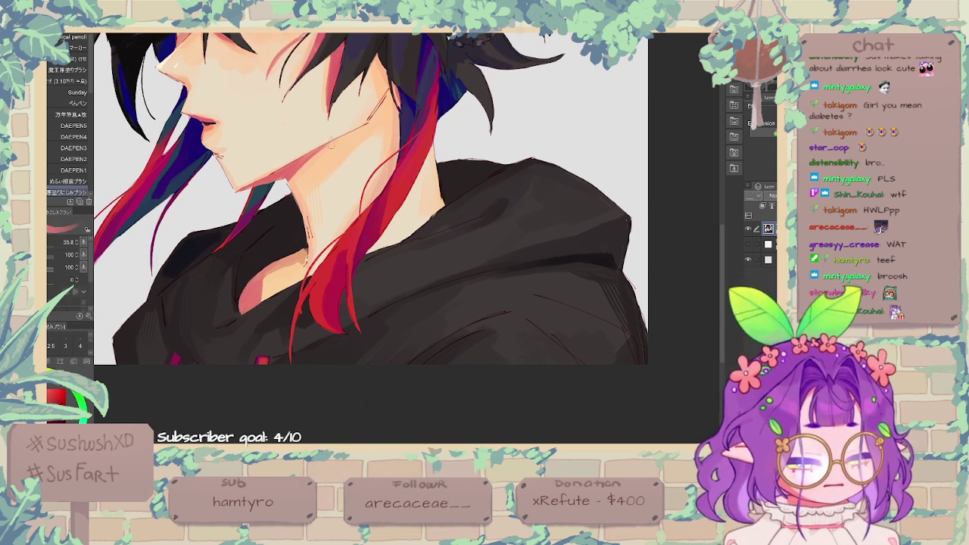
pyautogui.moveTo(333, 146)
pyautogui.mouseDown()
pyautogui.moveTo(294, 180)
pyautogui.moveTo(308, 164)
pyautogui.mouseUp()
pyautogui.keyDown('alt'); pyautogui.click(324, 161); pyautogui.keyUp('alt')
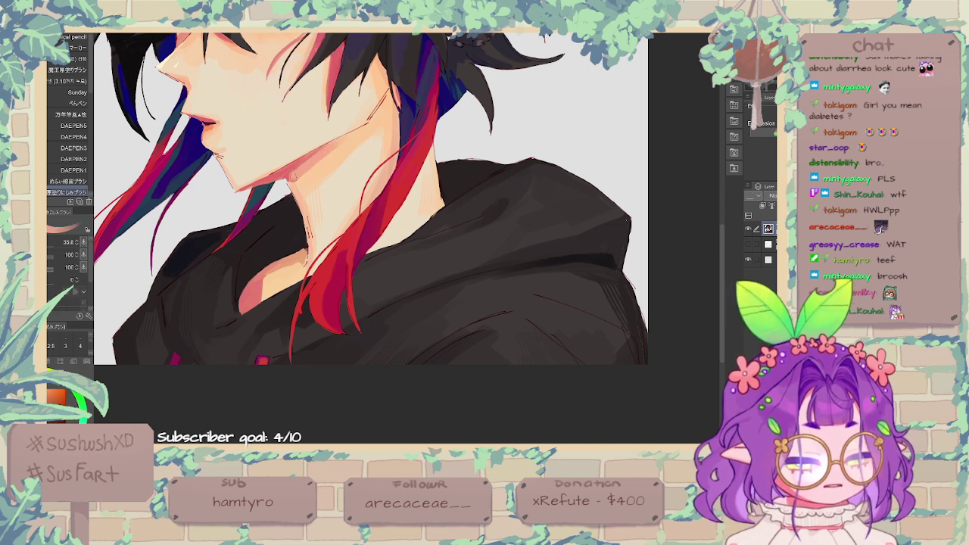
pyautogui.keyDown('alt'); pyautogui.click(305, 165); pyautogui.keyUp('alt')
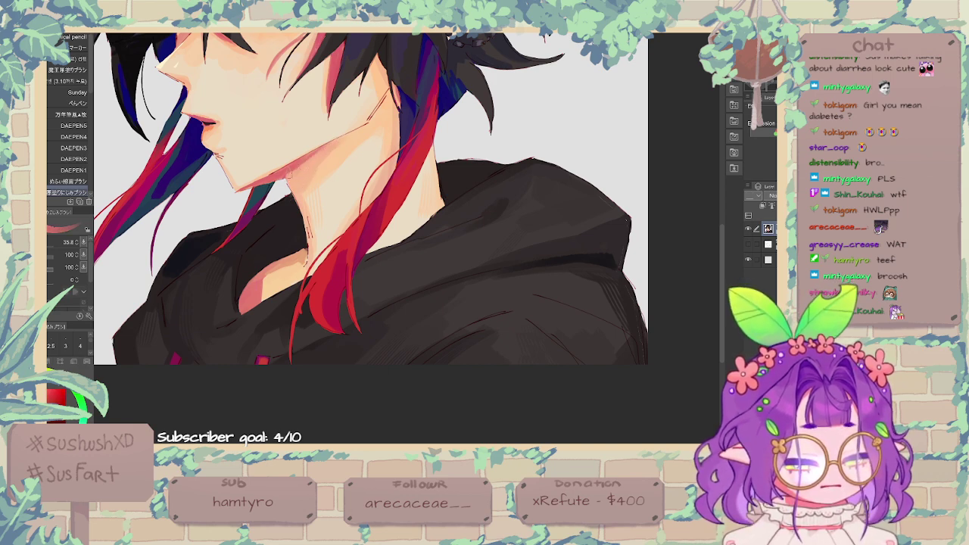
pyautogui.moveTo(307, 164)
pyautogui.mouseDown()
pyautogui.moveTo(281, 182)
pyautogui.moveTo(289, 175)
pyautogui.mouseUp()
pyautogui.hotkey('ctrl', 'z')
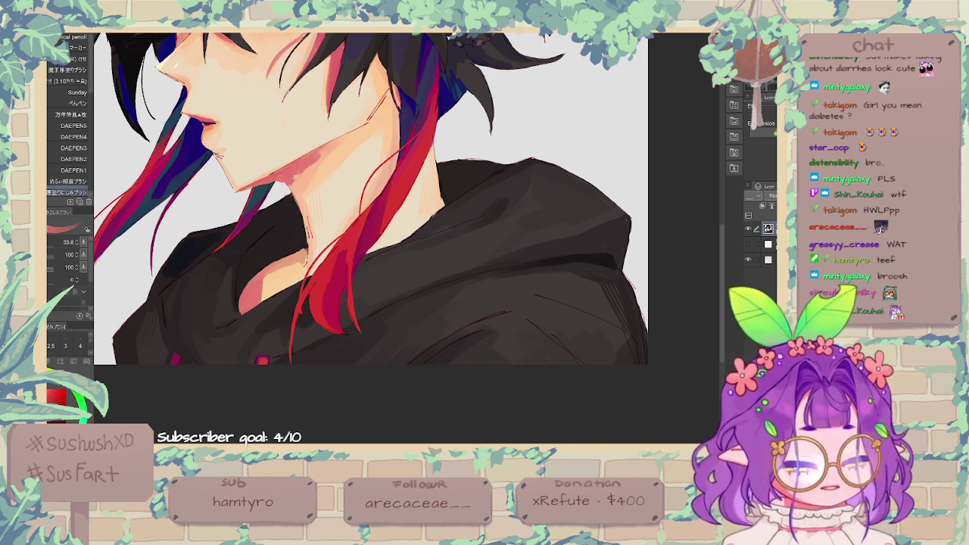
pyautogui.keyDown('alt'); pyautogui.click(302, 176); pyautogui.keyUp('alt')
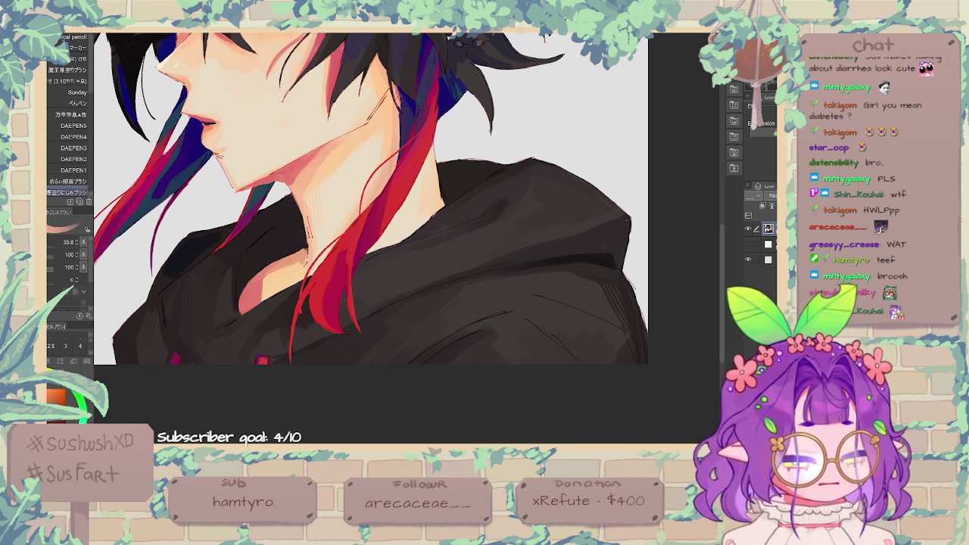
pyautogui.moveTo(303, 176); pyautogui.dragTo(322, 237)
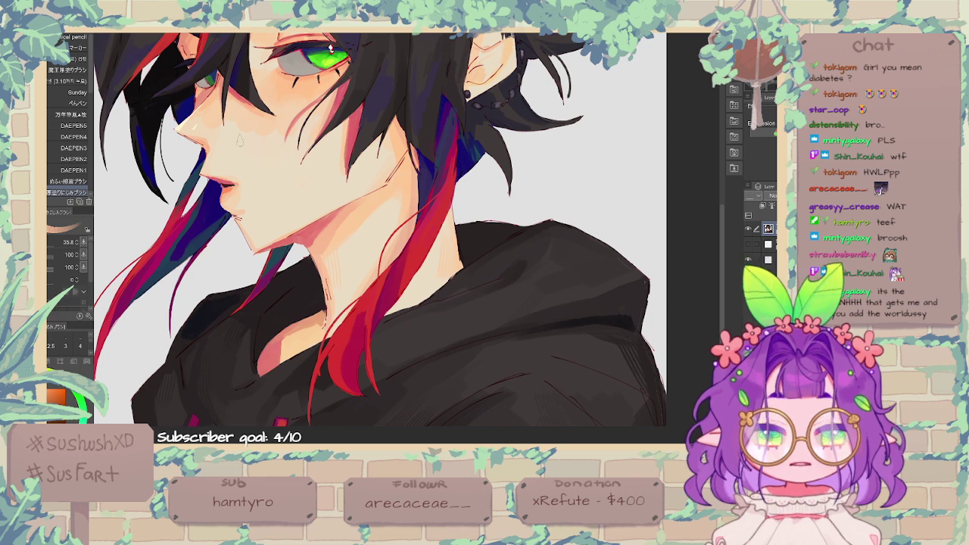
# Step: Shade the lower lip in a sampled orange with the にじみブラシ brush at size 12.9
pyautogui.keyDown('alt'); pyautogui.click(243, 127); pyautogui.keyUp('alt')
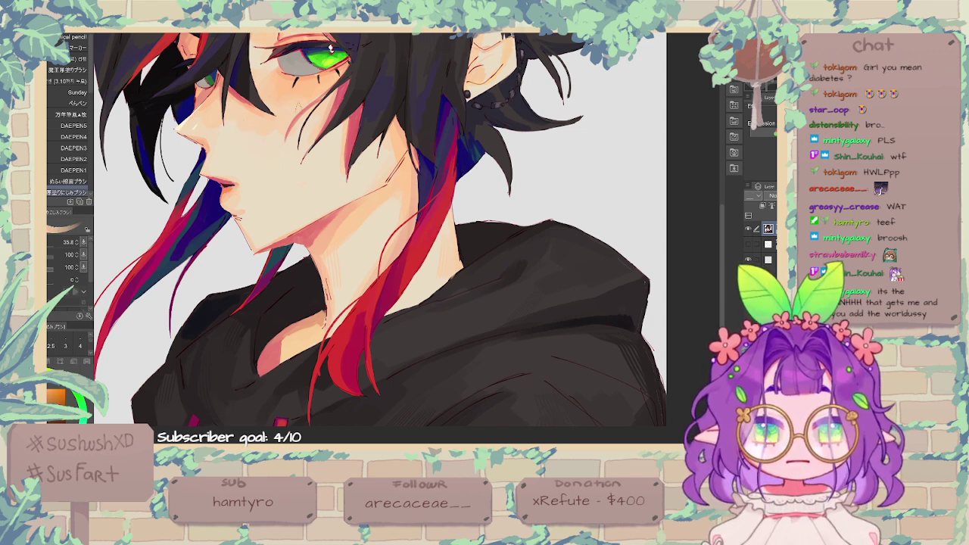
pyautogui.moveTo(330, 46); pyautogui.dragTo(333, 60)
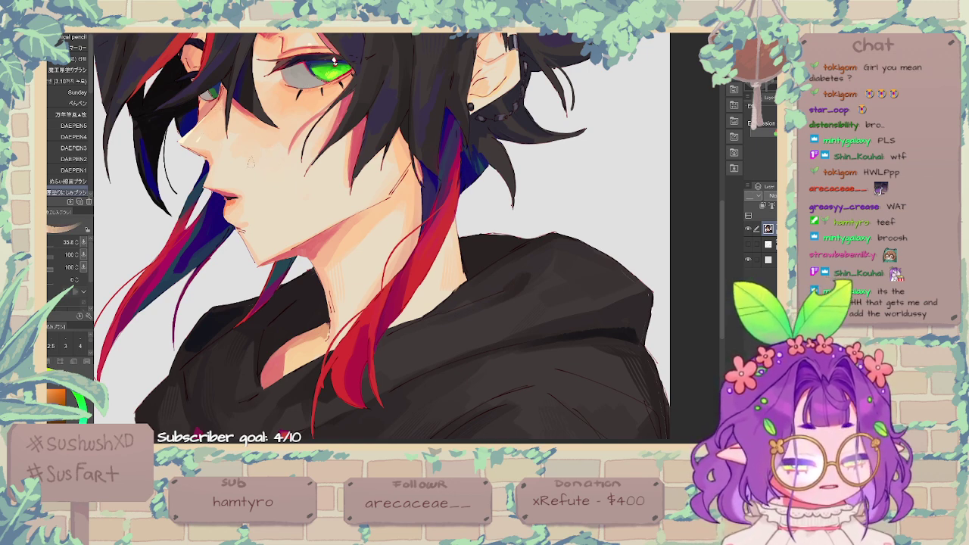
pyautogui.hotkey('ctrl', '+')
pyautogui.hotkey('ctrl', '+')
pyautogui.hotkey('ctrl', '+')
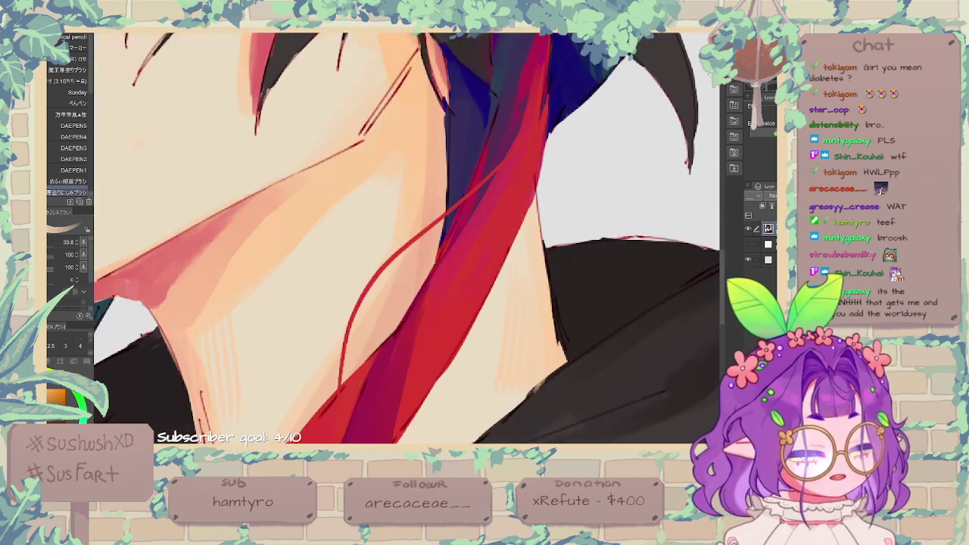
pyautogui.moveTo(264, 117); pyautogui.dragTo(535, 185)
pyautogui.moveTo(407, 232); pyautogui.dragTo(398, 232)
pyautogui.keyDown('alt'); pyautogui.click(205, 224); pyautogui.keyUp('alt')
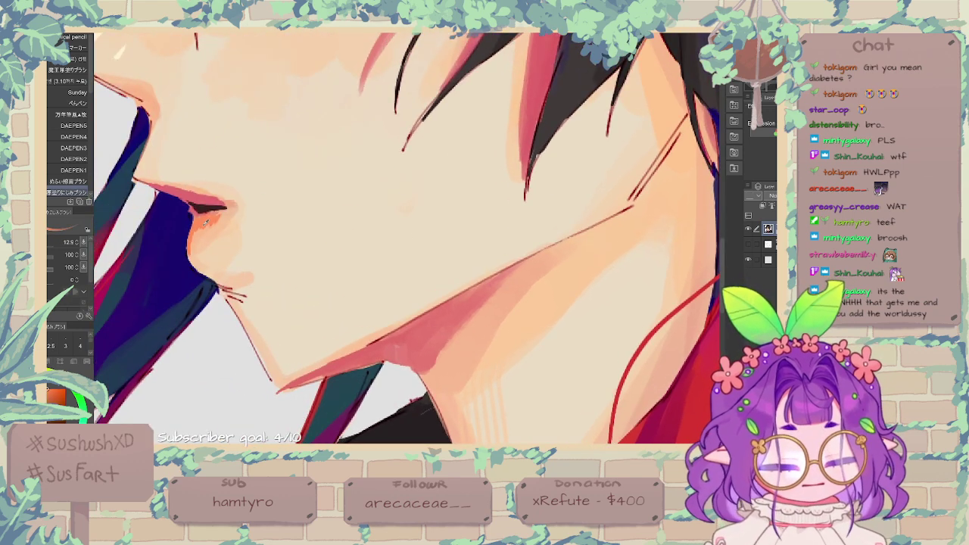
pyautogui.moveTo(205, 225)
pyautogui.mouseDown()
pyautogui.moveTo(201, 234)
pyautogui.moveTo(225, 215)
pyautogui.mouseUp()
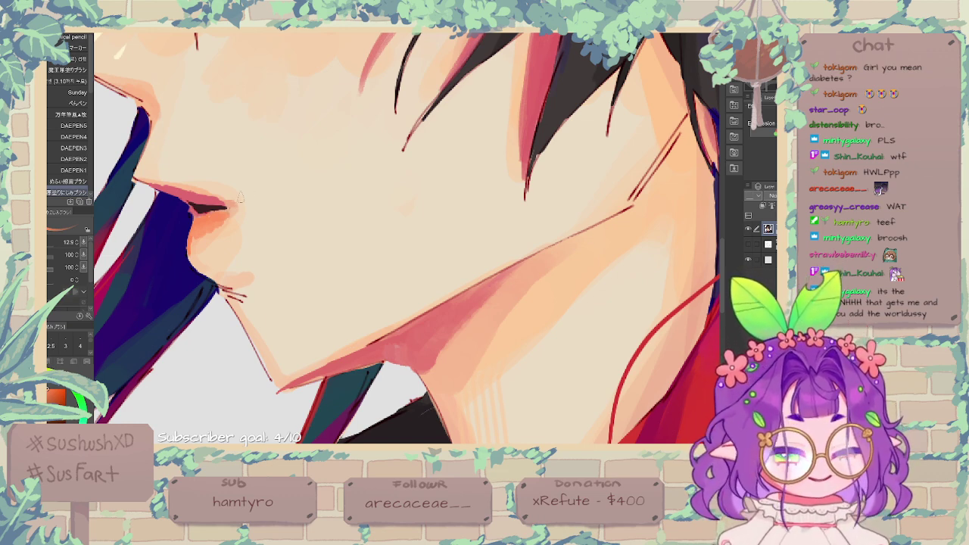
# Step: Refine the upper lip's colour and edge with sampled lip and skin tones
pyautogui.keyDown('alt'); pyautogui.click(176, 179); pyautogui.keyUp('alt')
pyautogui.keyDown('alt'); pyautogui.click(206, 216); pyautogui.keyUp('alt')
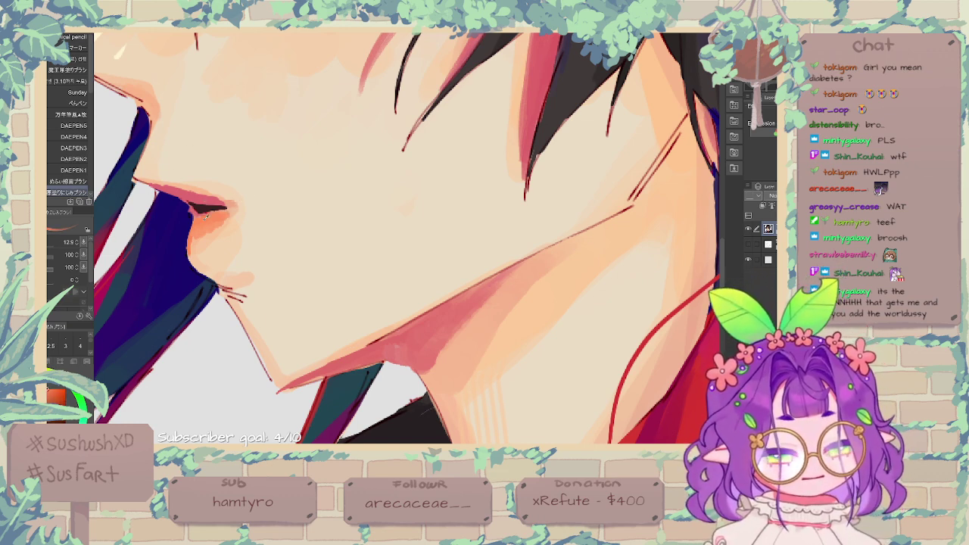
pyautogui.moveTo(145, 182); pyautogui.dragTo(210, 193)
pyautogui.keyDown('alt'); pyautogui.click(196, 179); pyautogui.keyUp('alt')
pyautogui.keyDown('alt'); pyautogui.click(254, 201); pyautogui.keyUp('alt')
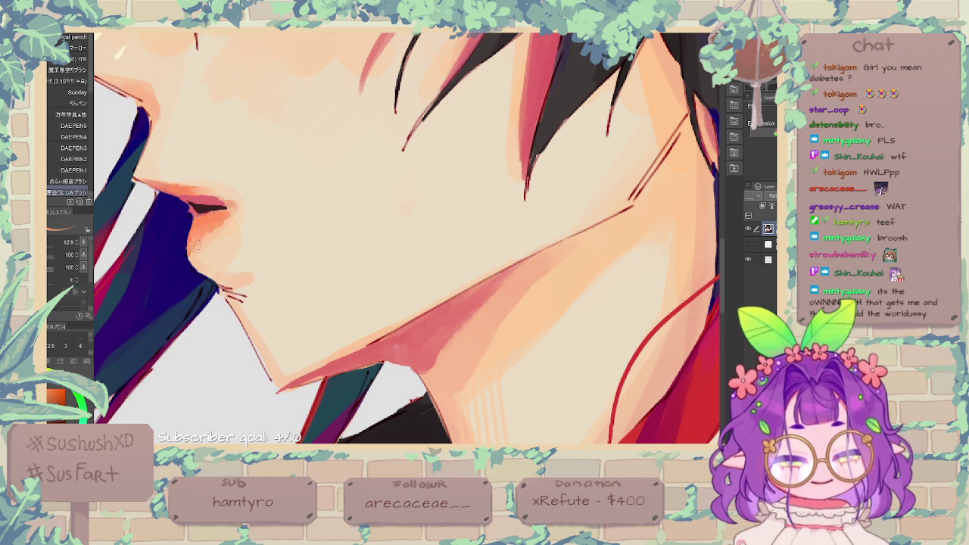
# Step: Clean up the outline below the lower lip and paint over the stray lines above the chin with sampled colours
pyautogui.keyDown('alt'); pyautogui.click(198, 259); pyautogui.keyUp('alt')
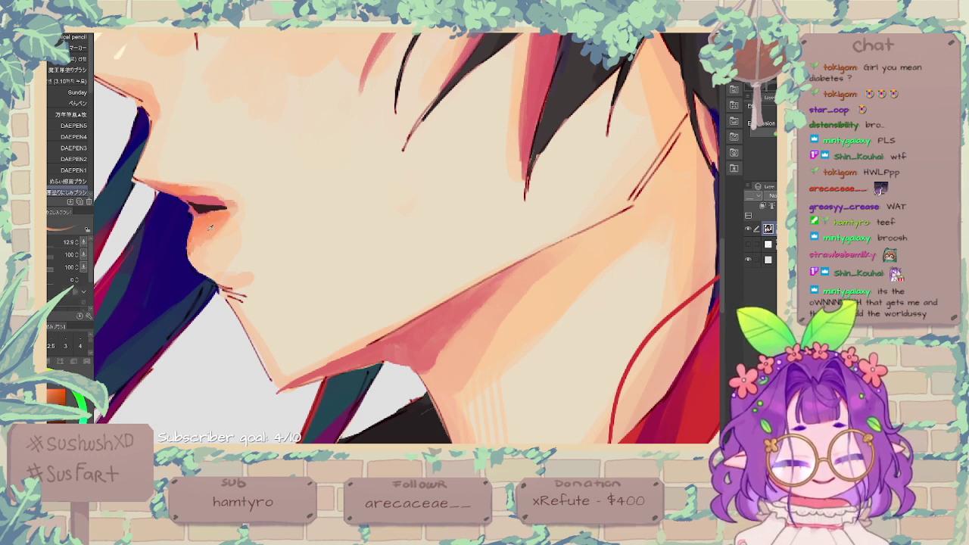
pyautogui.moveTo(194, 256); pyautogui.dragTo(225, 302)
pyautogui.keyDown('alt'); pyautogui.click(188, 274); pyautogui.keyUp('alt')
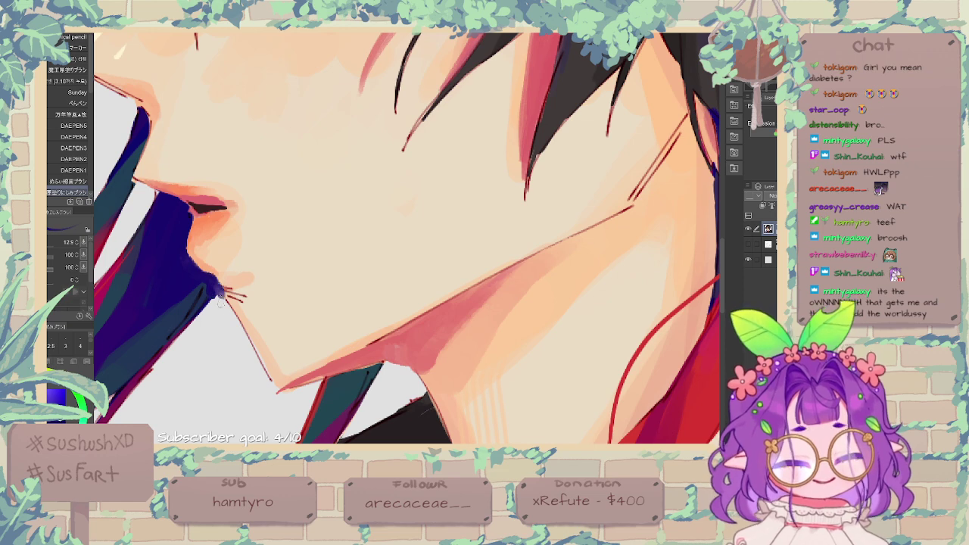
pyautogui.press('e')
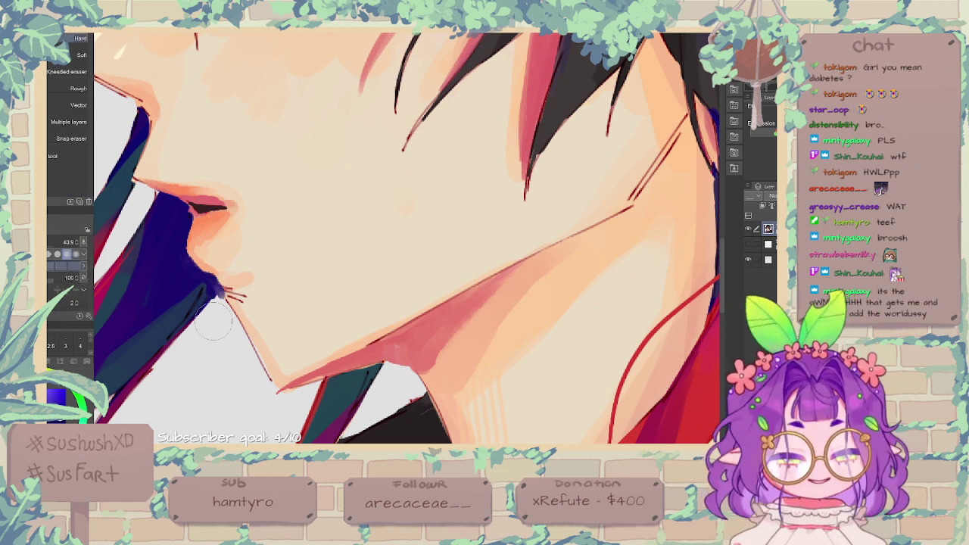
pyautogui.press('b')
pyautogui.keyDown('alt'); pyautogui.click(231, 285); pyautogui.keyUp('alt')
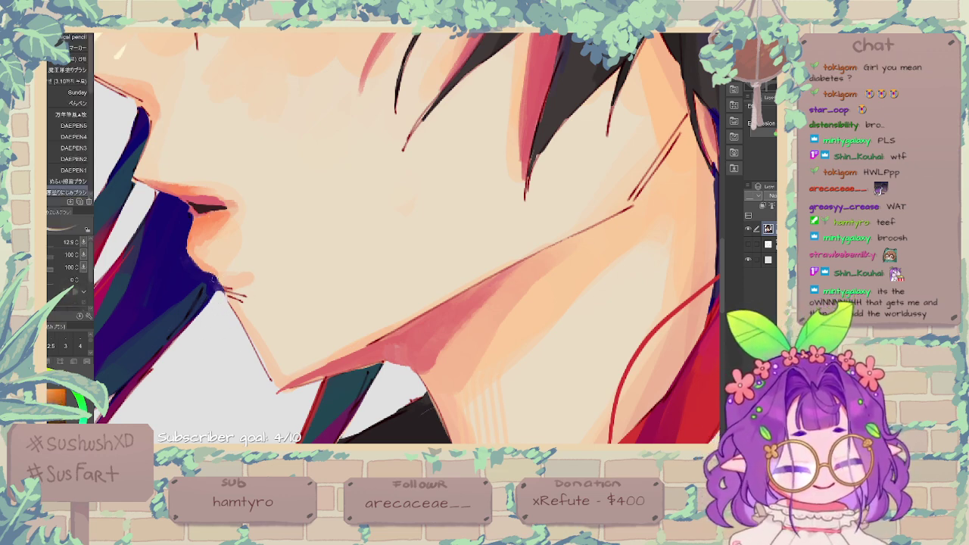
pyautogui.moveTo(223, 282); pyautogui.dragTo(233, 295)
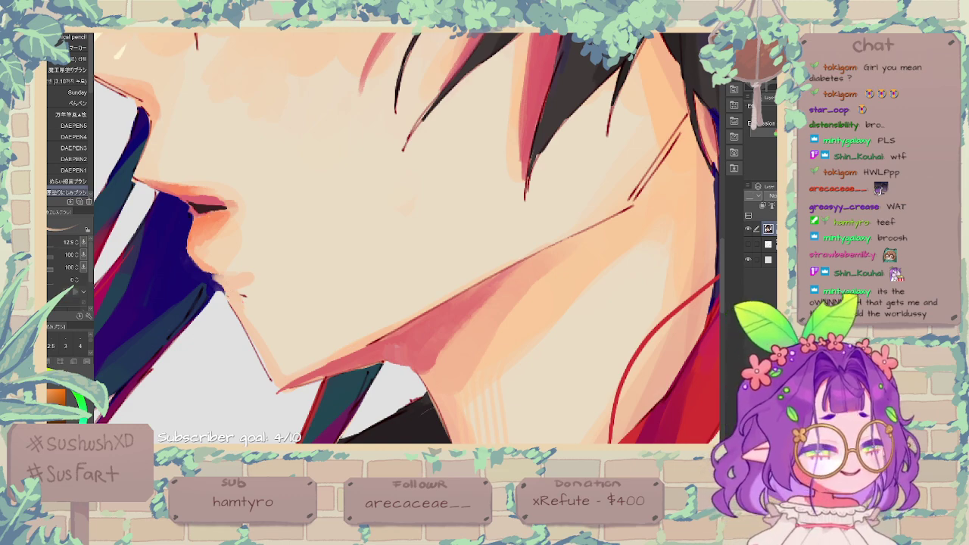
# Step: Add a small light highlight to the lower lip with the DAEPEN3 pen at size 11.8
pyautogui.scroll(-5, 390, 216)
pyautogui.scroll(5, 390, 216)
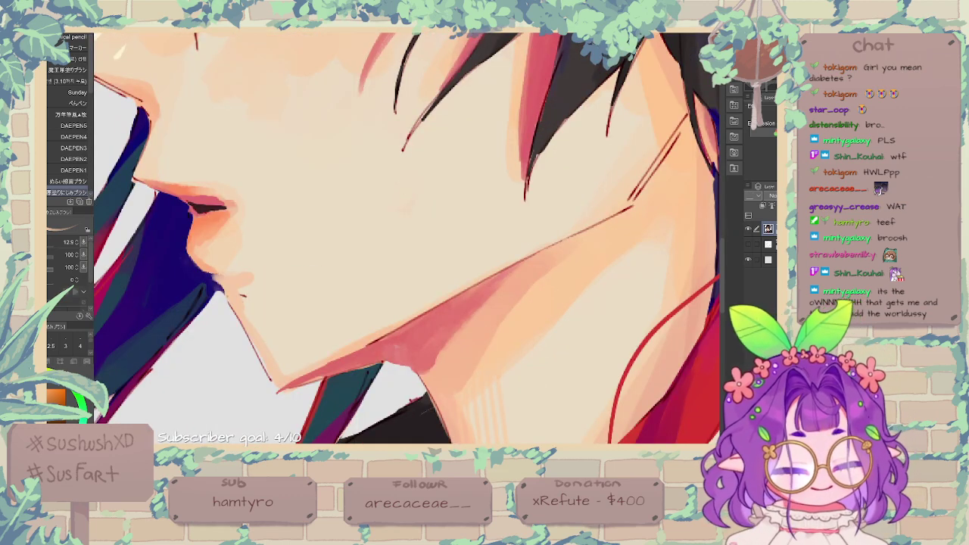
pyautogui.keyDown('alt'); pyautogui.click(413, 350); pyautogui.keyUp('alt')
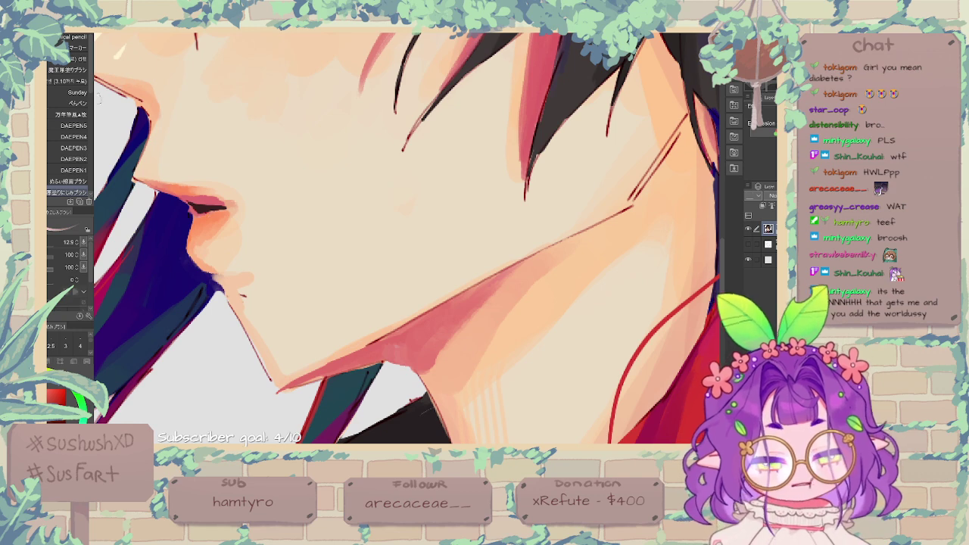
pyautogui.click(61, 148)
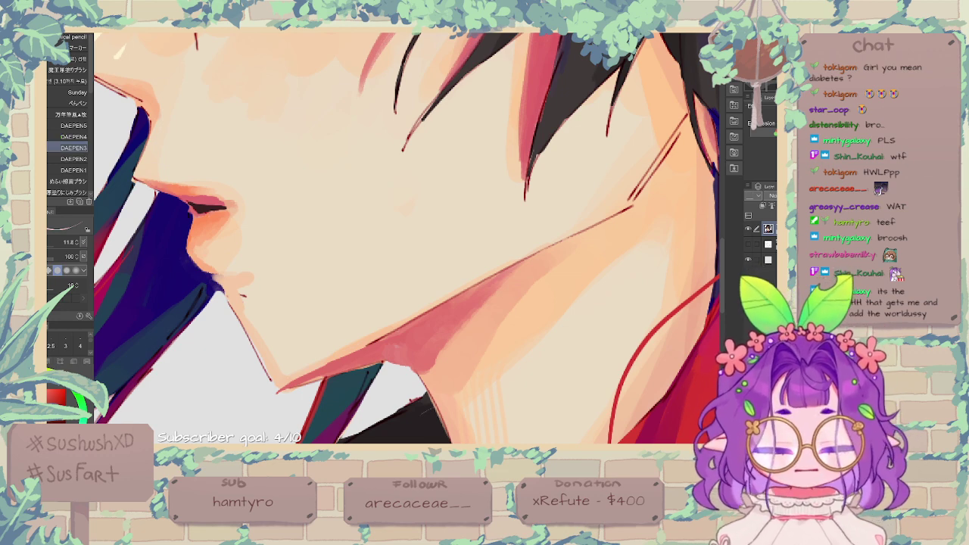
pyautogui.moveTo(203, 225); pyautogui.dragTo(198, 236)
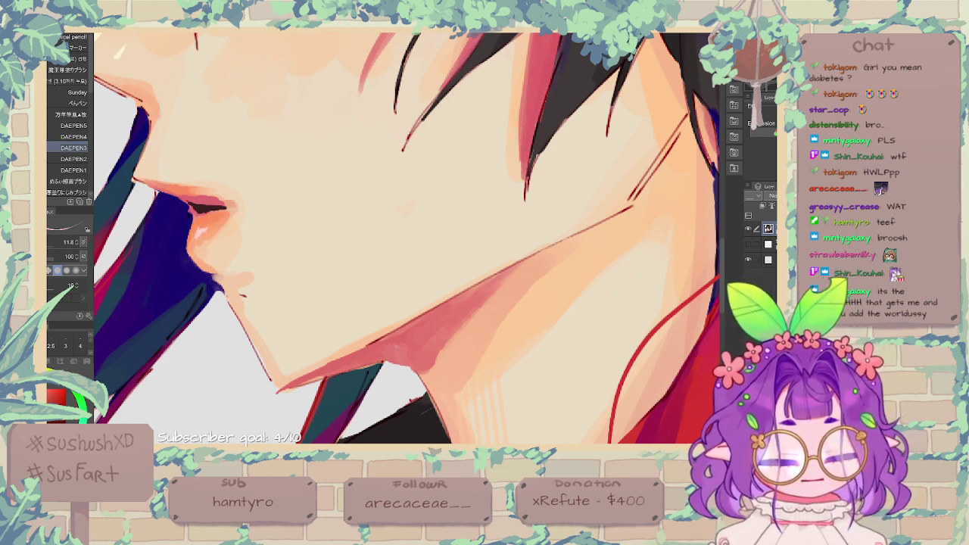
pyautogui.hotkey('ctrl', 'z')
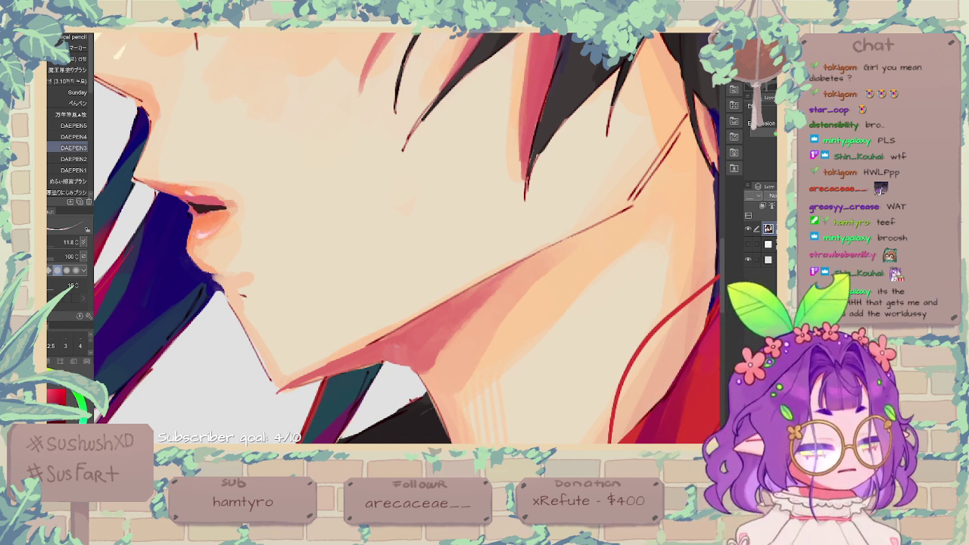
# Step: Review the retouched lips against the whole face, and sample the skin colour between the nose and upper lip
pyautogui.hotkey('ctrl', '-')
pyautogui.hotkey('ctrl', '-')
pyautogui.hotkey('ctrl', '-')
pyautogui.hotkey('ctrl', '+')
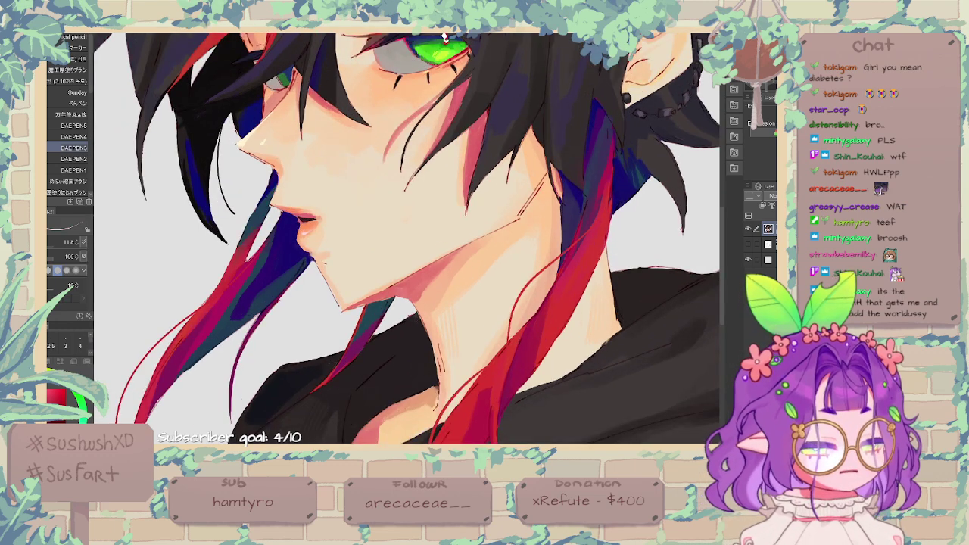
pyautogui.hotkey('ctrl', '-')
pyautogui.hotkey('ctrl', '+')
pyautogui.hotkey('ctrl', '+')
pyautogui.hotkey('ctrl', '+')
pyautogui.keyDown('alt'); pyautogui.click(158, 164); pyautogui.keyUp('alt')
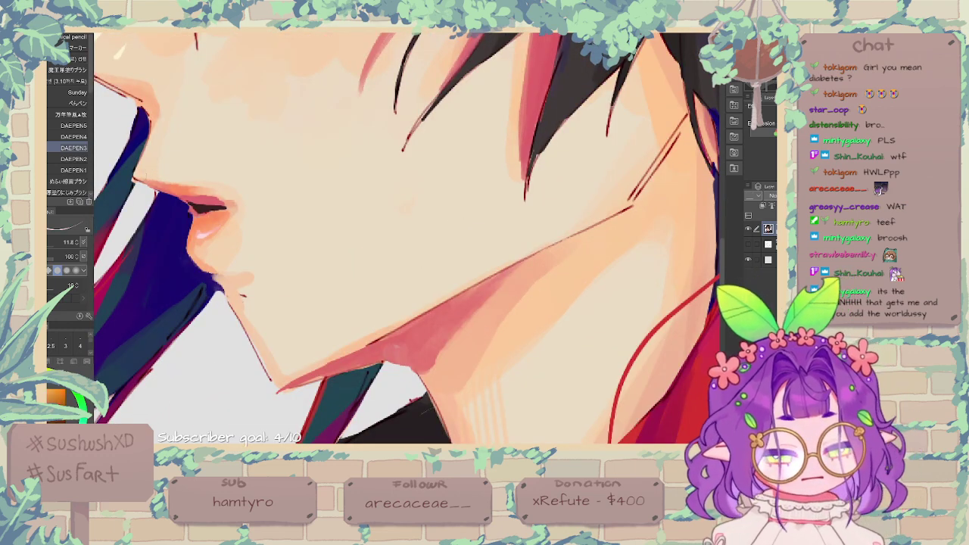
# Step: Touch up the skin between the nose and upper lip with the sampled skin colour
pyautogui.moveTo(155, 181)
pyautogui.mouseDown()
pyautogui.moveTo(144, 181)
pyautogui.moveTo(176, 181)
pyautogui.mouseUp()
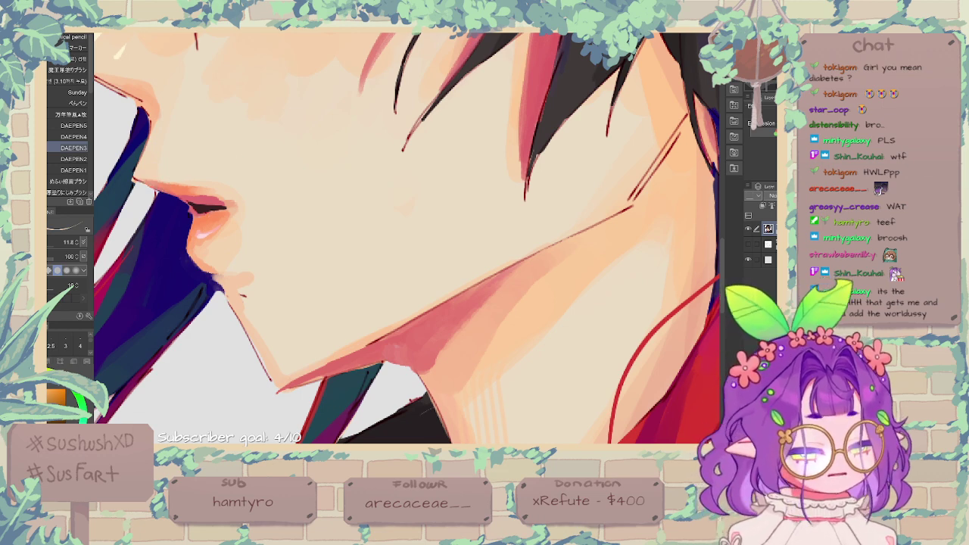
pyautogui.scroll(-5, 511, 91)
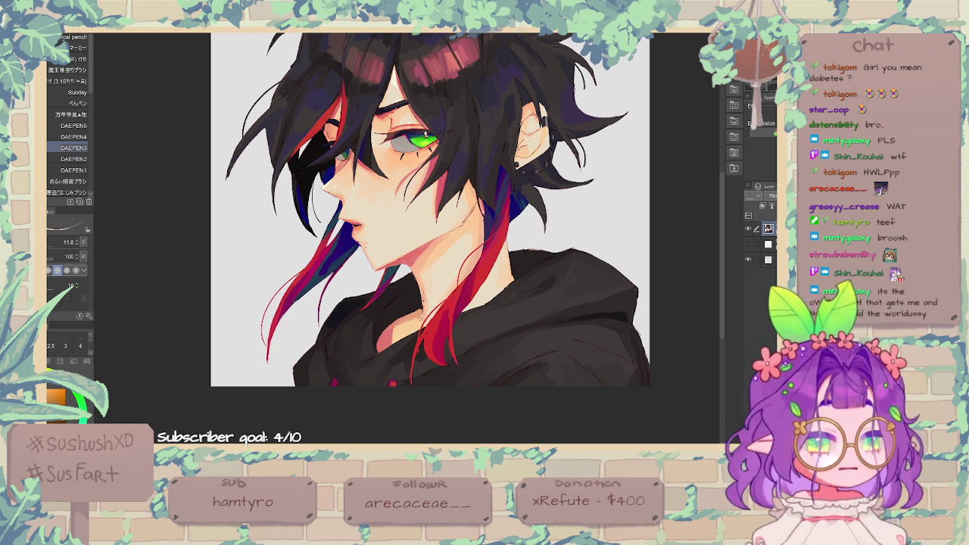
pyautogui.scroll(4, 399, 220)
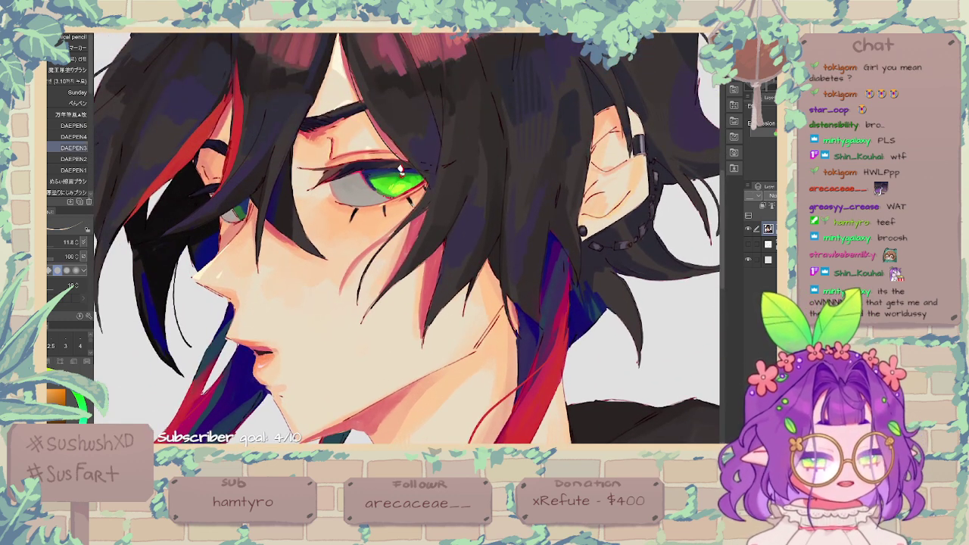
# Step: Try a small stroke of sampled colour at the outer corner of the green eye
pyautogui.keyDown('alt'); pyautogui.click(423, 184); pyautogui.keyUp('alt')
pyautogui.moveTo(424, 184)
pyautogui.mouseDown()
pyautogui.moveTo(394, 200)
pyautogui.moveTo(419, 186)
pyautogui.mouseUp()
pyautogui.hotkey('ctrl', 'z')
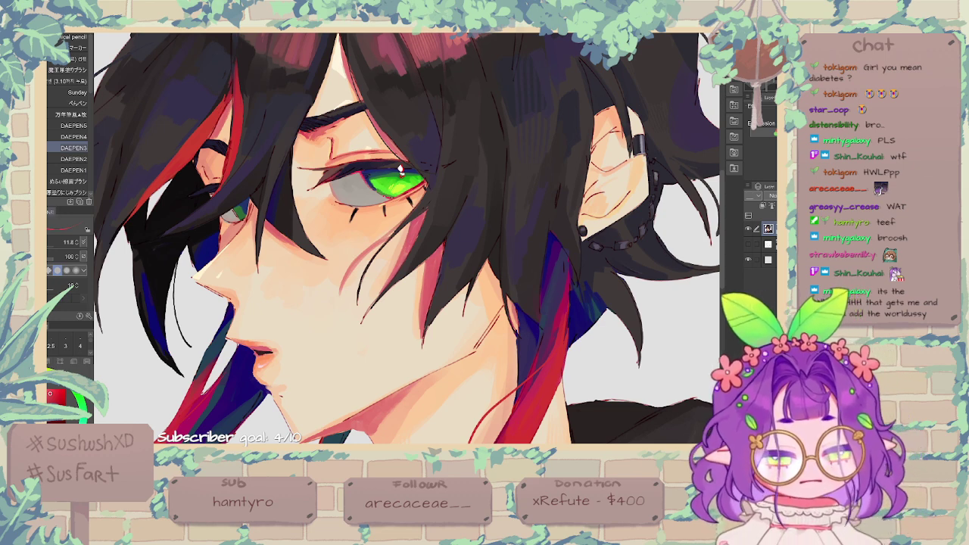
# Step: Switch to the thick-paint blending brush and touch up the nose bridge beside the hair strands with sampled colours
pyautogui.press('x')
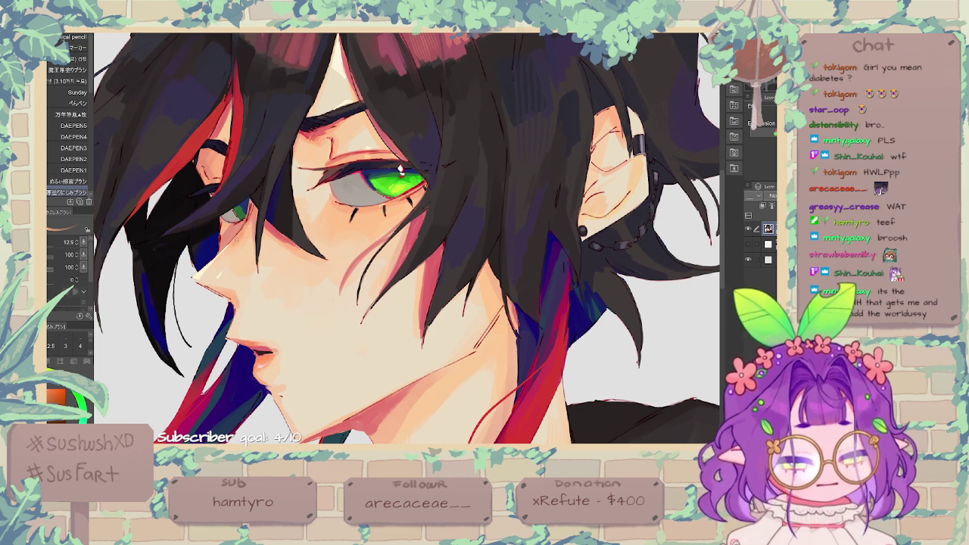
pyautogui.keyDown('alt'); pyautogui.click(271, 223); pyautogui.keyUp('alt')
pyautogui.moveTo(271, 222); pyautogui.dragTo(277, 228)
pyautogui.keyDown('alt'); pyautogui.click(274, 225); pyautogui.keyUp('alt')
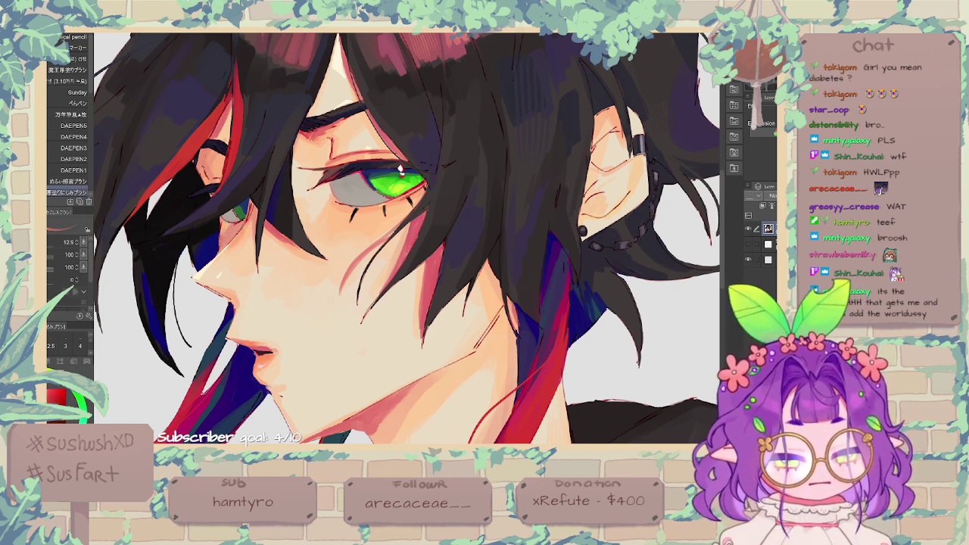
pyautogui.moveTo(563, 123); pyautogui.dragTo(602, 201)
# Step: Check the whole portrait by hiding and showing the character layer
pyautogui.scroll(-6, 439, 246)
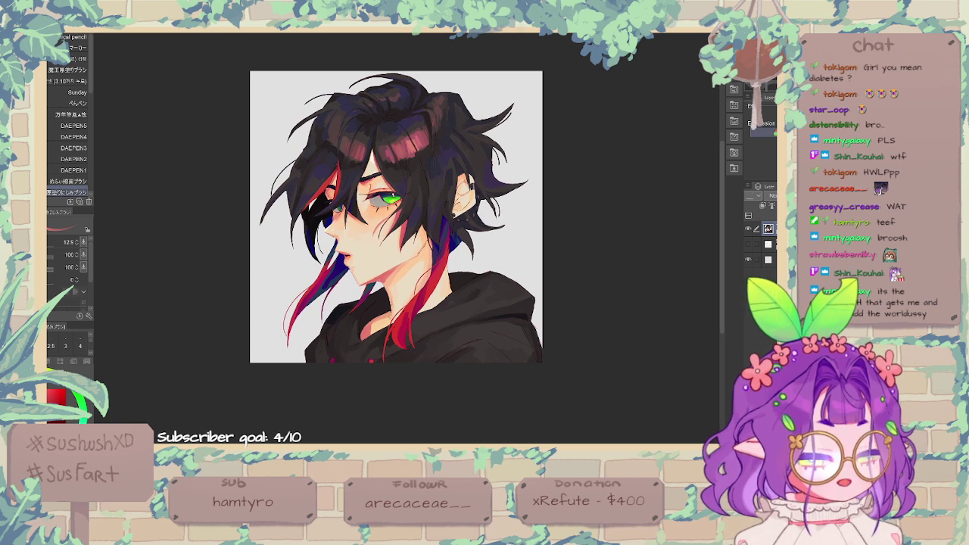
pyautogui.click(748, 228)
pyautogui.click(748, 229)
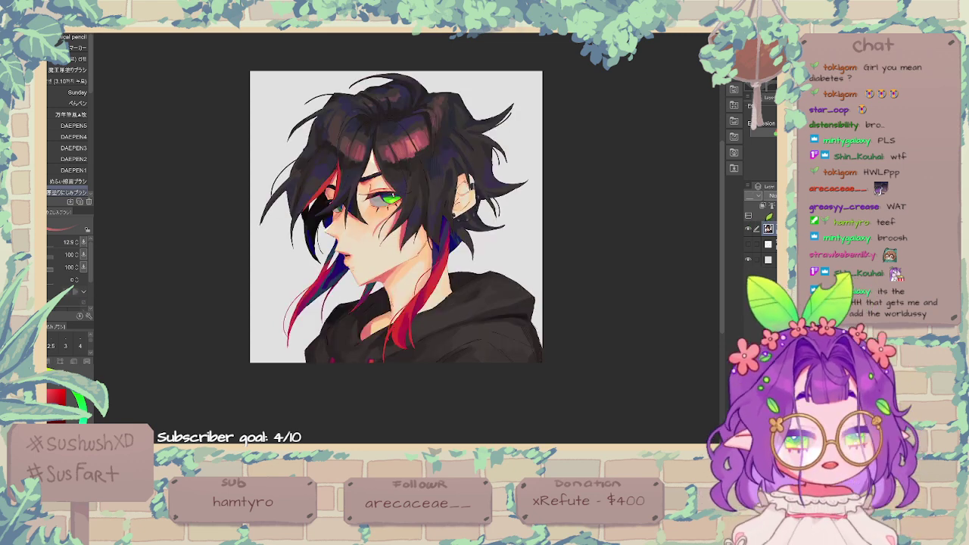
# Step: Add a new layer above the character and fill the bottom background layer with a pinkish red
pyautogui.click(778, 216)
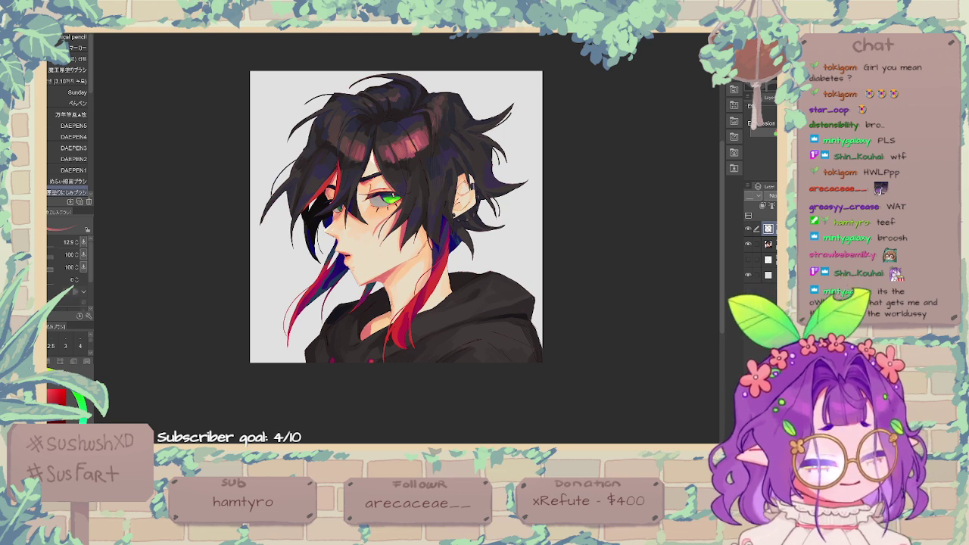
pyautogui.click(771, 275)
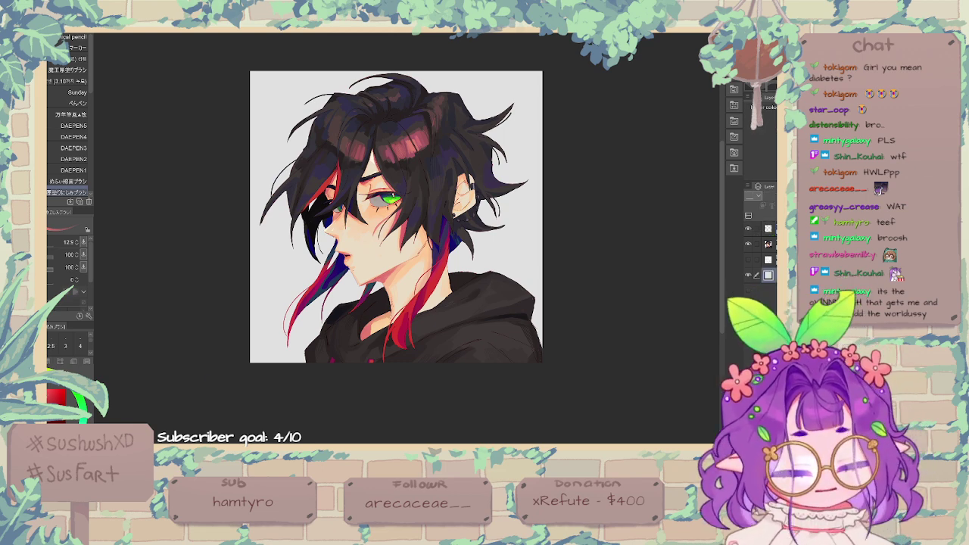
pyautogui.click(48, 391)
pyautogui.hotkey('alt', 'Delete')
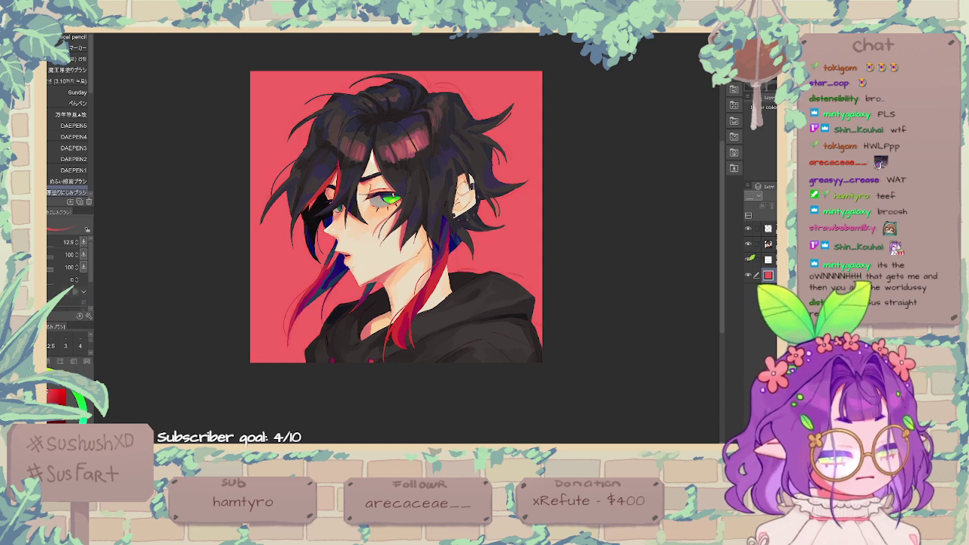
# Step: Clip the new top layer to the character, set it to Multiply, fill it with blue and lower its opacity
pyautogui.click(767, 260)
pyautogui.click(766, 228)
pyautogui.click(748, 229)
pyautogui.click(749, 228)
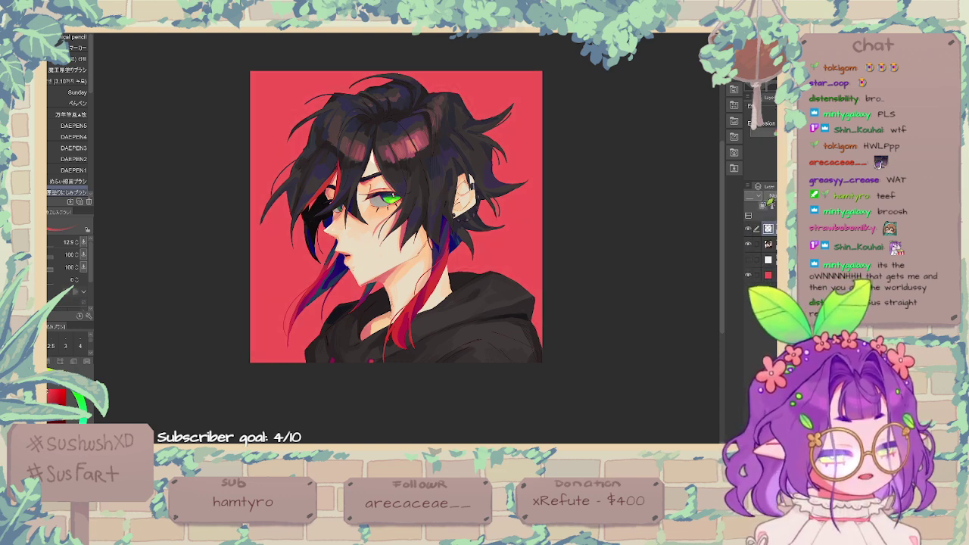
pyautogui.click(763, 205)
pyautogui.click(771, 196)
pyautogui.click(768, 218)
pyautogui.click(50, 444)
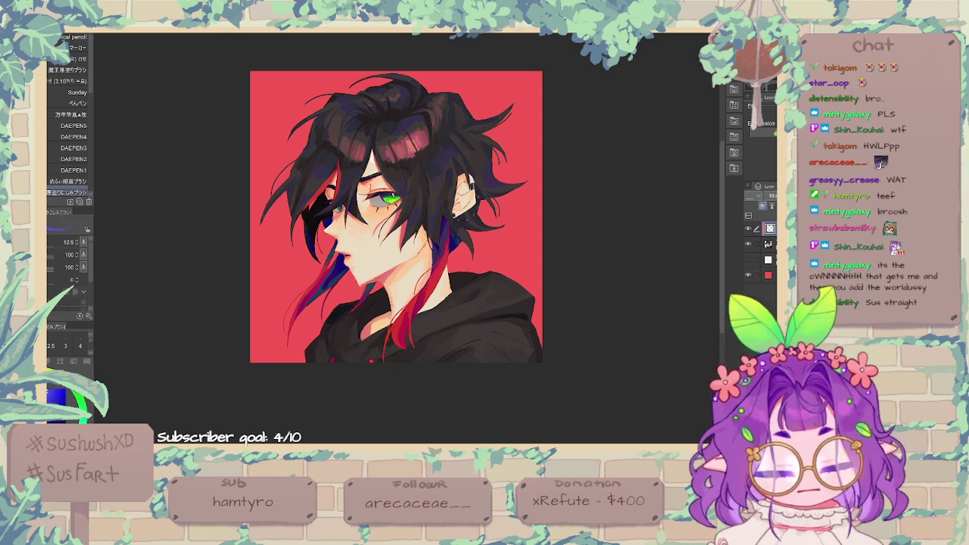
pyautogui.hotkey('alt', 'Delete')
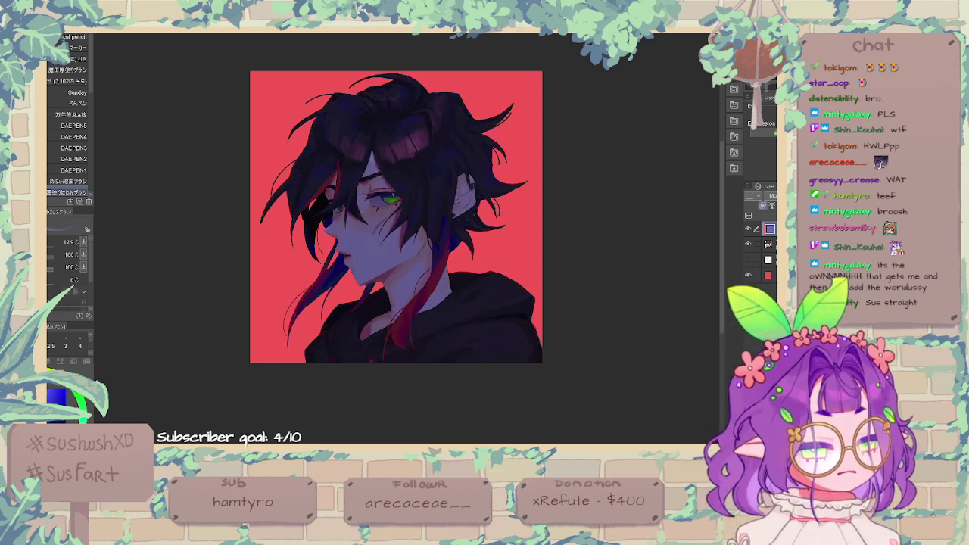
pyautogui.moveTo(824, 195); pyautogui.dragTo(812, 195)
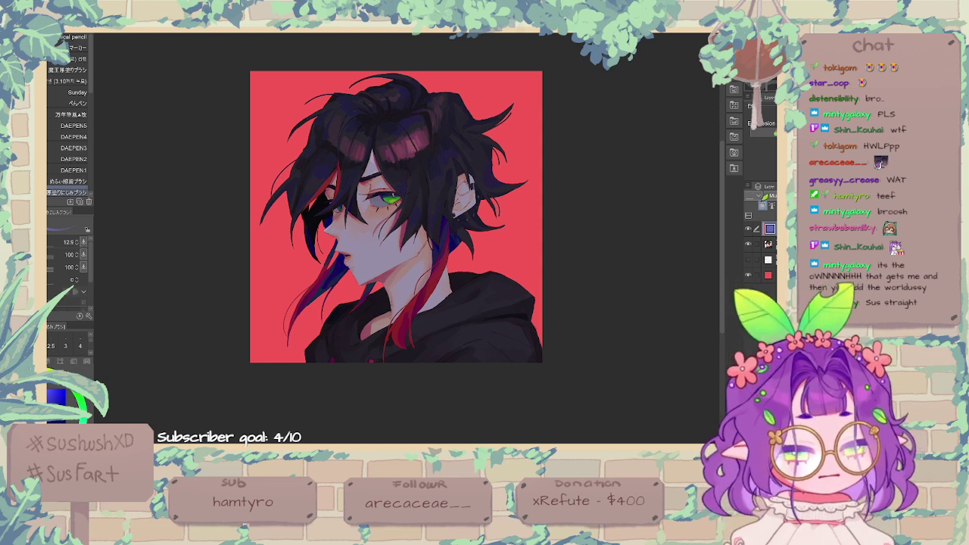
# Step: Add a clipped Multiply layer with a short blue foreground-to-transparent gradient fading upward from the hoodie to the neck
pyautogui.hotkey('ctrl', 'shift', 'n')
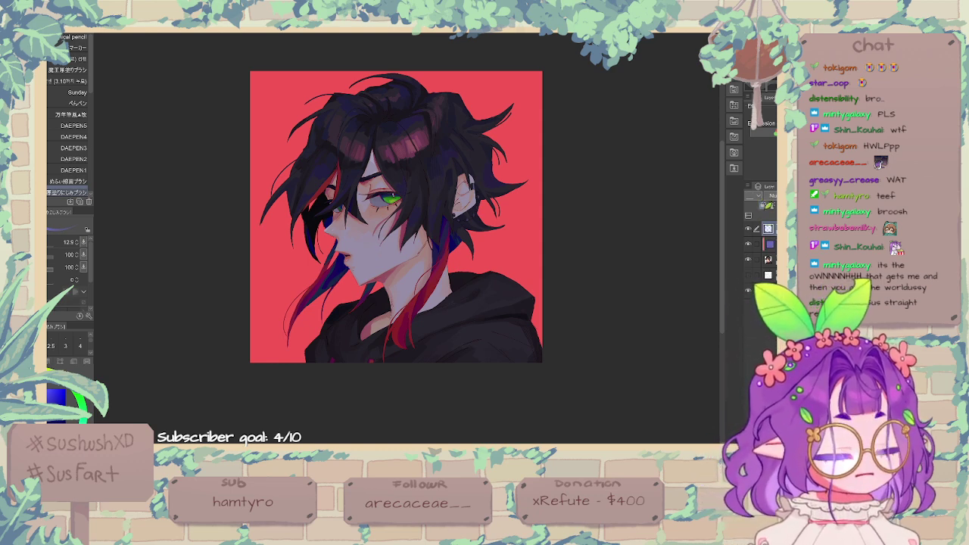
pyautogui.click(773, 211)
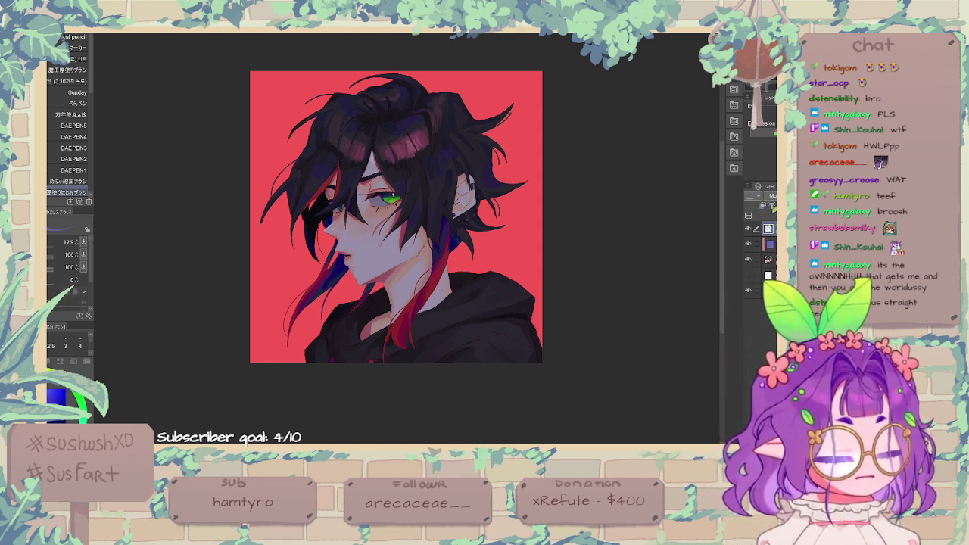
pyautogui.click(762, 206)
pyautogui.click(53, 390)
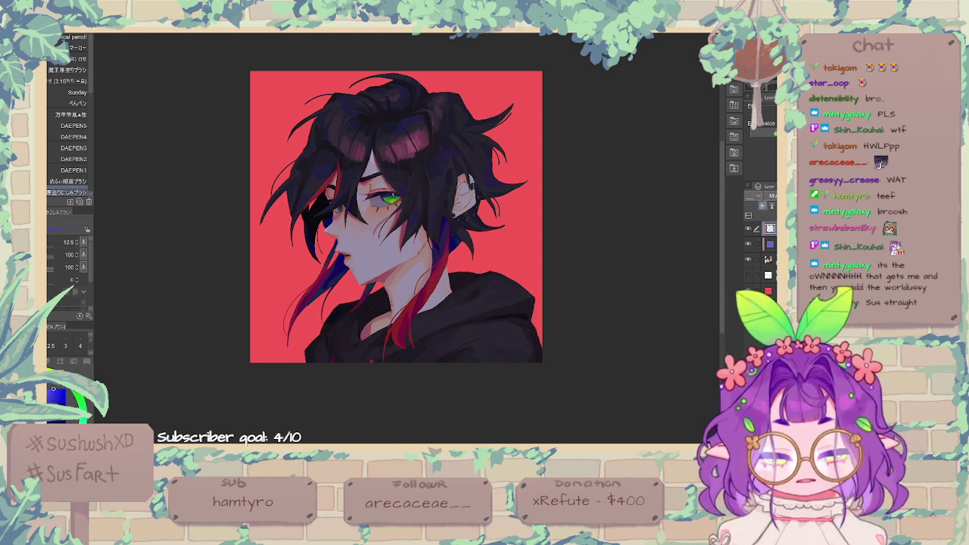
pyautogui.press('g')
pyautogui.moveTo(420, 350); pyautogui.dragTo(418, 212)
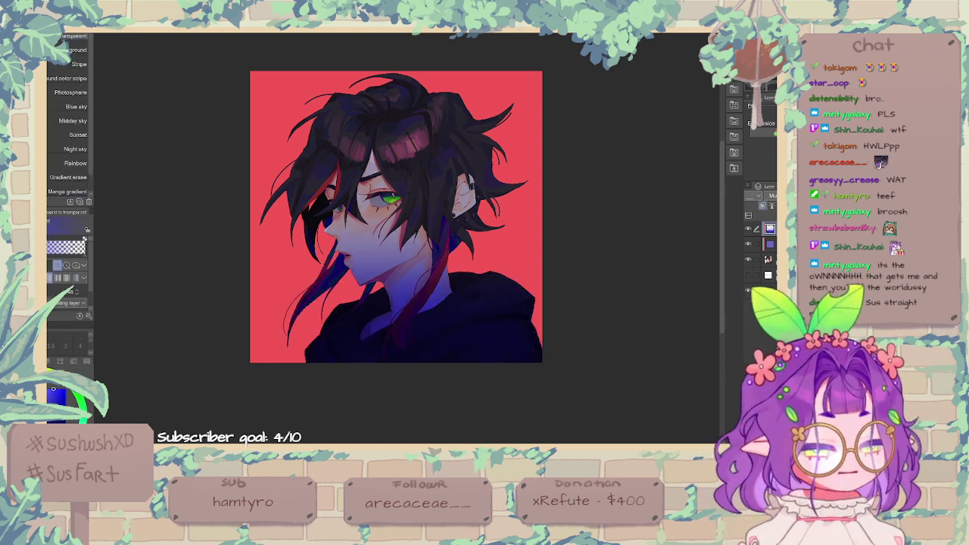
pyautogui.hotkey('ctrl', 'z')
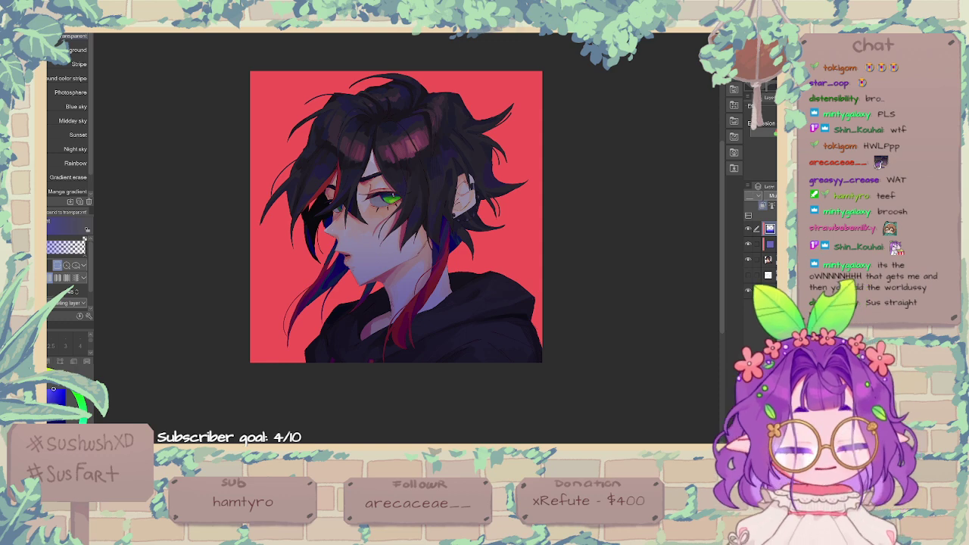
pyautogui.hotkey('ctrl', 'z')
pyautogui.moveTo(419, 358); pyautogui.dragTo(416, 256)
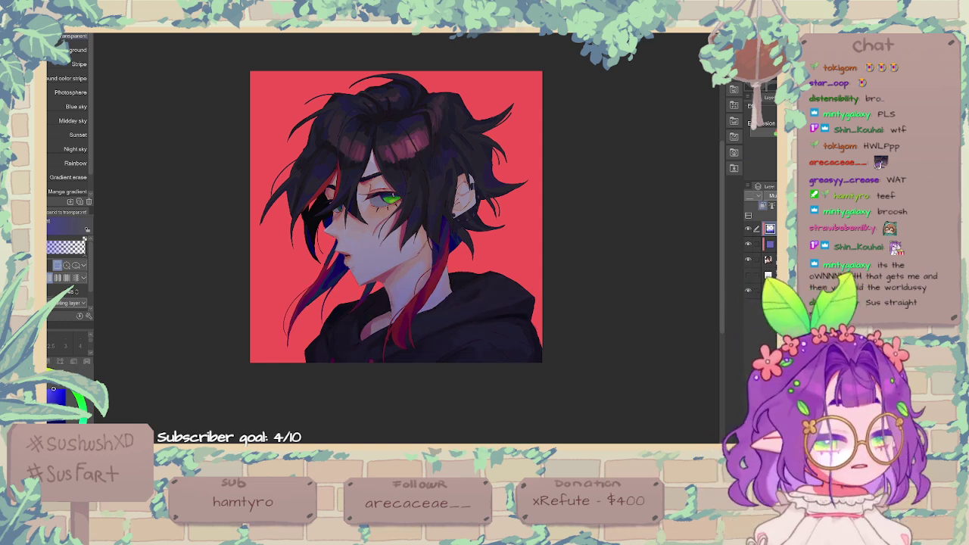
# Step: Add another clipped layer in Overlay mode and fill it with light blue
pyautogui.hotkey('ctrl', 'shift', 'n')
pyautogui.hotkey('ctrl', 'alt', 'g')
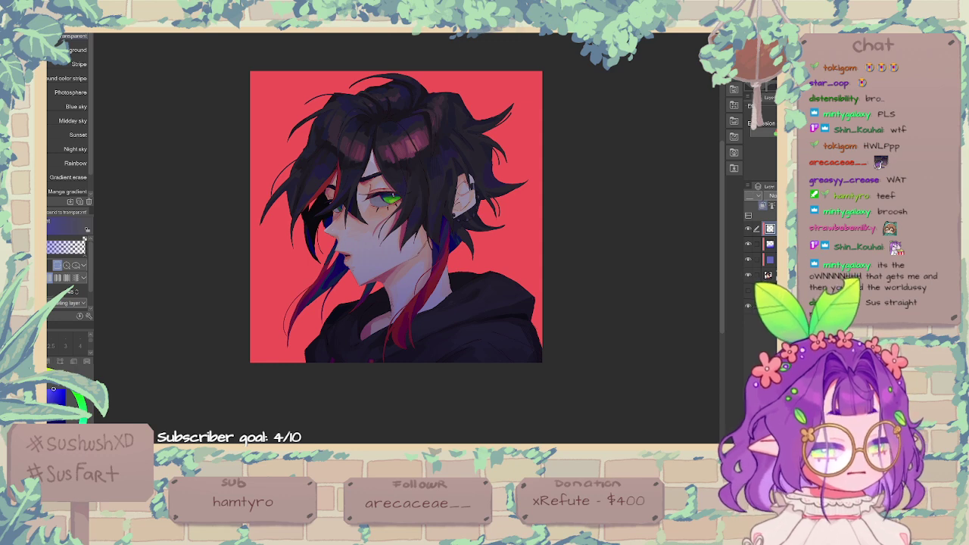
pyautogui.moveTo(53, 390); pyautogui.dragTo(50, 389)
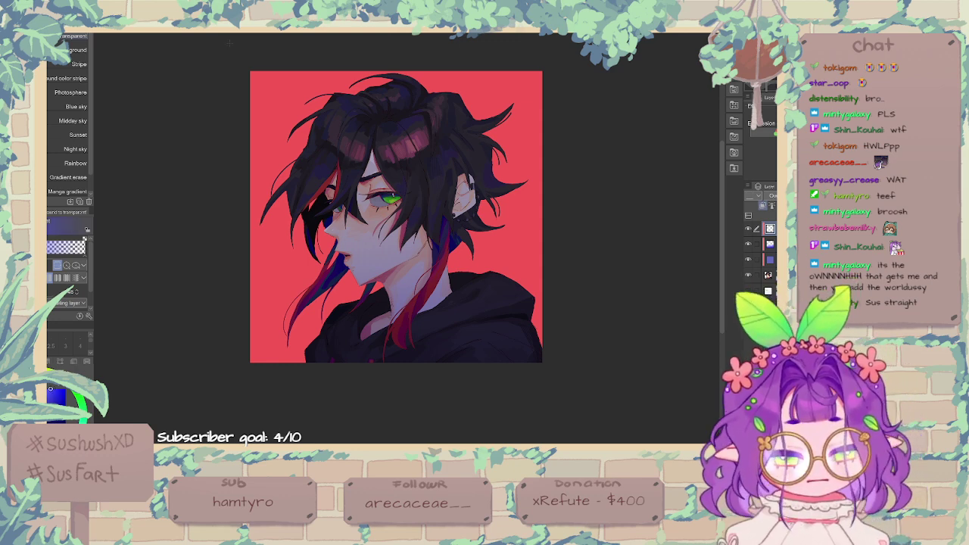
pyautogui.hotkey('alt', 'Delete')
pyautogui.hotkey('alt', 'Delete')
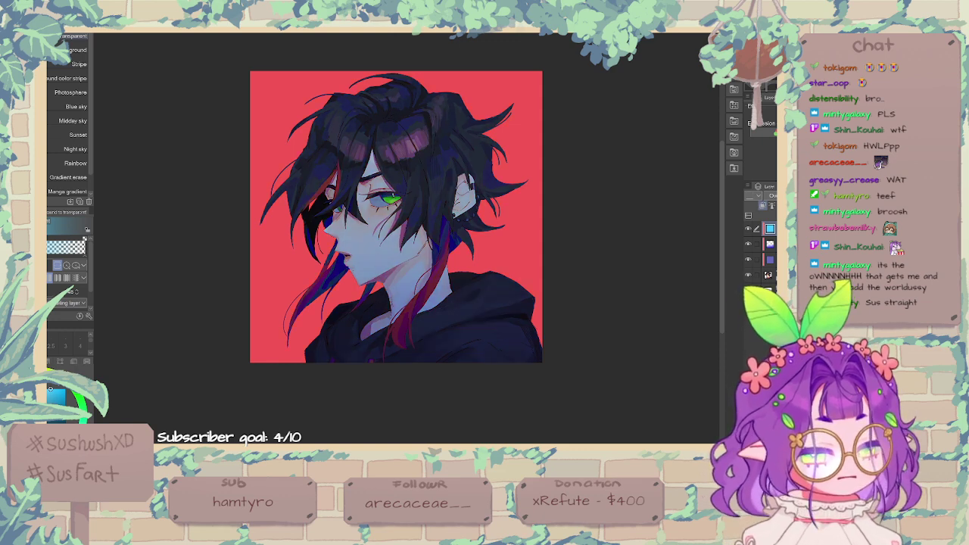
# Step: Add another clipped Overlay layer and try a crimson gradient and a full fill on it, undoing both
pyautogui.hotkey('ctrl', 'shift', 'n')
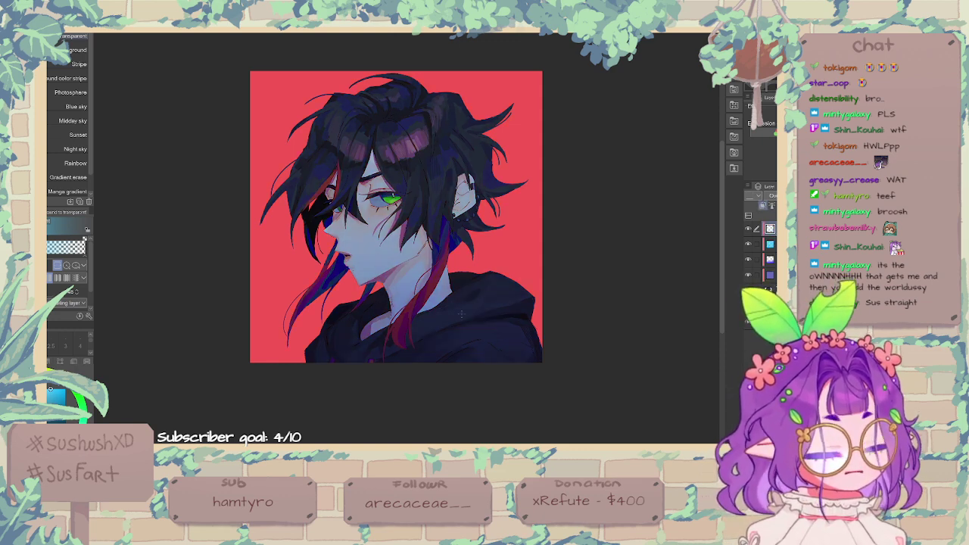
pyautogui.click(18, 383)
pyautogui.click(50, 399)
pyautogui.moveTo(352, 379); pyautogui.dragTo(375, 291)
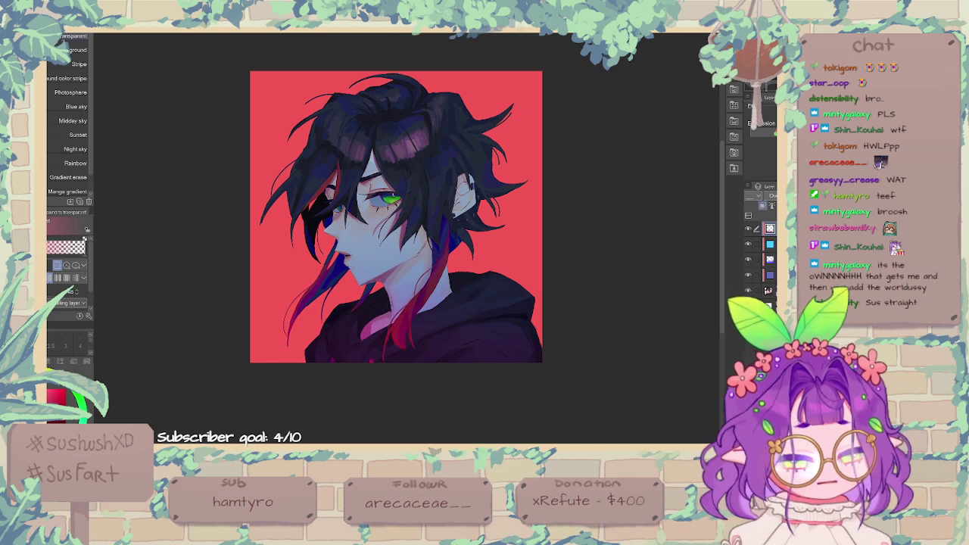
pyautogui.hotkey('ctrl', 'z')
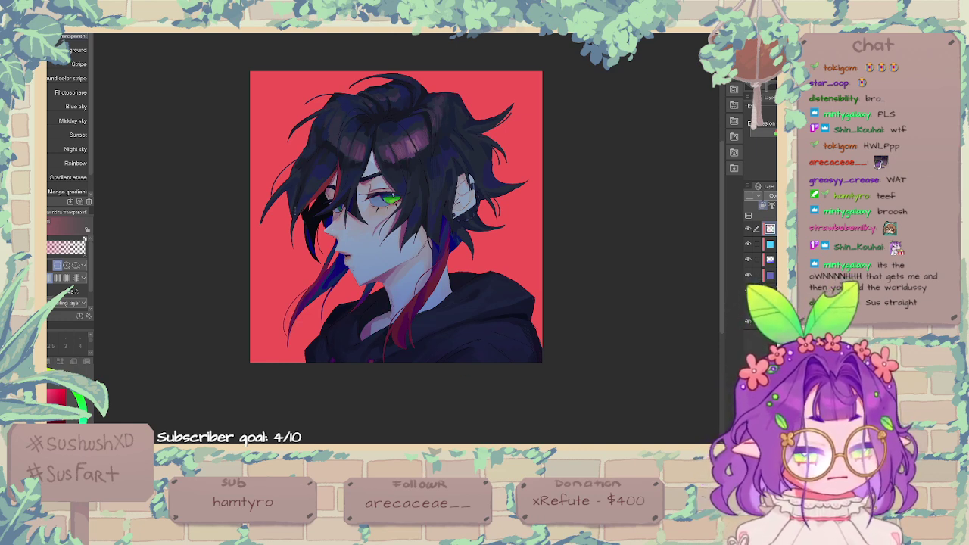
pyautogui.hotkey('alt', 'BackSpace')
pyautogui.hotkey('ctrl', 'z')
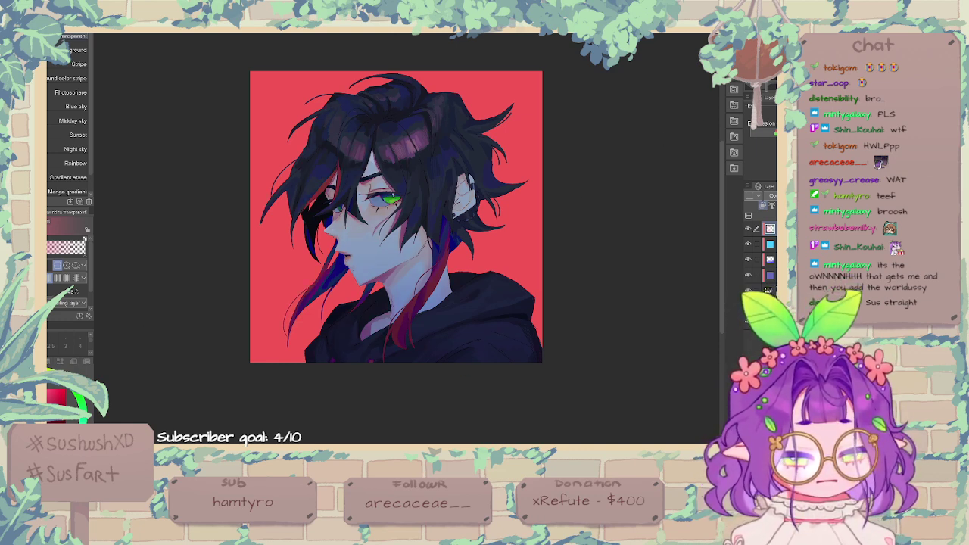
# Step: Apply a blue gradient on the new Overlay layer from beyond the hair at the upper right toward the face, and compare it hidden and shown
pyautogui.press('x')
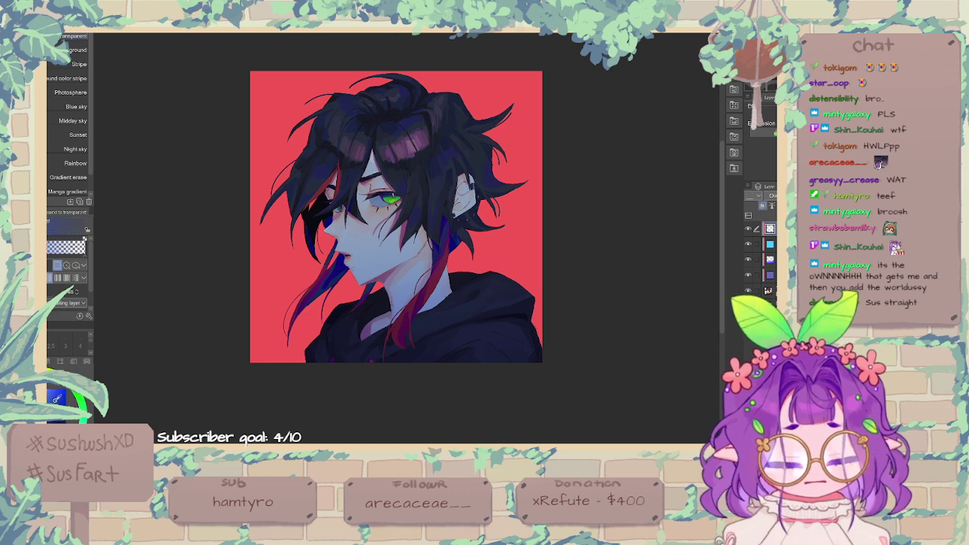
pyautogui.moveTo(583, 152); pyautogui.dragTo(175, 379)
pyautogui.hotkey('ctrl', 'z')
pyautogui.moveTo(583, 153); pyautogui.dragTo(401, 240)
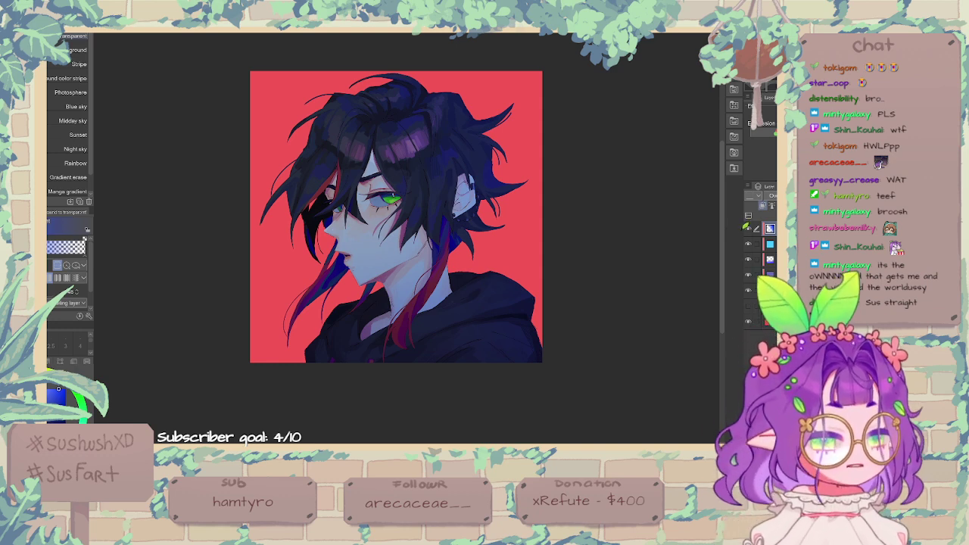
pyautogui.moveTo(743, 227); pyautogui.dragTo(748, 227)
pyautogui.click(753, 228)
pyautogui.click(754, 227)
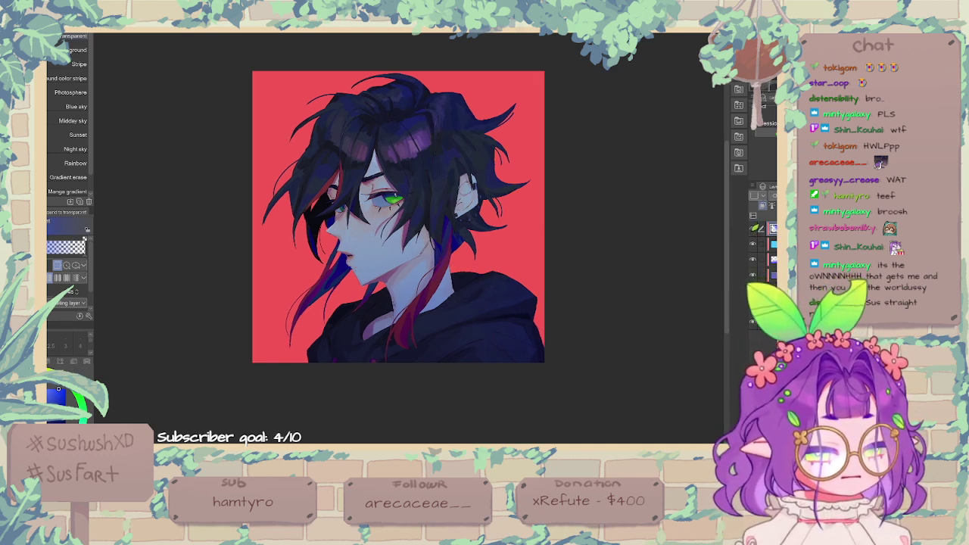
# Step: Create an Add-mode layer with a cyan gradient from the canvas's lower-right corner toward the upper left, and unclip it to include the background
pyautogui.hotkey('ctrl', 'shift', 'n')
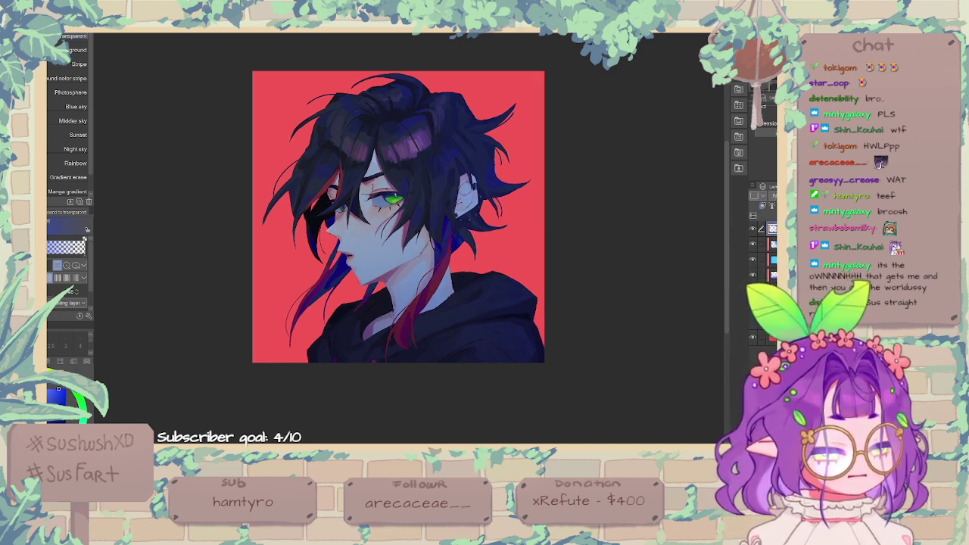
pyautogui.click(763, 205)
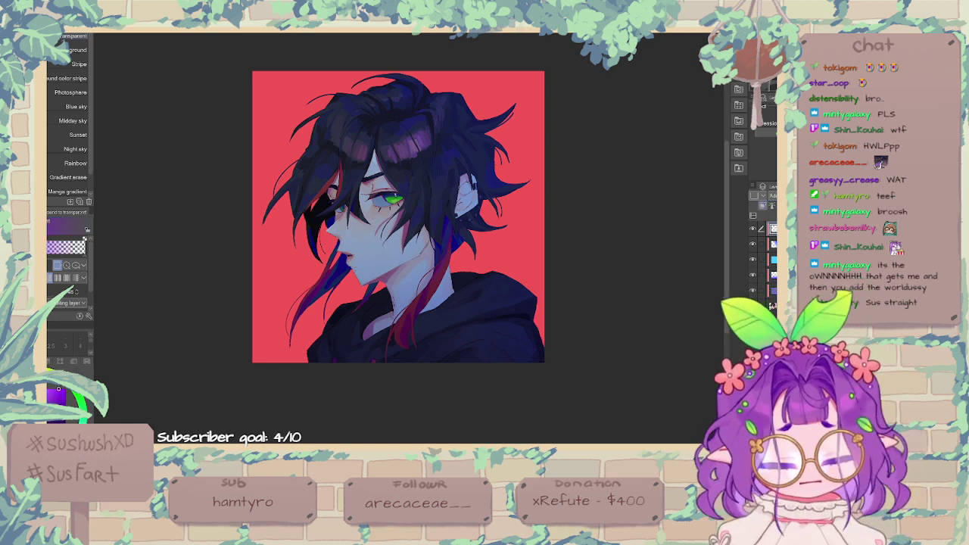
pyautogui.moveTo(62, 452); pyautogui.dragTo(72, 446)
pyautogui.moveTo(577, 322); pyautogui.dragTo(403, 302)
pyautogui.hotkey('ctrl', 'z')
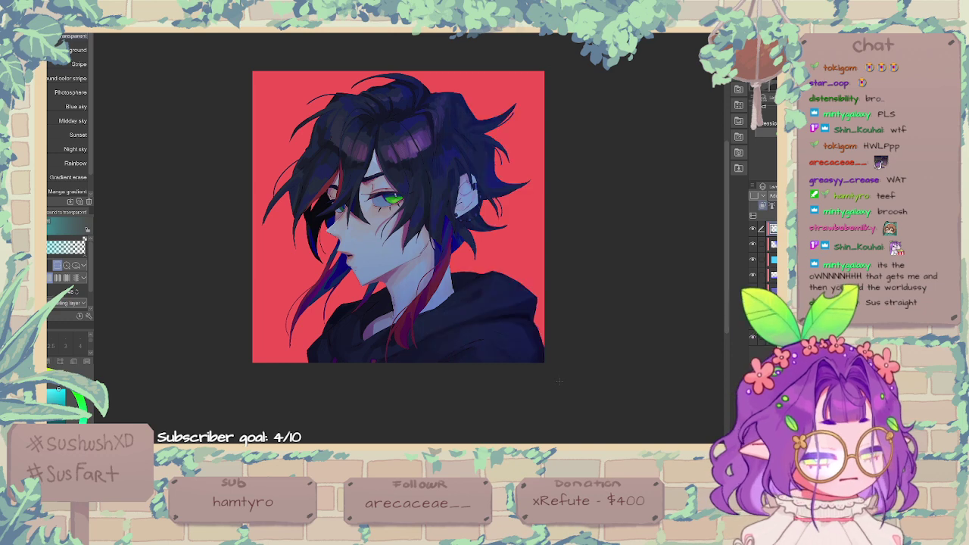
pyautogui.moveTo(559, 382); pyautogui.dragTo(266, 56)
pyautogui.click(763, 206)
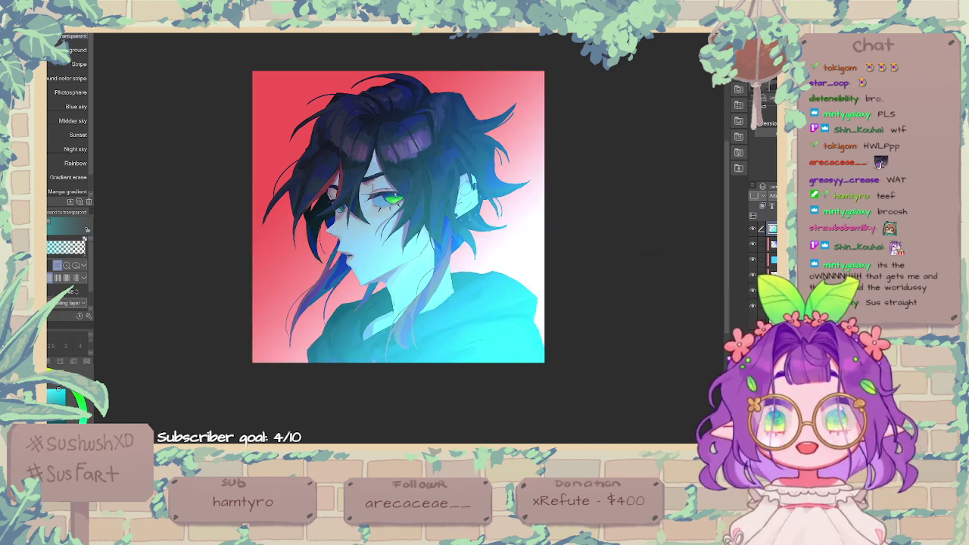
# Step: Undo the last three strong cyan gradient applications over the portrait
pyautogui.hotkey('ctrl', 'z')
pyautogui.hotkey('ctrl', 'z')
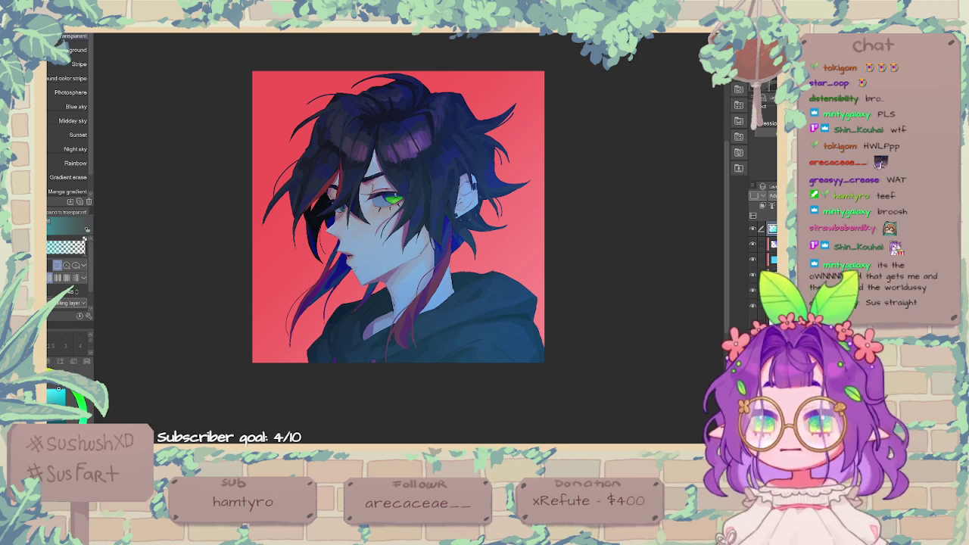
pyautogui.hotkey('ctrl', 'z')
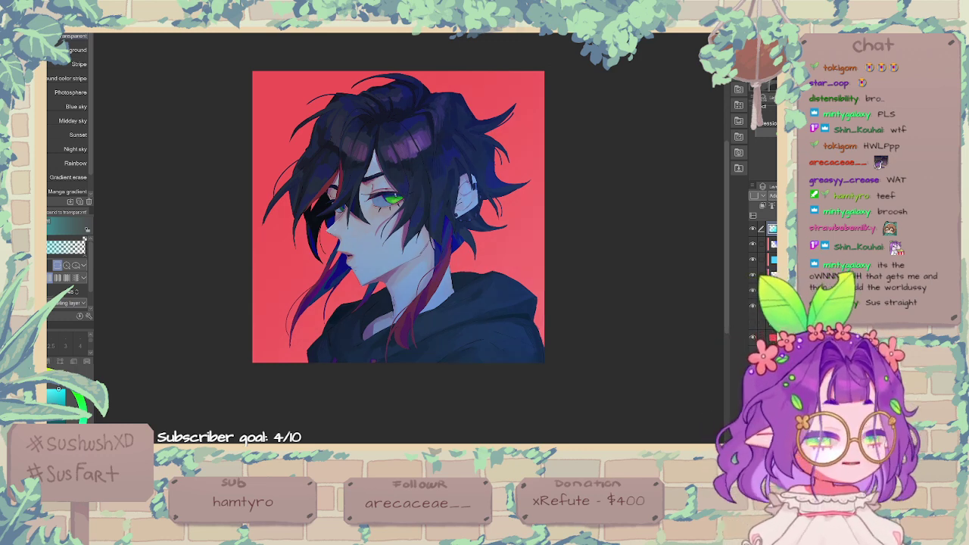
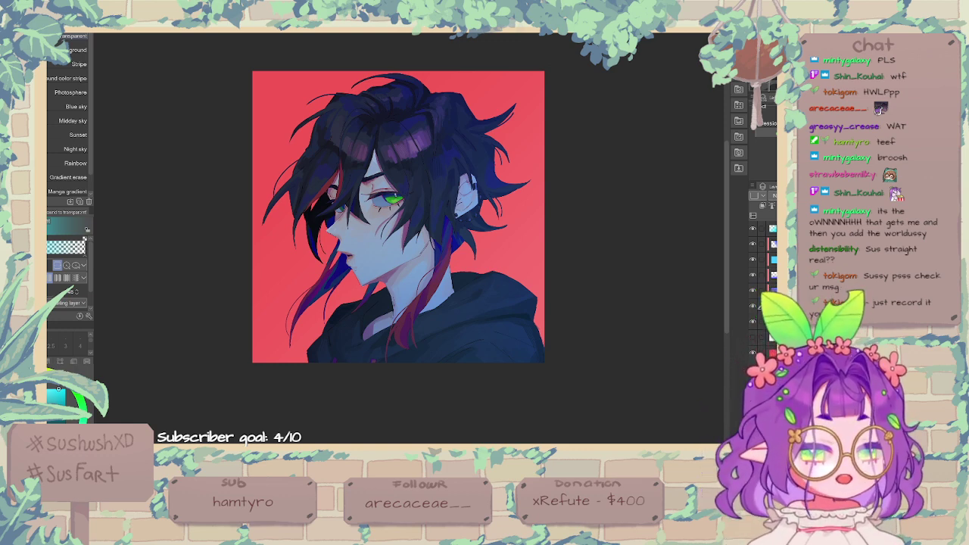
# Step: Add a new layer on top of the stack and choose the Glitter decoration brush
pyautogui.click(772, 229)
pyautogui.hotkey('ctrl', 'shift', 'n')
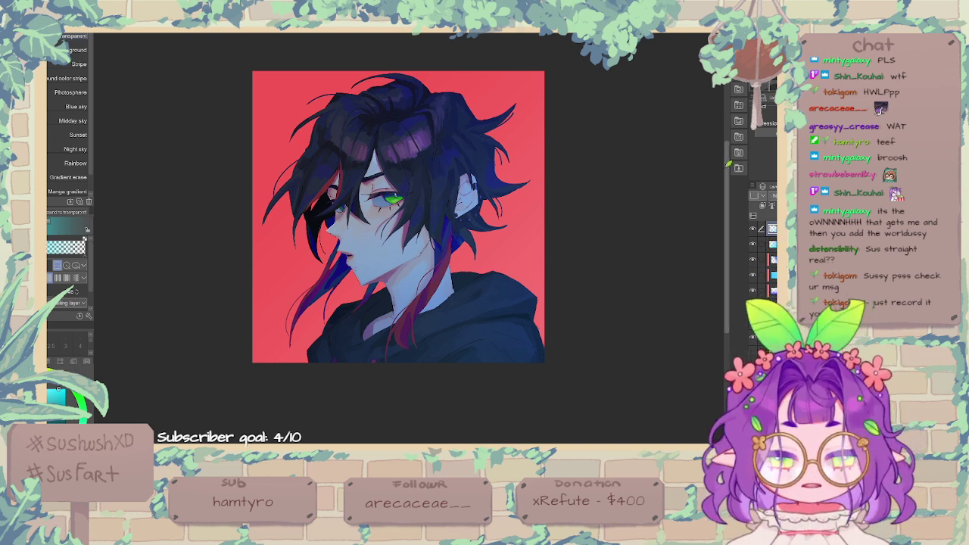
pyautogui.press('b')
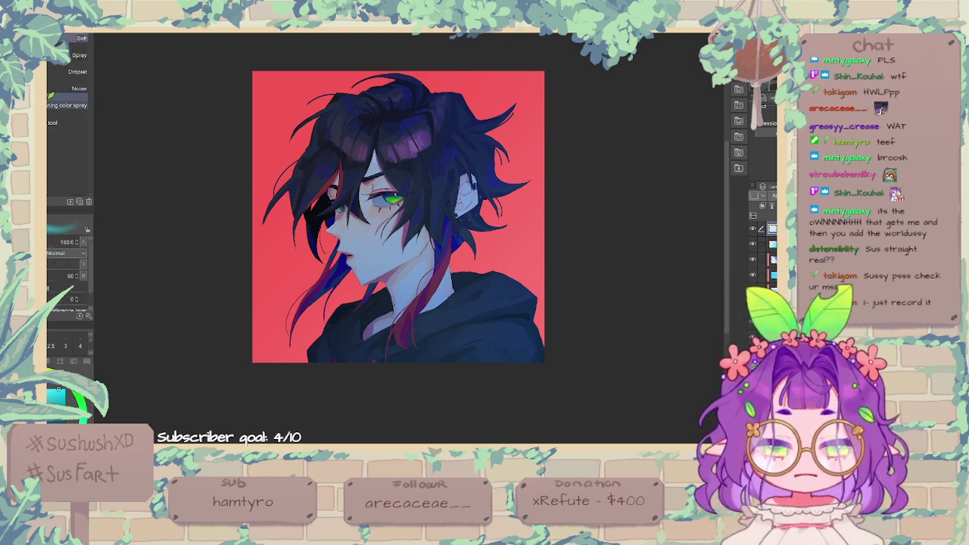
pyautogui.press('b')
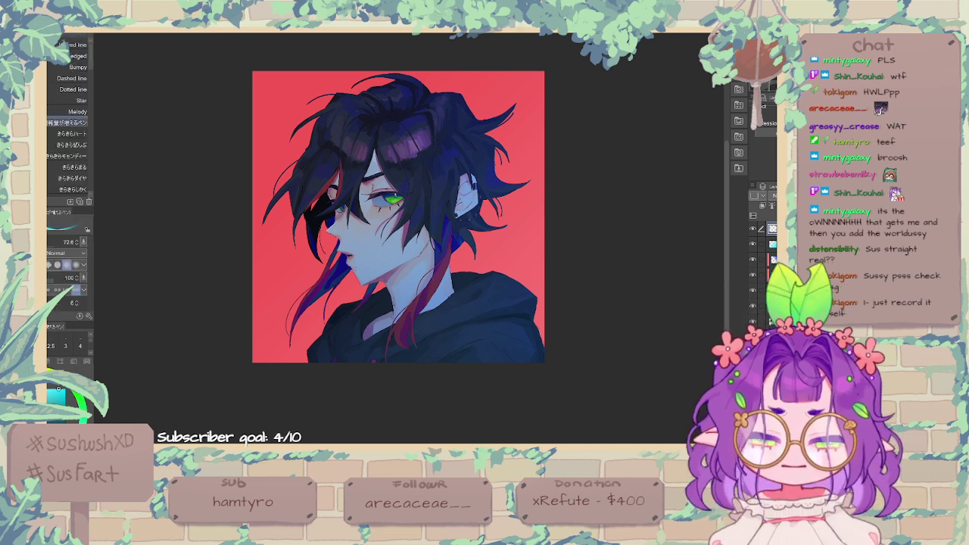
pyautogui.press('b')
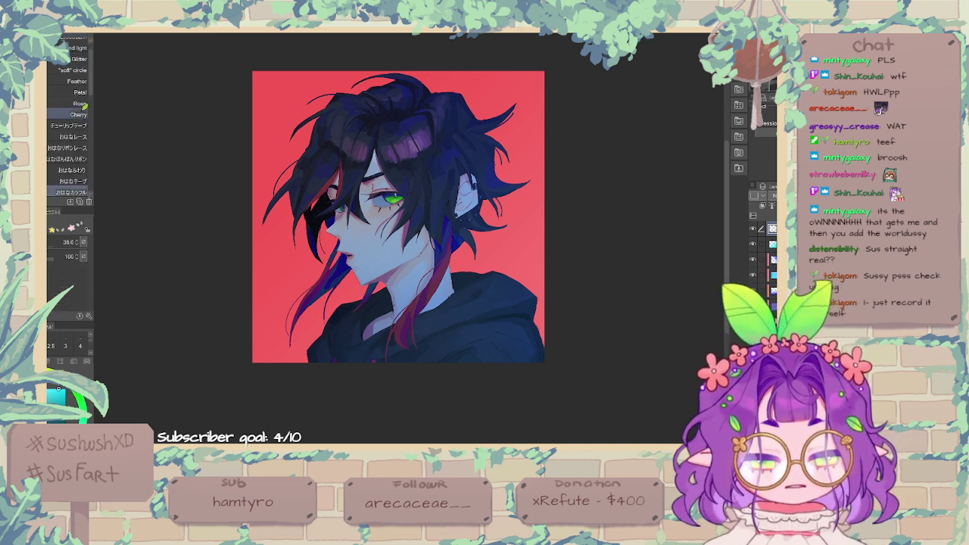
pyautogui.click(87, 58)
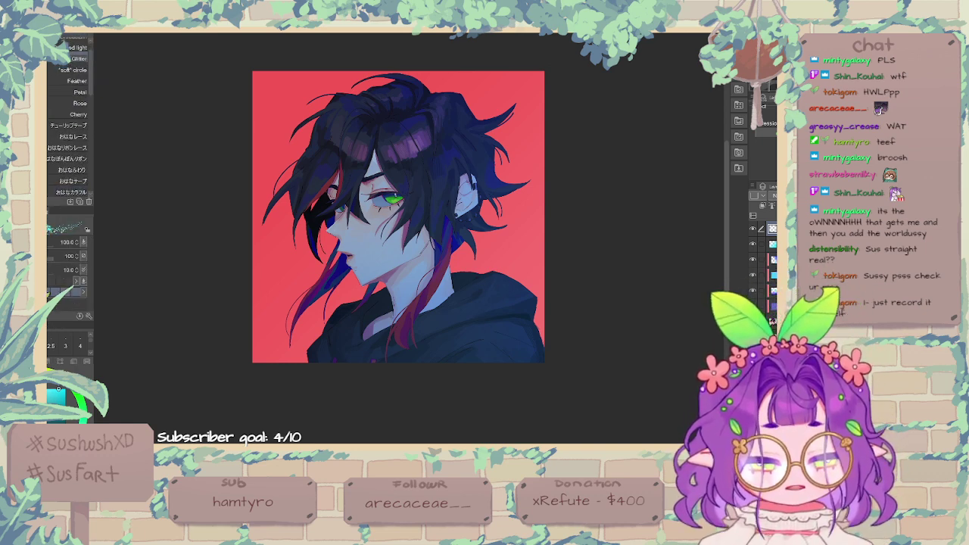
# Step: Try Glitter strokes across the portrait, enlarging the brush to 372.7 and switching its colour to red, and undo each one
pyautogui.moveTo(326, 112)
pyautogui.mouseDown()
pyautogui.moveTo(326, 142)
pyautogui.moveTo(377, 273)
pyautogui.moveTo(399, 280)
pyautogui.mouseUp()
pyautogui.hotkey('ctrl', 'z')
pyautogui.moveTo(50, 242); pyautogui.dragTo(58, 241)
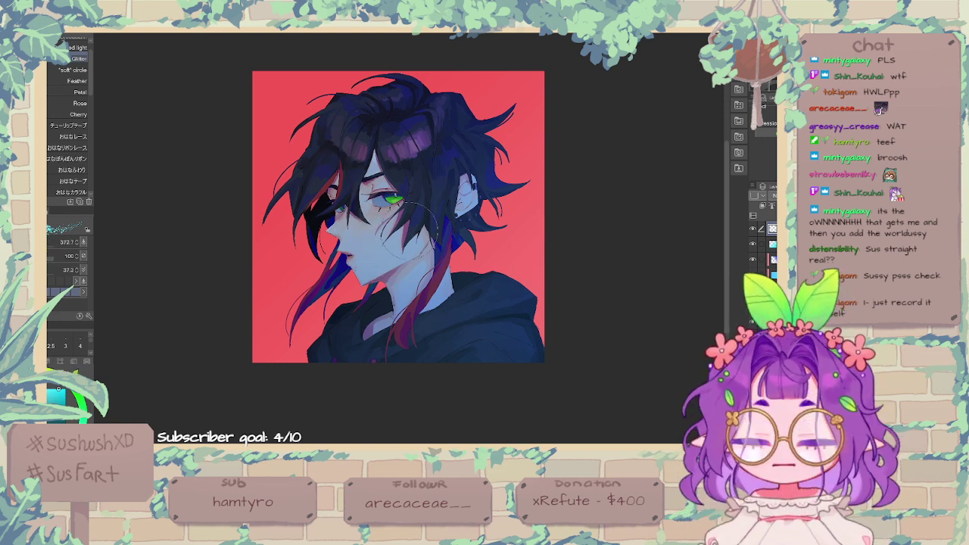
pyautogui.click(16, 386)
pyautogui.moveTo(275, 121)
pyautogui.mouseDown()
pyautogui.moveTo(312, 204)
pyautogui.moveTo(327, 265)
pyautogui.moveTo(320, 296)
pyautogui.moveTo(335, 299)
pyautogui.moveTo(427, 203)
pyautogui.mouseUp()
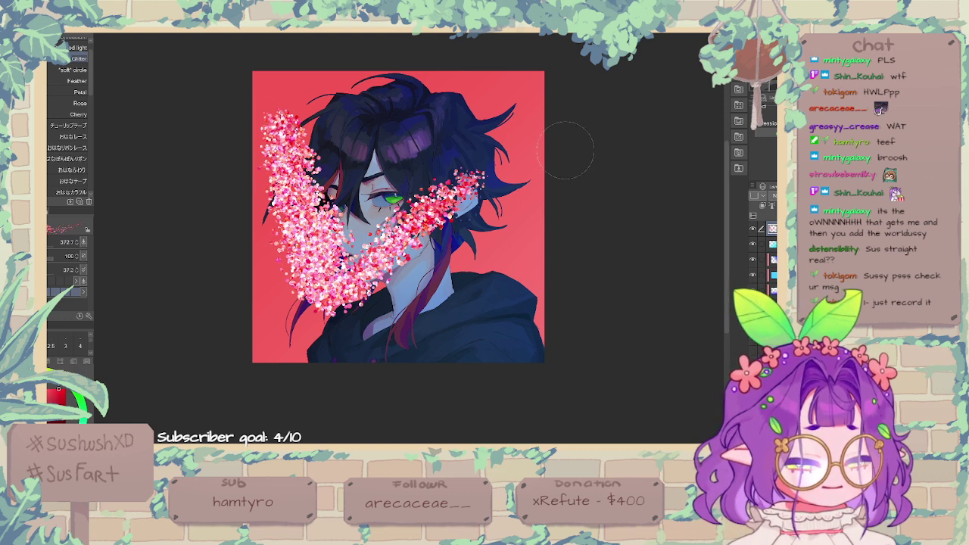
pyautogui.hotkey('ctrl', 'z')
pyautogui.moveTo(265, 85)
pyautogui.mouseDown()
pyautogui.moveTo(297, 115)
pyautogui.moveTo(334, 183)
pyautogui.moveTo(371, 284)
pyautogui.moveTo(439, 362)
pyautogui.mouseUp()
pyautogui.hotkey('ctrl', 'z')
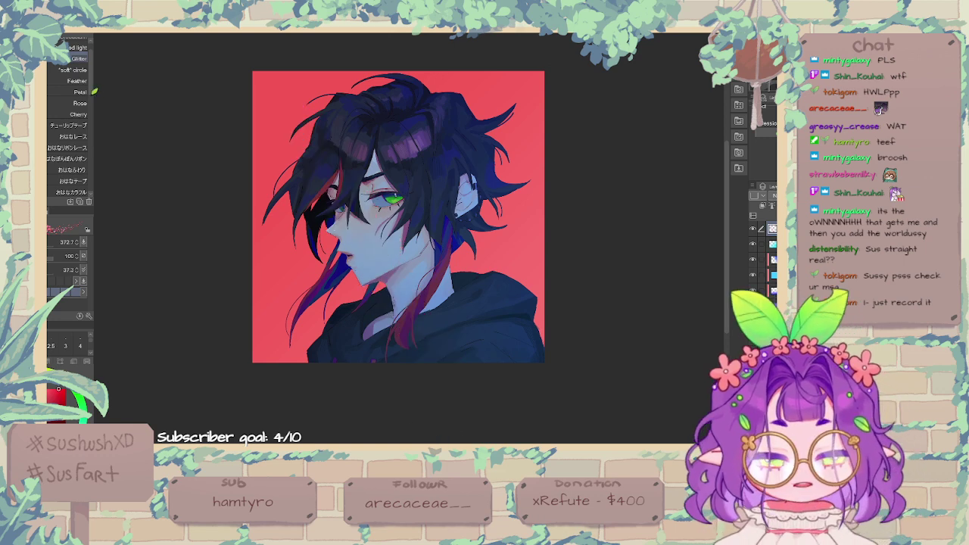
# Step: Add a Glow Dodge layer and scatter sparkles over the background and hoodie with the プリズムペン1 brush at size 692.2
pyautogui.scroll(-10, 83, 144)
pyautogui.moveTo(97, 157); pyautogui.dragTo(99, 183)
pyautogui.click(82, 135)
pyautogui.click(51, 242)
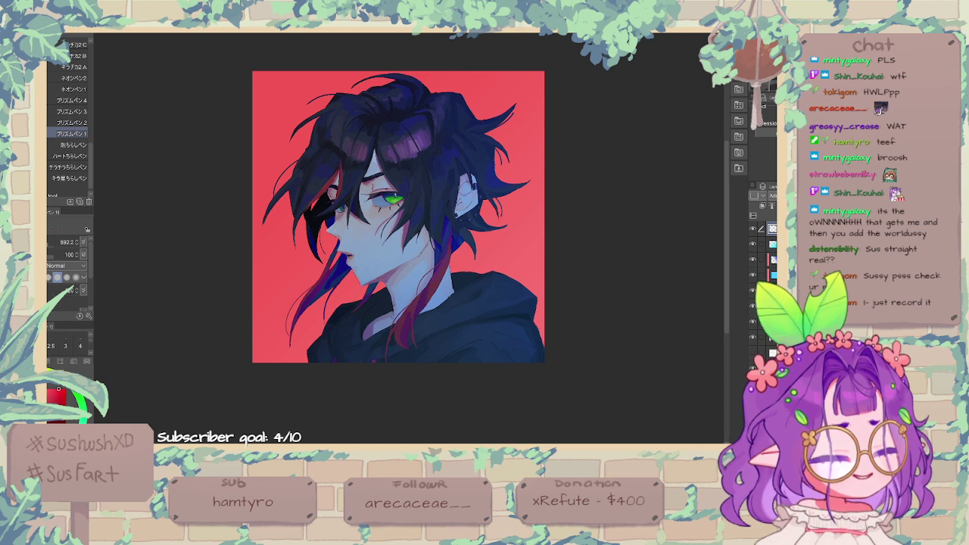
pyautogui.click(761, 259)
pyautogui.moveTo(269, 245)
pyautogui.mouseDown()
pyautogui.moveTo(401, 265)
pyautogui.moveTo(465, 298)
pyautogui.moveTo(504, 189)
pyautogui.moveTo(326, 144)
pyautogui.mouseUp()
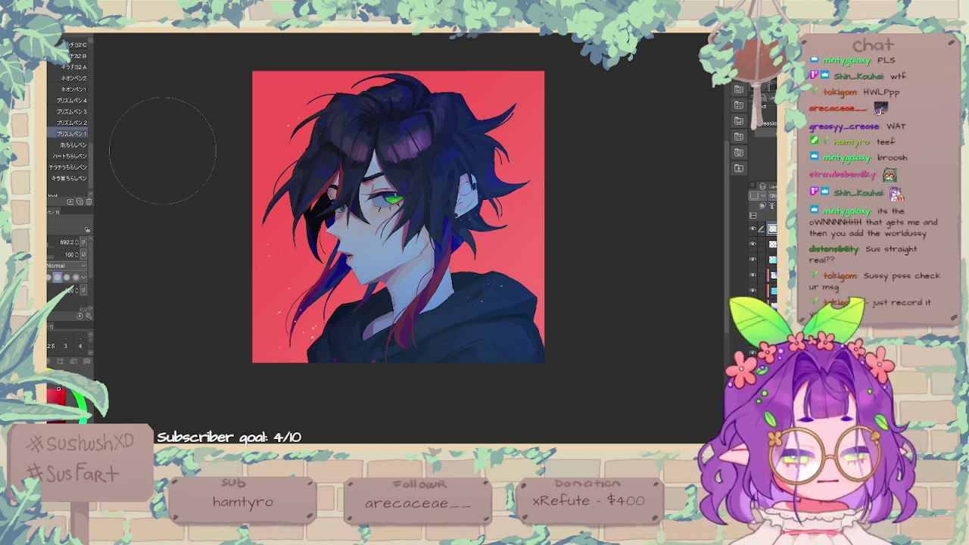
# Step: Scatter more sparkles along the background left of the figure with プリズムペン2, and enlarge that brush to 341.2
pyautogui.click(72, 122)
pyautogui.moveTo(286, 206); pyautogui.dragTo(292, 274)
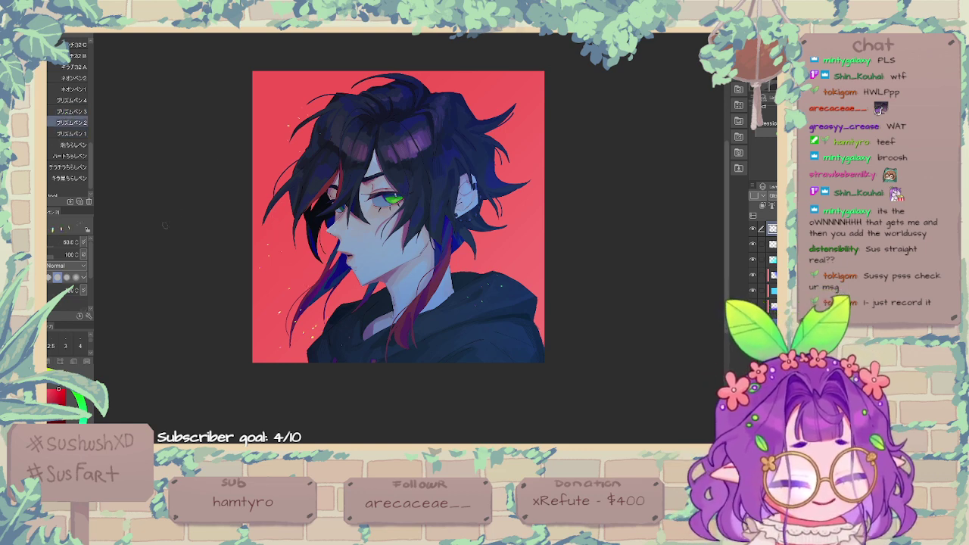
pyautogui.moveTo(90, 260)
pyautogui.mouseDown()
pyautogui.moveTo(91, 276)
pyautogui.moveTo(92, 240)
pyautogui.mouseUp()
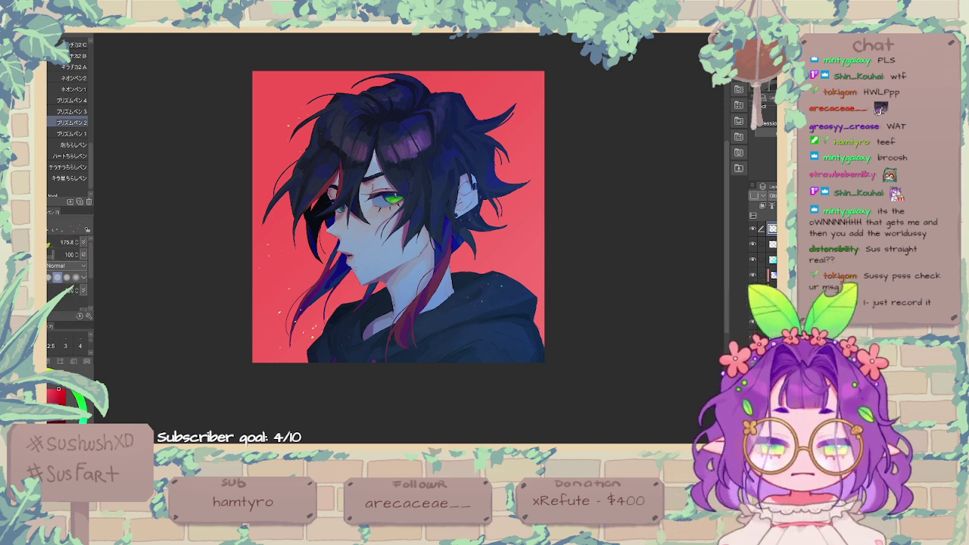
pyautogui.click(49, 242)
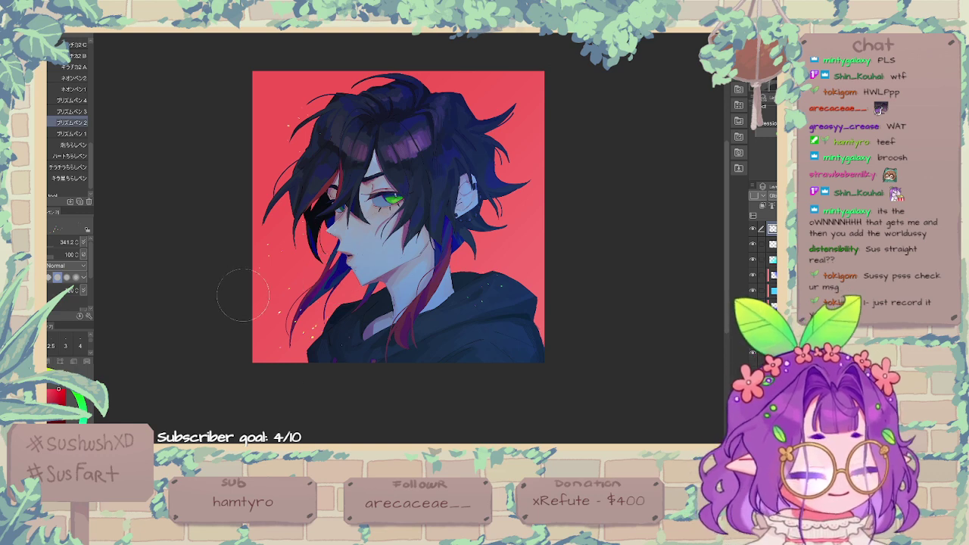
pyautogui.click(72, 100)
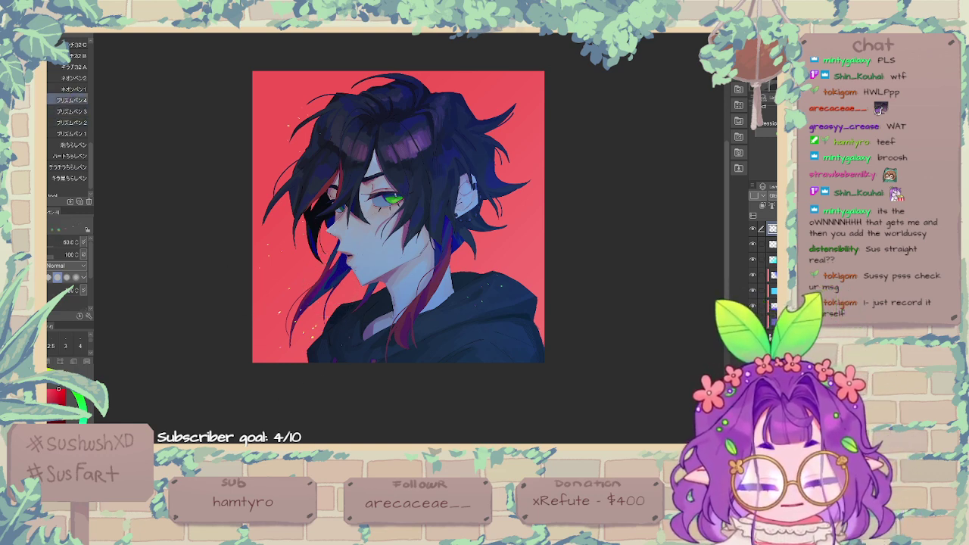
pyautogui.moveTo(90, 262)
pyautogui.mouseDown()
pyautogui.moveTo(90, 278)
pyautogui.moveTo(46, 282)
pyautogui.mouseUp()
pyautogui.click(51, 283)
# Step: Adjust the particle size of プリズムペン3 and try a sparkle stroke beside the hair at brush size 229.0
pyautogui.click(72, 112)
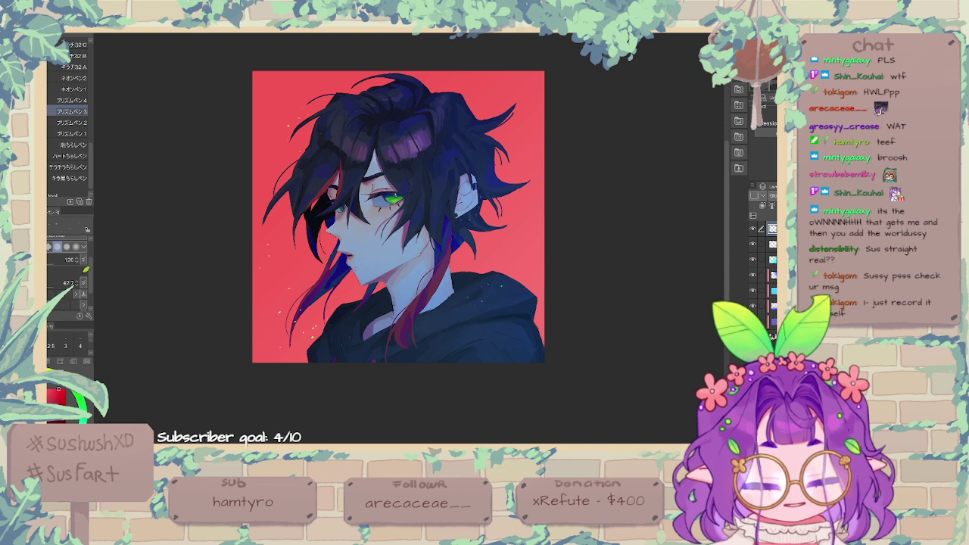
pyautogui.click(53, 265)
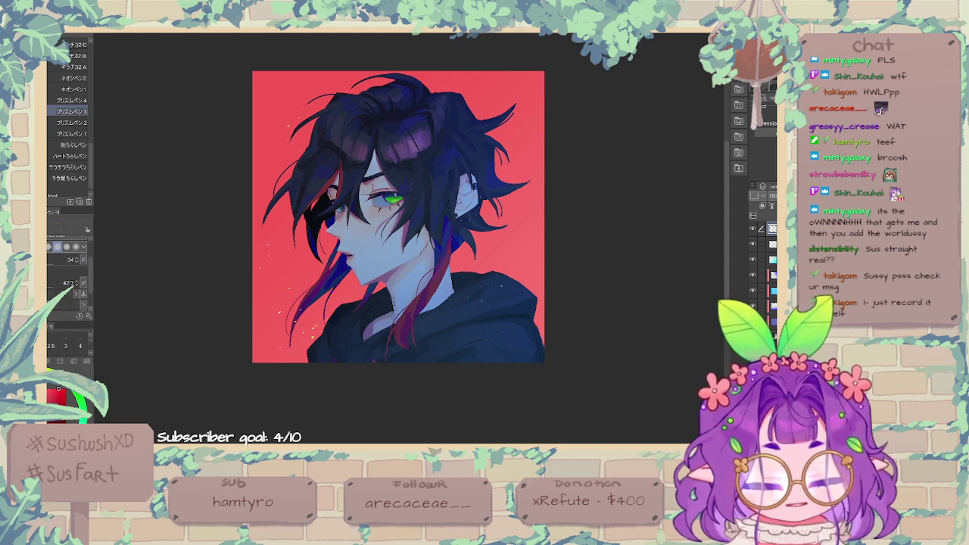
pyautogui.moveTo(44, 260); pyautogui.dragTo(51, 259)
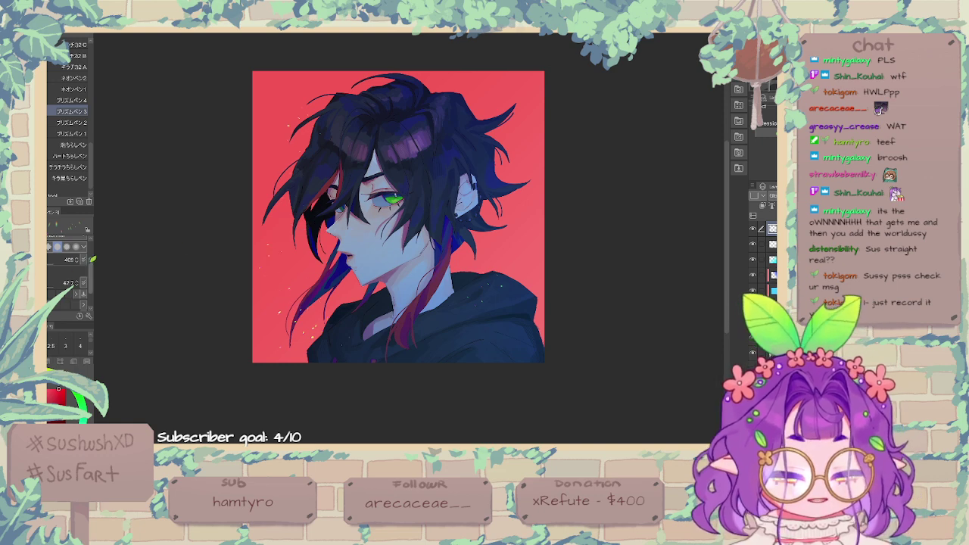
pyautogui.moveTo(90, 259); pyautogui.dragTo(90, 239)
pyautogui.moveTo(300, 147); pyautogui.dragTo(274, 233)
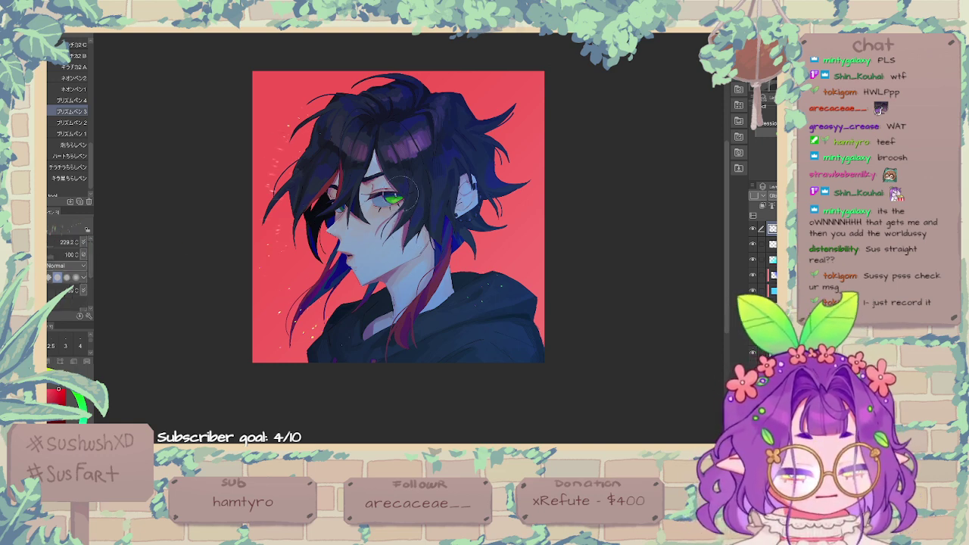
# Step: Enlarge プリズムペン3 to 580.0 and scatter fine particles over the lower right of the hoodie
pyautogui.click(53, 242)
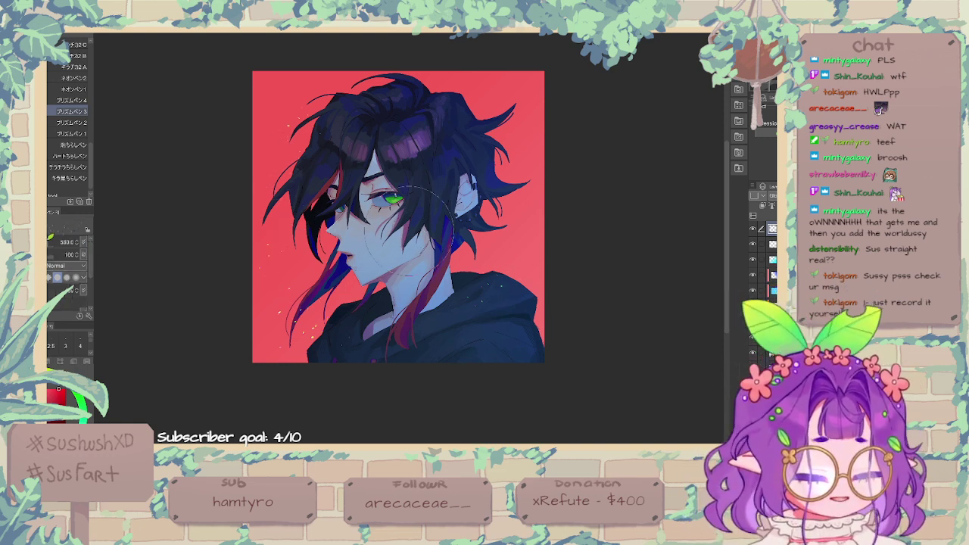
pyautogui.moveTo(529, 305); pyautogui.dragTo(443, 392)
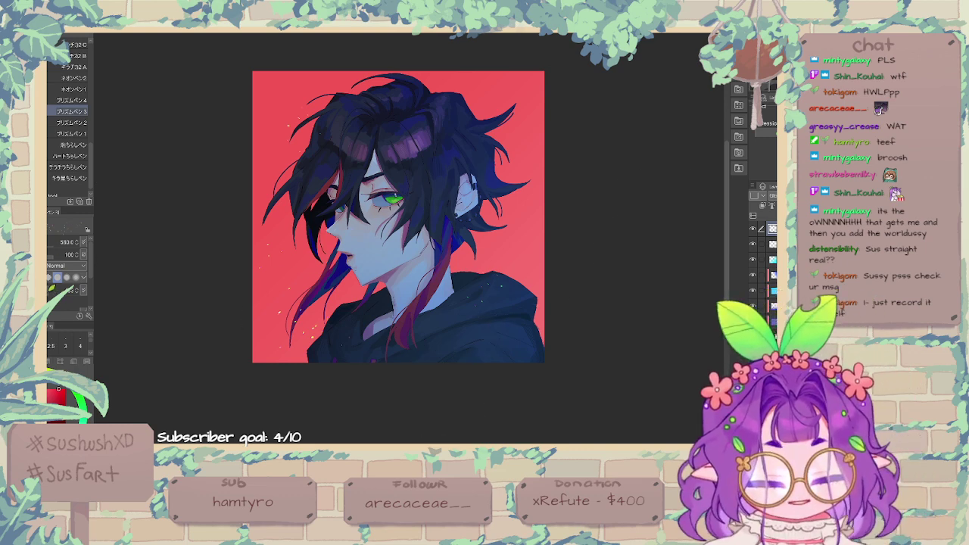
pyautogui.moveTo(522, 307); pyautogui.dragTo(487, 385)
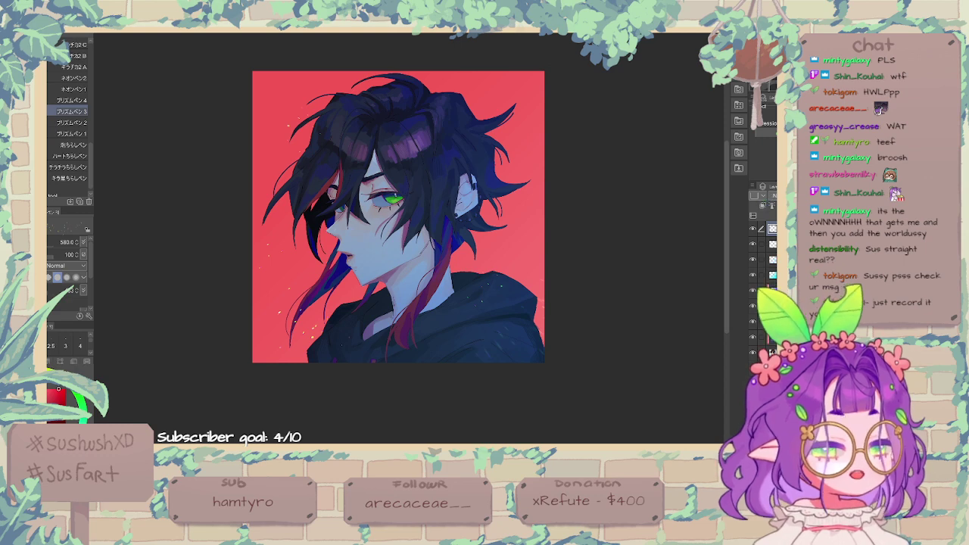
# Step: Try glowing red ネオンペン1 strokes at size 200.0 across the fringe, and undo them
pyautogui.hotkey('ctrl', '+')
pyautogui.moveTo(393, 220); pyautogui.dragTo(280, 244)
pyautogui.click(72, 89)
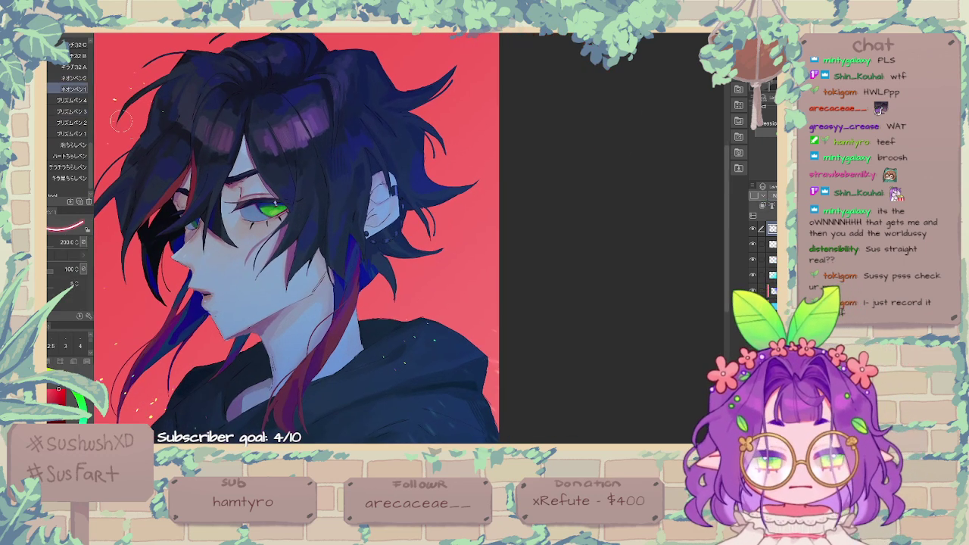
pyautogui.moveTo(145, 119); pyautogui.dragTo(204, 171)
pyautogui.hotkey('ctrl', 'z')
pyautogui.moveTo(148, 79)
pyautogui.mouseDown()
pyautogui.moveTo(199, 135)
pyautogui.moveTo(277, 94)
pyautogui.mouseUp()
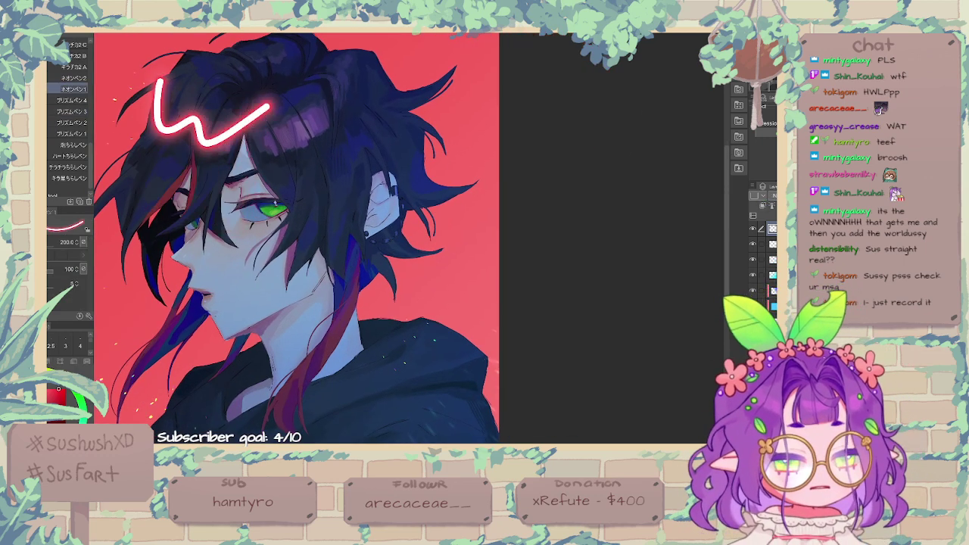
pyautogui.hotkey('ctrl', 'z')
# Step: Try short red neon marks near the ear and beside the green eye, and undo them
pyautogui.click(392, 168)
pyautogui.click(407, 191)
pyautogui.hotkey('ctrl', 'z')
pyautogui.hotkey('ctrl', 'z')
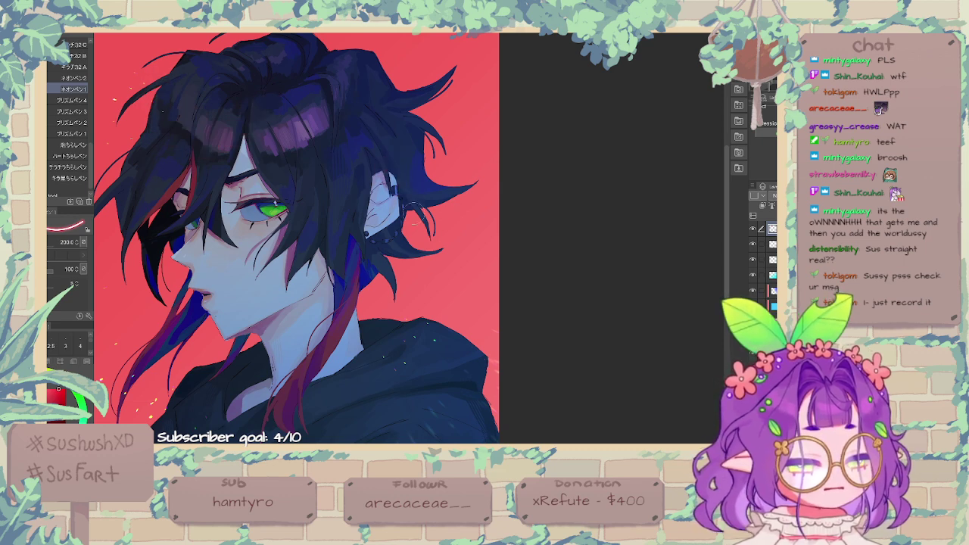
pyautogui.moveTo(274, 204)
pyautogui.mouseDown()
pyautogui.moveTo(433, 102)
pyautogui.moveTo(265, 215)
pyautogui.moveTo(287, 226)
pyautogui.moveTo(322, 223)
pyautogui.mouseUp()
pyautogui.hotkey('ctrl', 'z')
pyautogui.hotkey('ctrl', 'z')
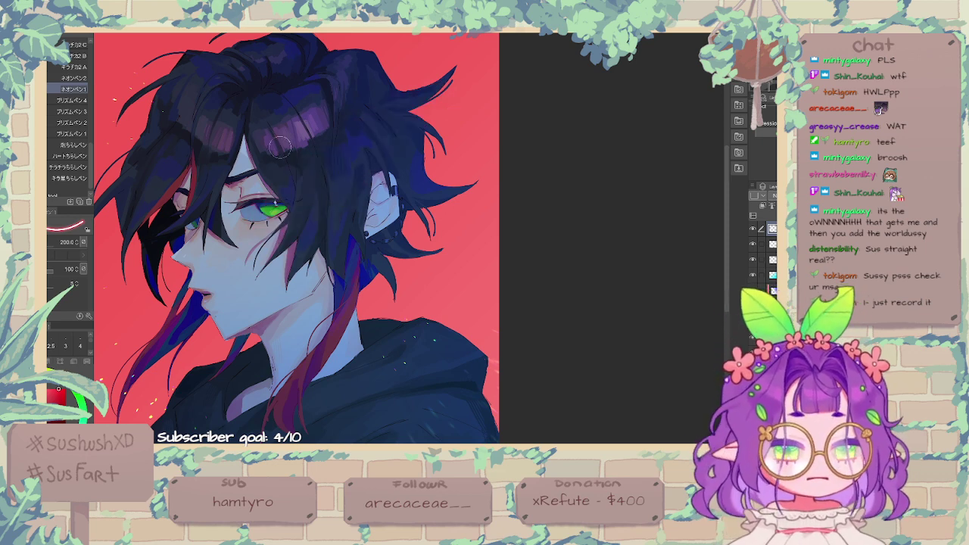
# Step: Try a long red neon streak from the green eye up past the back of the hair, and undo it
pyautogui.moveTo(278, 149)
pyautogui.mouseDown()
pyautogui.moveTo(367, 143)
pyautogui.moveTo(454, 42)
pyautogui.mouseUp()
pyautogui.hotkey('ctrl', 'z')
pyautogui.moveTo(280, 152); pyautogui.dragTo(454, 42)
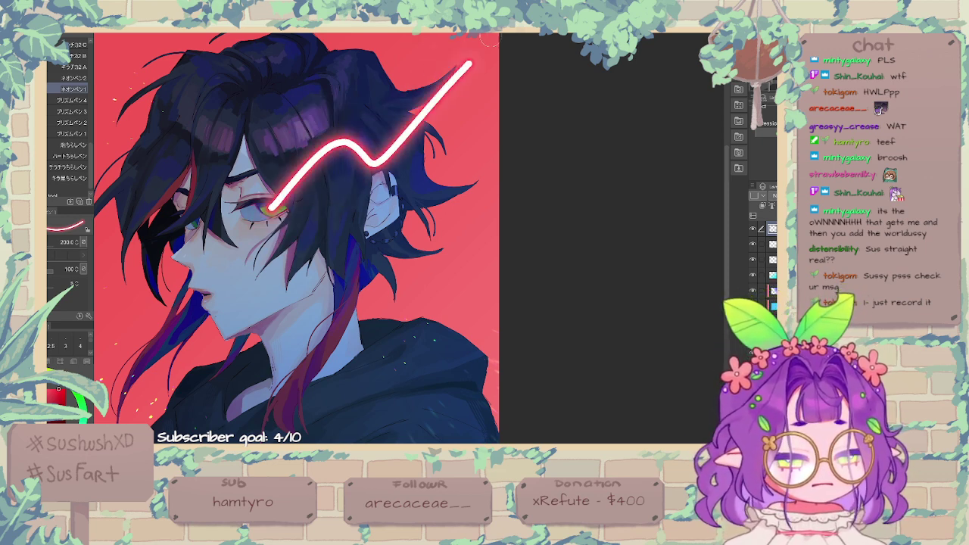
pyautogui.hotkey('ctrl', 'z')
# Step: Reduce ネオンペン1 to 7.3, try and undo a thin neon line behind the ear, and raise the size to 15.4
pyautogui.scroll(2, 75, 129)
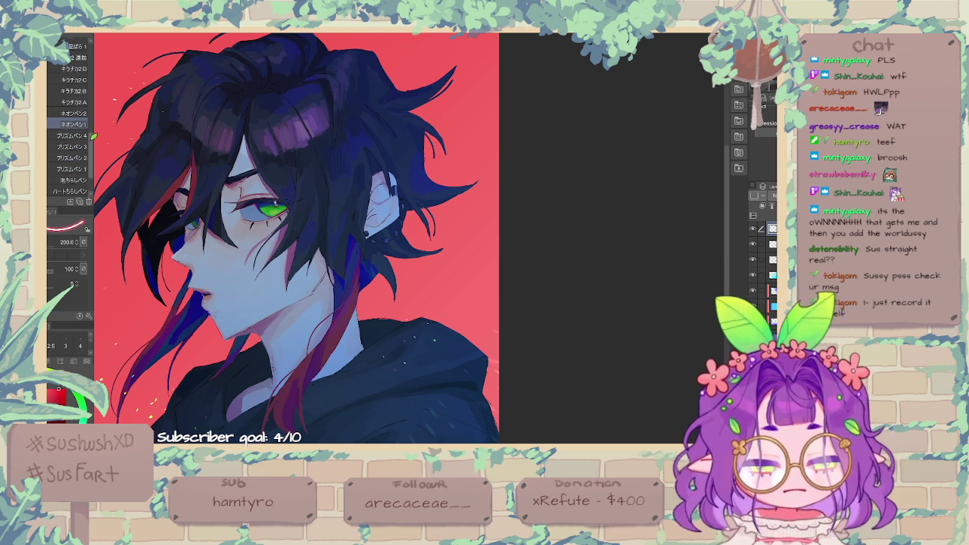
pyautogui.moveTo(302, 114)
pyautogui.mouseDown()
pyautogui.moveTo(321, 136)
pyautogui.moveTo(337, 111)
pyautogui.moveTo(361, 121)
pyautogui.moveTo(380, 101)
pyautogui.moveTo(411, 140)
pyautogui.moveTo(428, 97)
pyautogui.moveTo(448, 84)
pyautogui.mouseUp()
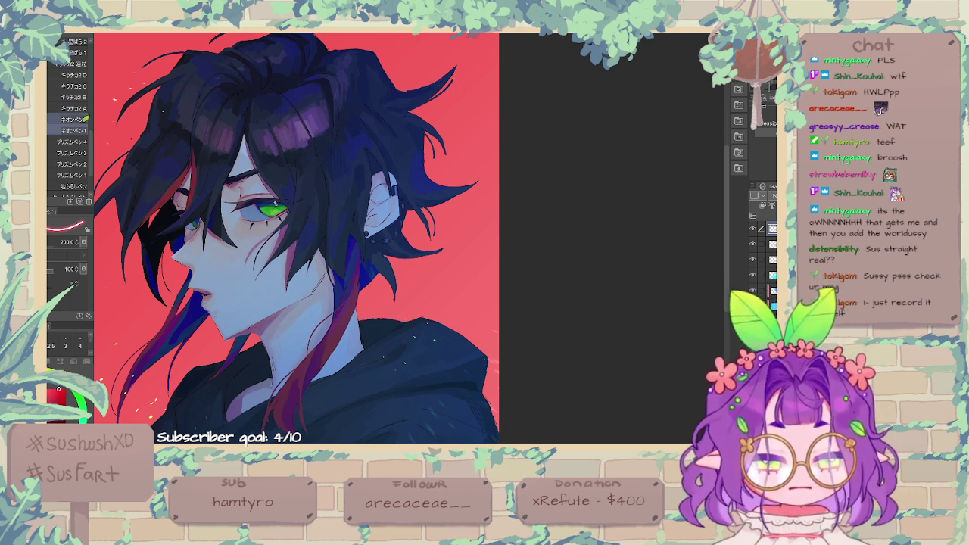
pyautogui.scroll(-3, 76, 152)
pyautogui.moveTo(47, 243); pyautogui.dragTo(27, 244)
pyautogui.moveTo(408, 173); pyautogui.dragTo(445, 153)
pyautogui.hotkey('ctrl', 'z')
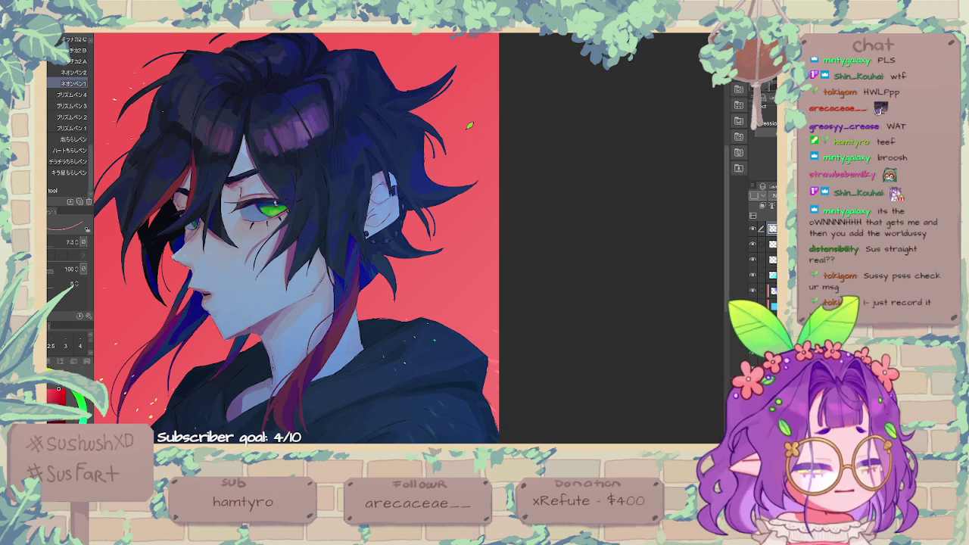
pyautogui.click(32, 243)
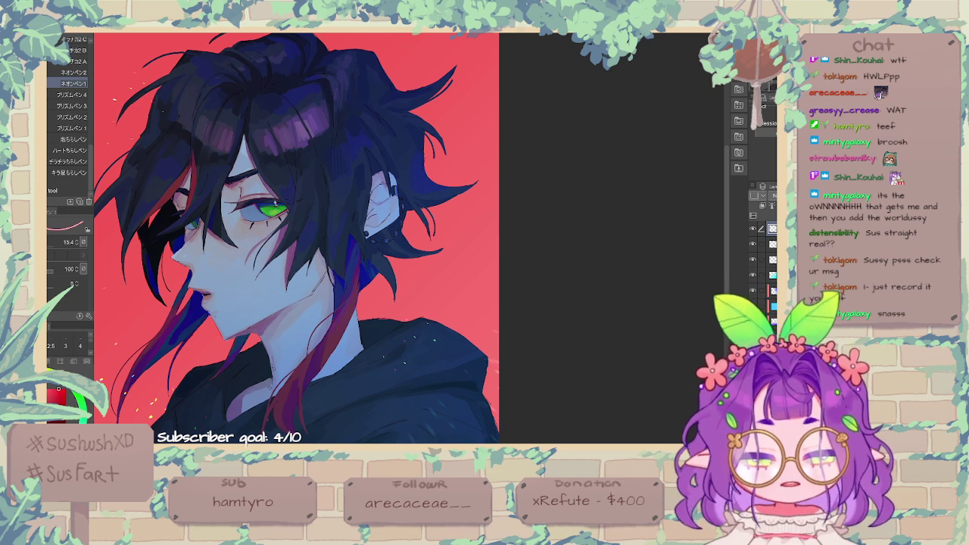
# Step: Try a light streak from the cheek past the ear into the red background with the にじみブラシ at size 10.4, and undo it
pyautogui.press('b')
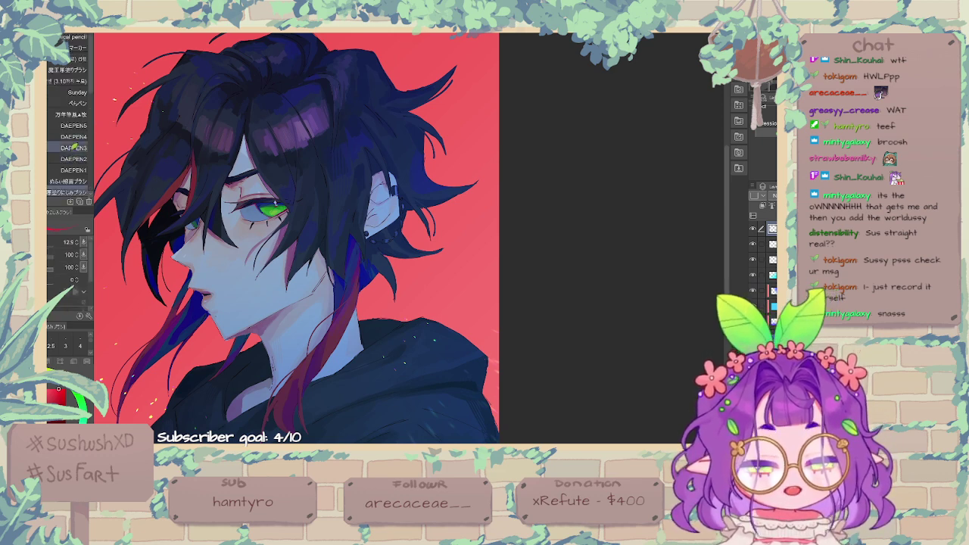
pyautogui.scroll(-3, 72, 136)
pyautogui.scroll(-2, 72, 113)
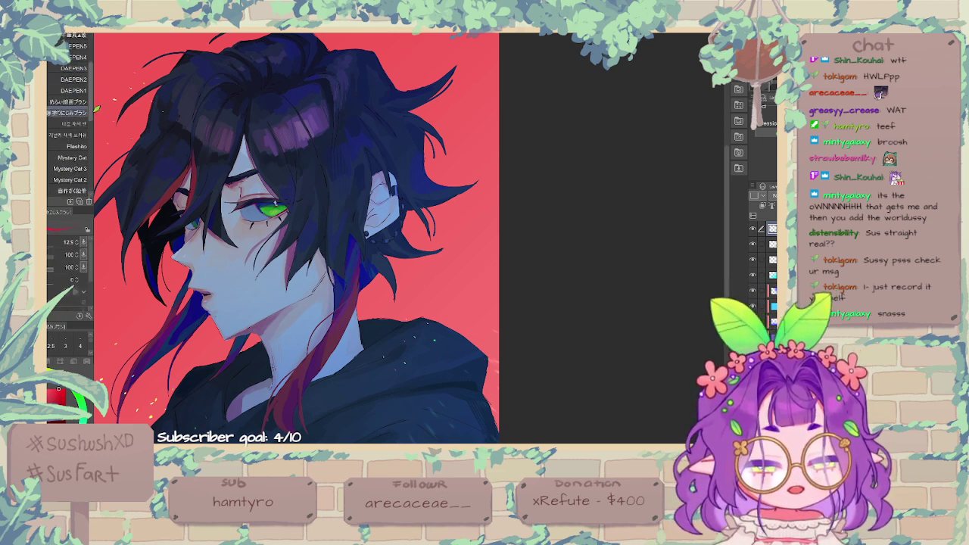
pyautogui.press('[')
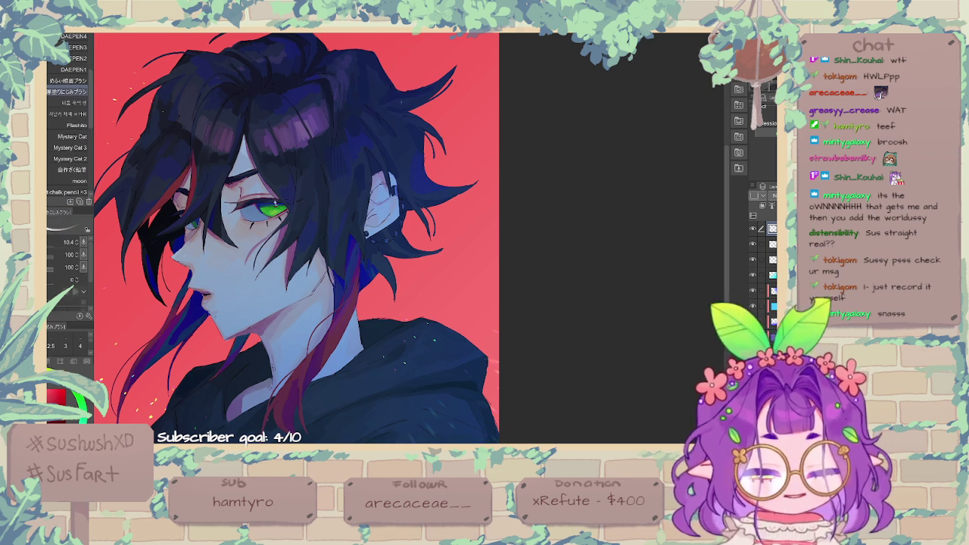
pyautogui.moveTo(302, 243); pyautogui.dragTo(496, 106)
pyautogui.hotkey('ctrl', 'z')
# Step: Try thin Mystery Cat 2 strokes at size 26.3 across the fringe and the back of the hair, and undo them
pyautogui.click(72, 170)
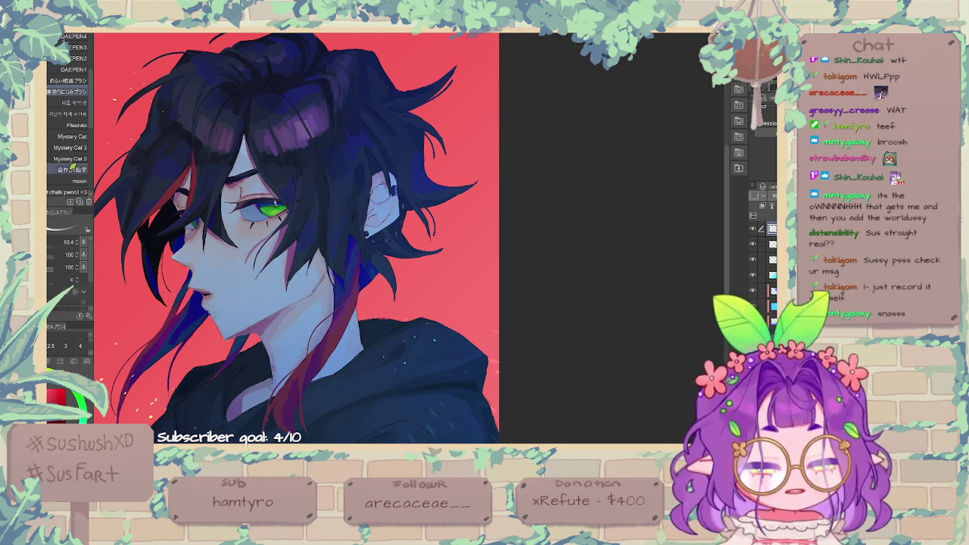
pyautogui.moveTo(258, 123); pyautogui.dragTo(265, 157)
pyautogui.moveTo(247, 202)
pyautogui.mouseDown()
pyautogui.moveTo(312, 225)
pyautogui.moveTo(390, 123)
pyautogui.mouseUp()
pyautogui.hotkey('ctrl', 'z')
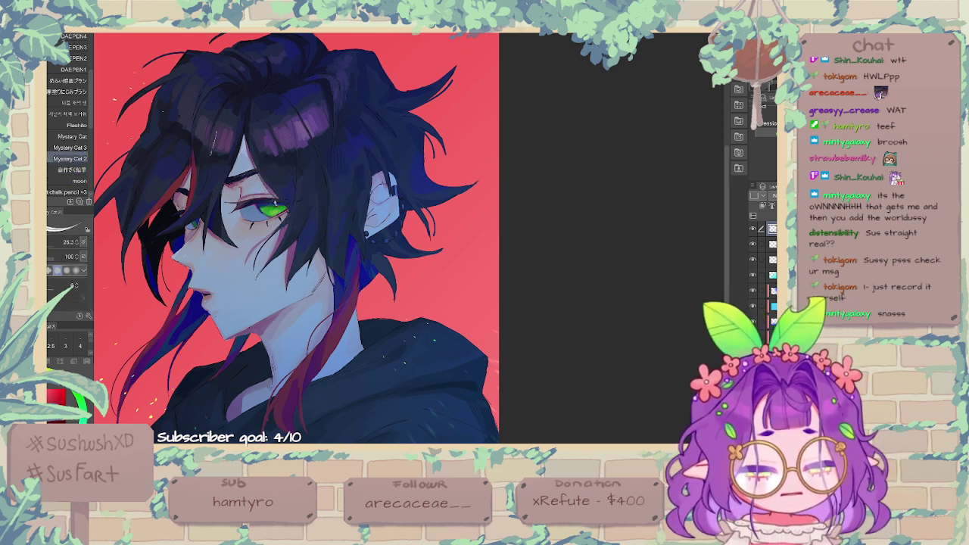
pyautogui.moveTo(195, 155)
pyautogui.mouseDown()
pyautogui.moveTo(266, 160)
pyautogui.moveTo(367, 105)
pyautogui.mouseUp()
pyautogui.hotkey('ctrl', 'z')
# Step: Try other brushes from the Mystery Cat group down to シャープ水彩のばし, and undo the test stroke
pyautogui.click(72, 136)
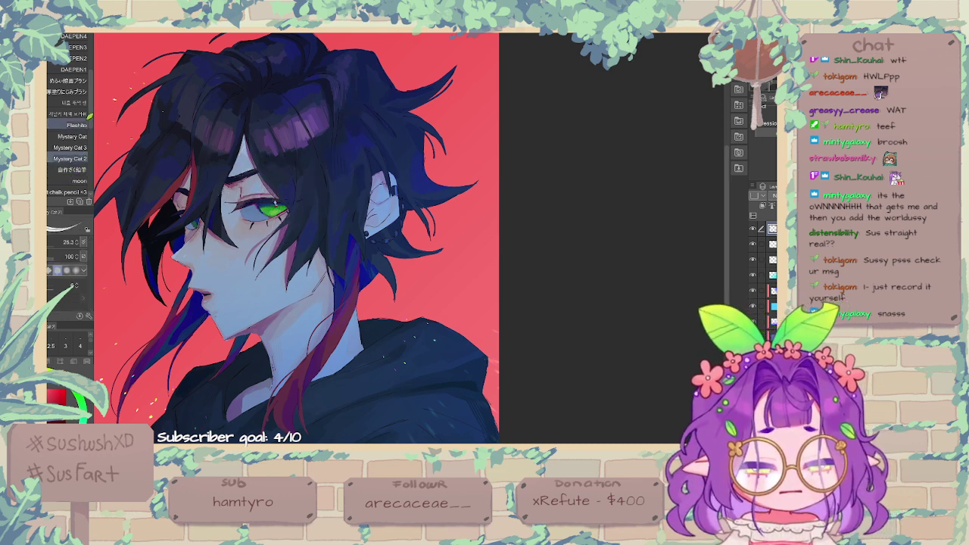
pyautogui.moveTo(91, 104)
pyautogui.mouseDown()
pyautogui.moveTo(98, 172)
pyautogui.moveTo(144, 224)
pyautogui.moveTo(161, 225)
pyautogui.moveTo(212, 34)
pyautogui.mouseUp()
pyautogui.click(68, 150)
pyautogui.hotkey('ctrl', 'z')
pyautogui.click(68, 172)
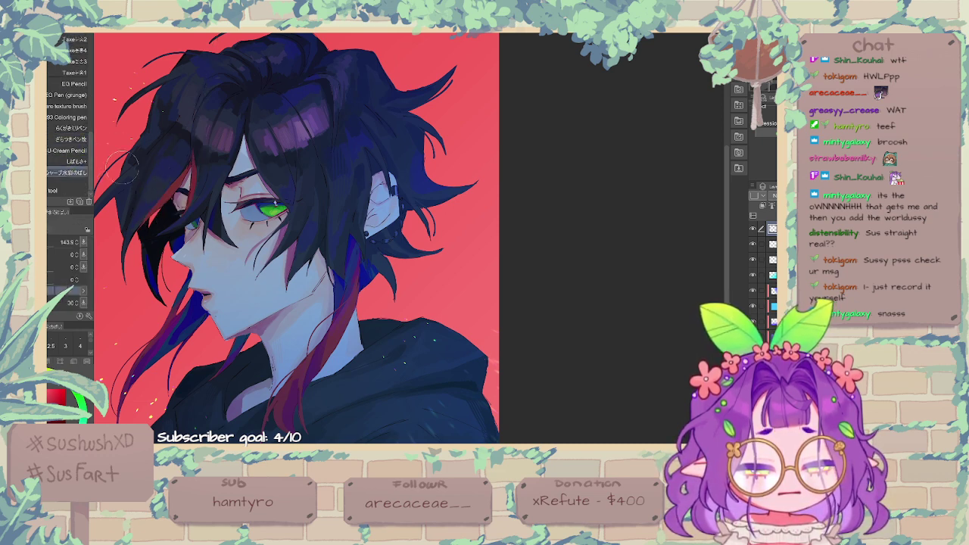
# Step: Select the しぼもさ+ brush, try broad strokes at size 82.9 over the hair and face, and undo them
pyautogui.click(68, 161)
pyautogui.moveTo(121, 156)
pyautogui.mouseDown()
pyautogui.moveTo(127, 189)
pyautogui.moveTo(165, 147)
pyautogui.moveTo(186, 65)
pyautogui.mouseUp()
pyautogui.hotkey('ctrl', 'z')
pyautogui.click(66, 242)
pyautogui.moveTo(140, 146)
pyautogui.mouseDown()
pyautogui.moveTo(153, 225)
pyautogui.moveTo(206, 125)
pyautogui.moveTo(212, 91)
pyautogui.mouseUp()
pyautogui.hotkey('ctrl', 'z')
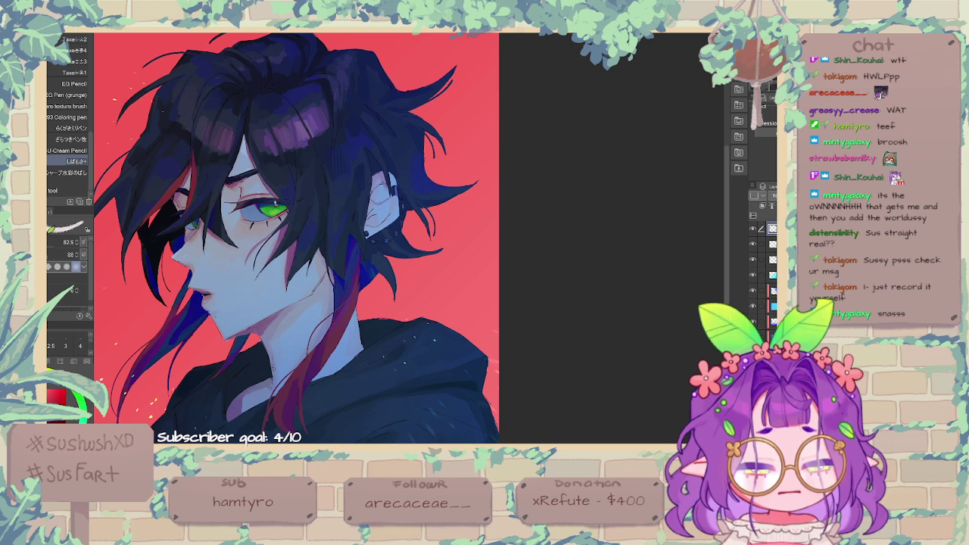
pyautogui.moveTo(190, 159)
pyautogui.mouseDown()
pyautogui.moveTo(154, 225)
pyautogui.moveTo(249, 325)
pyautogui.mouseUp()
pyautogui.hotkey('ctrl', 'z')
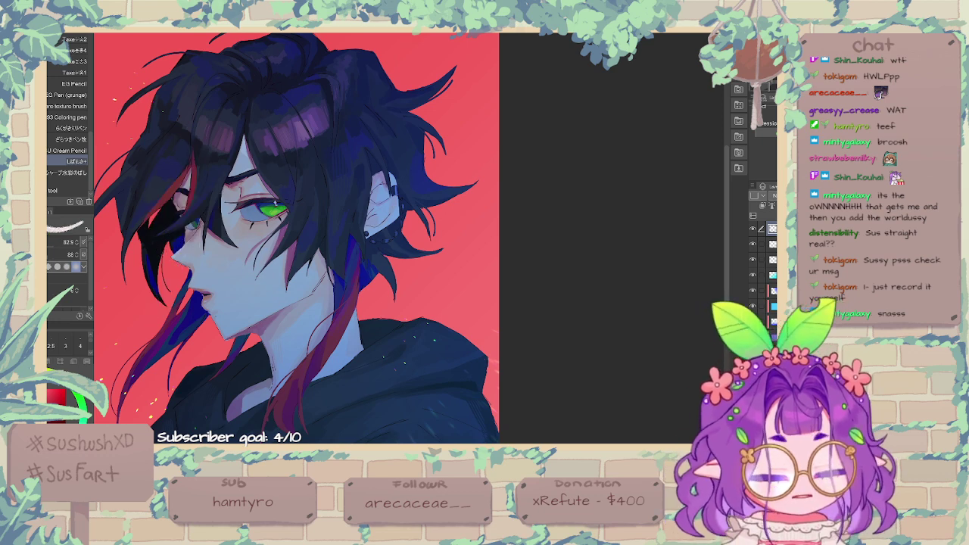
# Step: Reduce the しぼもさ+ brush to size 8.3, and try and undo a thin white line across the ear
pyautogui.moveTo(90, 180); pyautogui.dragTo(91, 173)
pyautogui.click(61, 242)
pyautogui.click(54, 243)
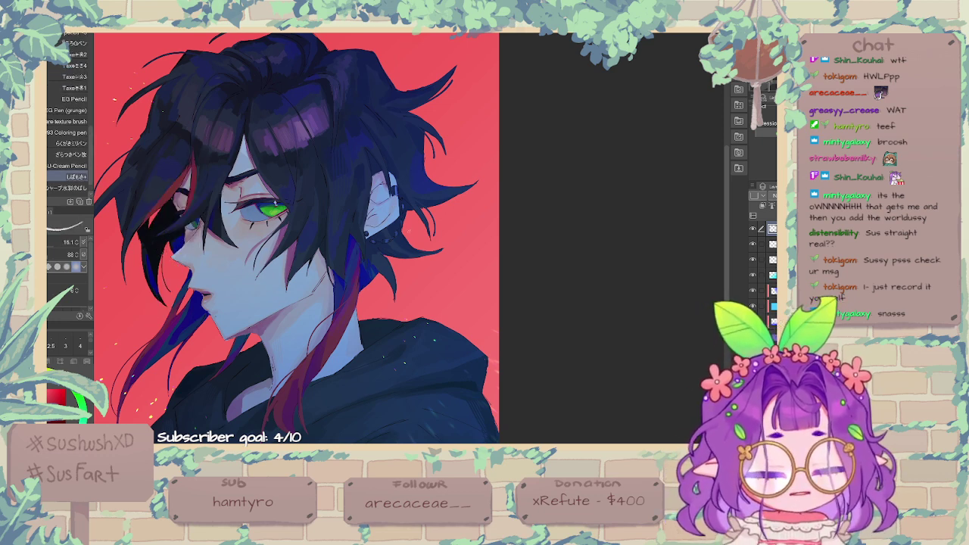
pyautogui.press('[')
pyautogui.press('[')
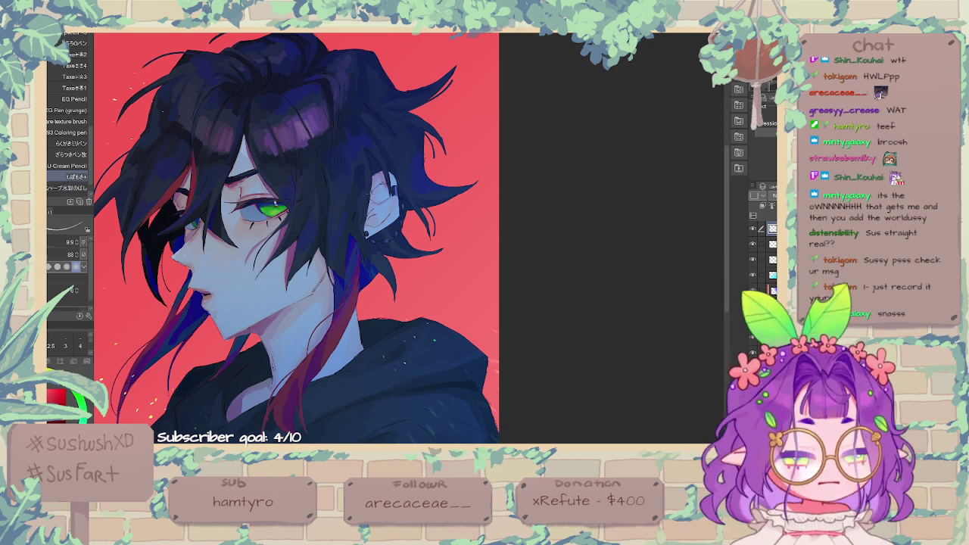
pyautogui.moveTo(345, 222); pyautogui.dragTo(518, 100)
pyautogui.hotkey('ctrl', 'z')
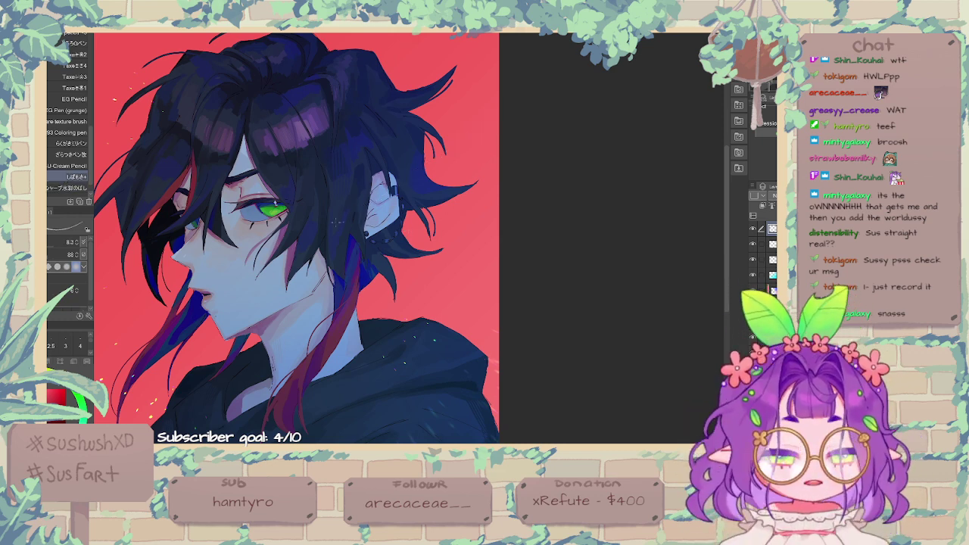
# Step: Draw two long thin white lines crossing over the upper ear, redoing the first diagonal once
pyautogui.moveTo(335, 225); pyautogui.dragTo(502, 118)
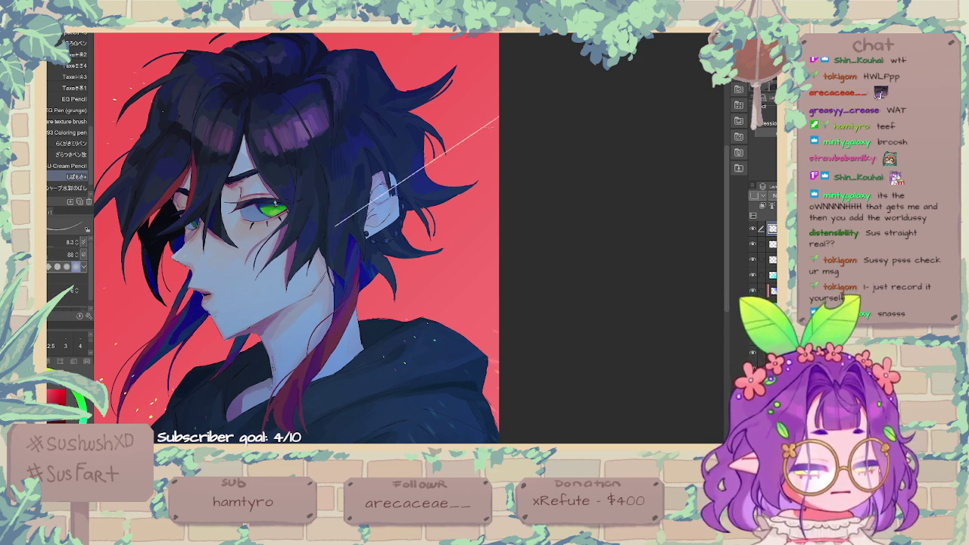
pyautogui.hotkey('ctrl', 'z')
pyautogui.moveTo(331, 230); pyautogui.dragTo(499, 111)
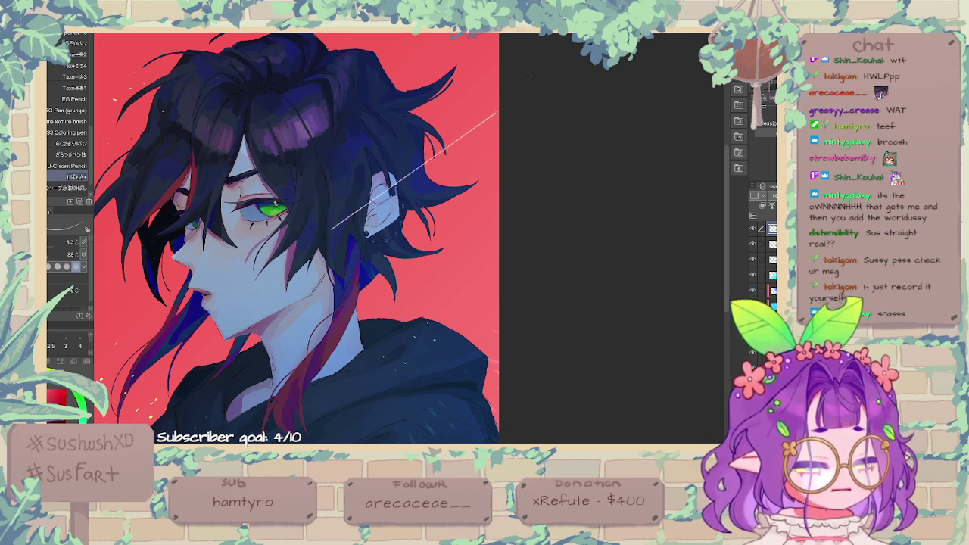
pyautogui.moveTo(348, 138); pyautogui.dragTo(467, 250)
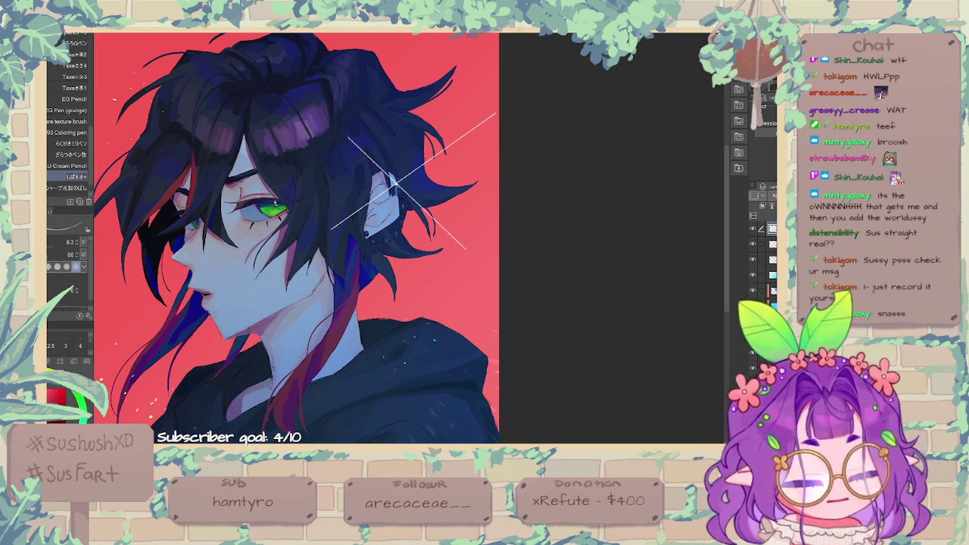
# Step: Build up a brighter white centre where the lines cross at the ear, using しぼもさ+ at size 10.8 and the Soft airbrush
pyautogui.press(']')
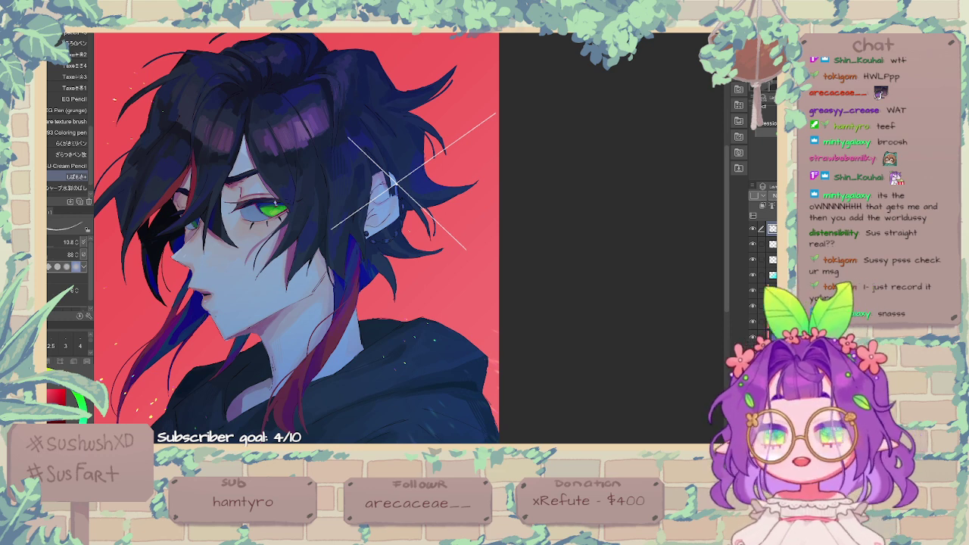
pyautogui.hotkey('ctrl', '+')
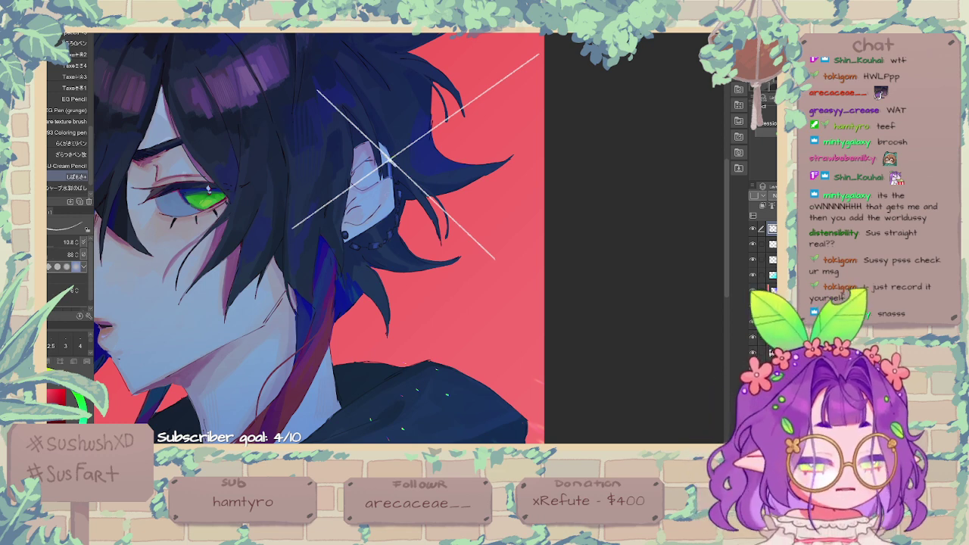
pyautogui.press('e')
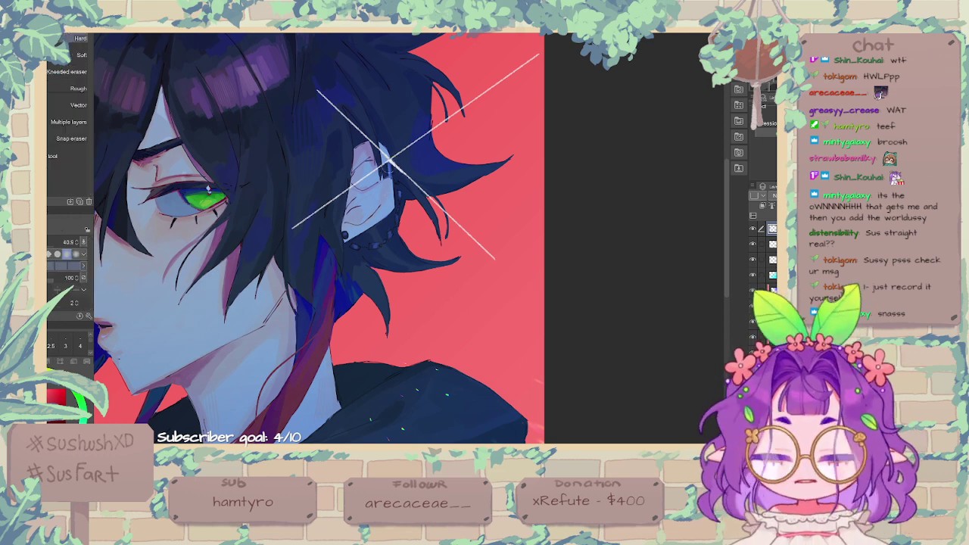
pyautogui.press('p')
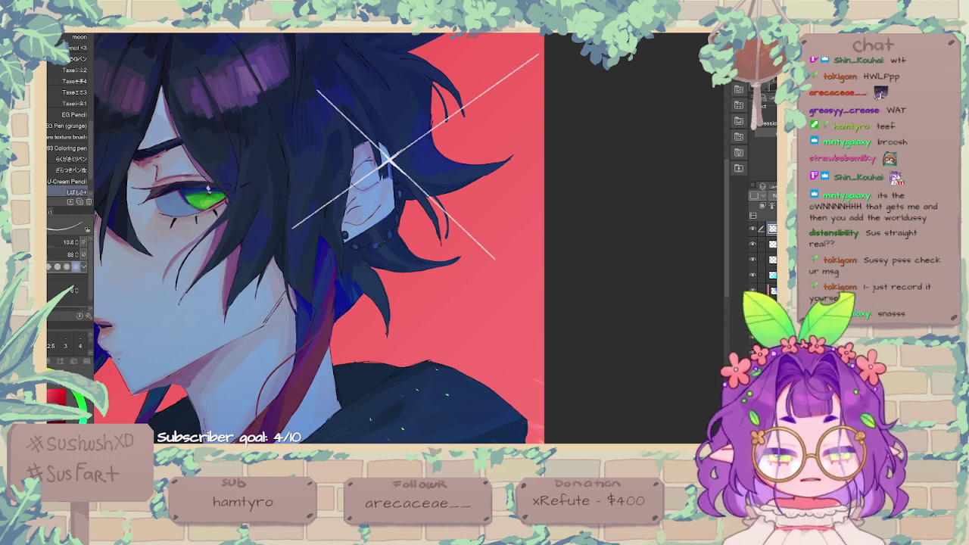
pyautogui.press('b')
pyautogui.press('b')
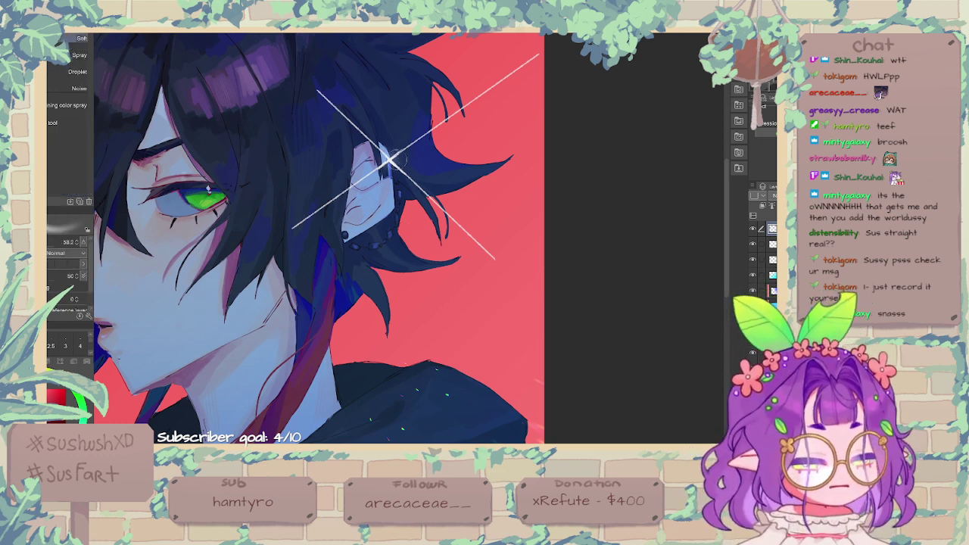
# Step: Erase small gaps along all four rays of the ear sparkle with the Hard eraser at size 40.9, making them dashed
pyautogui.press('e')
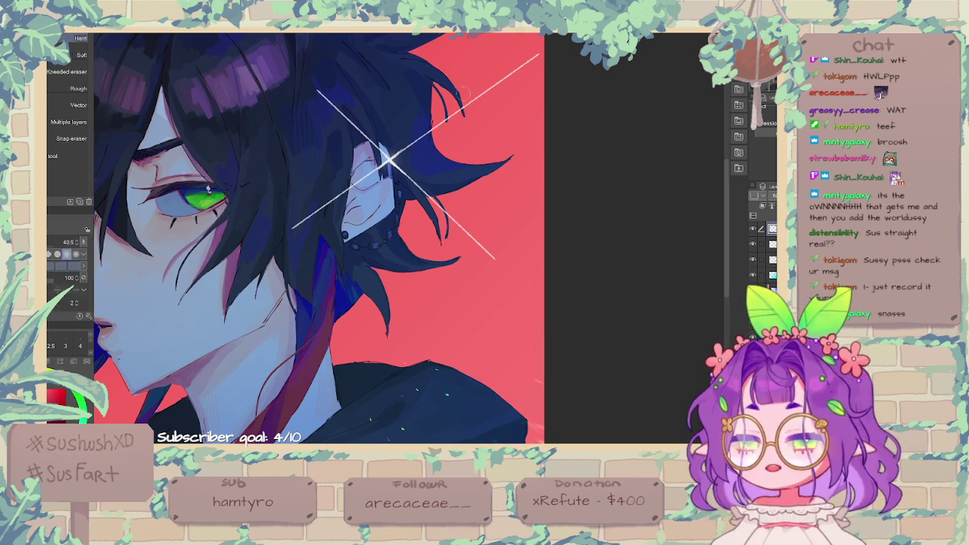
pyautogui.moveTo(404, 167); pyautogui.dragTo(414, 169)
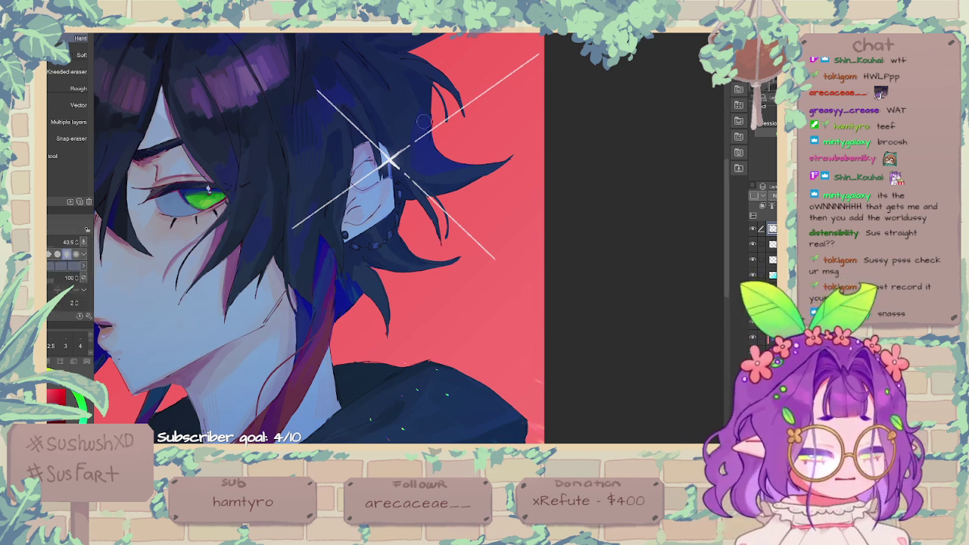
pyautogui.moveTo(423, 123); pyautogui.dragTo(433, 133)
pyautogui.moveTo(492, 89)
pyautogui.mouseDown()
pyautogui.moveTo(507, 78)
pyautogui.moveTo(483, 104)
pyautogui.mouseUp()
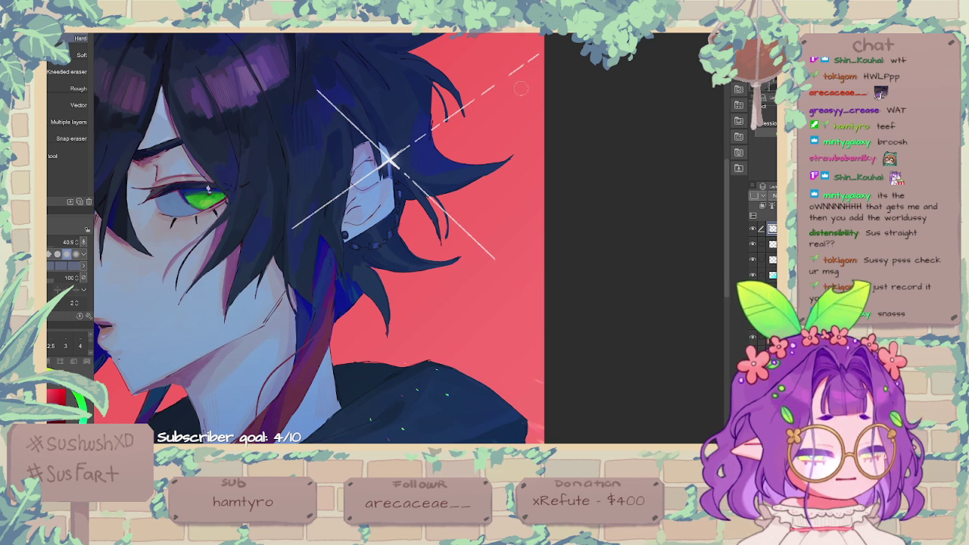
pyautogui.moveTo(336, 99); pyautogui.dragTo(329, 108)
pyautogui.moveTo(370, 131); pyautogui.dragTo(364, 137)
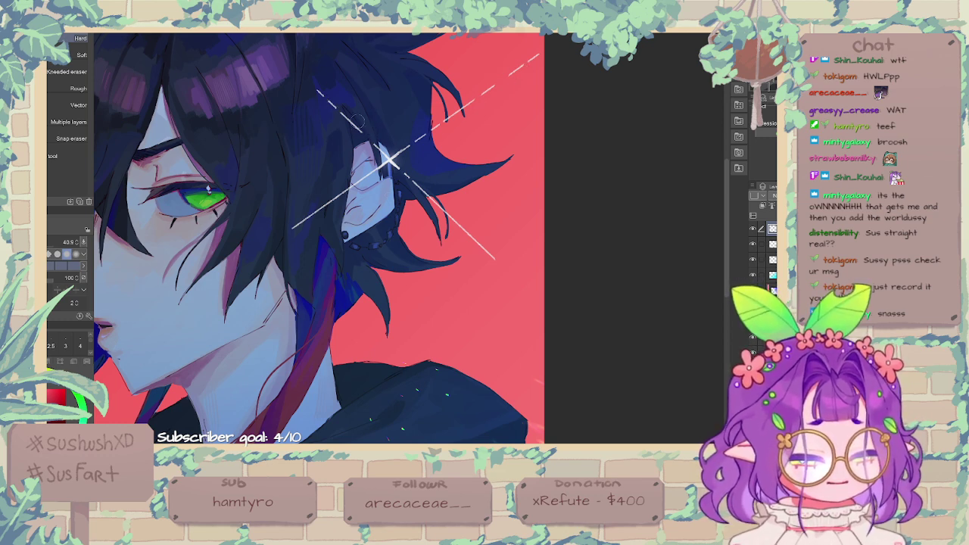
pyautogui.moveTo(292, 212); pyautogui.dragTo(346, 185)
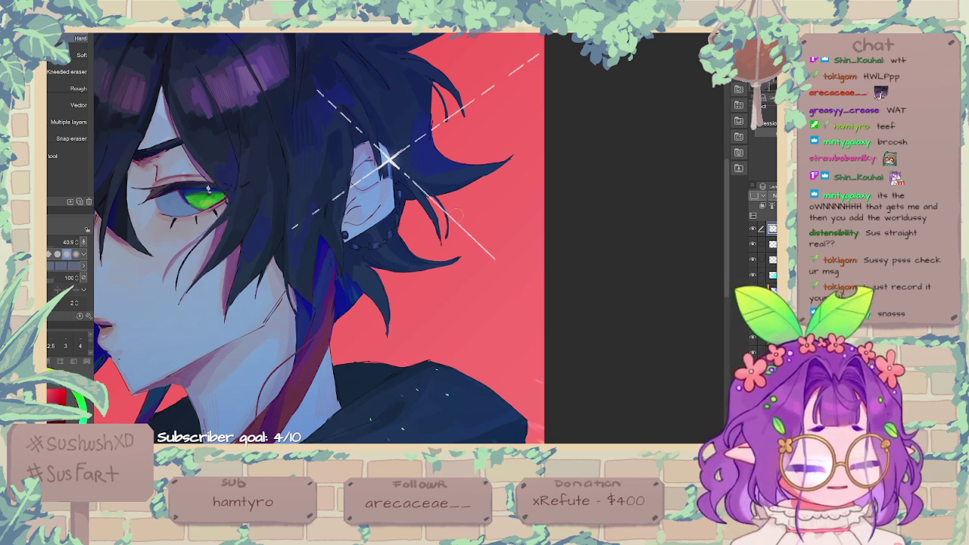
pyautogui.moveTo(458, 216); pyautogui.dragTo(482, 234)
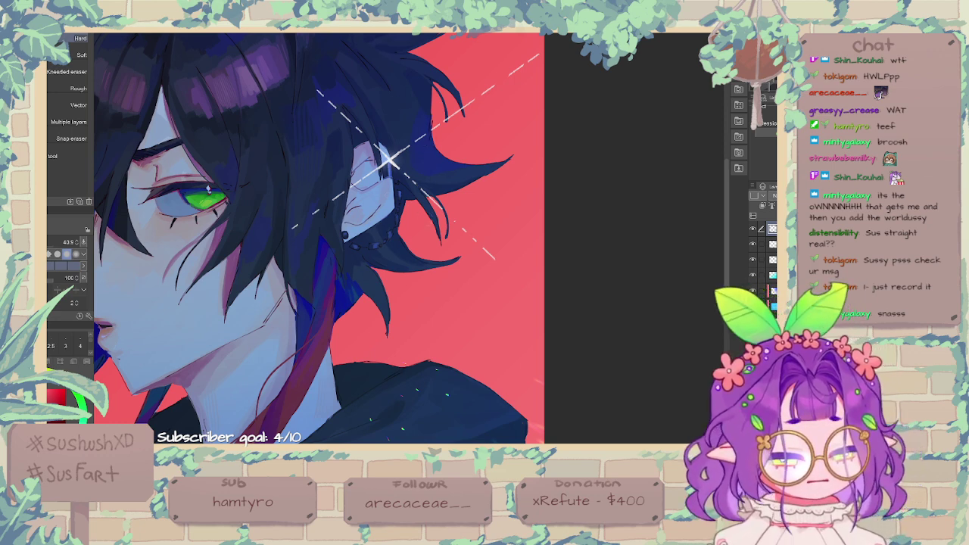
# Step: Scale the dashed sparkle down to about 57% and reposition it so its centre sits on the ear piercing
pyautogui.hotkey('ctrl', 't')
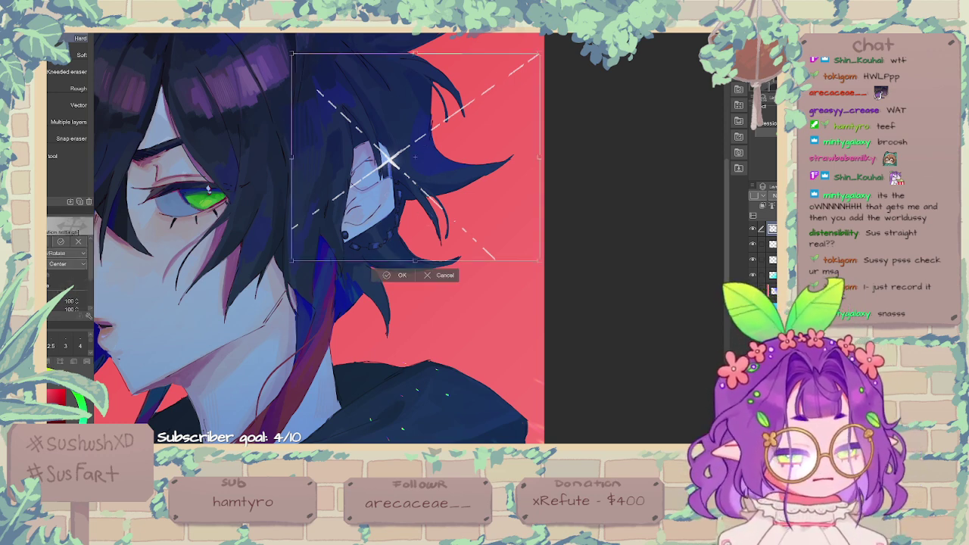
pyautogui.moveTo(540, 53); pyautogui.dragTo(477, 105)
pyautogui.moveTo(454, 154)
pyautogui.mouseDown()
pyautogui.moveTo(480, 127)
pyautogui.moveTo(465, 144)
pyautogui.mouseUp()
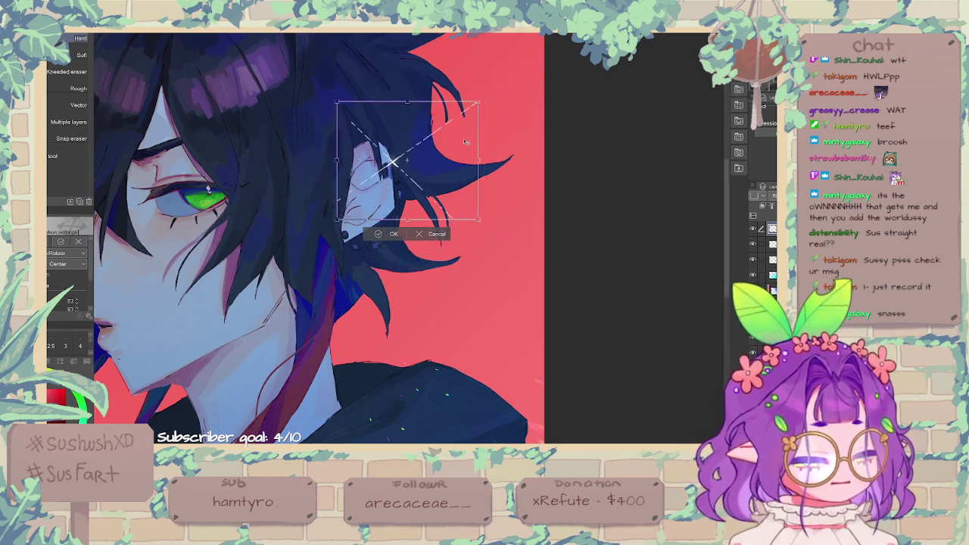
pyautogui.click(387, 231)
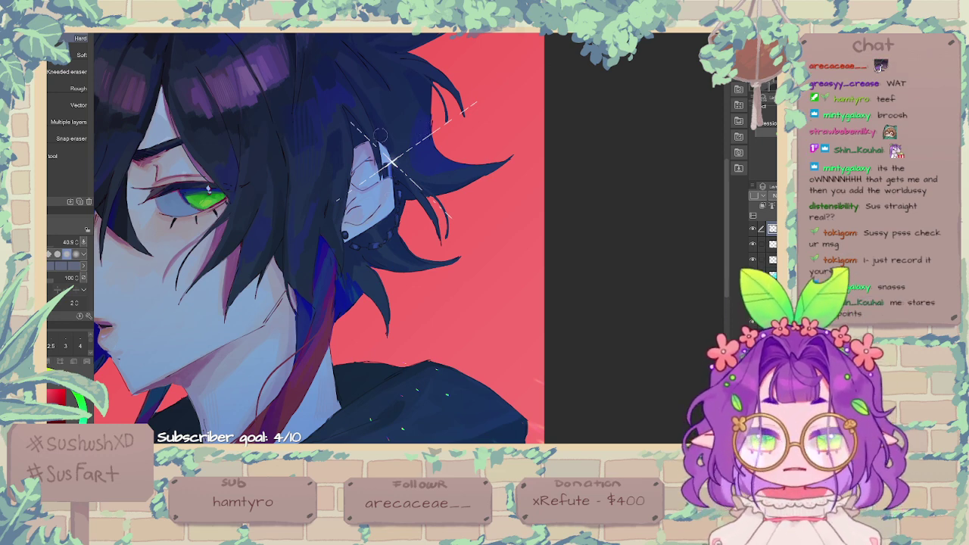
# Step: Look through the pen, airbrush and watercolour brushes, and select the プリズムペン2 decoration brush
pyautogui.press('p')
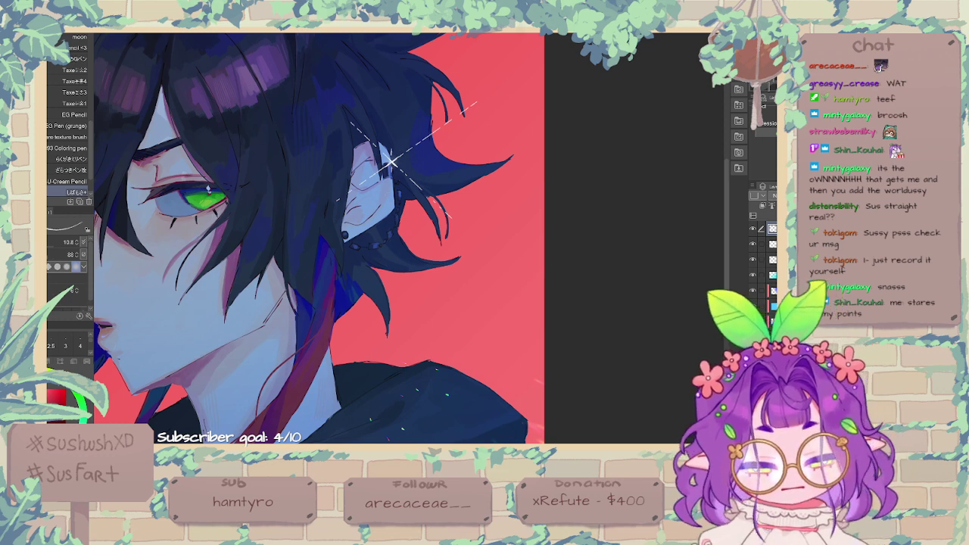
pyautogui.click(39, 163)
pyautogui.press('b')
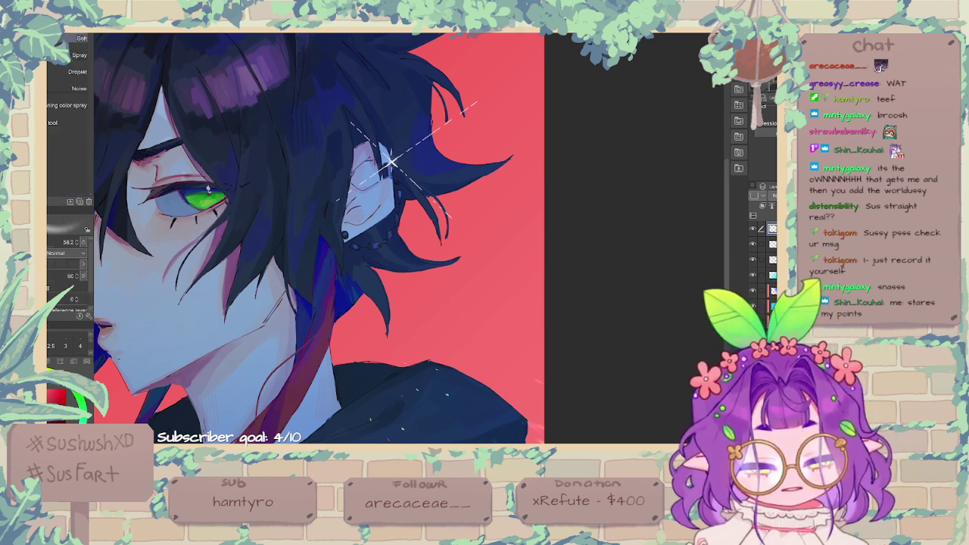
pyautogui.press('b')
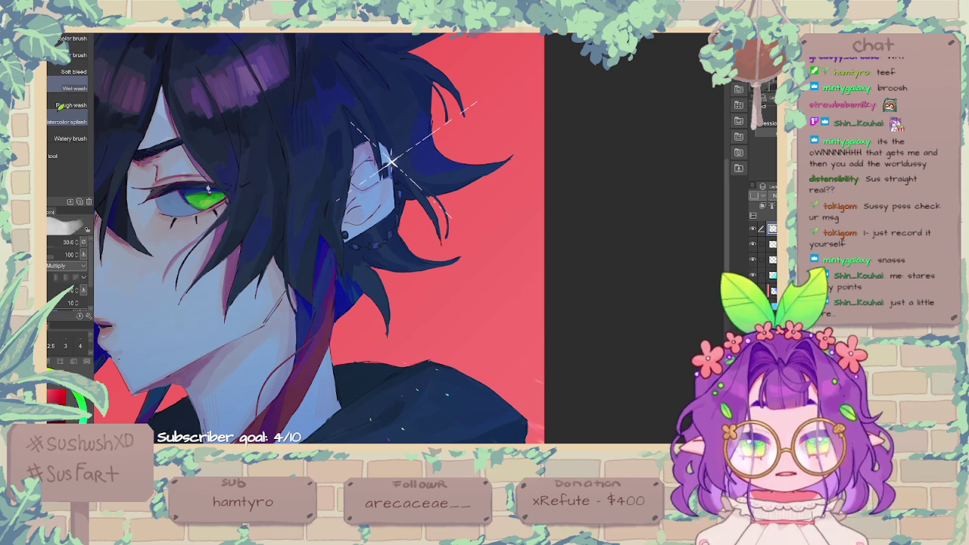
pyautogui.press('j')
pyautogui.press('b')
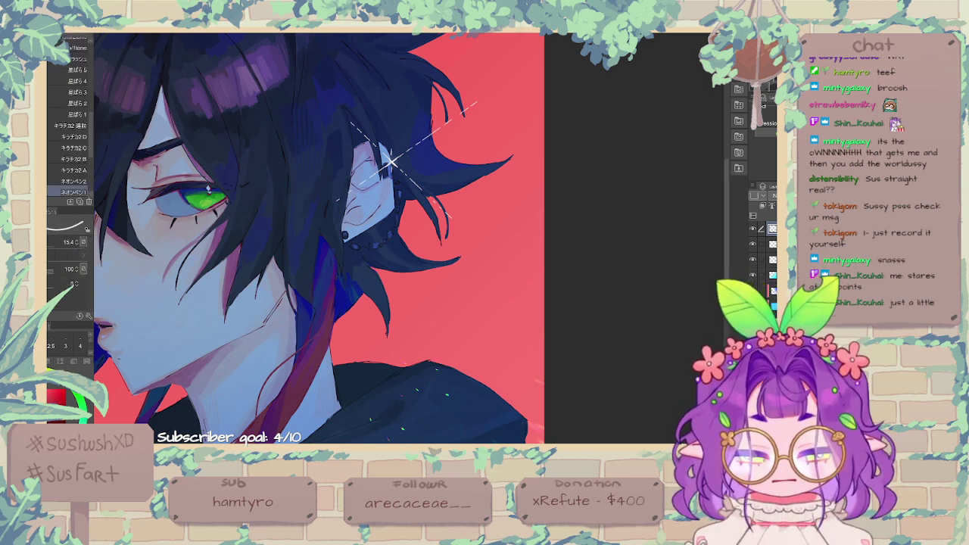
pyautogui.scroll(-6, 76, 129)
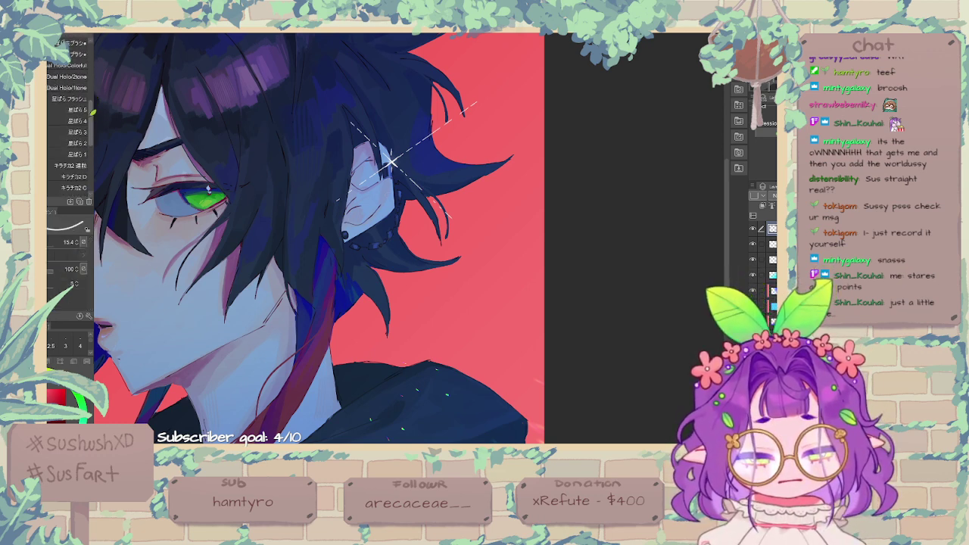
pyautogui.click(74, 144)
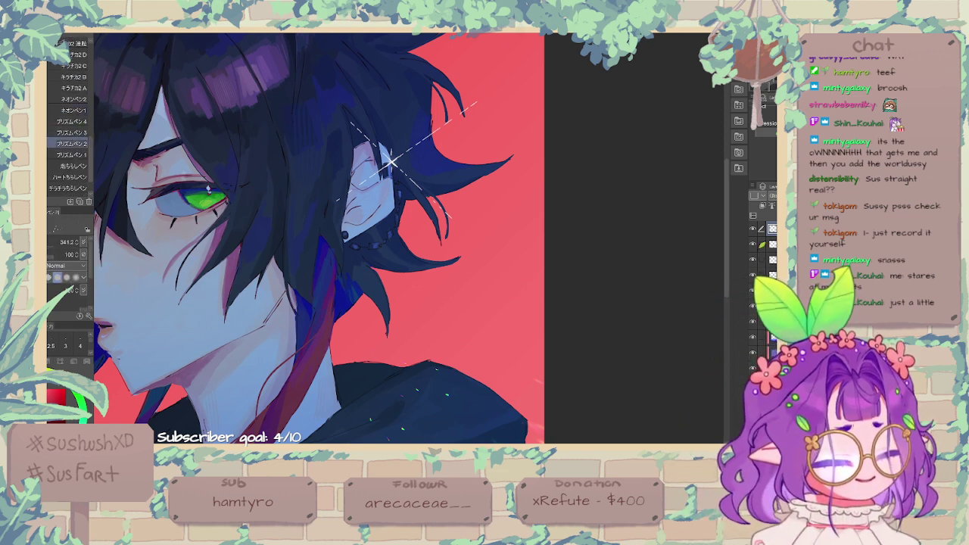
# Step: Try the プリズムペン2 brush at size 72.6 beside the ear sparkle
pyautogui.click(56, 243)
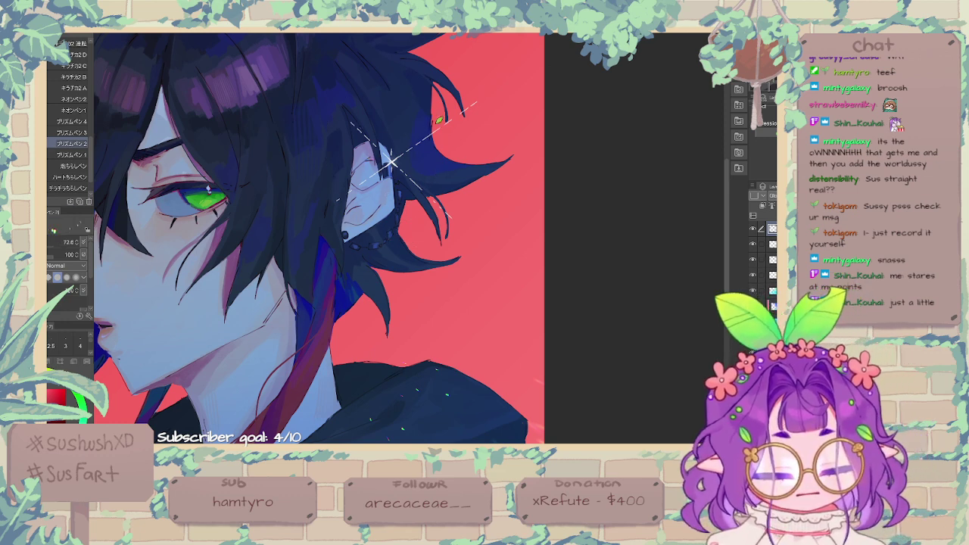
pyautogui.moveTo(403, 151); pyautogui.dragTo(417, 192)
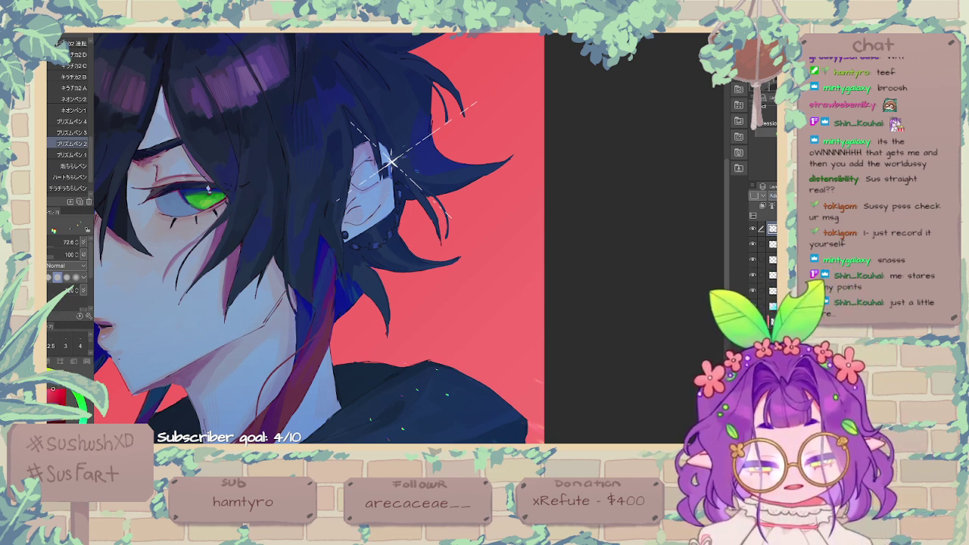
pyautogui.press('b')
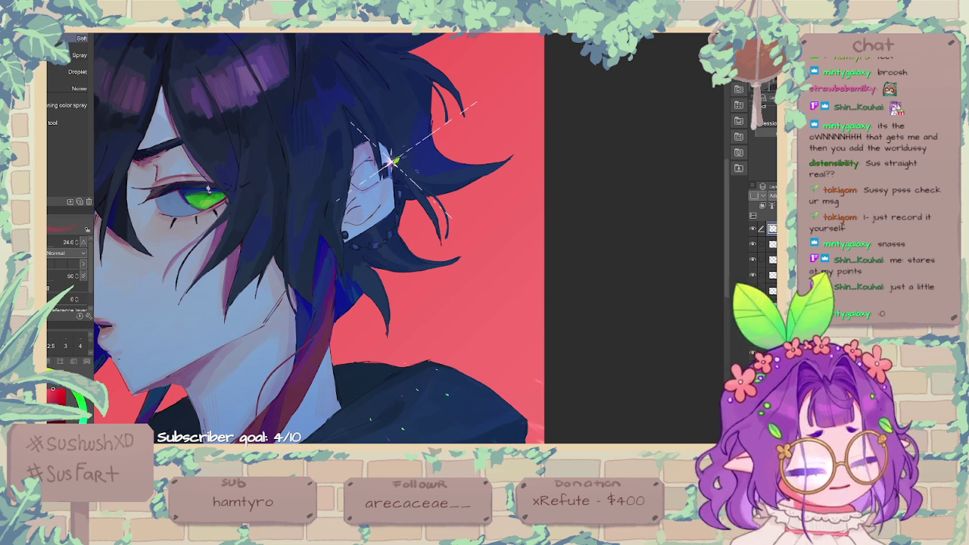
# Step: Try a large pink glow across the hood and lower background using the Soft airbrush at size 372.7
pyautogui.hotkey('ctrl', '-')
pyautogui.hotkey('ctrl', '-')
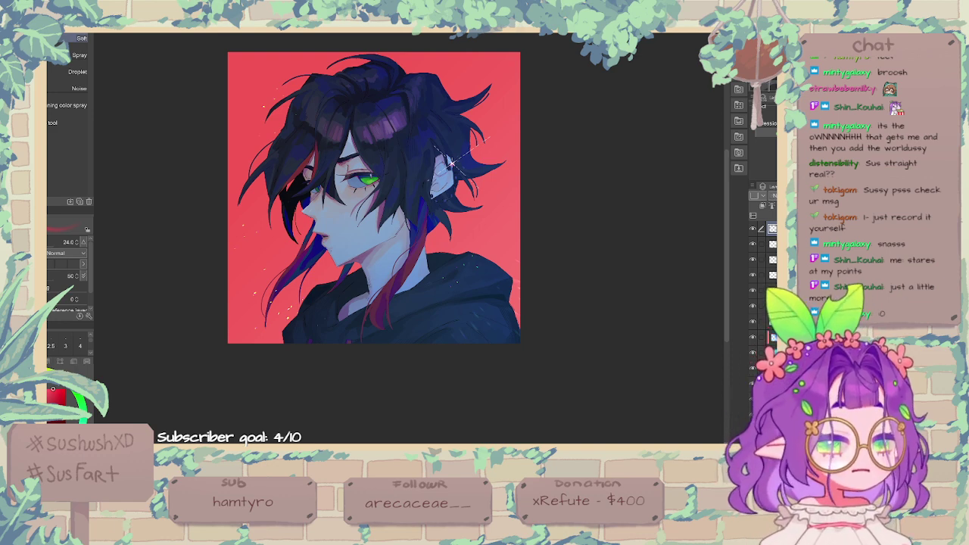
pyautogui.click(58, 242)
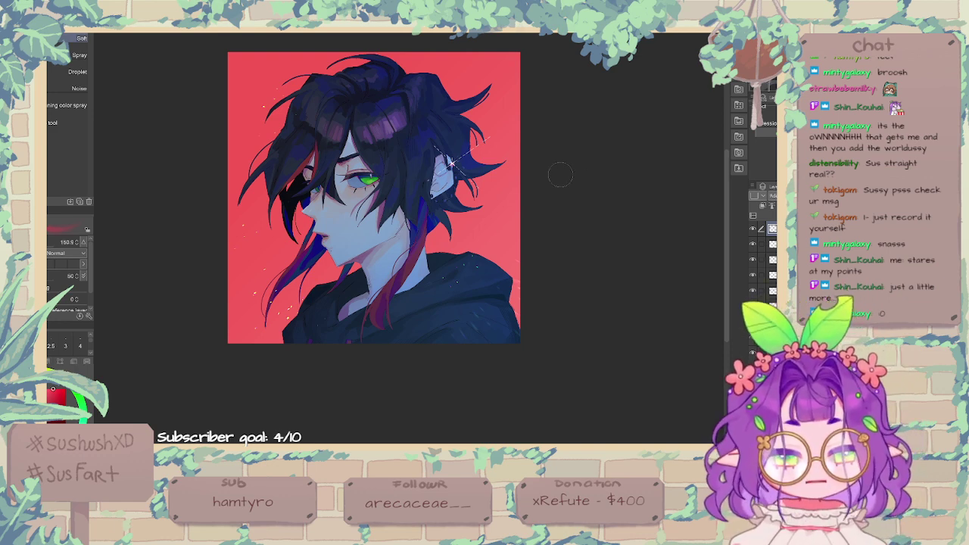
pyautogui.moveTo(560, 175)
pyautogui.mouseDown()
pyautogui.moveTo(307, 409)
pyautogui.moveTo(552, 202)
pyautogui.moveTo(317, 391)
pyautogui.mouseUp()
pyautogui.hotkey('ctrl', 'z')
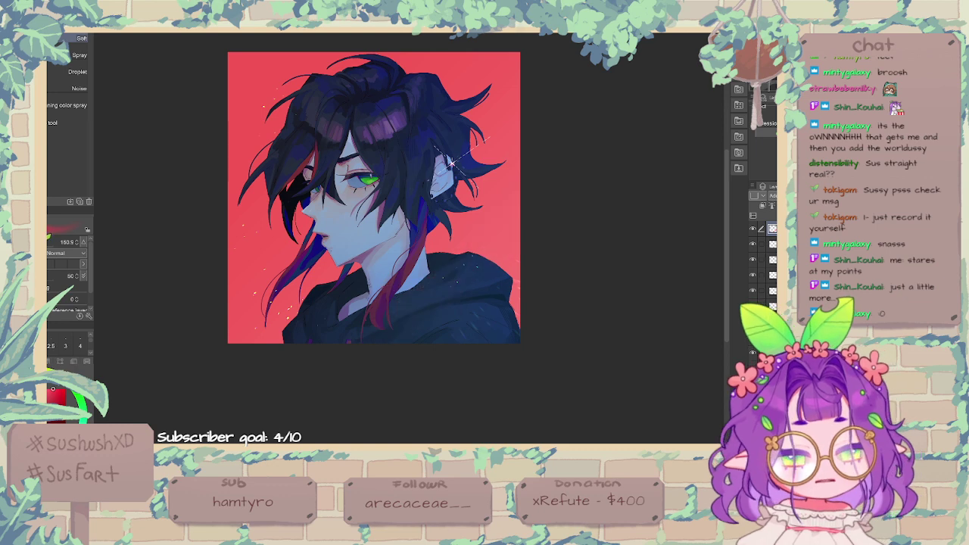
pyautogui.click(64, 243)
pyautogui.moveTo(530, 224)
pyautogui.mouseDown()
pyautogui.moveTo(417, 323)
pyautogui.moveTo(541, 212)
pyautogui.mouseUp()
pyautogui.moveTo(542, 212); pyautogui.dragTo(342, 412)
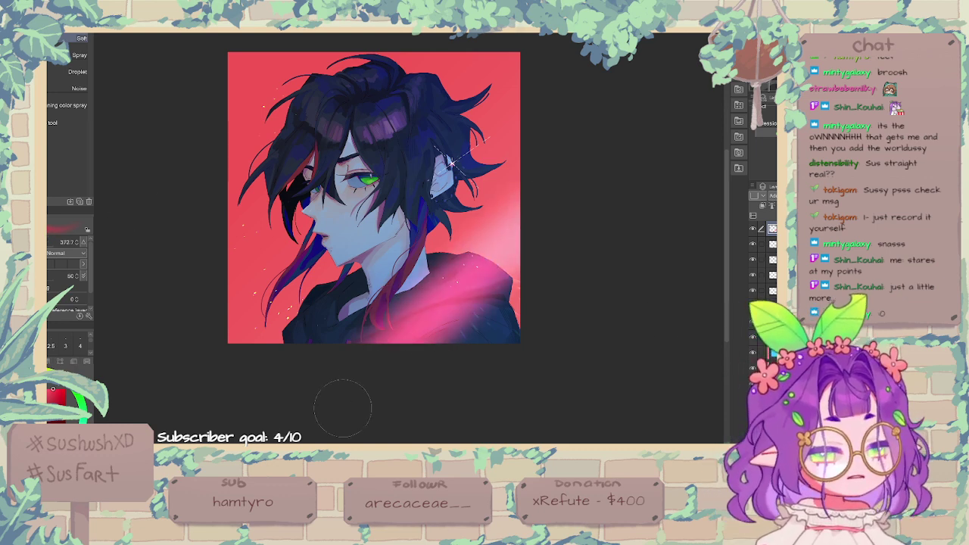
pyautogui.moveTo(534, 238); pyautogui.dragTo(390, 362)
pyautogui.moveTo(561, 251); pyautogui.dragTo(430, 357)
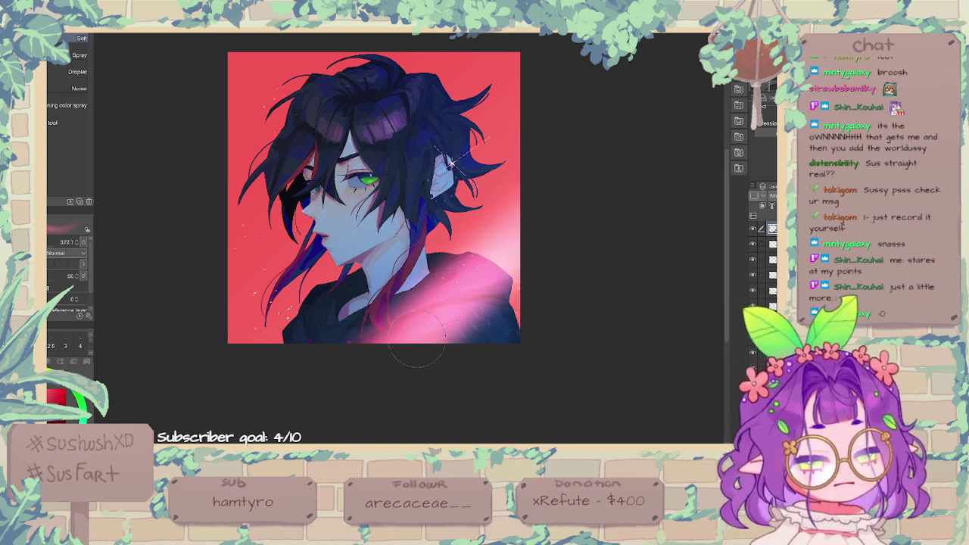
# Step: Try a soft glow over the upper-left hair and background, and undo the airbrushed glows
pyautogui.moveTo(344, 72); pyautogui.dragTo(220, 174)
pyautogui.moveTo(300, 117)
pyautogui.mouseDown()
pyautogui.moveTo(274, 139)
pyautogui.moveTo(288, 158)
pyautogui.mouseUp()
pyautogui.press('Delete')
pyautogui.hotkey('ctrl', 'z')
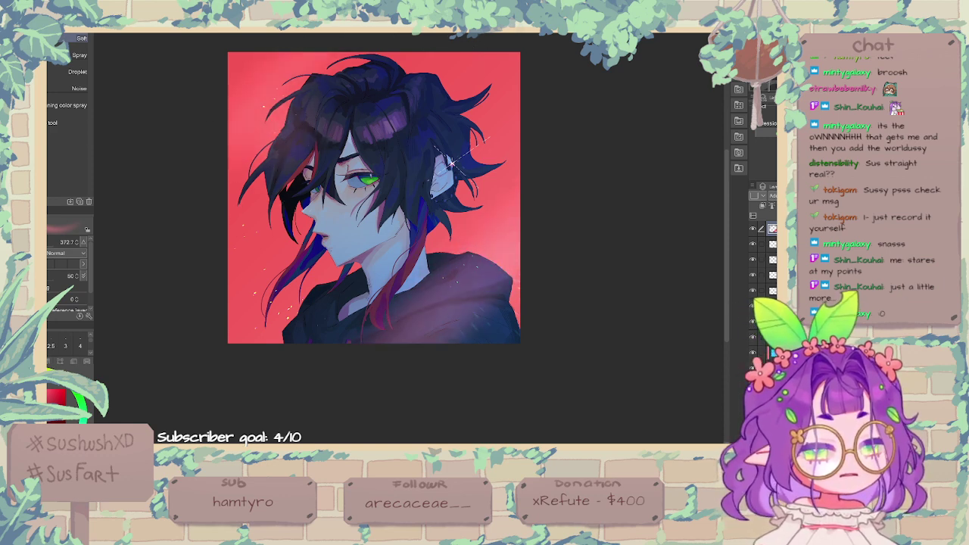
pyautogui.hotkey('ctrl', 'y')
pyautogui.hotkey('ctrl', 'z')
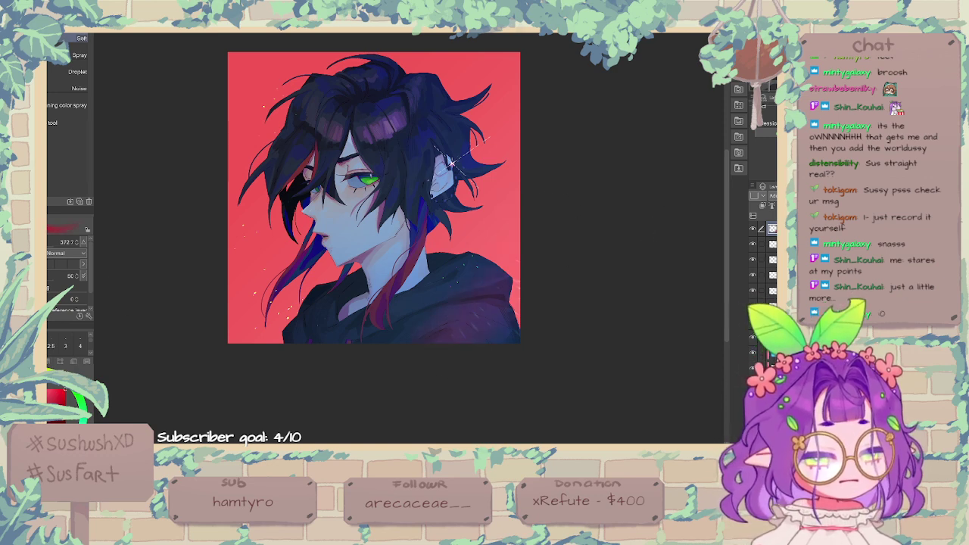
# Step: Try red and pink Soft airbrush glows on the hood and the lower-left background corner, and undo them
pyautogui.moveTo(477, 330); pyautogui.dragTo(509, 292)
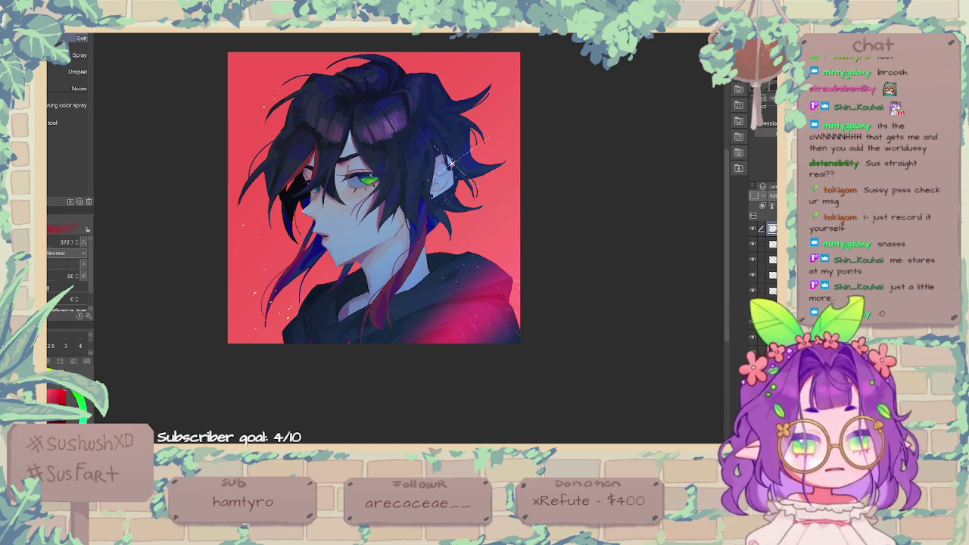
pyautogui.hotkey('ctrl', 'z')
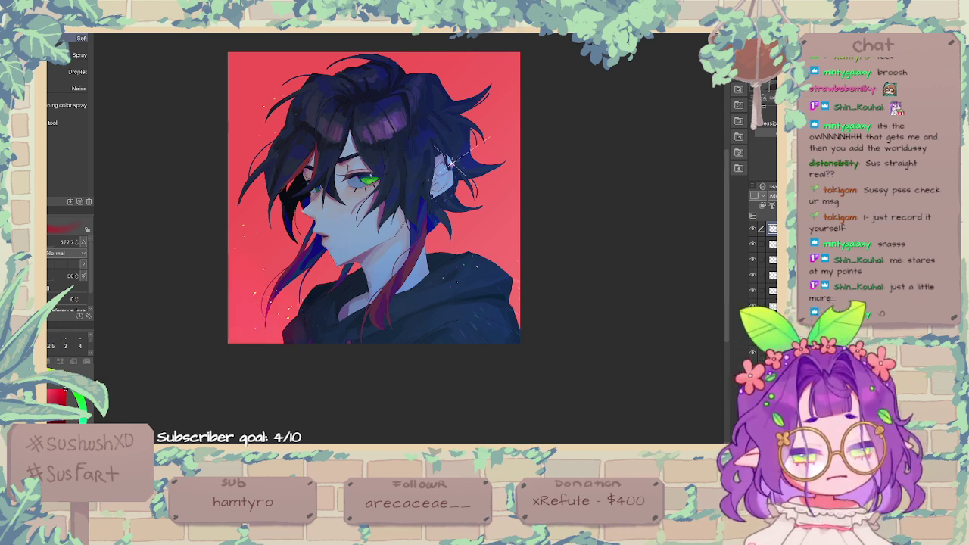
pyautogui.moveTo(250, 312); pyautogui.dragTo(270, 327)
pyautogui.moveTo(382, 330); pyautogui.dragTo(494, 310)
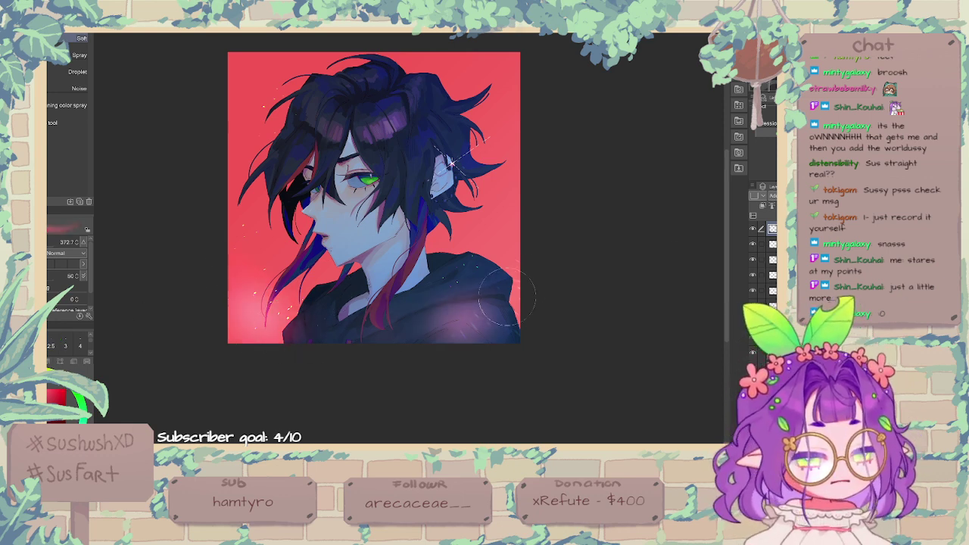
pyautogui.hotkey('ctrl', 'z')
pyautogui.hotkey('ctrl', 'z')
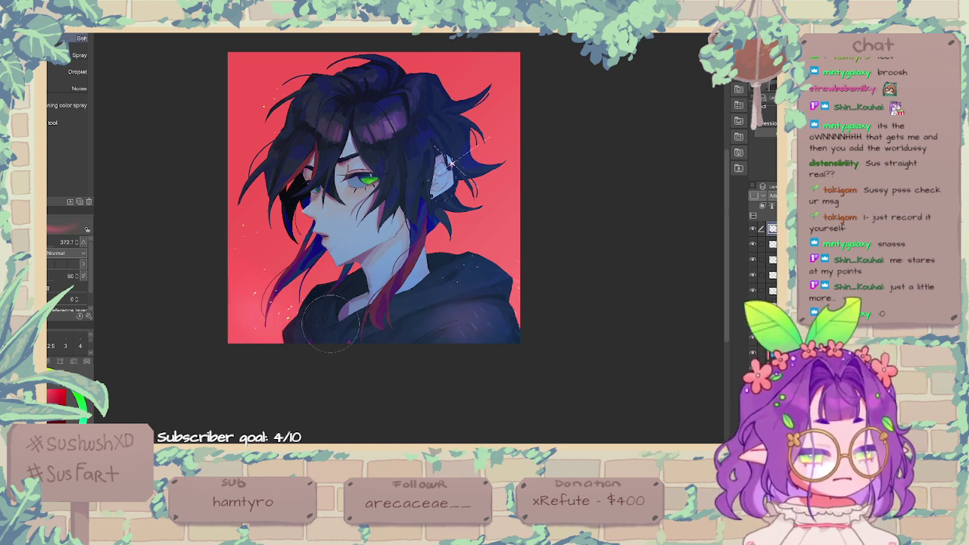
# Step: Try a blue Soft airbrush glow across the hood and the background beside it, and undo it
pyautogui.click(36, 446)
pyautogui.moveTo(452, 286); pyautogui.dragTo(539, 241)
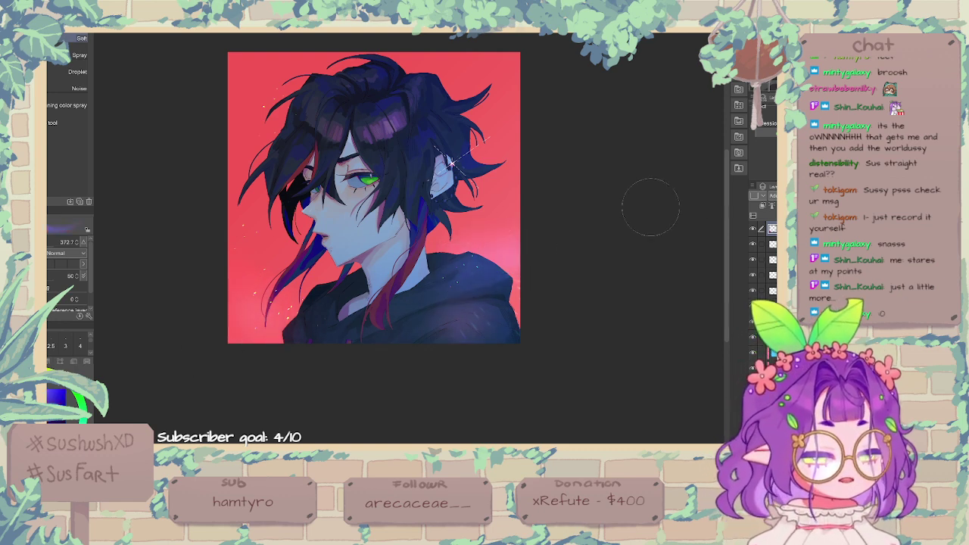
pyautogui.hotkey('ctrl', 'z')
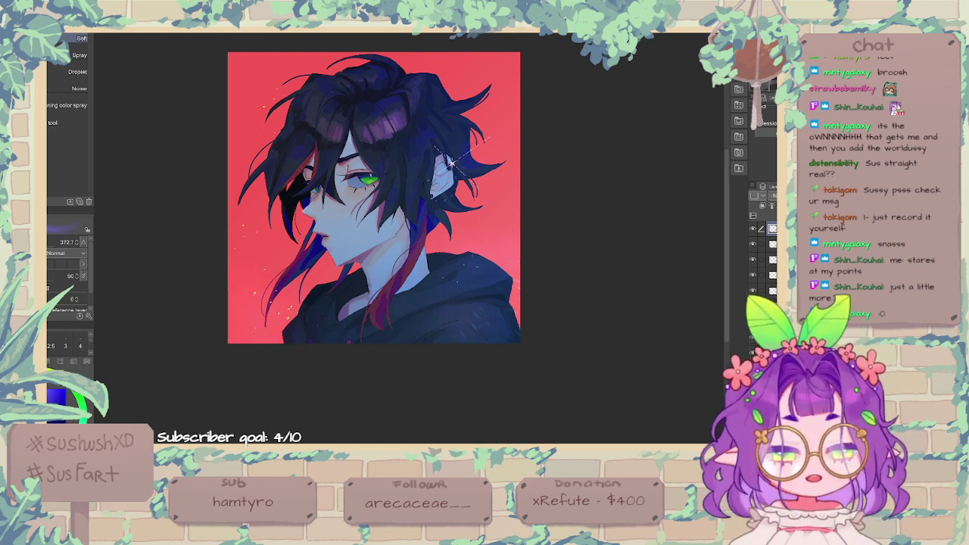
# Step: Look through the decoration and pen brushes, testing the "soft" circle brush at size 326.4
pyautogui.press('b')
pyautogui.moveTo(91, 167); pyautogui.dragTo(97, 91)
pyautogui.scroll(5, 70, 117)
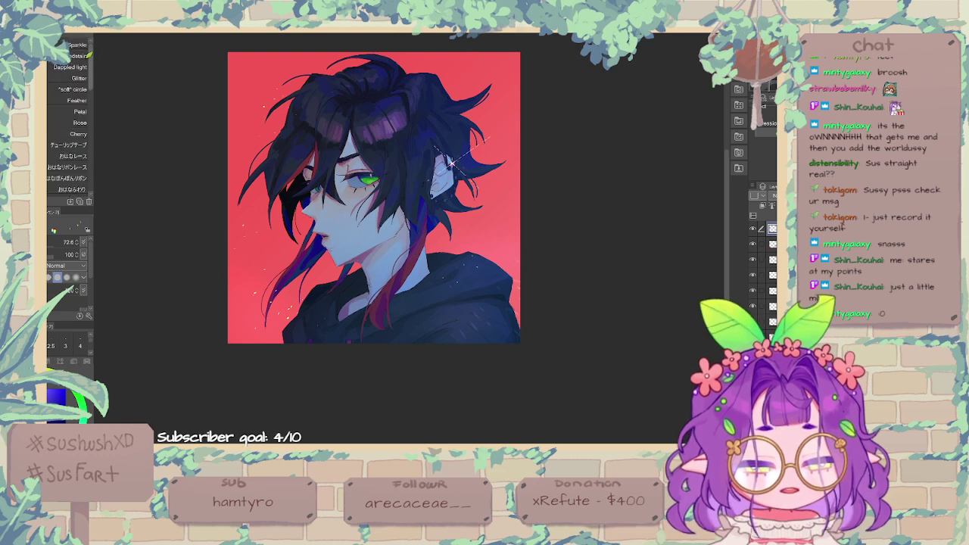
pyautogui.click(88, 88)
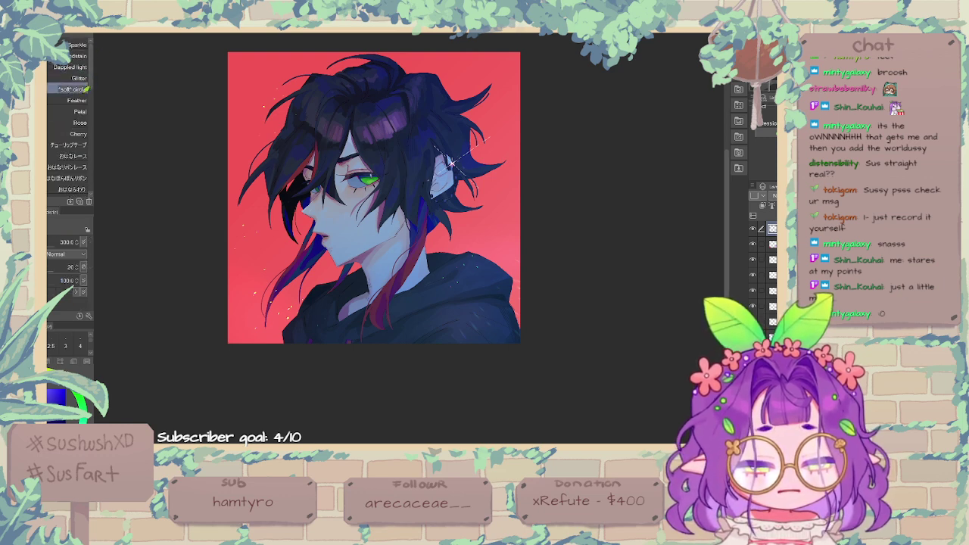
pyautogui.click(46, 241)
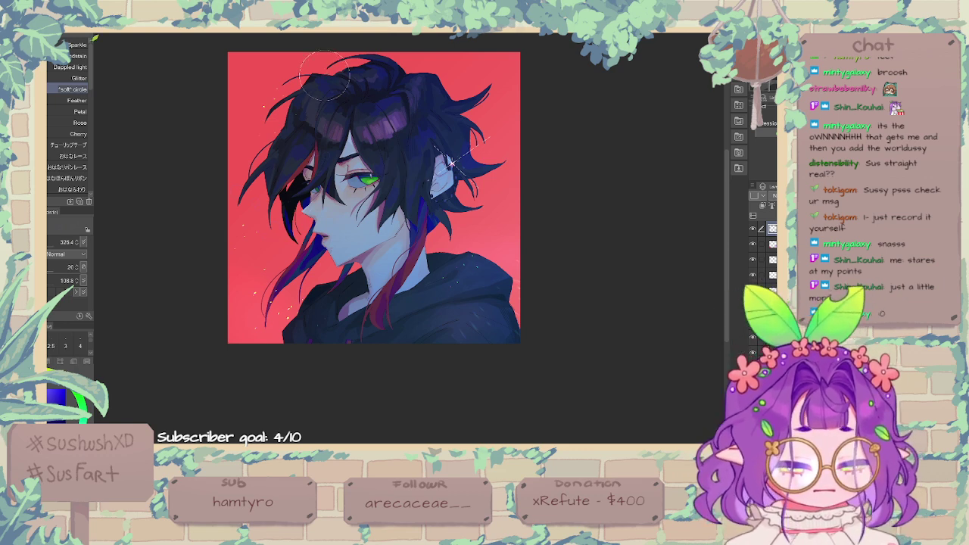
pyautogui.press('p')
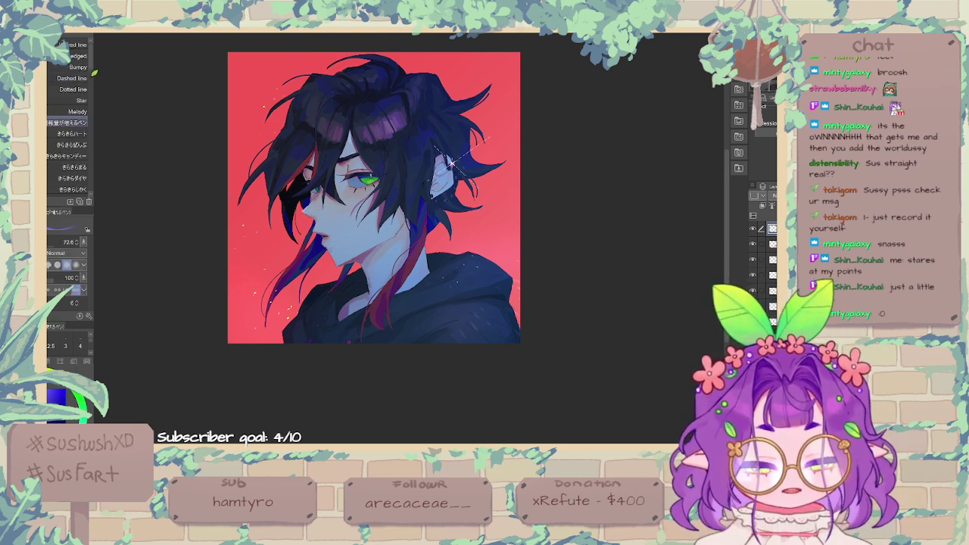
pyautogui.moveTo(90, 64); pyautogui.dragTo(93, 91)
pyautogui.scroll(-10, 95, 89)
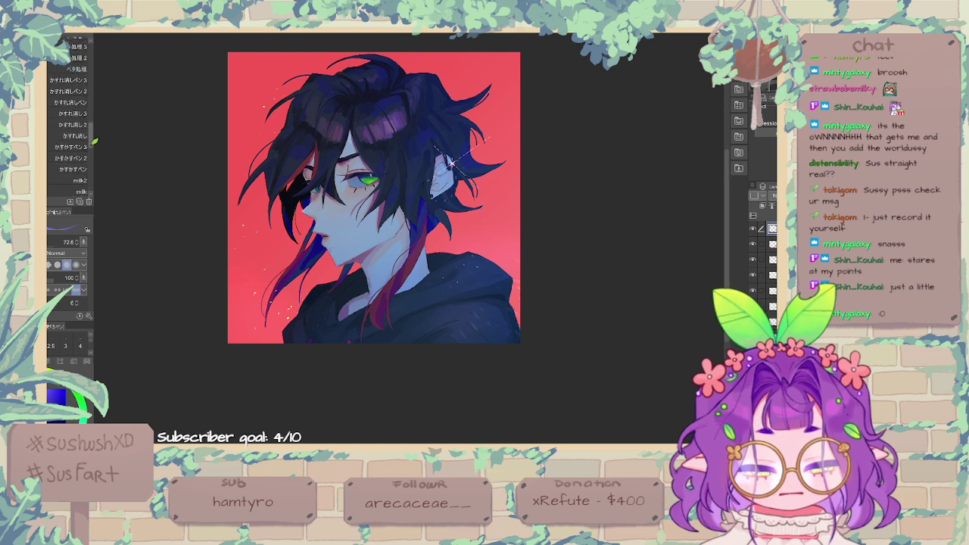
pyautogui.scroll(-10, 95, 159)
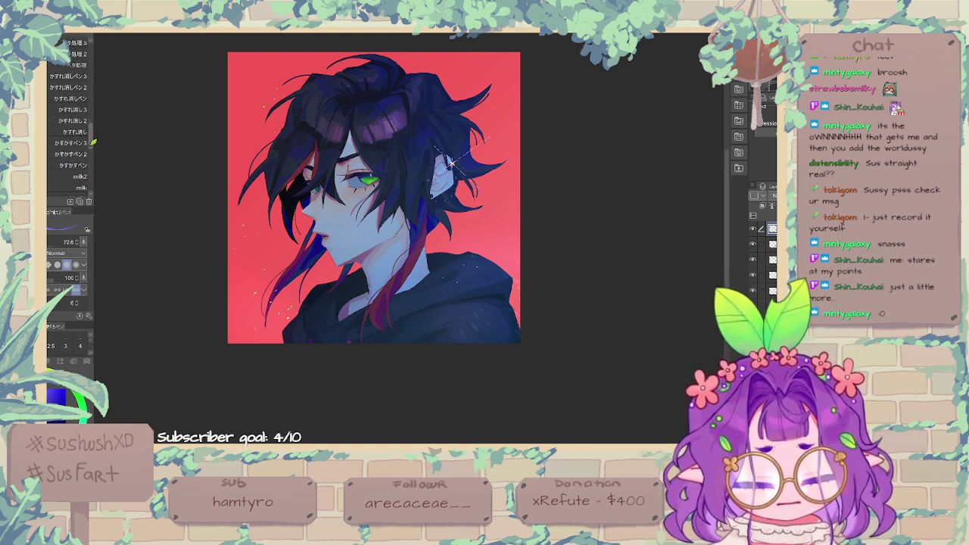
pyautogui.scroll(-10, 94, 142)
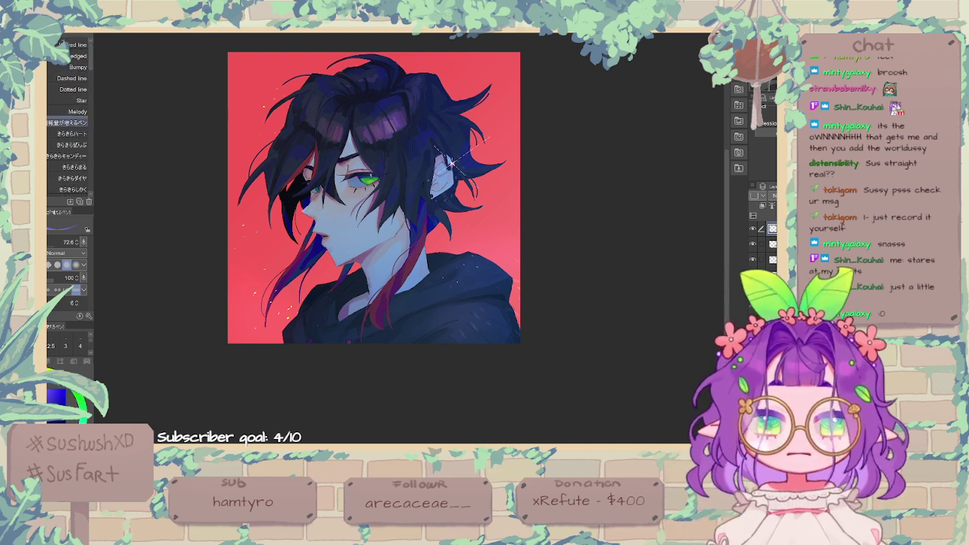
# Step: Try the Dual Holo/2tone decoration brush at size 372.7 along the lower-left background
pyautogui.press('b')
pyautogui.moveTo(93, 85); pyautogui.dragTo(96, 105)
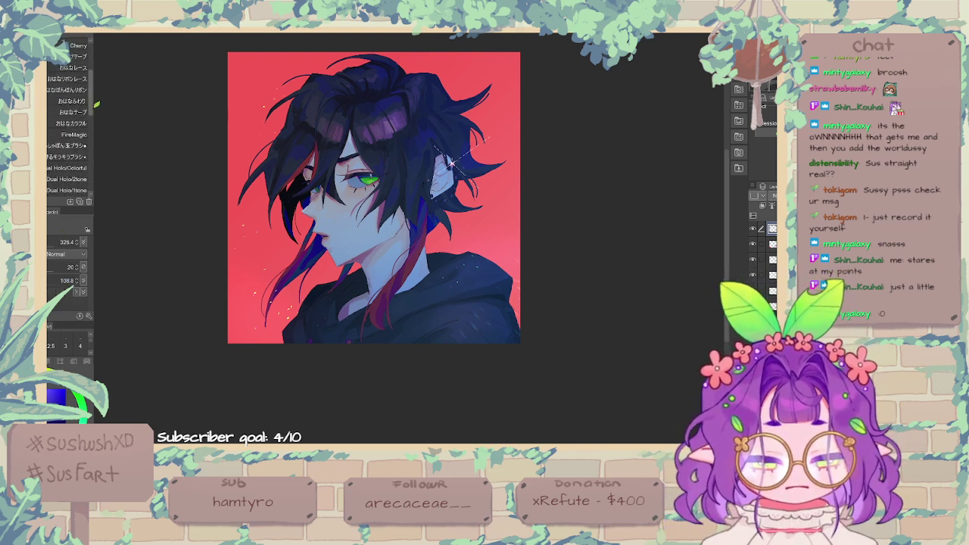
pyautogui.scroll(-5, 96, 104)
pyautogui.click(76, 114)
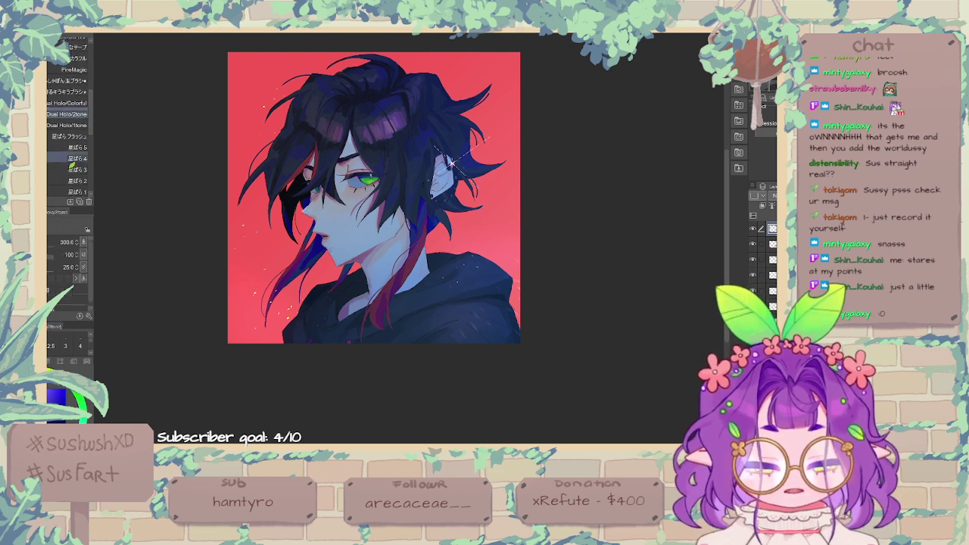
pyautogui.click(51, 243)
pyautogui.moveTo(241, 246); pyautogui.dragTo(233, 315)
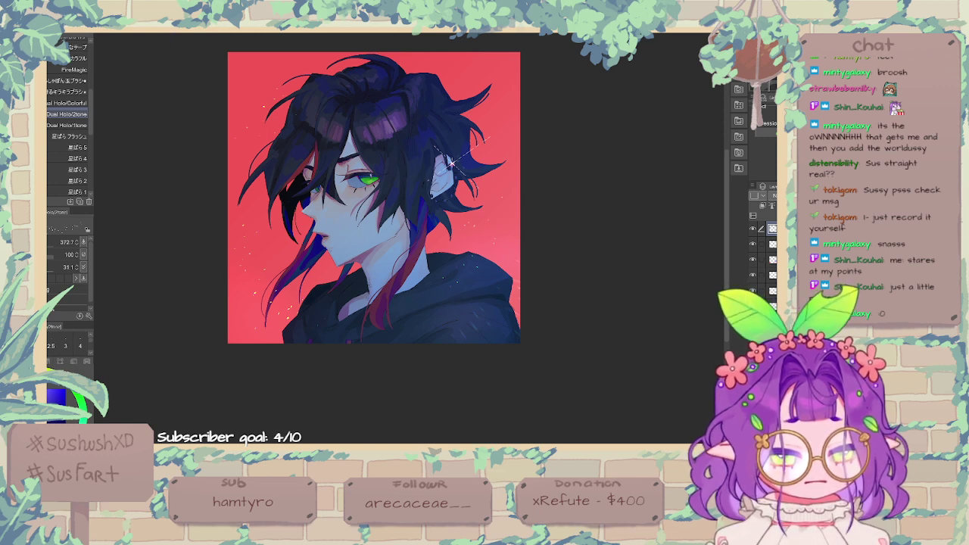
# Step: Fill the top layer with fine grey noise and change its blending mode so it overlays the portrait as subtle grain
pyautogui.moveTo(286, 170); pyautogui.dragTo(193, 241)
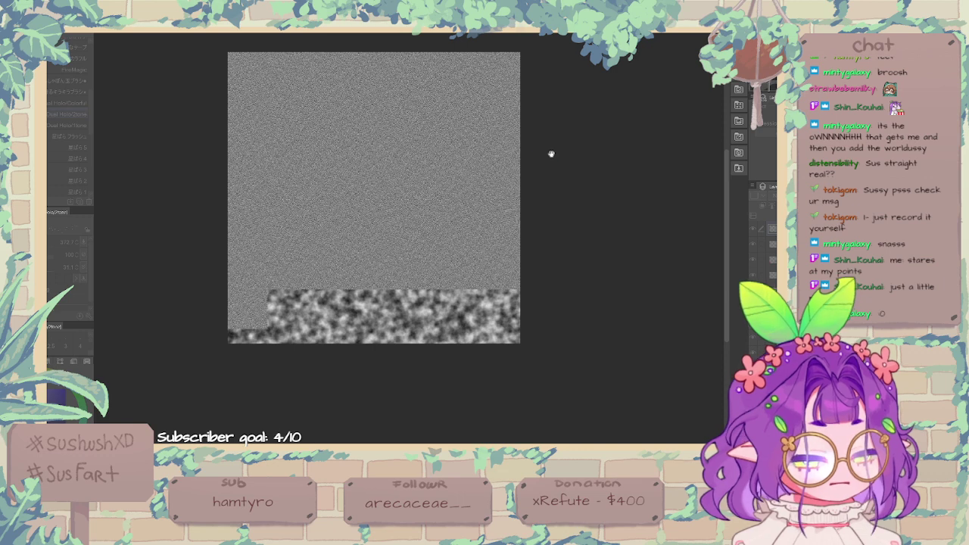
pyautogui.click(773, 196)
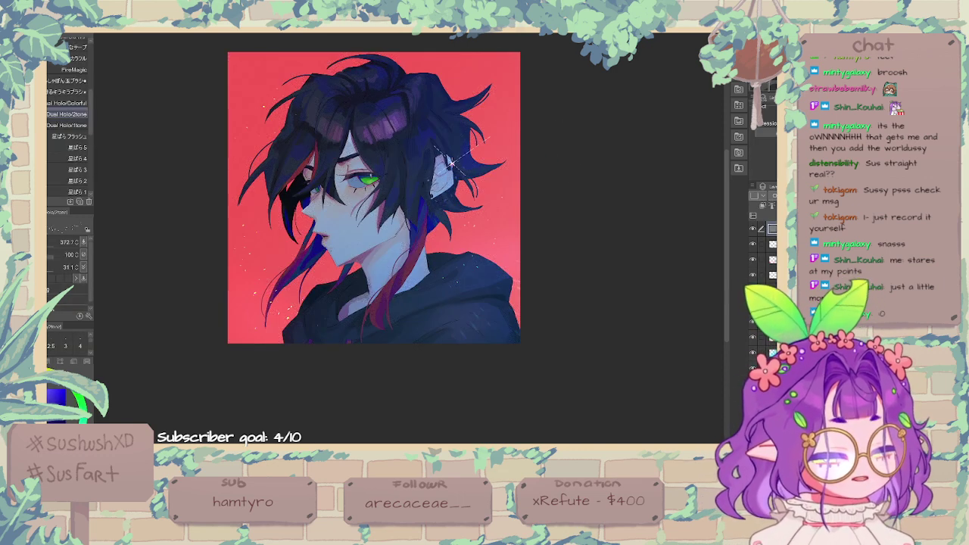
pyautogui.hotkey('ctrl', '+')
pyautogui.hotkey('ctrl', '+')
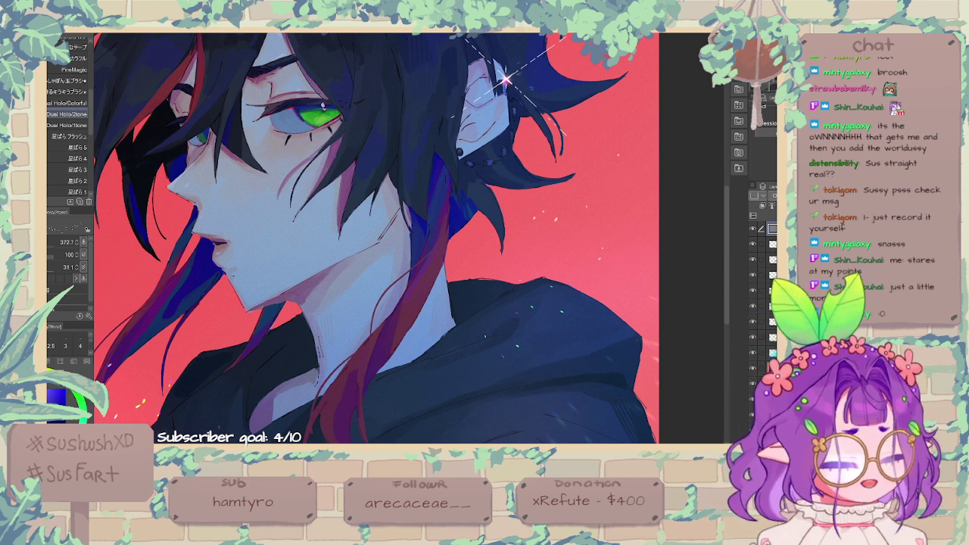
# Step: Soften a lower portrait layer with a blur filter and change its blending mode for a gentle glow over the character
pyautogui.click(769, 430)
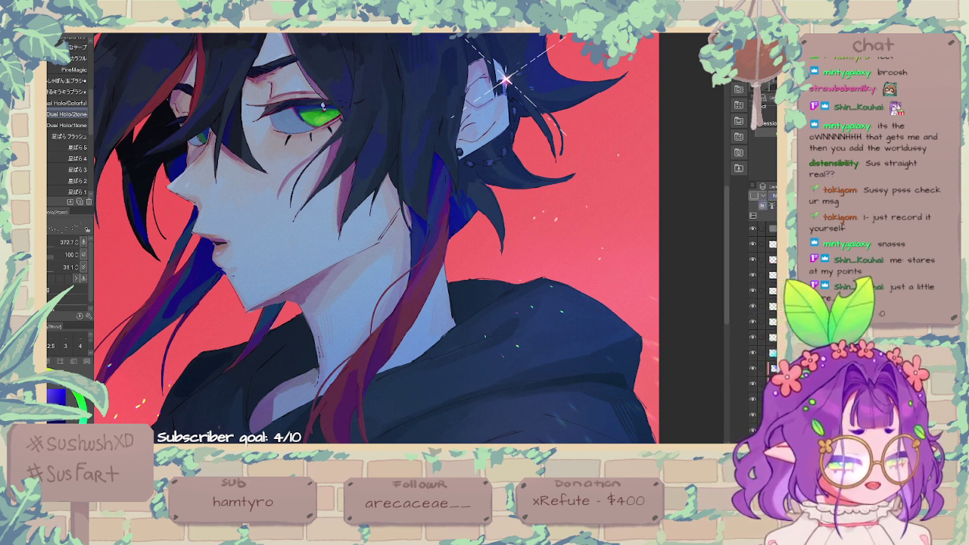
pyautogui.click(774, 195)
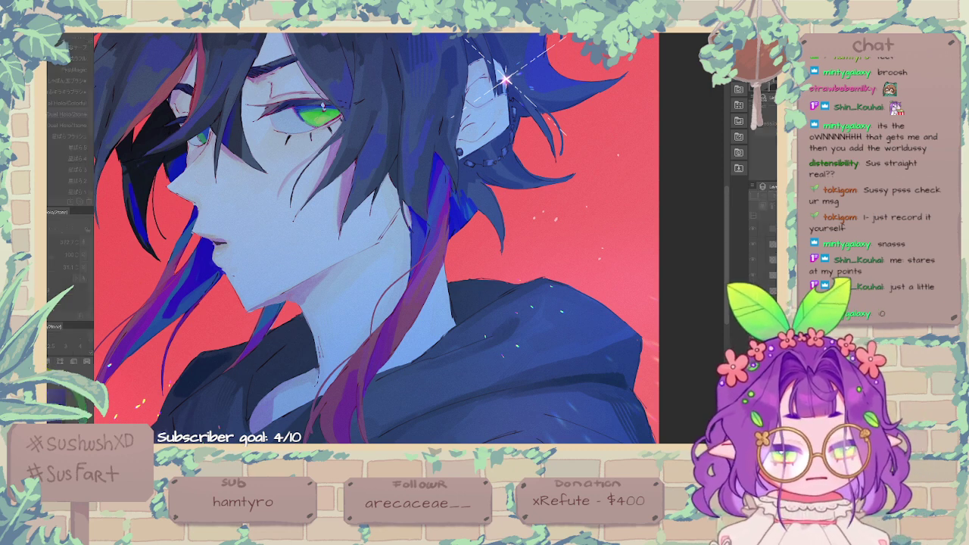
pyautogui.click(481, 180)
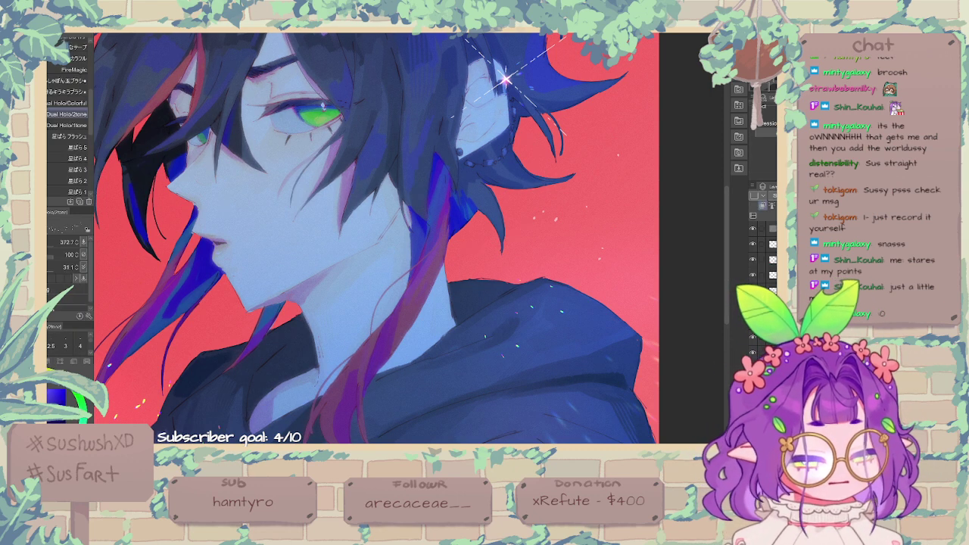
pyautogui.click(774, 196)
# Step: Compare the whole portrait with and without the latest change to the soft glow layer
pyautogui.hotkey('ctrl', '-')
pyautogui.hotkey('ctrl', '-')
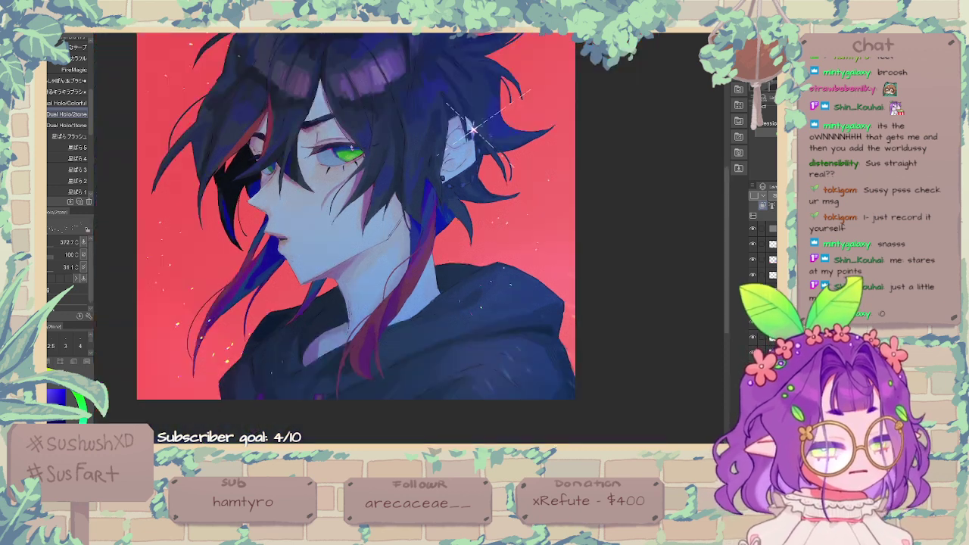
pyautogui.click(764, 205)
pyautogui.click(764, 205)
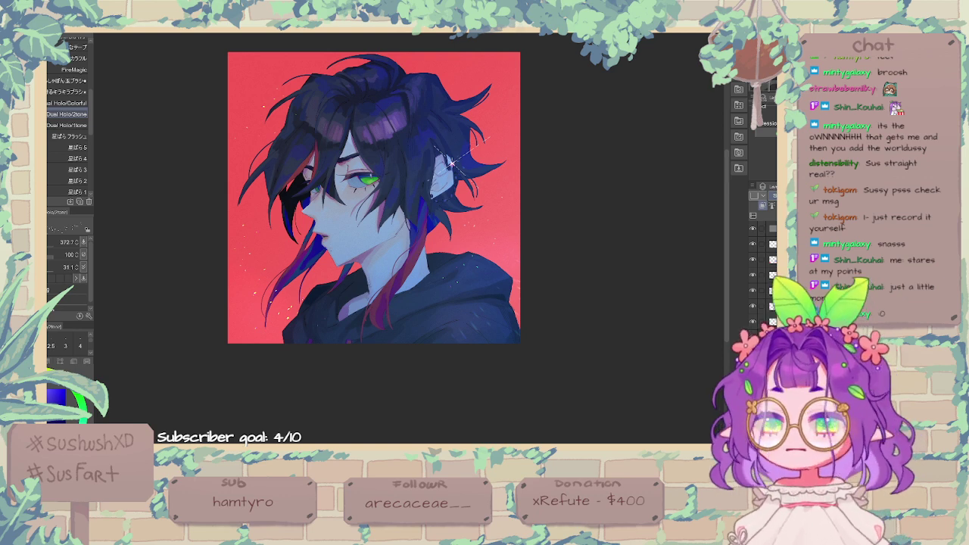
pyautogui.hotkey('ctrl', 'z')
pyautogui.hotkey('ctrl', 'y')
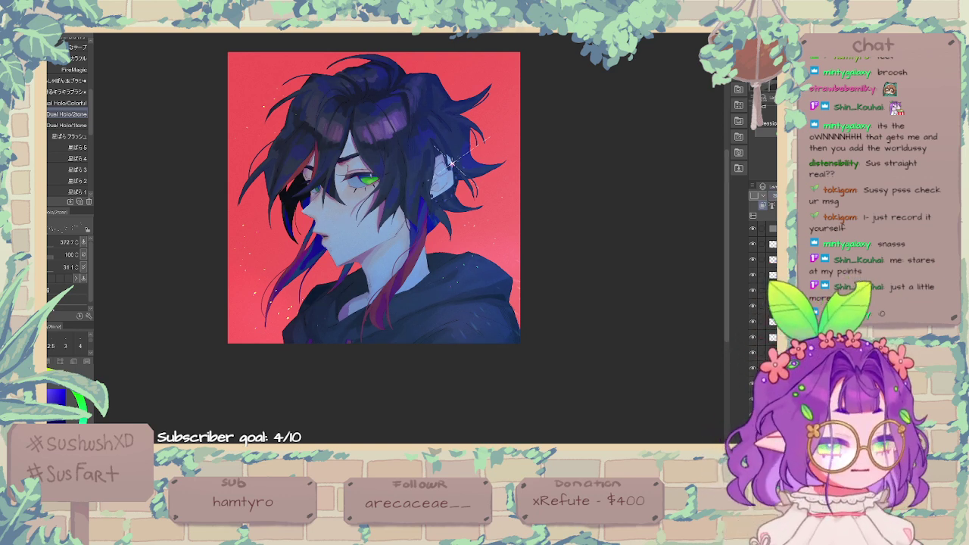
# Step: Brush a soft warm orange tint over the hair and face with the Soft airbrush at a size of about 1077
pyautogui.hotkey('ctrl', 'z')
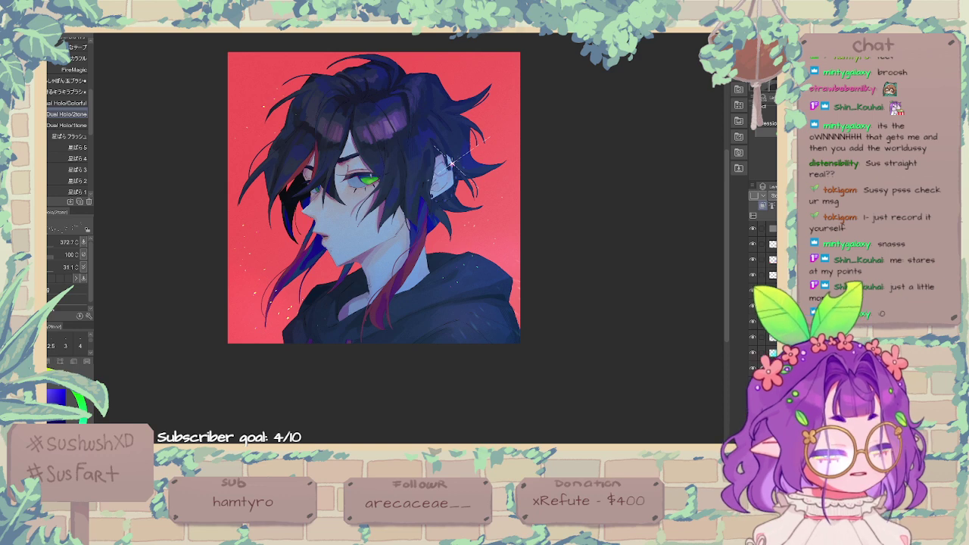
pyautogui.press('x')
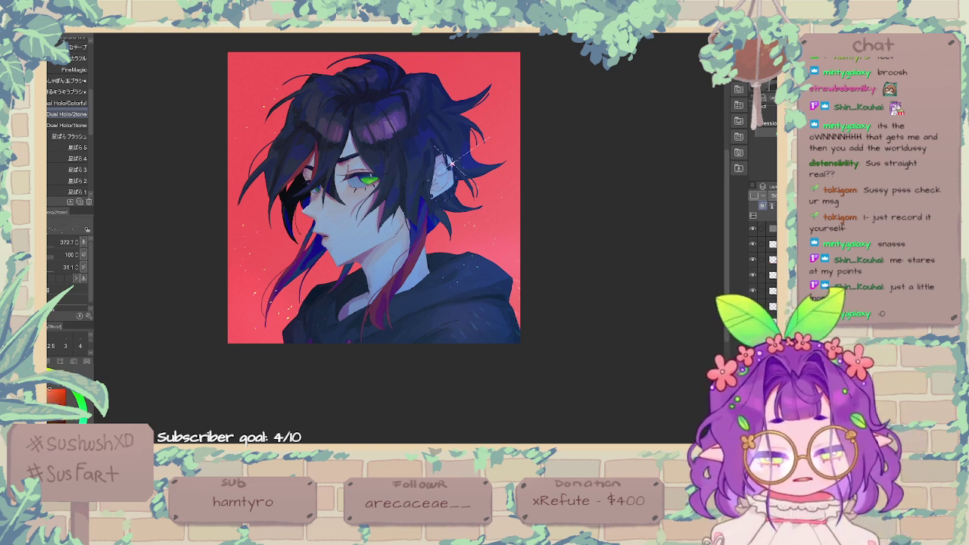
pyautogui.press('b')
pyautogui.click(56, 242)
pyautogui.moveTo(334, 166)
pyautogui.mouseDown()
pyautogui.moveTo(371, 163)
pyautogui.moveTo(347, 212)
pyautogui.mouseUp()
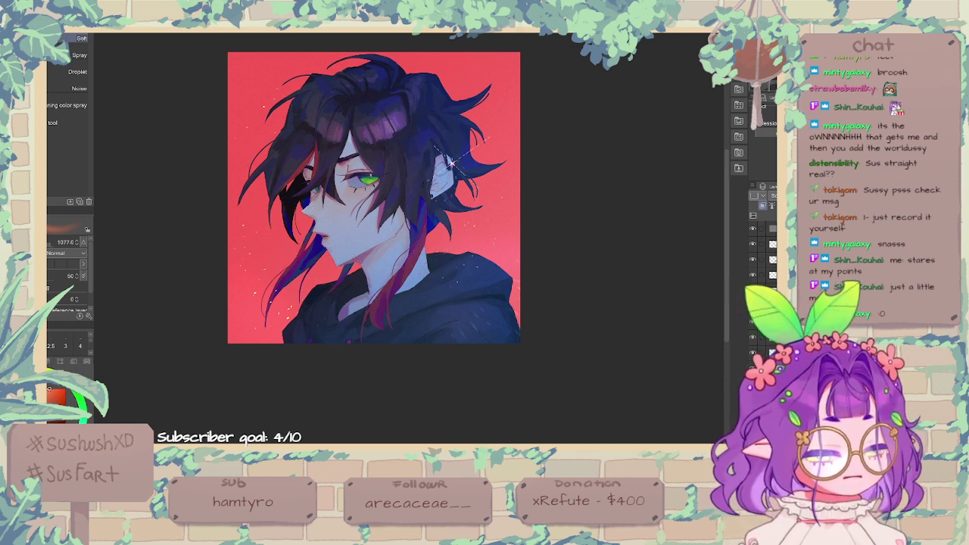
# Step: Switch the drawing colour to light blue and add a new layer above the grain layer
pyautogui.click(59, 452)
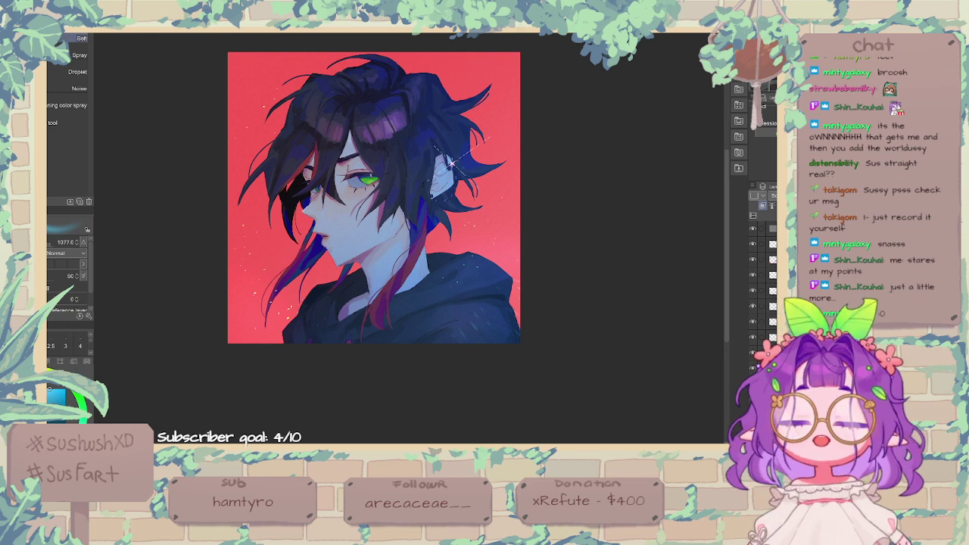
pyautogui.click(772, 228)
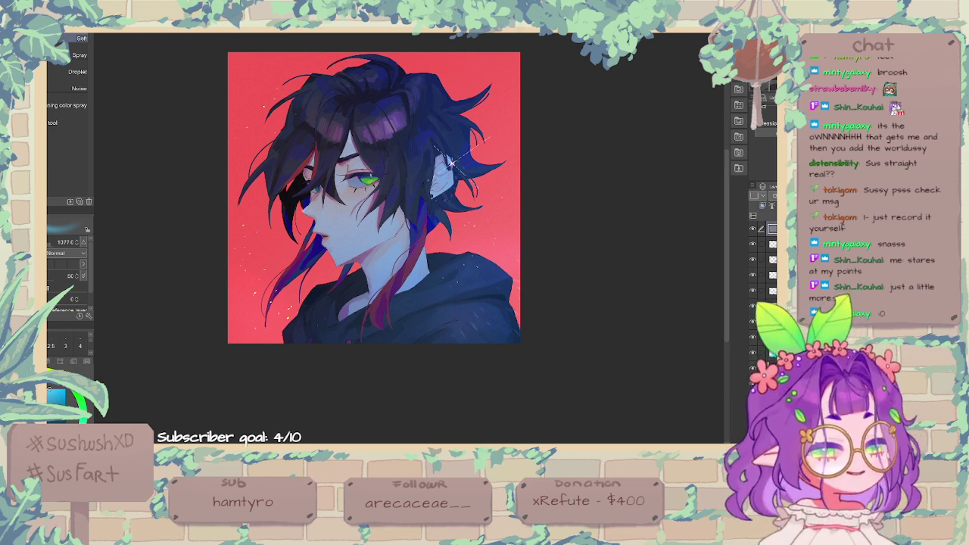
pyautogui.hotkey('ctrl', 'shift', 'n')
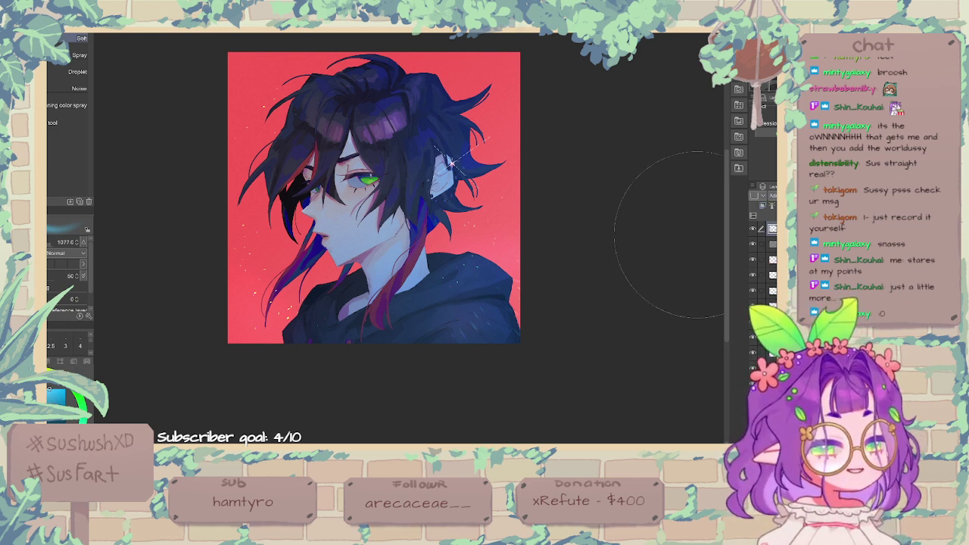
# Step: Handwrite the artist's signature in light blue with the textured pen at size 25.1 and fit it into the hoodie's lower-right corner
pyautogui.press('p')
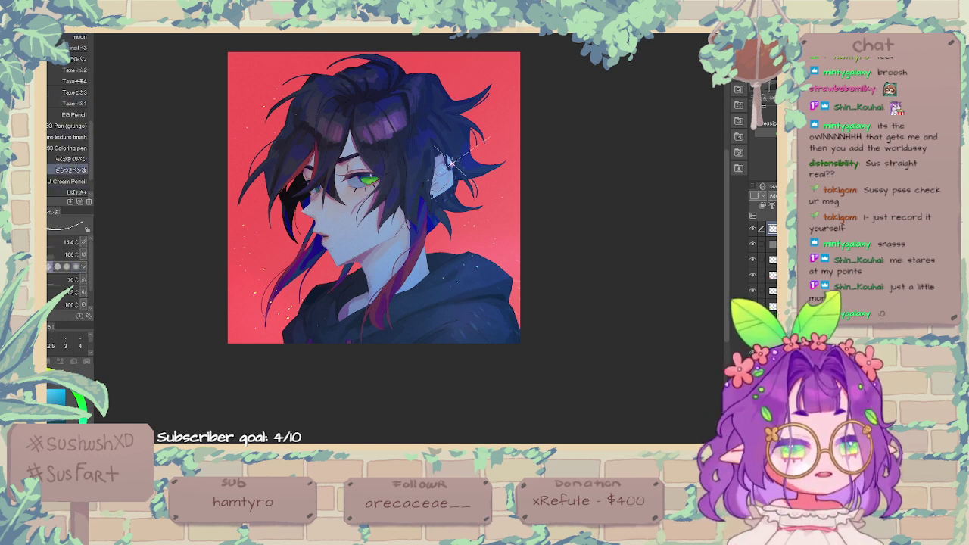
pyautogui.hotkey('ctrl', '-')
pyautogui.hotkey('ctrl', '+')
pyautogui.hotkey('ctrl', '+')
pyautogui.moveTo(310, 315); pyautogui.dragTo(414, 178)
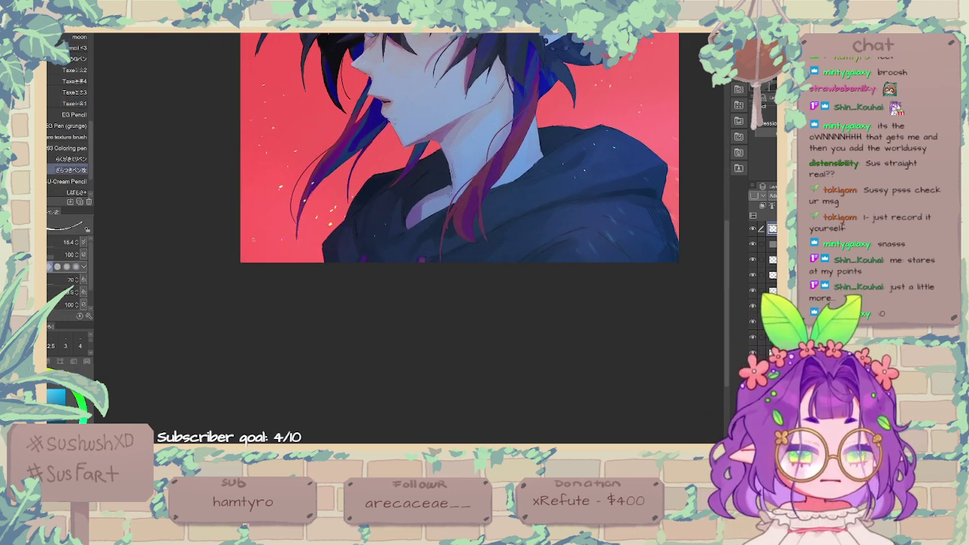
pyautogui.press(']')
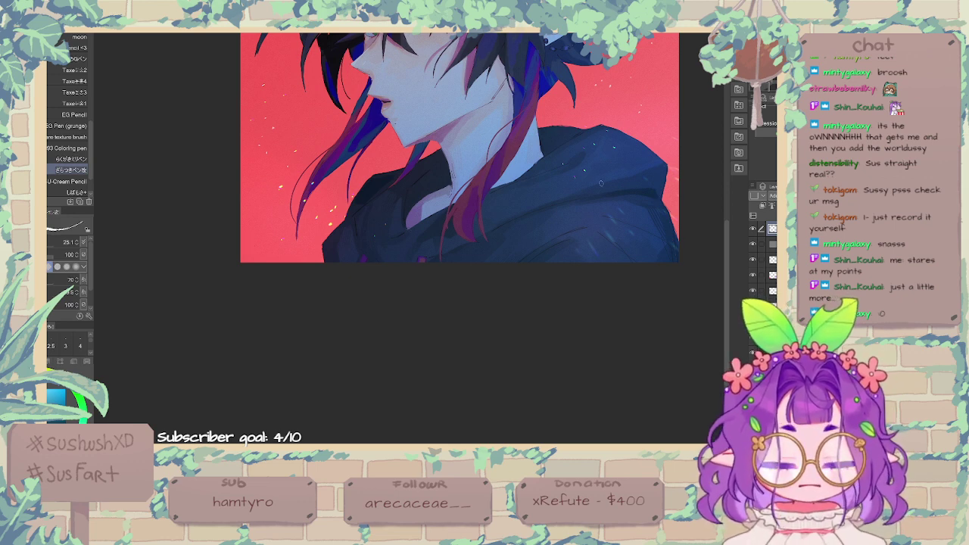
pyautogui.moveTo(608, 241); pyautogui.dragTo(601, 252)
pyautogui.moveTo(611, 243); pyautogui.dragTo(618, 251)
pyautogui.moveTo(624, 242)
pyautogui.mouseDown()
pyautogui.moveTo(632, 252)
pyautogui.moveTo(664, 247)
pyautogui.moveTo(520, 305)
pyautogui.moveTo(537, 318)
pyautogui.mouseUp()
pyautogui.hotkey('ctrl', 't')
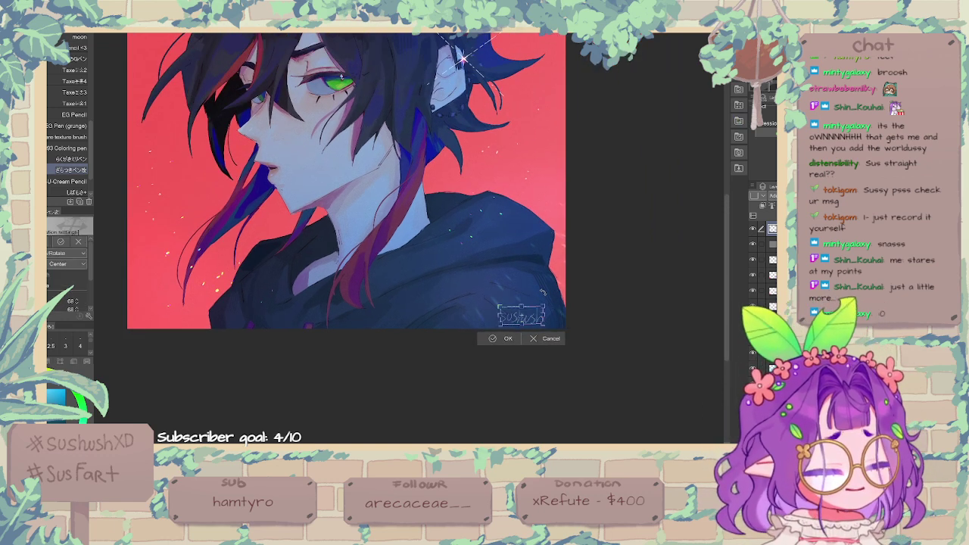
pyautogui.click(492, 338)
# Step: Examine the signed portrait close up and as a small full view to judge the overall finish
pyautogui.hotkey('ctrl', '+')
pyautogui.hotkey('ctrl', '-')
pyautogui.hotkey('ctrl', '-')
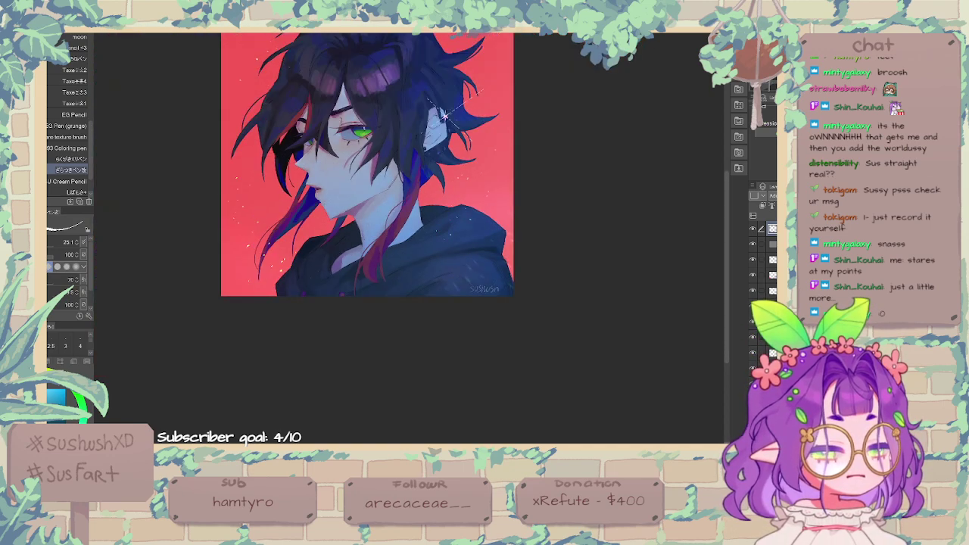
pyautogui.moveTo(409, 212); pyautogui.dragTo(431, 267)
pyautogui.hotkey('ctrl', '+')
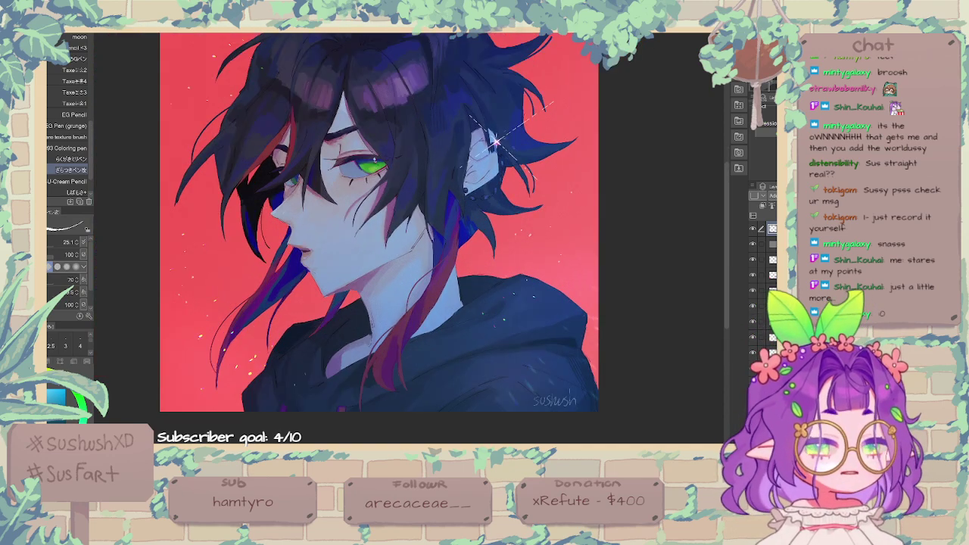
pyautogui.moveTo(592, 218); pyautogui.dragTo(612, 247)
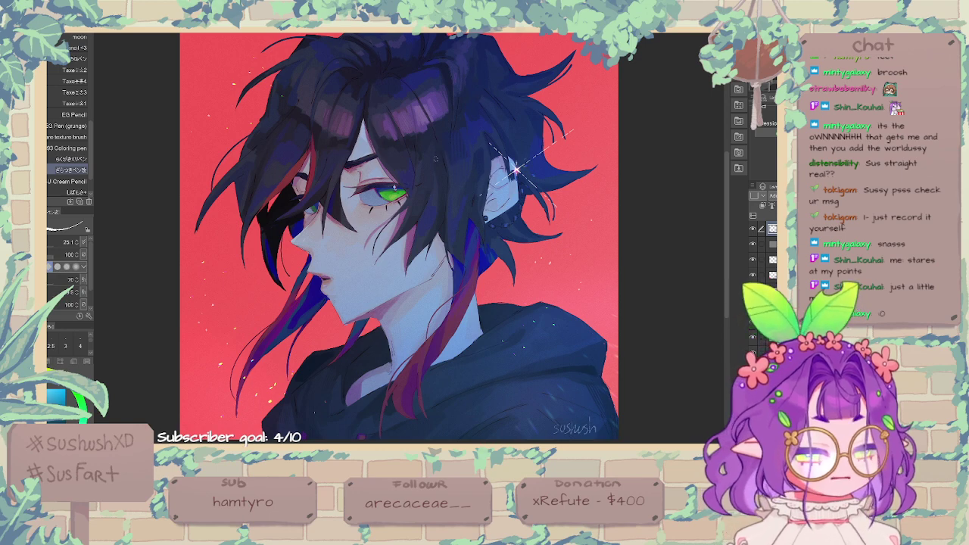
pyautogui.scroll(-5, 288, 206)
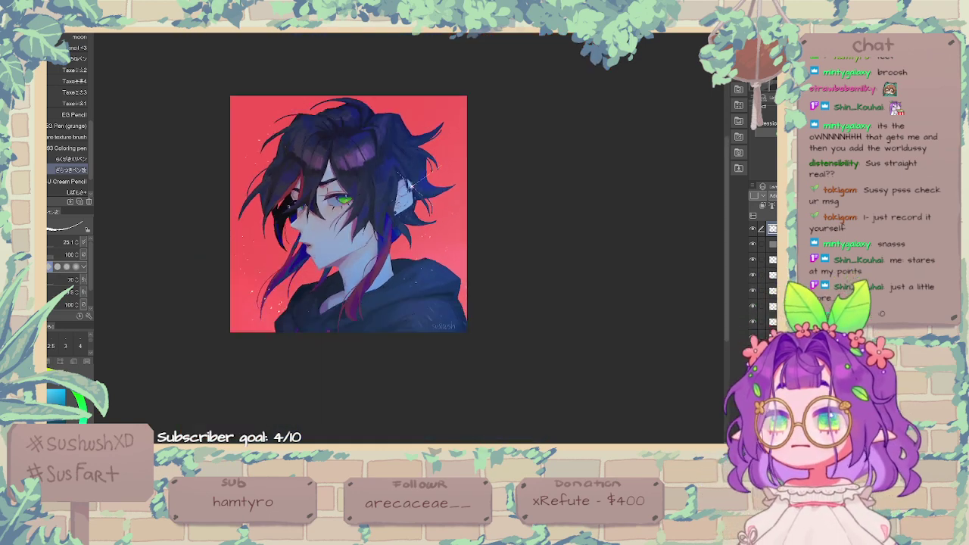
pyautogui.scroll(4, 360, 208)
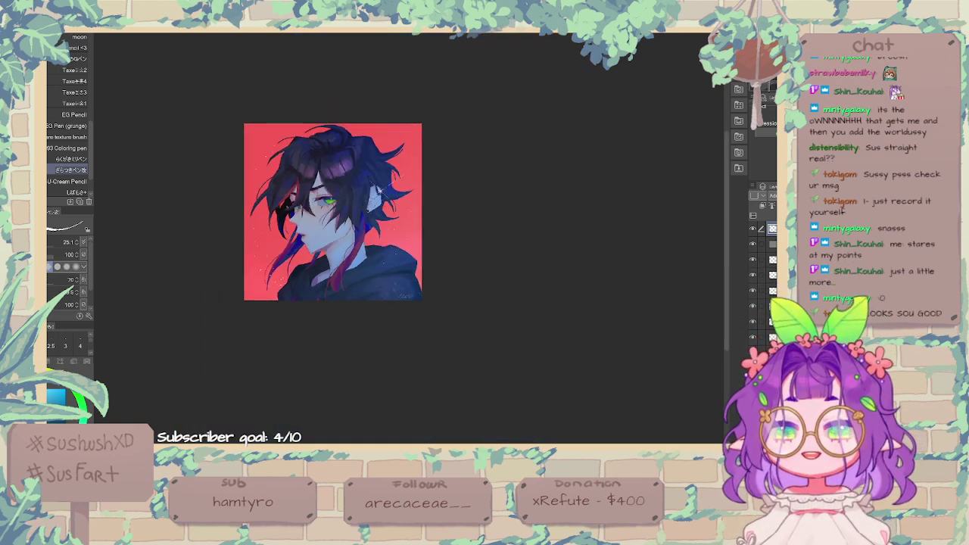